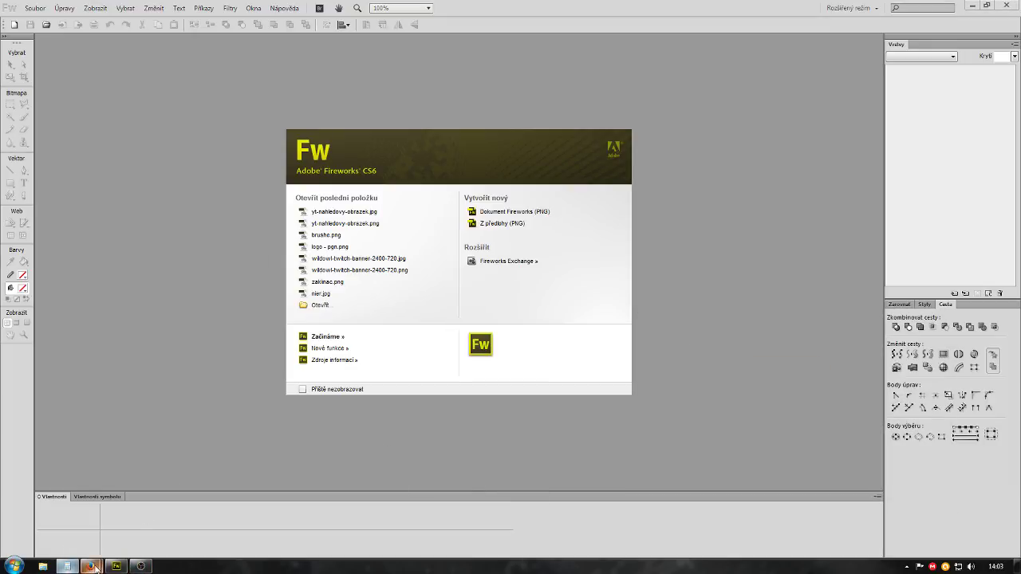
Briefly open and close the calculator, then create a new 1200 × 500 px Fireworks PNG document
left_click(67, 567)
left_click(254, 154)
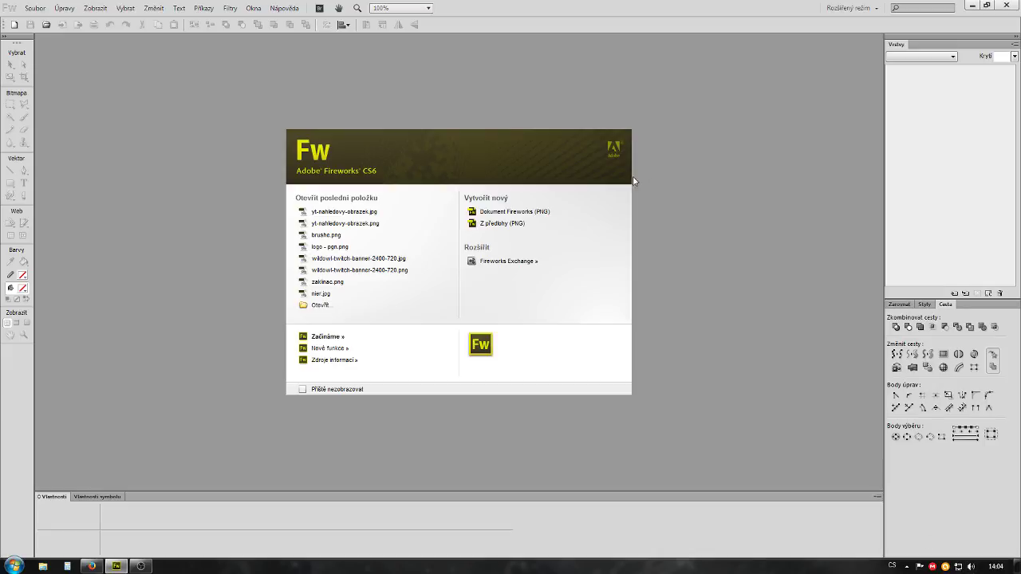
left_click(534, 212)
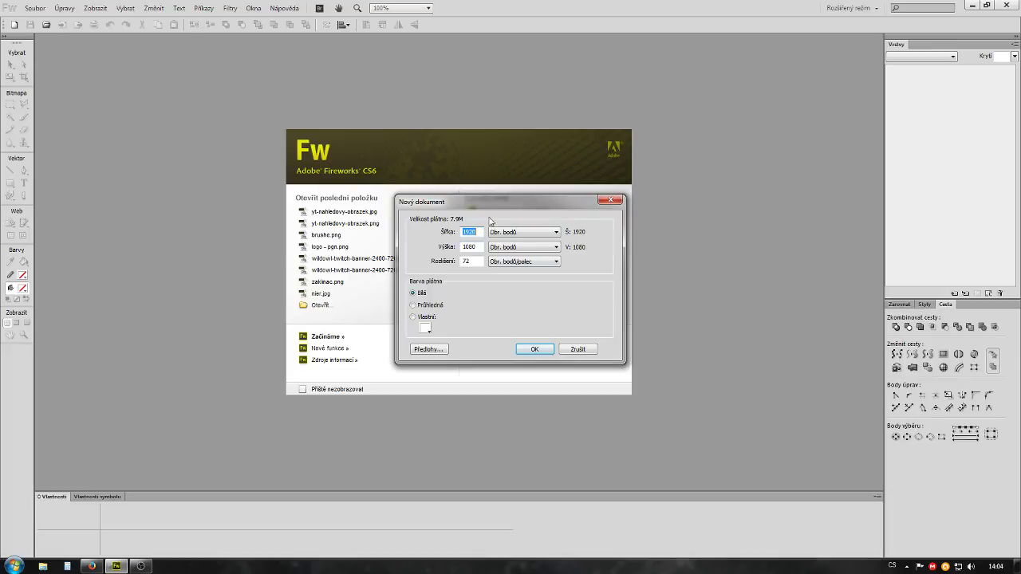
type("1200")
key("Tab")
type("500")
left_click(532, 349)
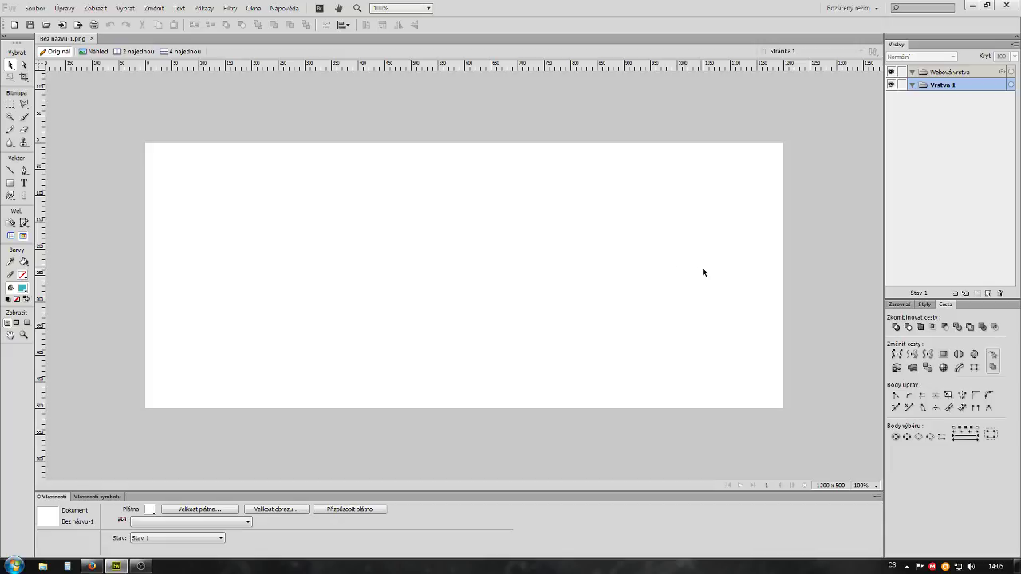
Switch the panel group under Layers to the Align (Zarovnat) panel
left_click(947, 86)
left_click(914, 87)
Load the Styly webových tlačítek library in Styles, after briefly loading the chrome styles
left_click(903, 306)
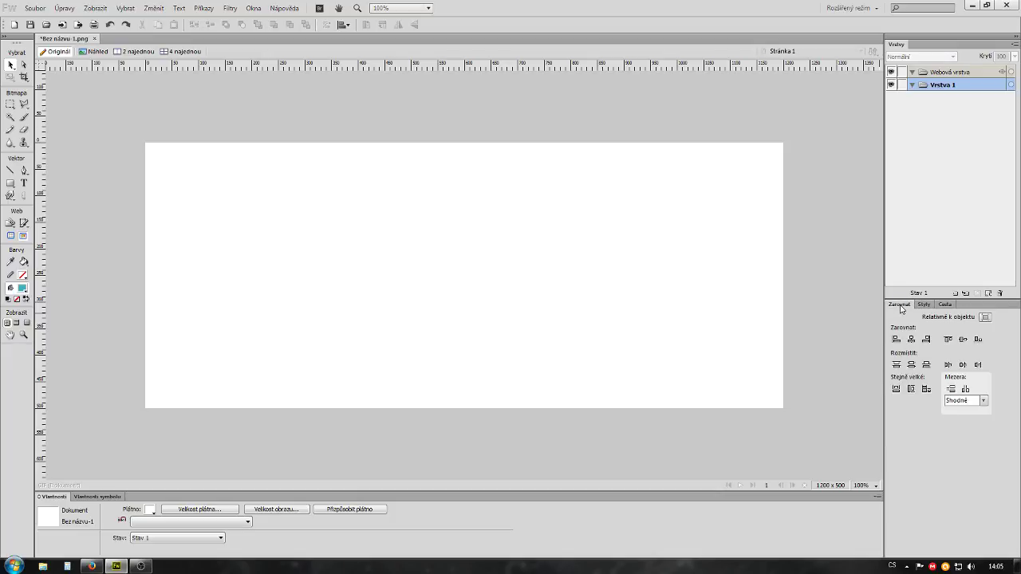
left_click(924, 304)
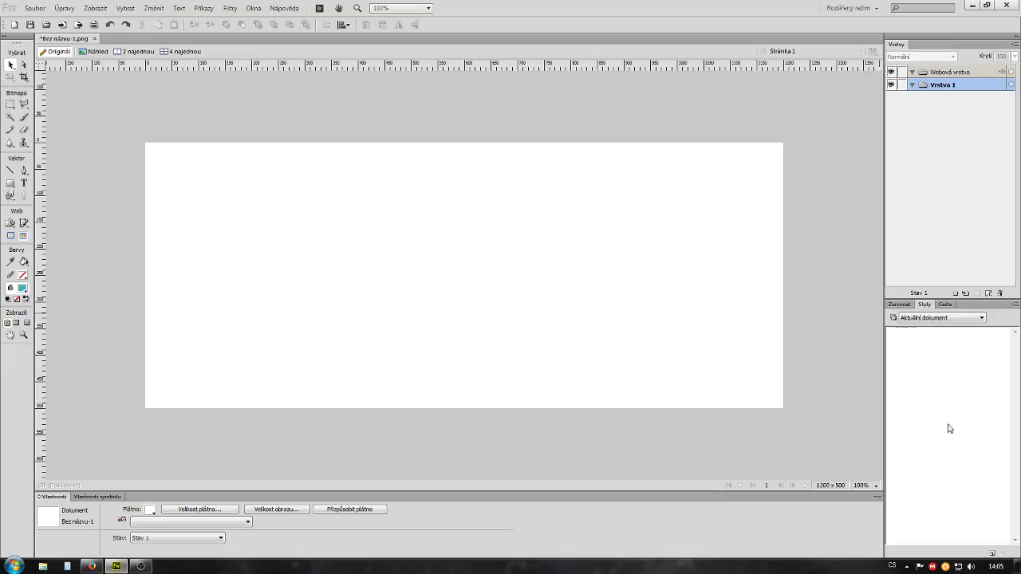
left_click(972, 318)
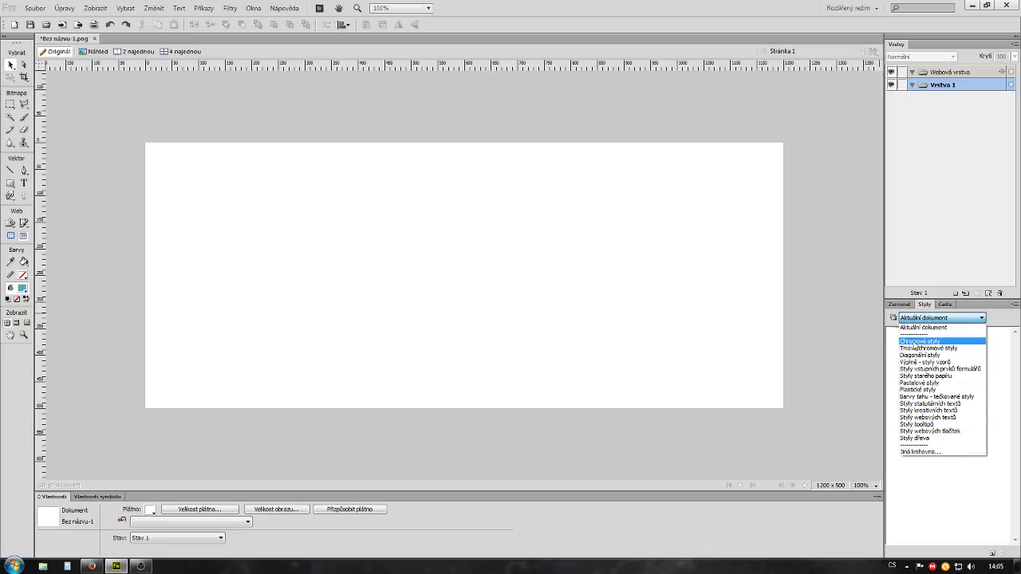
left_click(938, 343)
left_click(950, 318)
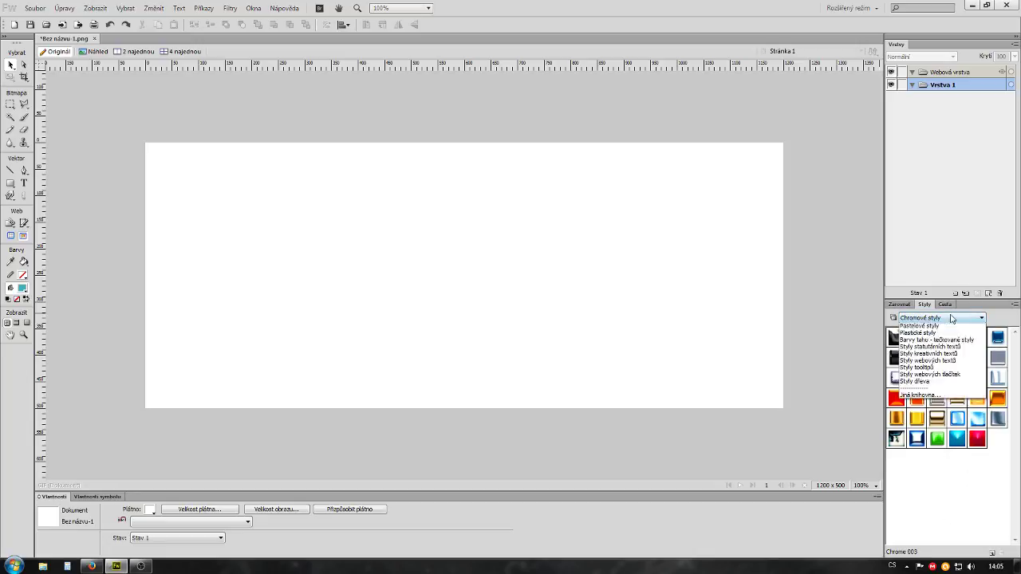
left_click(940, 432)
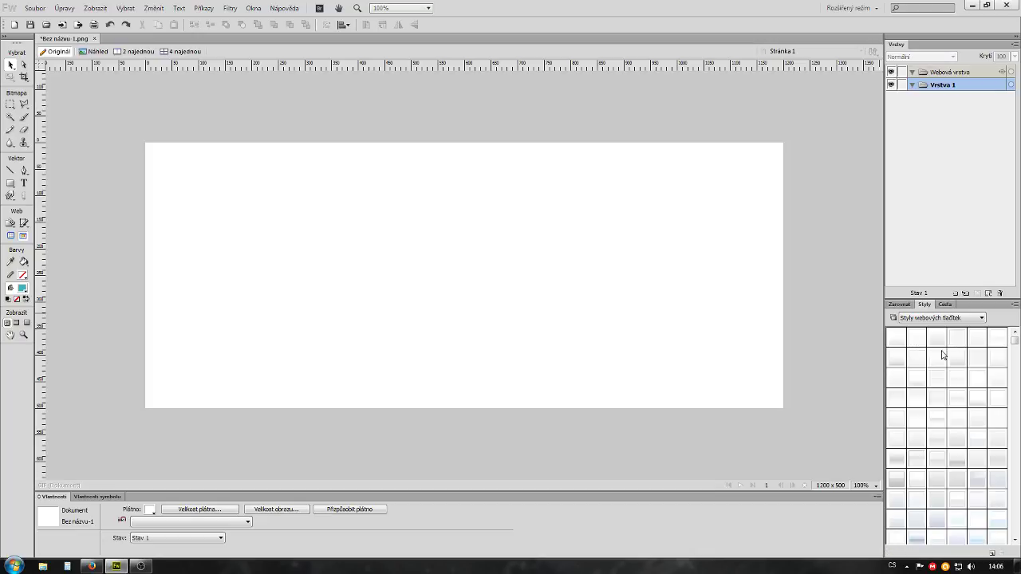
left_click(902, 305)
Switch the side panel group back to the Path (Cesta) panel
left_click(947, 304)
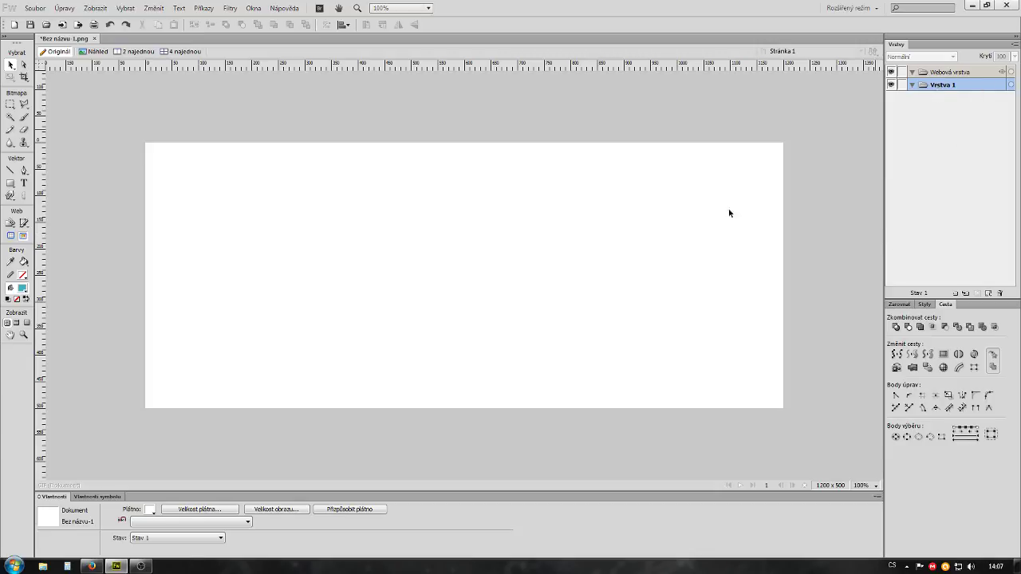
Draw a teal 376 × 126 px rectangle and inspect its fill colour without changing it
left_click(11, 183)
left_click_drag(293, 193, 492, 260)
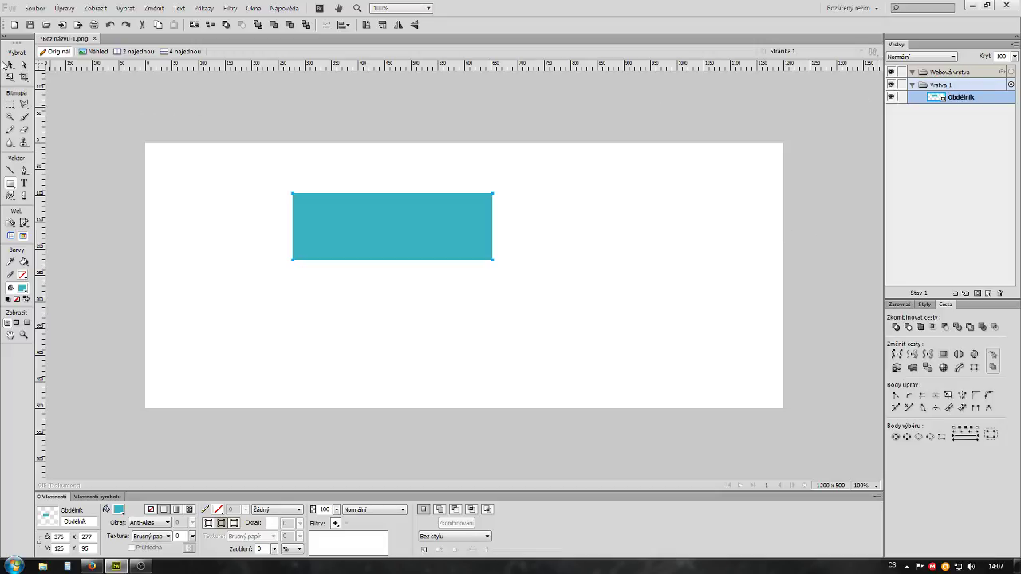
left_click(4, 63)
left_click(941, 113)
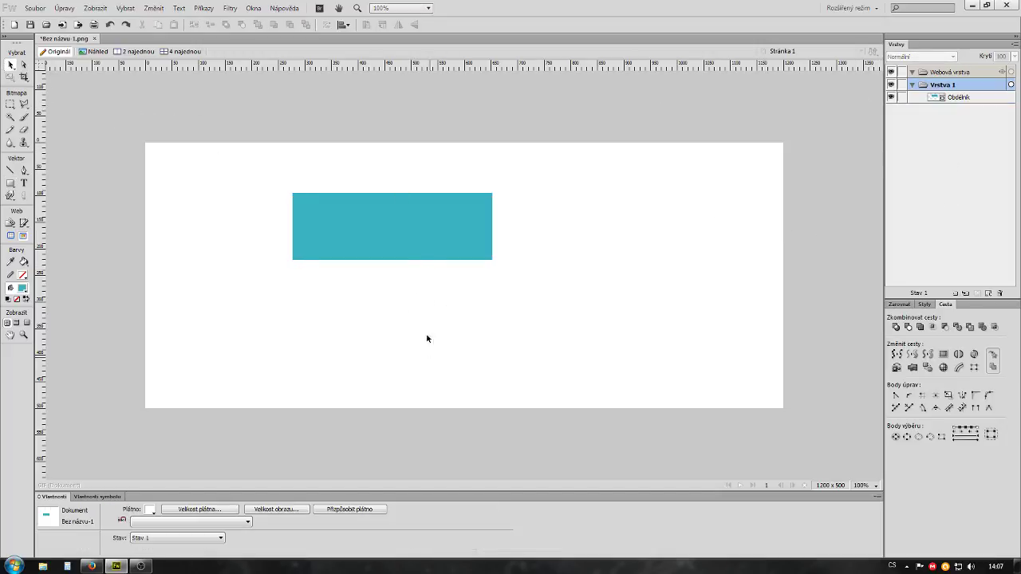
left_click(388, 245)
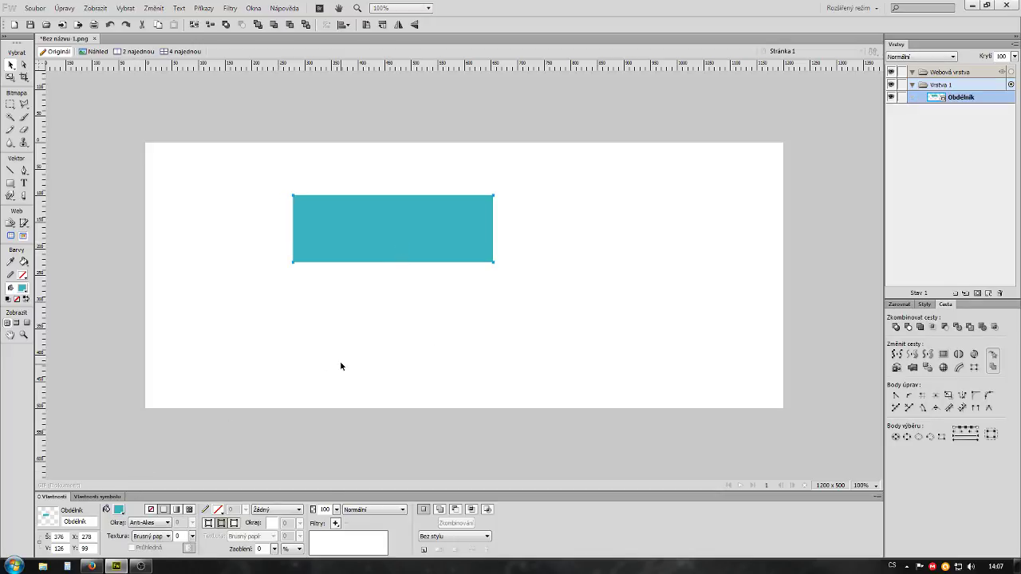
left_click(120, 510)
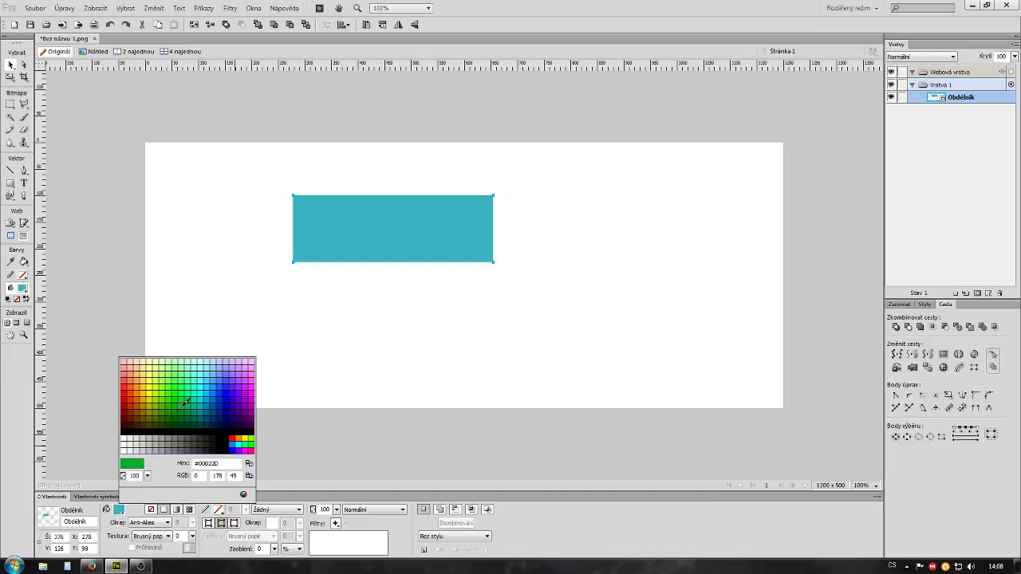
key("Escape")
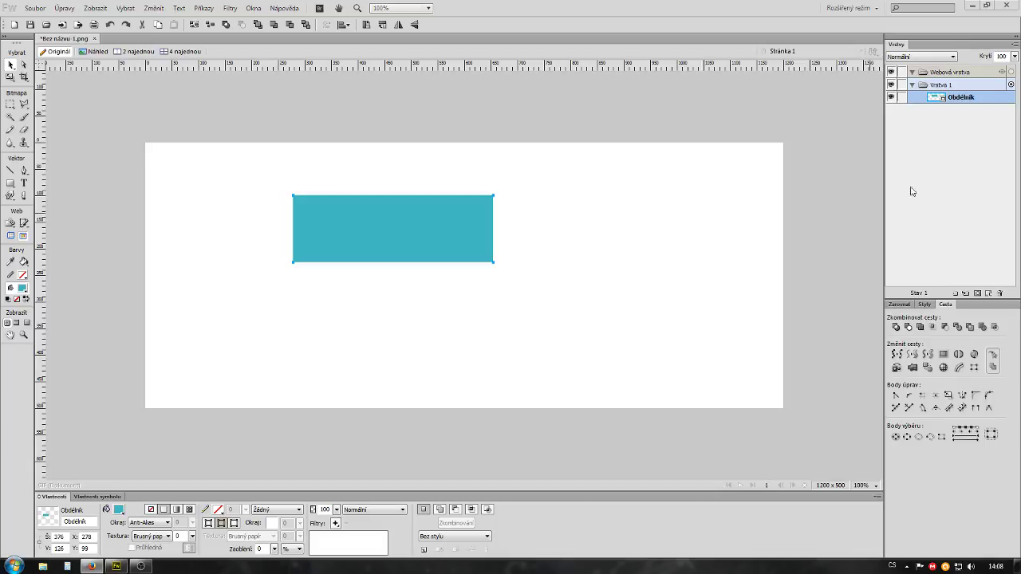
Position the teal rectangle at X 0, Y 0 using the Properties position fields
mouse_move(410, 248)
left_mouse_down()
mouse_move(469, 280)
mouse_move(456, 283)
mouse_move(449, 319)
mouse_move(406, 278)
mouse_move(513, 285)
mouse_move(497, 276)
mouse_move(531, 307)
mouse_move(196, 201)
mouse_move(462, 286)
mouse_move(324, 207)
mouse_move(349, 200)
mouse_move(524, 266)
mouse_move(425, 224)
left_mouse_up()
left_click(86, 537)
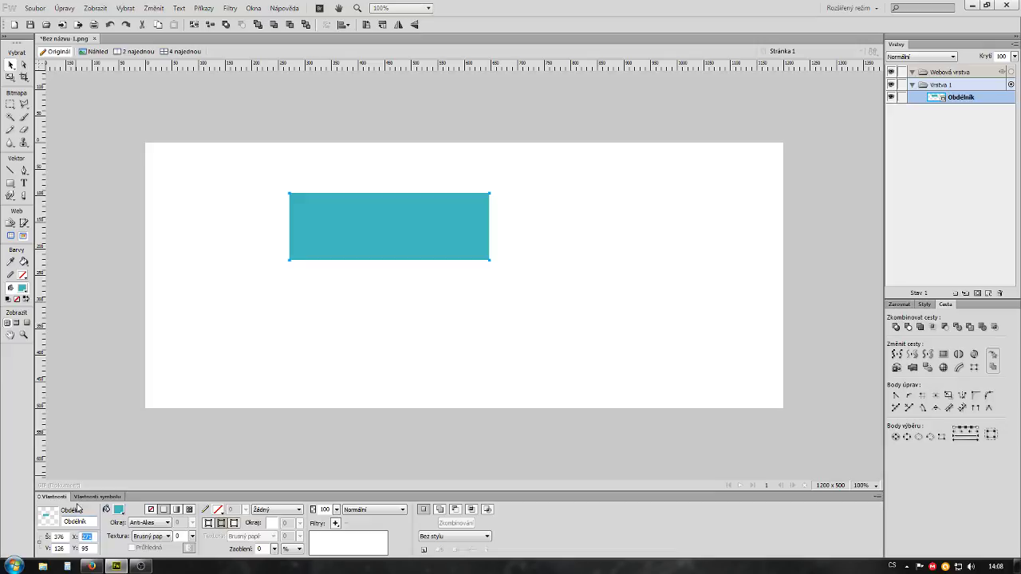
left_click(63, 549)
double_click(92, 538)
type("0")
key("Tab")
type("0")
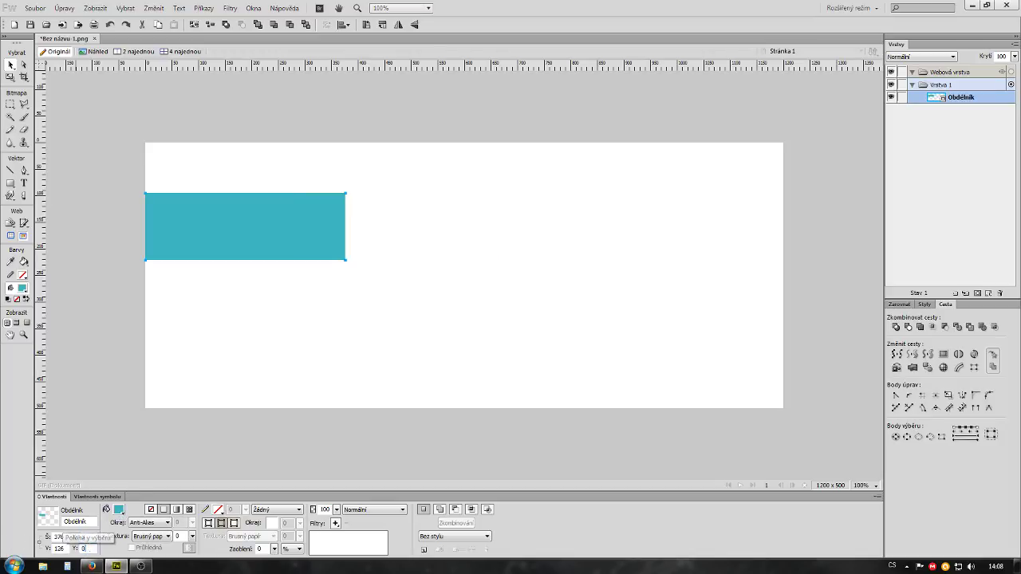
left_click(269, 348)
left_click(223, 206)
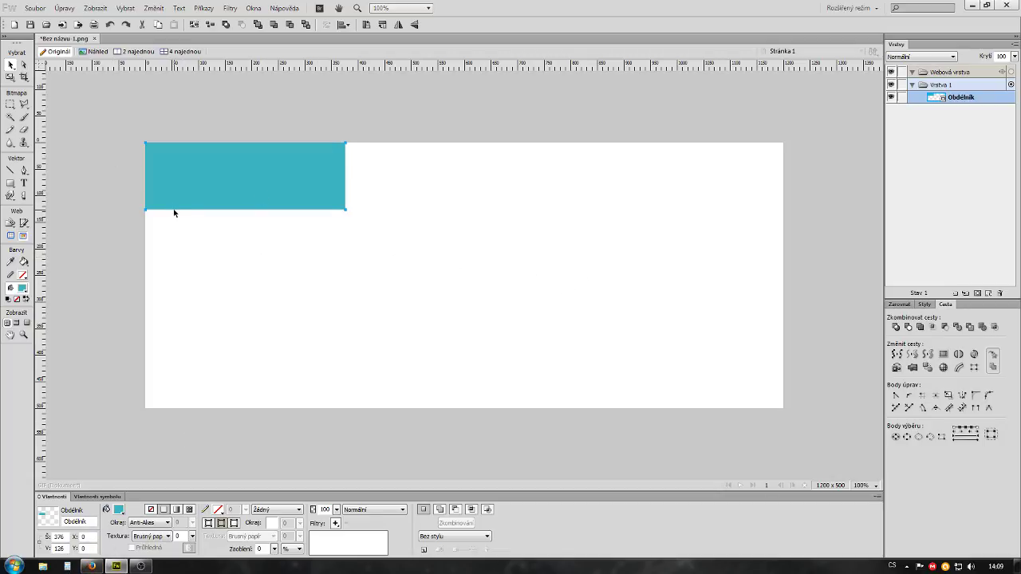
Move the teal rectangle toward the centre of the canvas
left_click(146, 338)
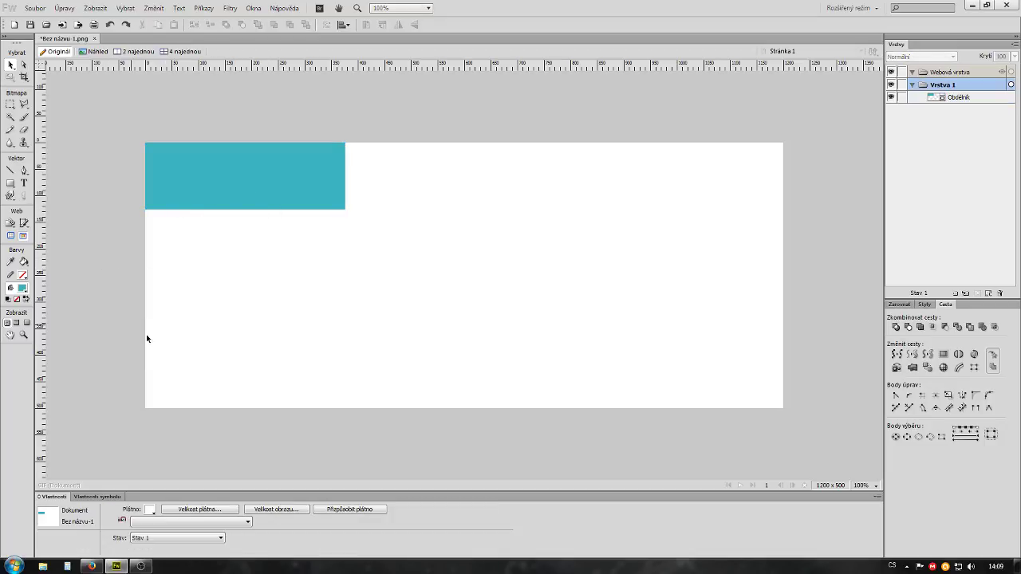
left_click(221, 166)
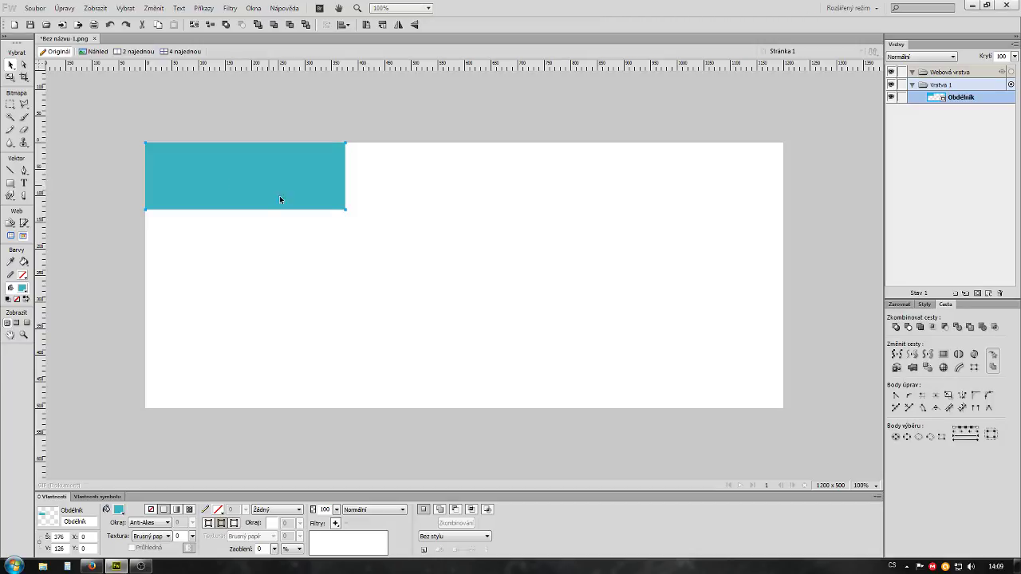
left_click(264, 298)
left_click_drag(226, 180, 465, 246)
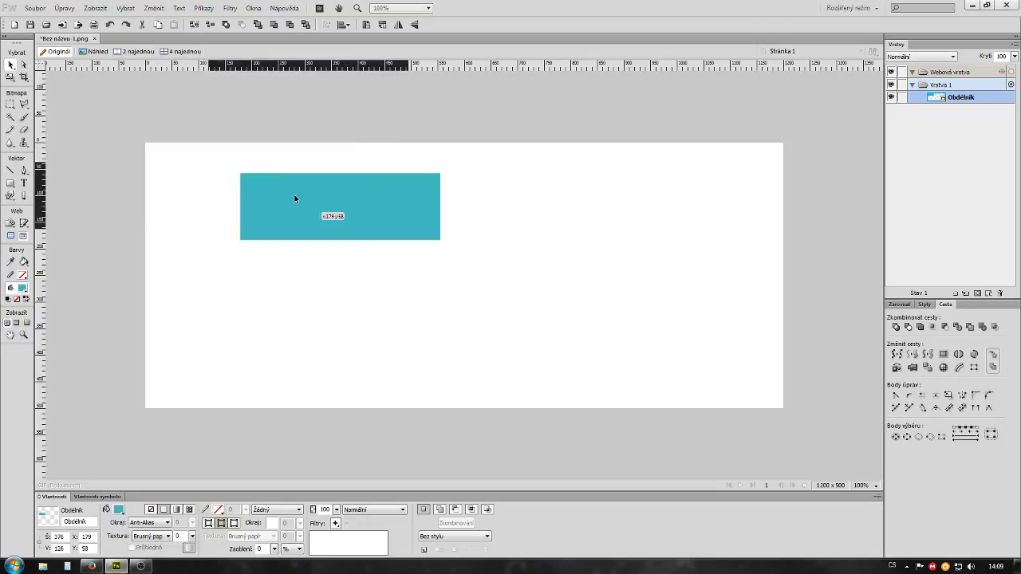
left_click(103, 208)
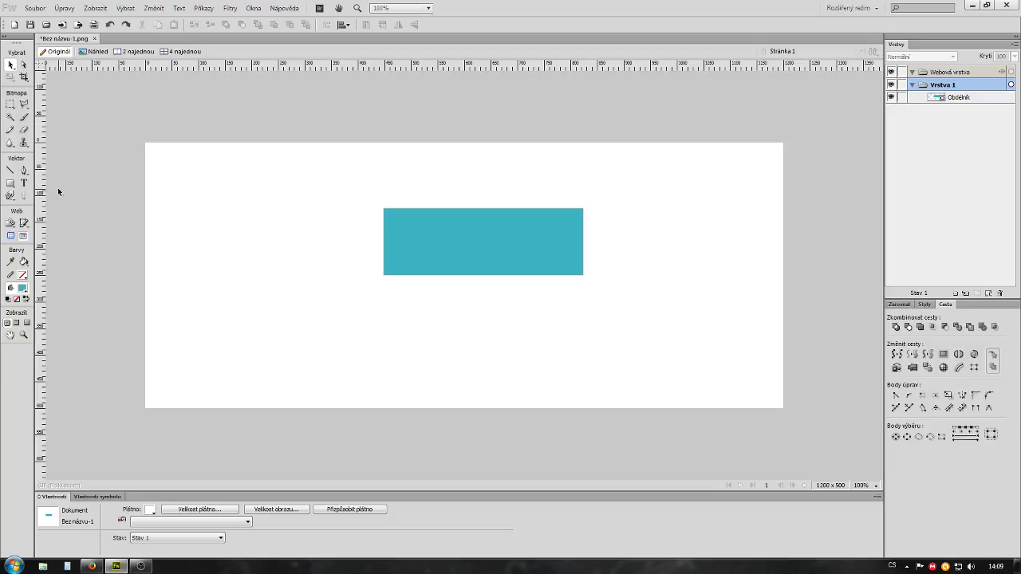
Add guides along the canvas's left, top, right and bottom edges
left_click_drag(38, 194, 144, 213)
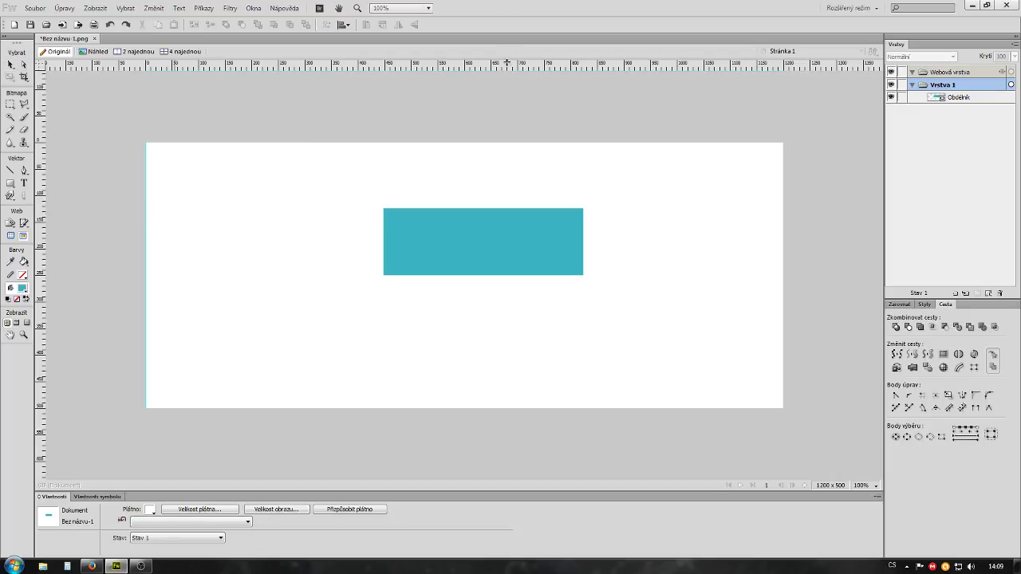
left_click_drag(508, 62, 553, 143)
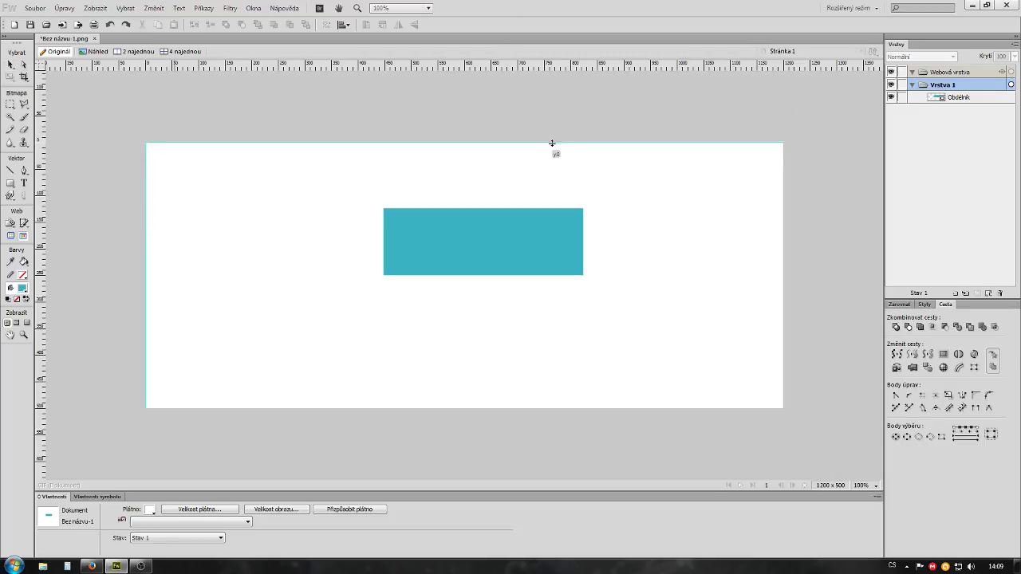
left_click_drag(552, 142, 552, 142)
left_click_drag(38, 219, 784, 396)
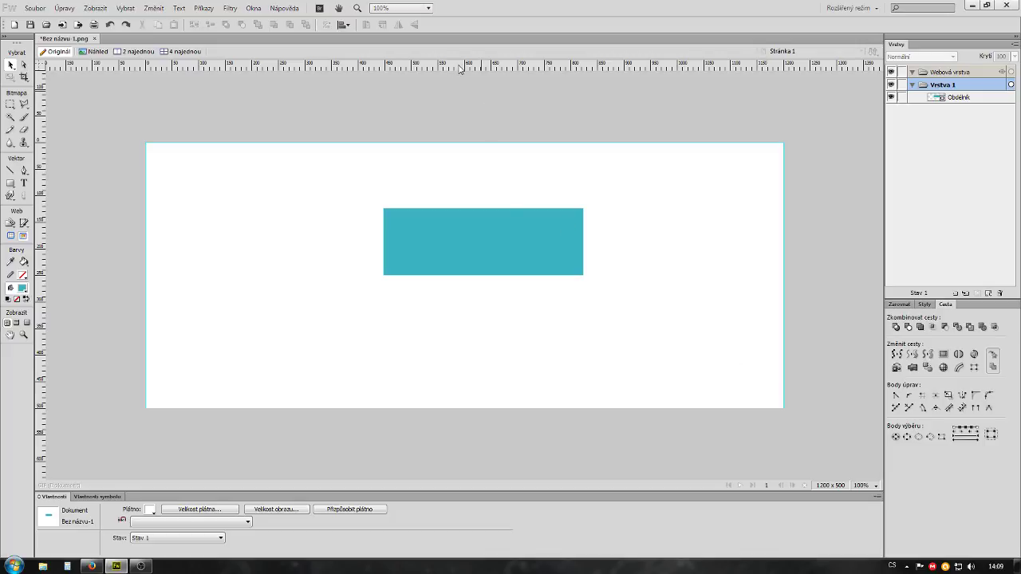
left_click_drag(570, 63, 594, 407)
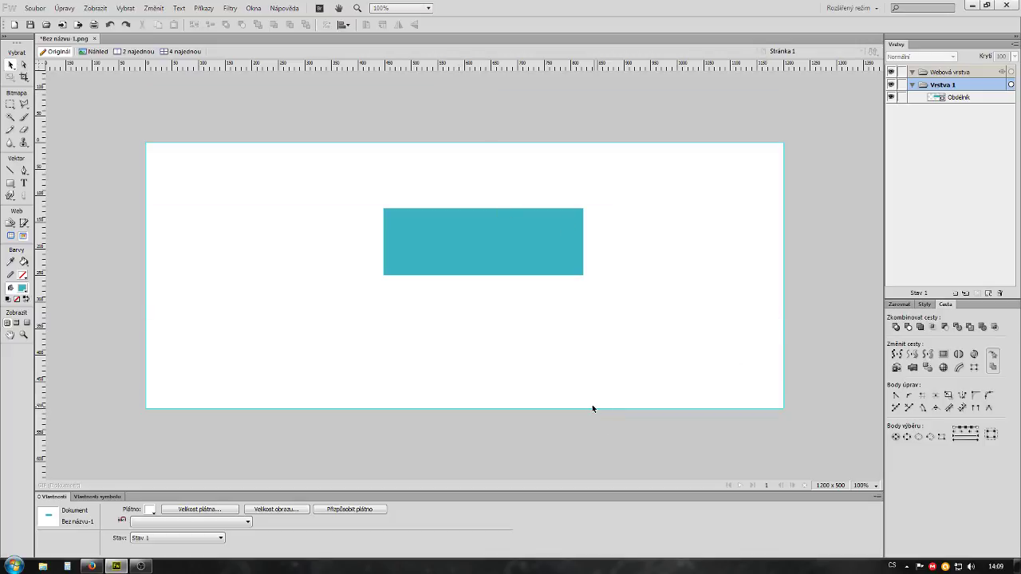
Delete the teal rectangle and drag out a new horizontal guide near the top
left_click_drag(503, 264, 492, 214)
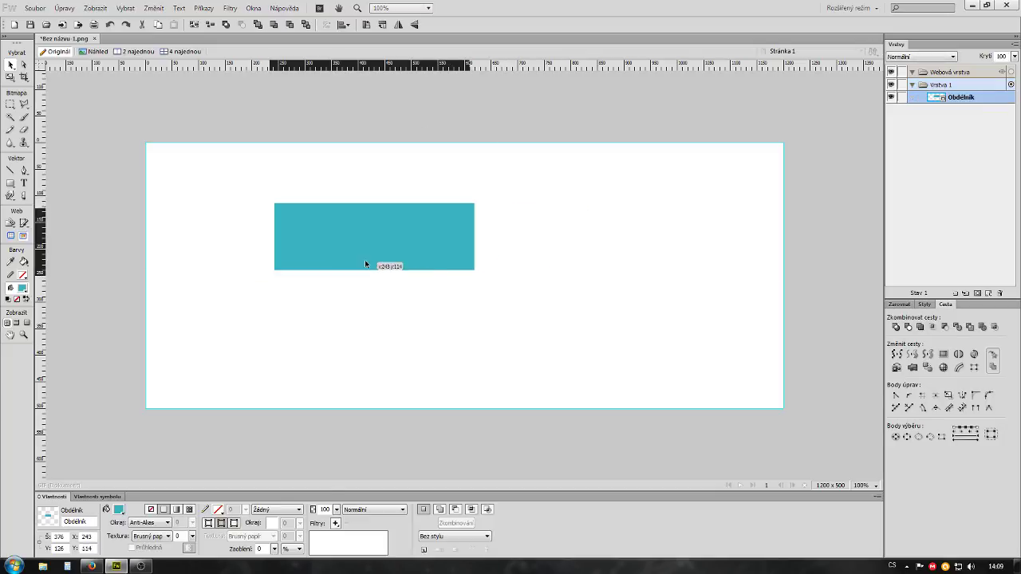
key("Delete")
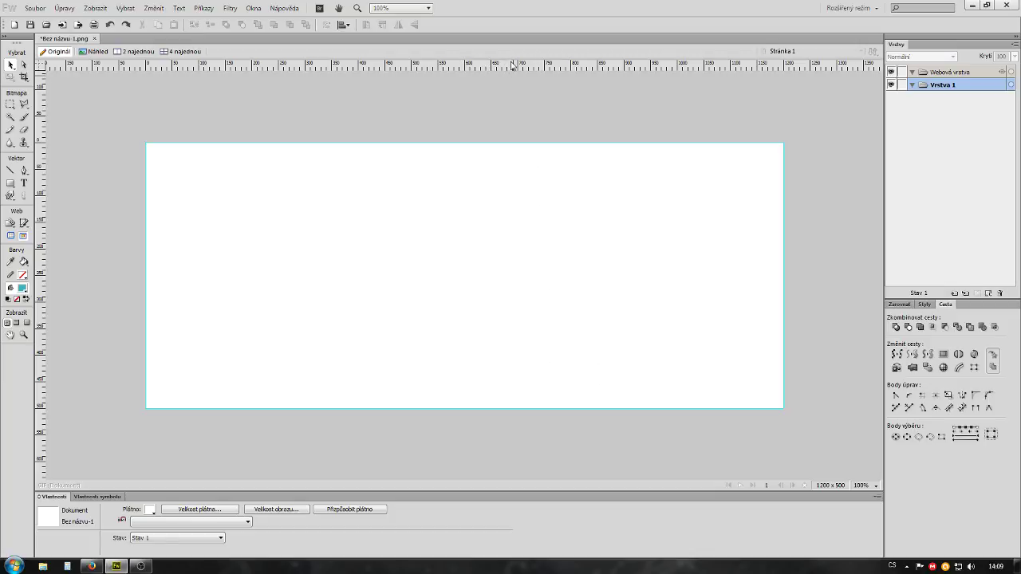
left_click_drag(481, 65, 483, 160)
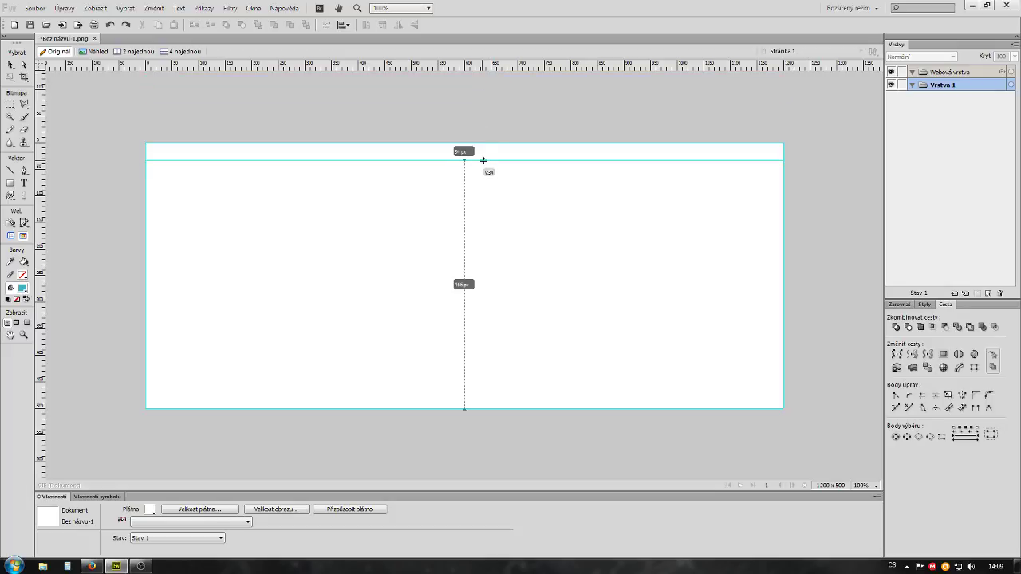
Drag the horizontal guide down in small moves to about 72 px from the top
left_click_drag(484, 160, 489, 171)
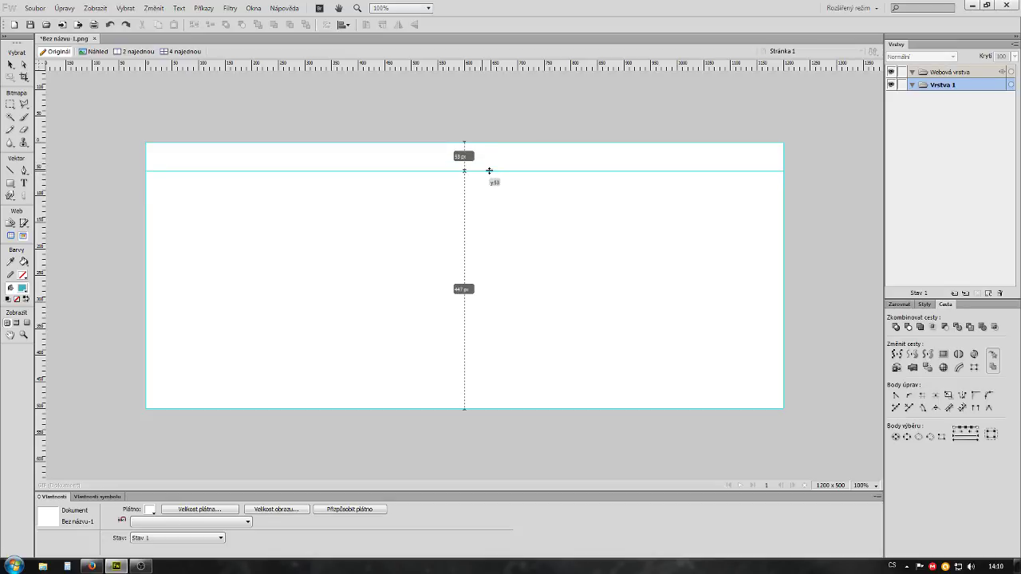
left_click_drag(489, 171, 490, 171)
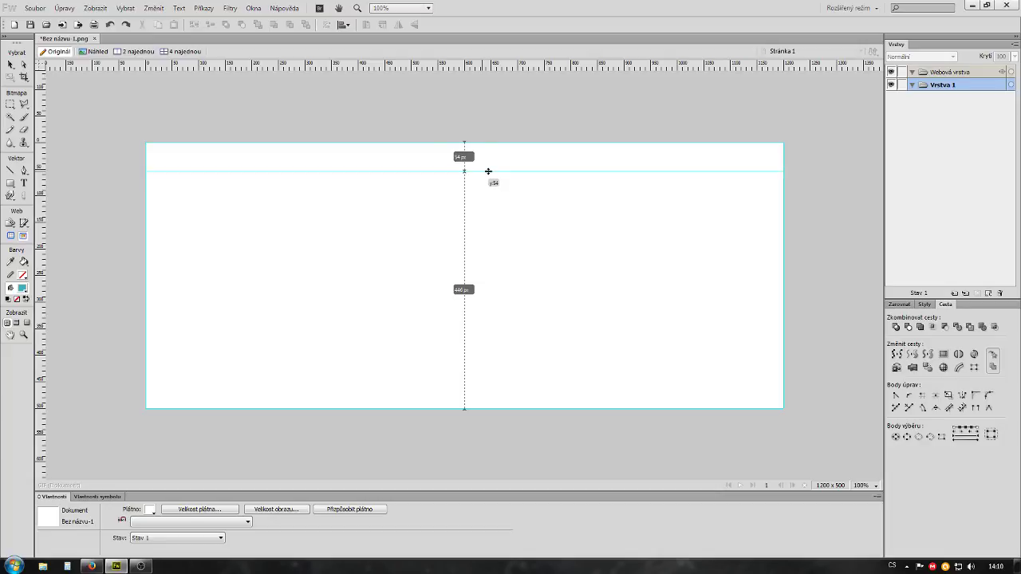
left_click_drag(488, 171, 488, 178)
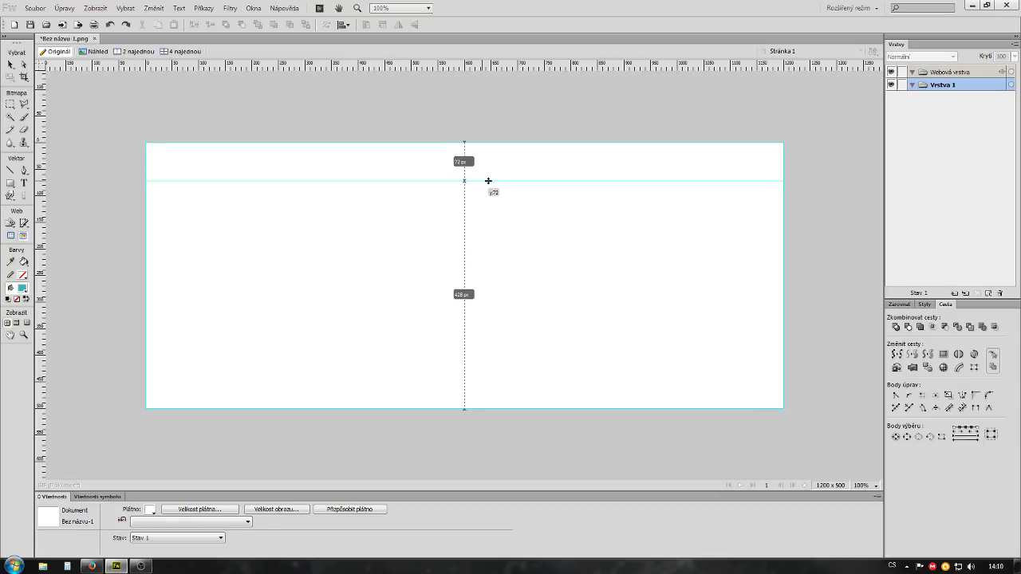
left_click_drag(488, 178, 488, 179)
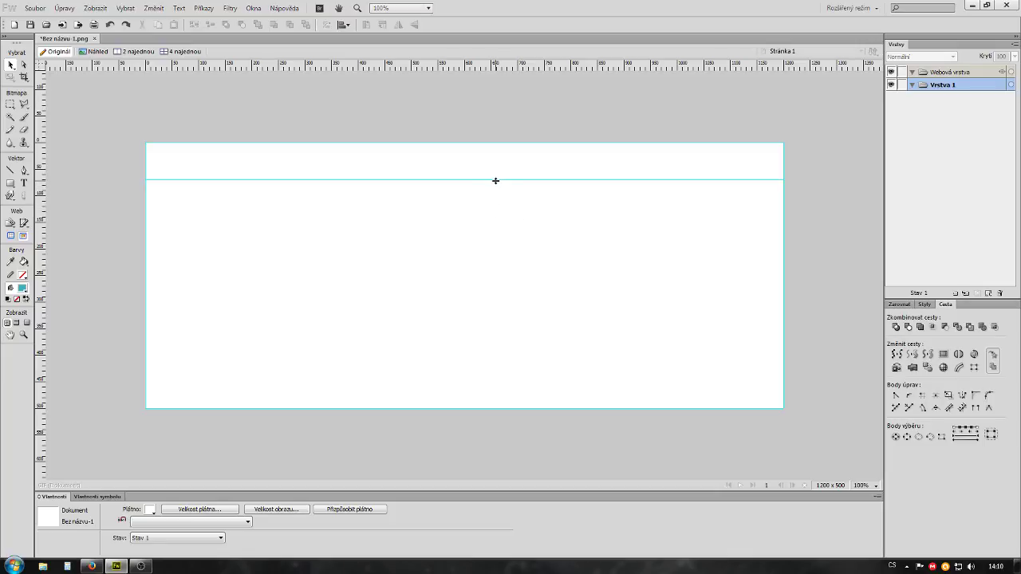
Set the horizontal guide to exactly 100 px via the Move Guide dialog
double_click(494, 180)
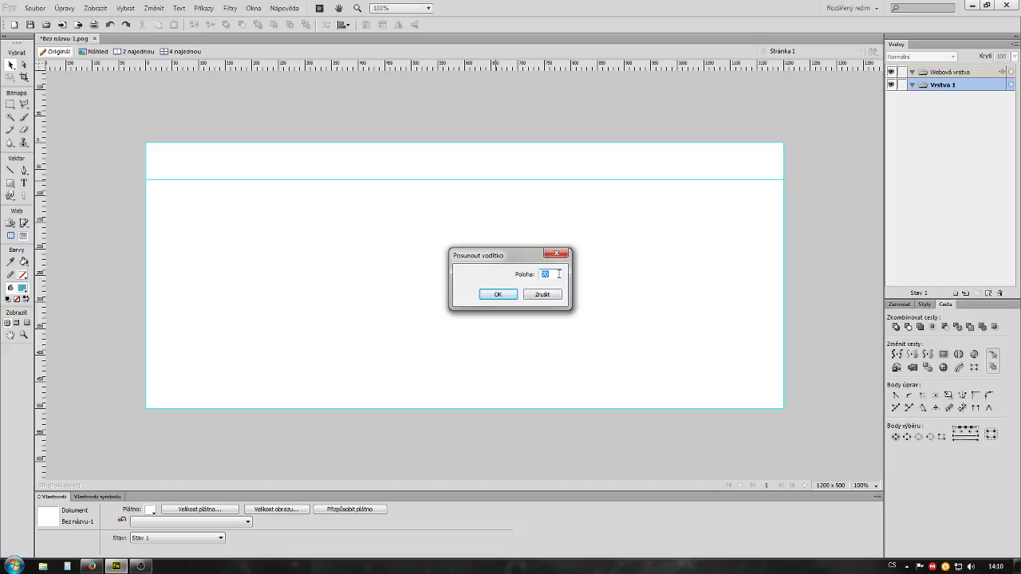
type("100")
left_click(498, 294)
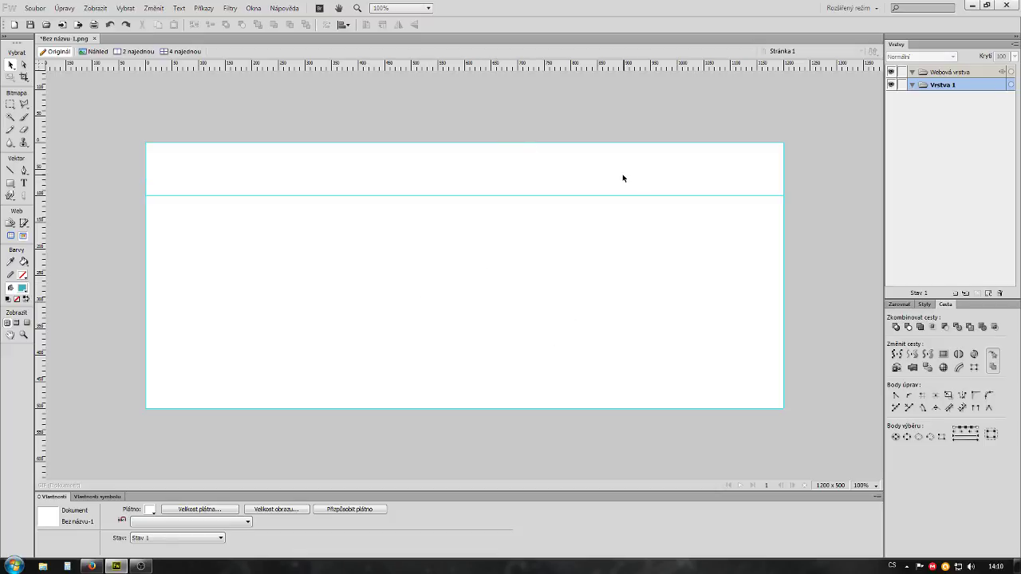
left_click(11, 184)
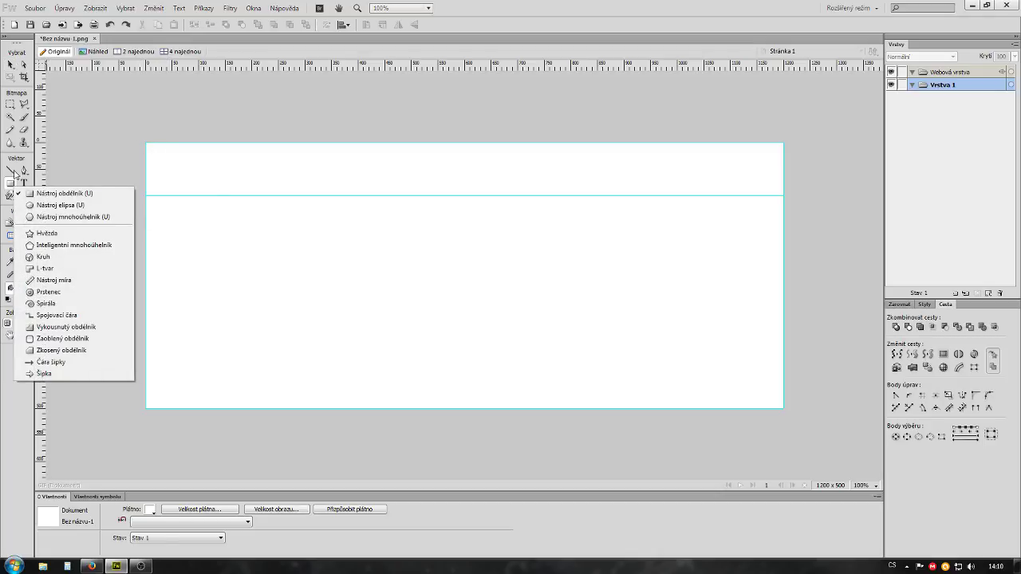
Draw a rectangle and set it to W 1200, H 100 at X 0, Y 0
left_click(65, 193)
left_click_drag(152, 157, 698, 185)
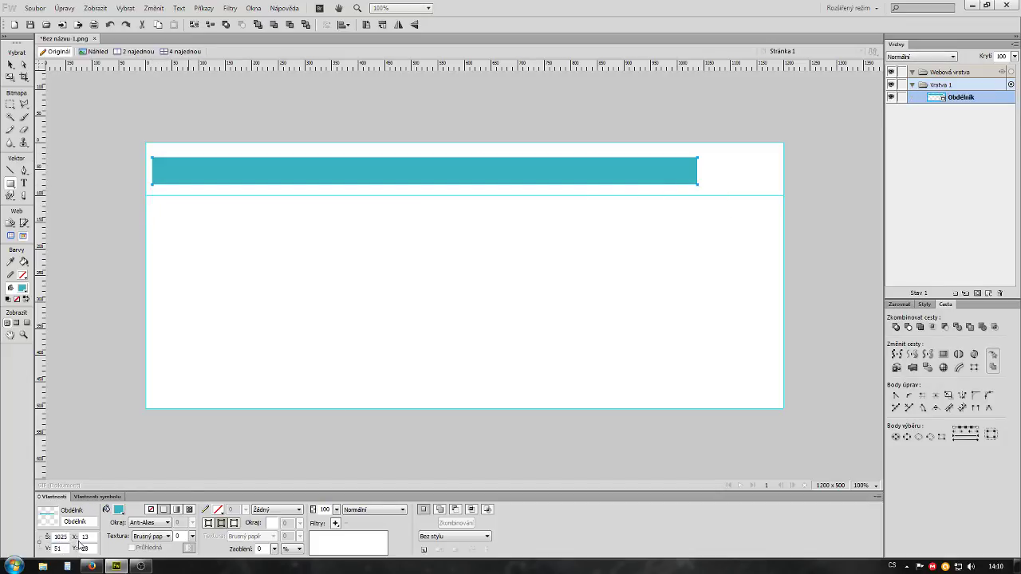
double_click(85, 537)
double_click(61, 537)
type("1200")
double_click(57, 549)
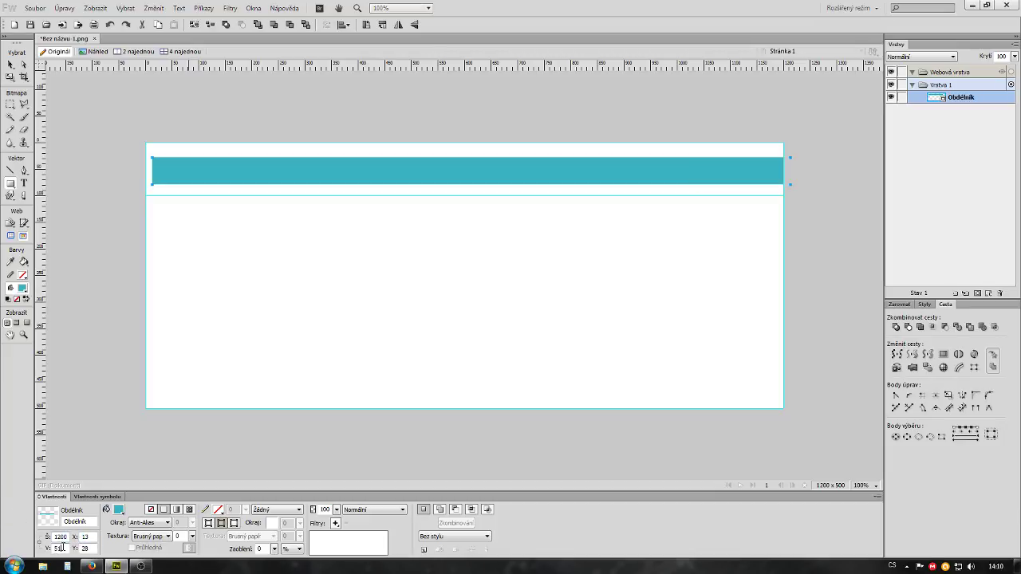
type("100")
key("Tab")
type("0")
key("Tab")
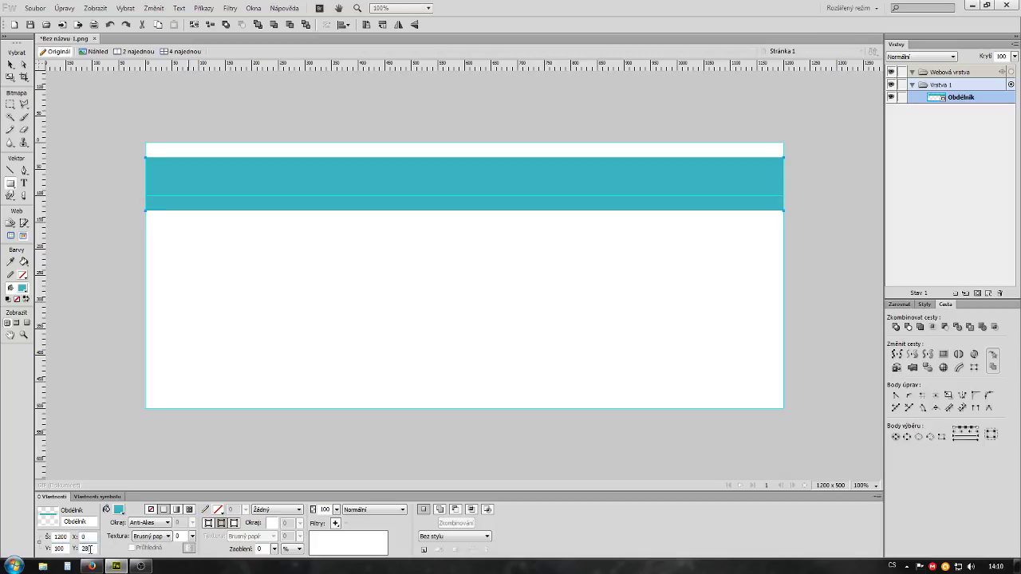
type("0")
key("Tab")
left_click(9, 64)
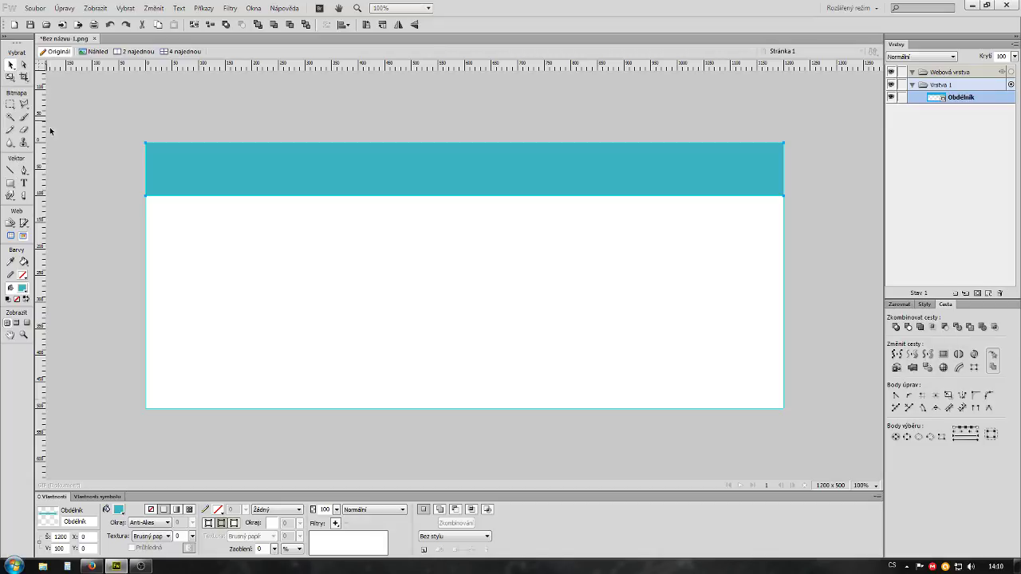
left_click(108, 200)
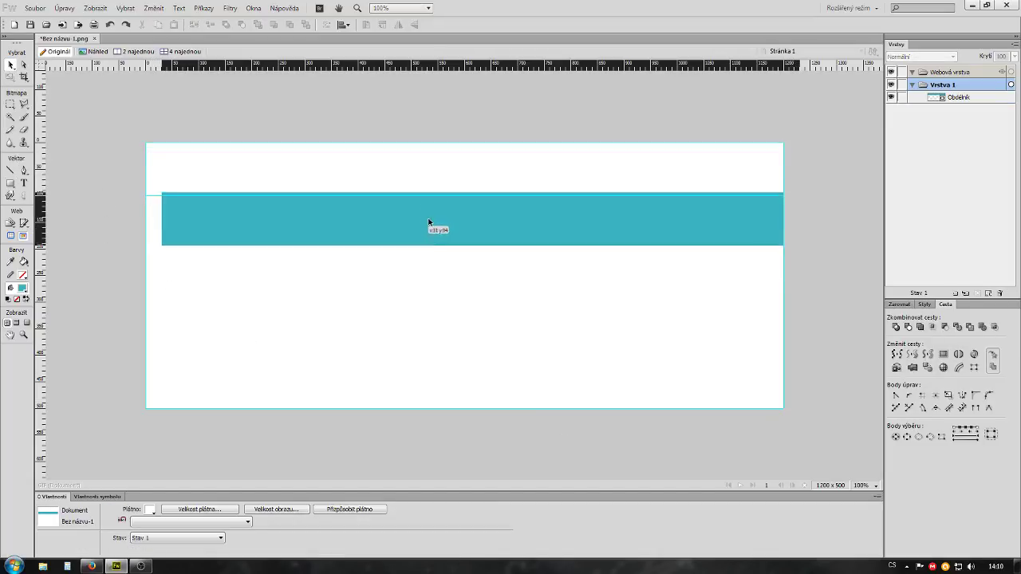
mouse_move(427, 180)
left_mouse_down()
mouse_move(439, 232)
mouse_move(544, 212)
mouse_move(507, 215)
left_mouse_up()
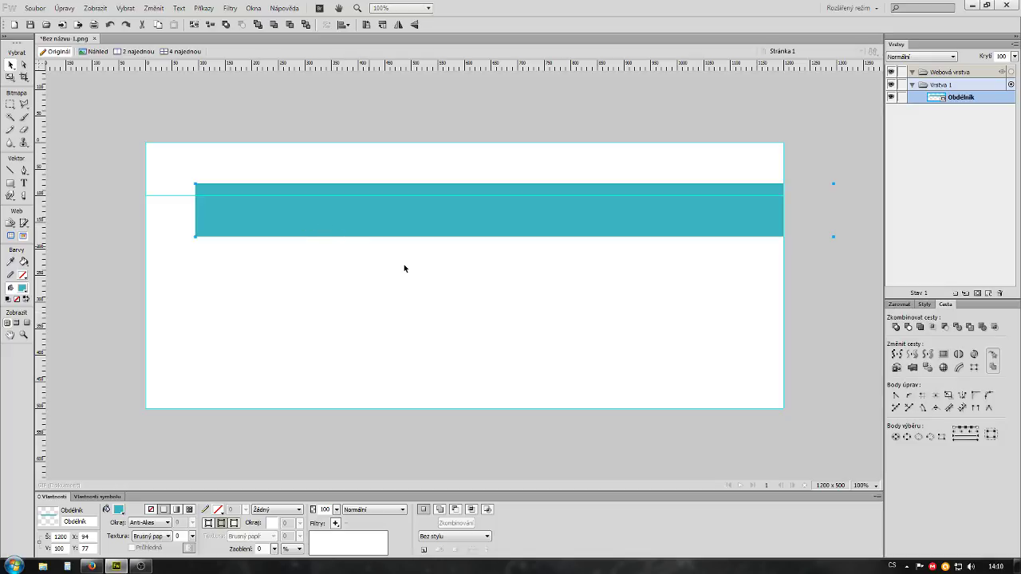
mouse_move(498, 209)
left_mouse_down()
mouse_move(493, 280)
mouse_move(470, 218)
left_mouse_up()
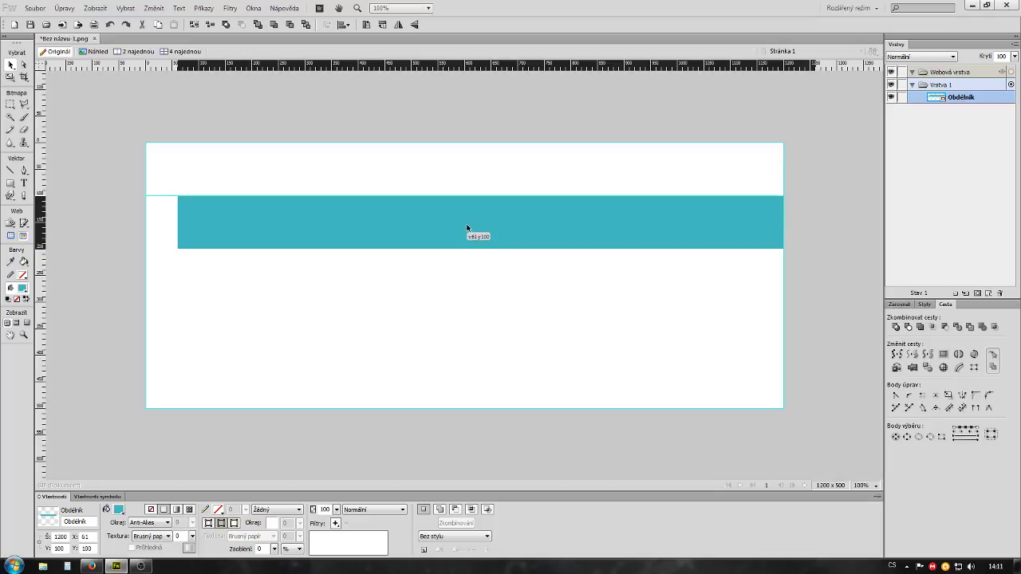
left_click_drag(469, 217, 466, 243)
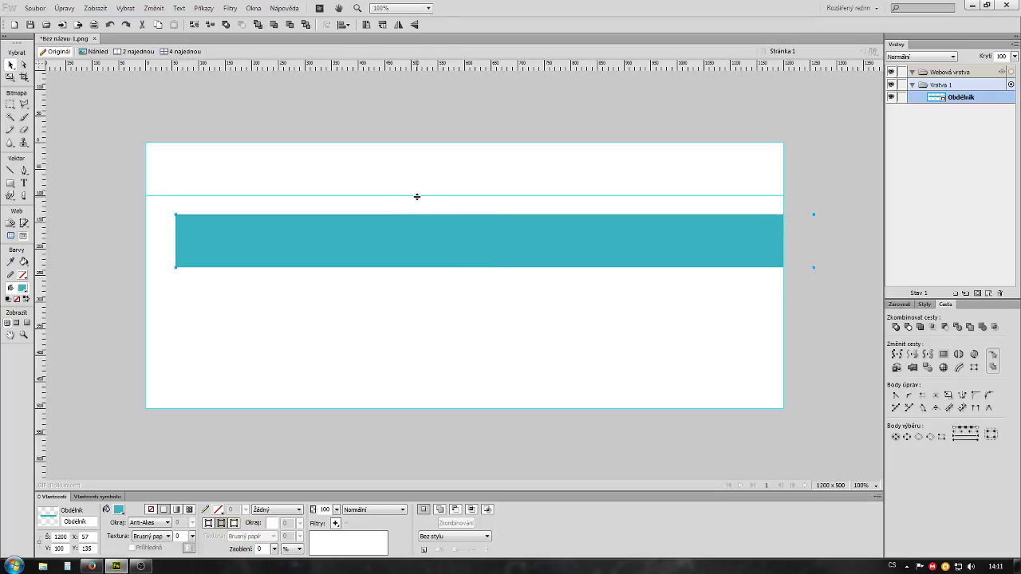
left_click_drag(389, 242, 297, 165)
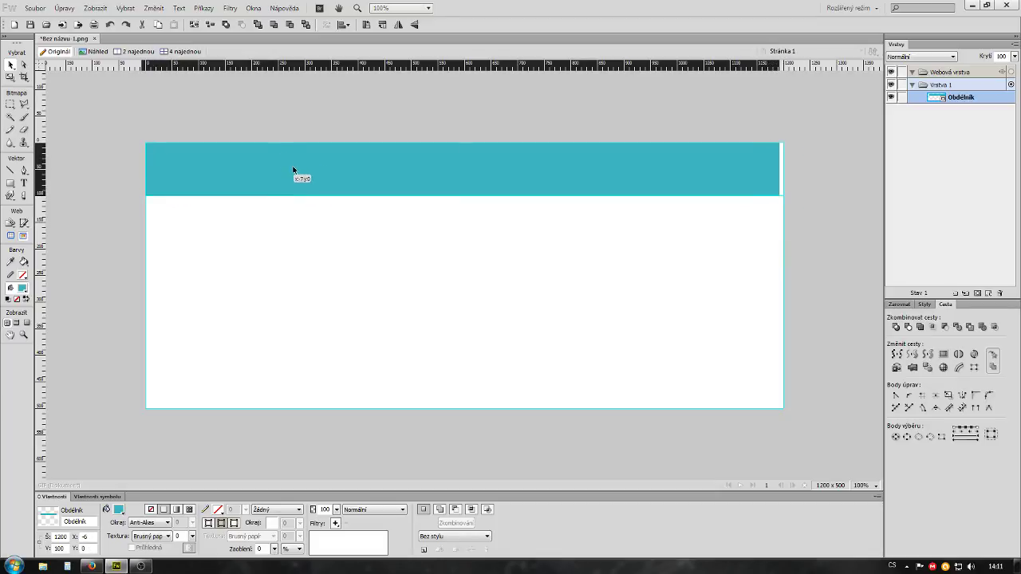
left_click(114, 257)
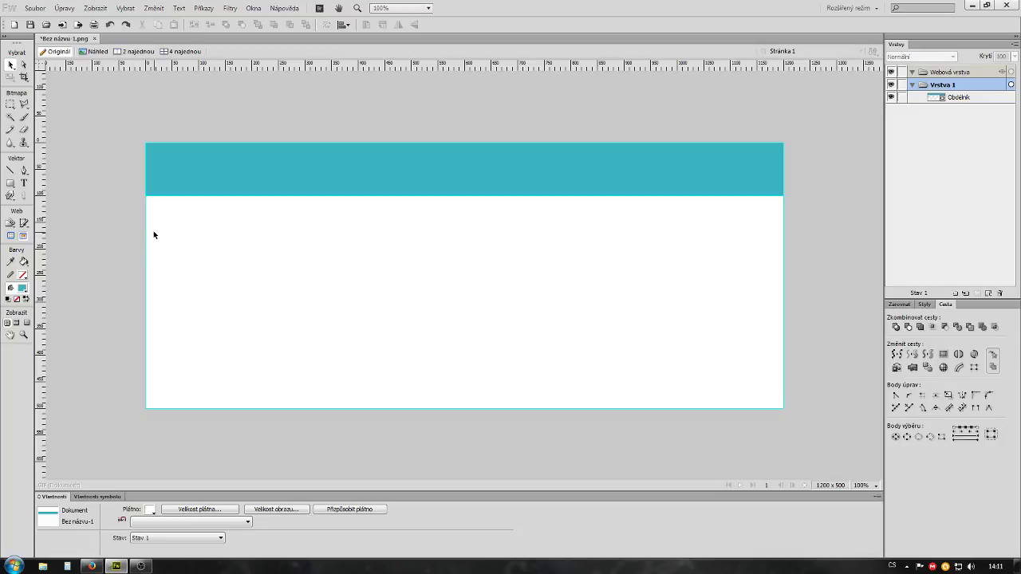
left_click(231, 177)
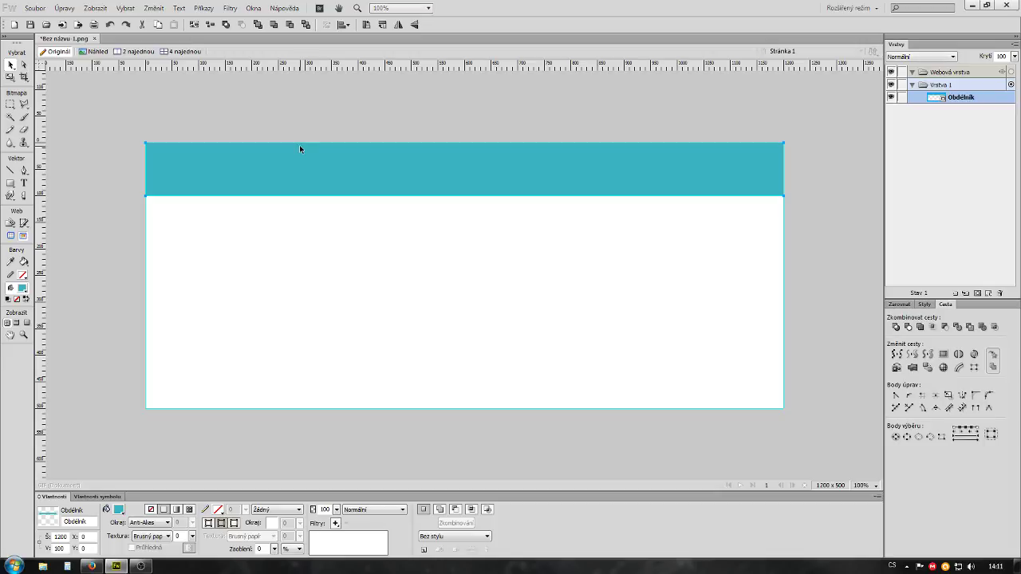
left_click(314, 306)
left_click(345, 182)
Delete the teal bar, then hide and show the guides twice with Ctrl+;
key("Delete")
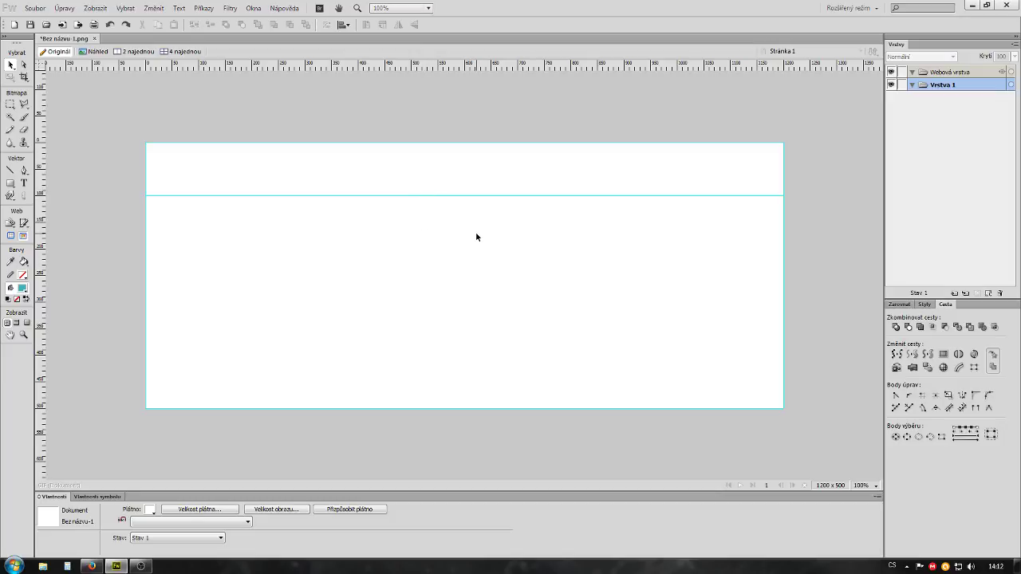
key("ctrl+semicolon")
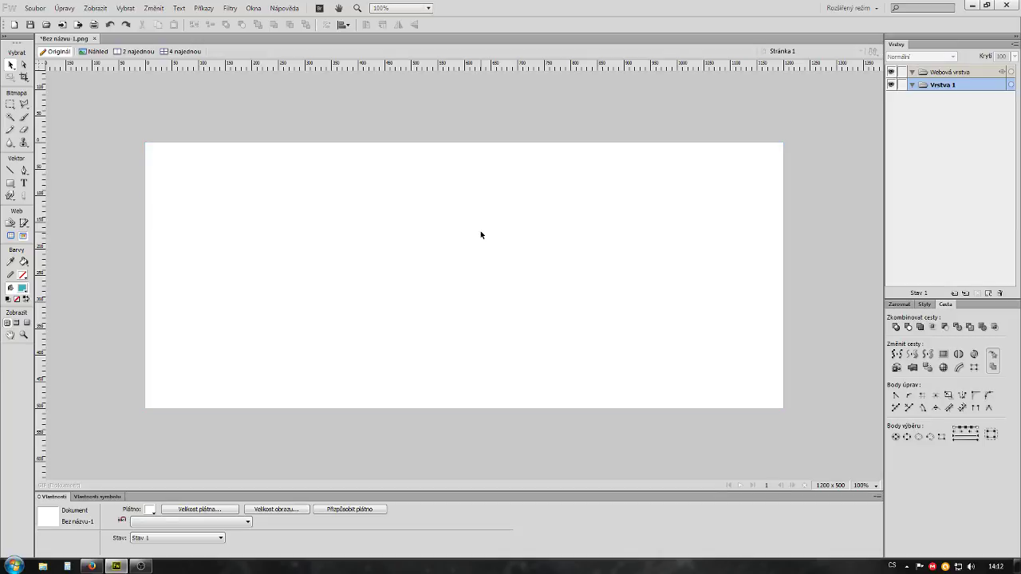
key("ctrl+semicolon")
key("ctrl+semicolon")
key("ctrl+semicolon")
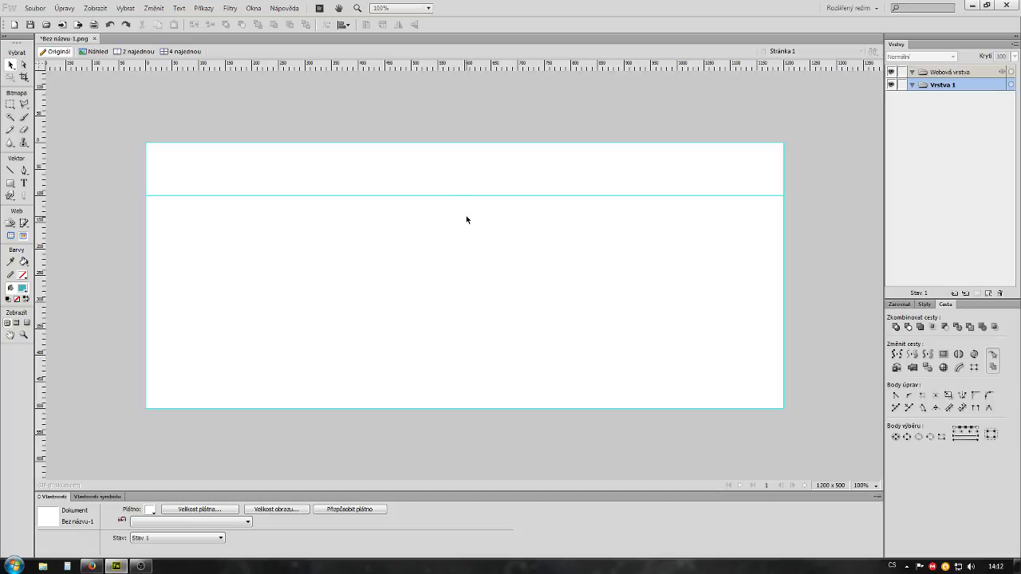
key("ctrl+semicolon")
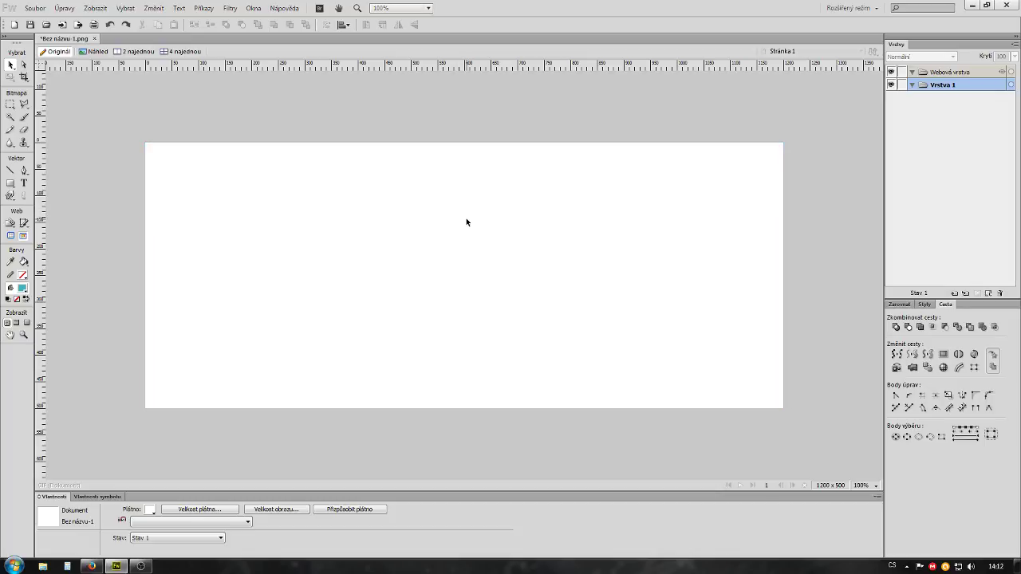
key("ctrl+semicolon")
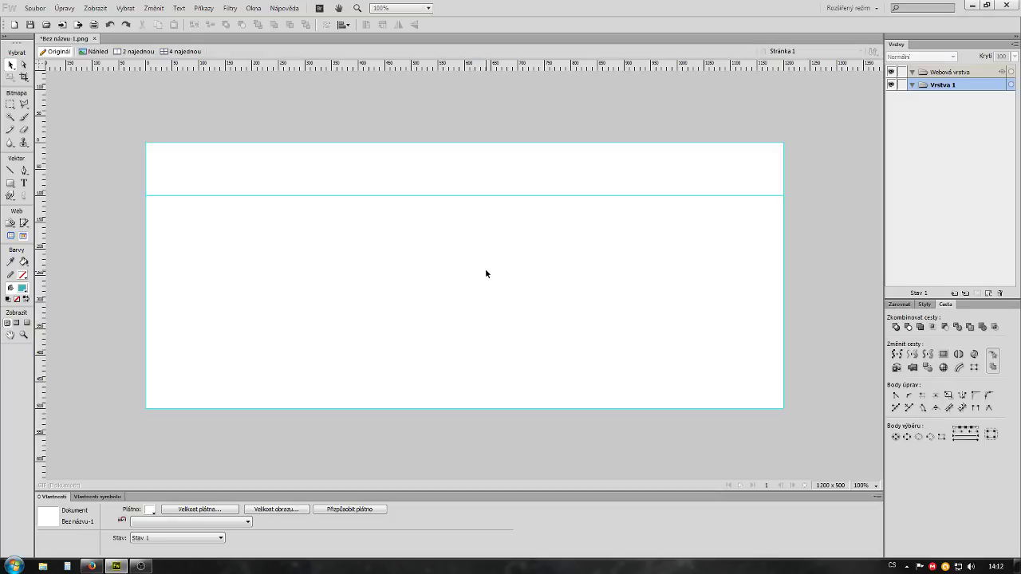
Replace the horizontal guide with a vertical guide at exactly x = 600 px
left_click_drag(465, 195, 457, 69)
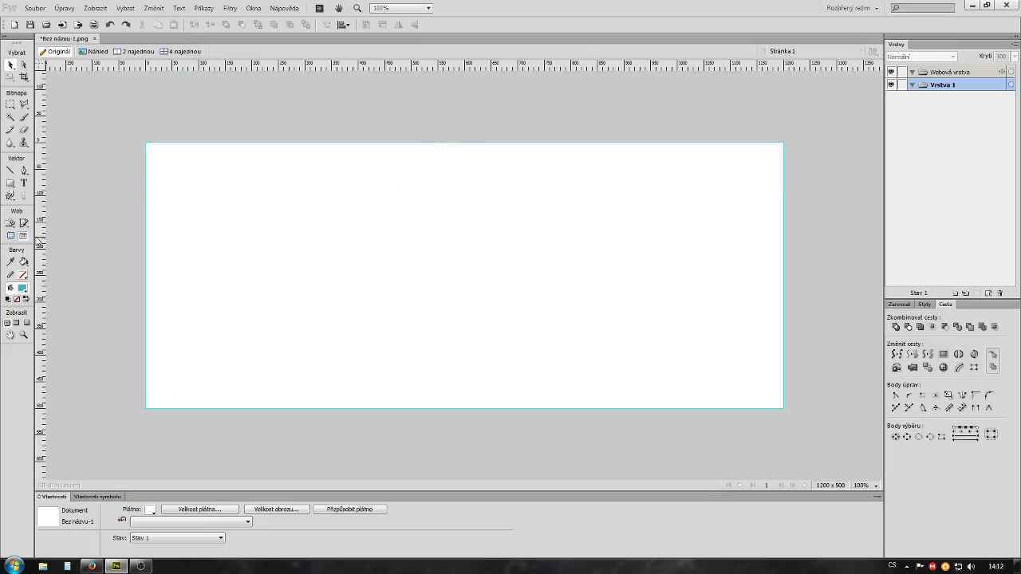
left_click_drag(44, 237, 495, 282)
double_click(494, 280)
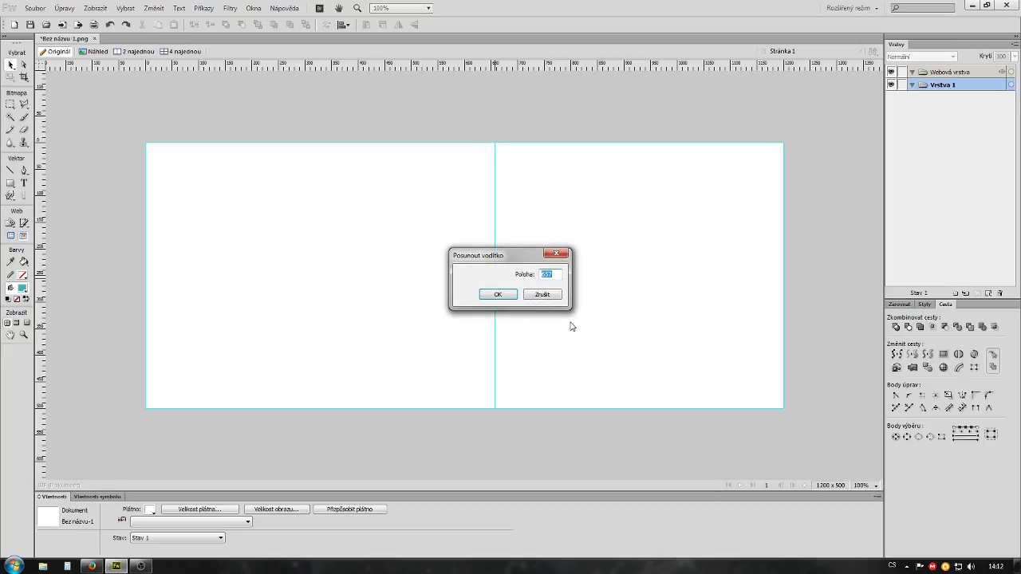
type("600")
key("Return")
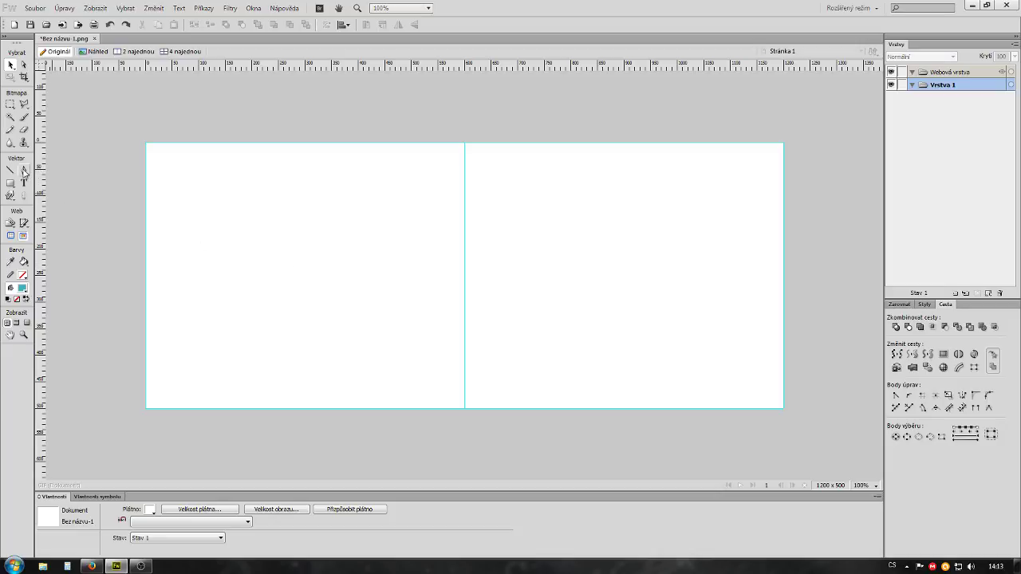
Sketch a practice zigzag path with the Pen tool, then discard the unfinished path
left_click(24, 171)
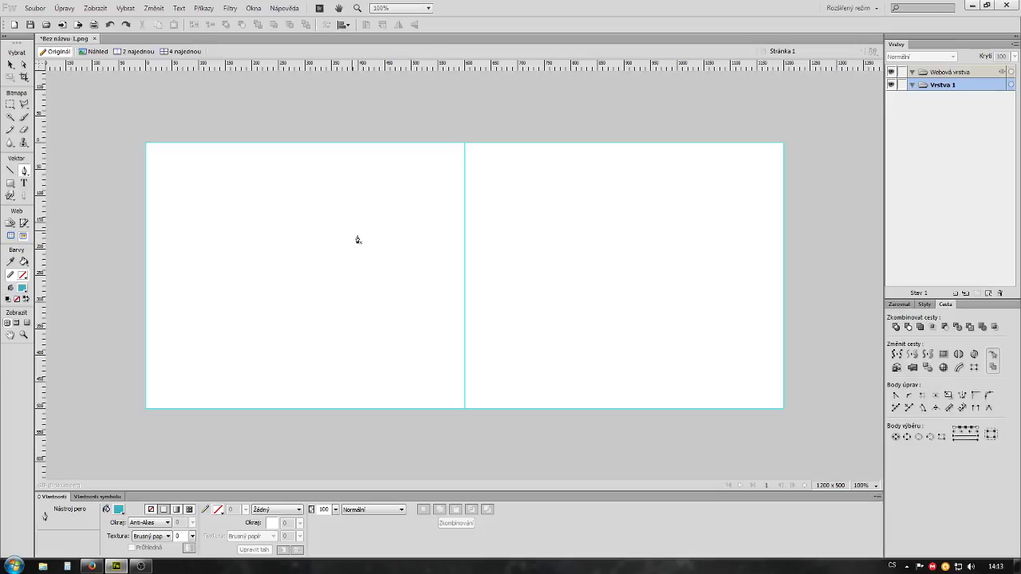
left_click(398, 189)
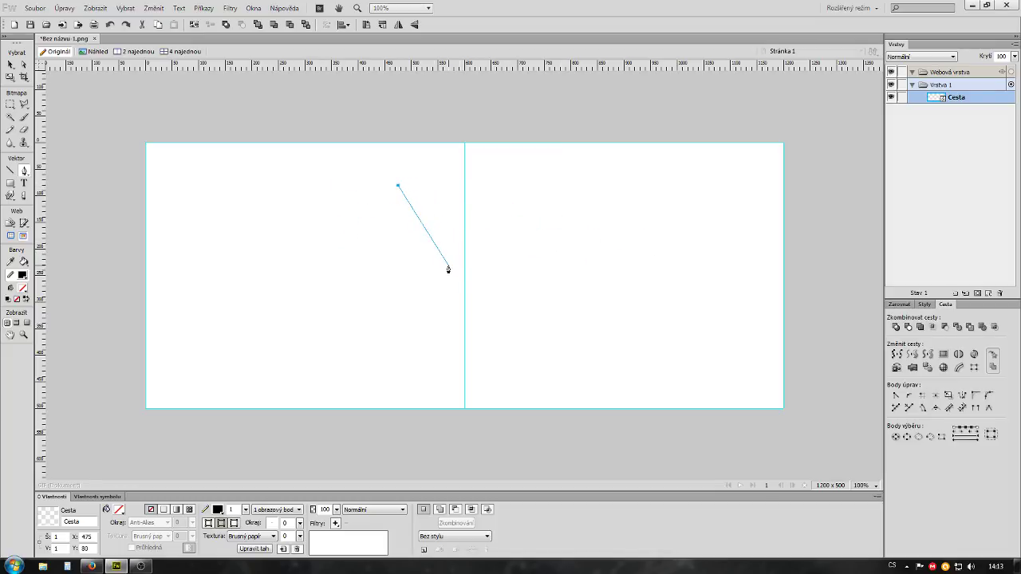
left_click(238, 195)
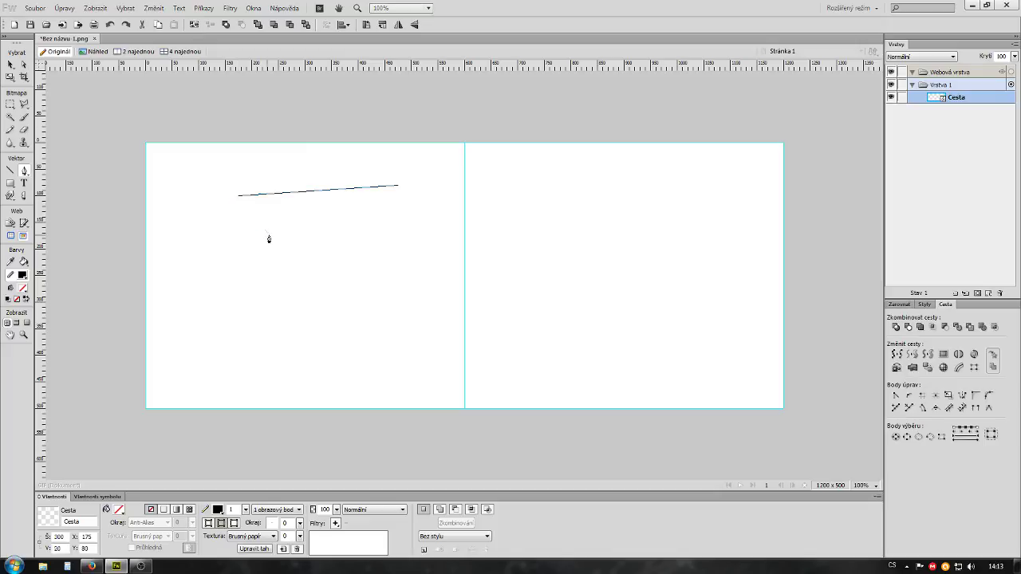
left_click(270, 236)
left_click(420, 213)
left_click(335, 297)
left_click(471, 317)
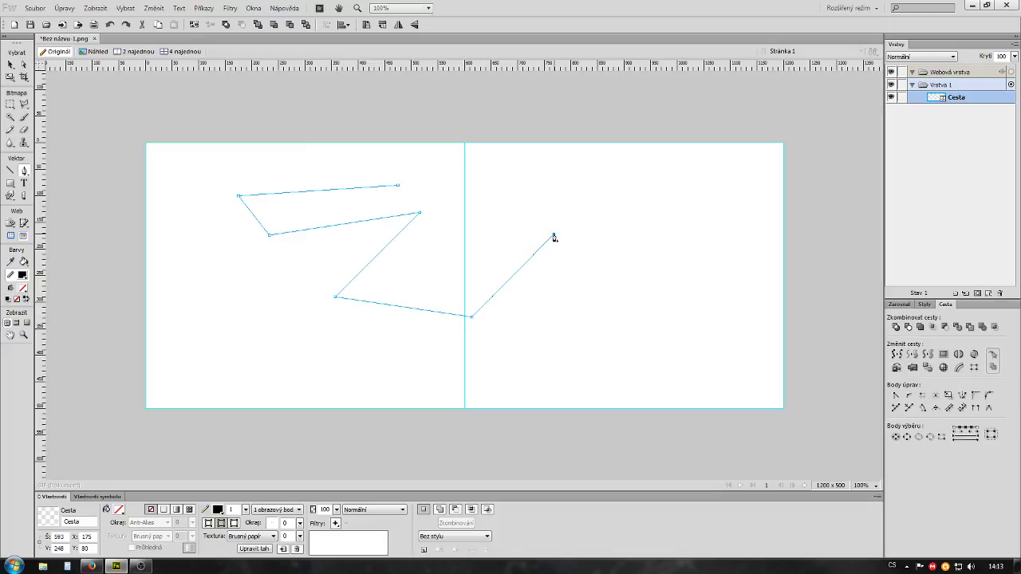
left_click(554, 236)
key("ctrl+z")
key("ctrl+z")
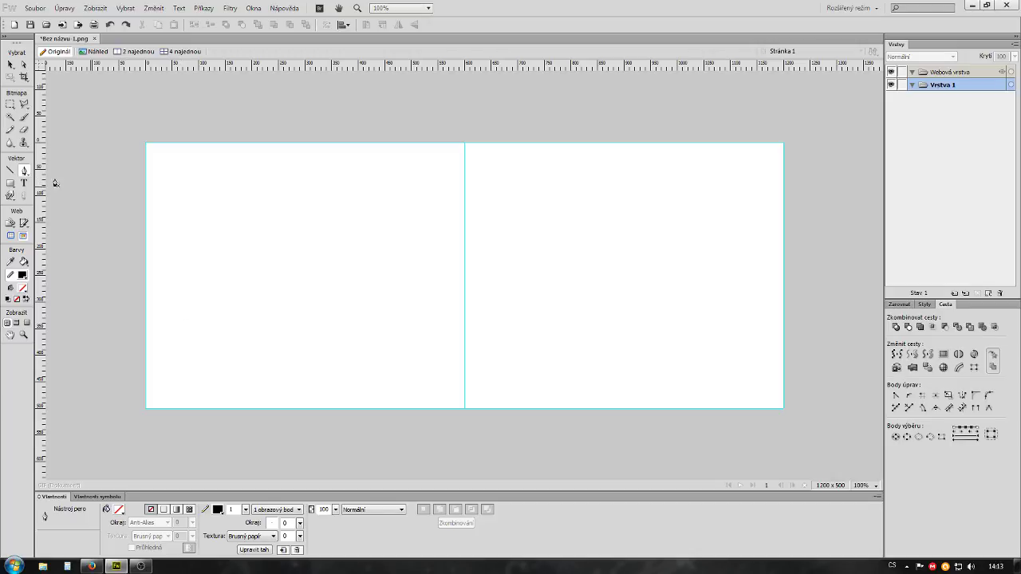
Draw a closed triangular path with the Pen tool on the left page
left_click(396, 194)
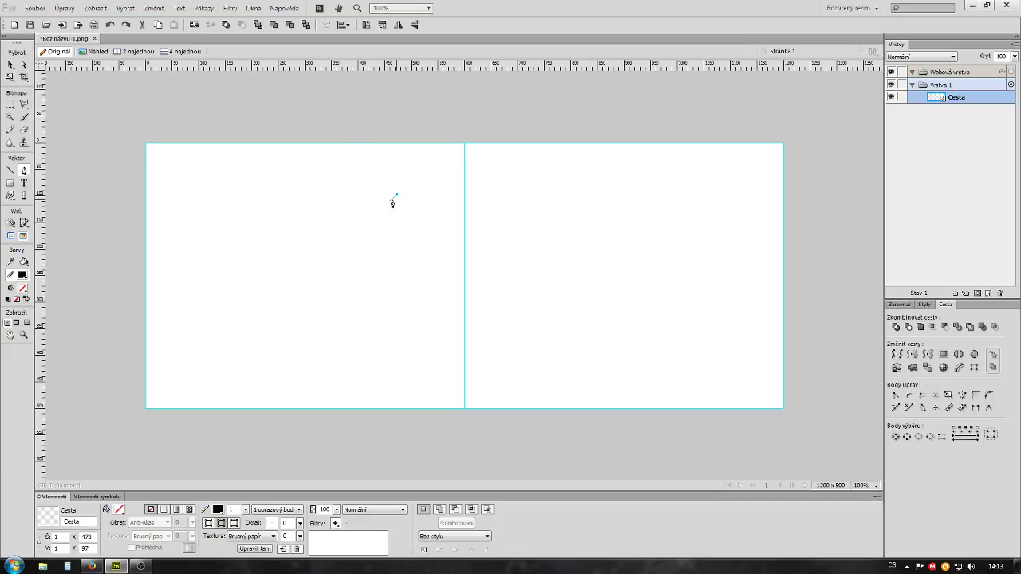
left_click(397, 257)
left_click(335, 255, "shift")
left_click(433, 255, "shift")
left_click(397, 194)
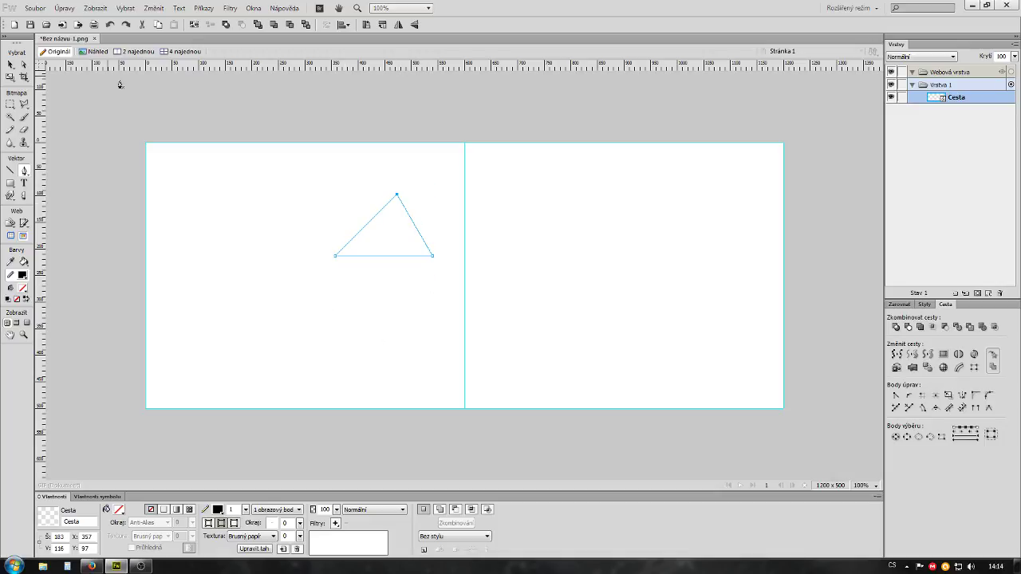
Give the triangle no stroke and a pink #FF4DFF fill, then deselect it
left_click(24, 64)
left_click(219, 510)
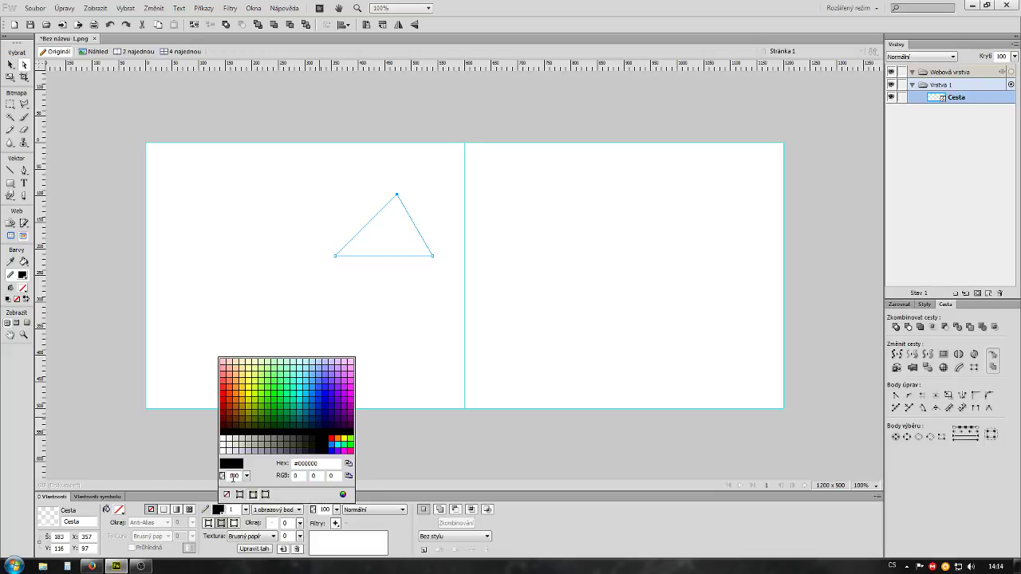
left_click(227, 495)
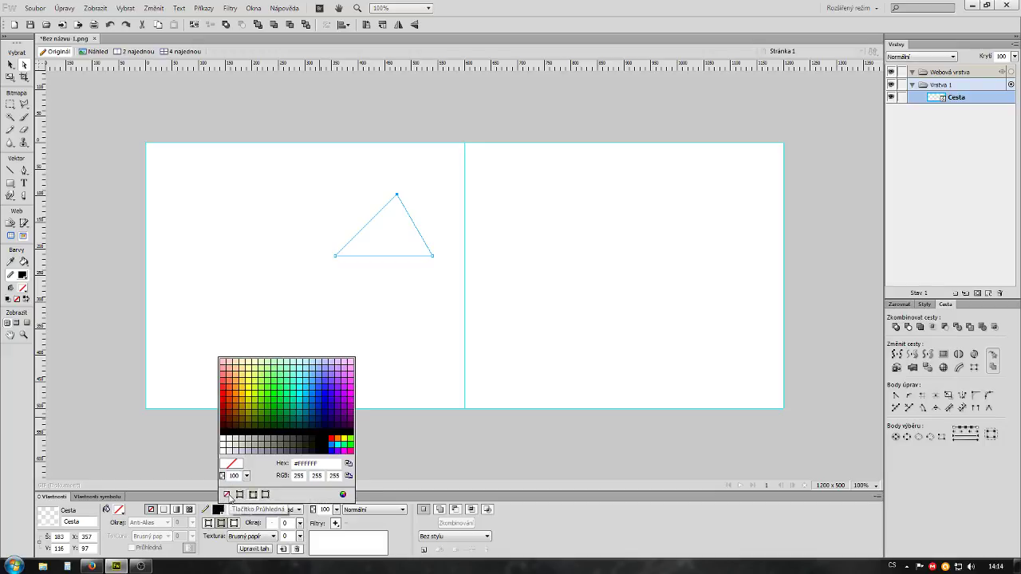
left_click(227, 495)
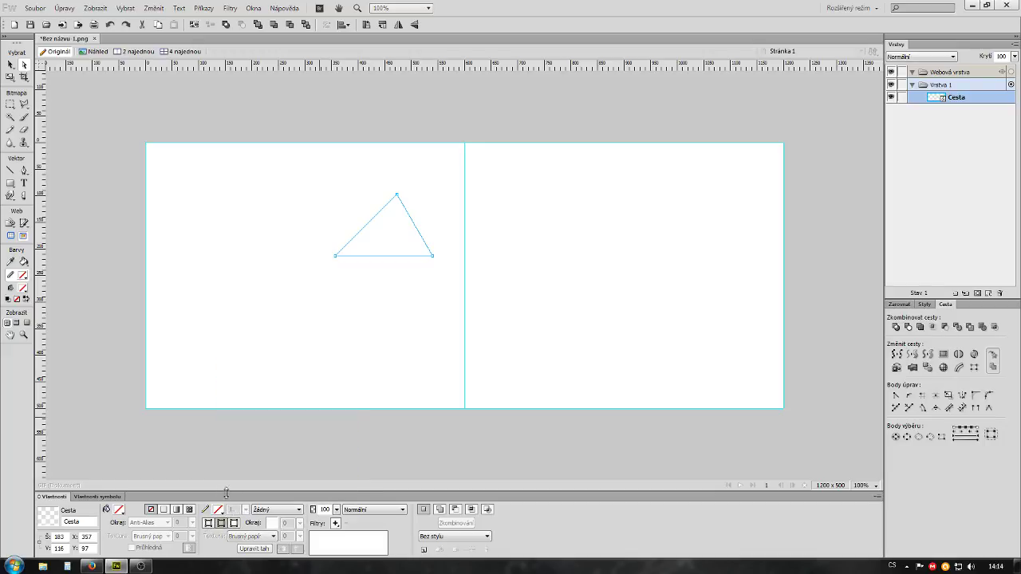
left_click(119, 511)
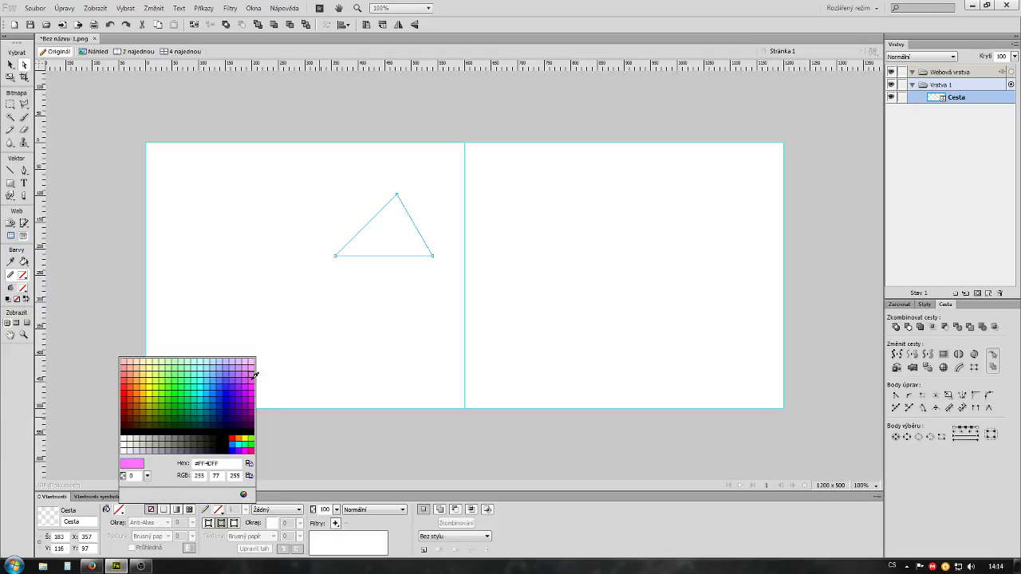
left_click(254, 375)
left_click(11, 65)
left_click(339, 274)
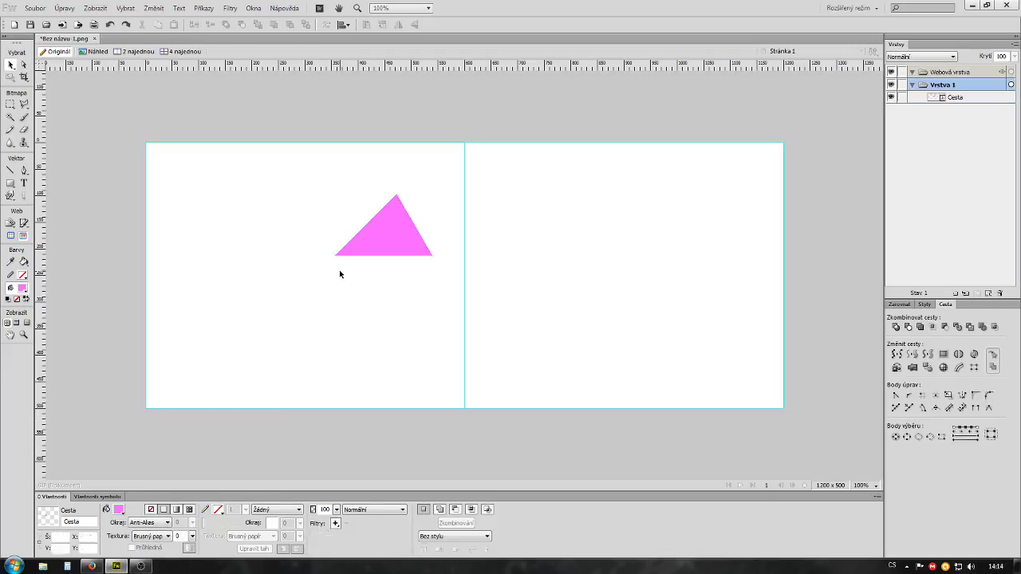
Move the triangle onto the centre guide and set its apex just right of the guide
mouse_move(401, 244)
left_mouse_down()
mouse_move(499, 299)
mouse_move(477, 289)
left_mouse_up()
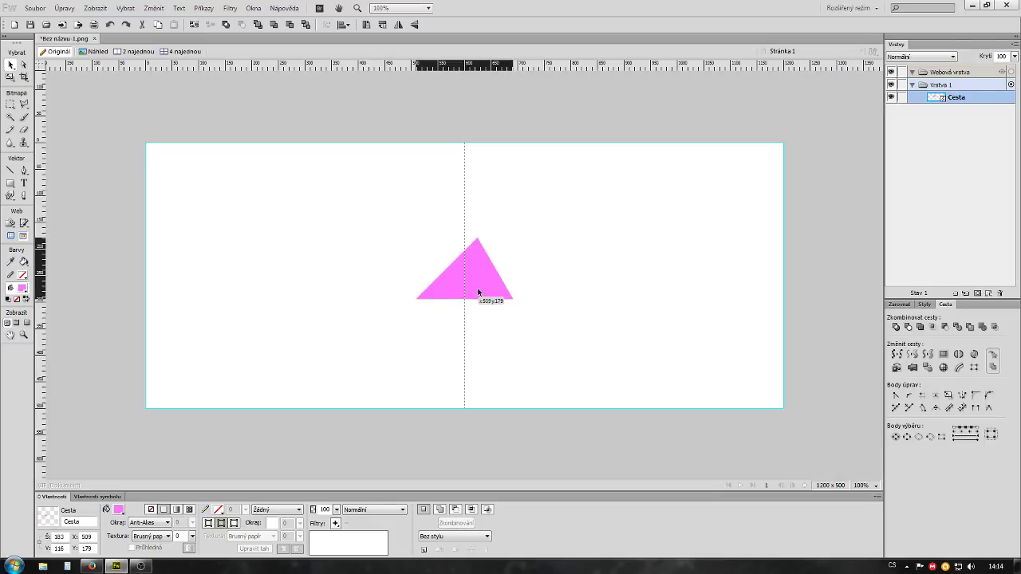
left_click_drag(477, 289, 477, 295)
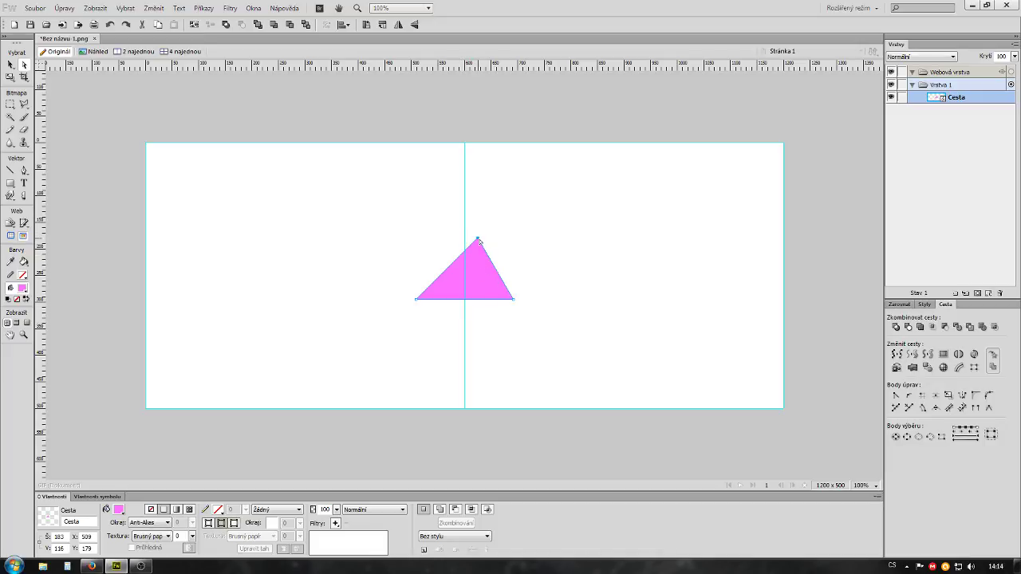
left_click(495, 308)
left_click(479, 242)
mouse_move(479, 241)
left_mouse_down()
mouse_move(650, 306)
mouse_move(481, 214)
left_mouse_up()
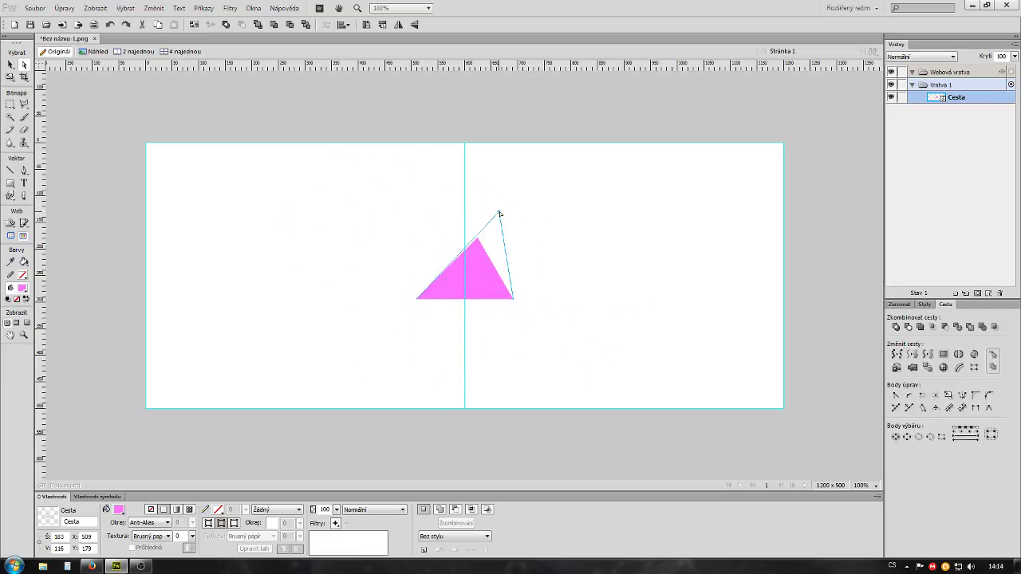
left_click_drag(481, 213, 465, 222)
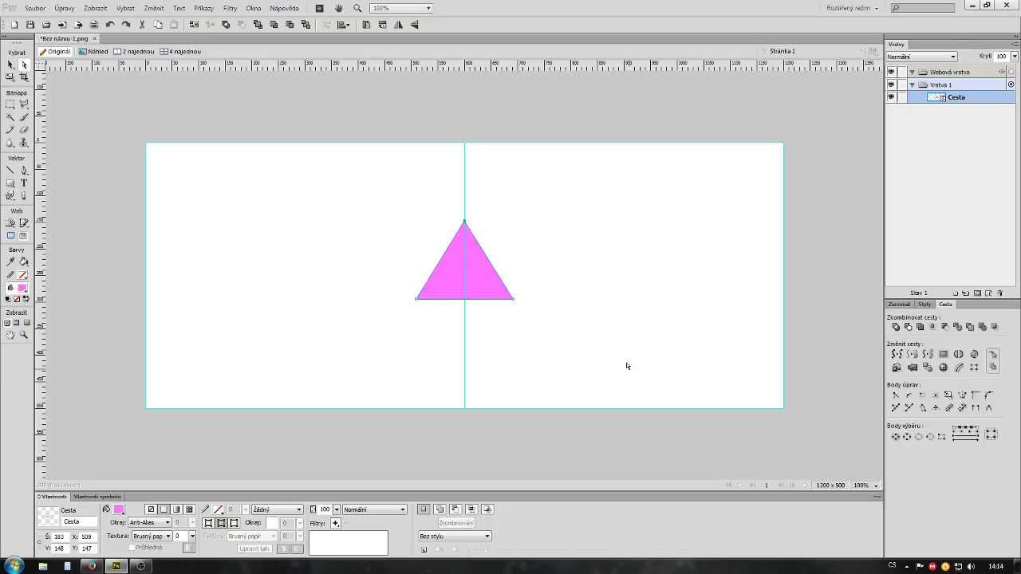
left_click(590, 365)
left_click(478, 275)
left_click_drag(464, 223, 479, 226)
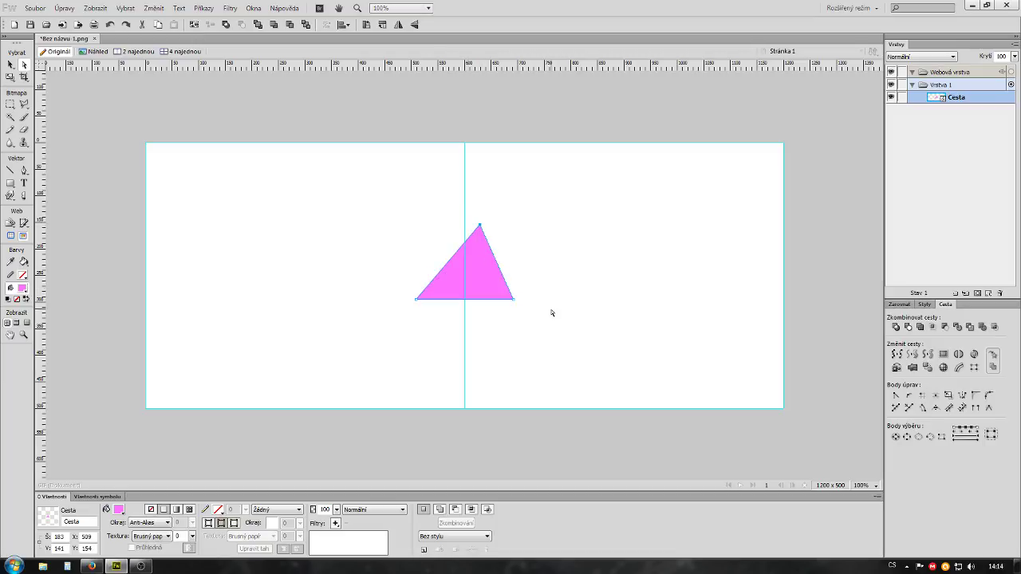
Nudge the triangle's apex with the arrow keys, finishing with two Shift+Left moves
key("Left")
key("Left")
key("Left")
key("Left")
key("Left")
key("Left")
key("Right")
key("Right")
key("Right")
key("Right")
key("Right")
key("Right")
key("Right")
key("Right")
key("Right")
key("Right")
key("Right")
key("Right")
key("Up")
key("Up")
key("Up")
key("Down")
key("Down")
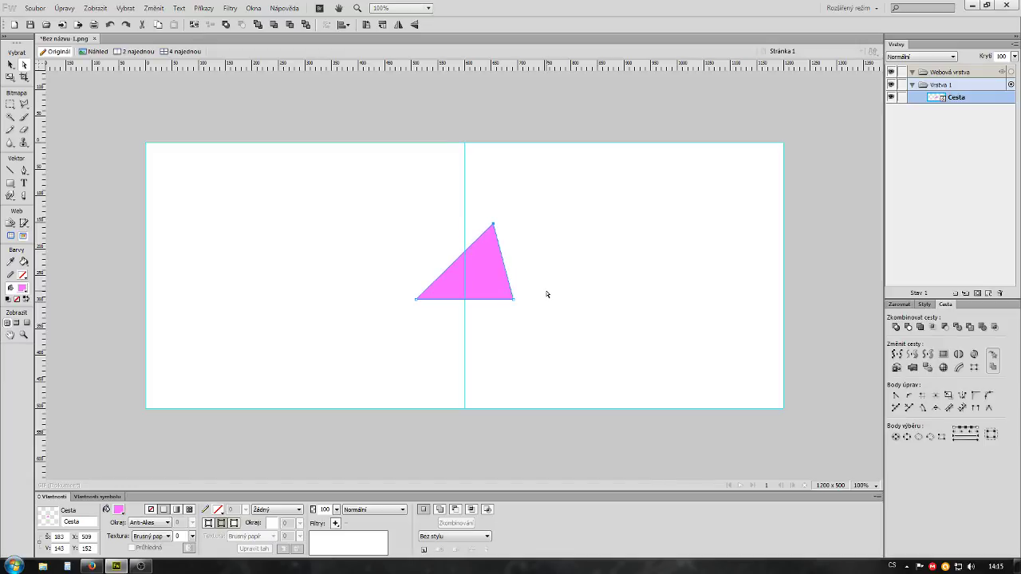
key("Down")
key("Down")
key("Down")
key("Down")
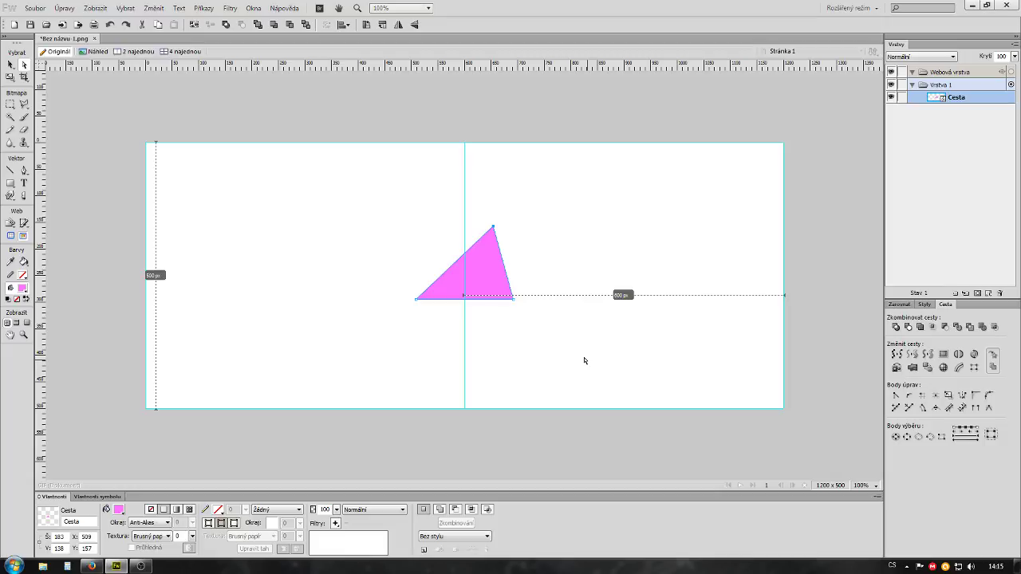
key("Right")
key("Right")
key("Right")
key("Right")
key("Right")
key("Right")
key("Right")
key("Right")
key("Right")
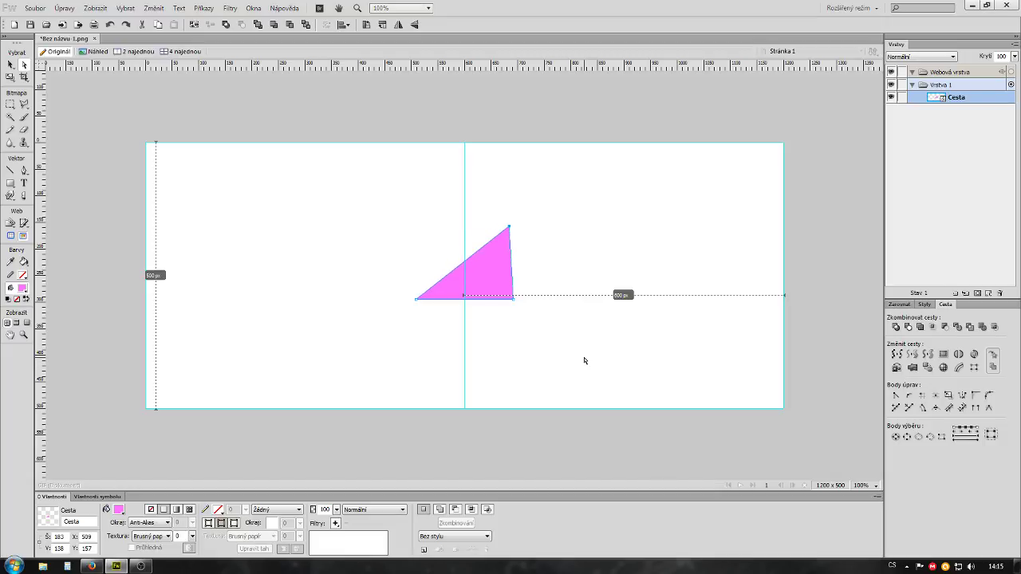
key("Right")
key("Right")
key("Right")
key("Right")
key("Right")
key("Right")
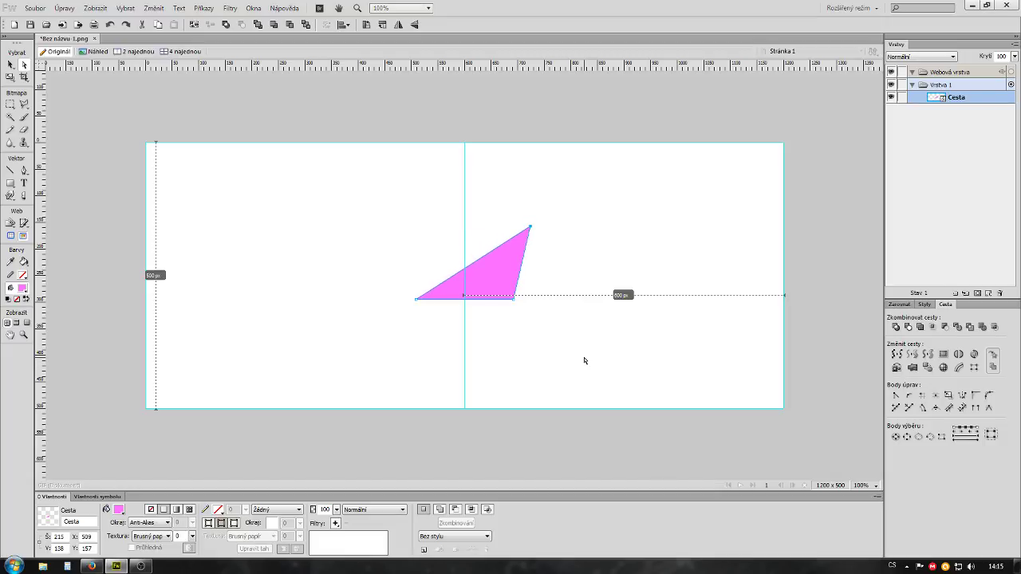
key("Right")
key("Right")
key("Right")
key("Up")
key("Up")
key("Up")
key("Up")
key("Up")
key("Up")
key("Up")
key("Up")
key("Up")
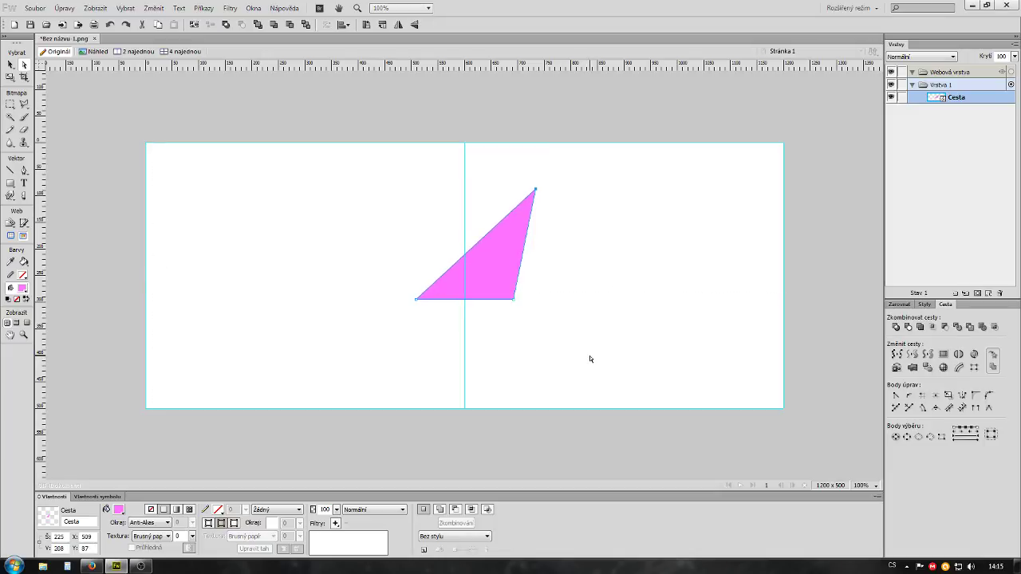
key("Down")
key("Down")
key("Down")
key("shift+Left")
key("shift+Left")
key("shift+Left")
key("shift+Left")
key("shift+Left")
key("shift+Left")
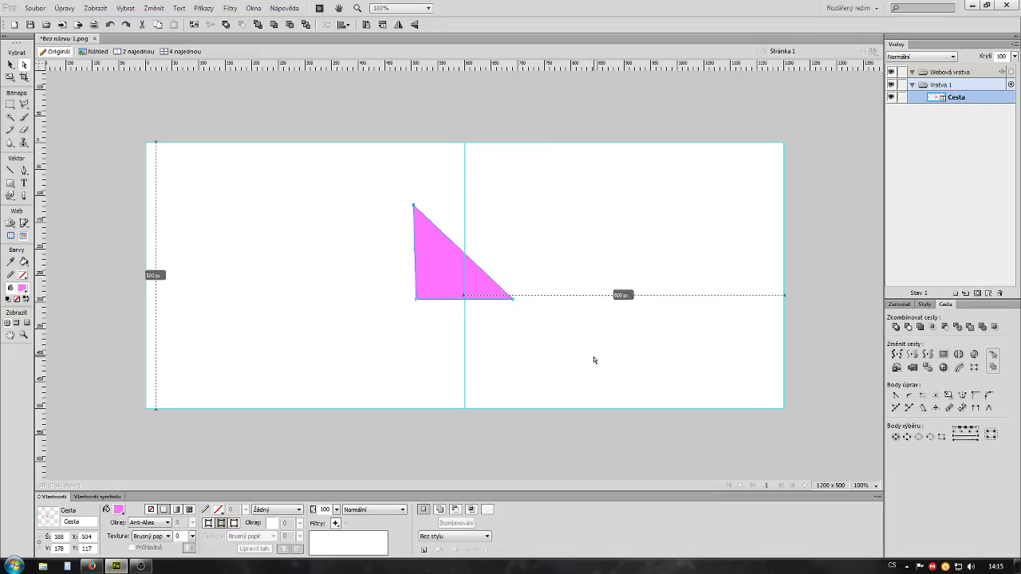
key("shift+Left")
key("shift+Left")
key("shift+Left")
key("shift+Left")
key("shift+Left")
key("shift+Left")
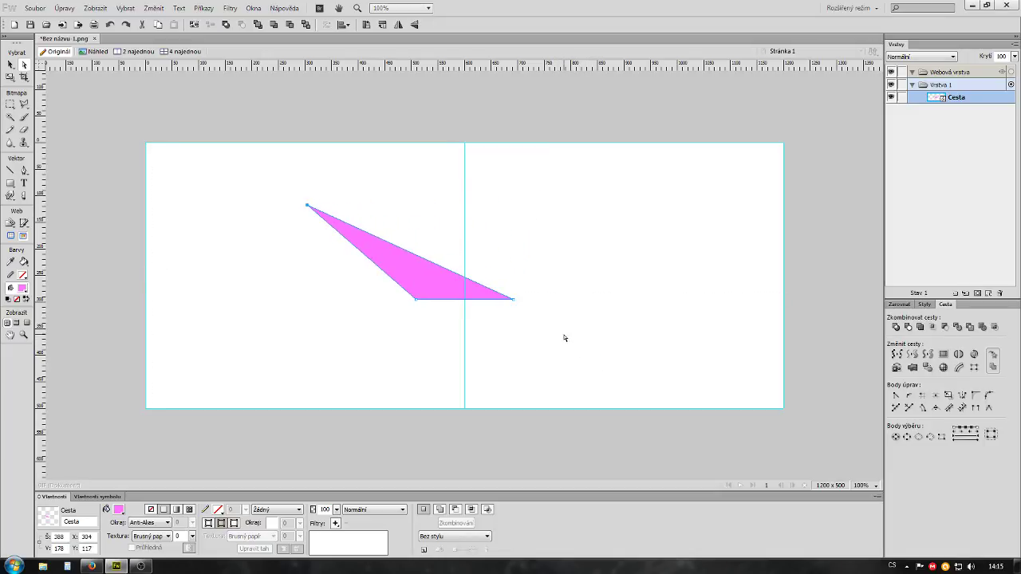
Select the pink triangle and delete it
left_click(562, 336)
left_click(427, 293)
left_click(340, 306)
left_click(426, 277)
key("Delete")
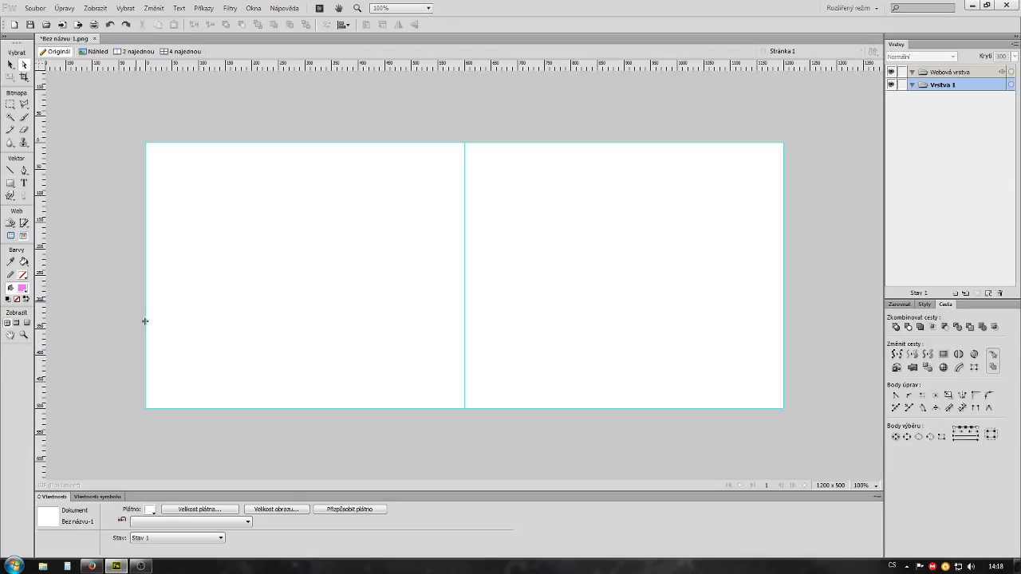
Draw a 300 × 100 px pink rectangle on the left page and Alt-drag a copy onto the right page
left_click(11, 182)
mouse_move(192, 214)
left_mouse_down()
mouse_move(390, 239)
mouse_move(385, 284)
mouse_move(351, 267)
left_mouse_up()
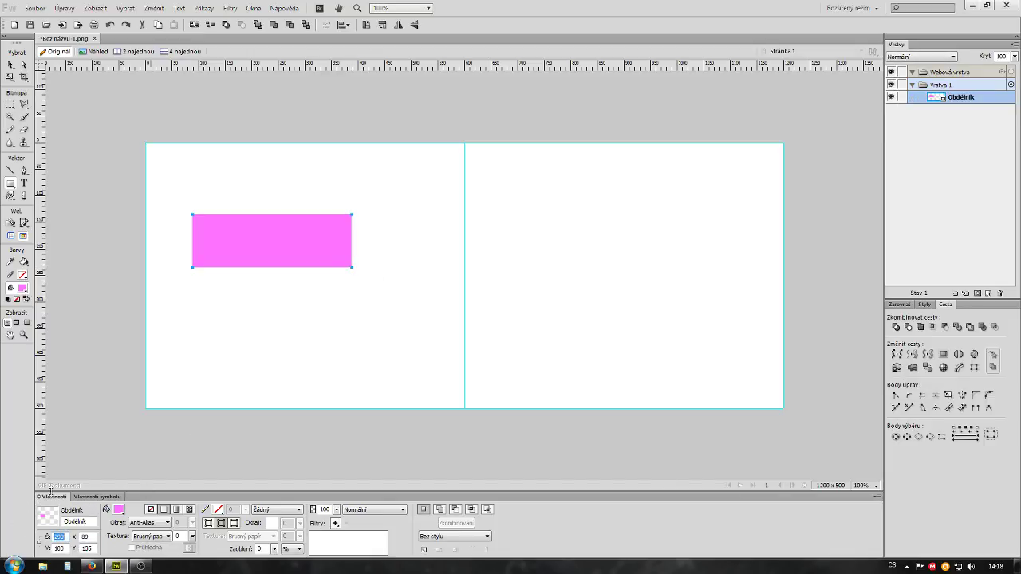
left_click(11, 64)
left_click(237, 308)
left_click(283, 253)
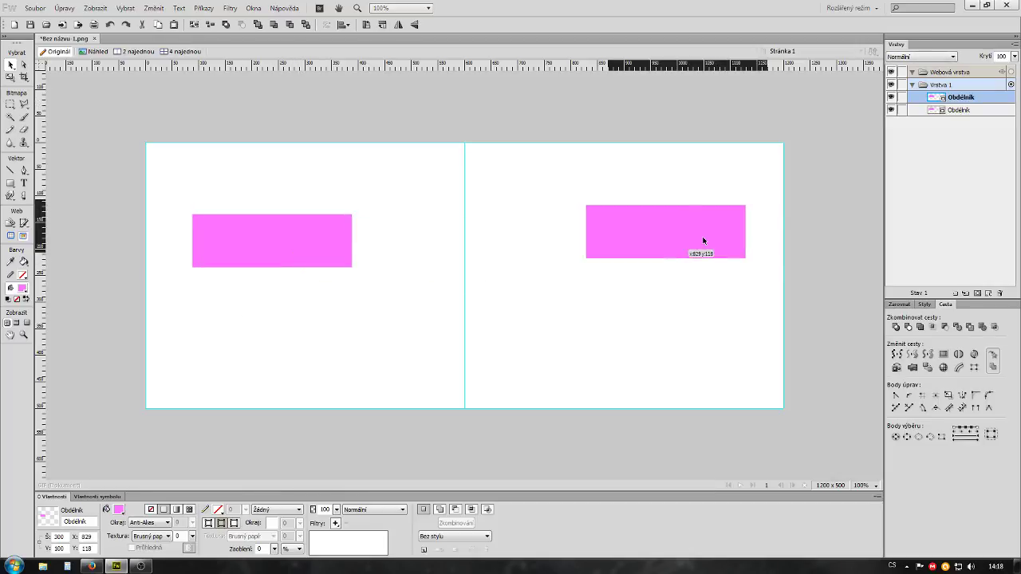
left_click_drag(301, 266, 651, 272)
left_click(633, 314)
left_click(278, 232)
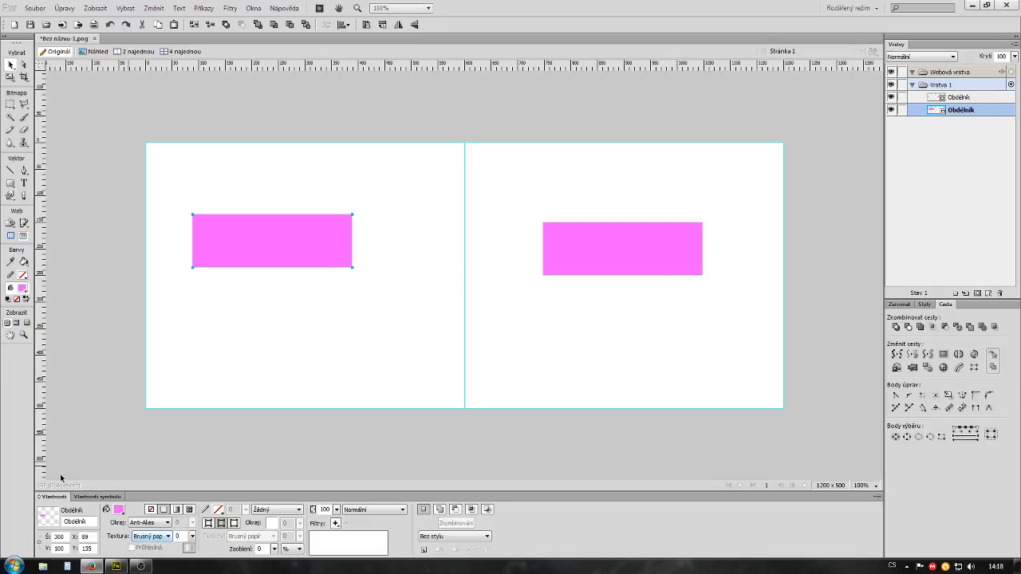
Recolour the left rectangle dark slate and move the pink copy level with it
left_click(119, 509)
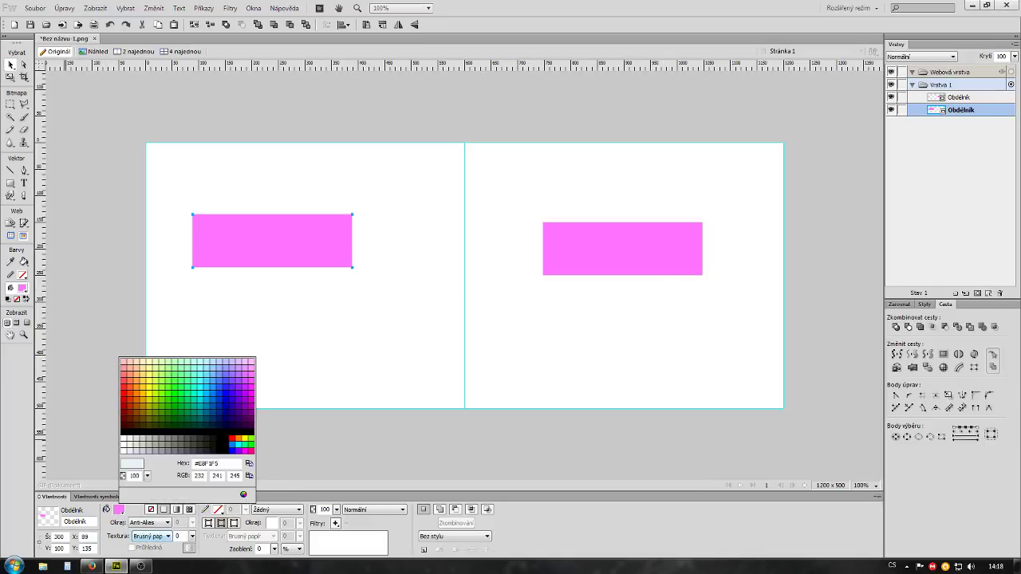
left_click(212, 435)
left_click(11, 65)
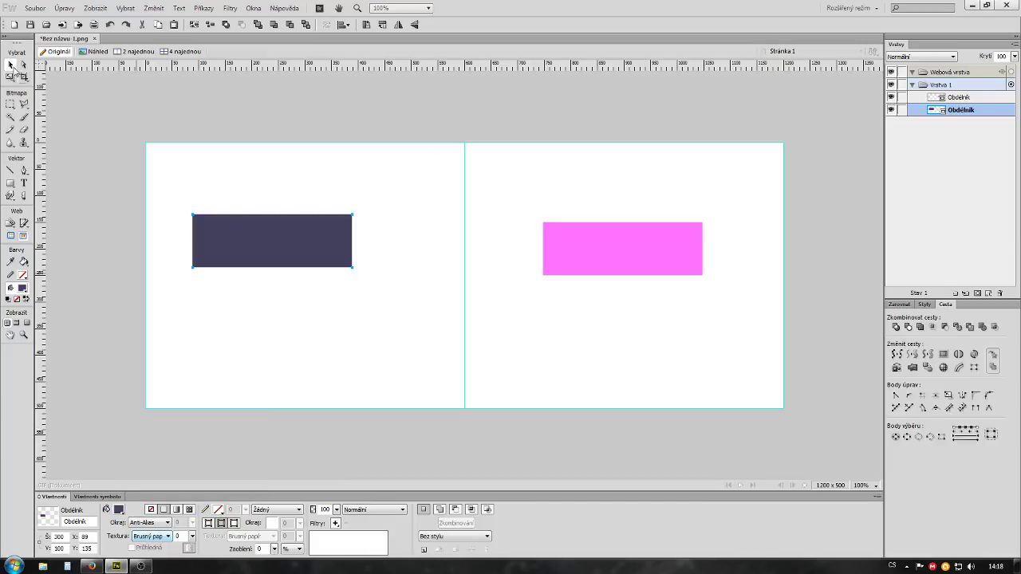
left_click(438, 300)
left_click(613, 255)
left_click_drag(613, 255, 599, 249)
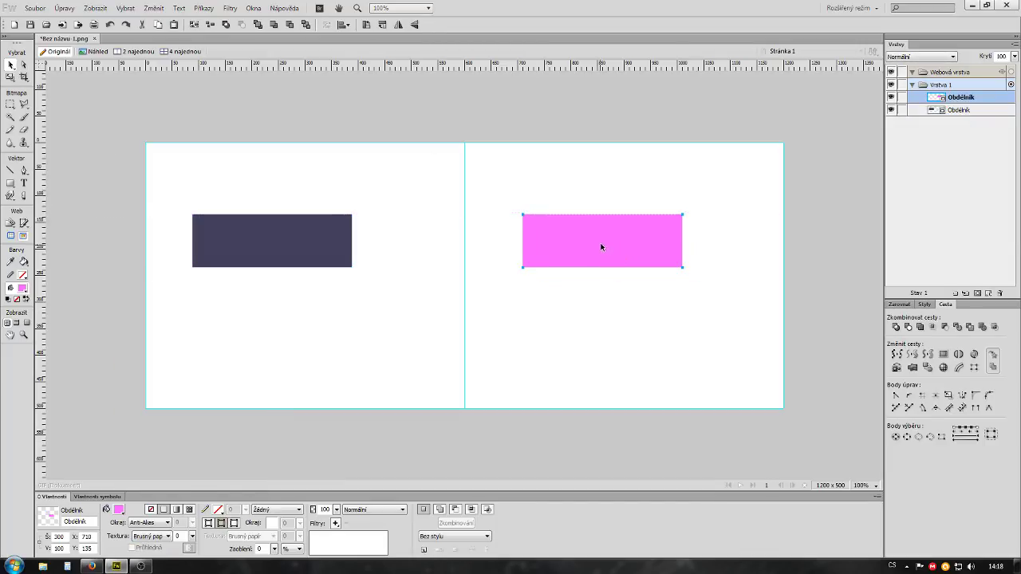
Shift the dark rectangle to X 169 on the left half
left_click(282, 235)
left_click(346, 395)
left_click_drag(298, 263, 363, 272)
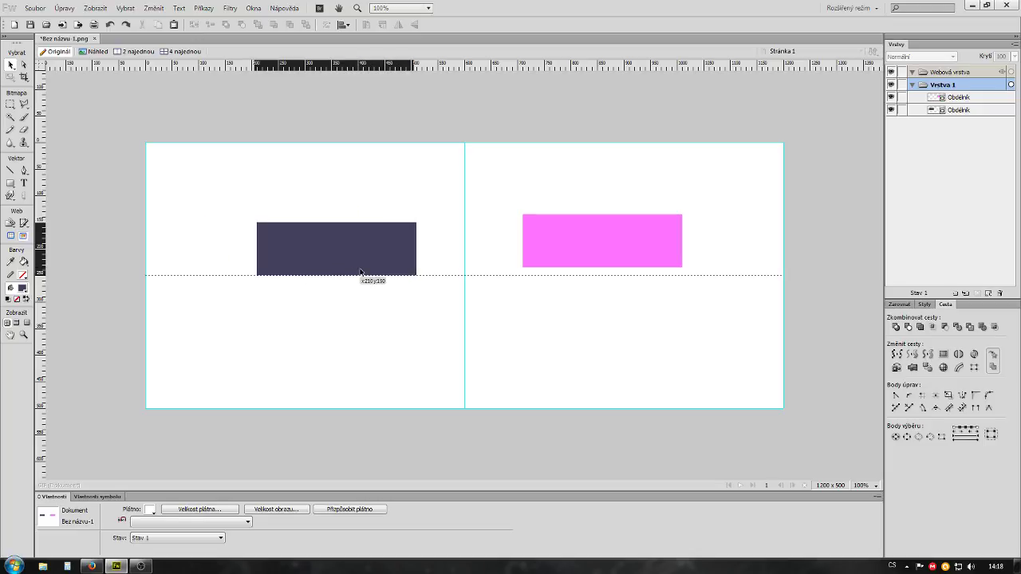
left_click(381, 370)
left_click(359, 260)
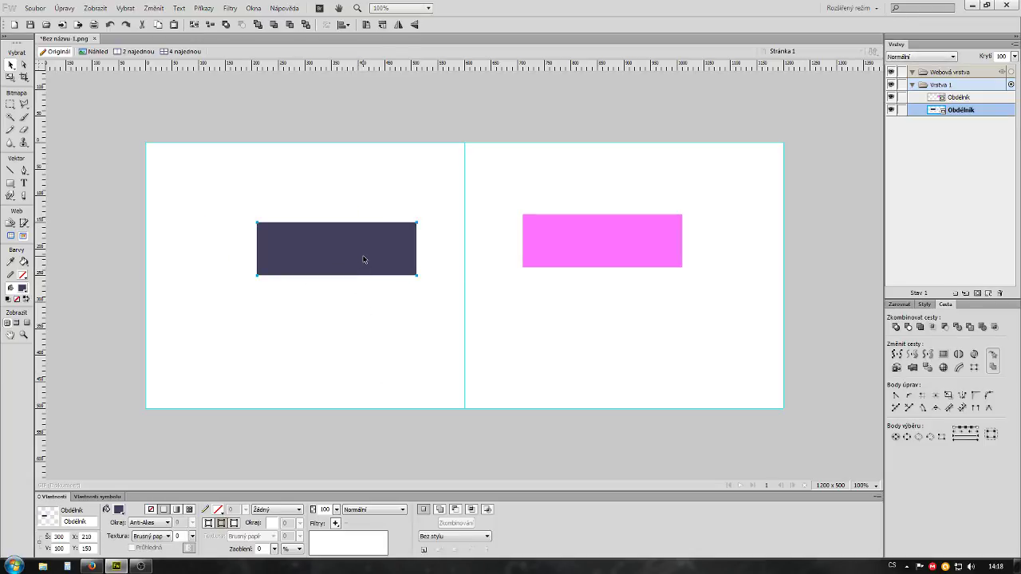
left_click_drag(359, 259, 336, 258)
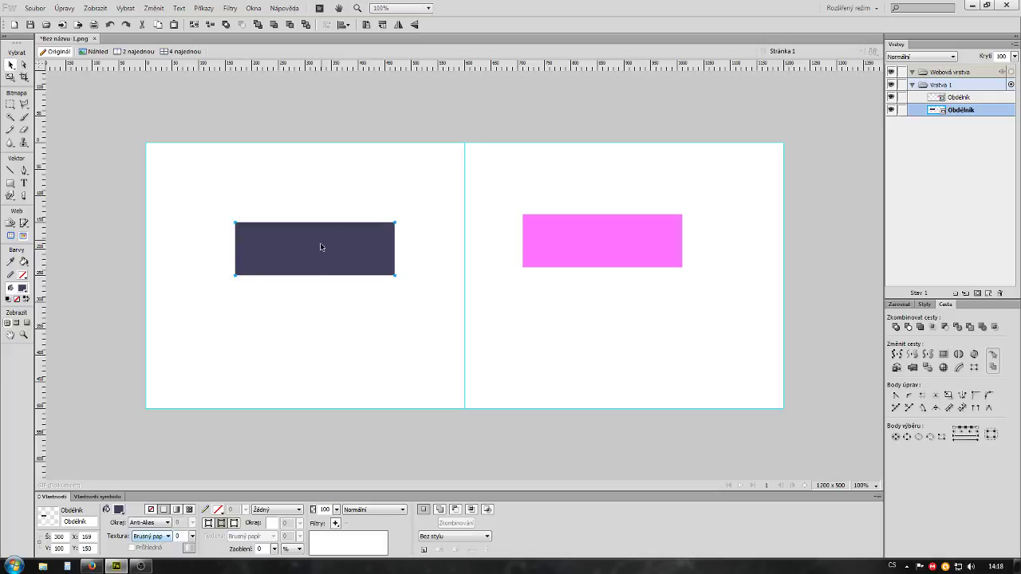
Check the dark rectangle's fill is #43405D, then deselect it
left_click(118, 509)
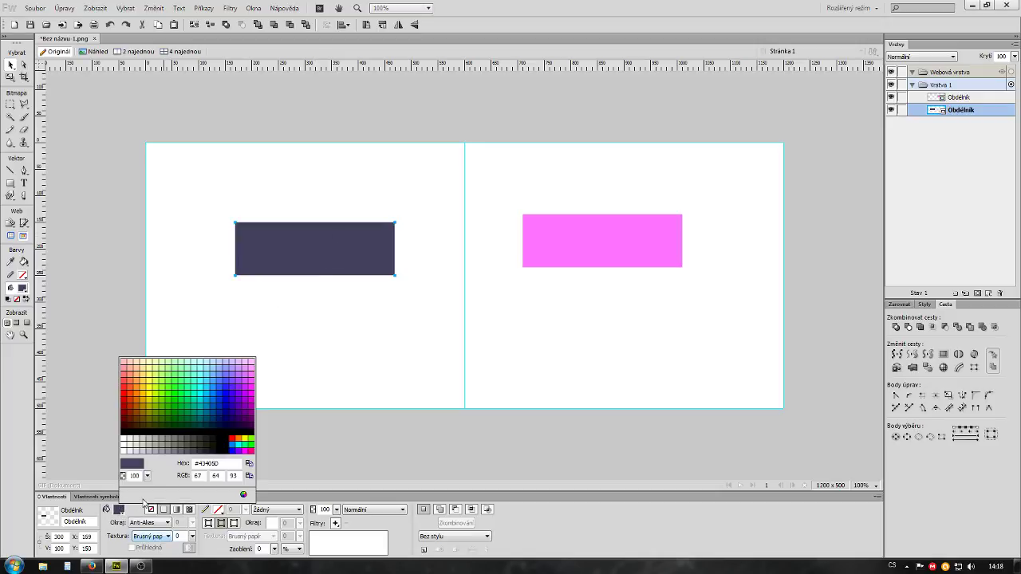
left_click(227, 462)
left_click(336, 294)
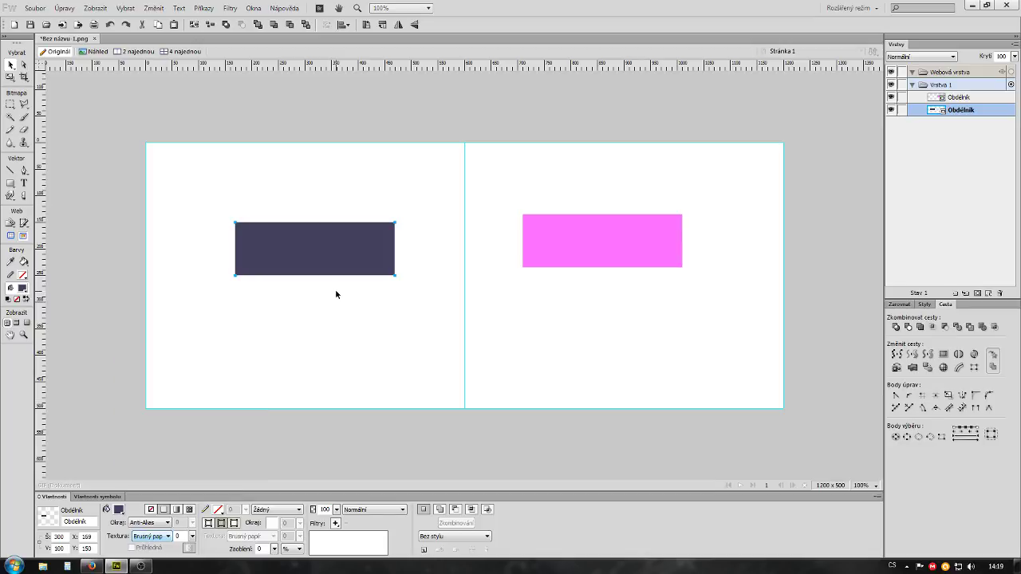
left_click(349, 323)
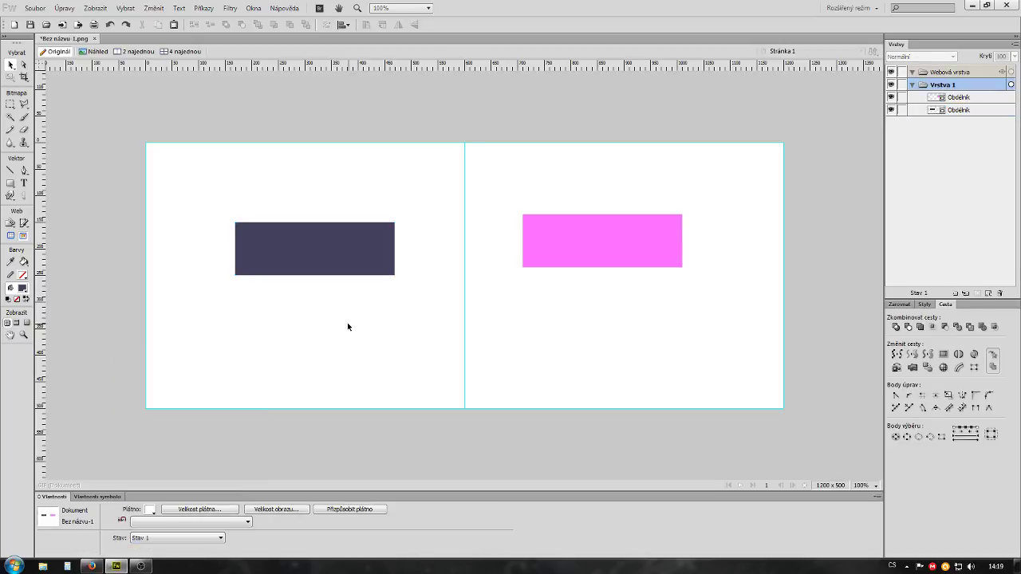
left_click(314, 262)
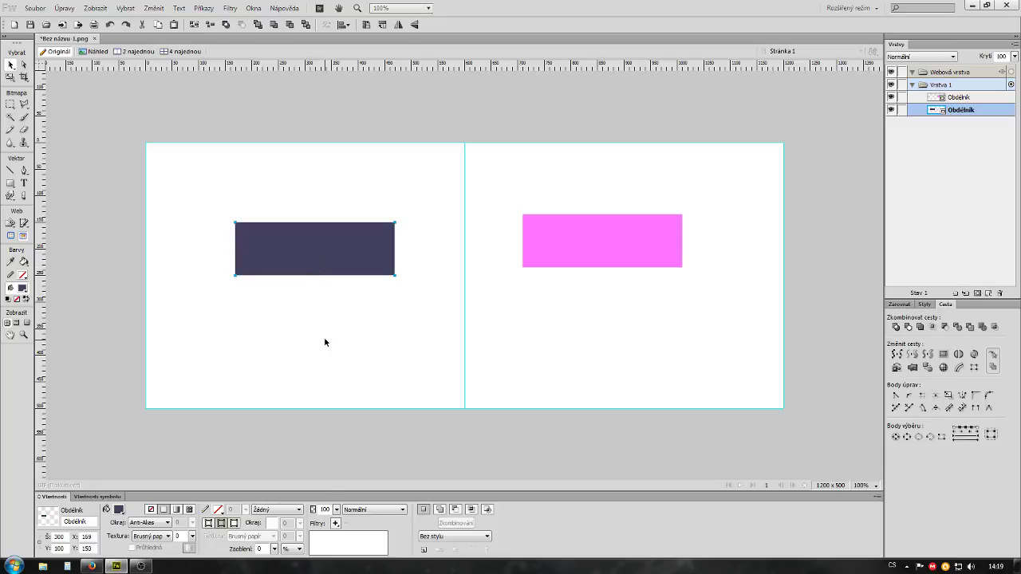
left_click(609, 373)
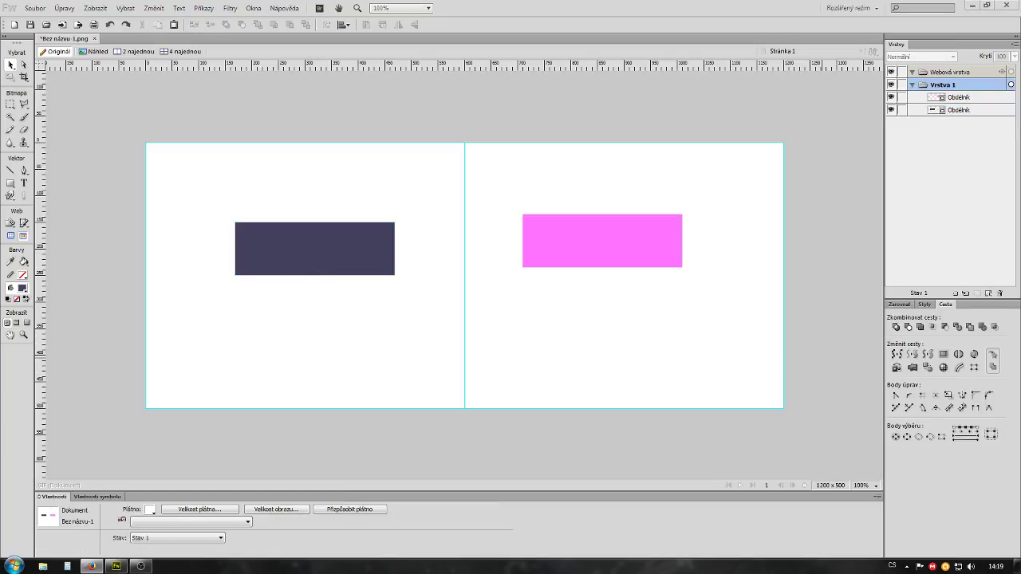
Apply a glossy black web-button style from the Styles panel to the pink rectangle
left_click(595, 251)
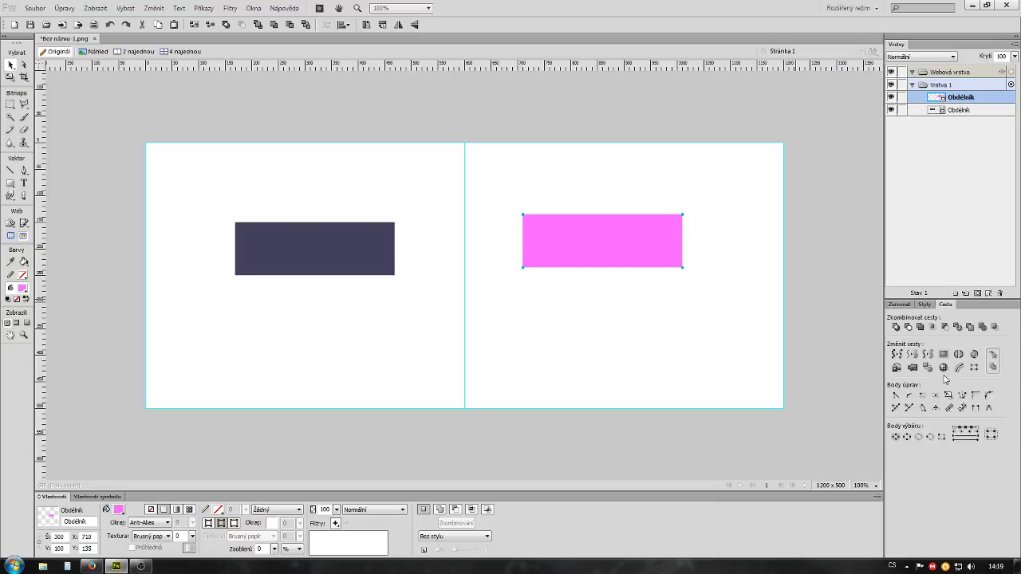
left_click(924, 304)
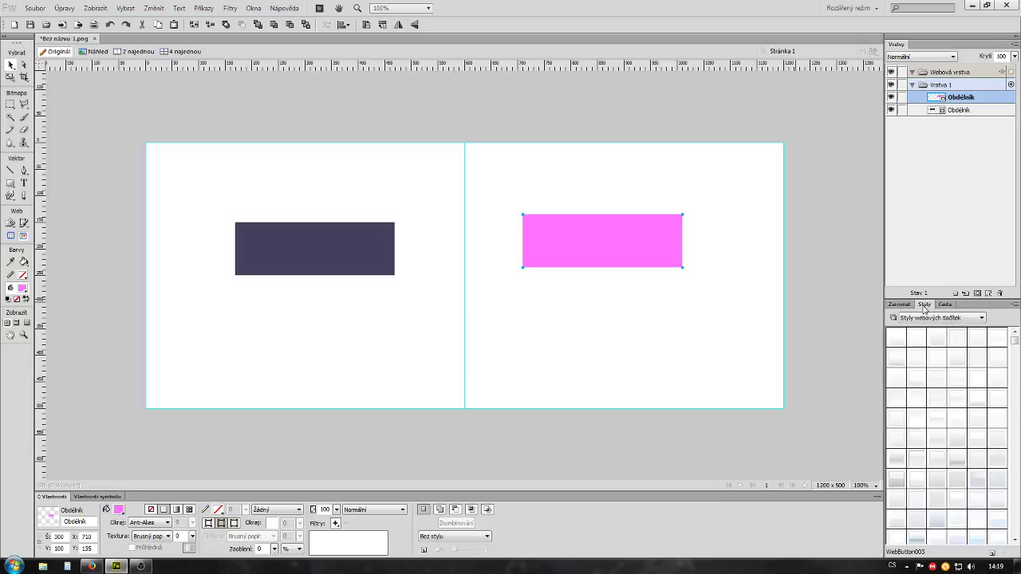
left_click_drag(1014, 341, 1016, 521)
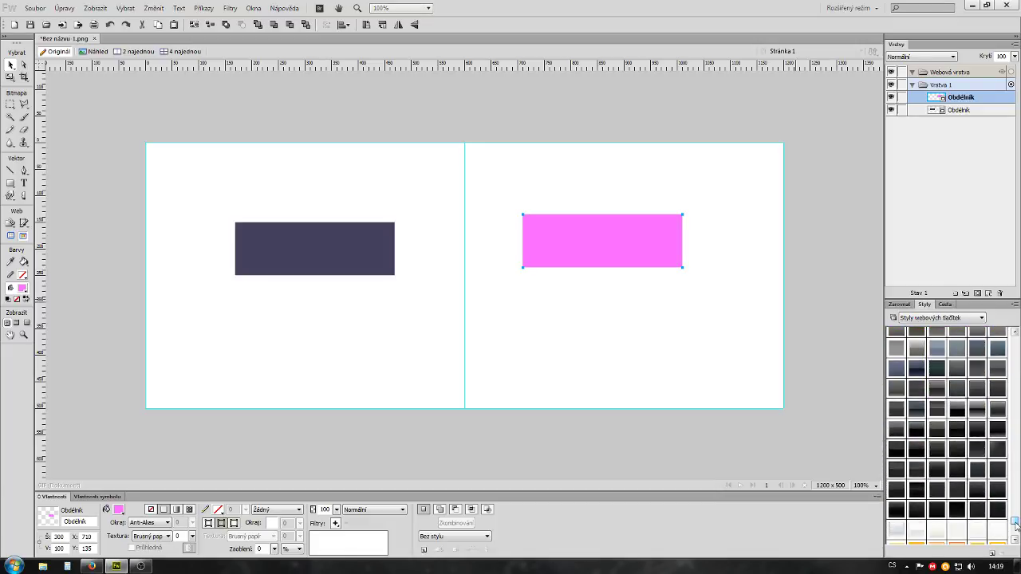
left_click(916, 489)
left_click(581, 333)
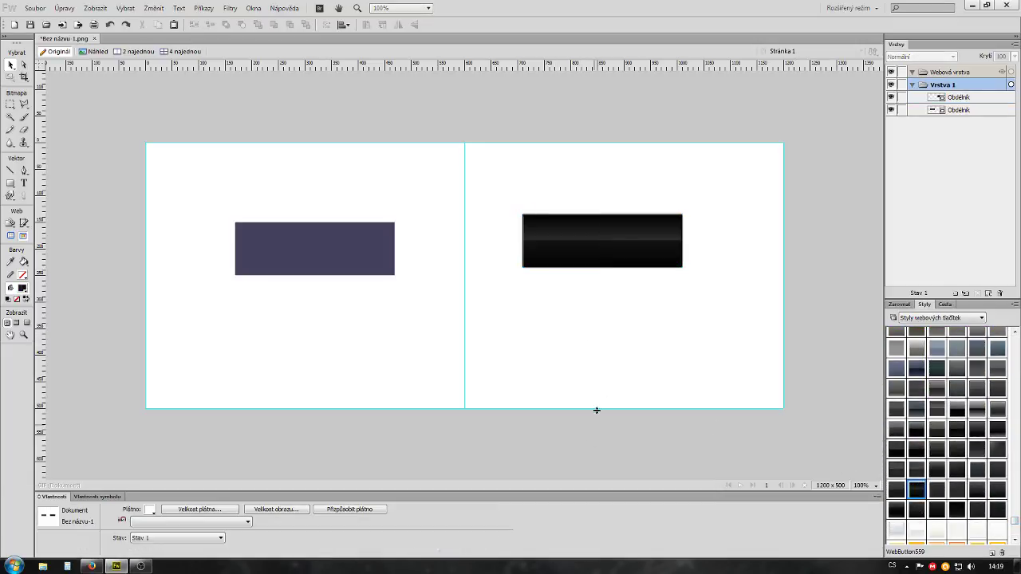
Move the black button rectangle slightly left, then delete it
left_click(636, 260)
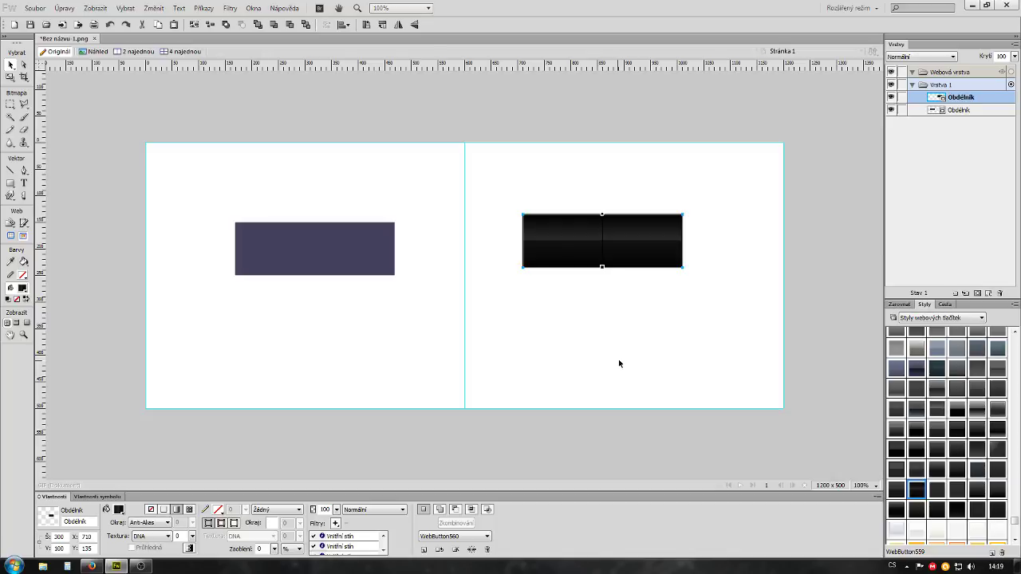
left_click_drag(583, 258, 555, 267)
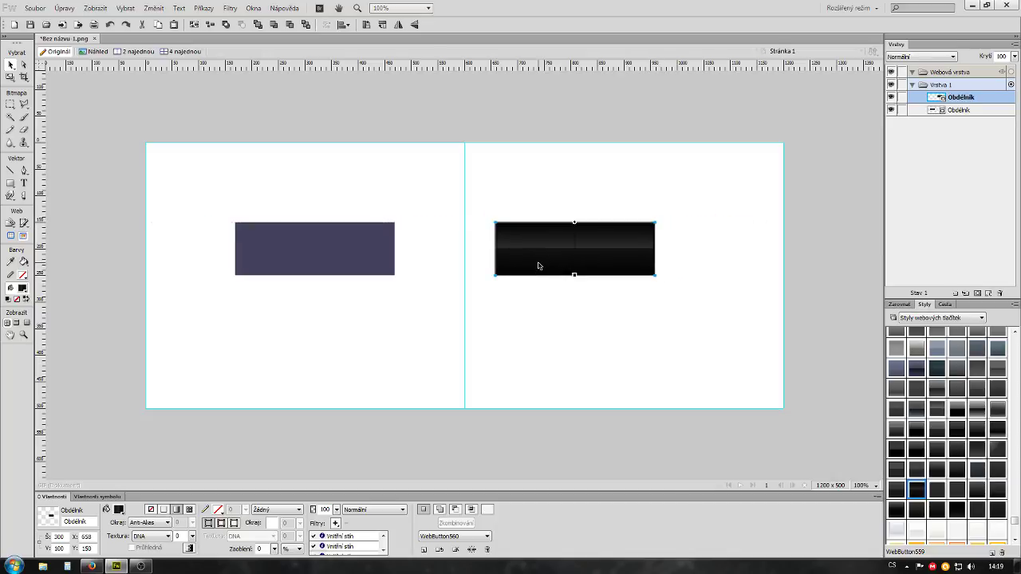
left_click(547, 338)
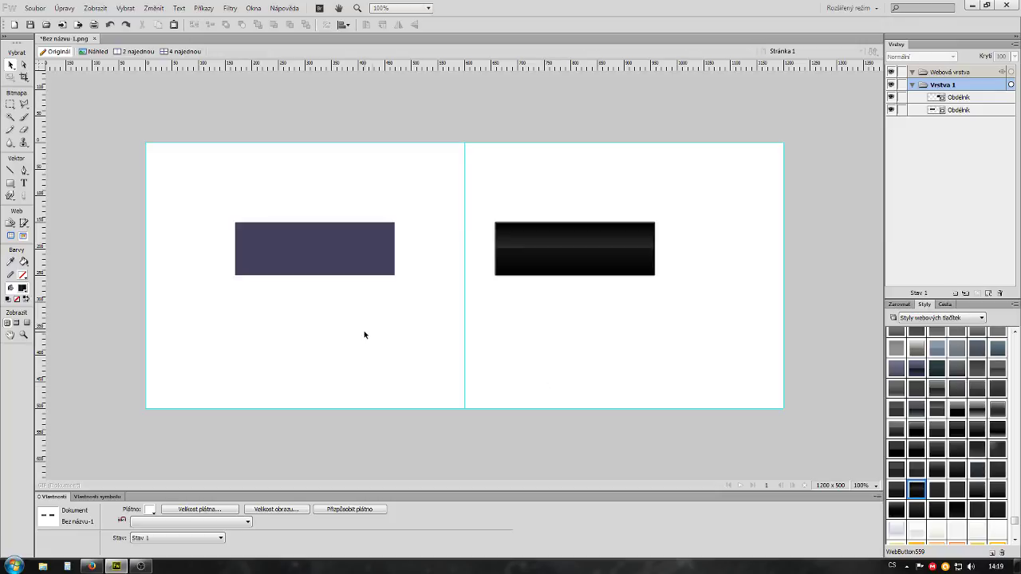
left_click(580, 270)
key("Delete")
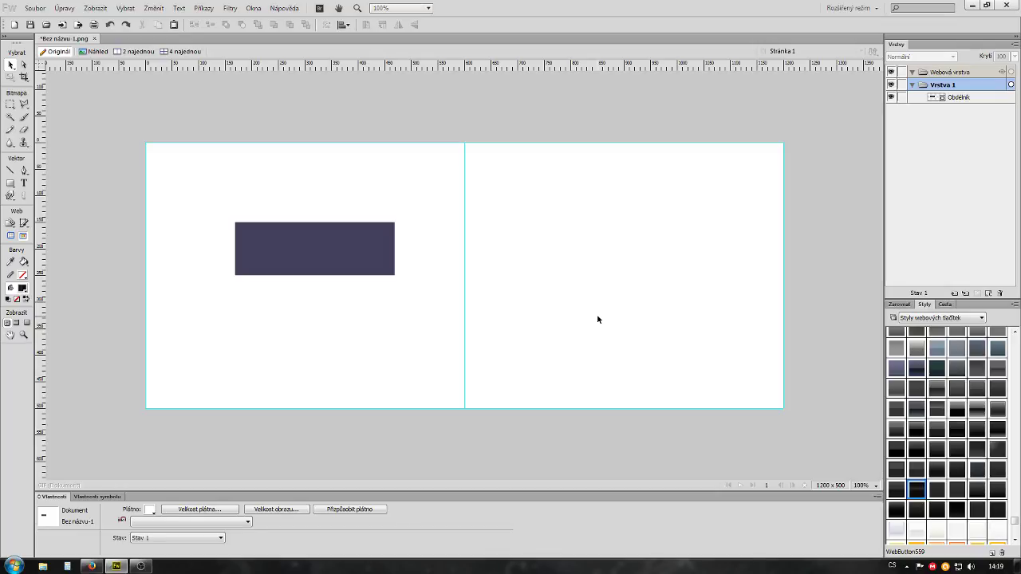
Select the dark rectangle, then switch to Firefox to view the FappyGuyz website mockup
left_click(294, 245)
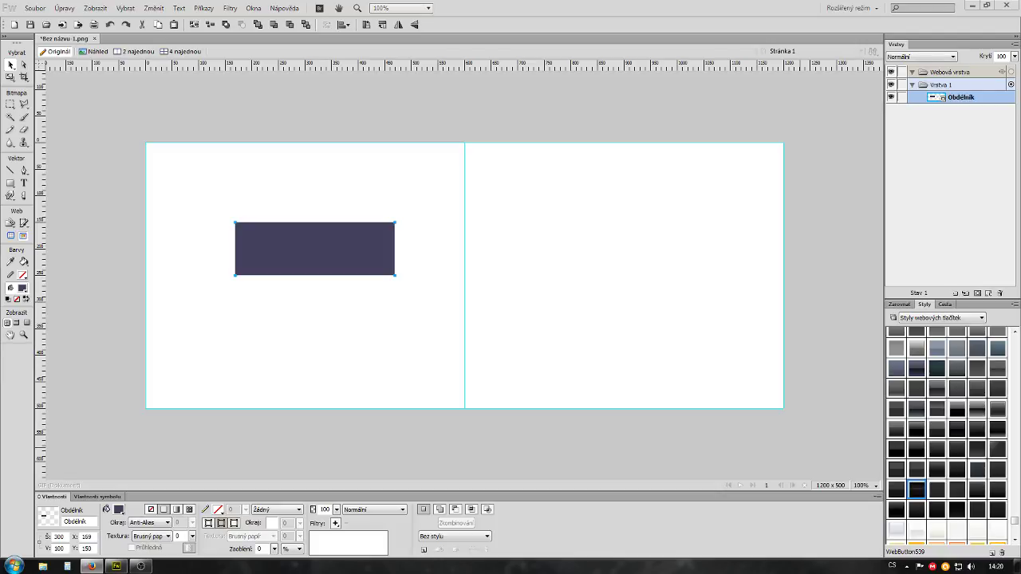
left_click_drag(517, 80, 311, 4)
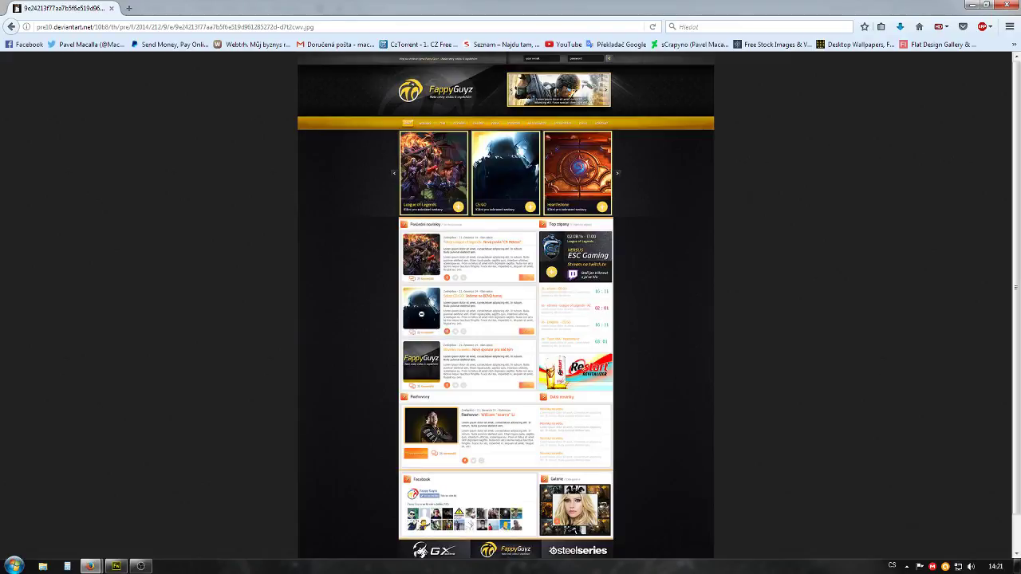
In Firefox, view the FappyGuyz design image full size via View Image, then return to the DeviantArt page
key("alt+Left")
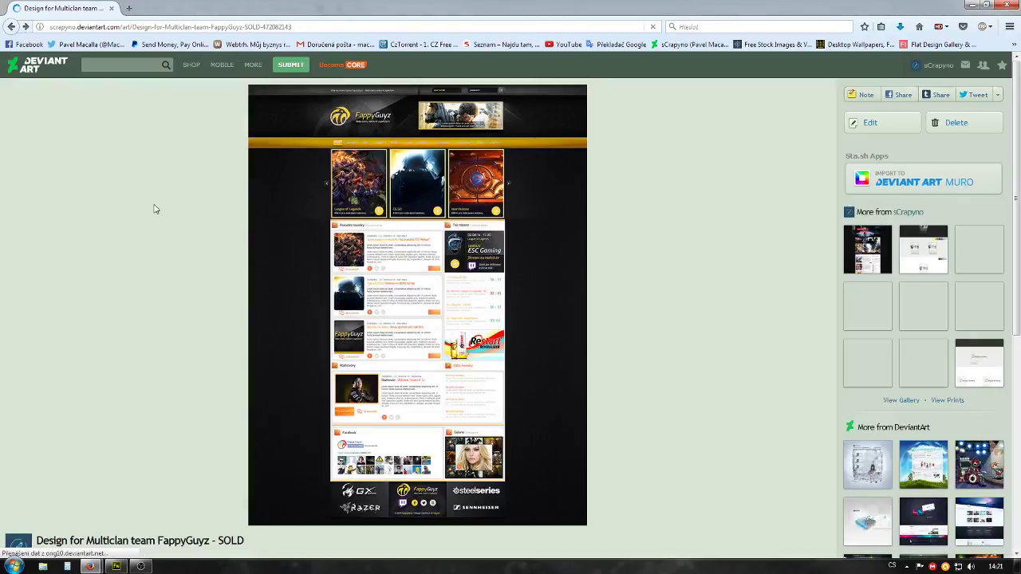
left_click(447, 236)
right_click(458, 238)
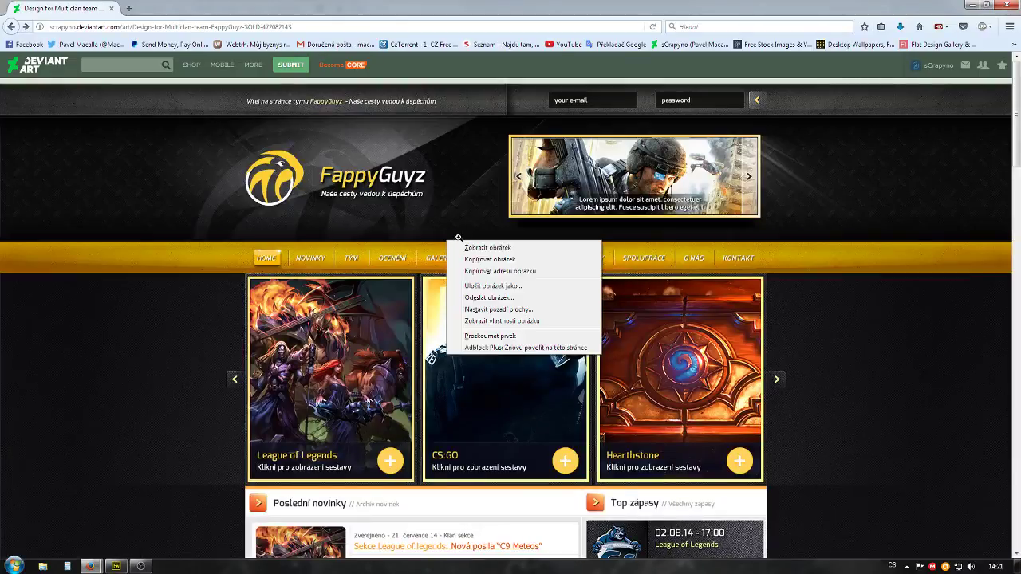
right_click(452, 217)
left_click(473, 222)
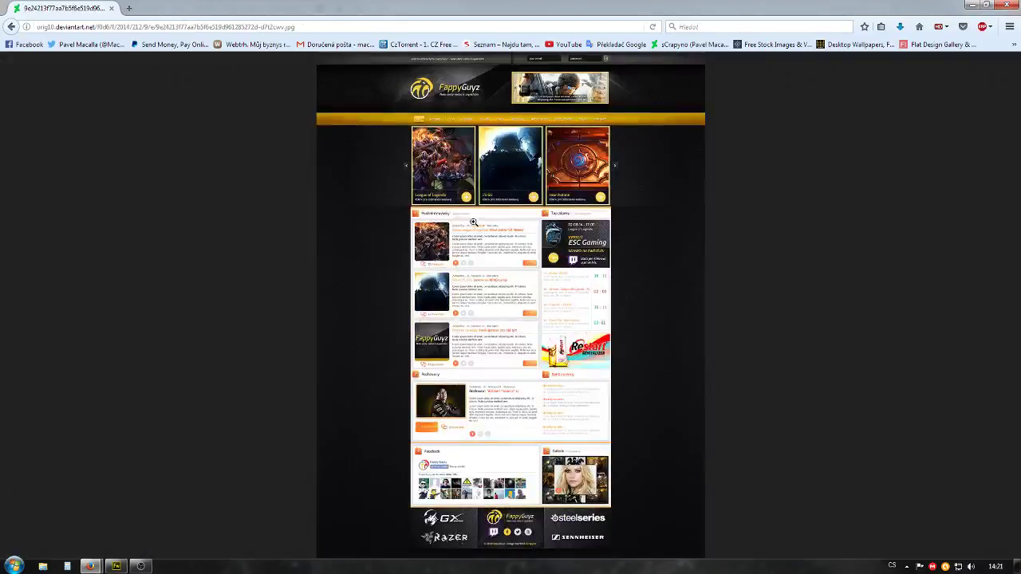
scroll(446, 262, "up", 5)
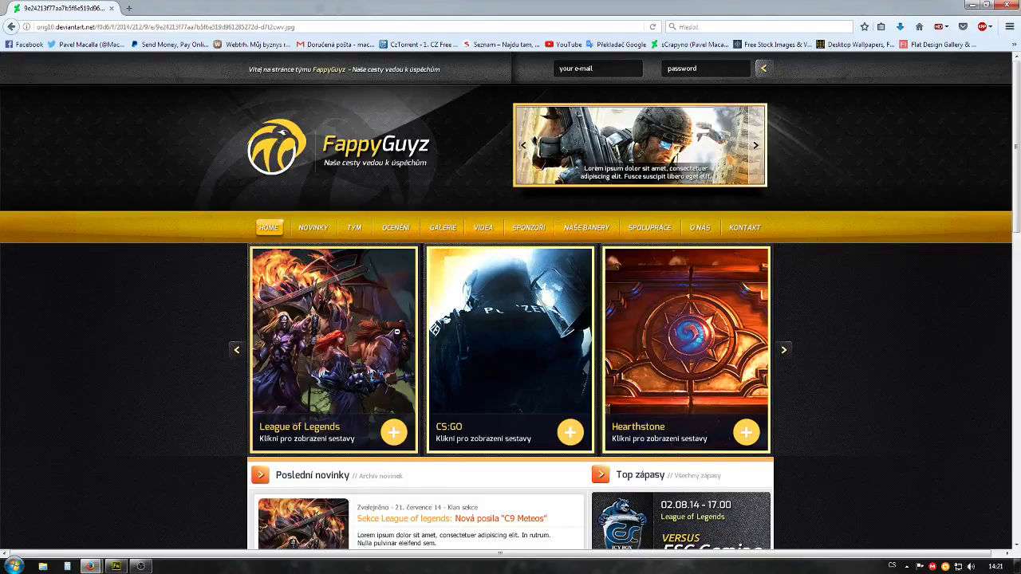
key("alt+Left")
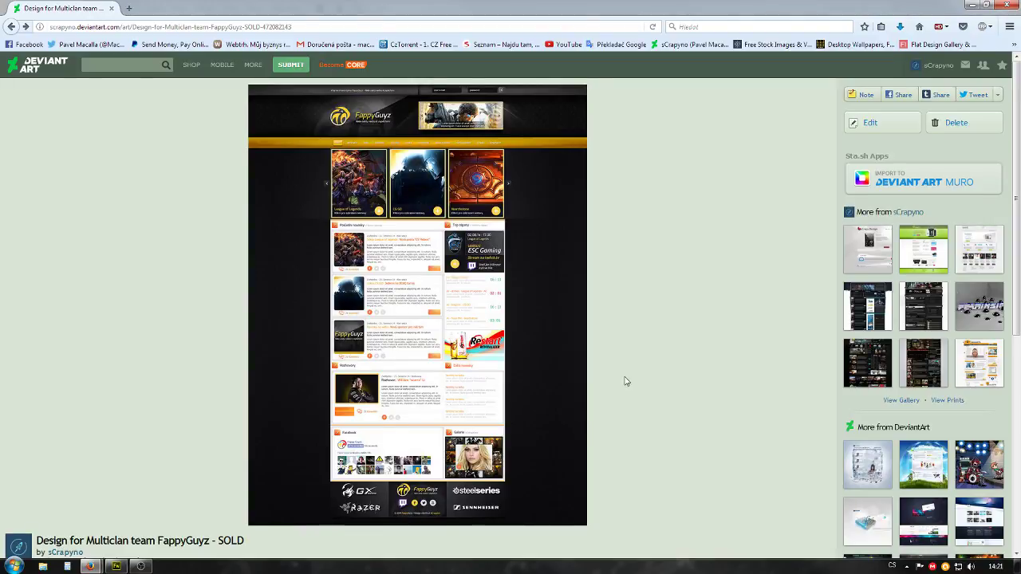
scroll(629, 384, "down", 3)
scroll(622, 396, "up", 3)
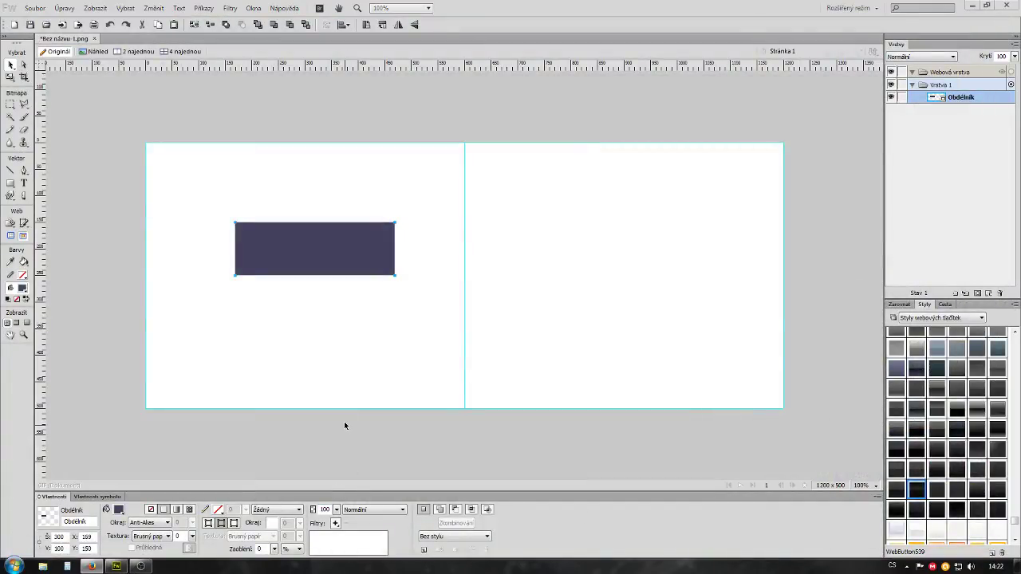
Deselect, then drag the dark slate rectangle left to X 160
left_click(421, 346)
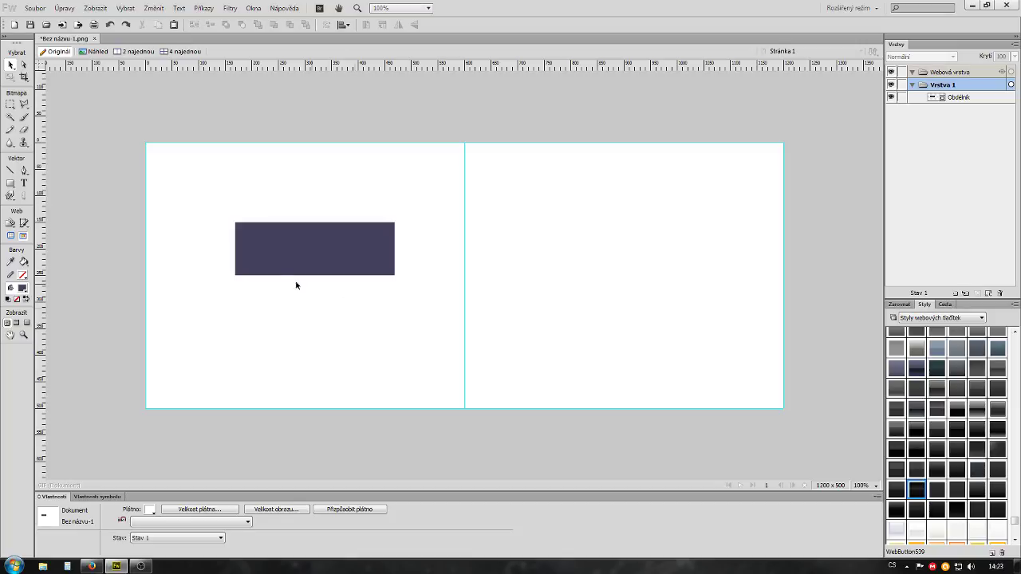
mouse_move(274, 250)
left_mouse_down()
mouse_move(367, 256)
mouse_move(282, 274)
left_mouse_up()
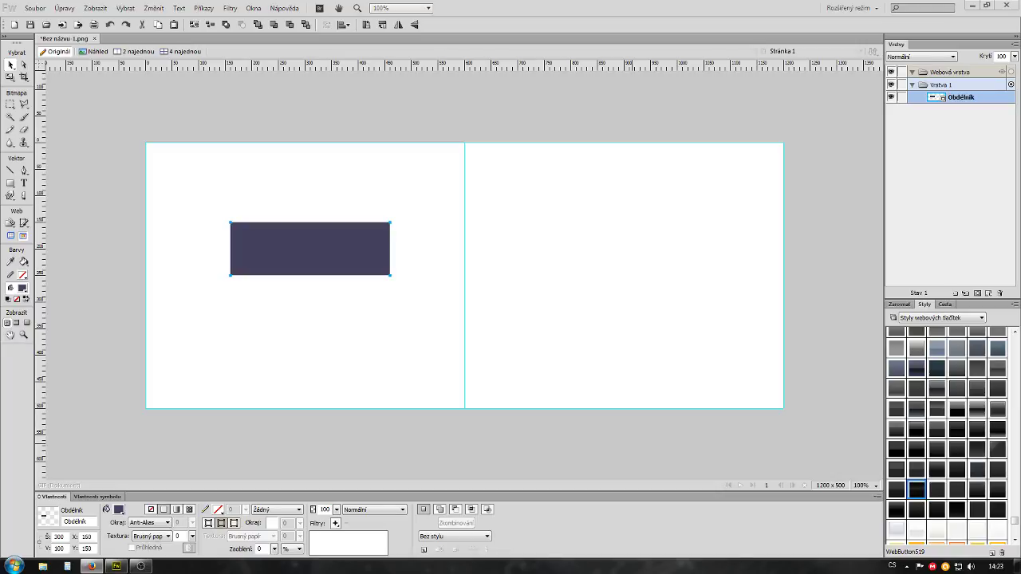
Nudge the dark rectangle right to about X 214
left_click_drag(292, 258, 303, 258)
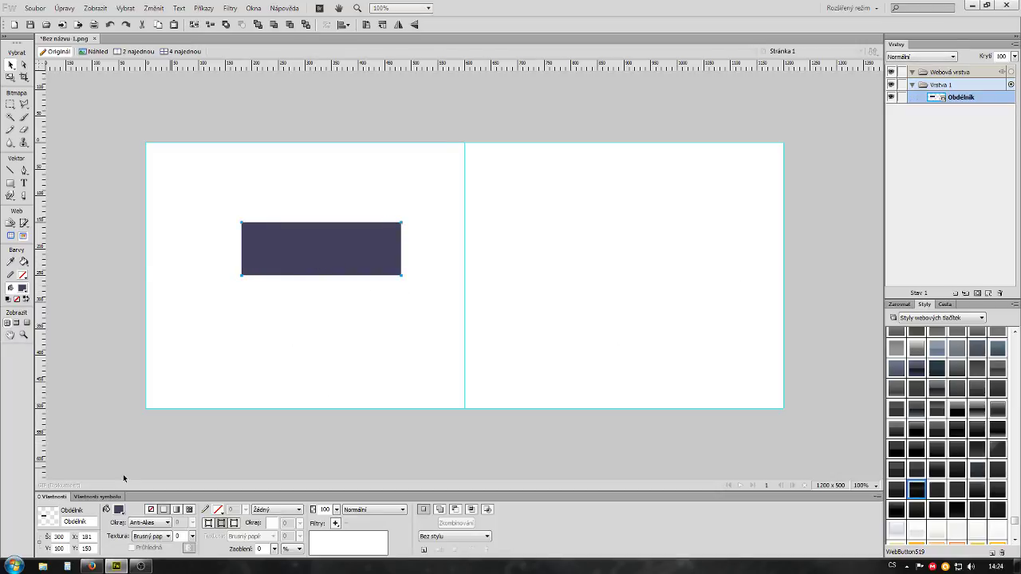
double_click(59, 548)
left_click_drag(341, 278, 359, 278)
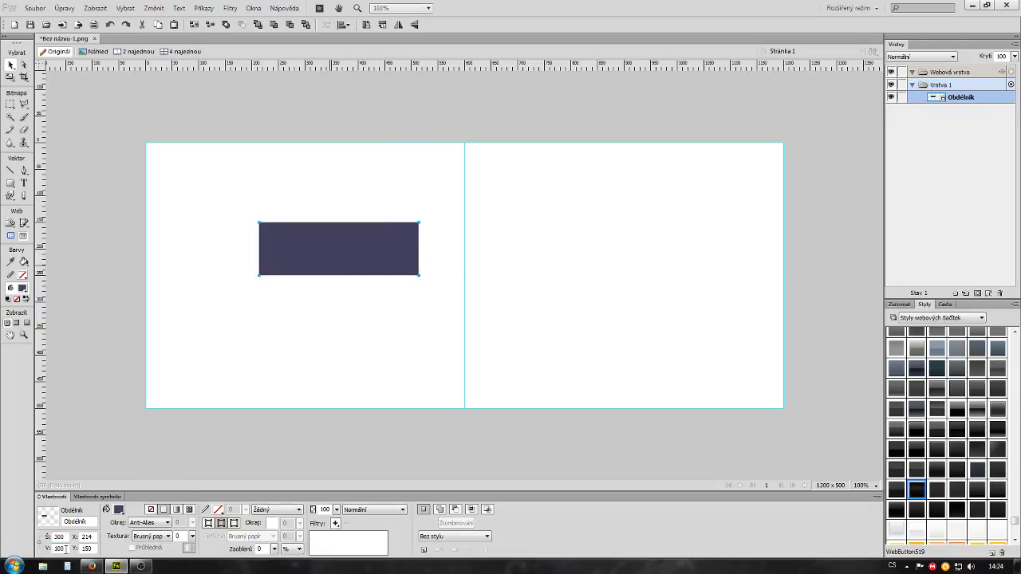
Resize the rectangle to 200 × 70 px and move it to X 240, Y 164
double_click(59, 537)
type("200")
key("Tab")
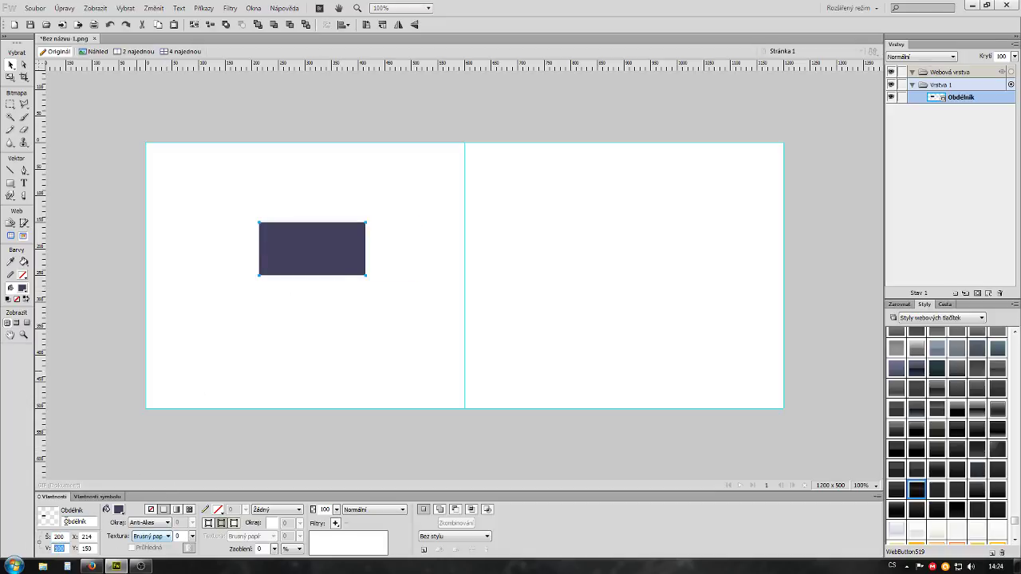
type("60")
key("Return")
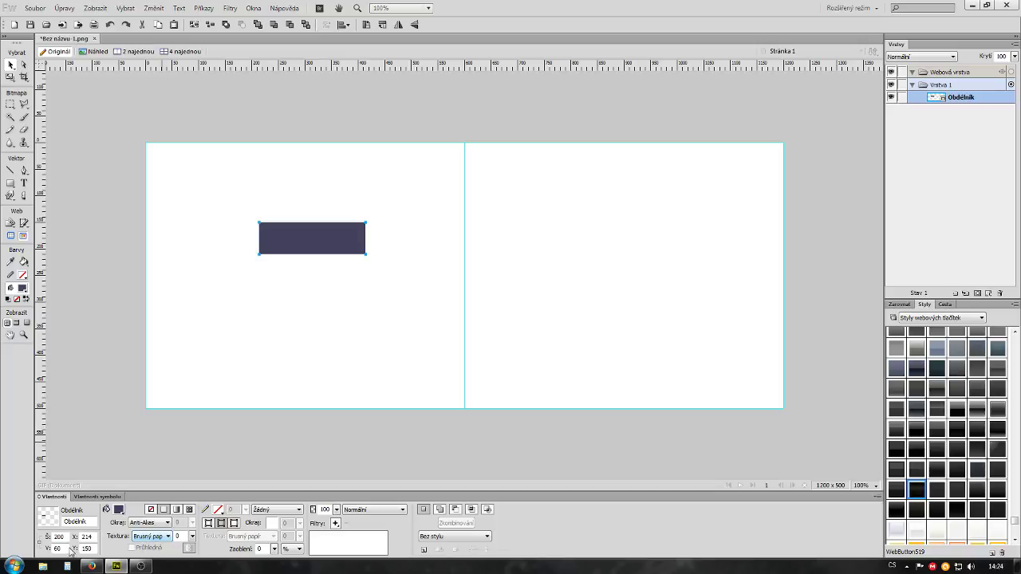
double_click(57, 549)
type("70")
key("Return")
key("ctrl+d")
left_click_drag(283, 254, 297, 262)
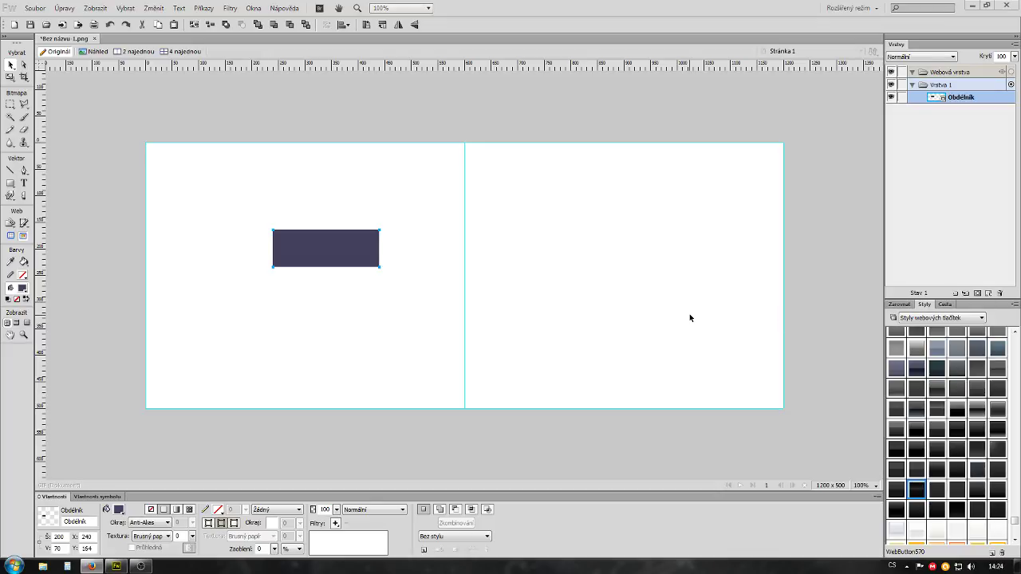
Fill the rectangle red and centre it on the canvas's vertical middle guide
left_click(118, 510)
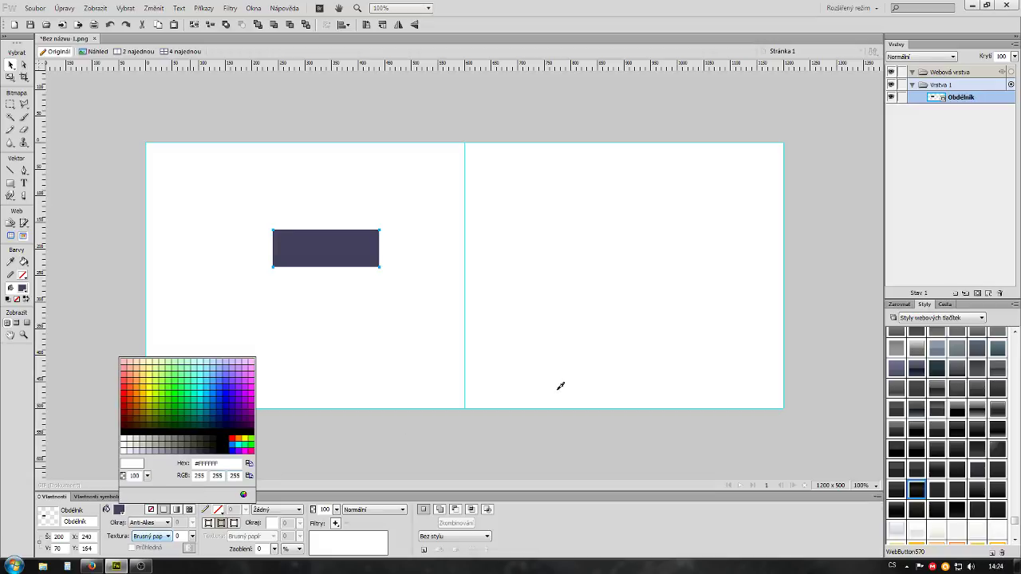
left_click(126, 402)
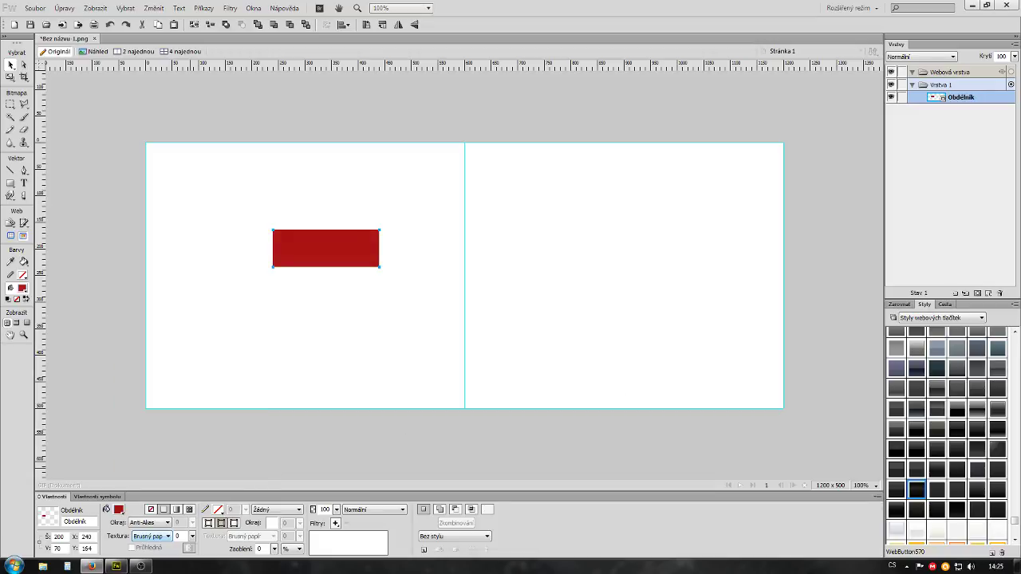
left_click(338, 322)
left_click_drag(313, 249, 352, 266)
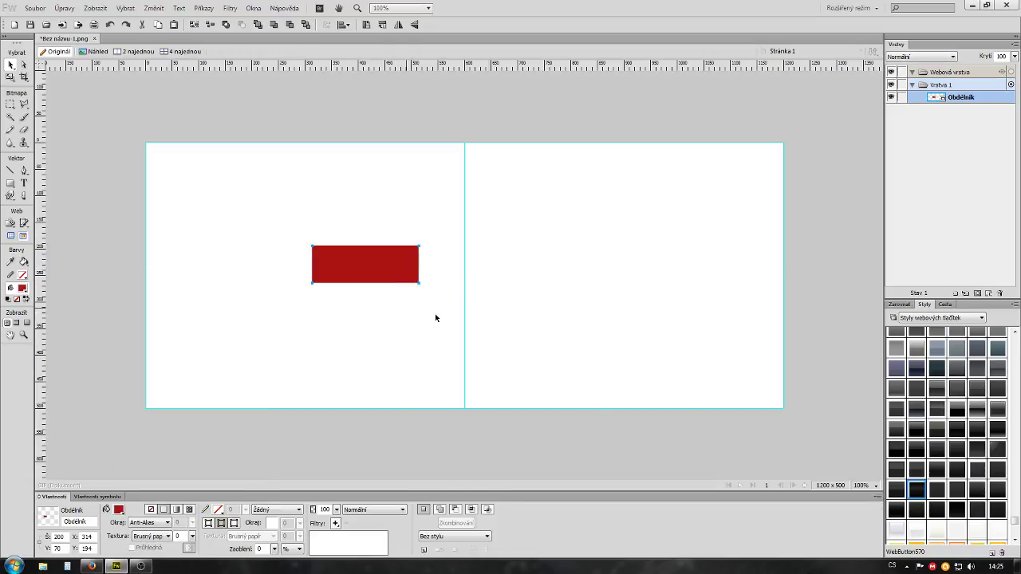
left_click(319, 351)
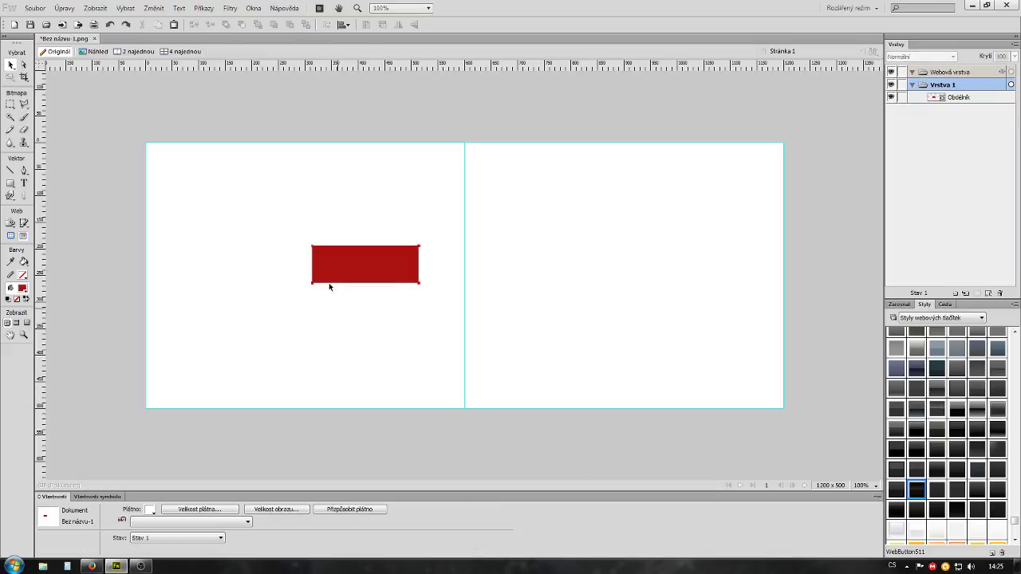
mouse_move(338, 267)
left_mouse_down()
mouse_move(386, 285)
mouse_move(419, 274)
left_mouse_up()
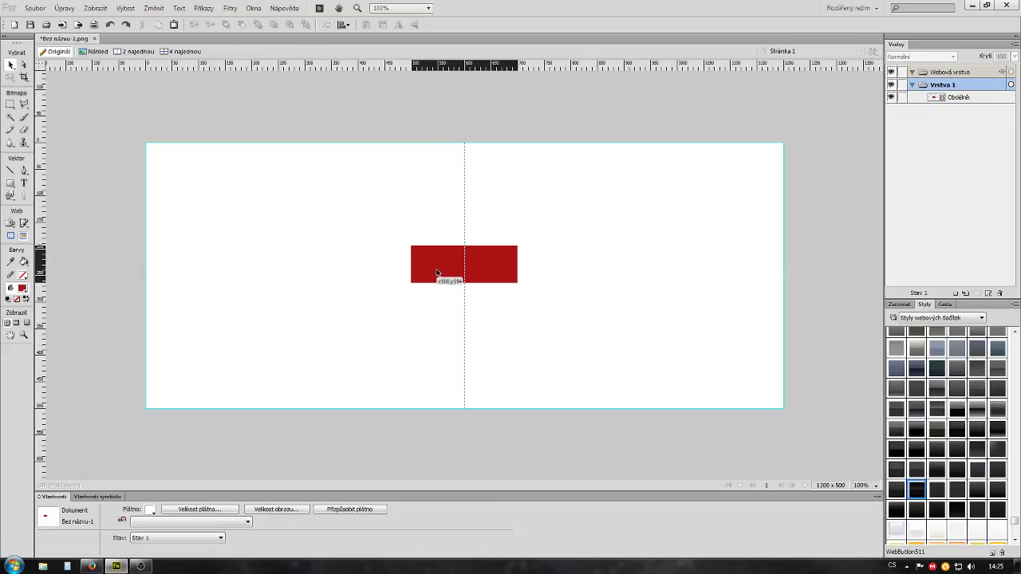
left_click(588, 310)
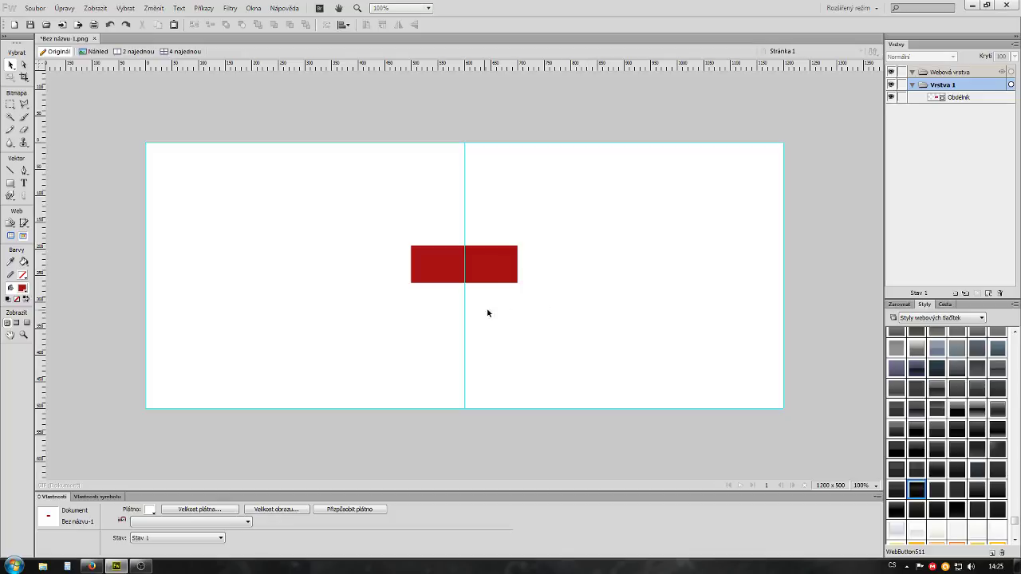
left_click_drag(491, 266, 490, 266)
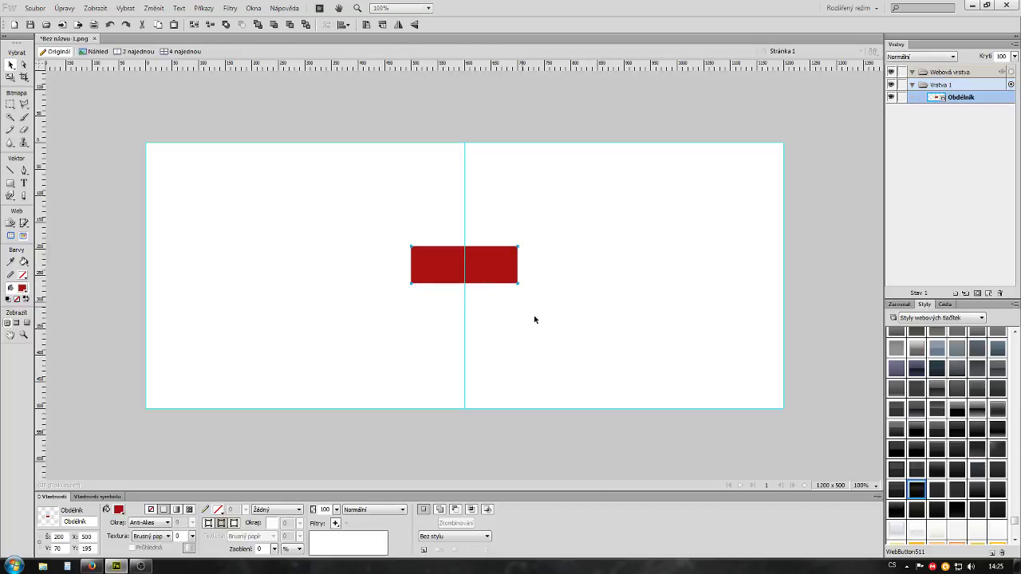
left_click(779, 310)
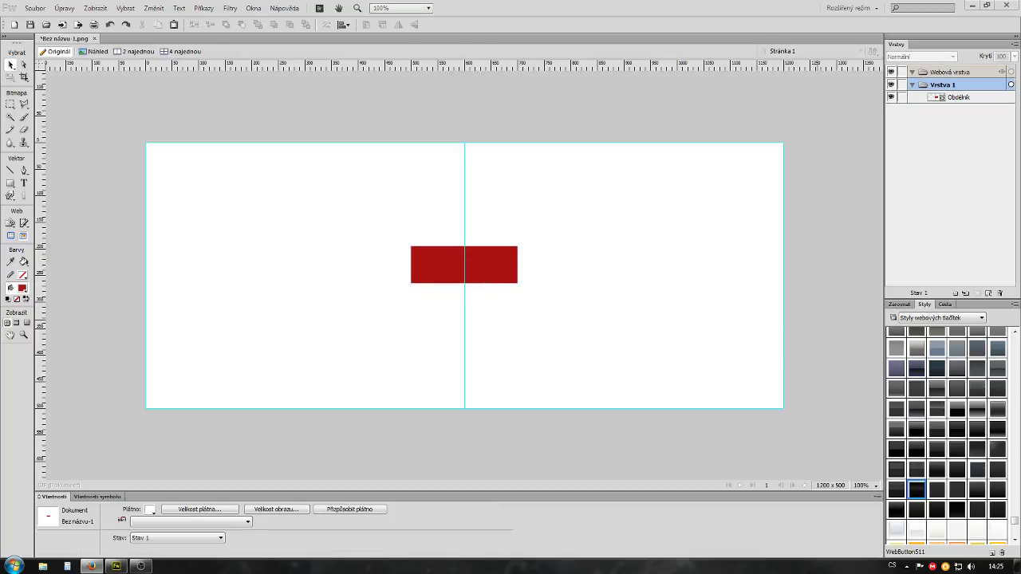
left_click(485, 272)
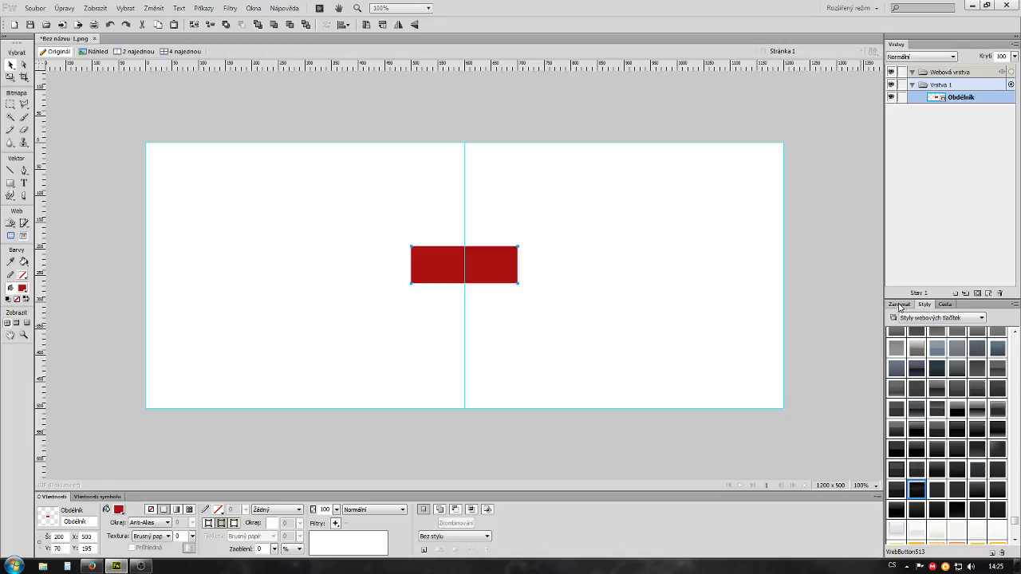
Show the Path panel and convert the rectangle into an editable path with the Subselection tool
left_click(945, 304)
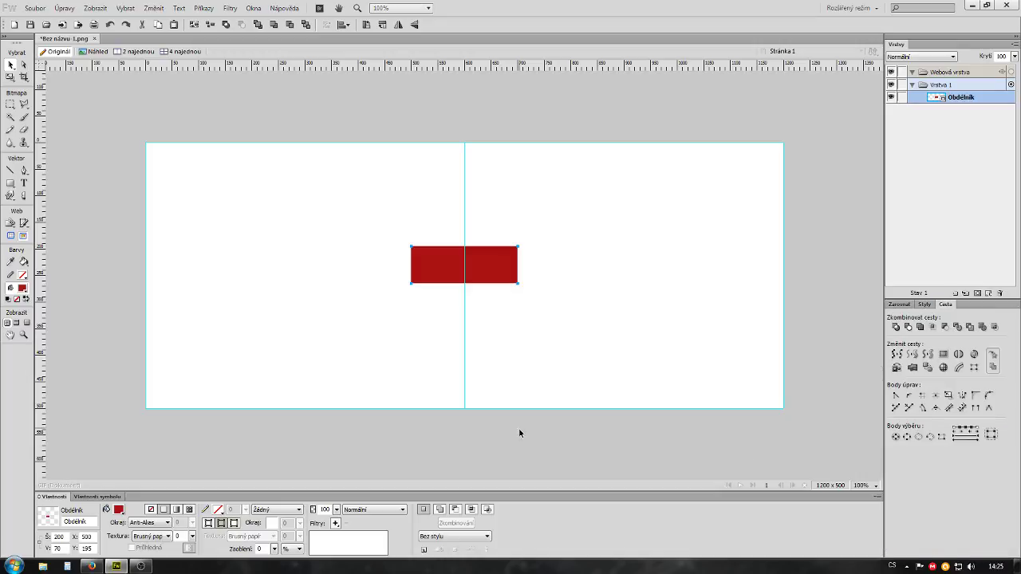
left_click(25, 66)
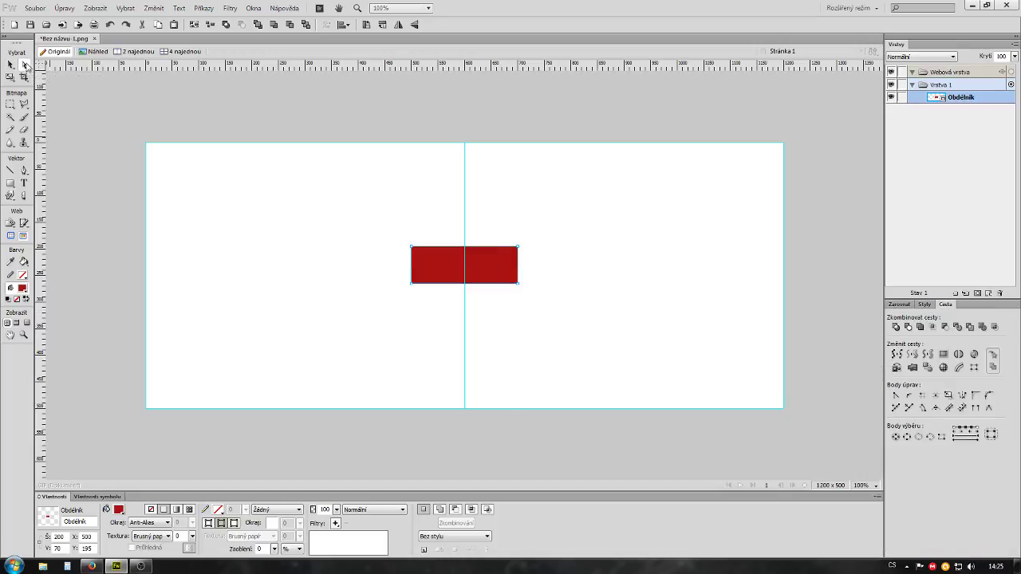
left_click(518, 250)
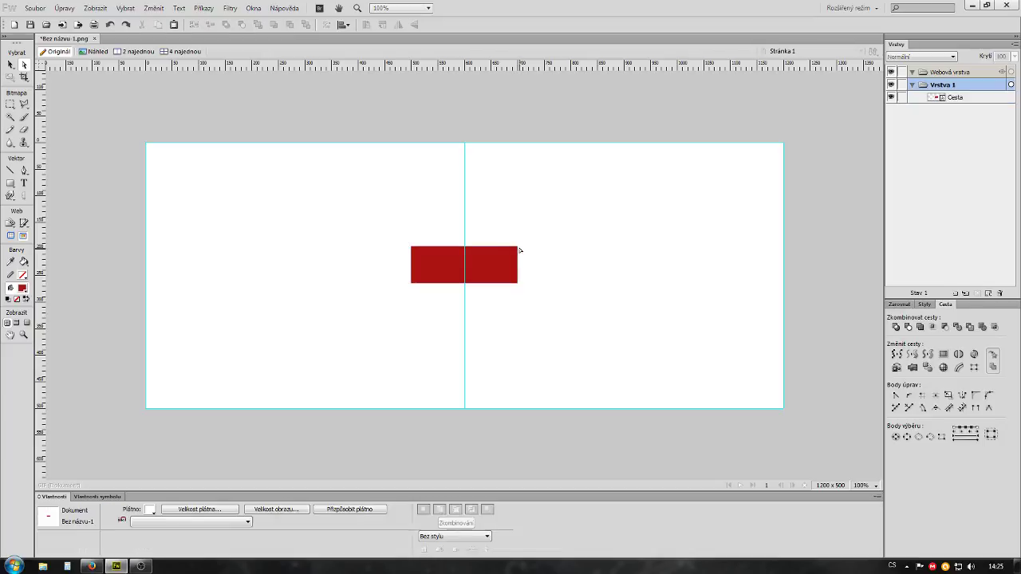
left_click(501, 267)
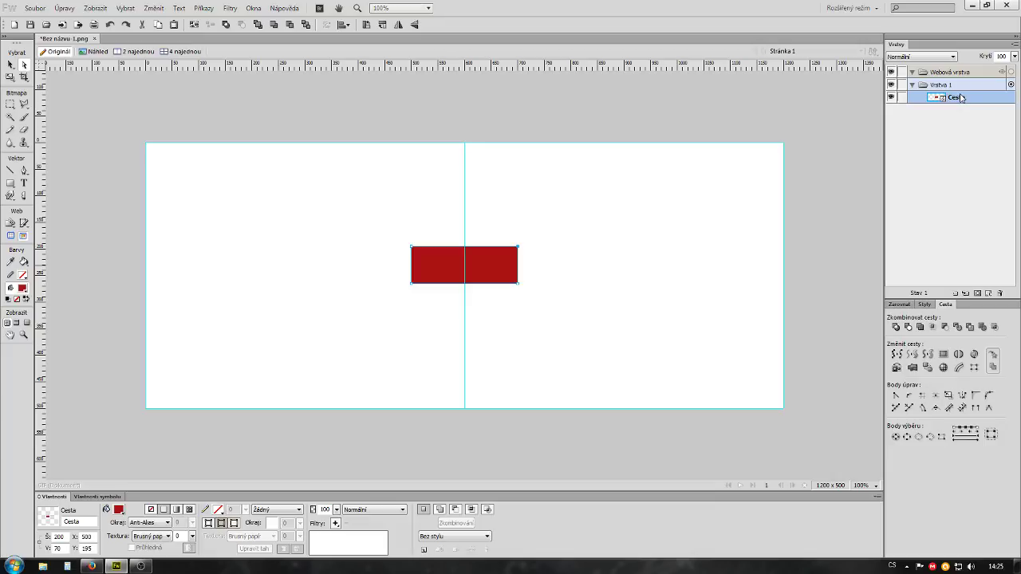
key("ctrl+z")
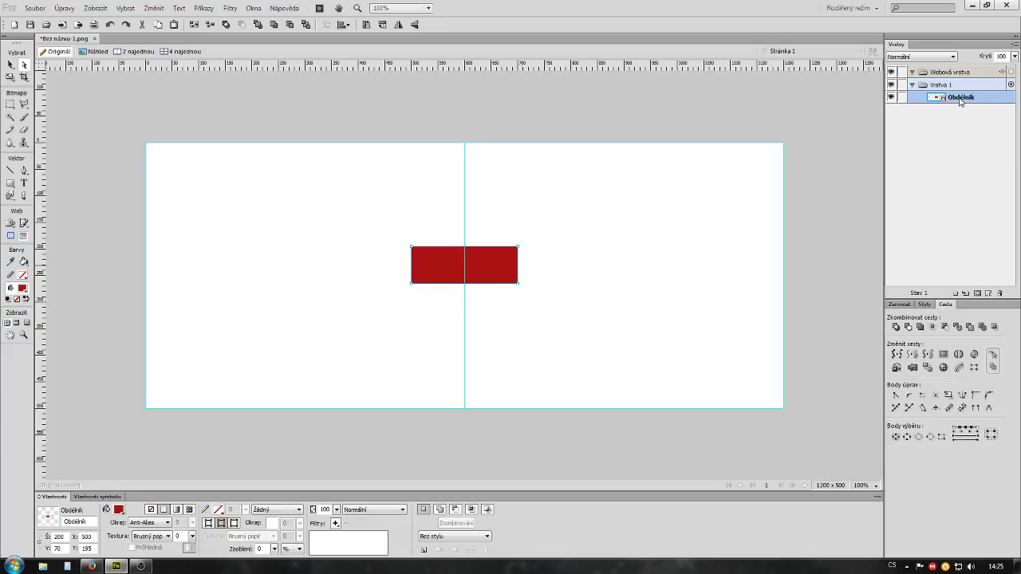
left_click(64, 8)
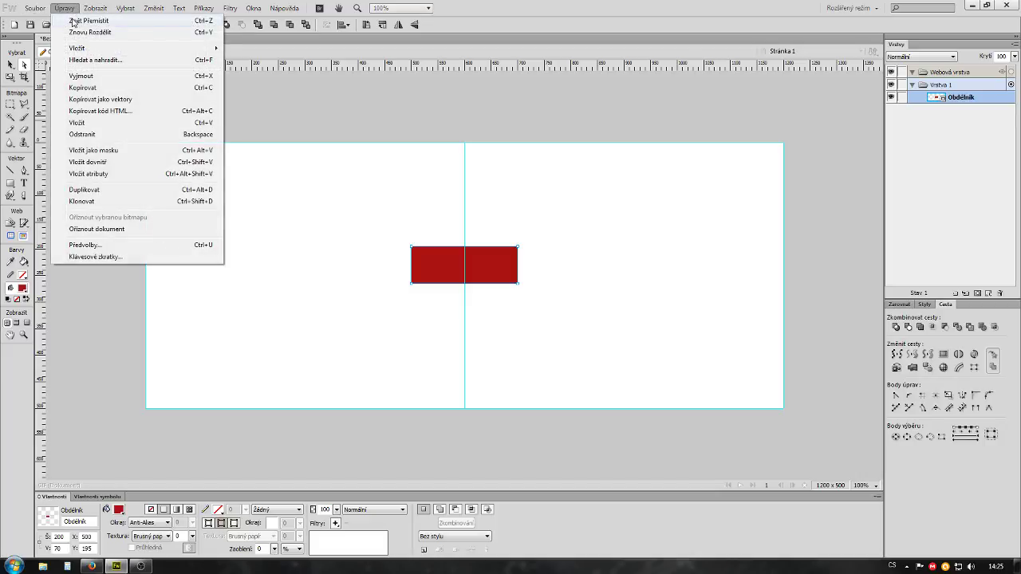
left_click(73, 21)
left_click(63, 8)
left_click(90, 32)
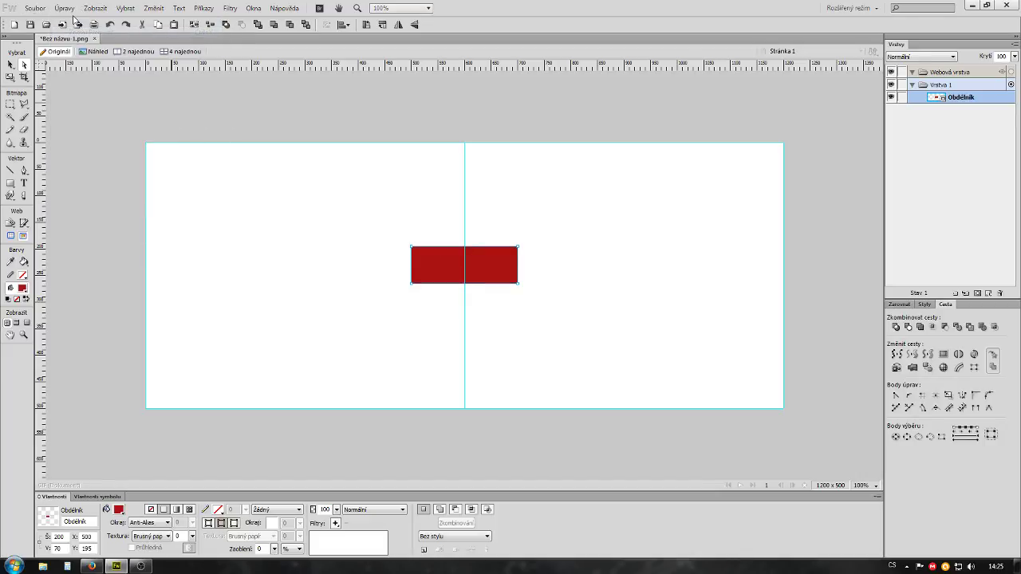
left_click(64, 8)
left_click(87, 32)
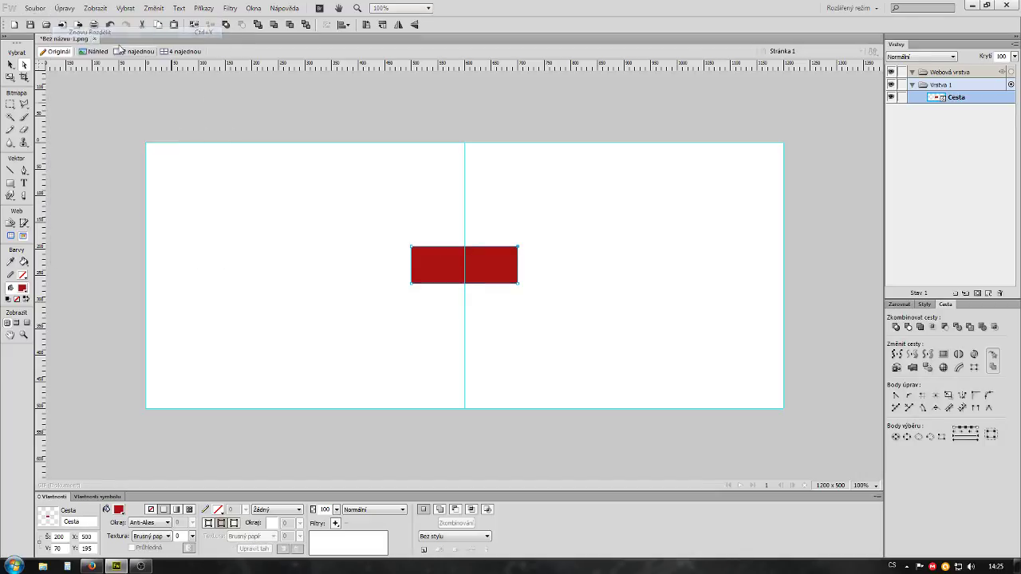
Marquee-select the red path's two left-hand points
left_click(549, 316)
left_click(494, 255)
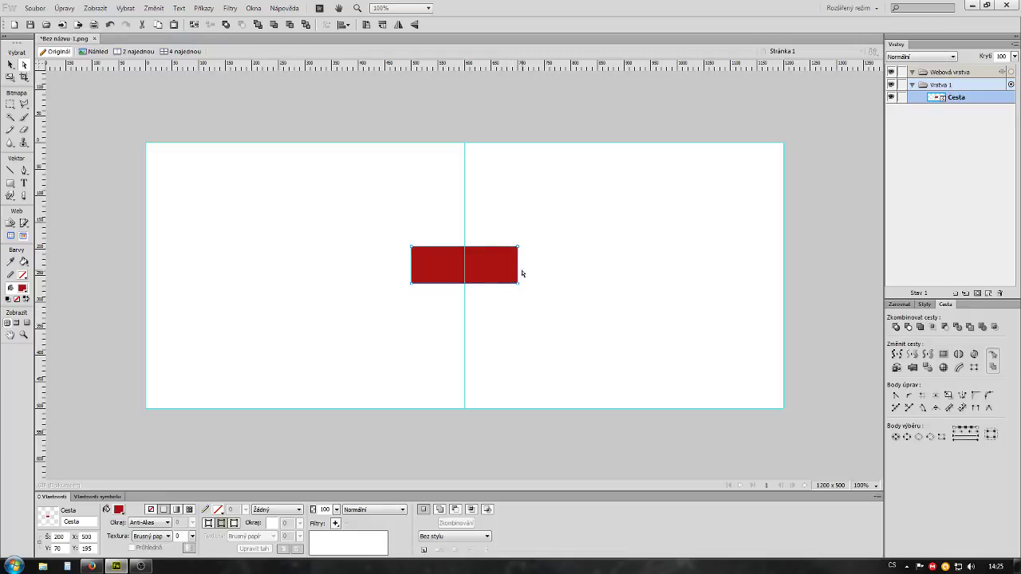
left_click(586, 294)
left_click(479, 275)
left_click(543, 298)
left_click(480, 260)
left_click(537, 306)
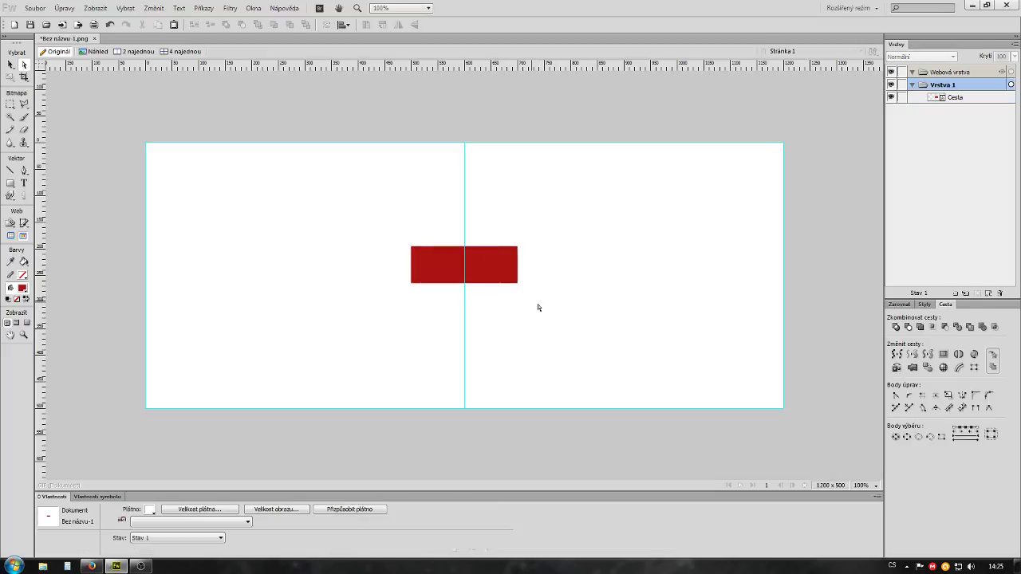
left_click(489, 270)
left_click(558, 248)
left_click(490, 272)
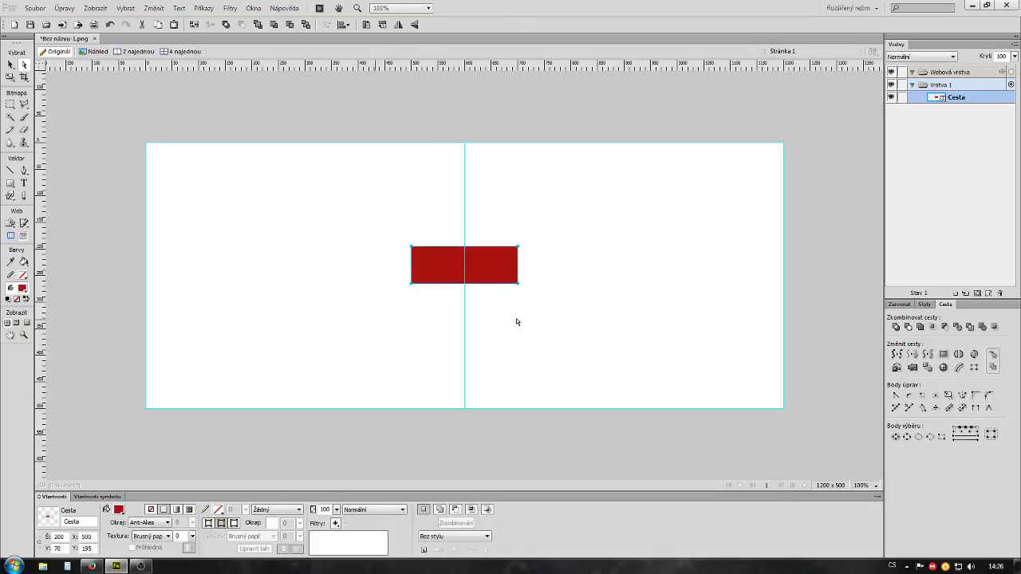
left_click(523, 297)
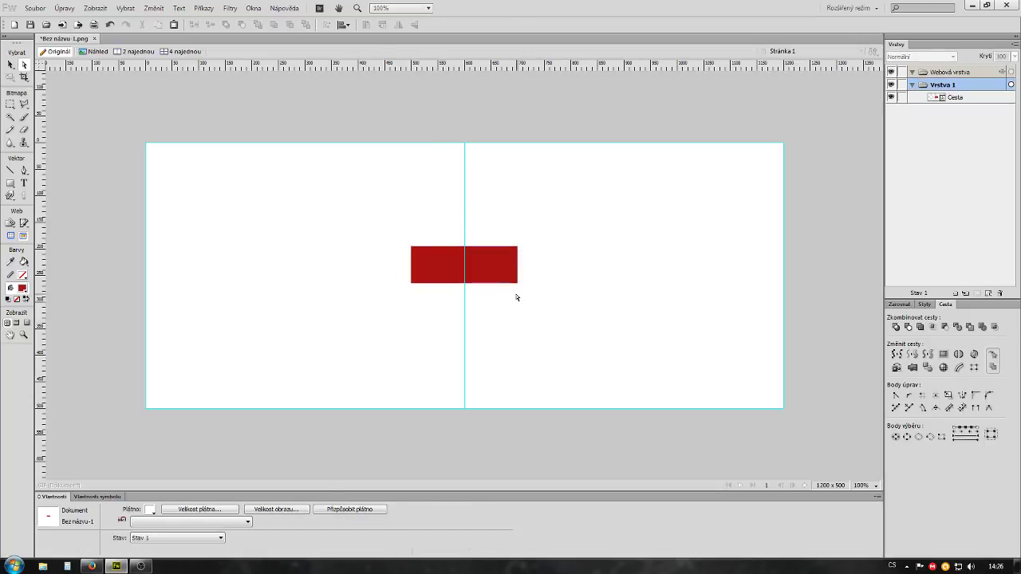
left_click_drag(333, 182, 445, 319)
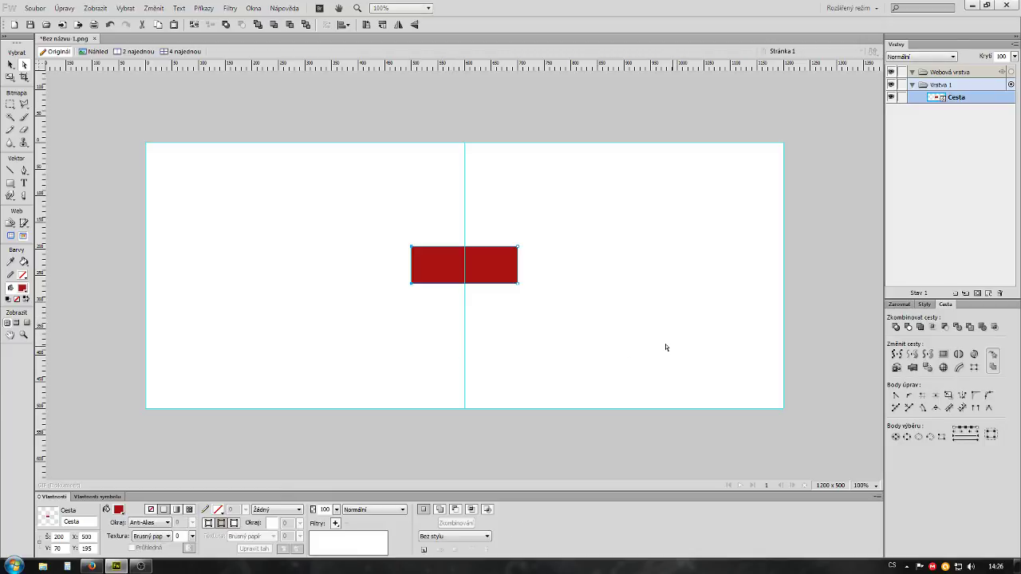
Round the selected left points with Round Points at a 100-pixel radius
left_click(990, 399)
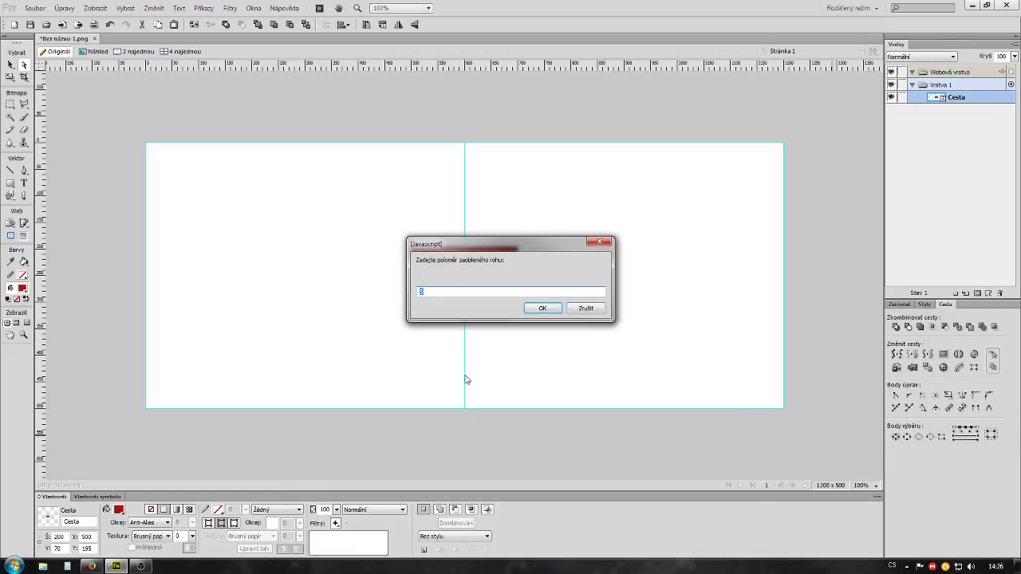
left_click_drag(532, 252, 573, 254)
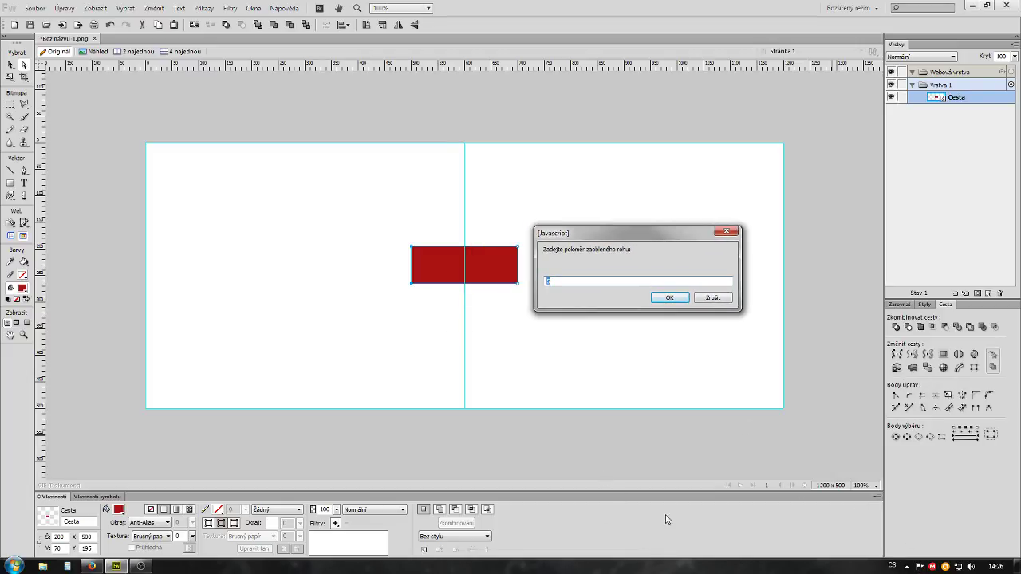
left_click(957, 568)
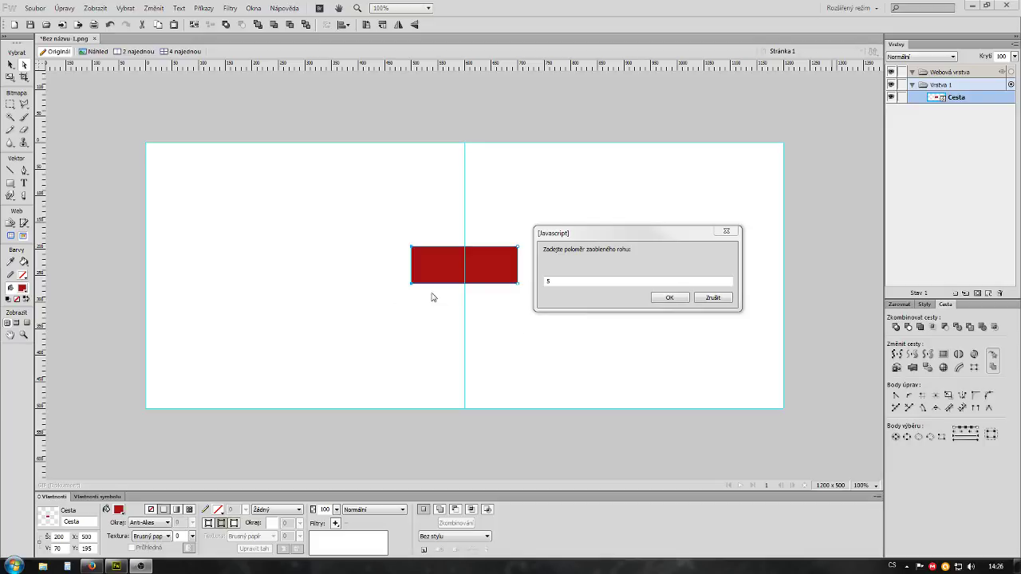
left_click(571, 281)
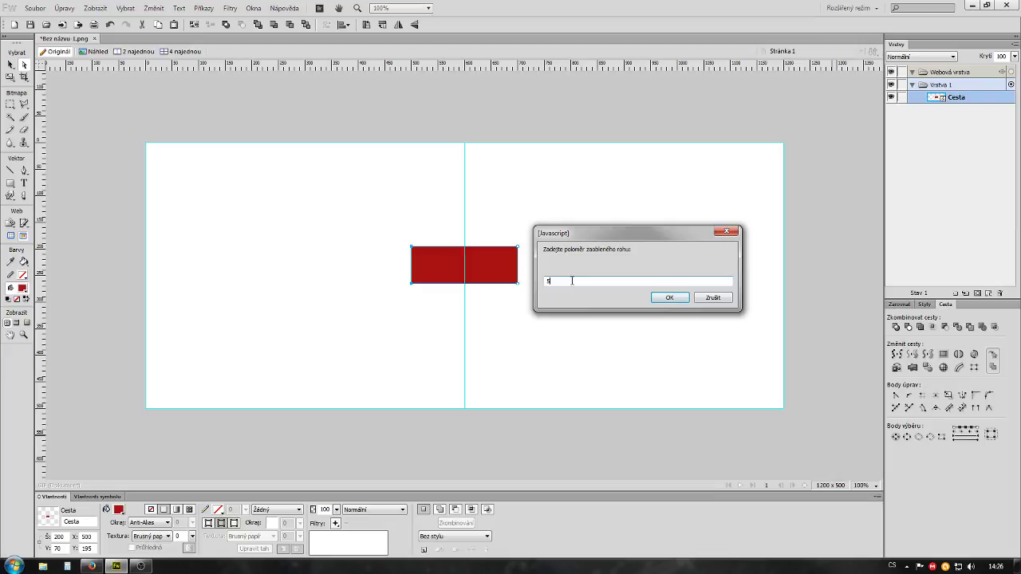
left_click_drag(587, 281, 510, 285)
left_click(667, 297)
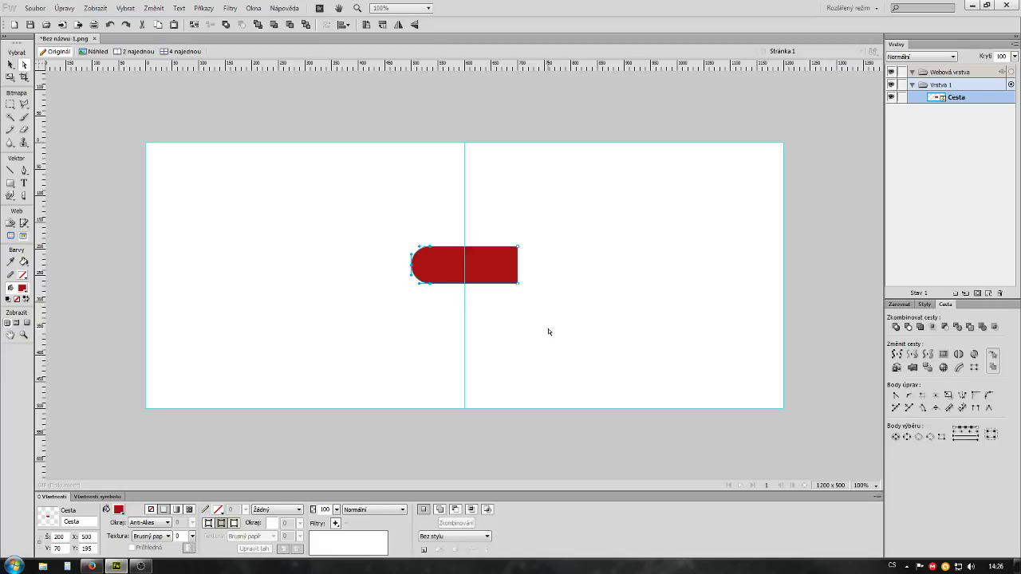
left_click(509, 264)
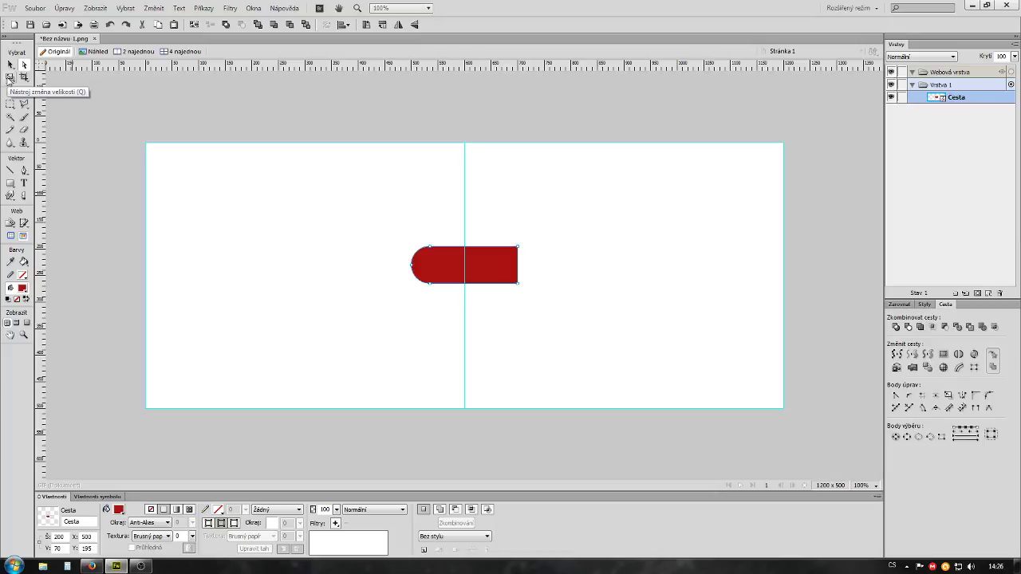
Rotate the red half-pill 45° with Modify > Transform > Numeric Transform
left_click(10, 78)
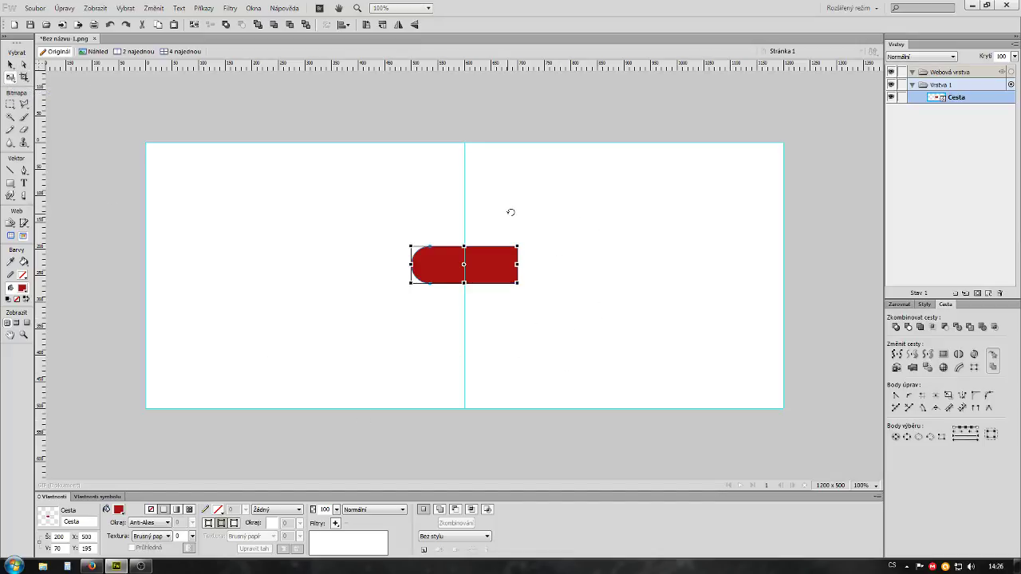
left_click(10, 64)
left_click(154, 8)
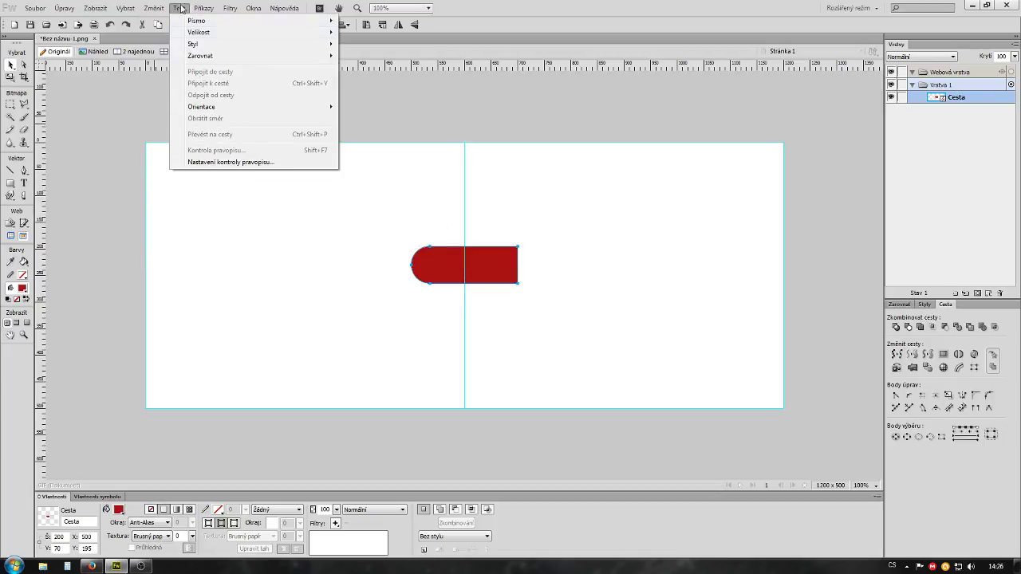
mouse_move(180, 155)
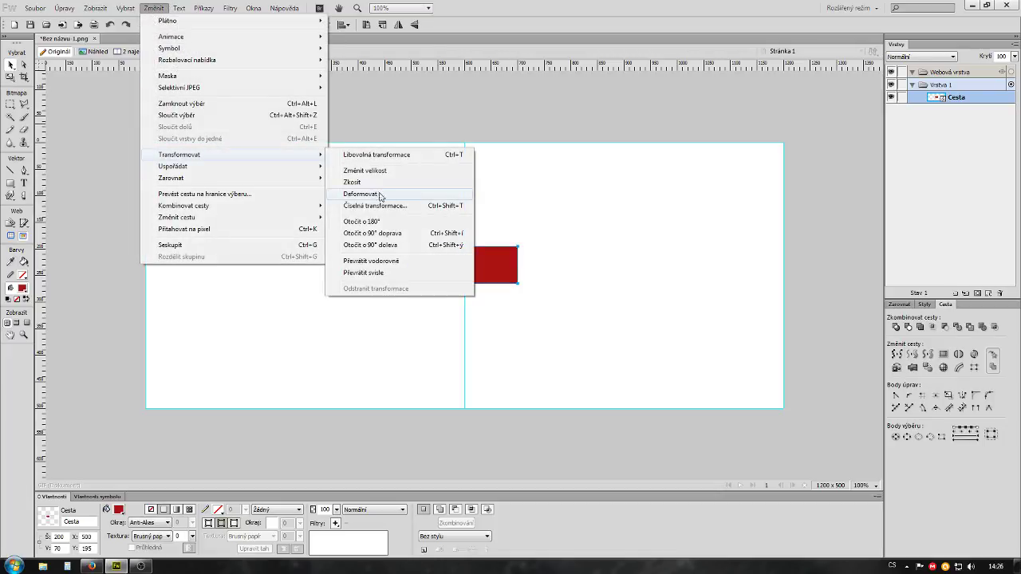
left_click(377, 206)
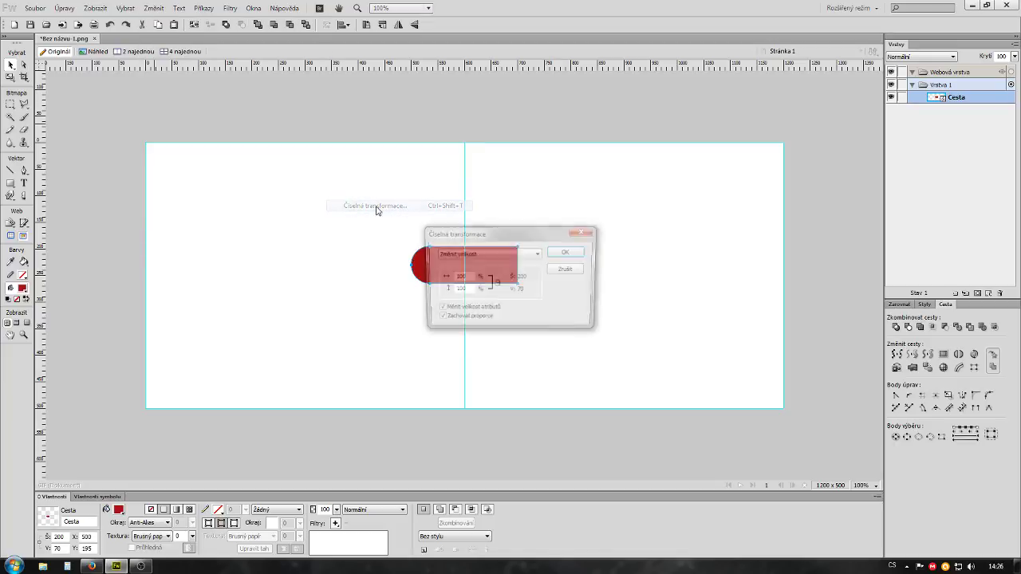
left_click(488, 255)
left_click(451, 278)
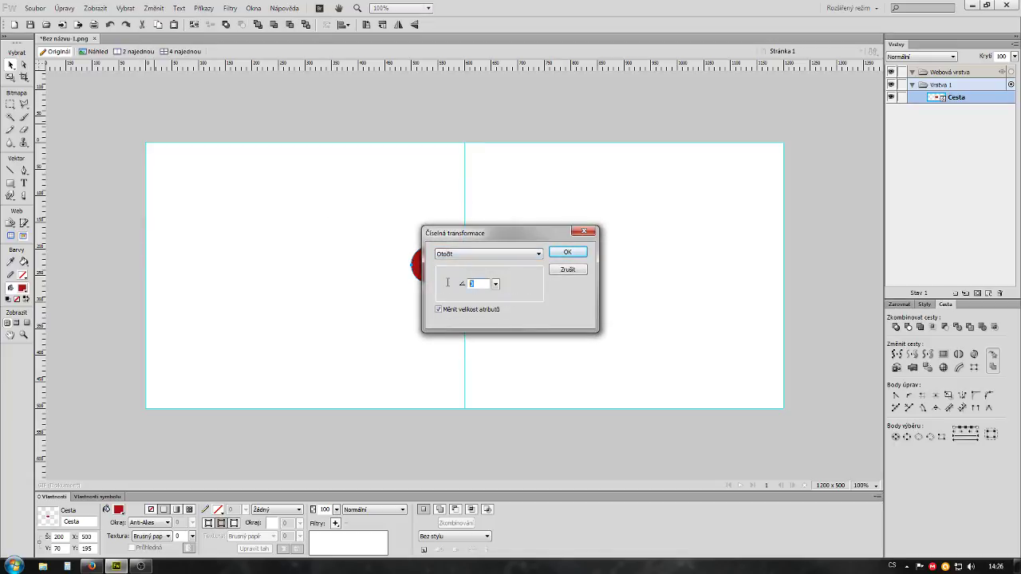
type("45")
key("Return")
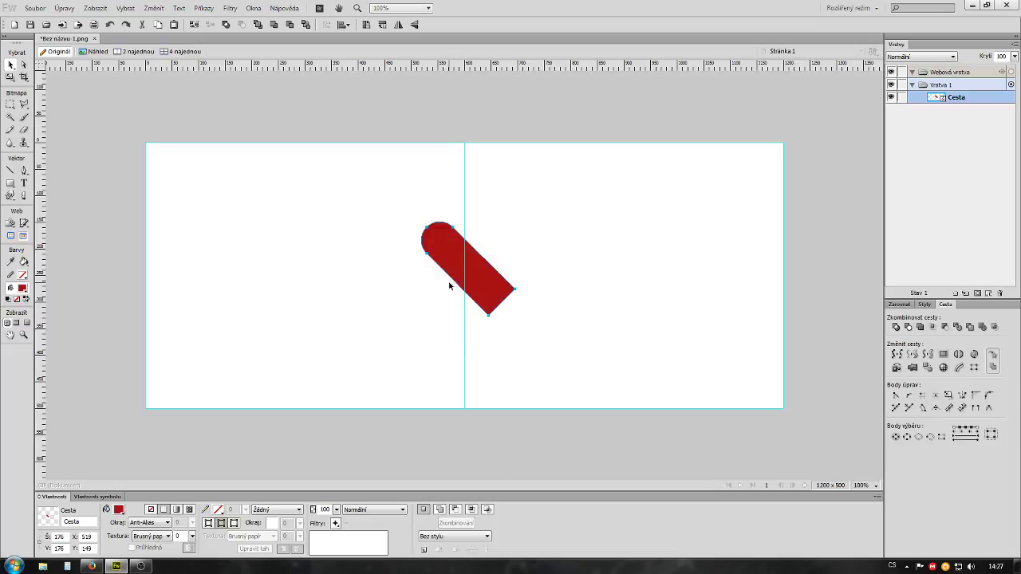
Move the slanted red shape to the left of the centre guide
left_click(335, 239)
left_click(485, 288)
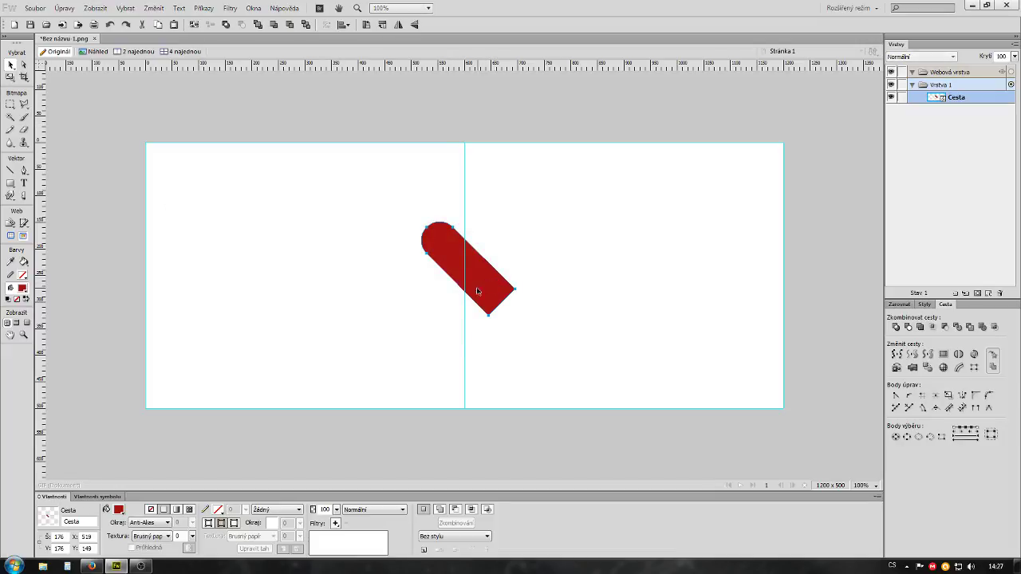
left_click_drag(489, 284, 349, 301)
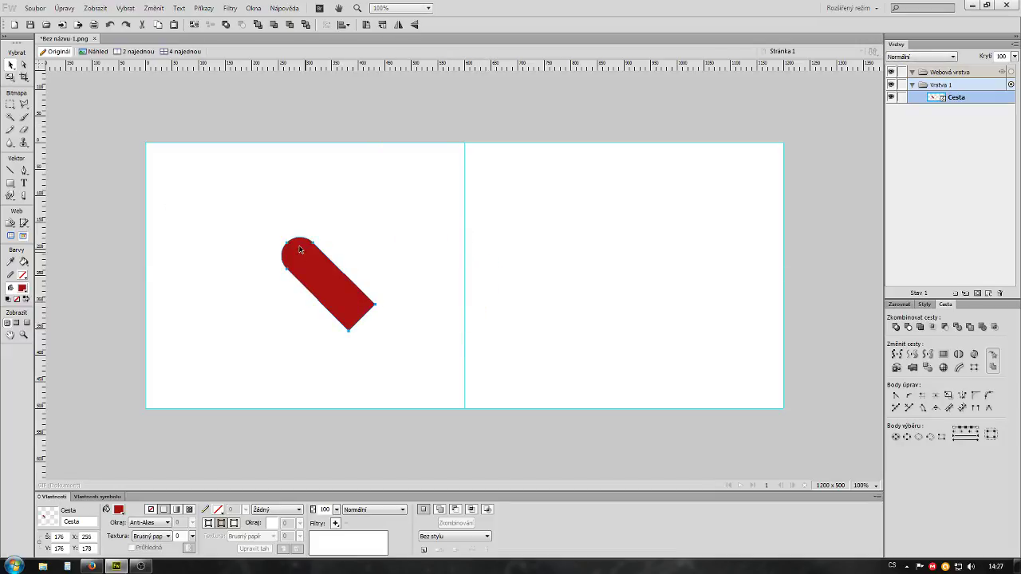
left_click(391, 348)
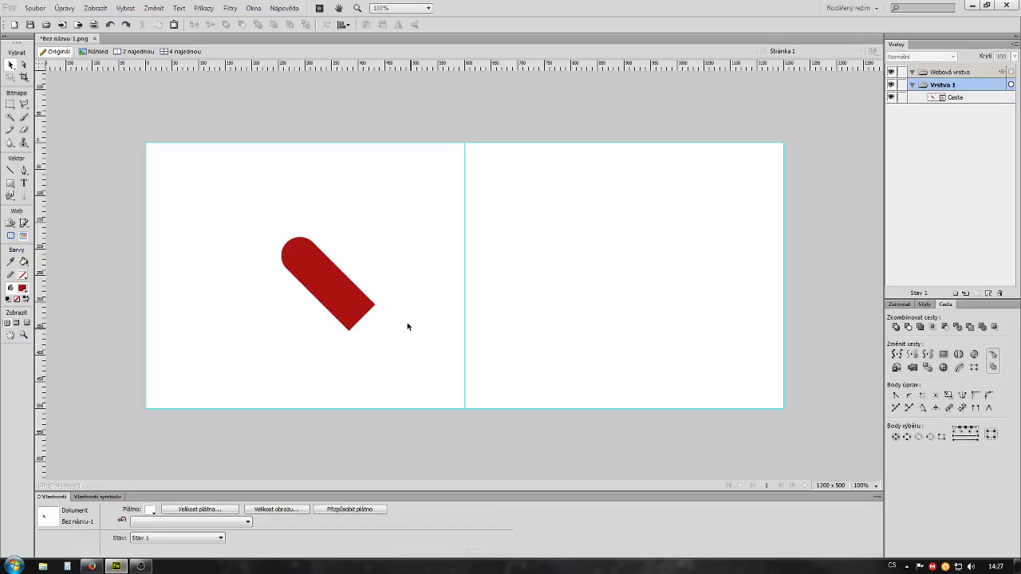
left_click(342, 289)
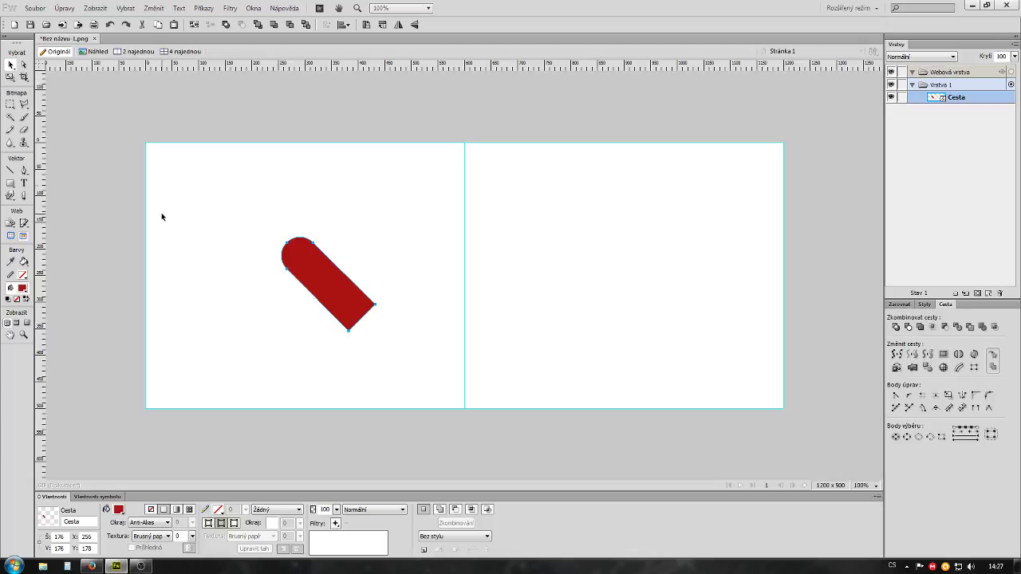
Shorten the shape by nudging its two lower-end anchor points up and left
left_click(25, 66)
left_click_drag(410, 273, 343, 342)
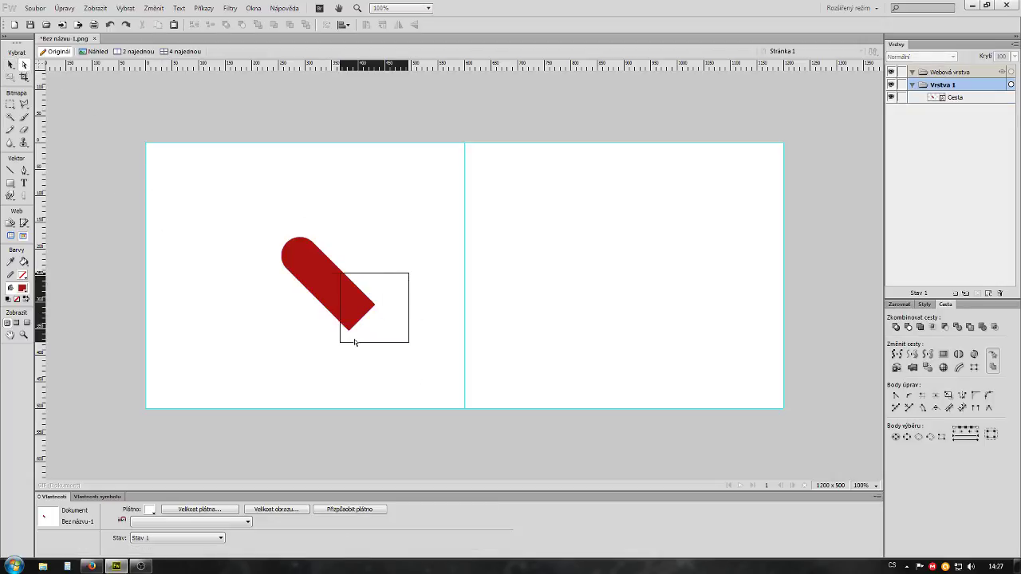
key("ctrl")
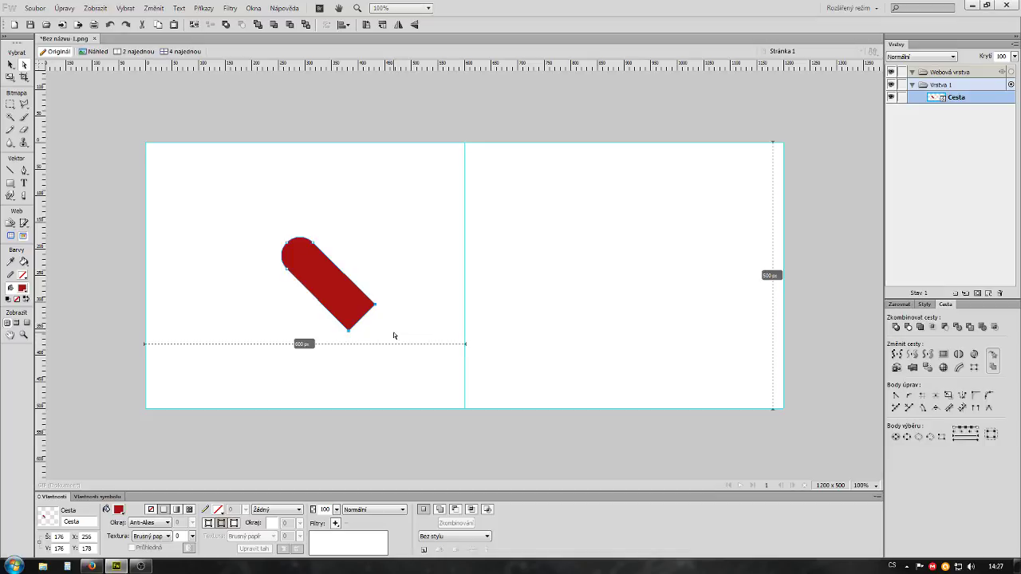
key("shift+Up")
key("shift+Up")
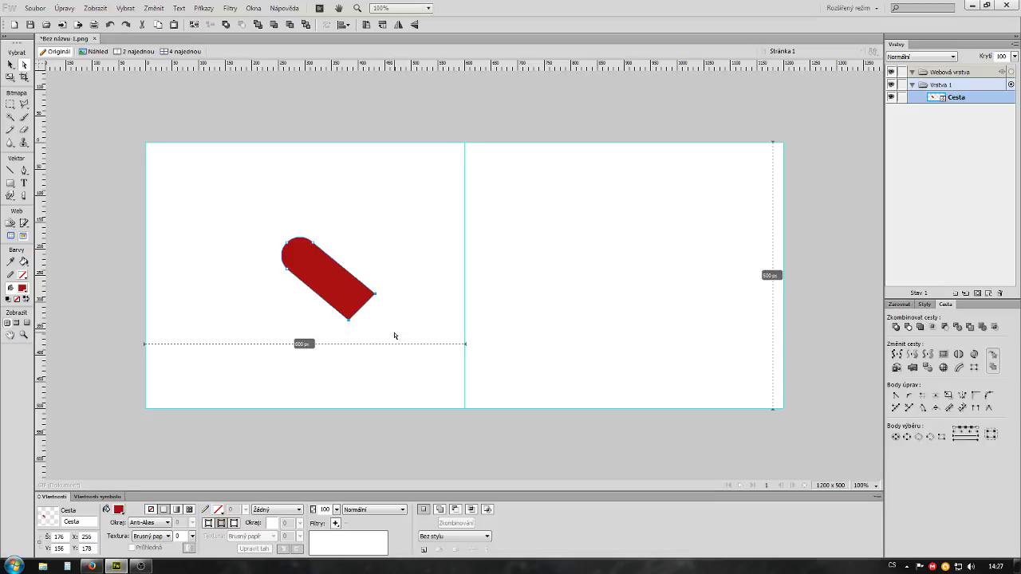
key("shift+Left")
key("shift+Left")
Reselect the shortened red shape and duplicate it with copy and paste
left_click(377, 401)
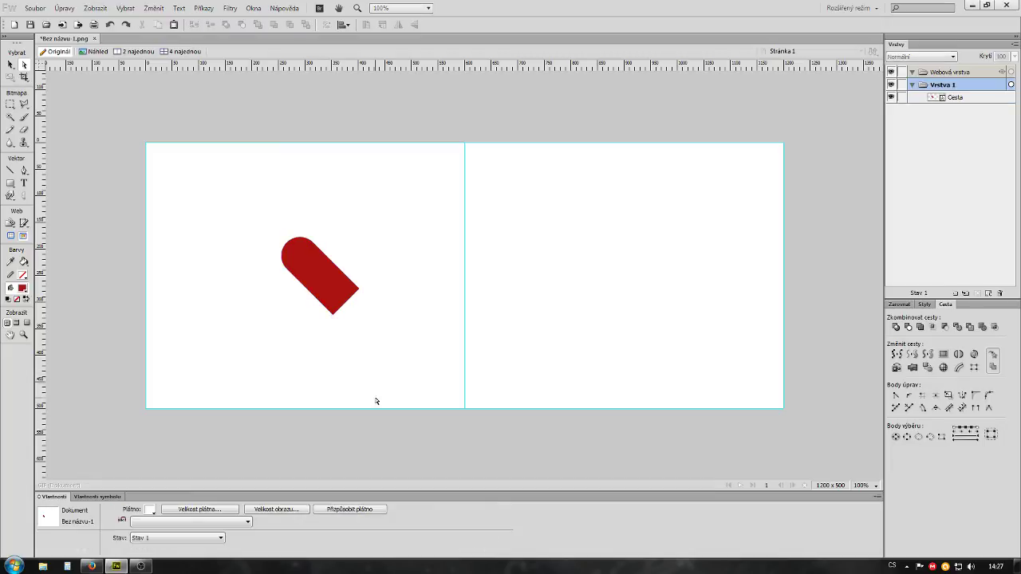
left_click(342, 292)
left_click(394, 345)
left_click(323, 273)
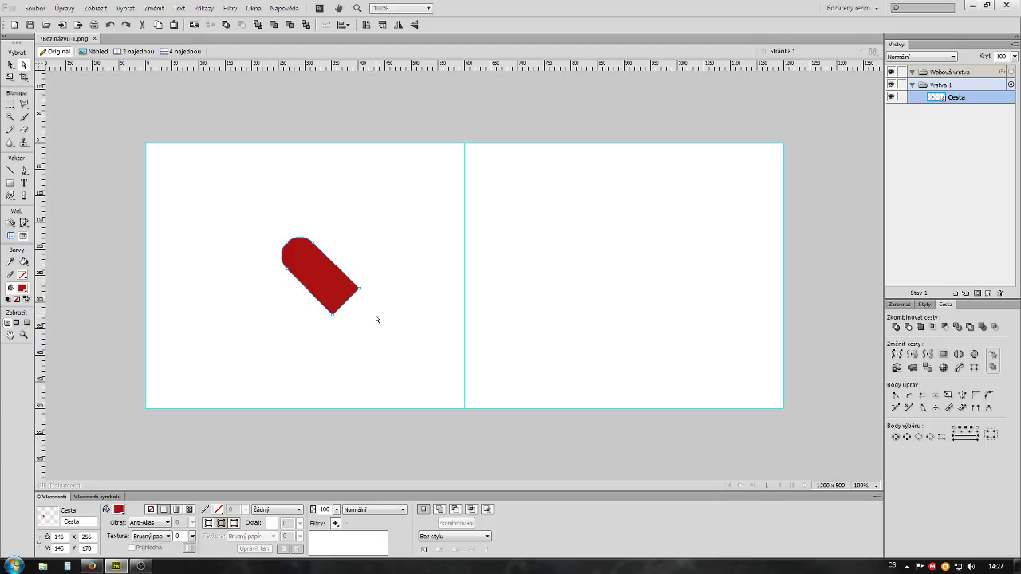
key("ctrl+c")
key("ctrl+v")
left_click(154, 8)
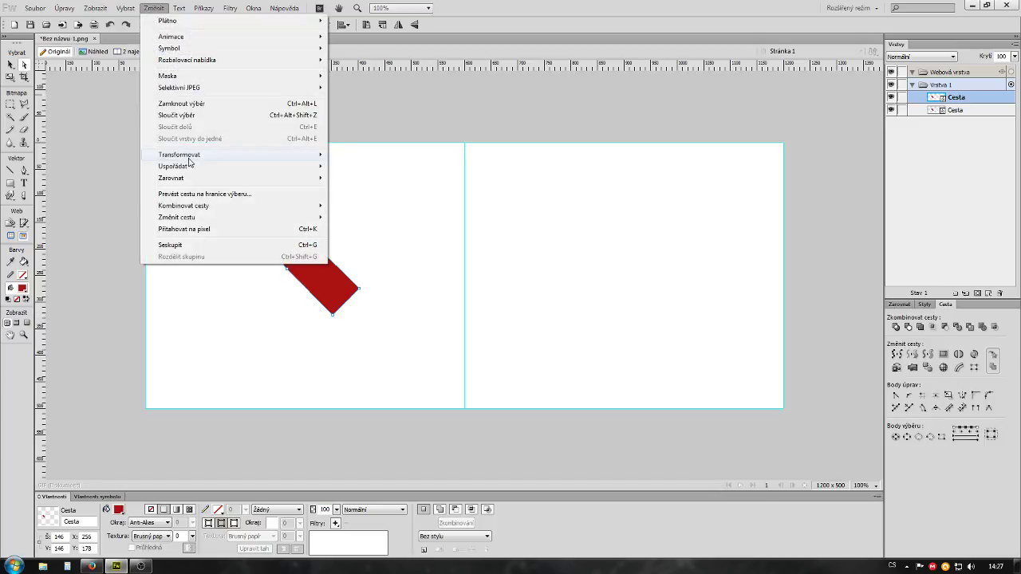
mouse_move(180, 155)
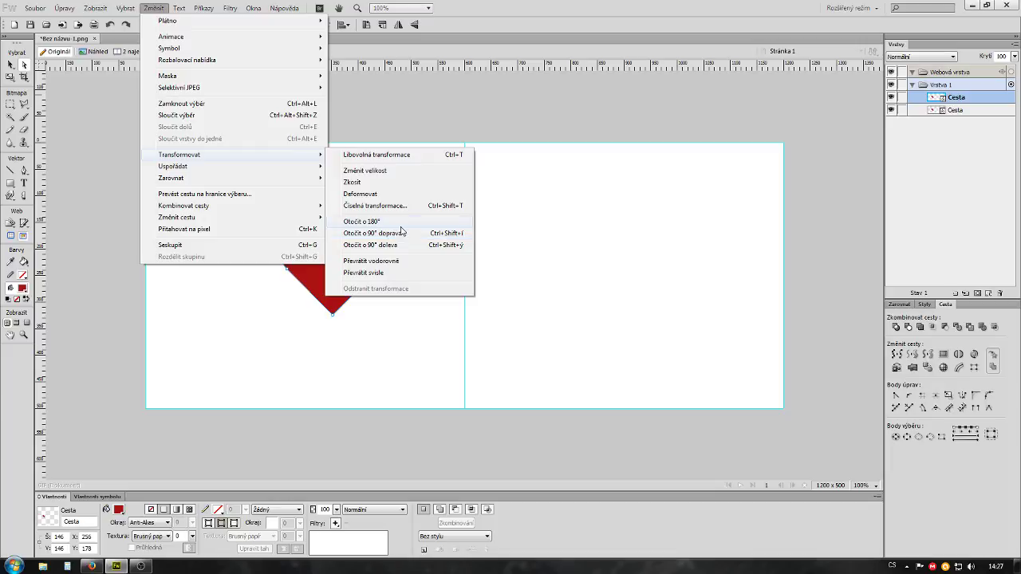
Rotate the copy 90° clockwise and move both halves onto the centre guide
left_click(391, 234)
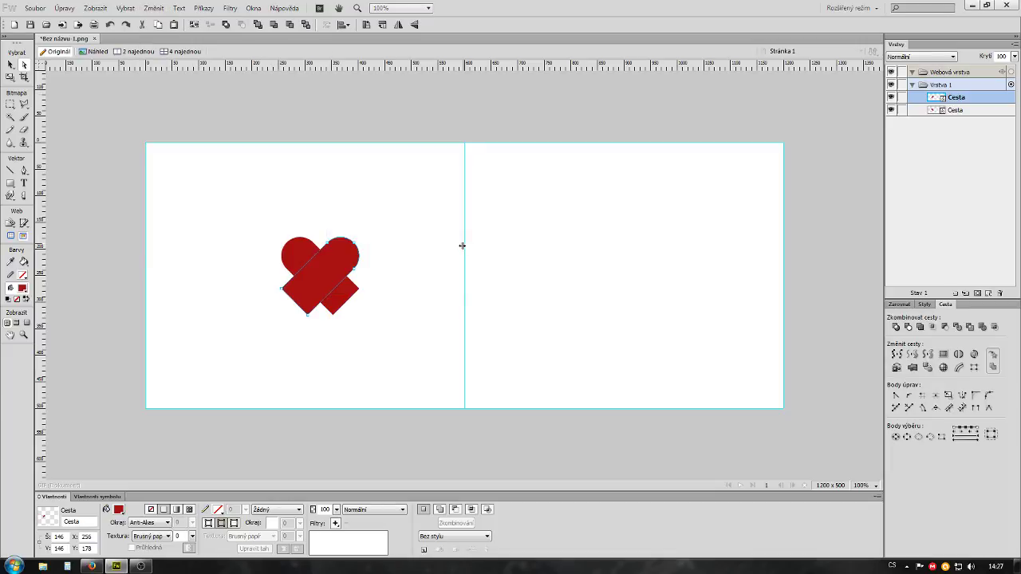
left_click(411, 353)
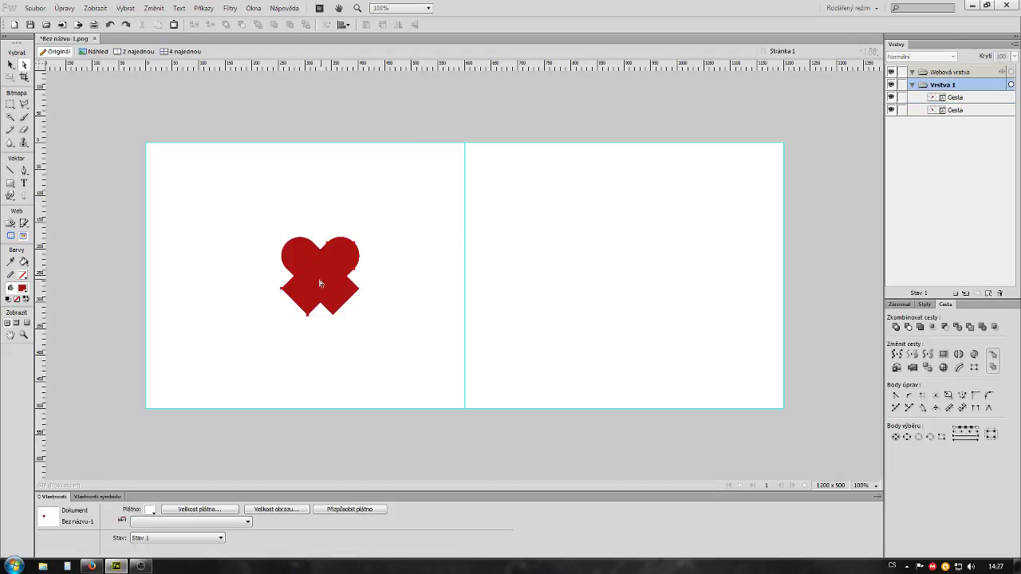
left_click_drag(394, 335, 229, 228)
left_click_drag(321, 286, 466, 272)
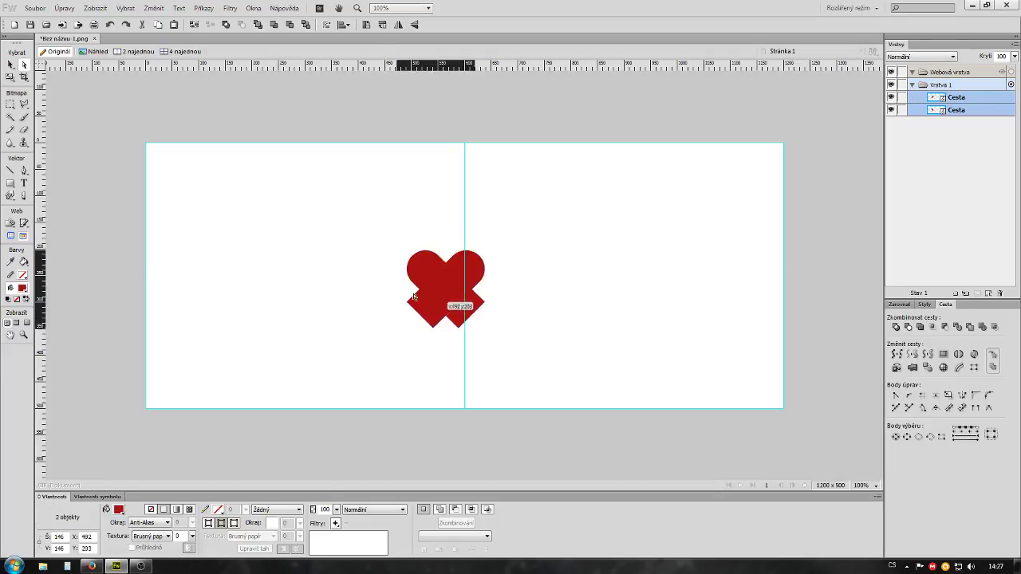
Shift the right half left to overlap more, then recentre the whole heart
left_click(556, 353)
left_click(490, 249)
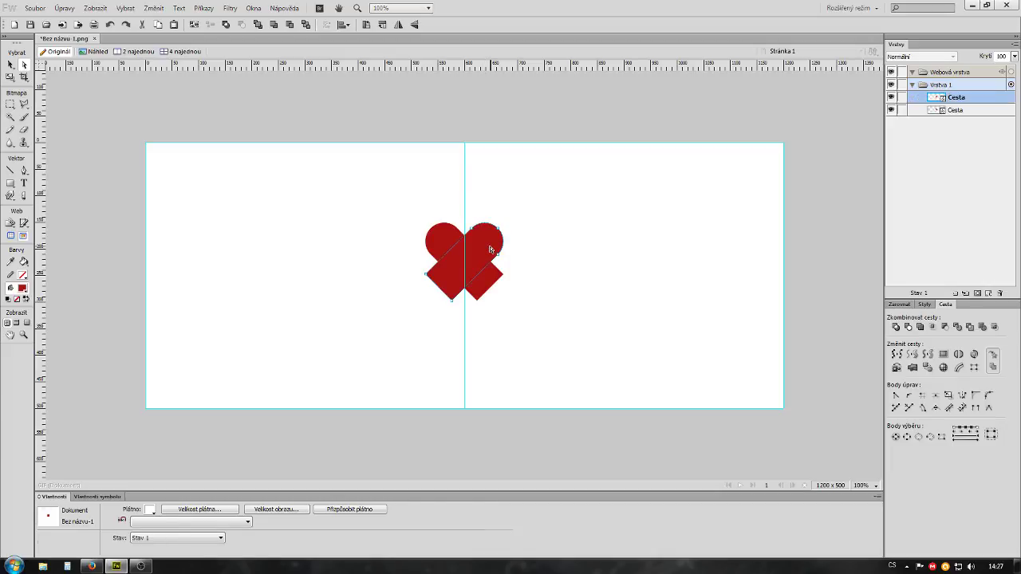
left_click_drag(489, 243, 474, 238)
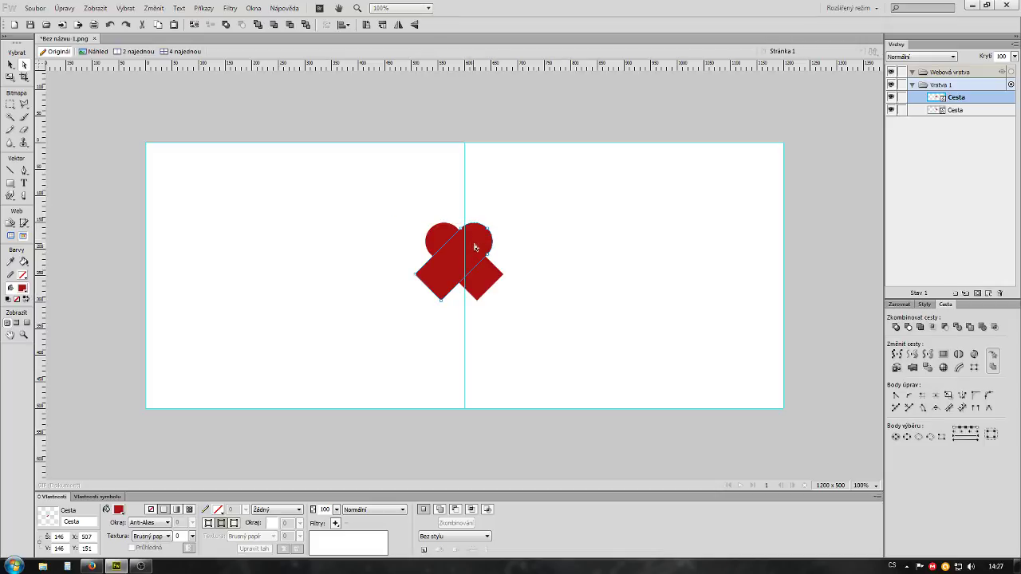
left_click_drag(475, 237, 470, 249)
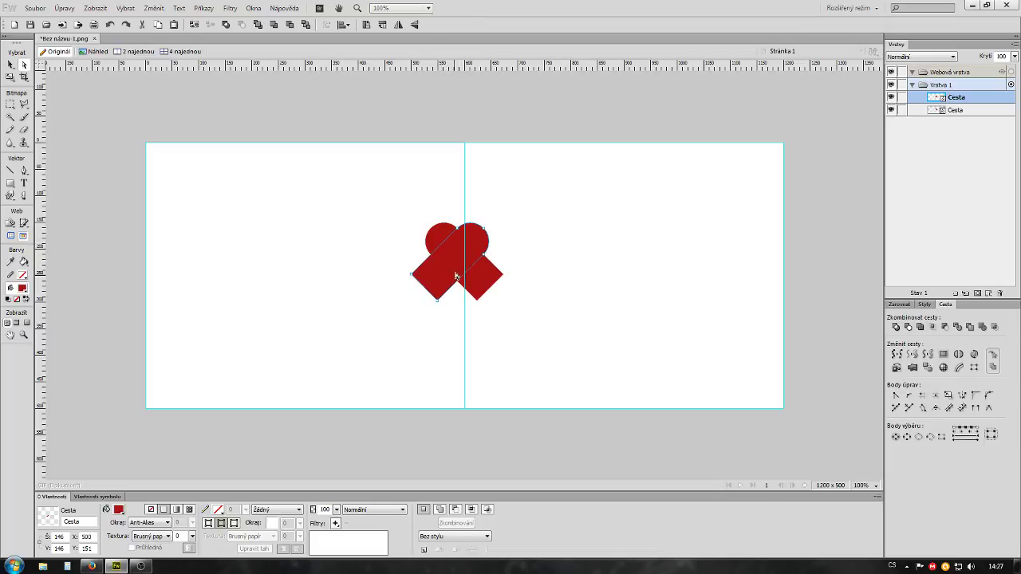
left_click_drag(590, 331, 335, 199)
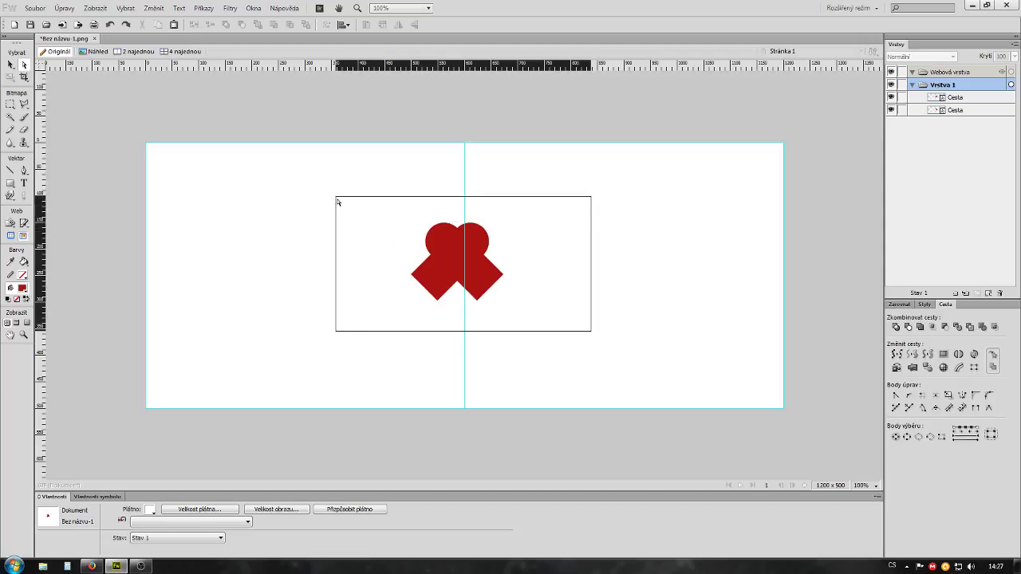
left_click_drag(484, 286, 491, 285)
left_click(563, 269)
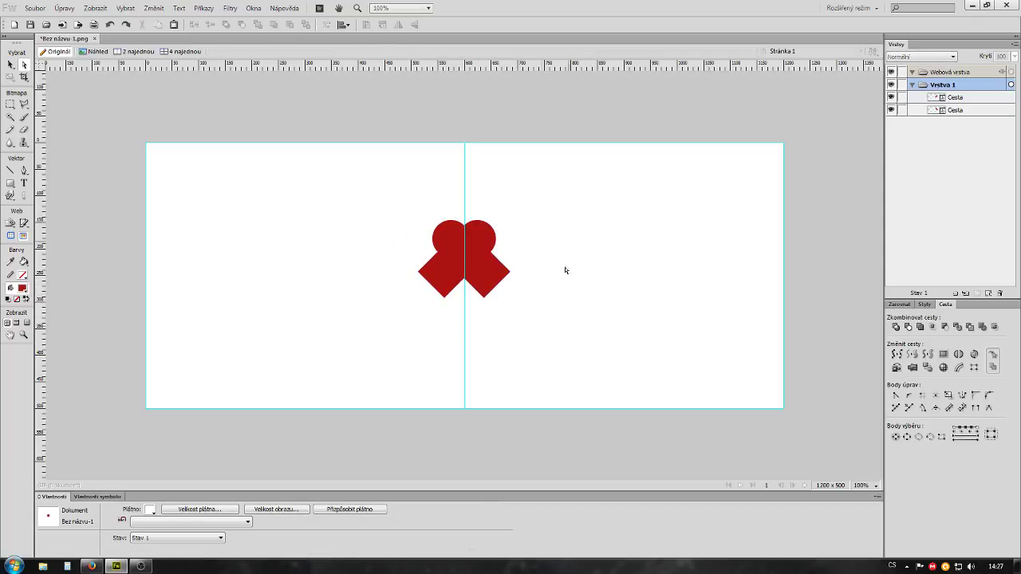
left_click_drag(550, 215, 358, 288)
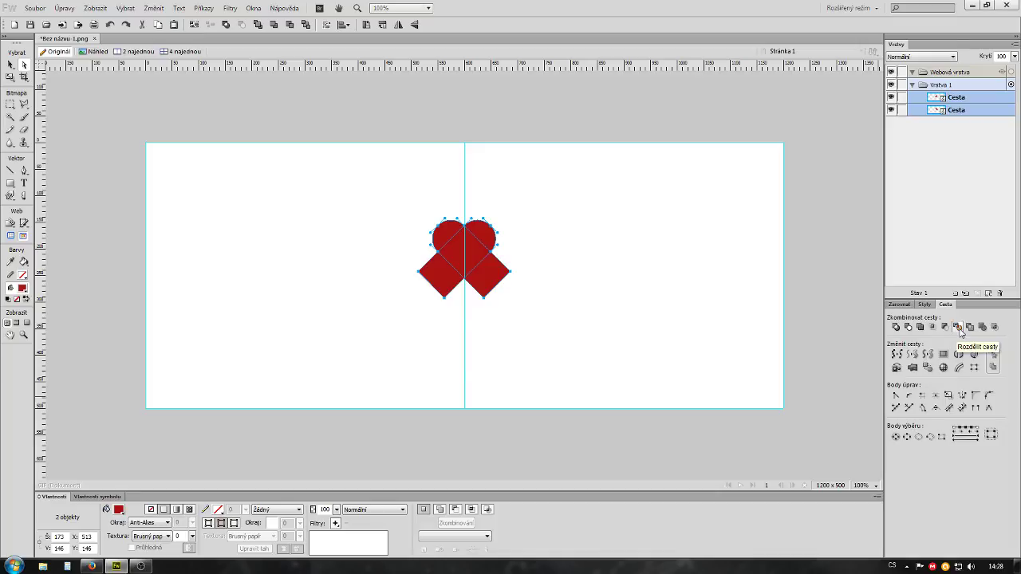
Split the overlapping halves into pieces and delete the two lower diamond pieces
left_click(960, 328)
left_click(566, 363)
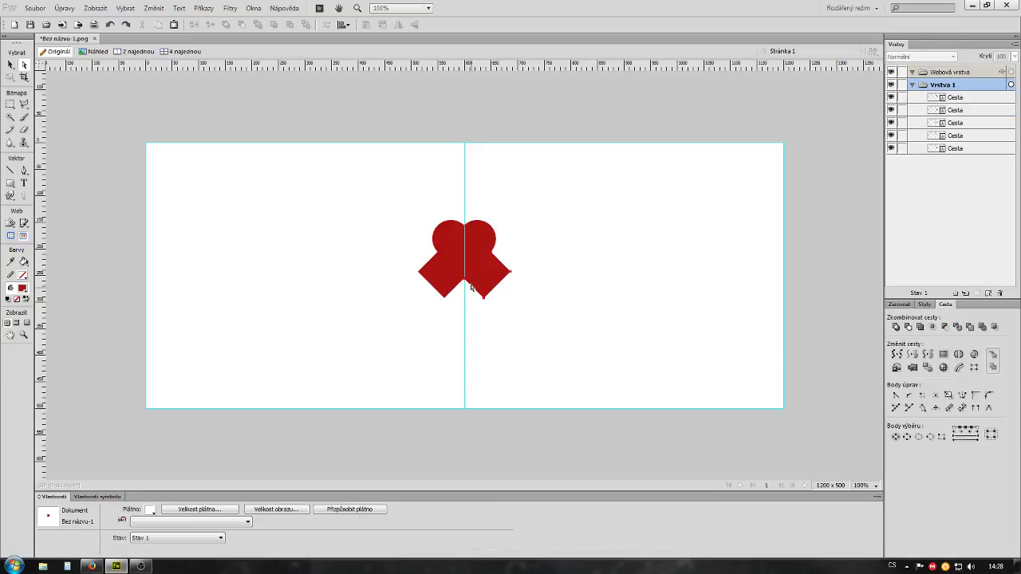
left_click(495, 274)
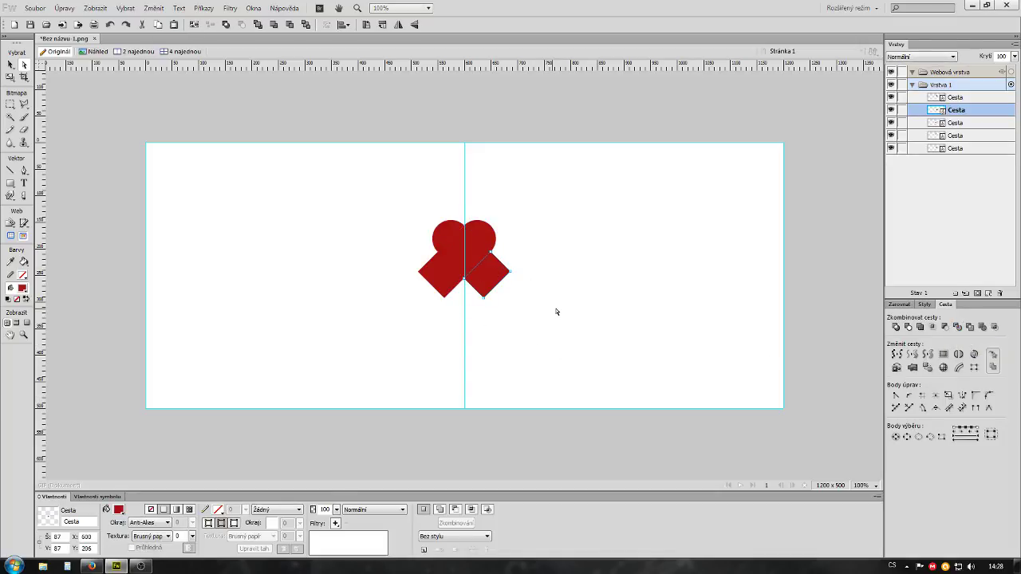
key("Delete")
left_click(434, 274)
key("Delete")
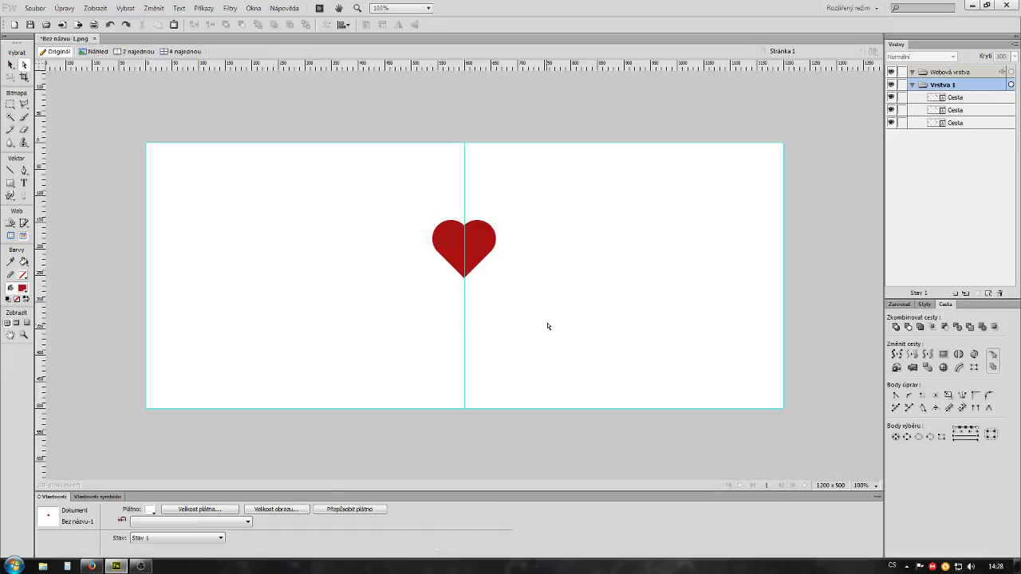
Merge the three remaining pieces into one heart path and move it left and down
left_click(435, 233)
left_click(495, 234)
left_click(534, 210)
left_click_drag(534, 210, 379, 307)
left_click(896, 327)
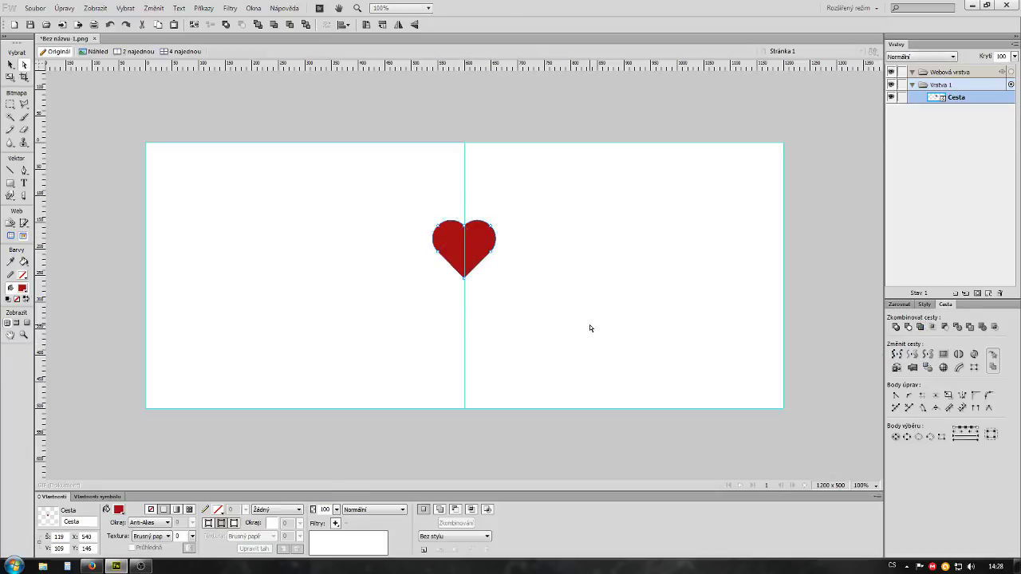
left_click(590, 325)
left_click_drag(469, 232, 352, 271)
left_click(378, 328)
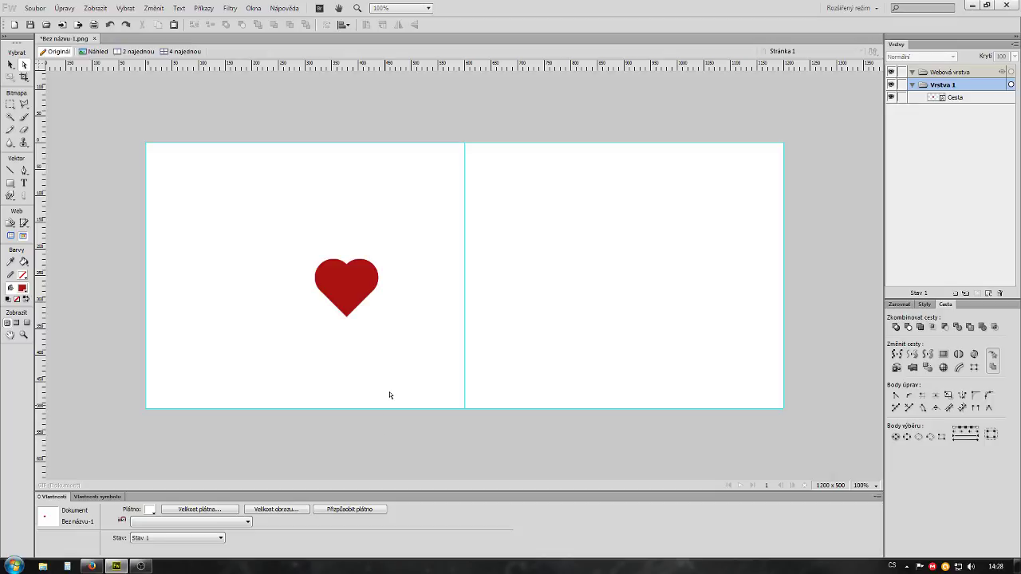
Scale the heart up with the Scale tool to fill most of the left page
left_click(335, 283)
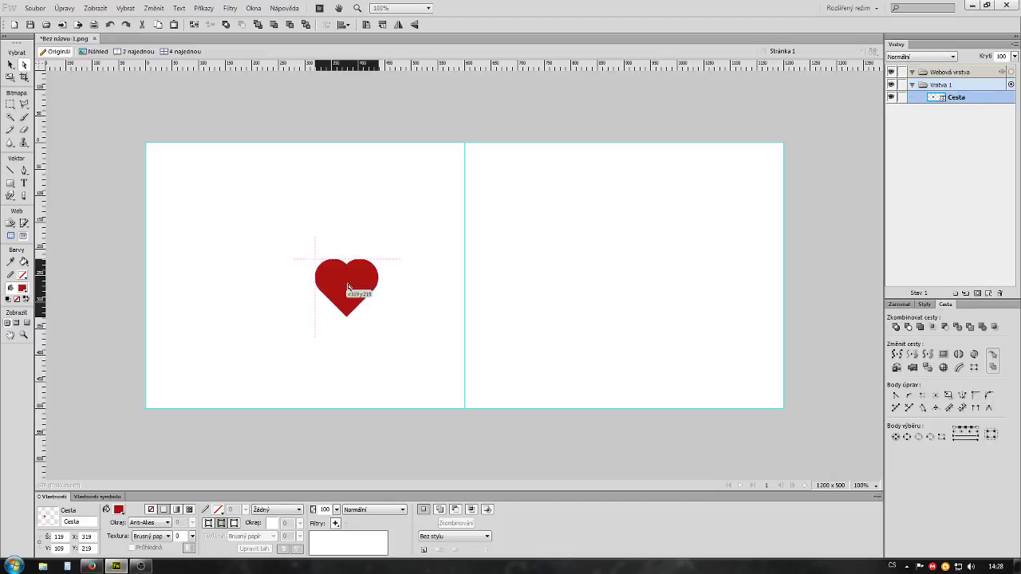
left_click_drag(350, 292, 332, 280)
left_click(359, 335)
left_click(315, 275)
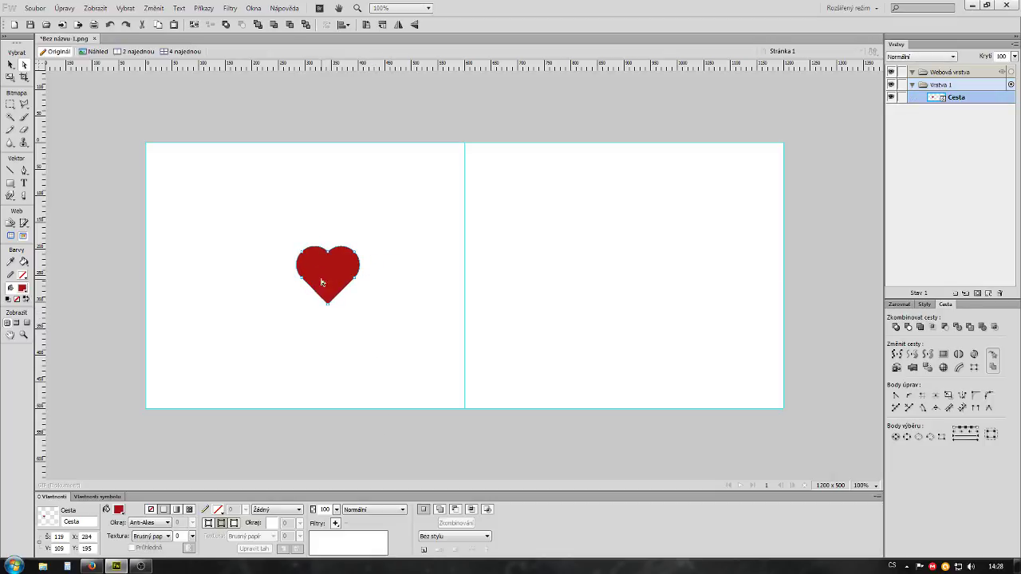
left_click(10, 77)
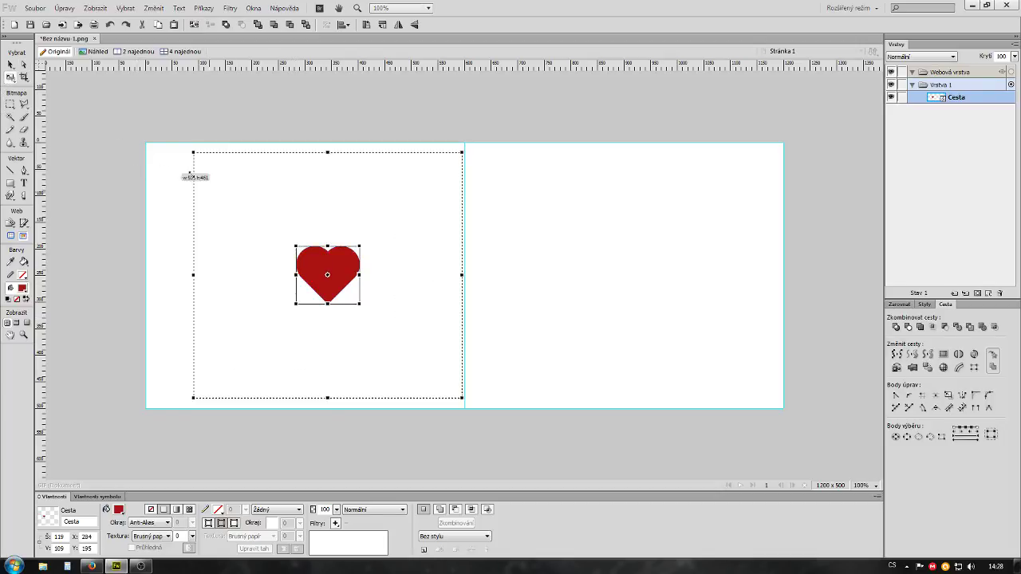
mouse_move(296, 246)
left_mouse_down()
mouse_move(95, 66)
mouse_move(177, 211)
left_mouse_up()
left_click(11, 64)
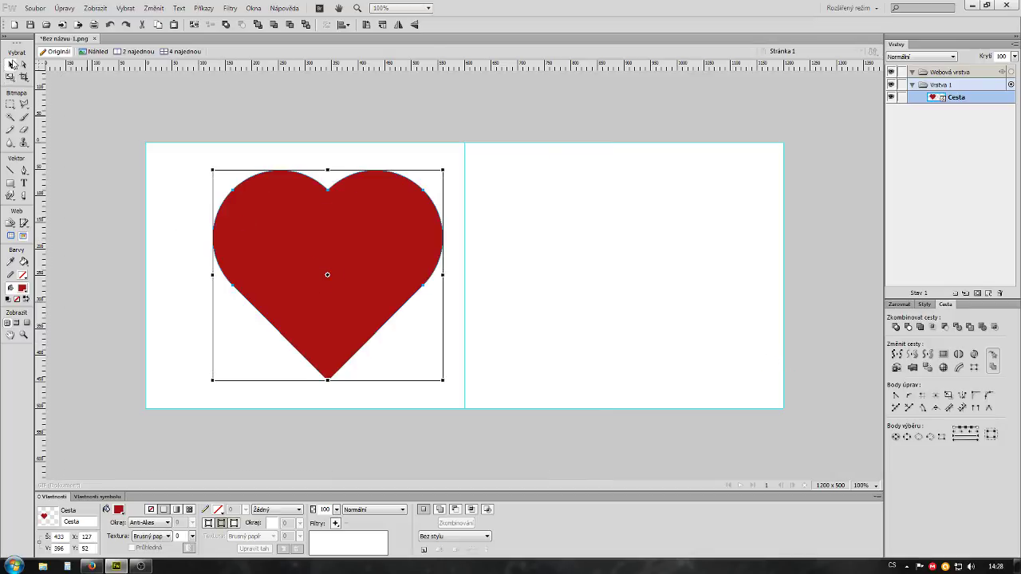
left_click(525, 256)
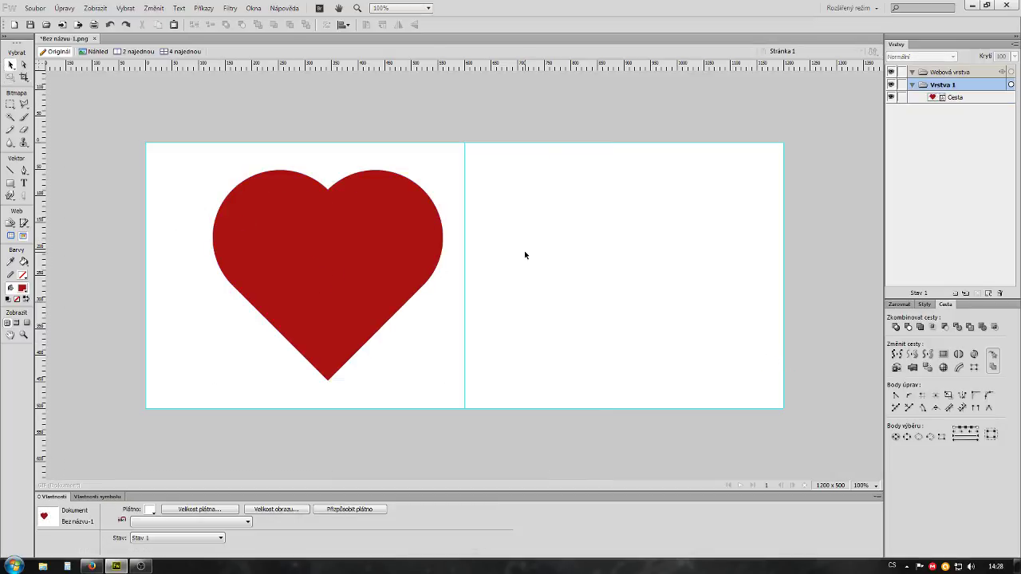
Try dragging the heart's top anchor points, undo the reshape, and nudge the heart right
left_click(351, 276)
left_click(24, 65)
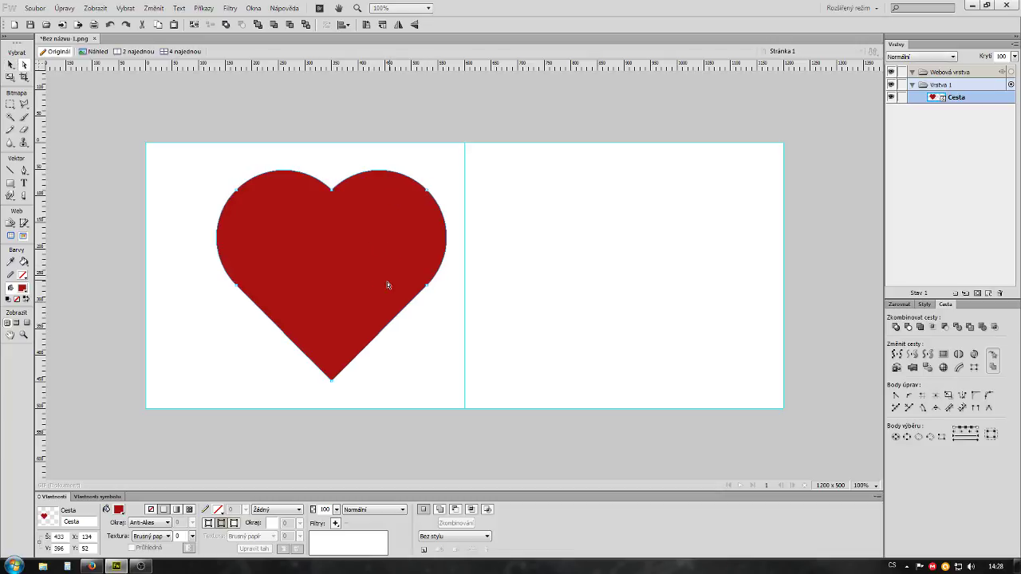
mouse_move(424, 193)
left_mouse_down()
mouse_move(324, 283)
mouse_move(357, 257)
left_mouse_up()
left_click(424, 359)
left_click(283, 260)
left_click_drag(237, 189, 299, 265)
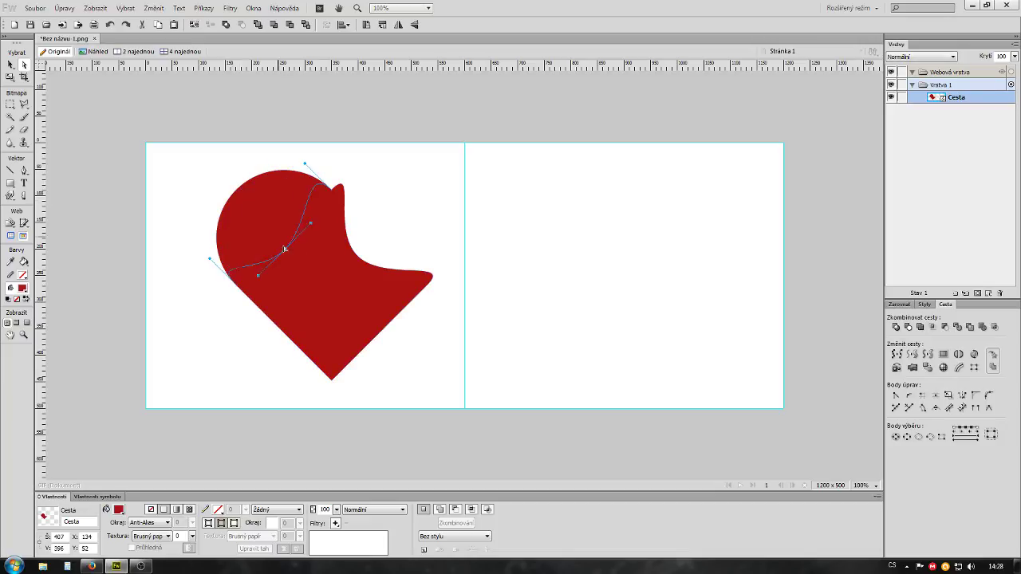
left_click(371, 351)
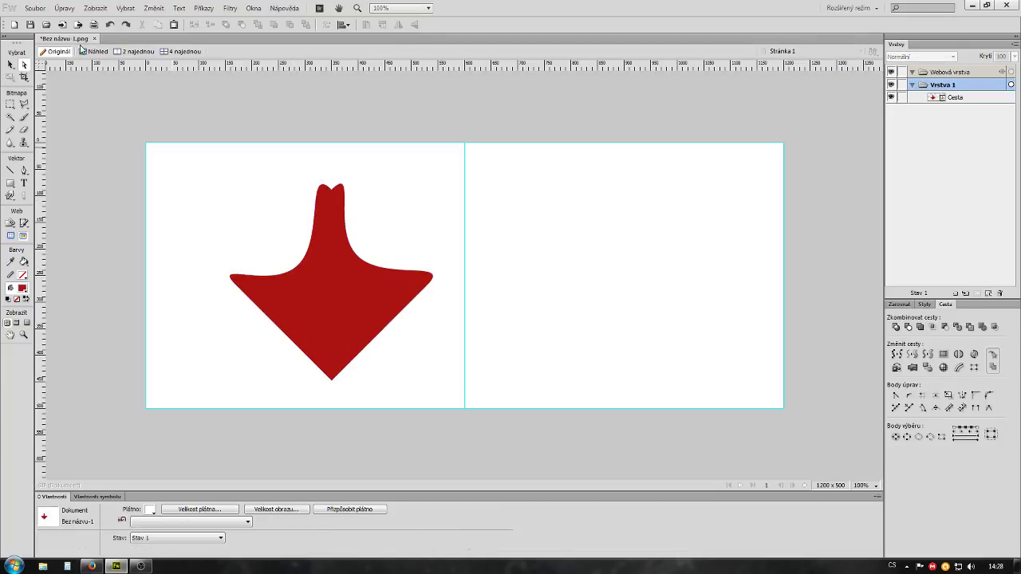
key("ctrl+z")
key("ctrl+z")
left_click(605, 298)
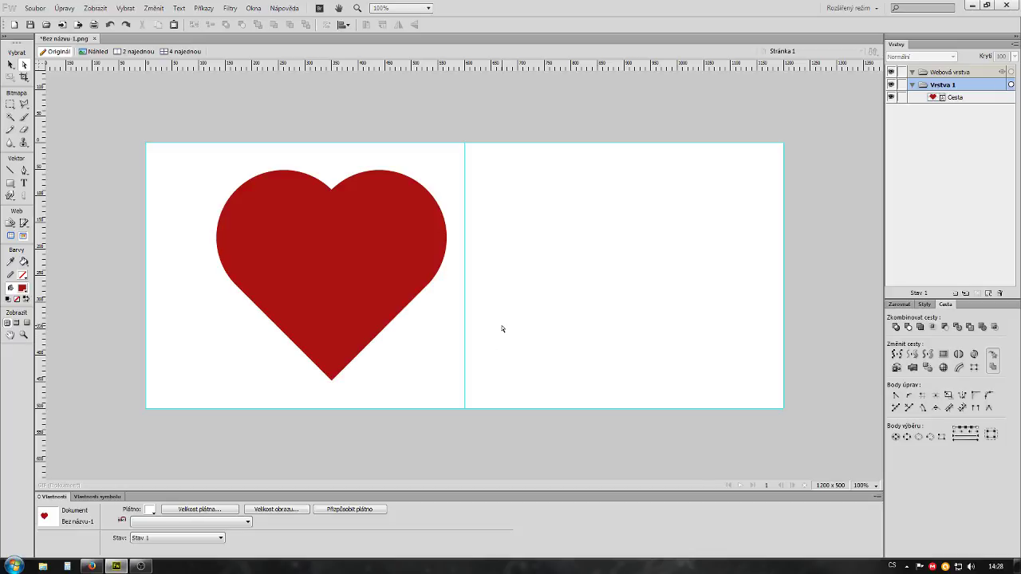
left_click_drag(325, 278, 336, 278)
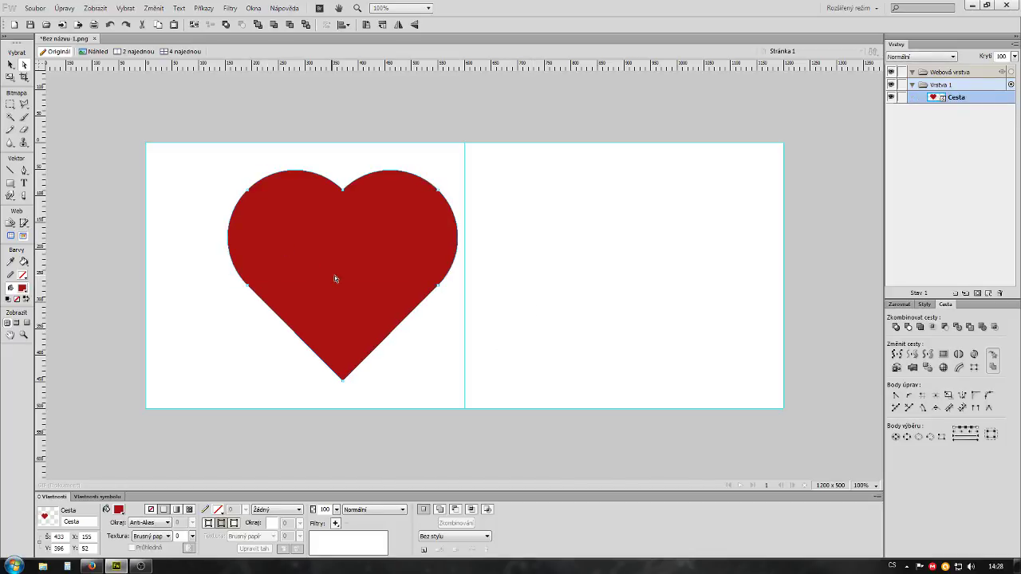
Delete the enlarged red heart so both canvas pages are empty
key("Delete")
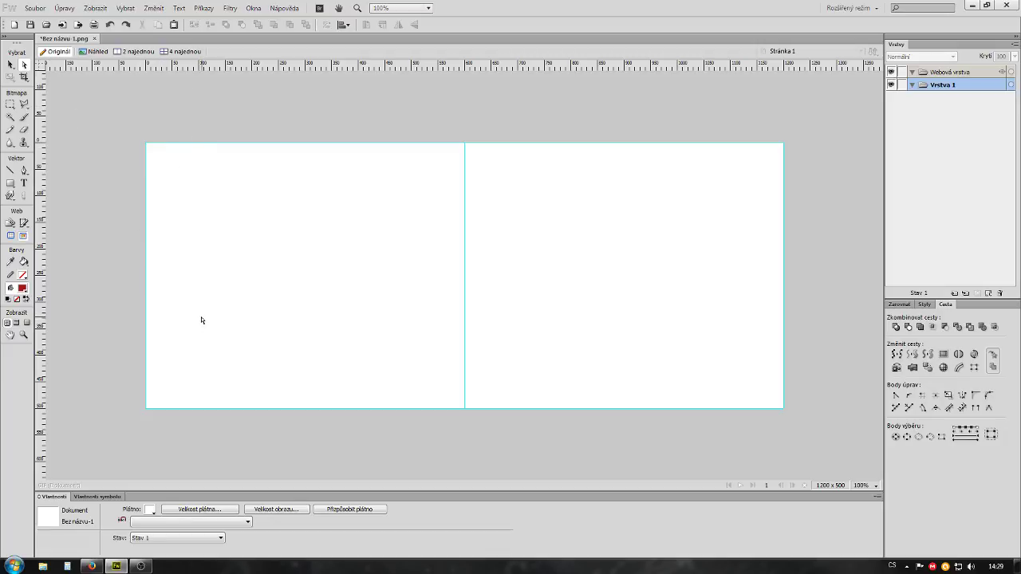
Draw a closed, red-filled curved crescent path with the Pen tool on the left page
left_click(11, 185)
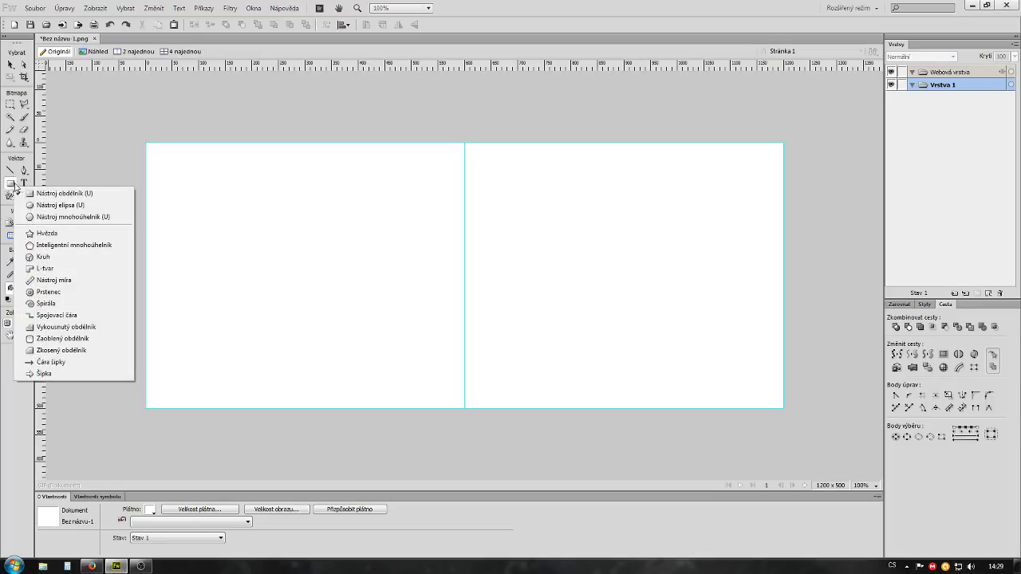
left_click_drag(12, 185, 56, 204)
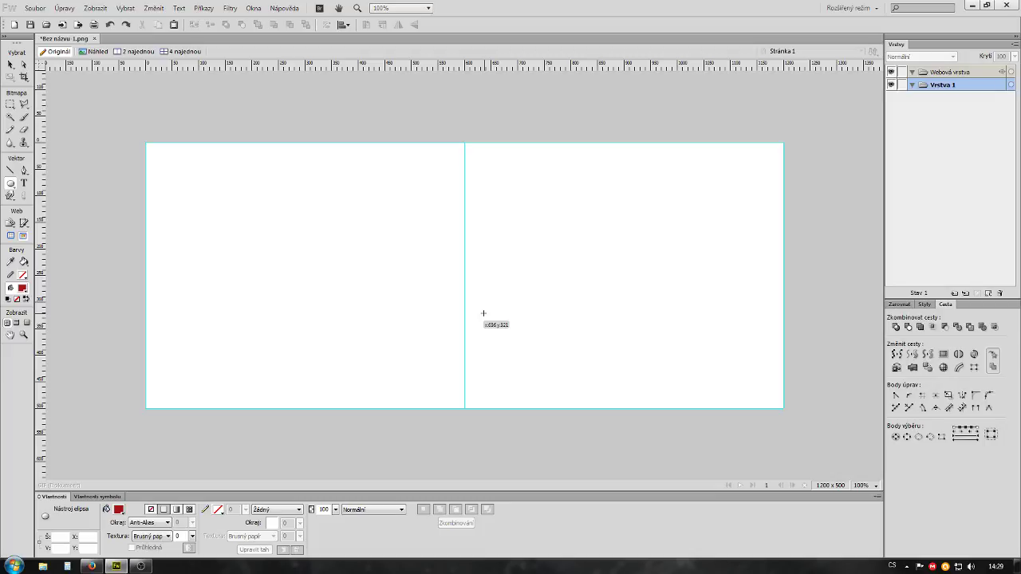
left_click(24, 65)
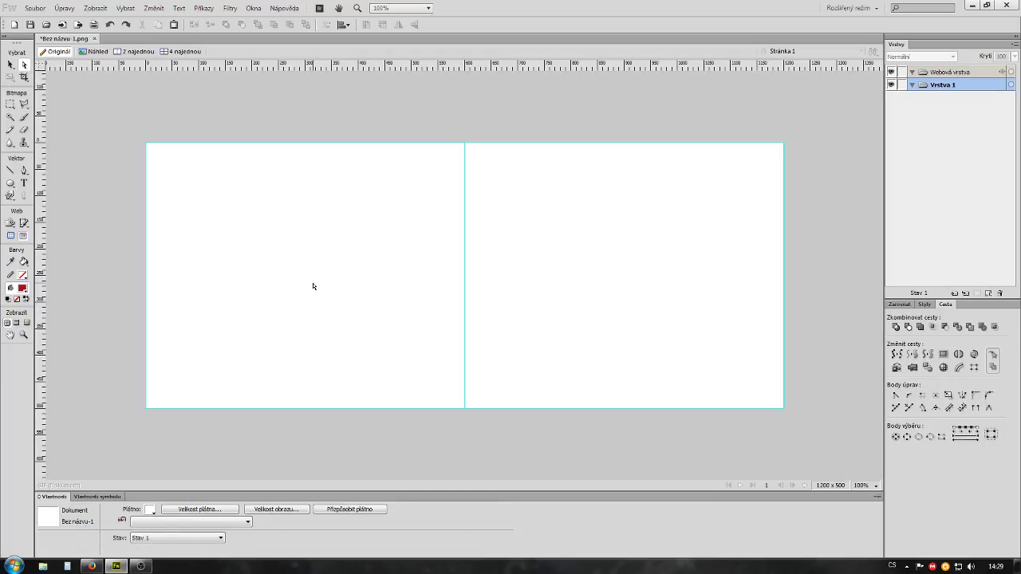
left_click(24, 170)
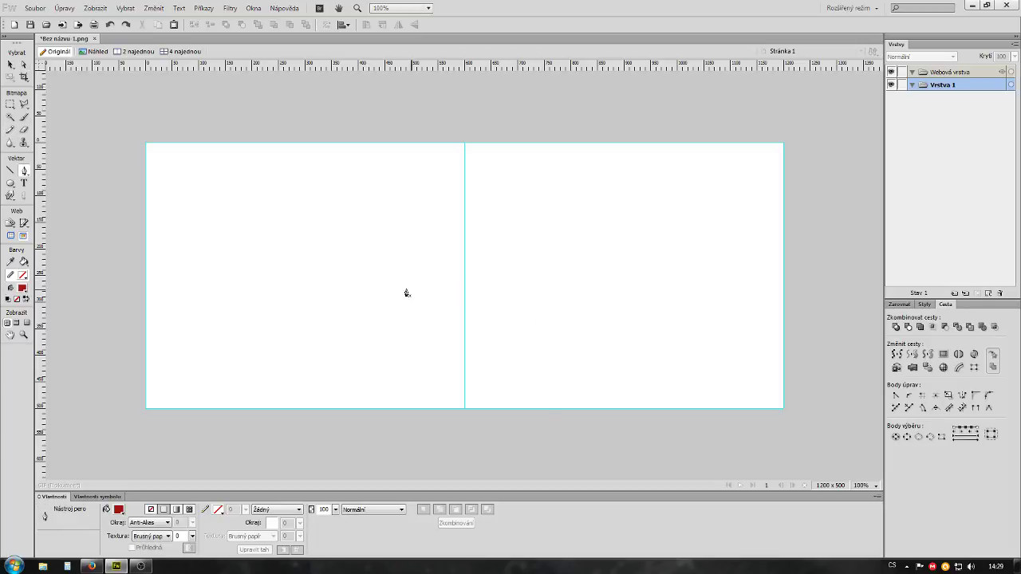
left_click(435, 228)
left_click_drag(358, 285, 445, 314)
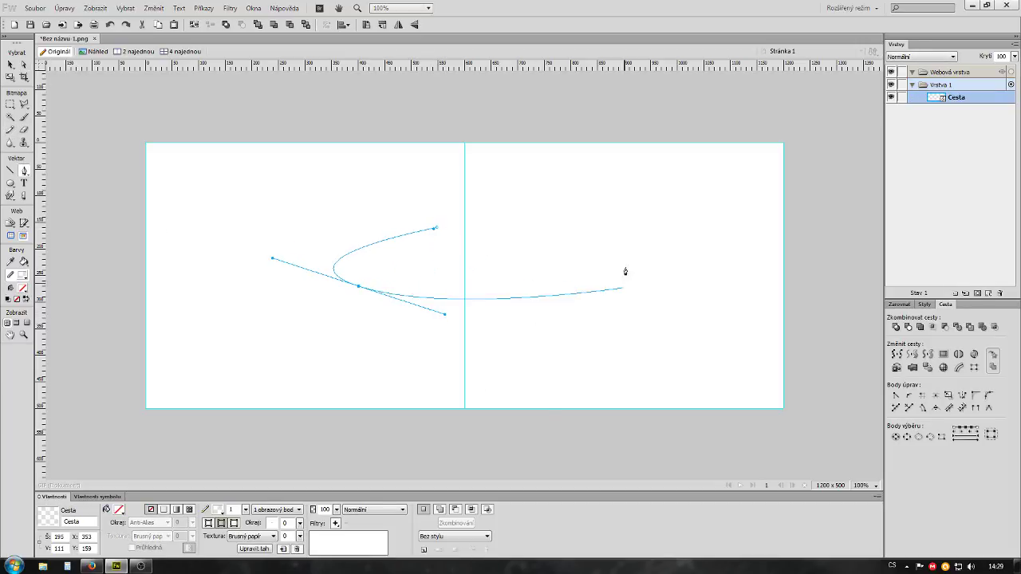
left_click(566, 346)
mouse_move(435, 228)
left_mouse_down()
mouse_move(386, 222)
mouse_move(294, 296)
mouse_move(520, 267)
mouse_move(611, 189)
mouse_move(513, 166)
mouse_move(545, 174)
left_mouse_up()
Move the 407 × 223 px pen shape up and left to X 176, Y 111
left_click(9, 65)
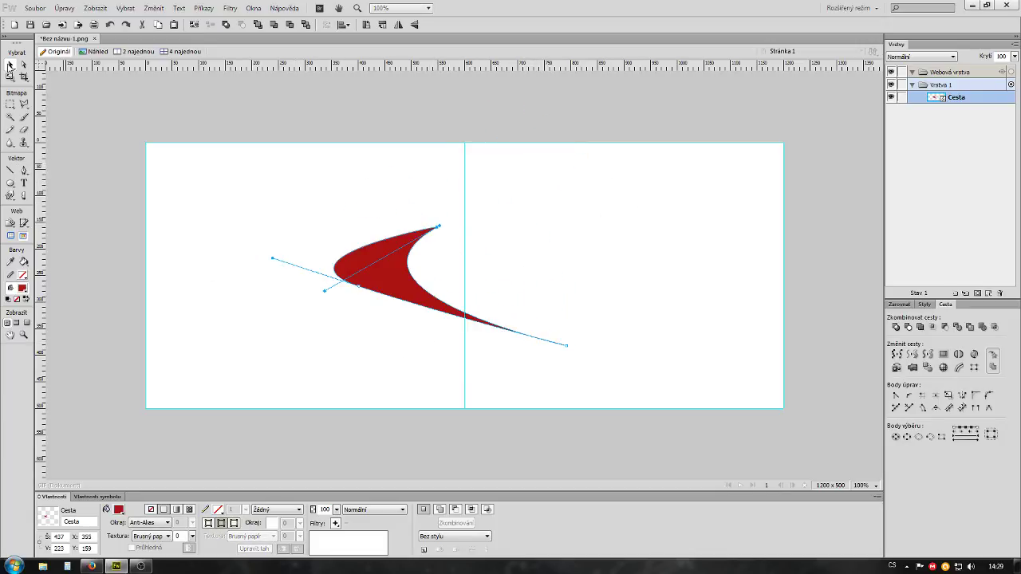
left_click(278, 311)
left_click_drag(384, 272, 288, 247)
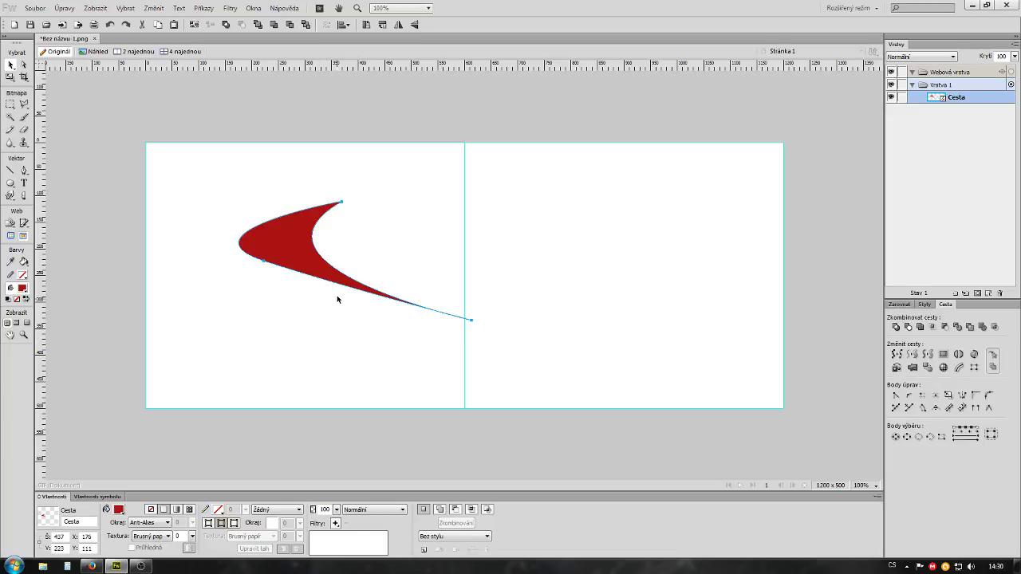
Delete the red pen-drawn curved path so the canvas is blank
key("Delete")
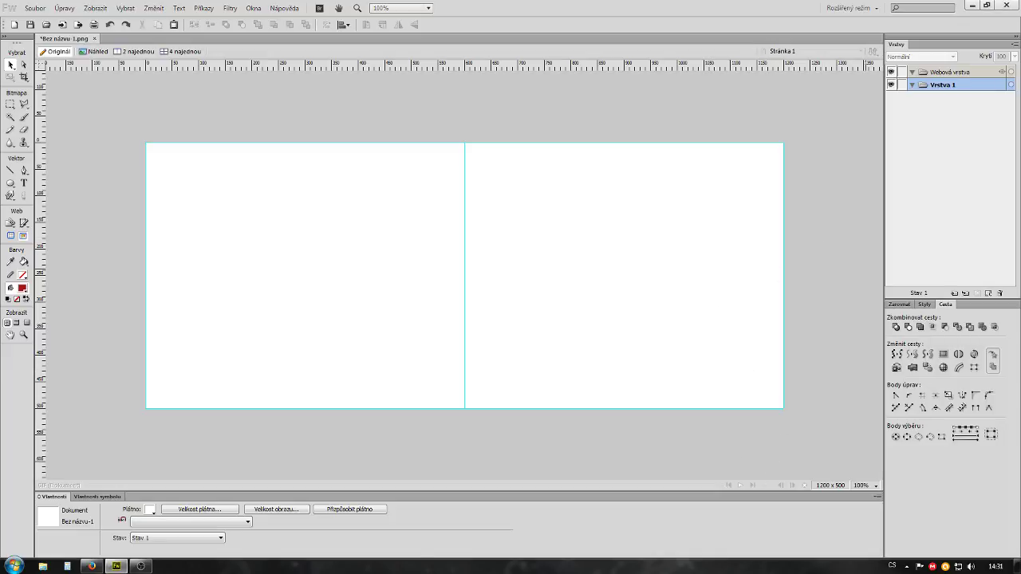
Browse the teal, red, dark red and cream Color Hunt palette, then close Firefox
key("alt+Tab")
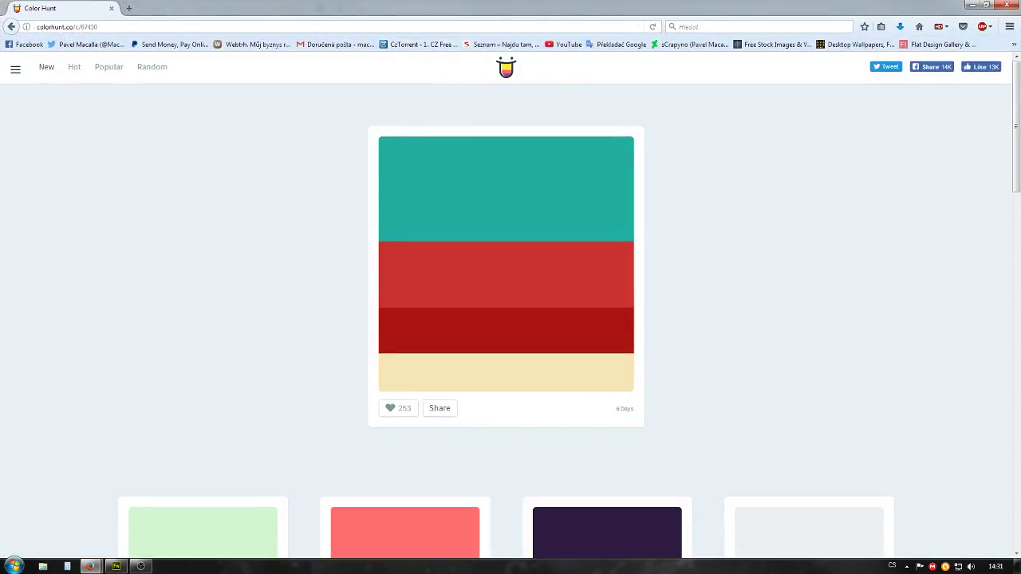
scroll(267, 314, "down", 4)
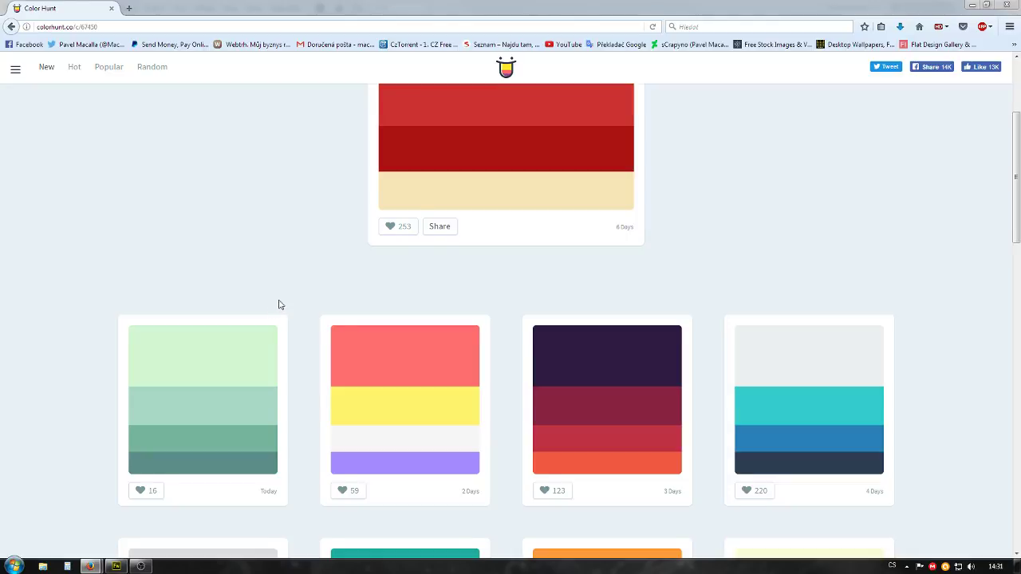
scroll(316, 423, "down", 4)
scroll(196, 290, "up", 8)
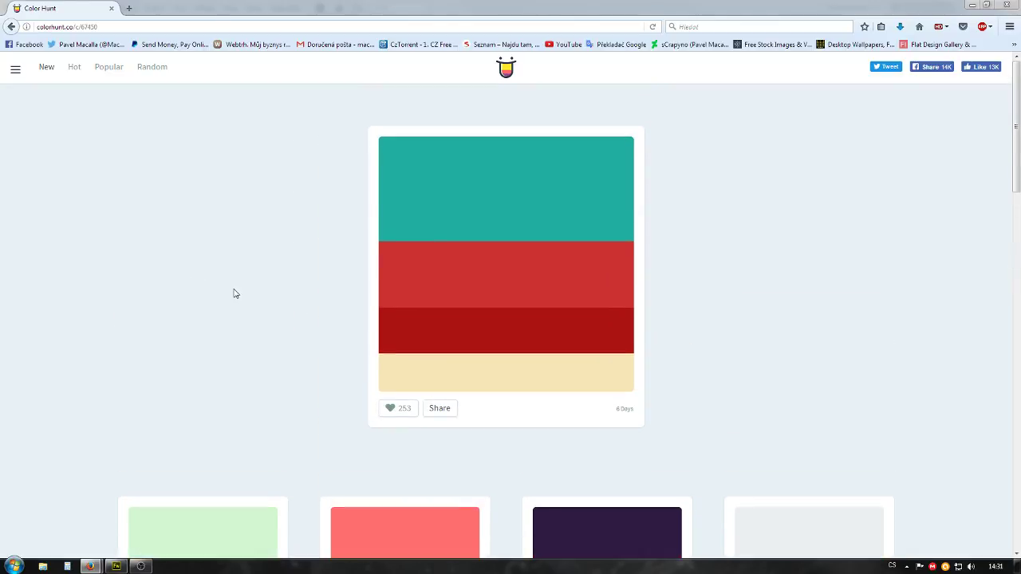
scroll(287, 308, "down", 8)
scroll(439, 343, "down", 3)
scroll(527, 391, "down", 3)
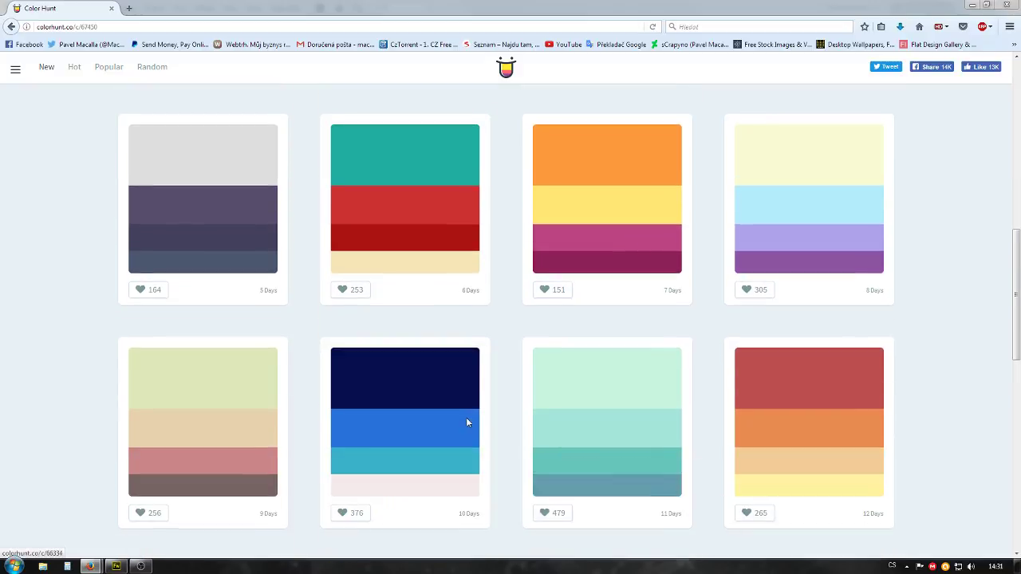
scroll(468, 423, "down", 3)
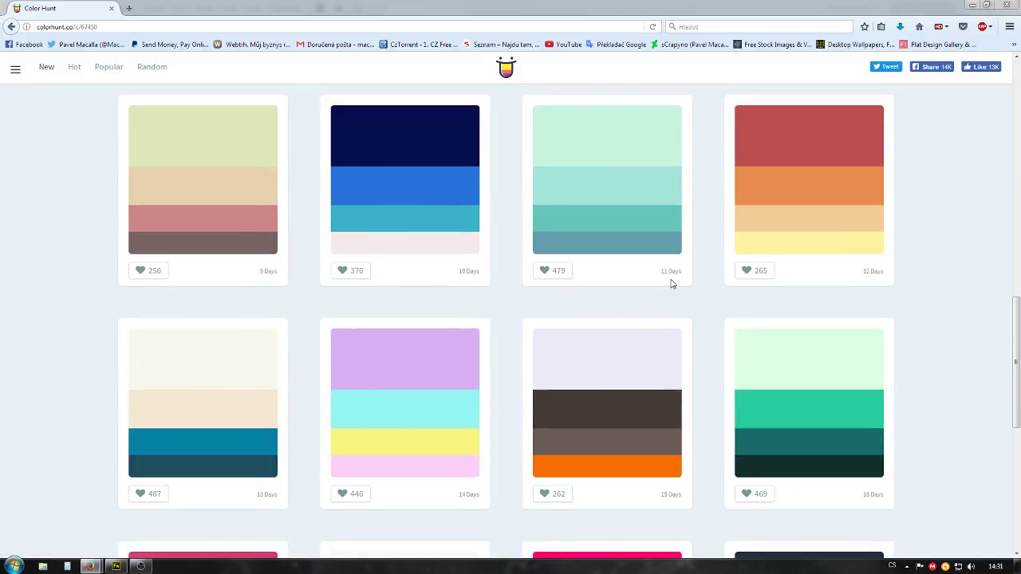
scroll(547, 326, "up", 1)
scroll(490, 362, "down", 3)
scroll(535, 349, "up", 3)
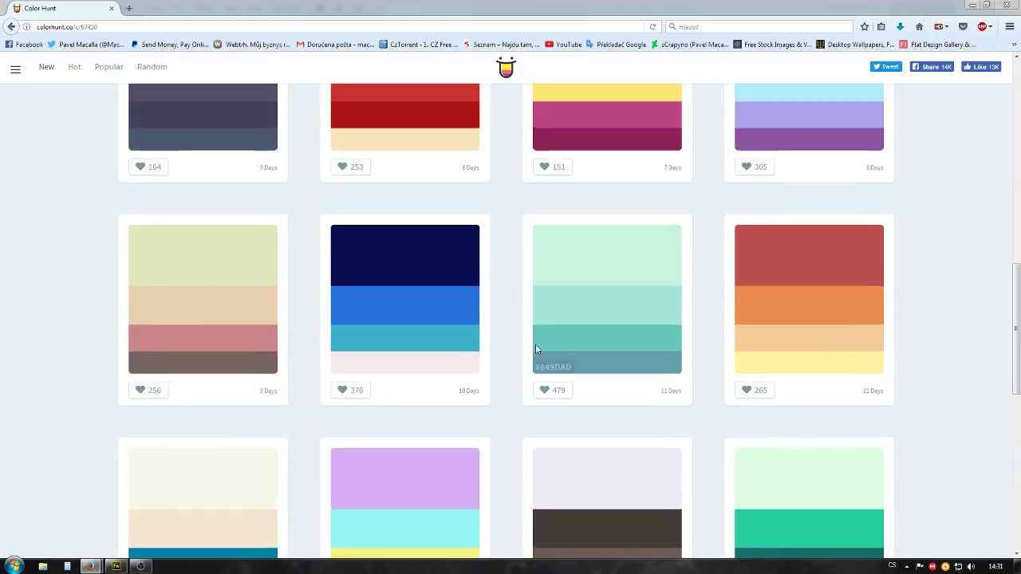
scroll(536, 349, "up", 10)
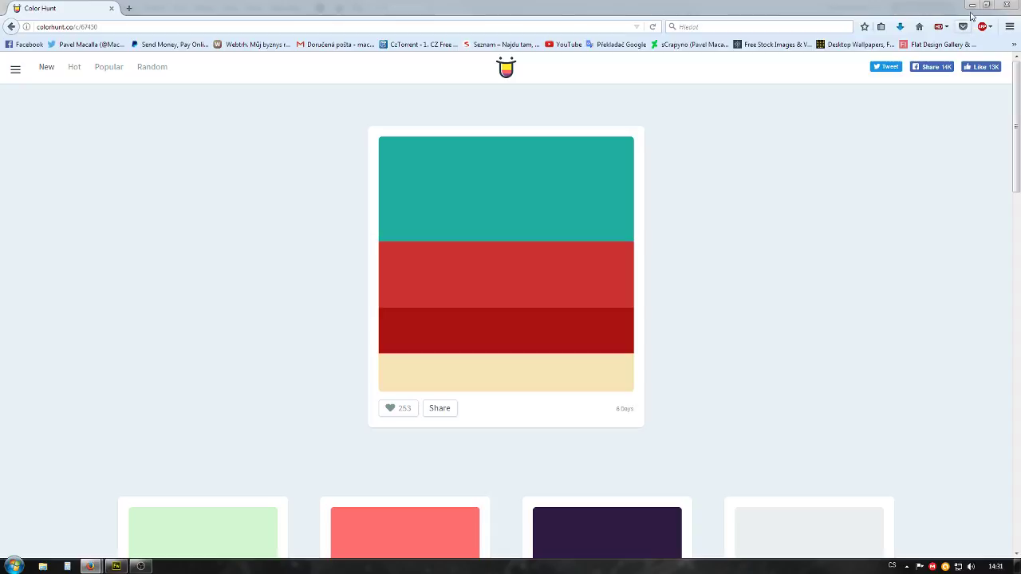
left_click(1004, 6)
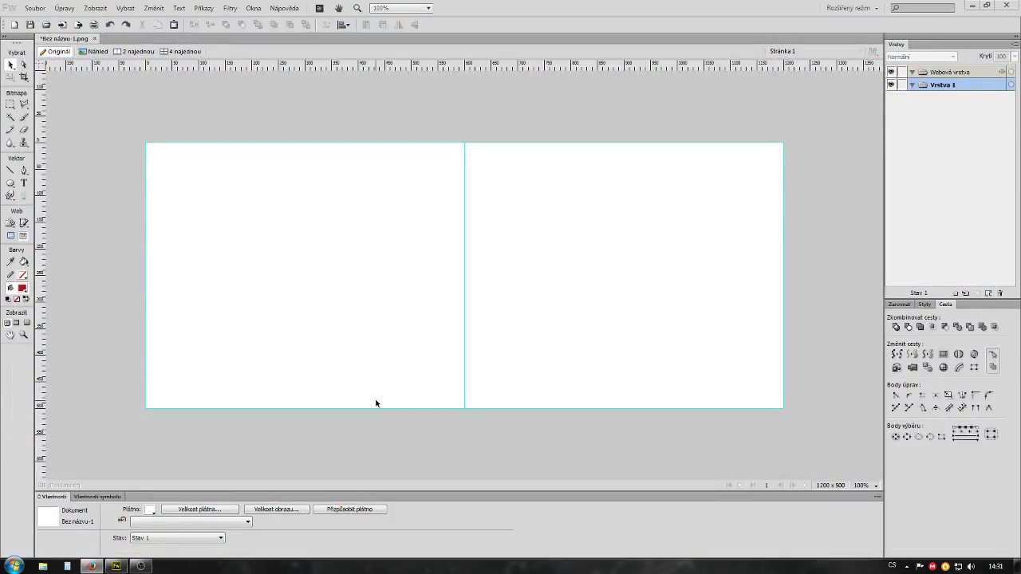
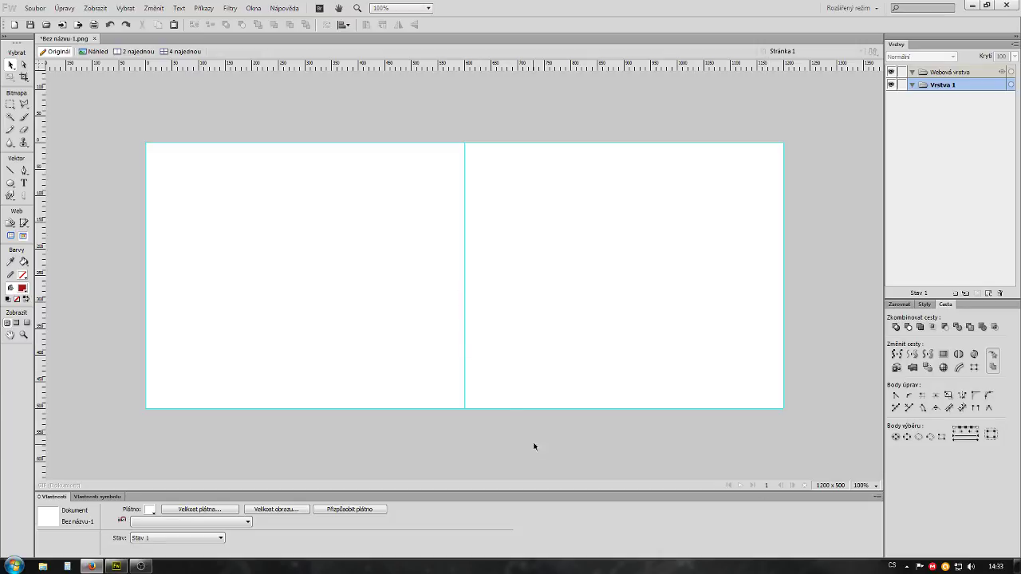
Close the old document without saving and start a new 1920 × 2200 px Fireworks PNG document
left_click(97, 37)
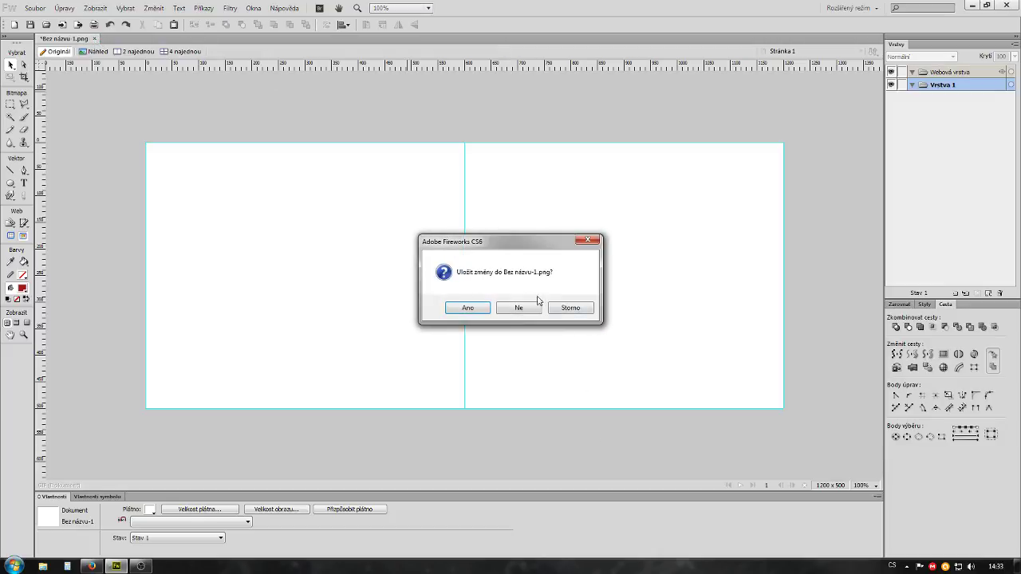
left_click(517, 308)
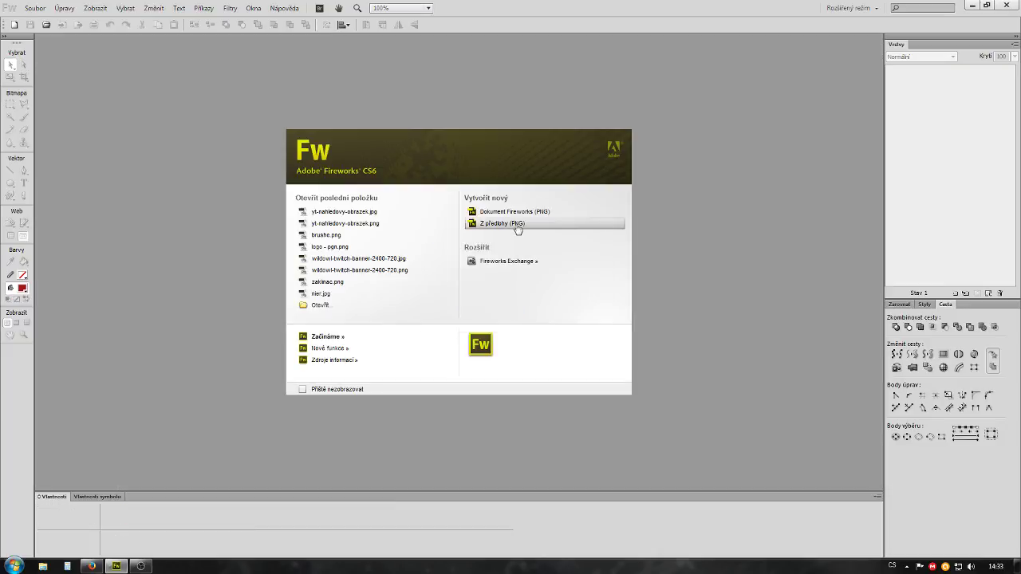
left_click(524, 212)
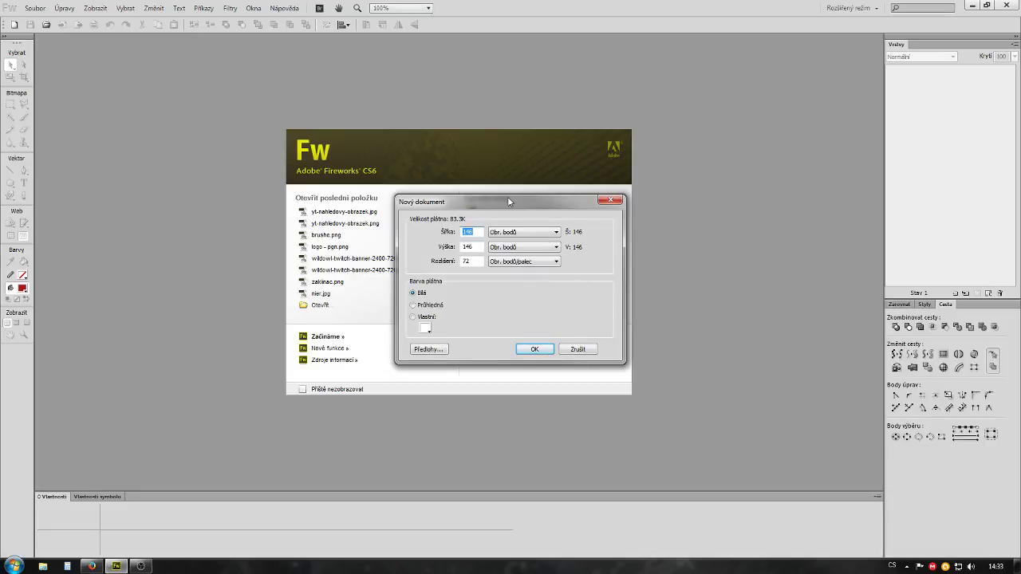
type("1920")
key("Tab")
type("2200")
Create the 1920 × 2200 document and check Image Size, leaving it unchanged
left_click(534, 350)
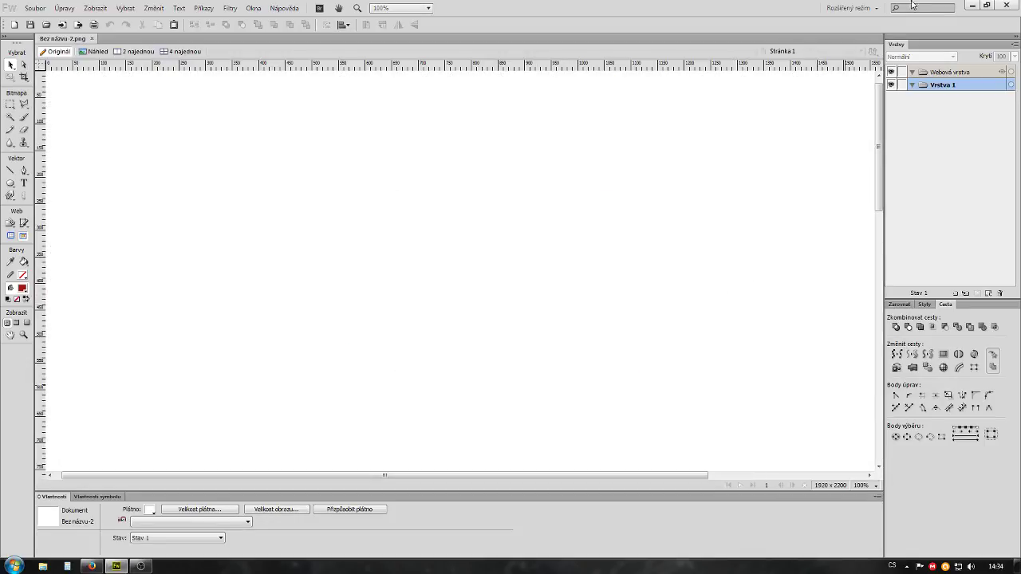
left_click(876, 486)
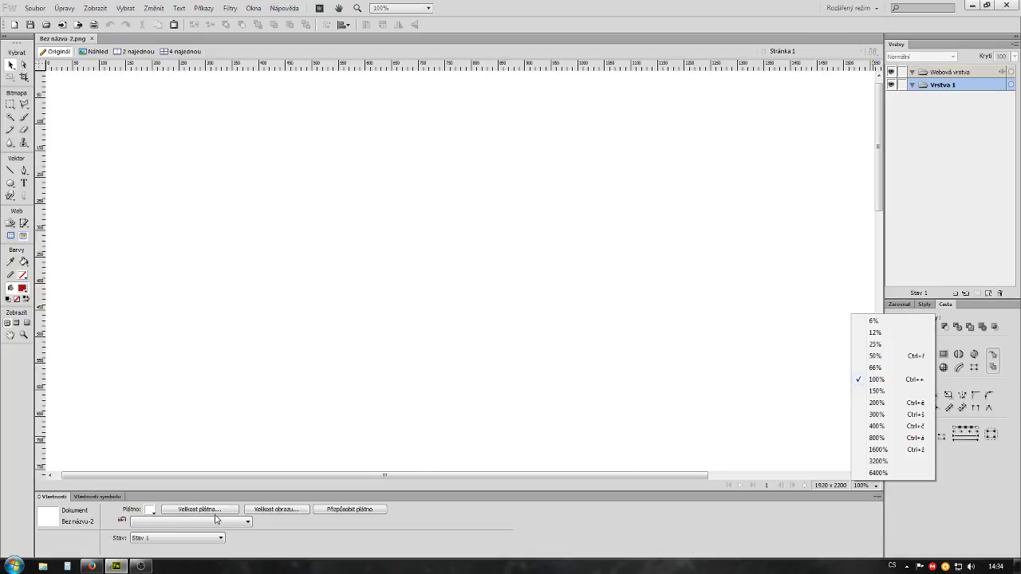
left_click(282, 513)
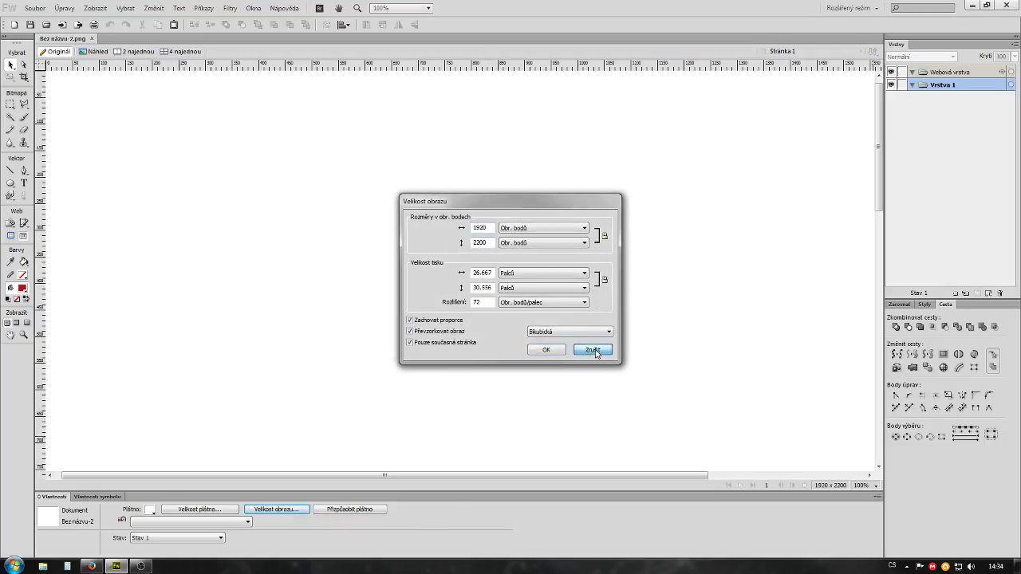
left_click(592, 350)
Try the Canvas Size anchor positions, ending on top-centre, keeping the canvas at 1920 × 2200
left_click(196, 512)
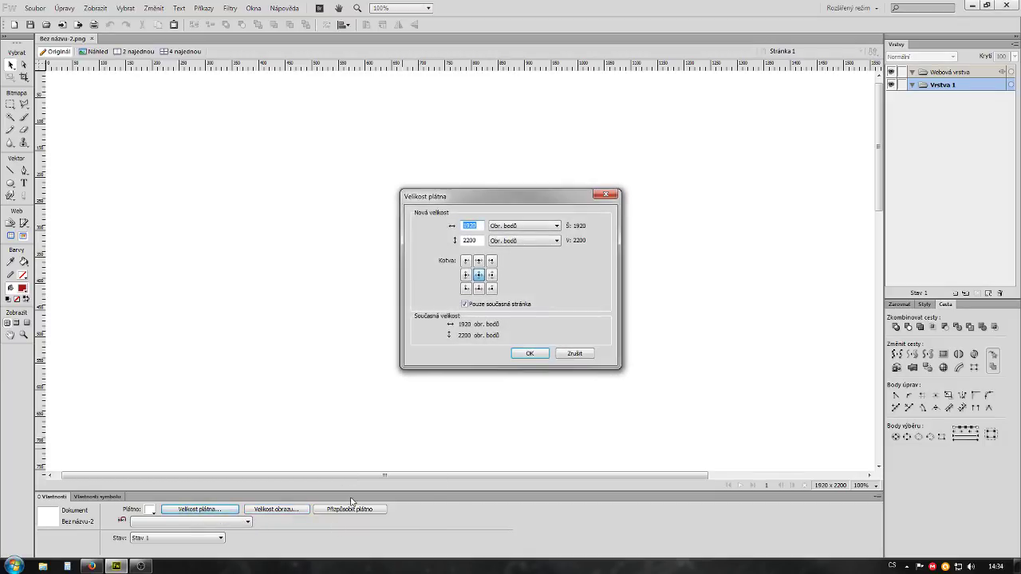
mouse_move(536, 199)
left_mouse_down()
mouse_move(569, 179)
mouse_move(533, 163)
left_mouse_up()
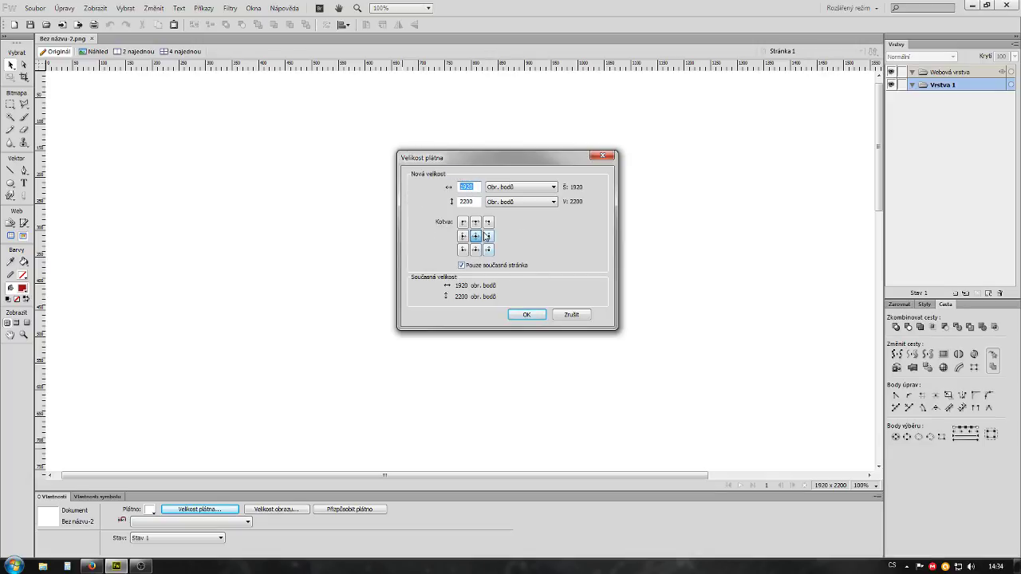
left_click(462, 237)
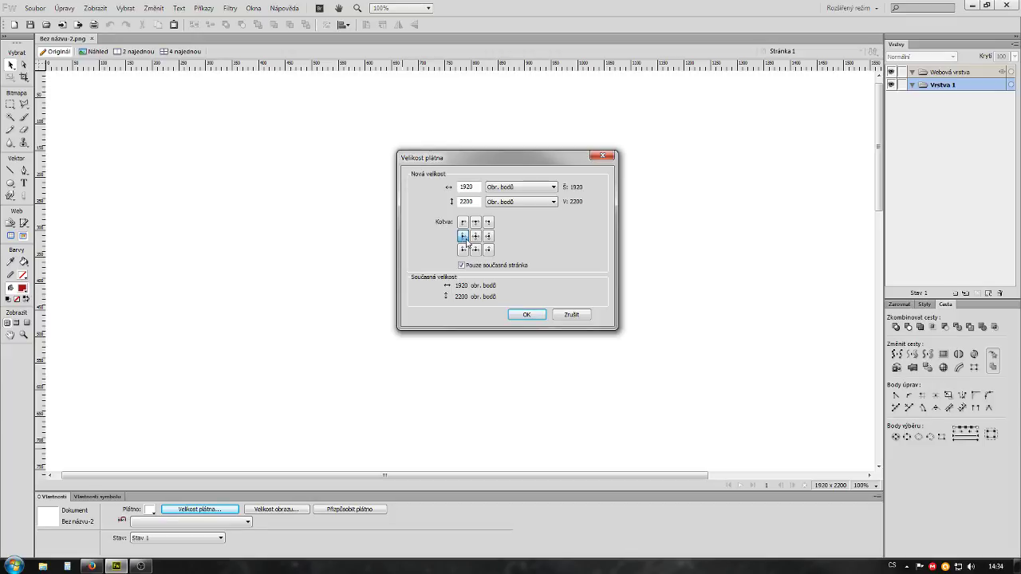
left_click(475, 236)
left_click(488, 236)
left_click(476, 224)
left_click(489, 249)
left_click(463, 237)
left_click(476, 223)
left_click(475, 250)
left_click(476, 222)
double_click(510, 202)
left_click(572, 316)
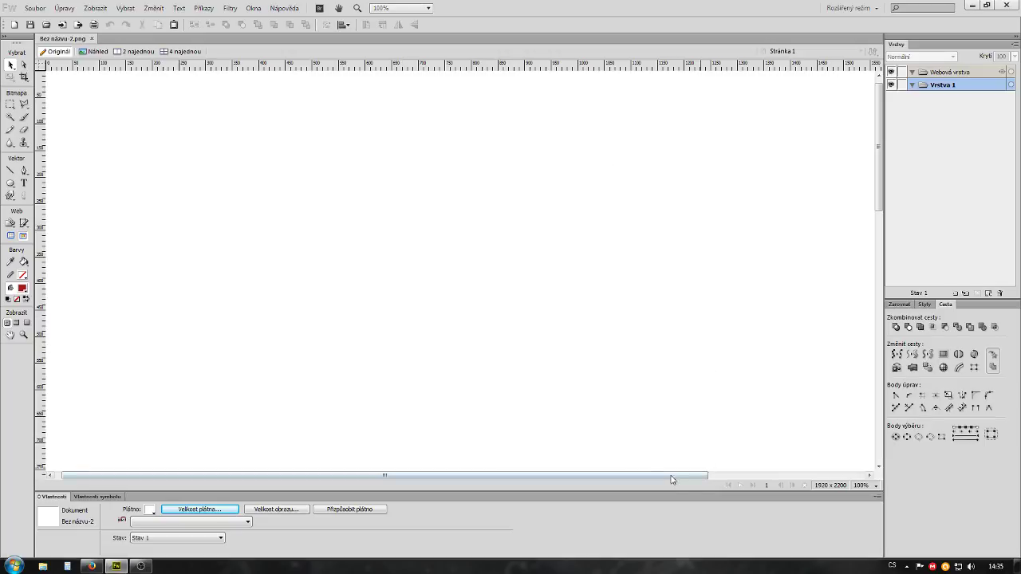
Make the canvas background purple and zoom out to 25%
left_click(150, 512)
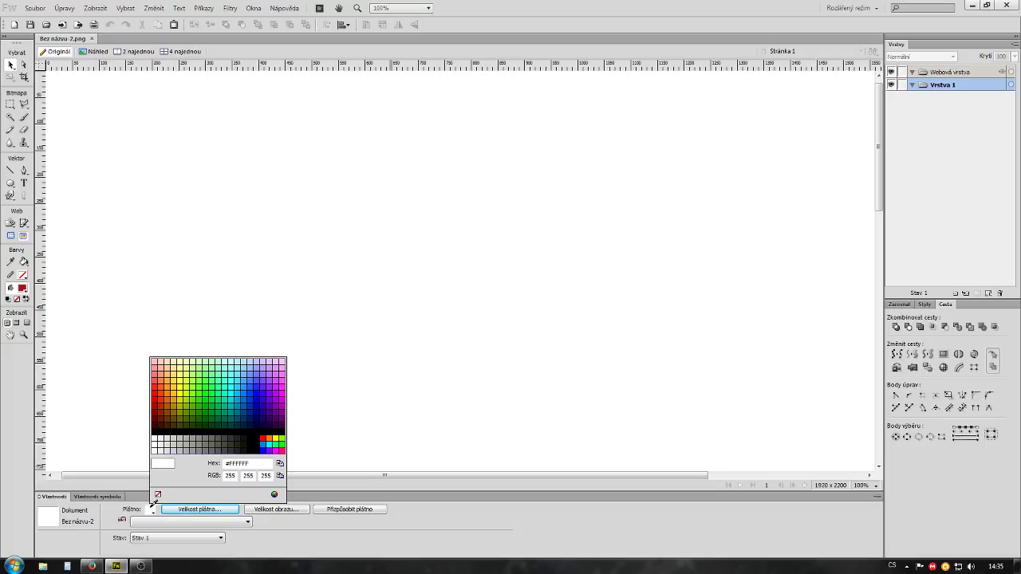
left_click(276, 375)
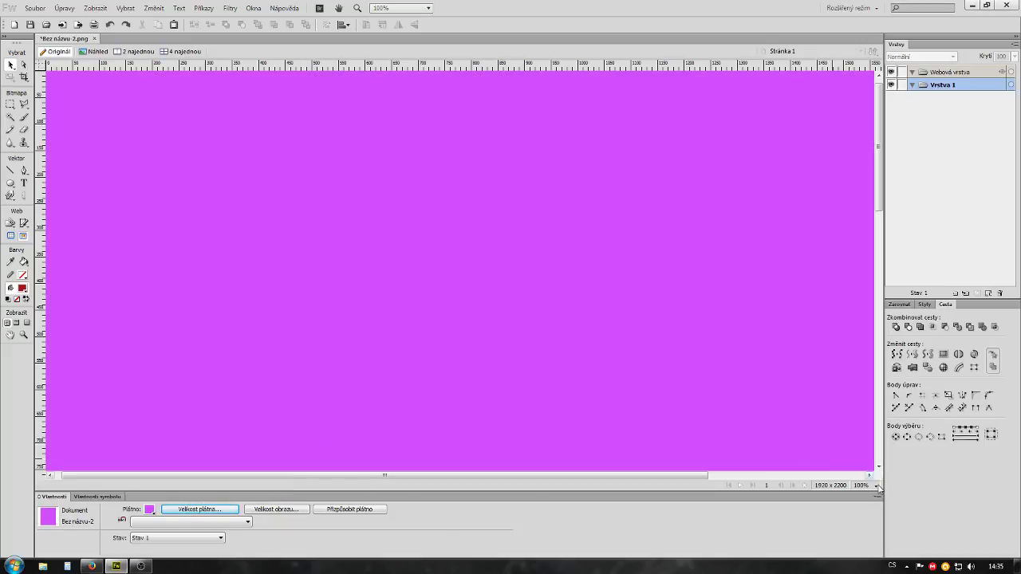
left_click(875, 485)
left_click(876, 345)
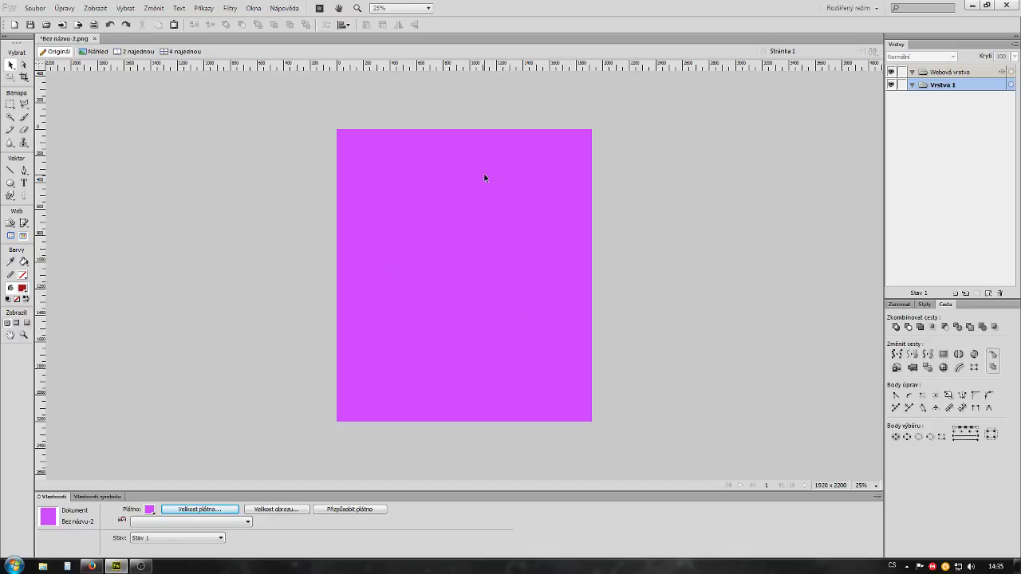
Set the canvas colour to none, then back to white, and begin renaming layer Vrstva 1
left_click(149, 509)
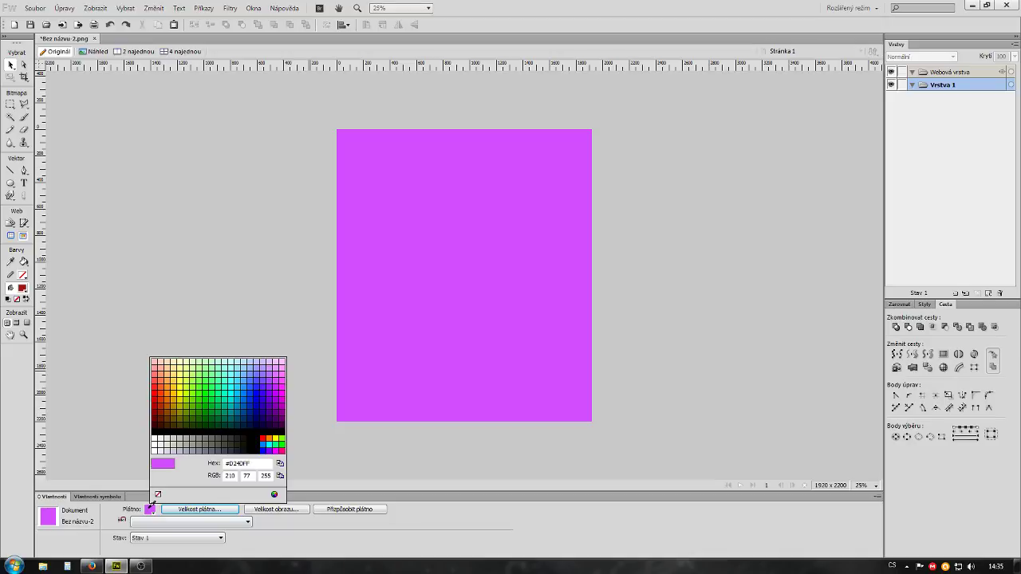
left_click(158, 494)
left_click(151, 511)
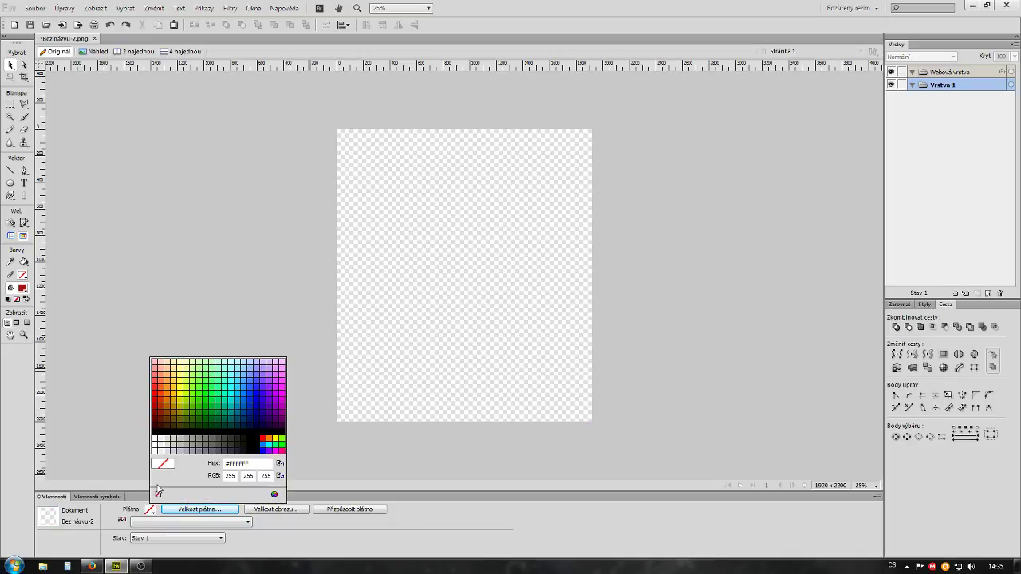
left_click(155, 439)
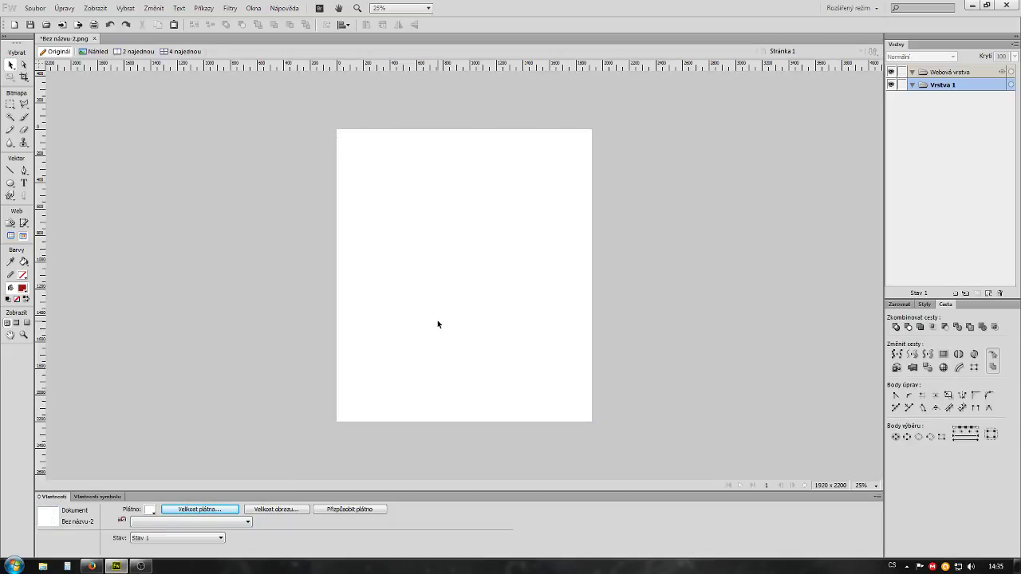
double_click(942, 85)
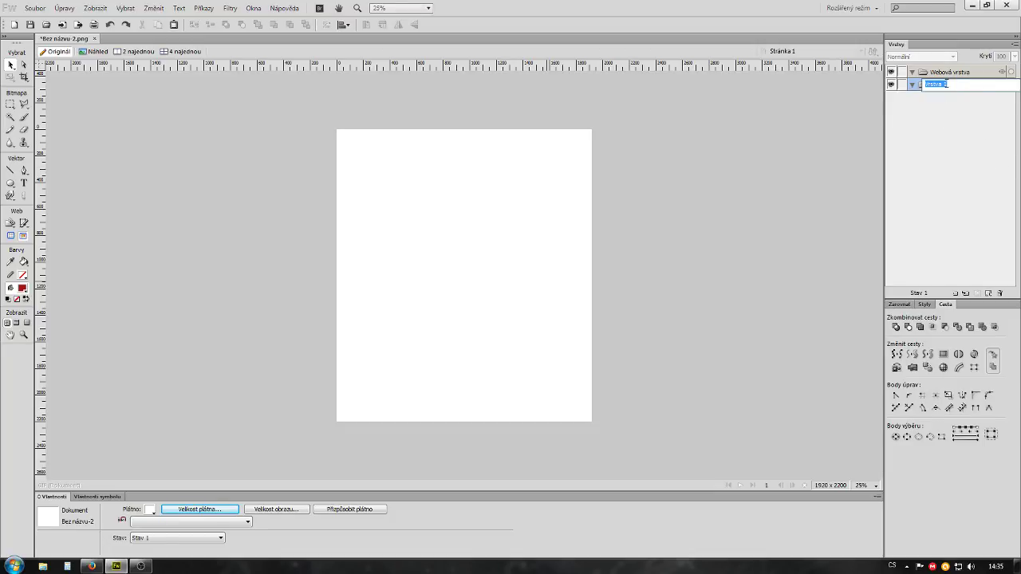
Rename the layer to bg and draw a red rectangle near the canvas top
type("bg")
key("Return")
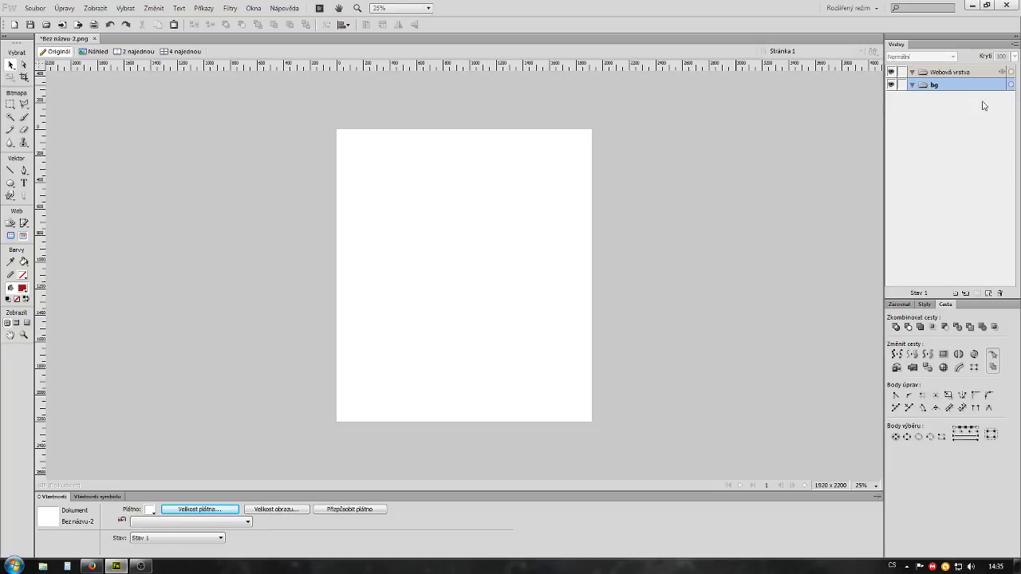
left_click_drag(10, 183, 56, 193)
left_click_drag(365, 165, 528, 205)
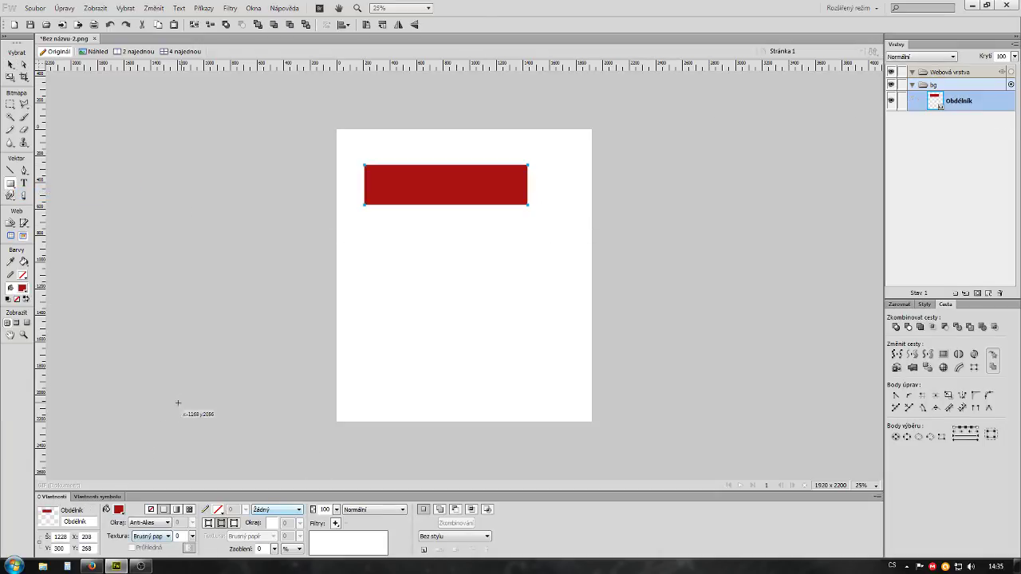
Size the rectangle to 1920 × 2200 px positioned at X 0, Y 0
double_click(68, 537)
type("1520")
double_click(60, 549)
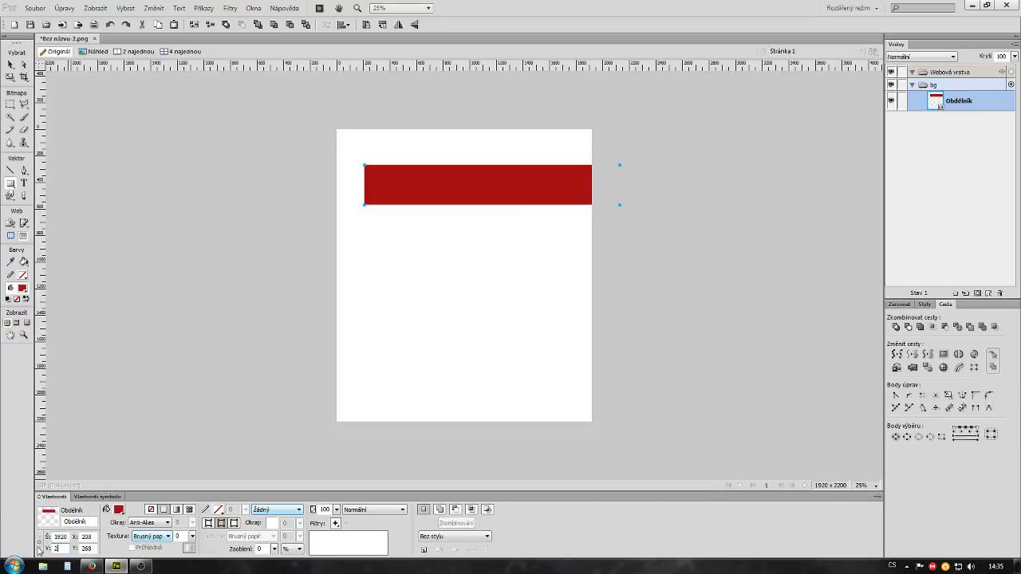
type("2200")
key("Tab")
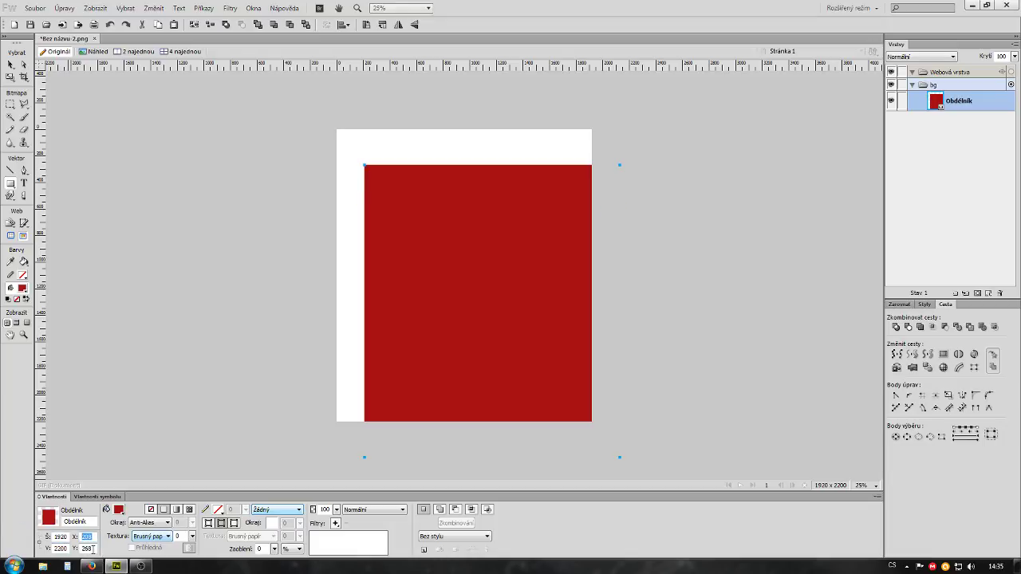
type("0")
key("Tab")
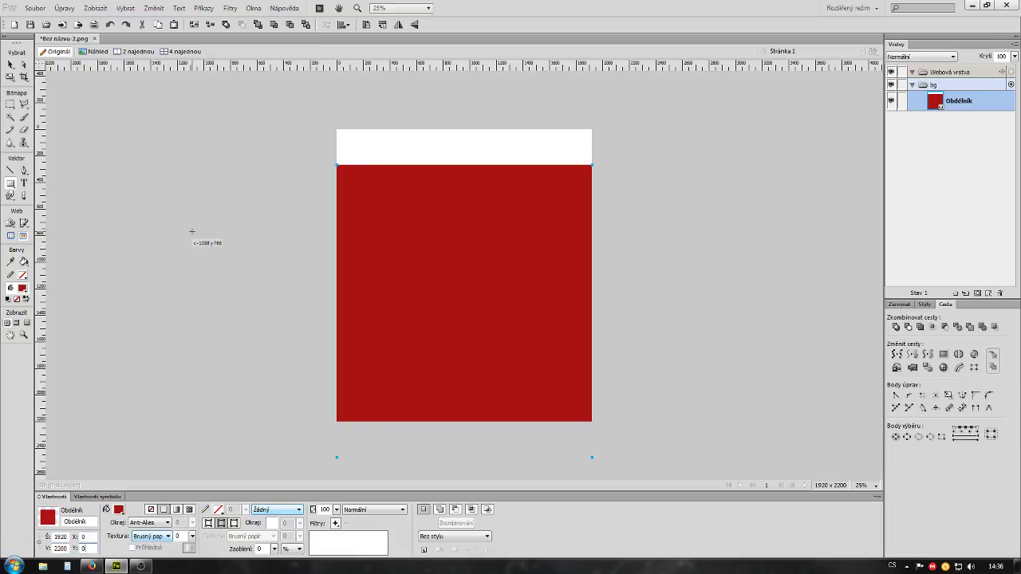
key("Return")
key("v")
left_click(155, 199)
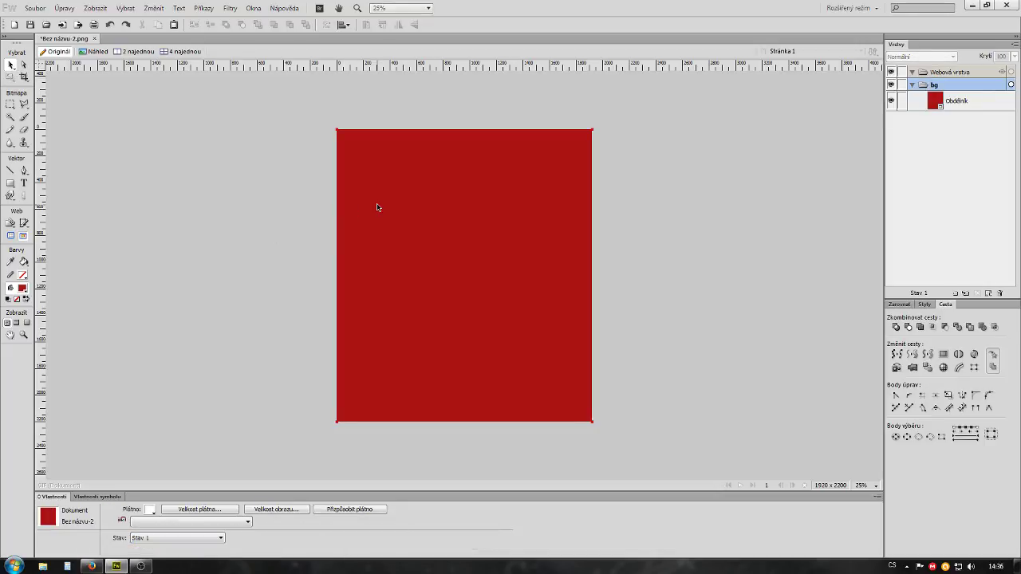
left_click(378, 207)
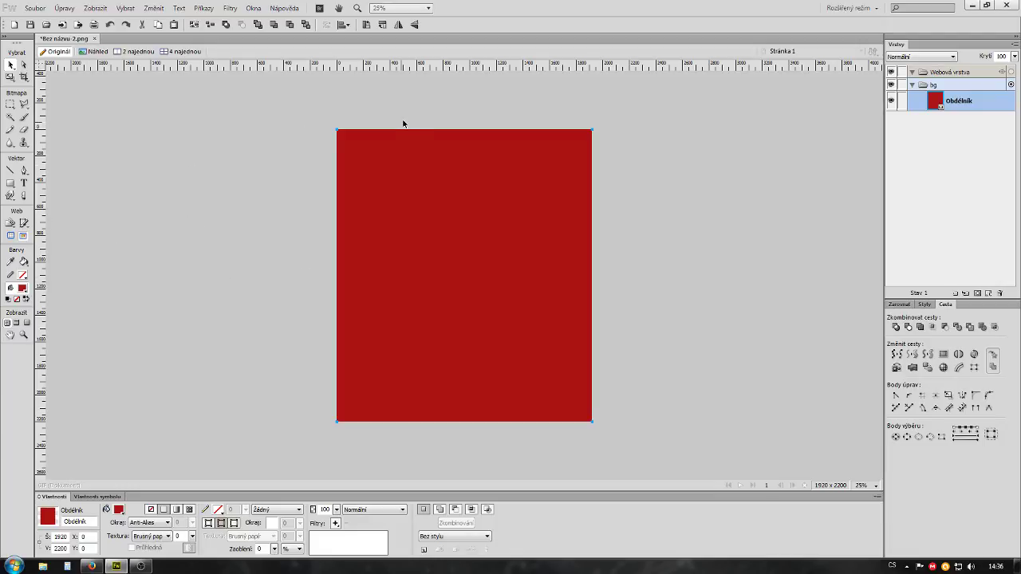
Add a horizontal guide and a vertical column guide, nudging the rectangle's edges
left_click_drag(432, 67, 434, 67)
left_click_drag(441, 130, 441, 129)
left_click_drag(442, 129, 441, 129)
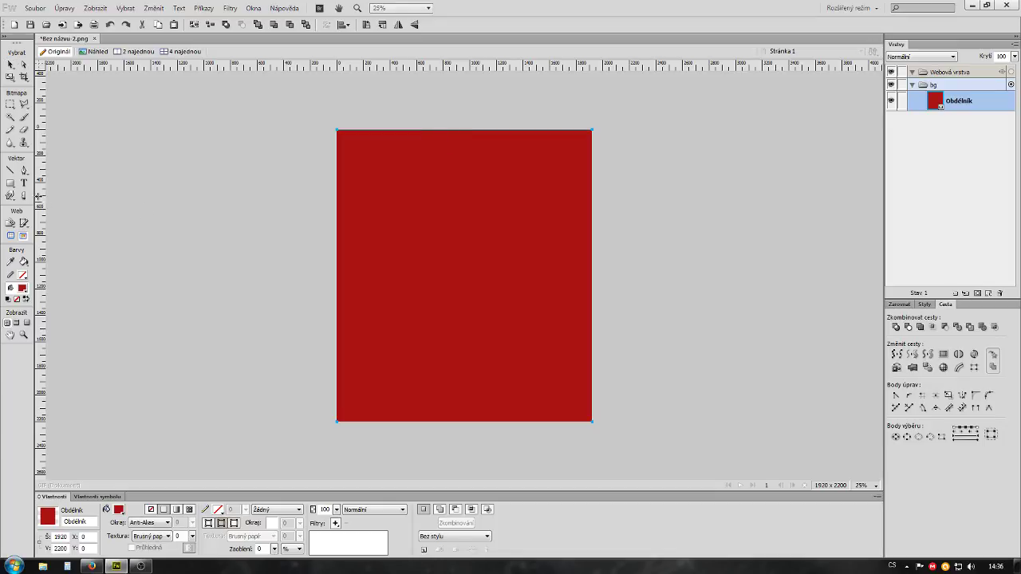
left_click_drag(336, 327, 337, 328)
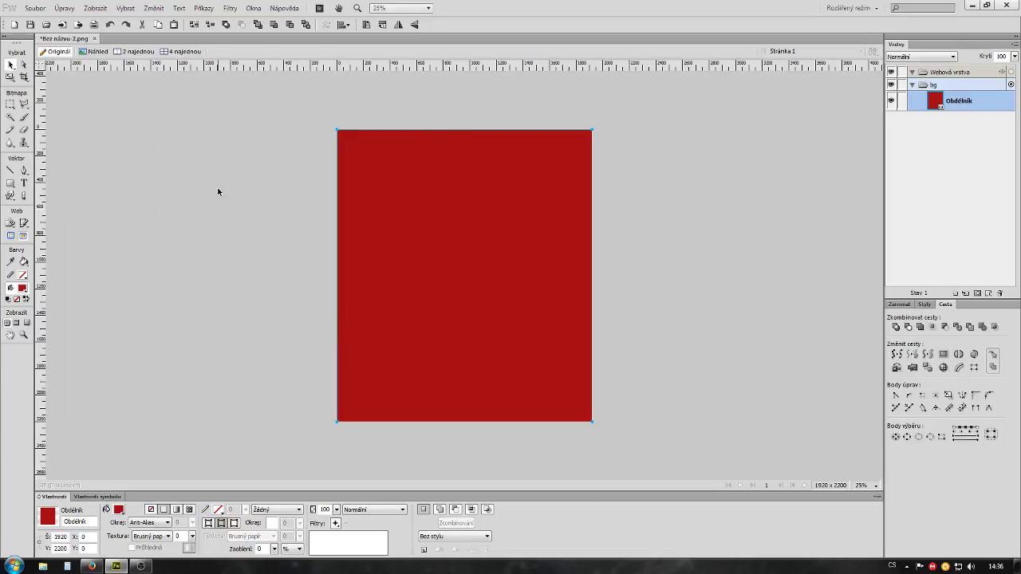
mouse_move(42, 201)
left_mouse_down()
mouse_move(326, 232)
mouse_move(591, 337)
left_mouse_up()
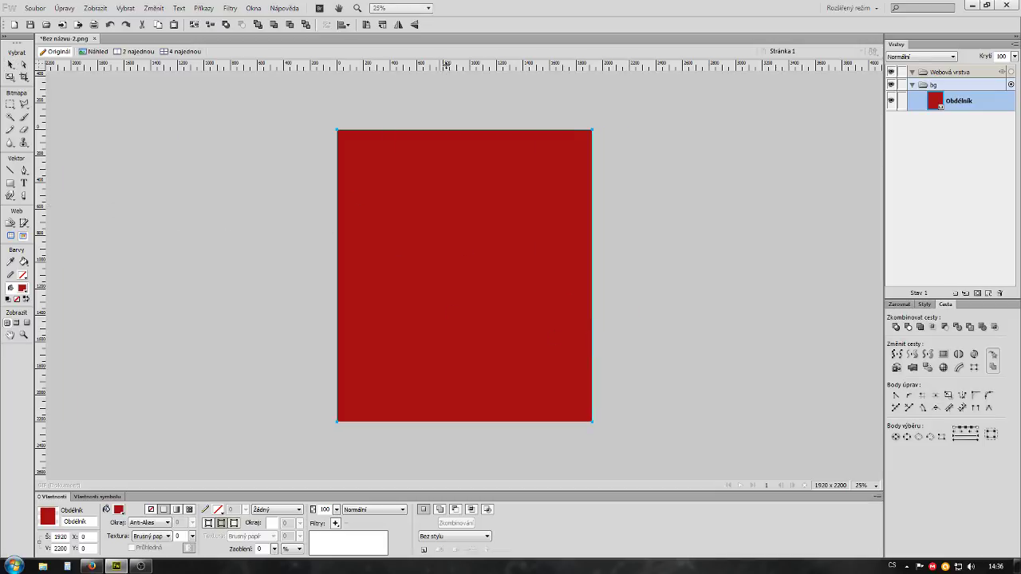
Place a horizontal guide at exactly 2200 px along the canvas bottom
left_click_drag(447, 70, 516, 420)
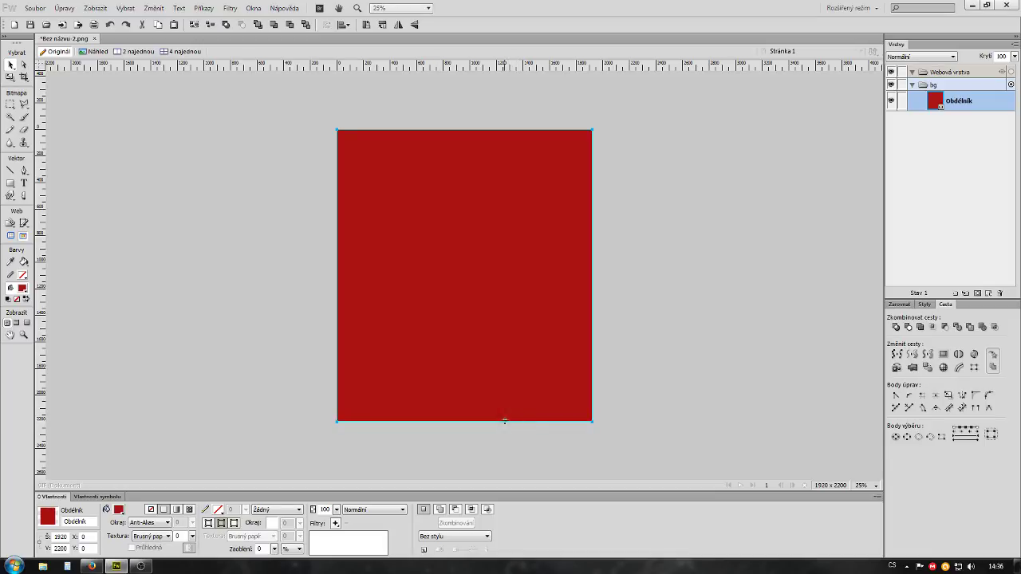
double_click(499, 419)
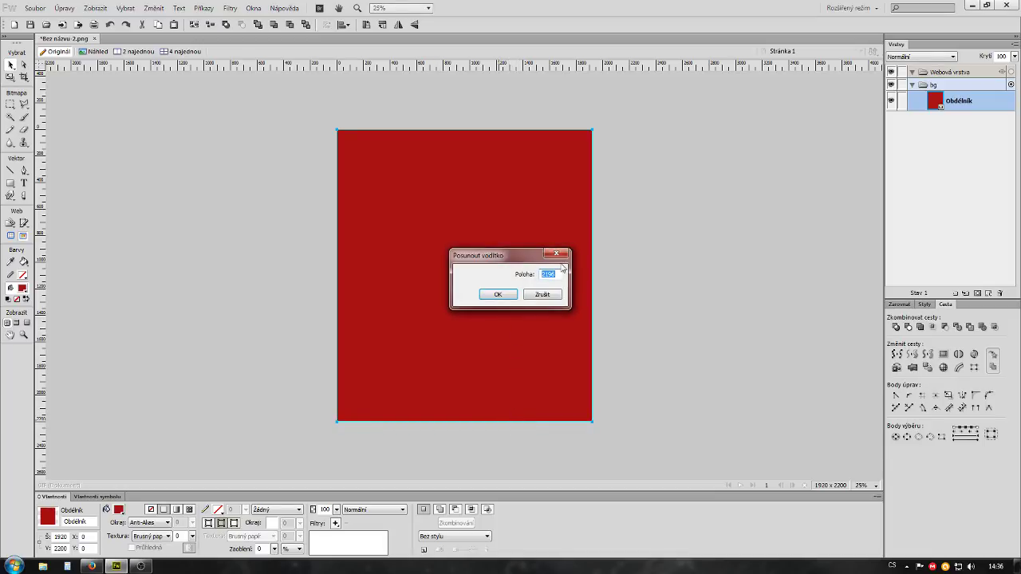
type("220")
type("00")
key("BackSpace")
key("BackSpace")
key("BackSpace")
type("0")
type("00")
left_click(501, 295)
left_click(693, 368)
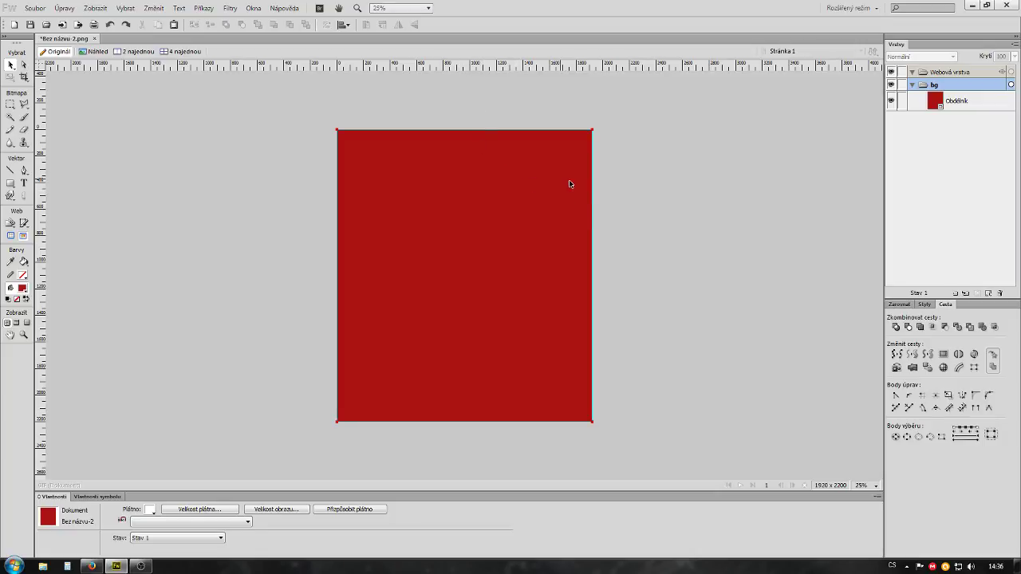
Add a horizontal guide at exactly 100 px from the top
left_click_drag(487, 64, 496, 144)
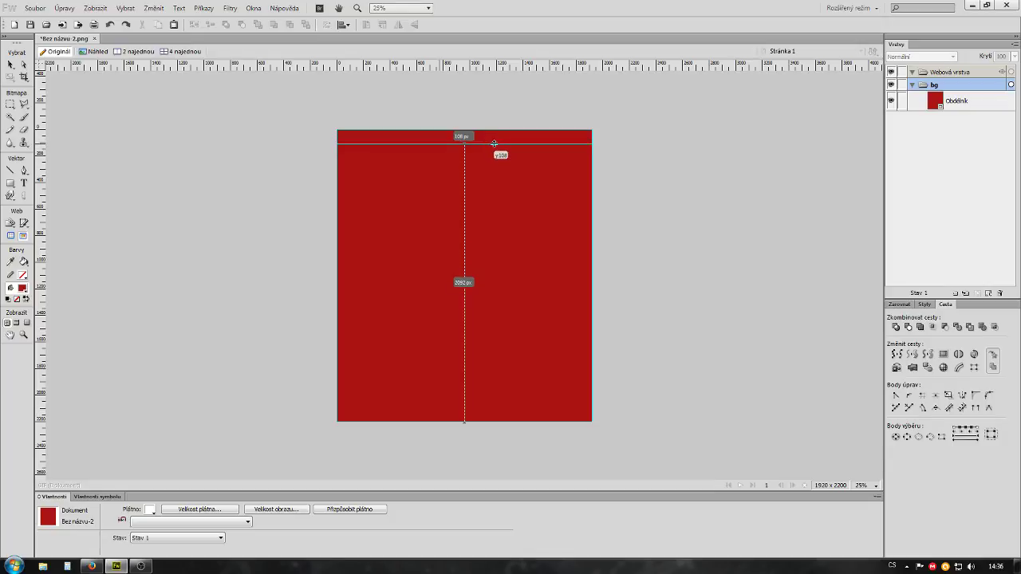
double_click(495, 145)
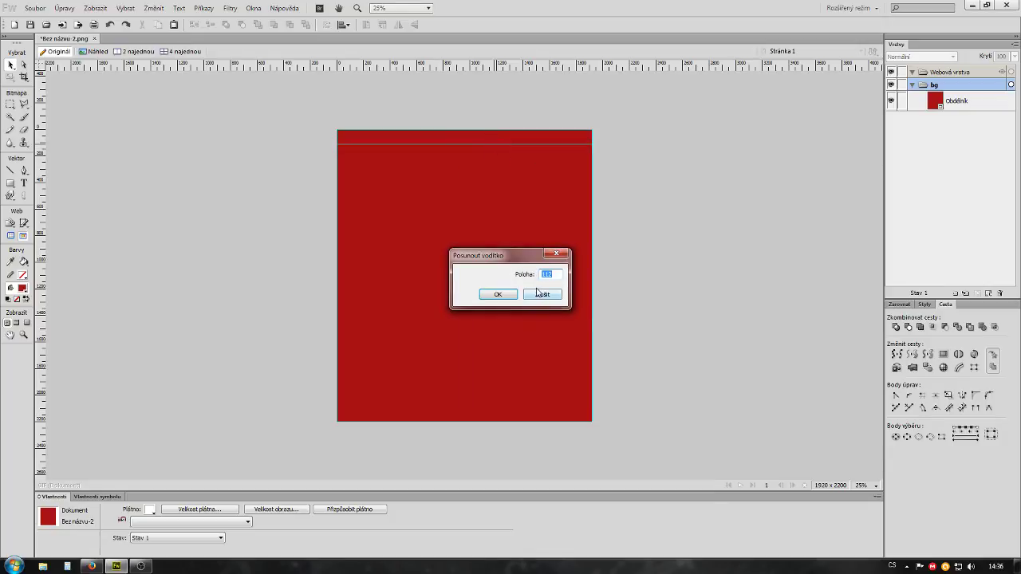
type("100")
left_click(497, 294)
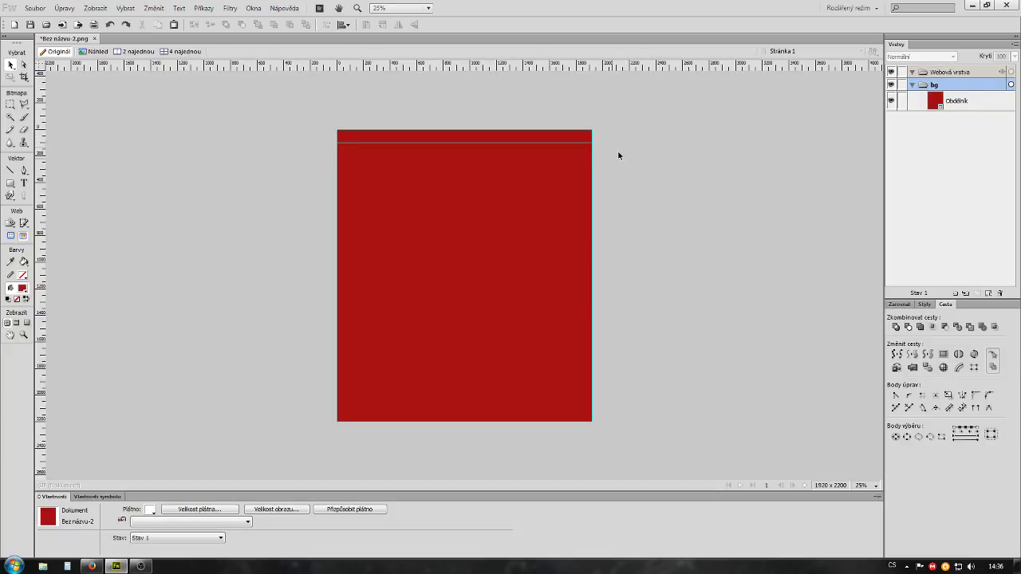
Fill the background rectangle white and zoom the view to 100%
left_click(415, 244)
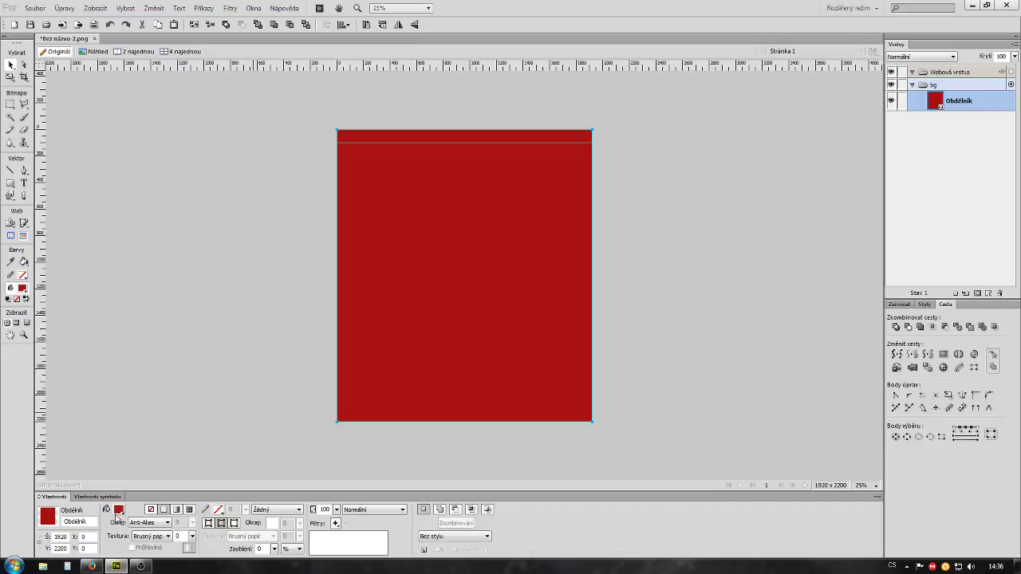
left_click(119, 510)
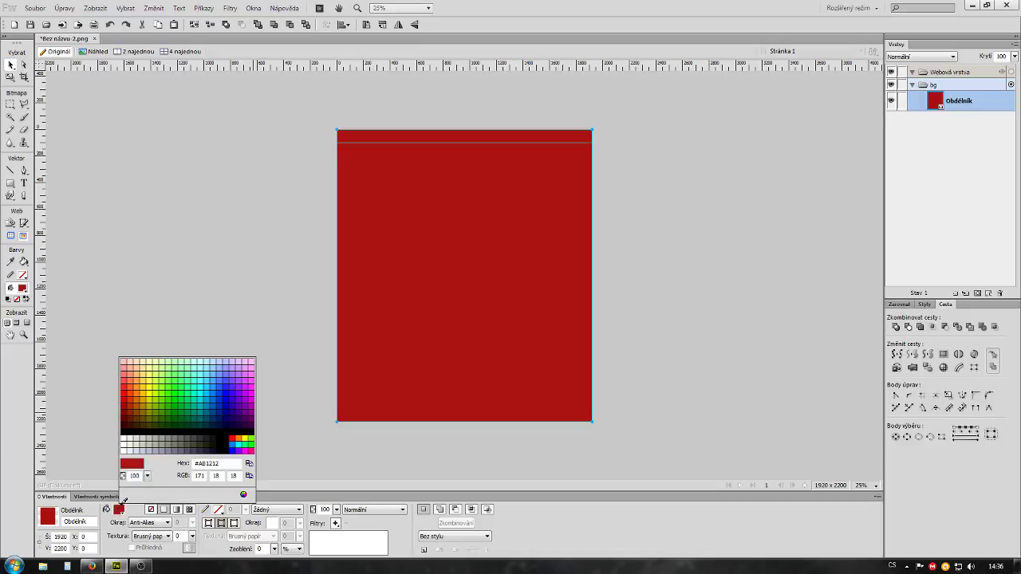
left_click(124, 437)
left_click(239, 285)
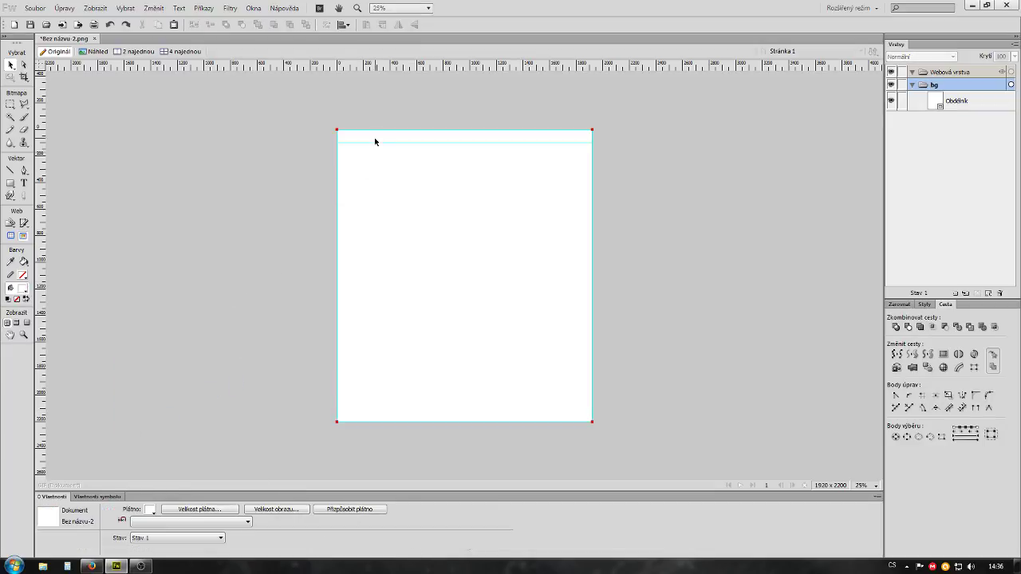
left_click(876, 485)
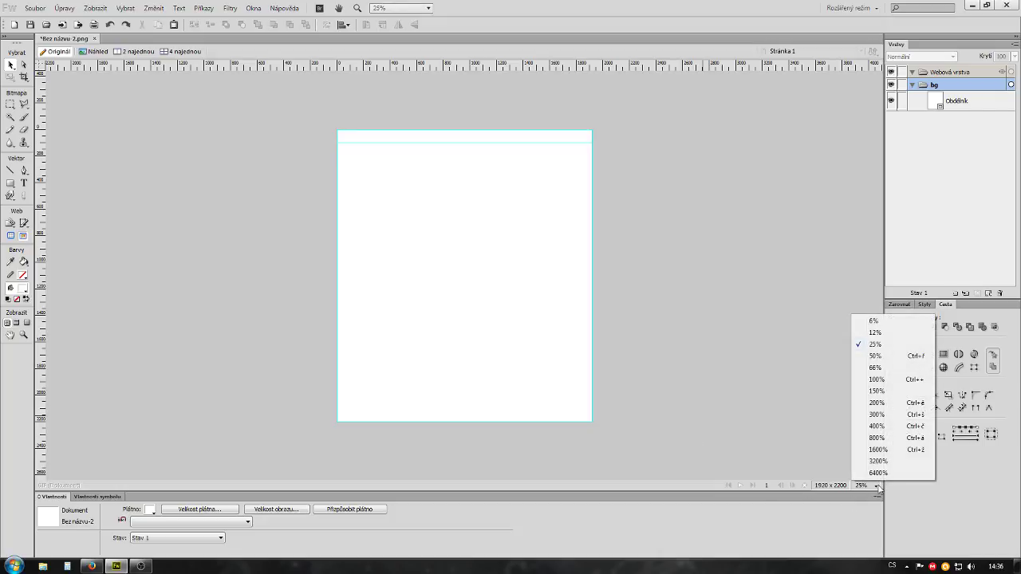
left_click(877, 379)
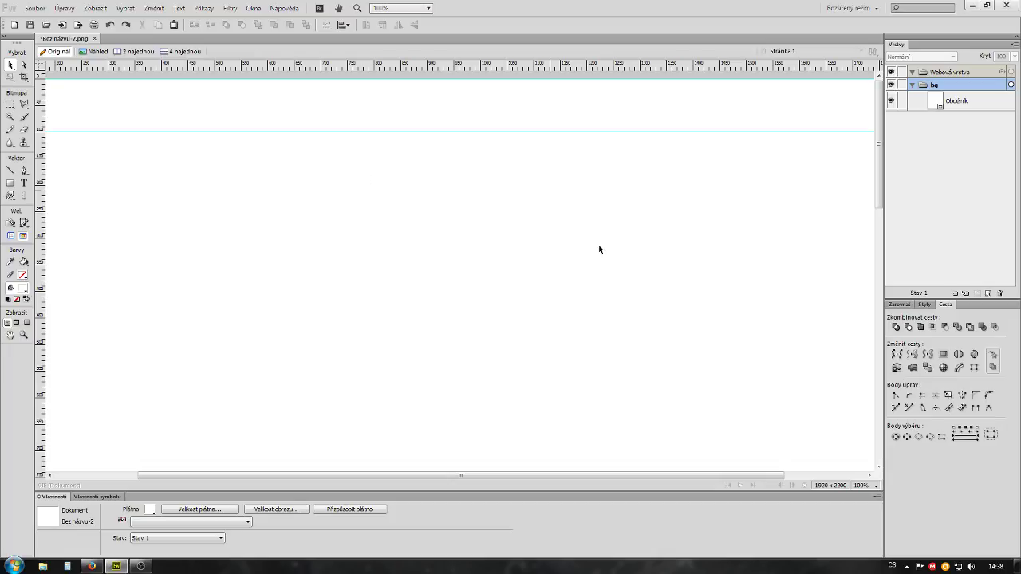
Open the zoom level list in the status bar
left_click(876, 486)
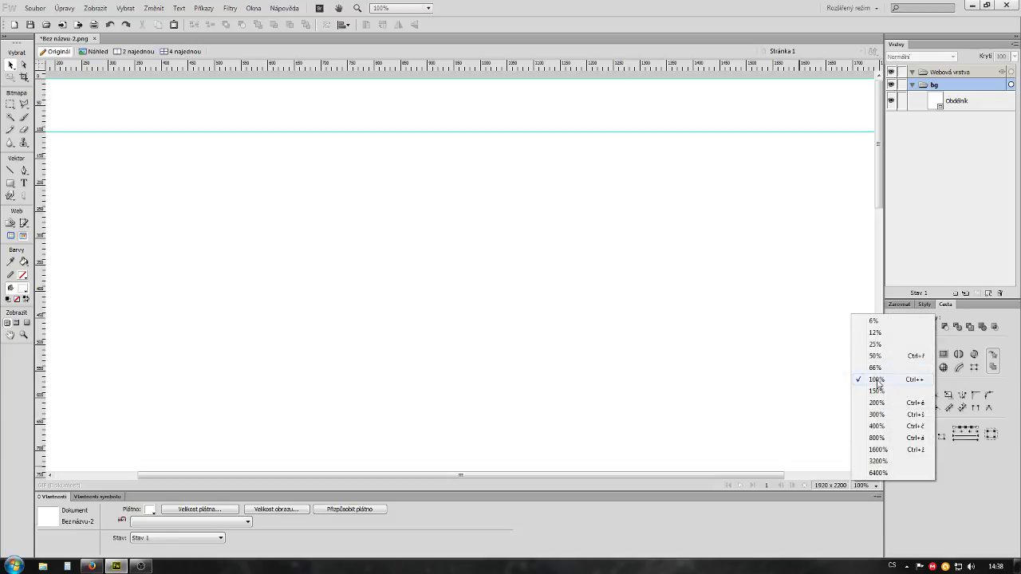
Zoom to 66% and fill the full-canvas bg rectangle light grey
left_click(875, 368)
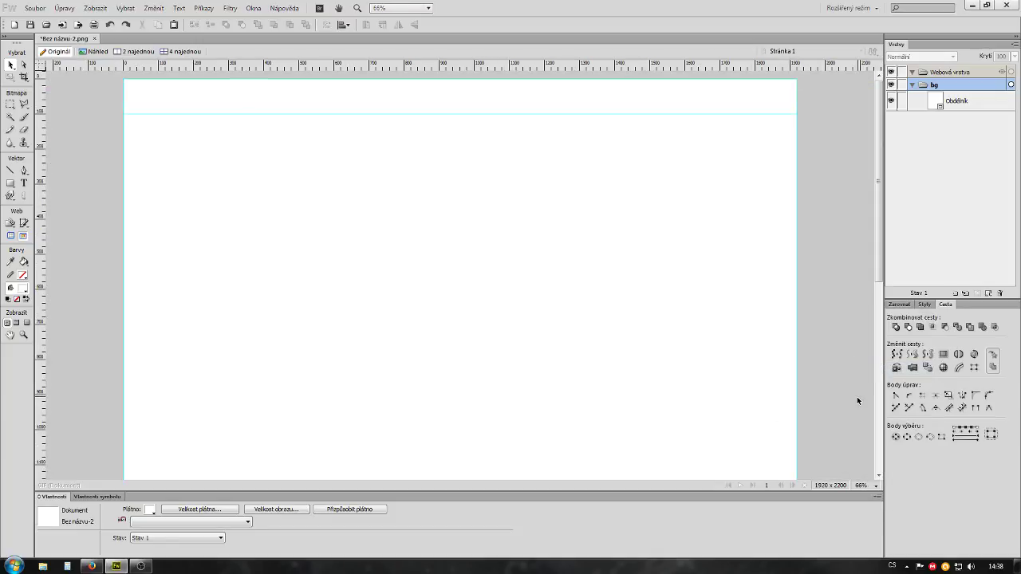
left_click(170, 321)
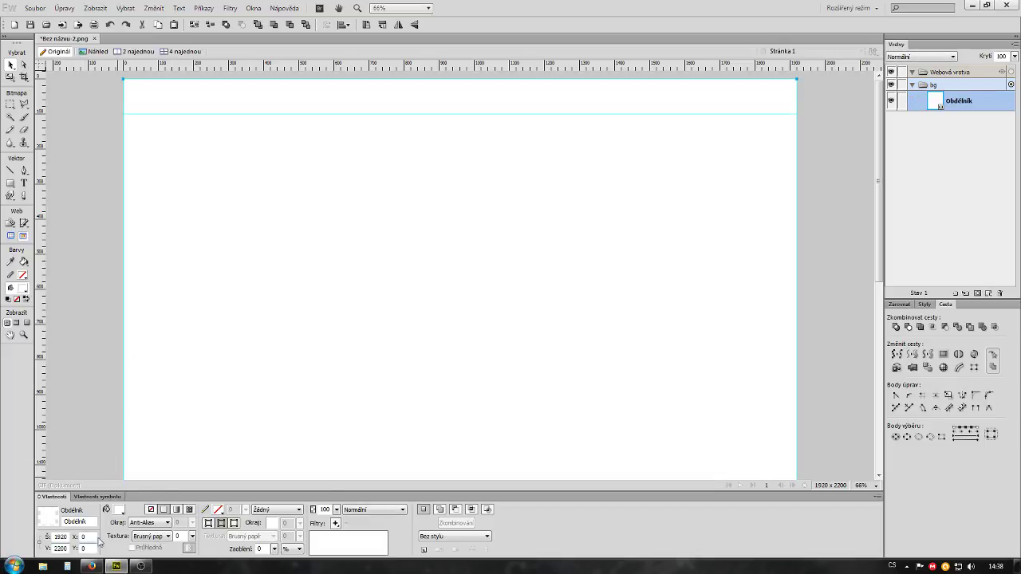
left_click(119, 510)
left_click(128, 437)
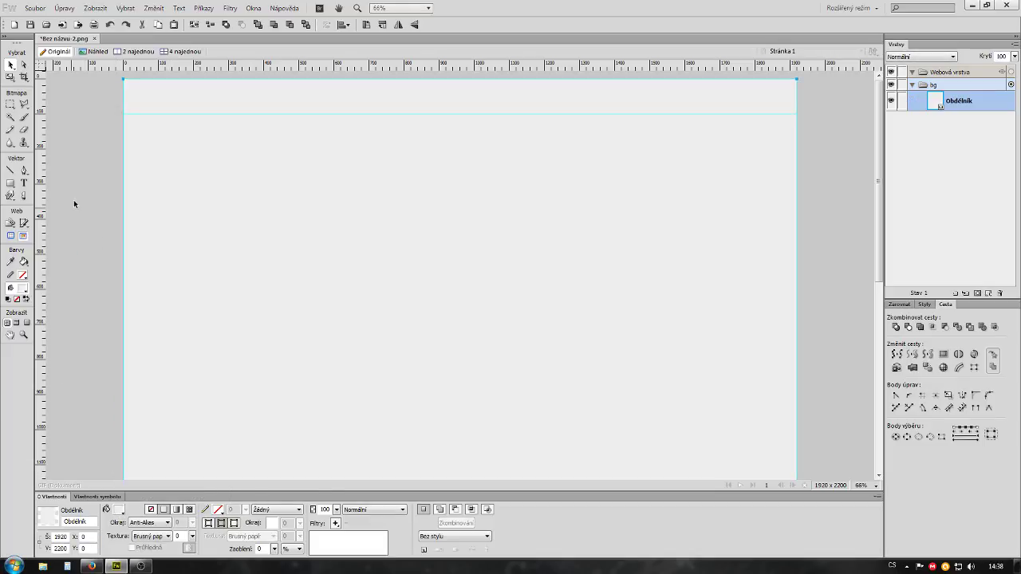
left_click(75, 196)
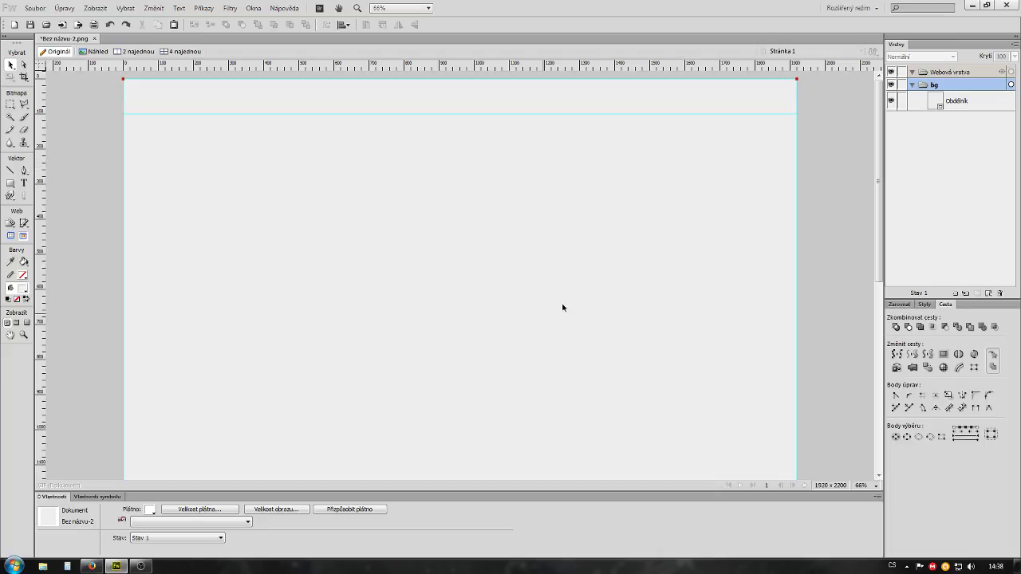
Place a vertical guide at exactly 960 px and reselect the background rectangle's fill
left_click_drag(44, 200, 281, 243)
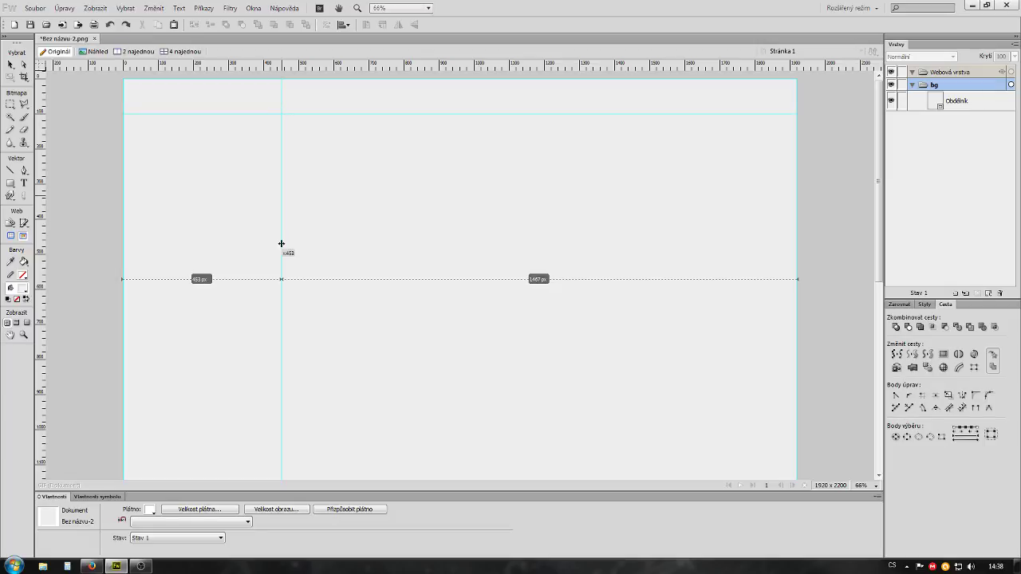
left_click_drag(281, 243, 266, 244)
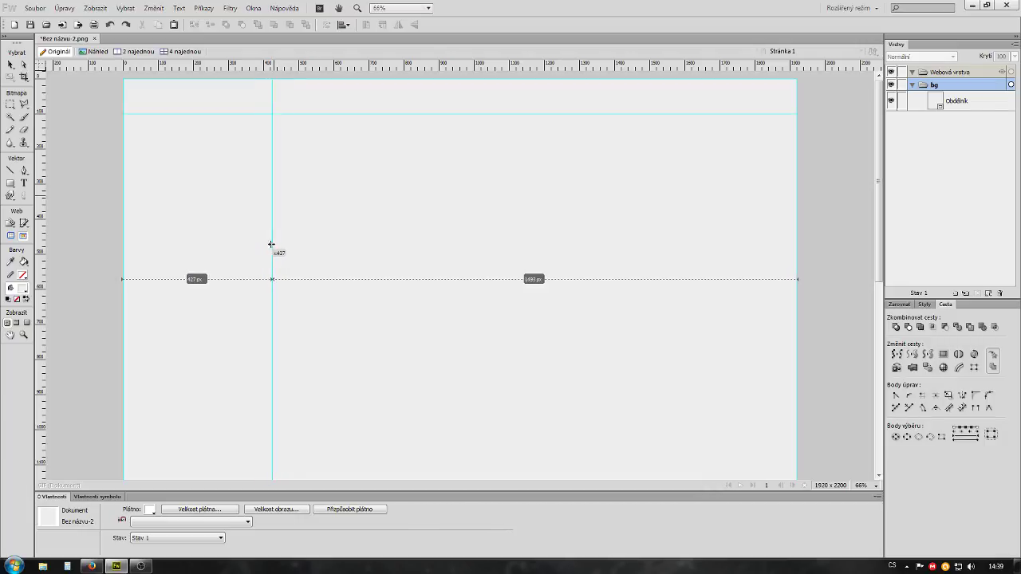
left_click_drag(266, 243, 466, 235)
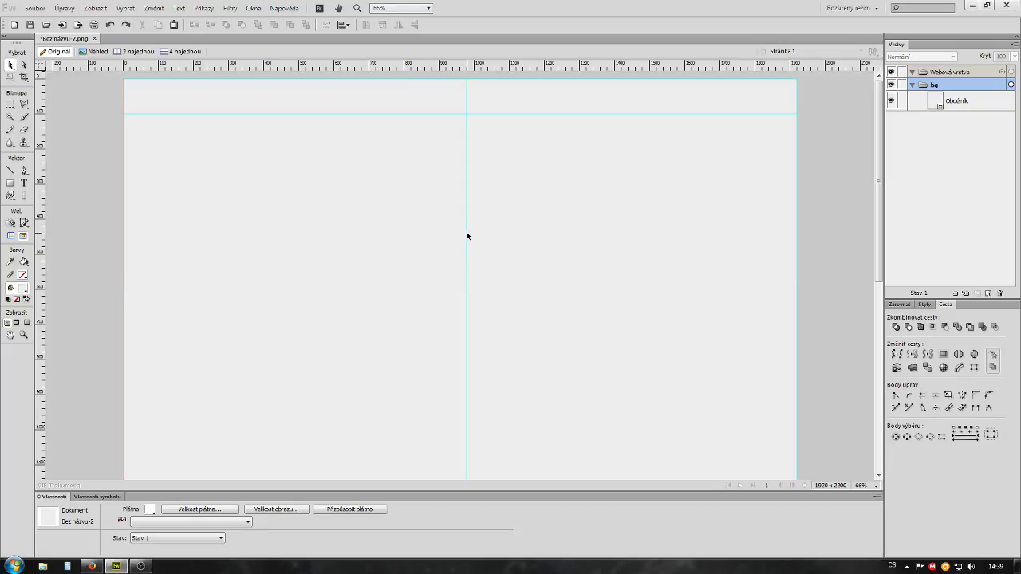
double_click(468, 237)
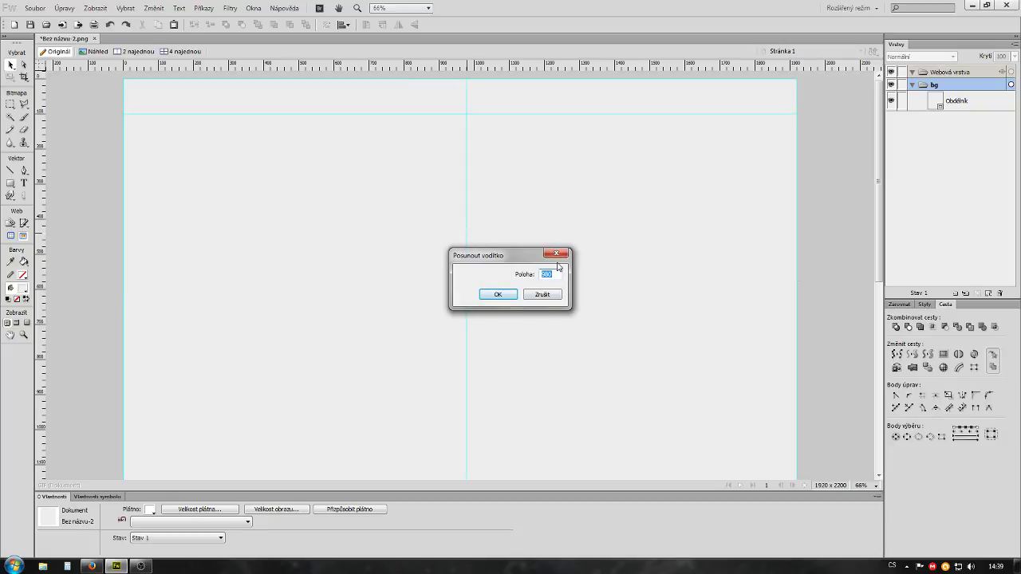
type("960")
left_click(497, 295)
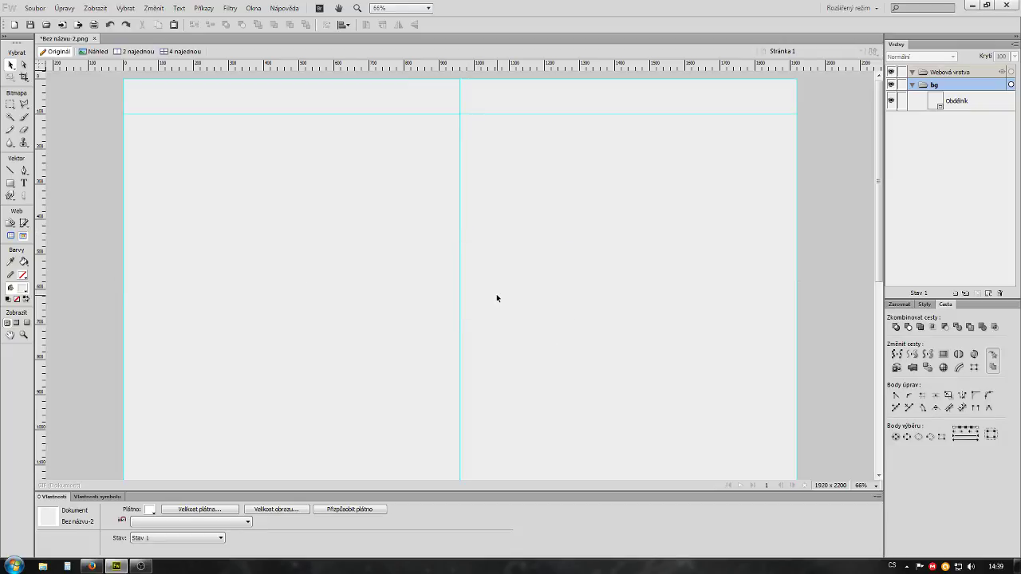
left_click(154, 171)
left_click(118, 510)
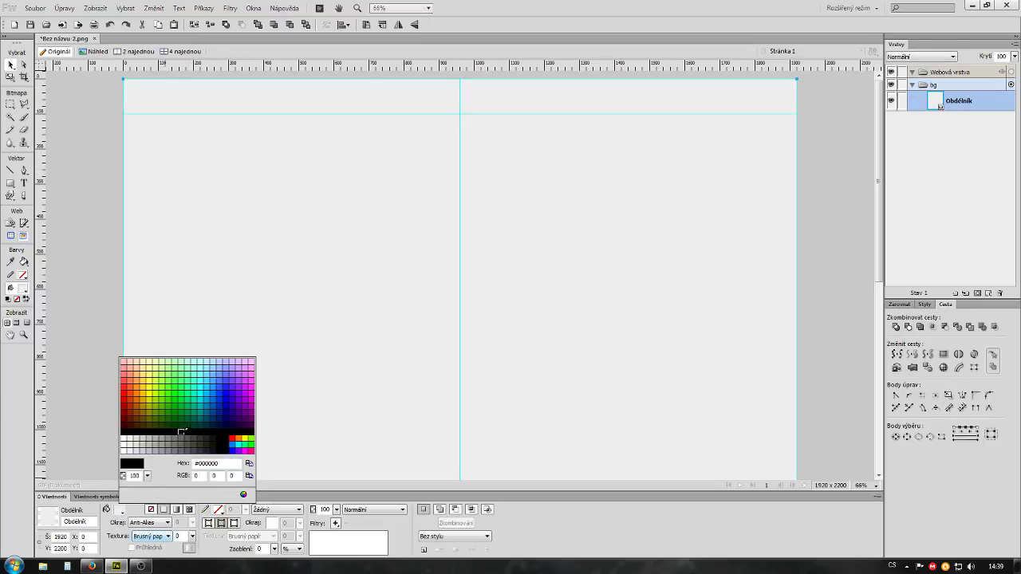
Fill the background rectangle dark grey #333333 after briefly trying light lavender
left_click(138, 443)
left_click(119, 510)
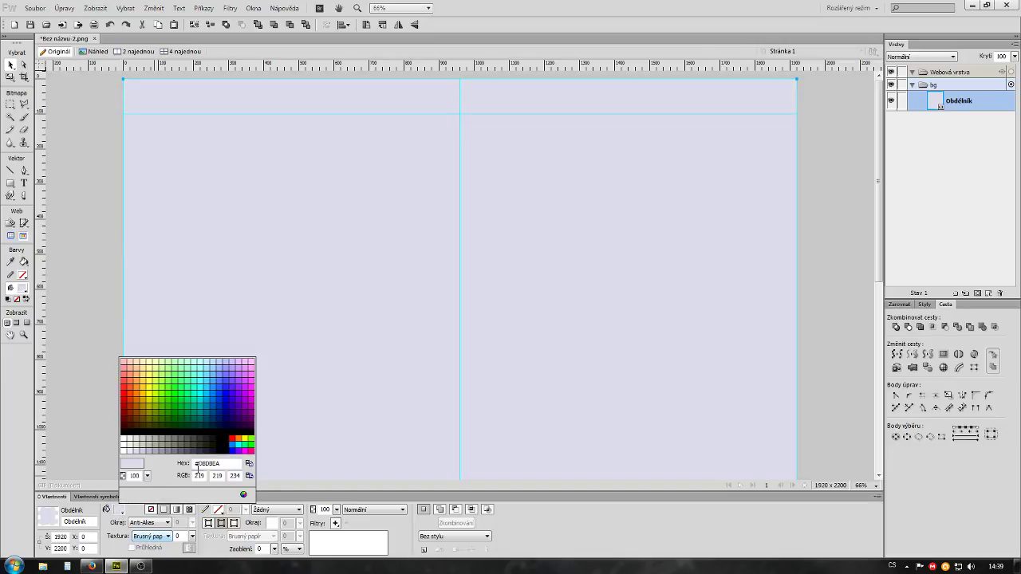
left_click(201, 436)
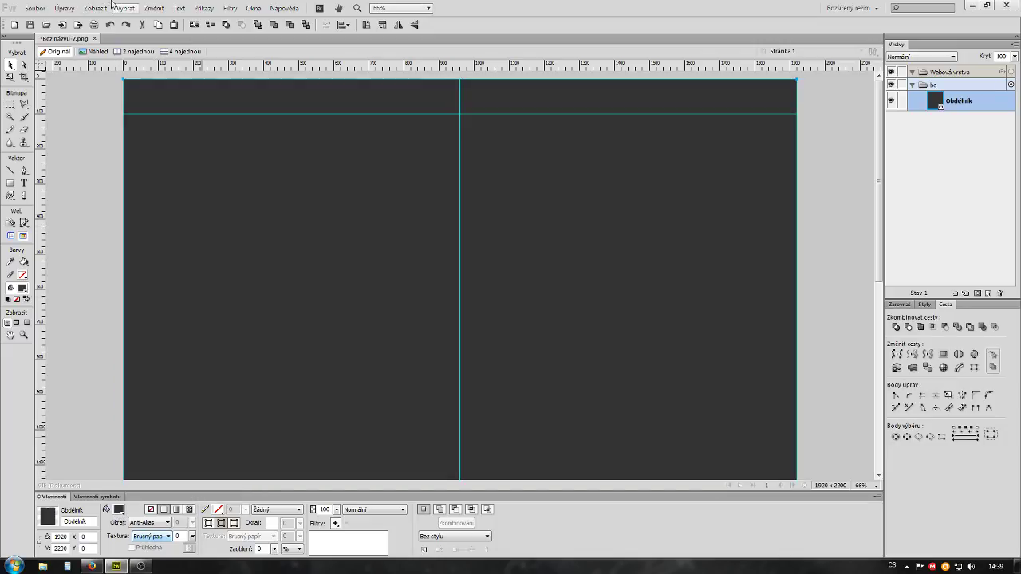
left_click(90, 118)
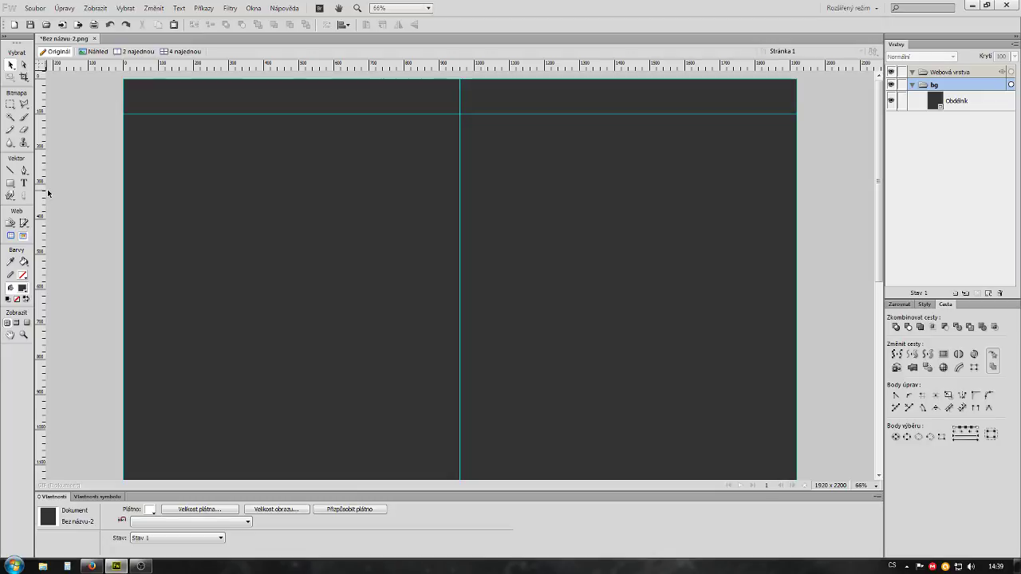
Add a vertical guide in the left half and set its exact position in the Move Guide dialog
left_click_drag(42, 226, 254, 294)
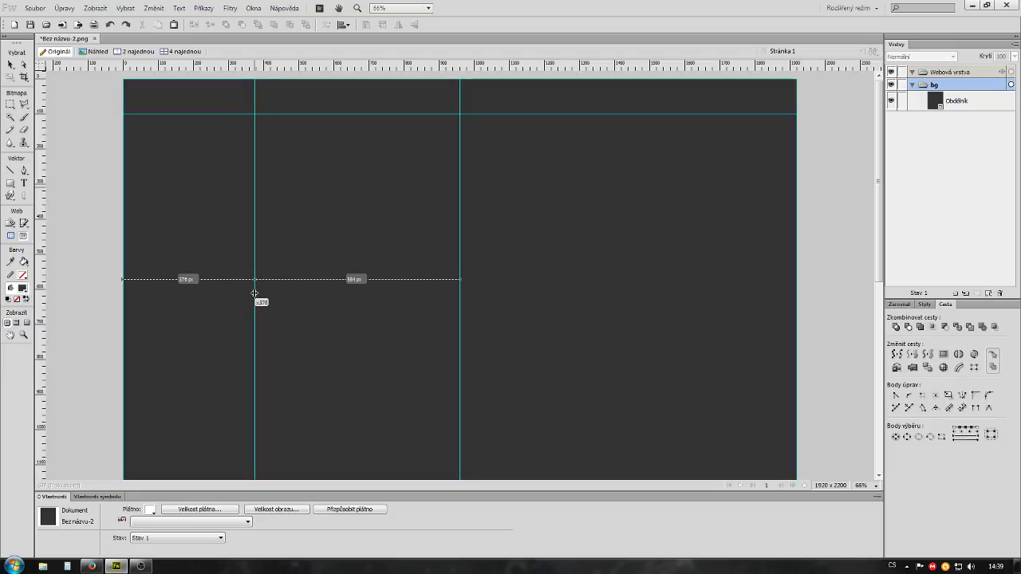
left_click_drag(255, 294, 253, 294)
left_click_drag(254, 293, 254, 292)
double_click(255, 292)
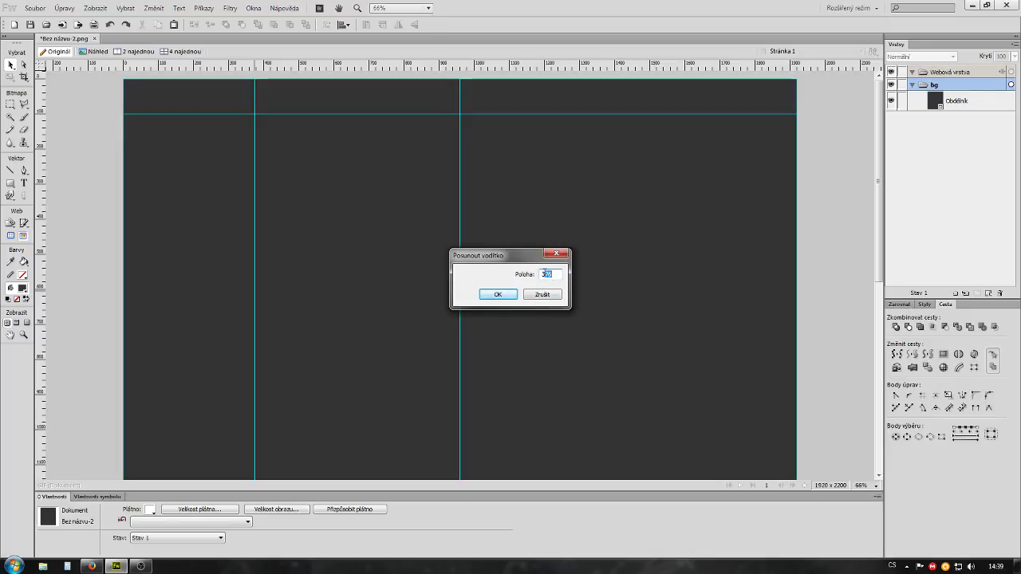
type("3775")
key("BackSpace")
key("BackSpace")
key("Return")
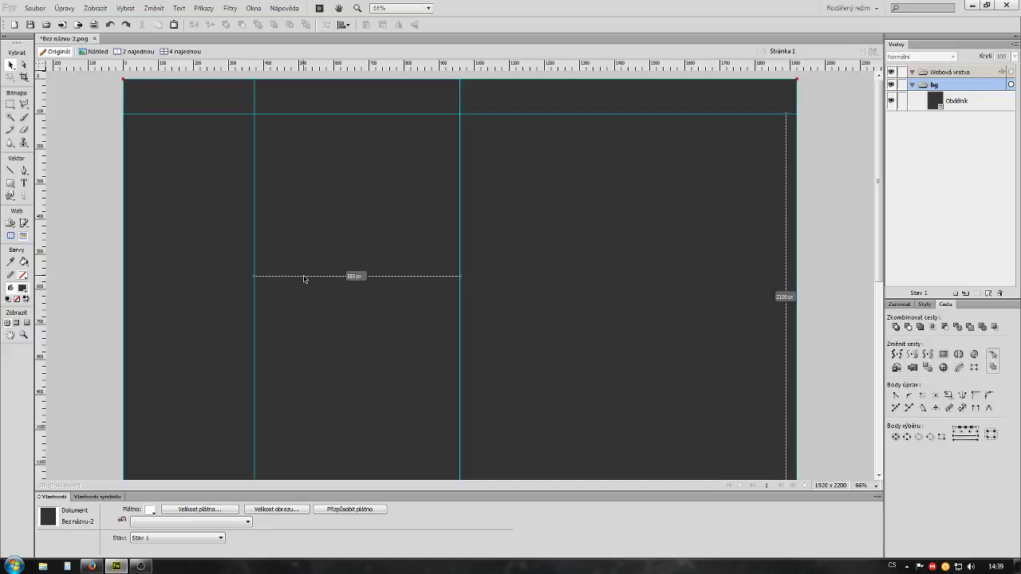
Add a second vertical guide further right, then zoom out to 25% to see the whole page
left_click_drag(41, 234, 636, 314)
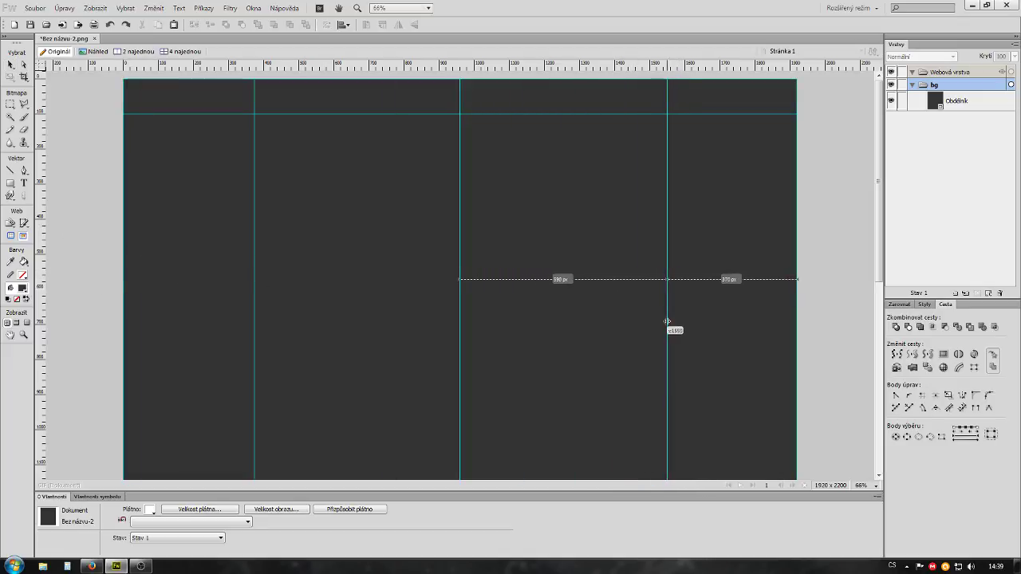
left_click_drag(636, 314, 665, 322)
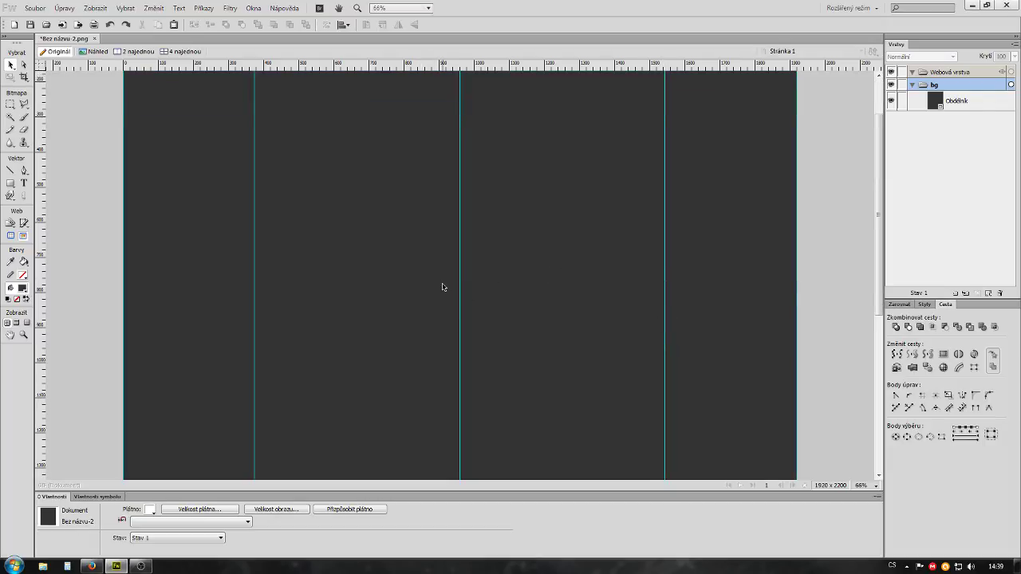
scroll(159, 159, "down", 5)
left_click(871, 486)
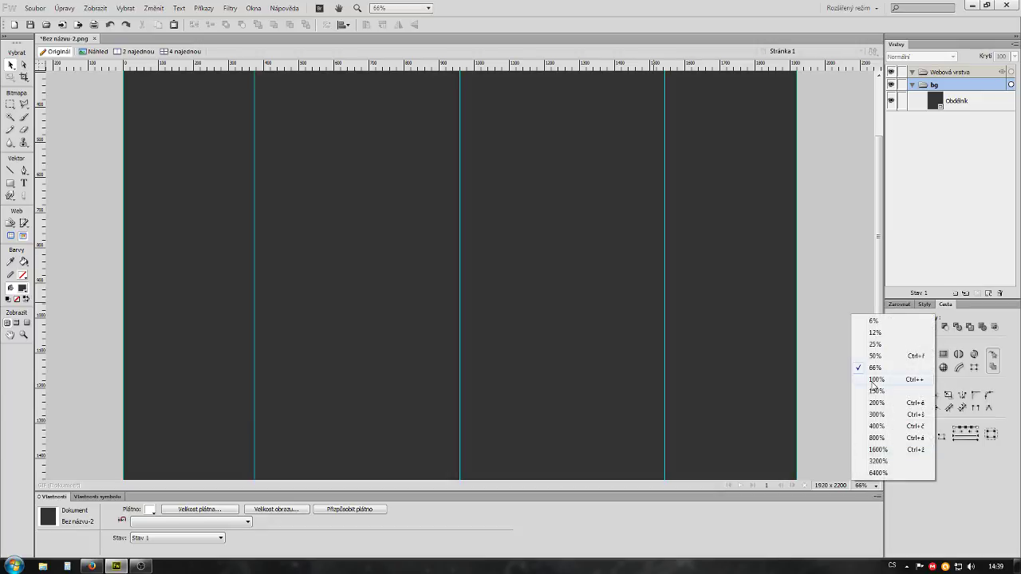
left_click(875, 357)
scroll(583, 285, "up", 2)
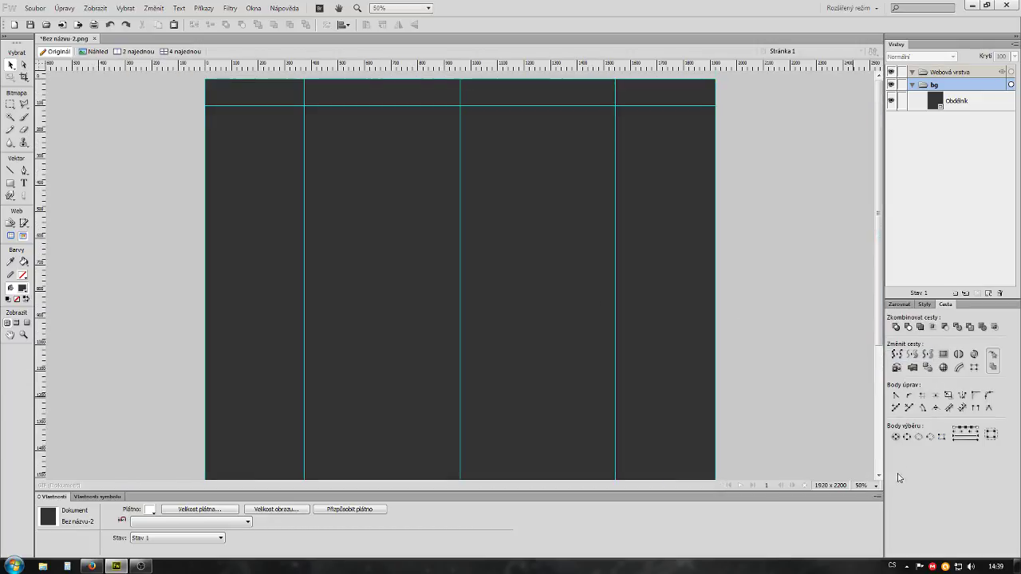
left_click(875, 486)
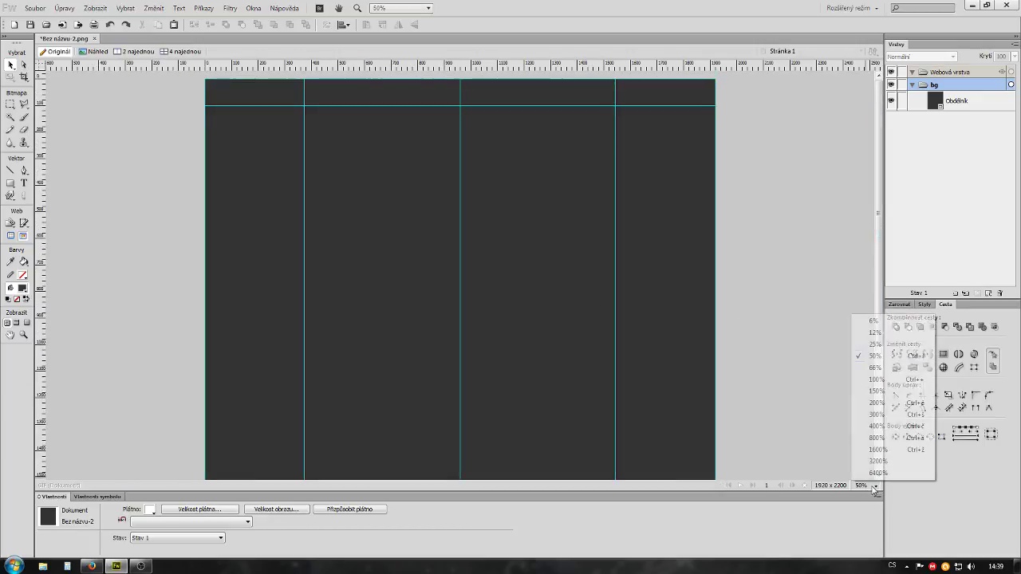
left_click(877, 344)
Draw an olive-yellow rectangle spanning the two middle columns
left_click(10, 183)
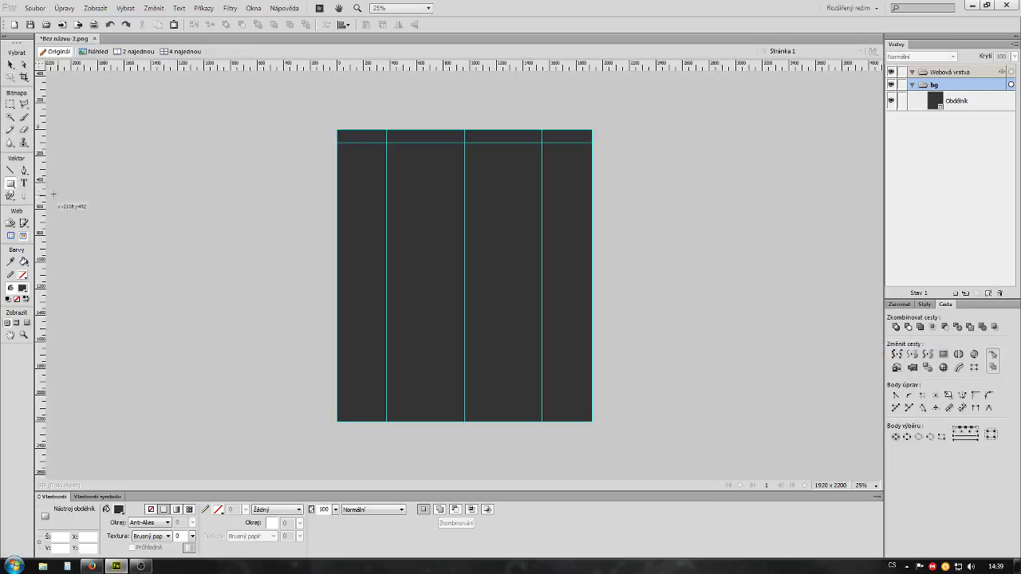
mouse_move(386, 143)
left_mouse_down()
mouse_move(539, 351)
mouse_move(543, 420)
left_mouse_up()
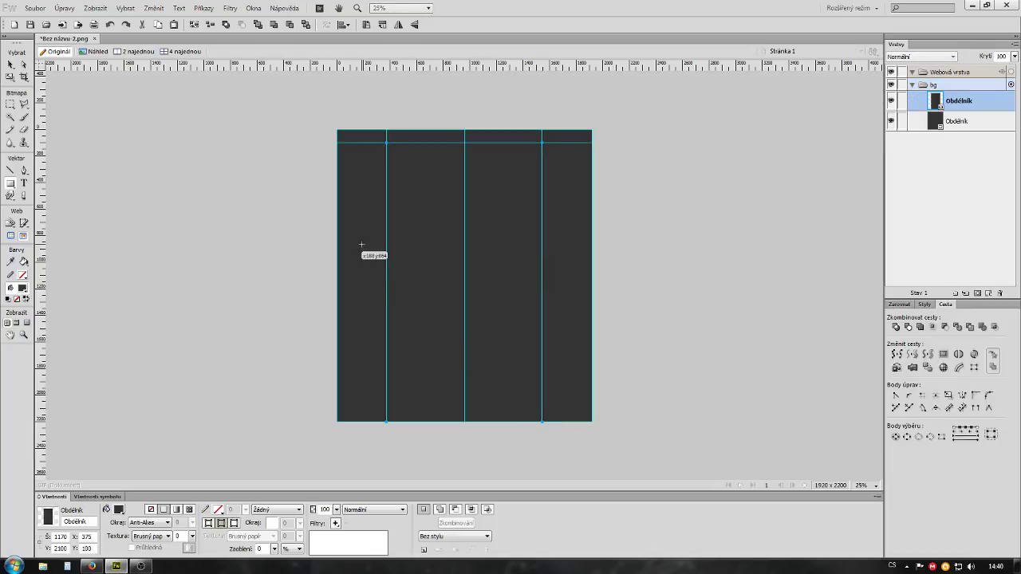
left_click(119, 509)
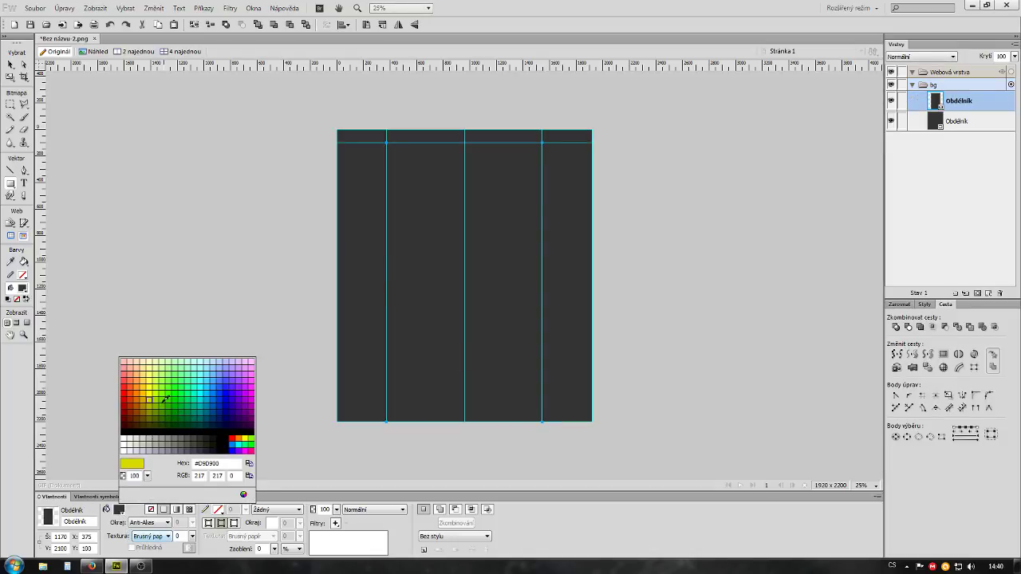
left_click(150, 399)
left_click(10, 65)
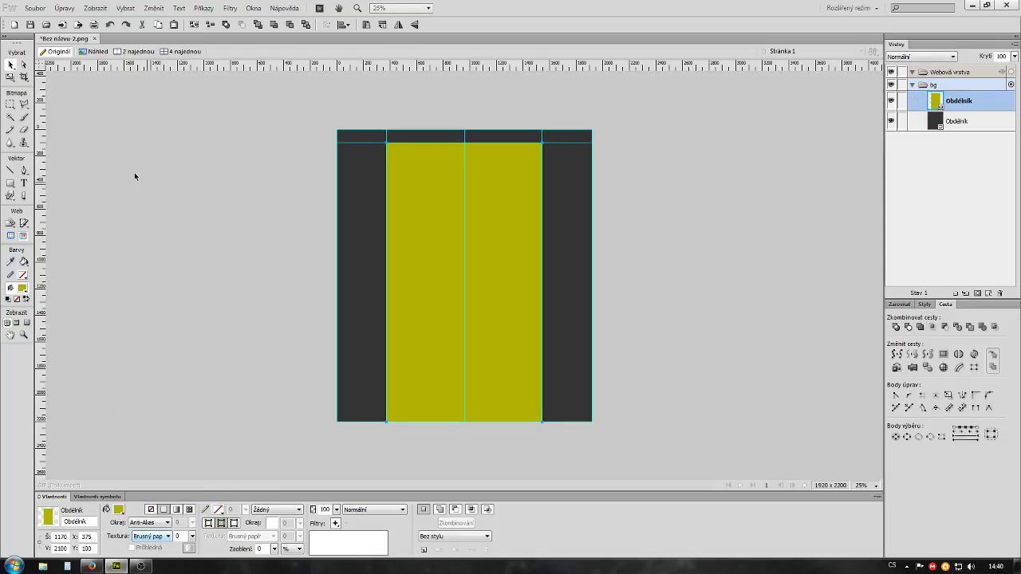
left_click(134, 172)
Hide the column guides with Ctrl+; and check the yellow rectangle at 100% and 50% zoom
left_click(876, 486)
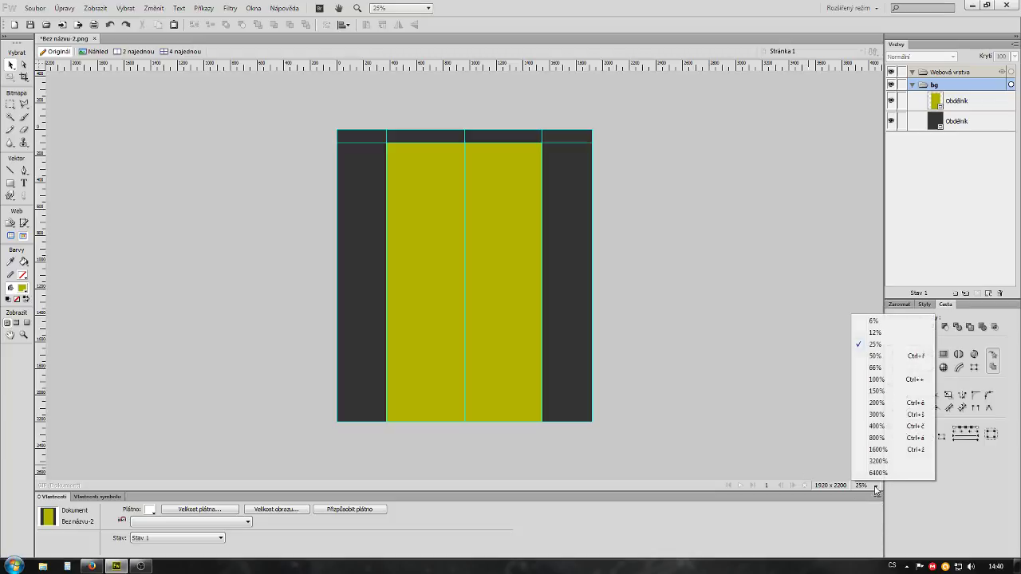
left_click(876, 382)
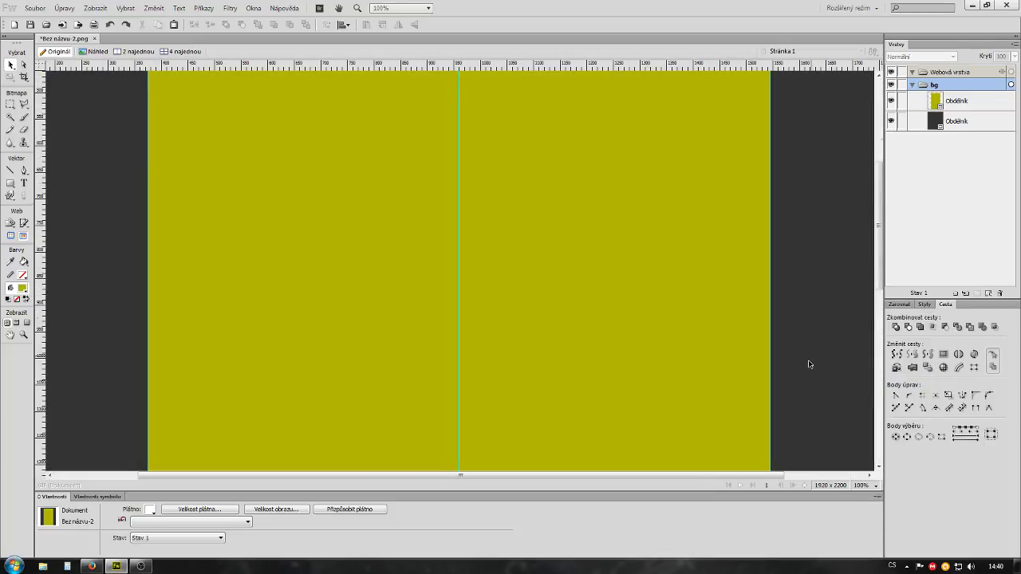
left_click(876, 486)
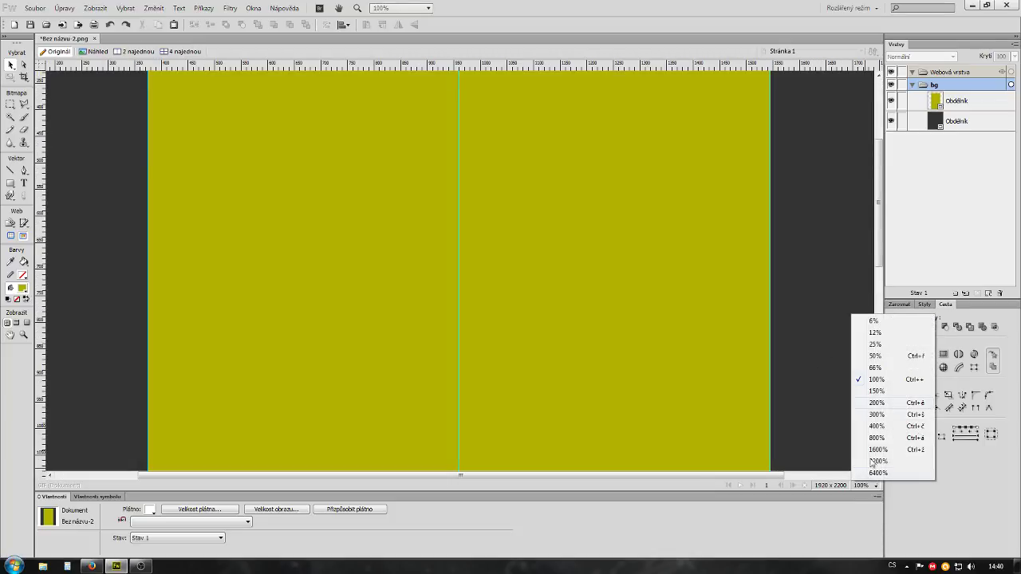
left_click(876, 355)
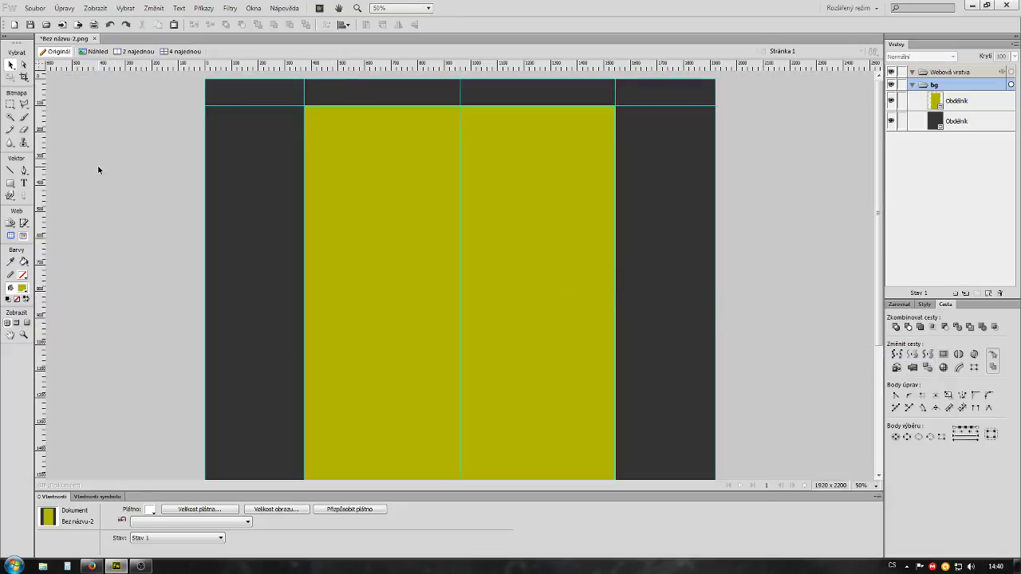
left_click(271, 238)
key("ctrl+semicolon")
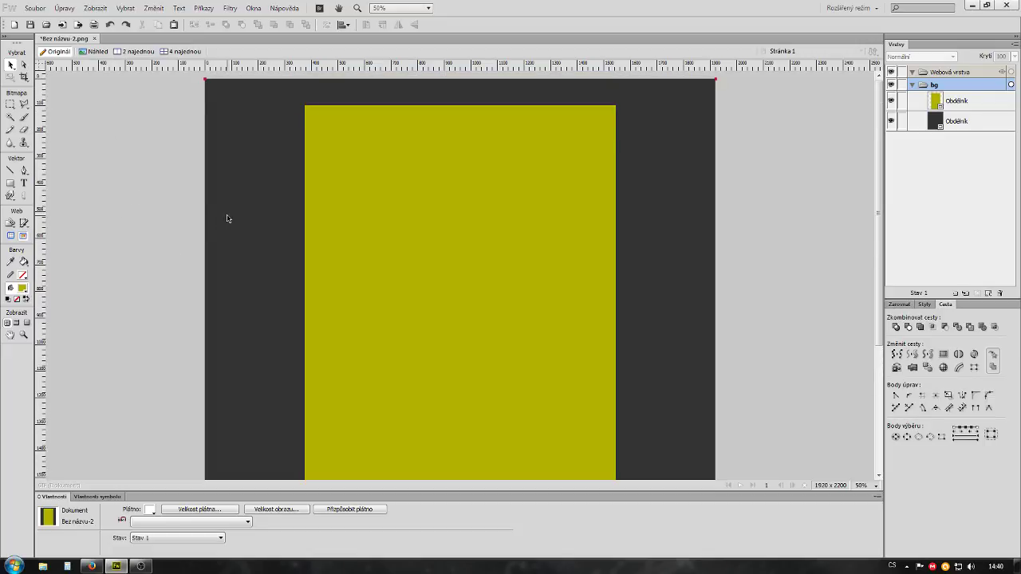
left_click(533, 162)
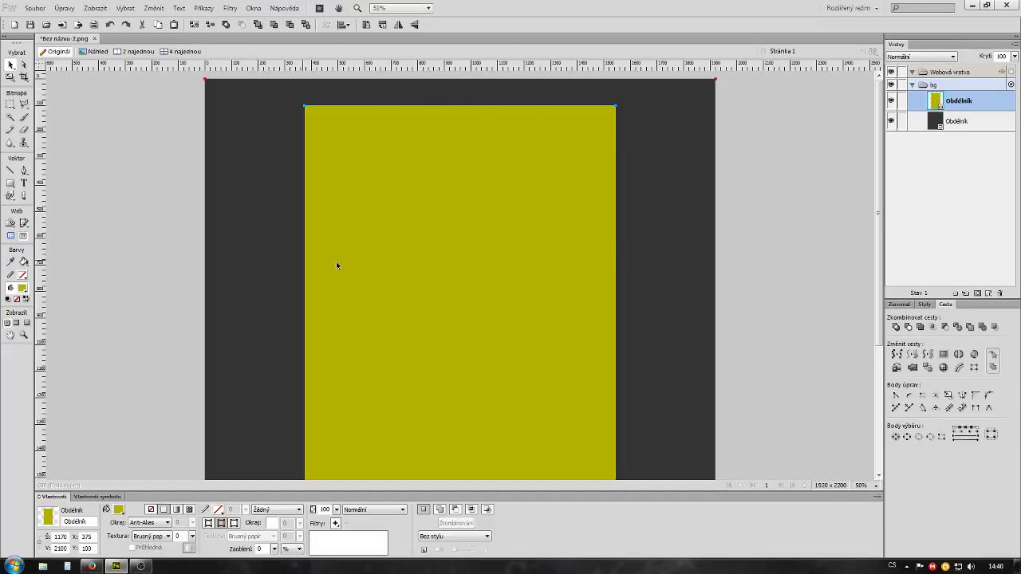
left_click(180, 216)
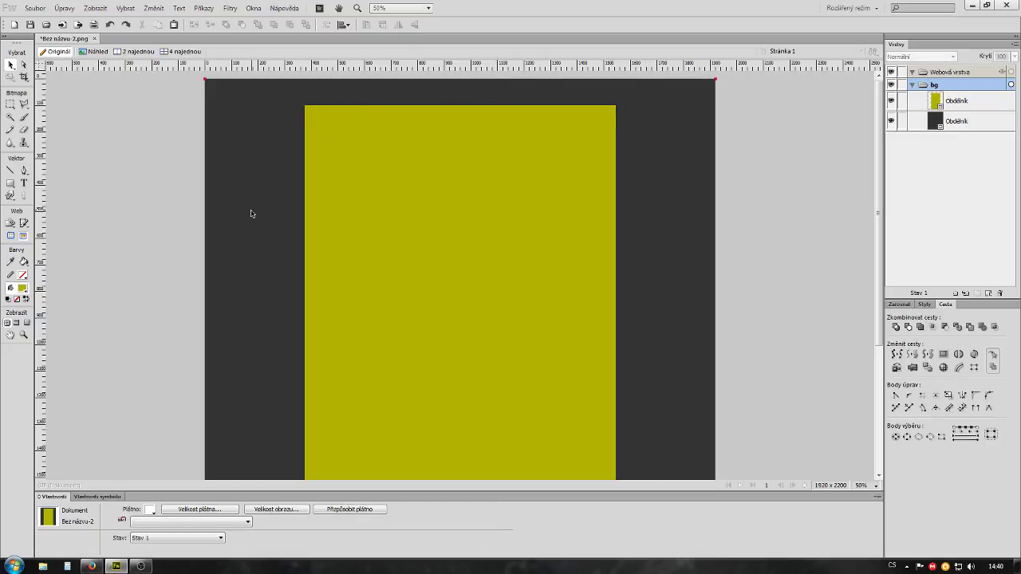
left_click(420, 236)
scroll(123, 212, "down", 1)
scroll(123, 216, "up", 1)
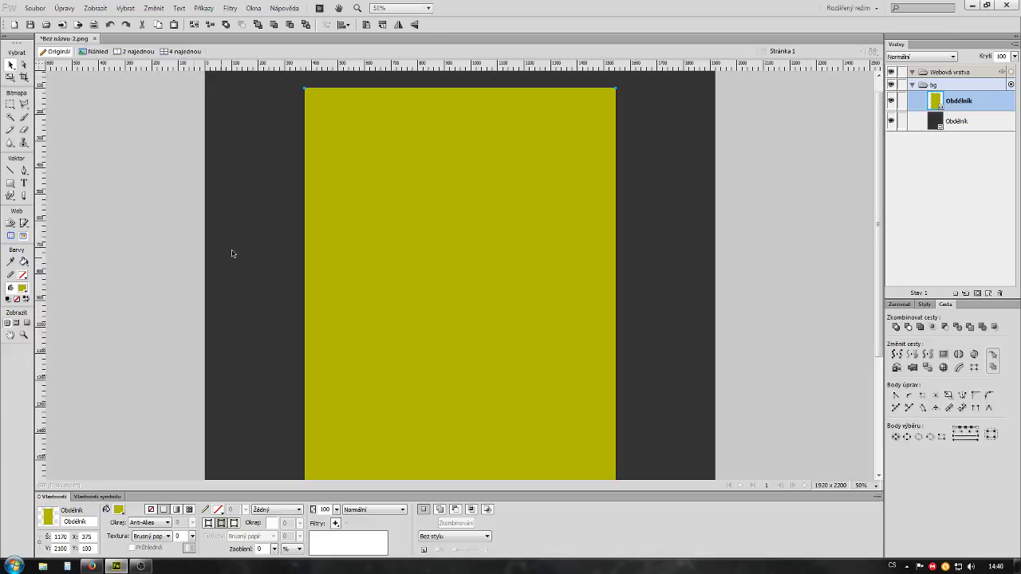
left_click(267, 173)
scroll(266, 174, "up", 1)
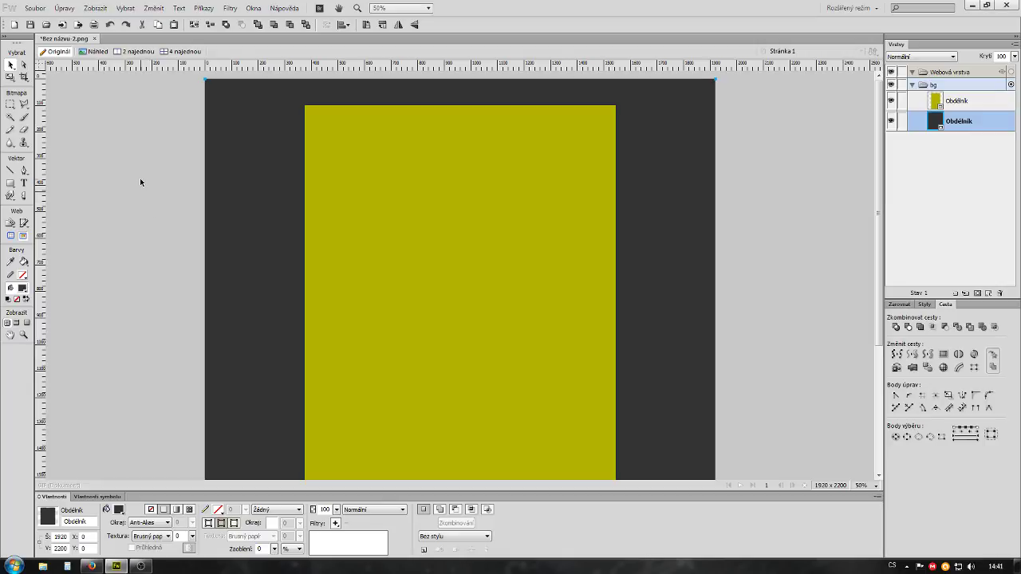
left_click(151, 203)
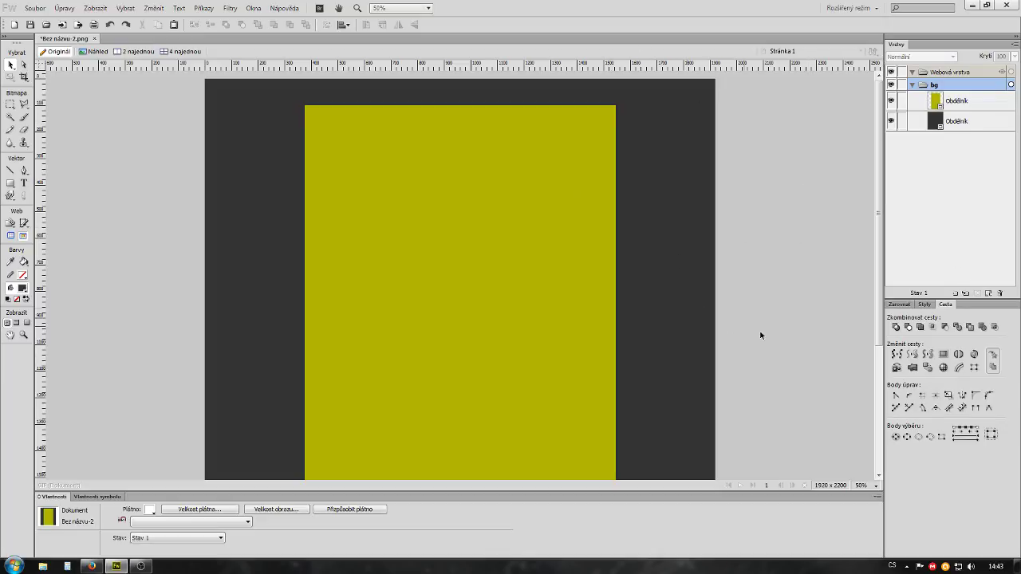
Change the central rectangle's fill from olive-yellow to pale yellow #FFFF99
left_click(656, 150)
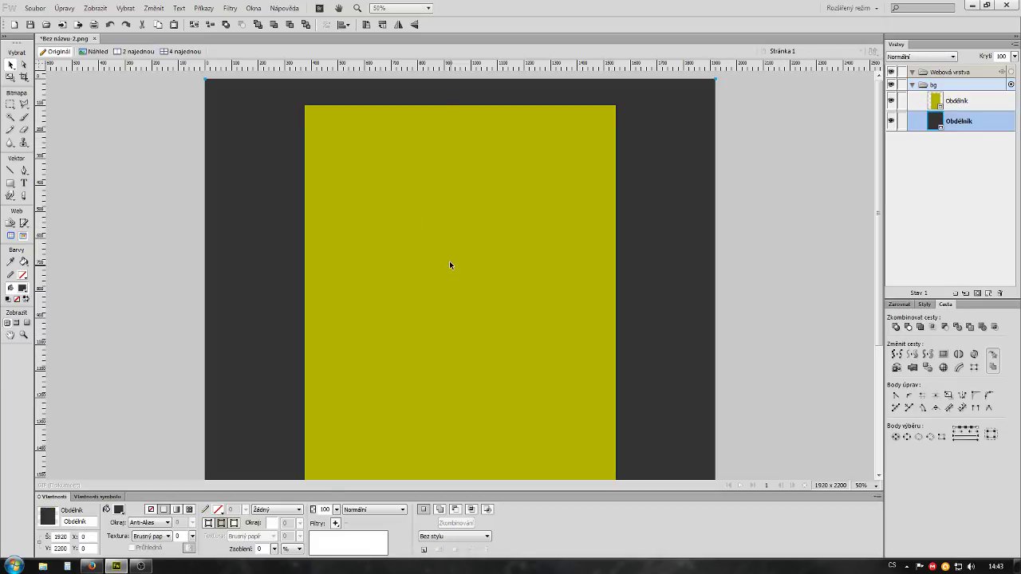
left_click(441, 229)
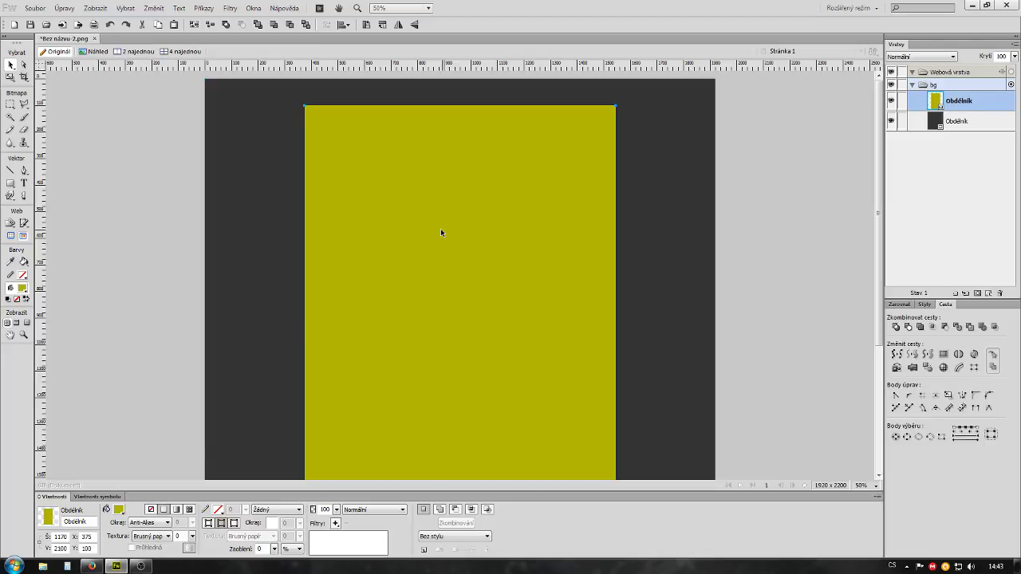
left_click(121, 509)
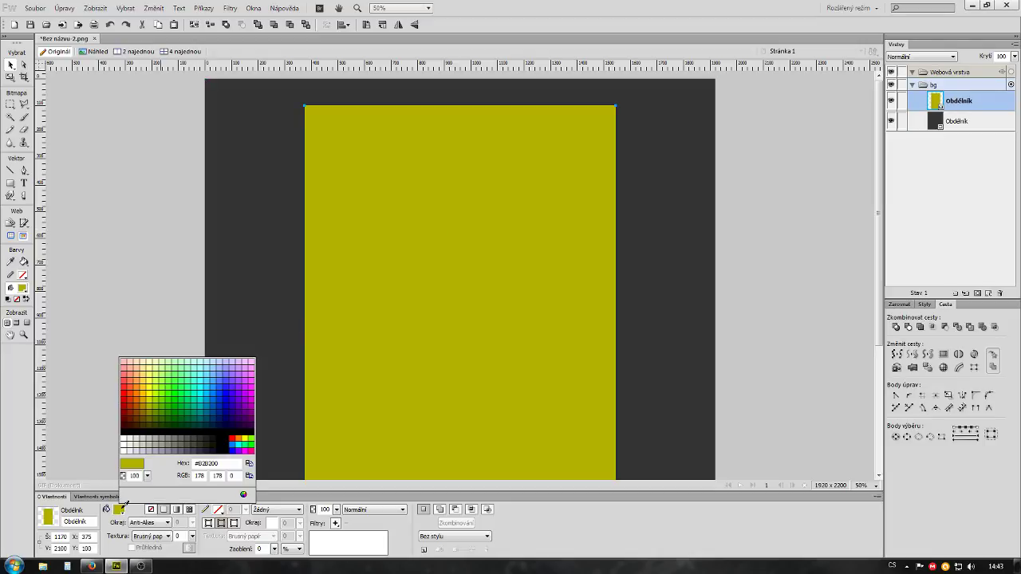
left_click(148, 366)
left_click(159, 349)
left_click(415, 211)
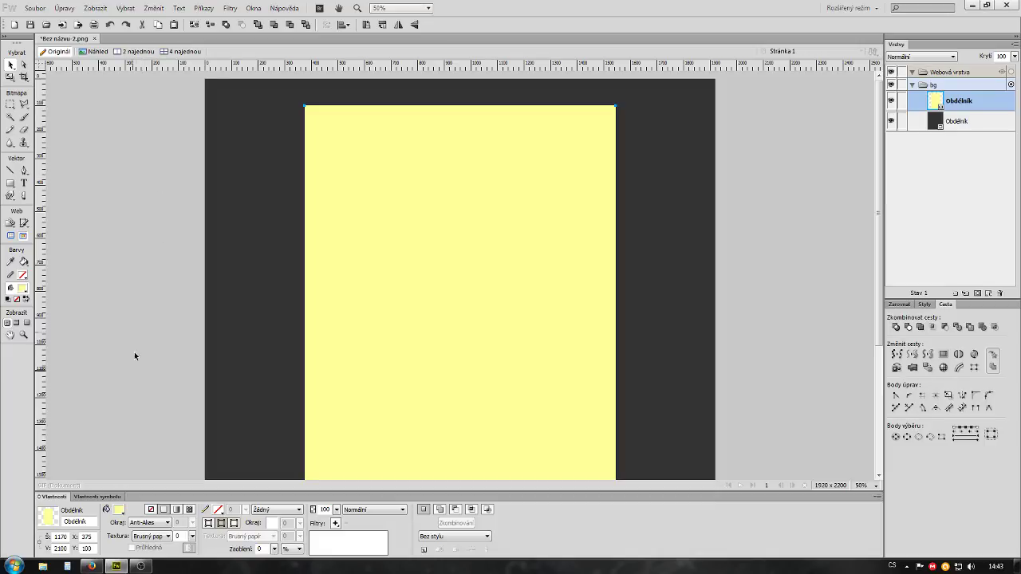
scroll(256, 237, "down", 1)
scroll(343, 258, "down", 1)
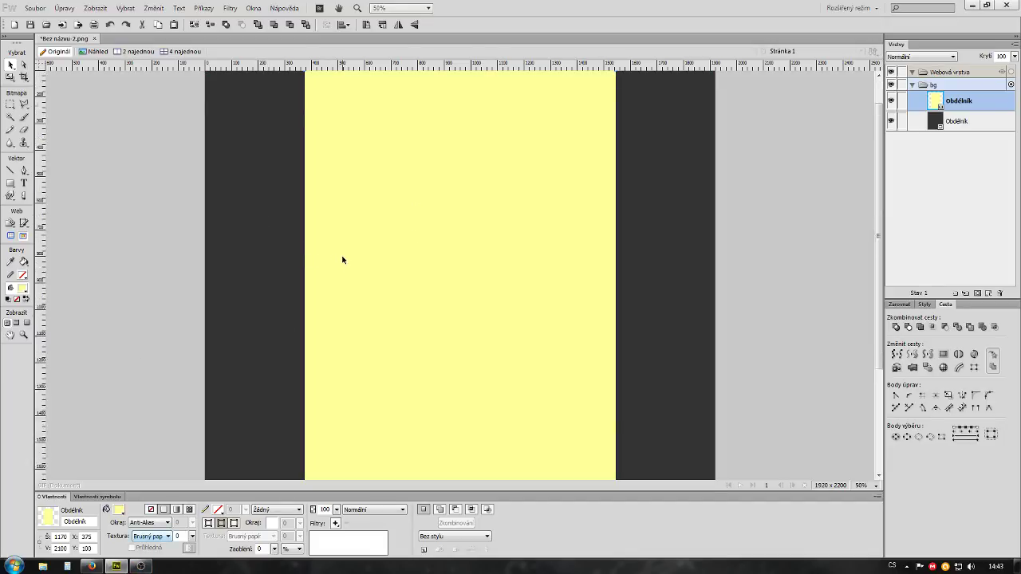
scroll(346, 264, "up", 2)
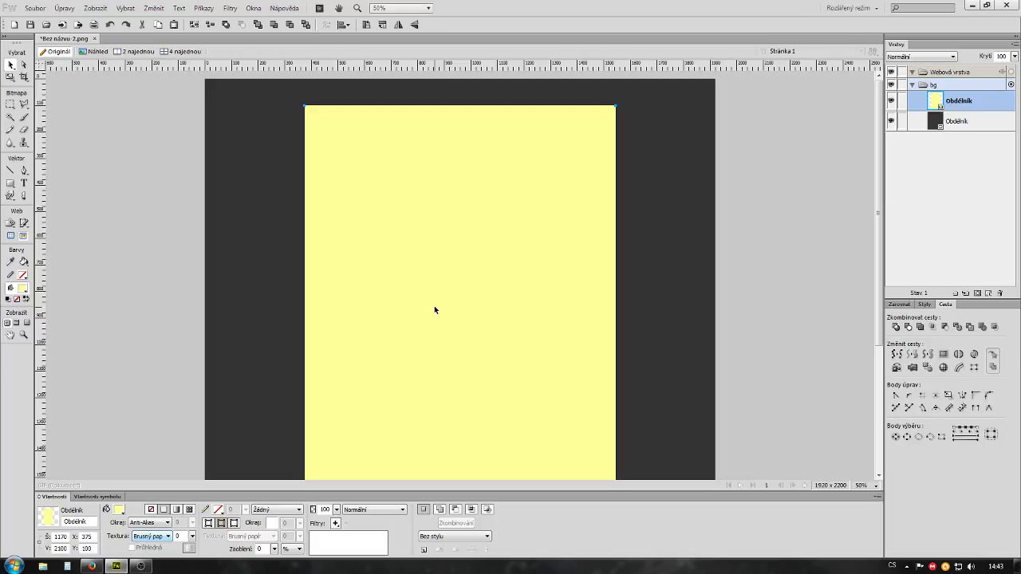
Show the guides again with Ctrl+; and reselect the yellow rectangle to check them
key("ctrl+semicolon")
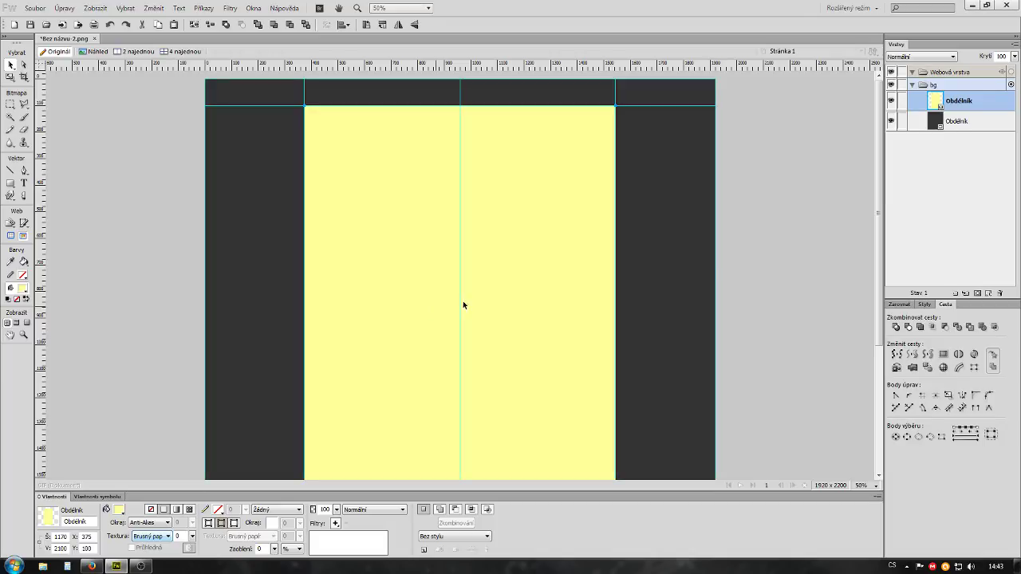
left_click(144, 165)
left_click(397, 306)
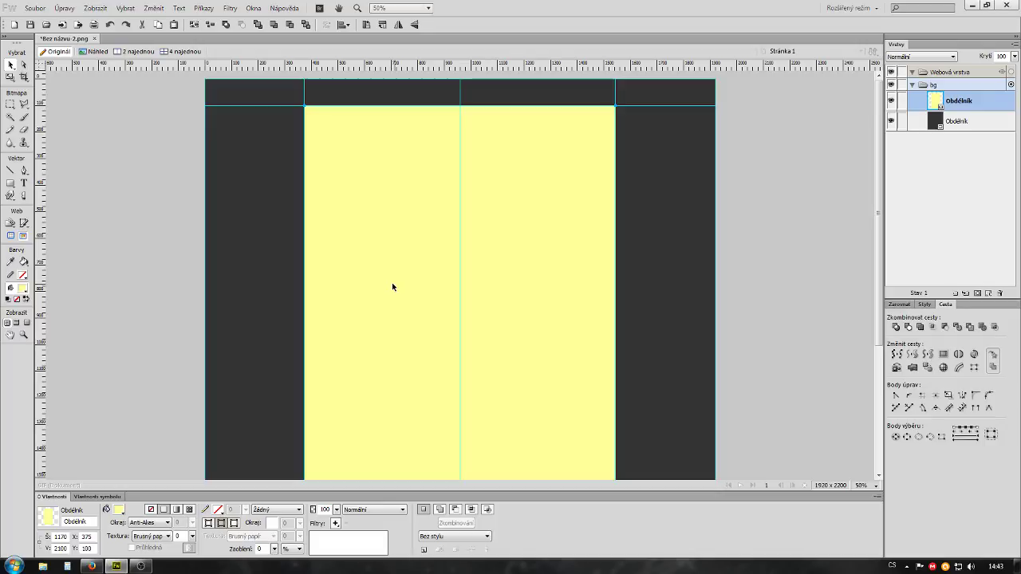
scroll(120, 255, "down", 2)
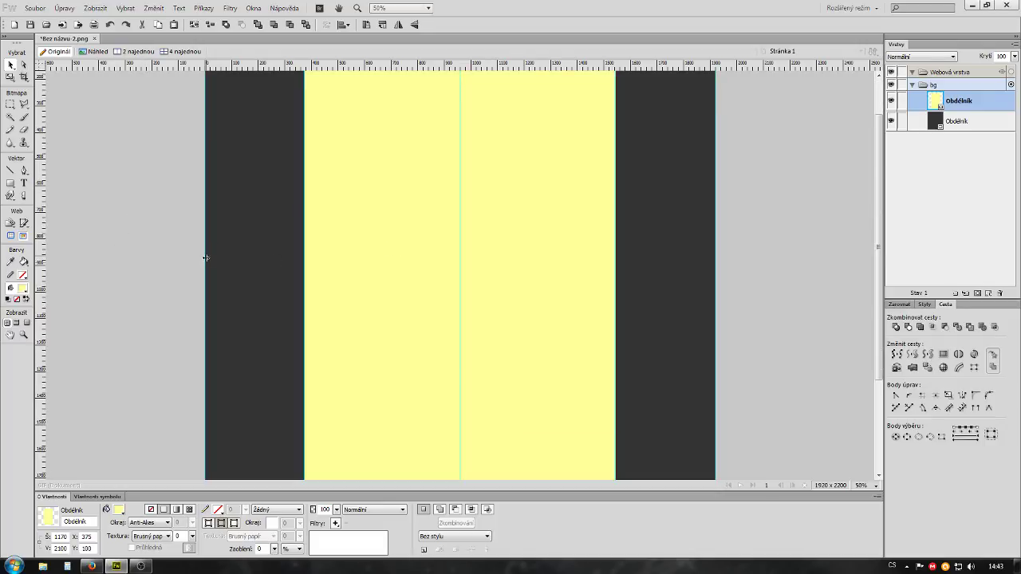
scroll(193, 311, "up", 2)
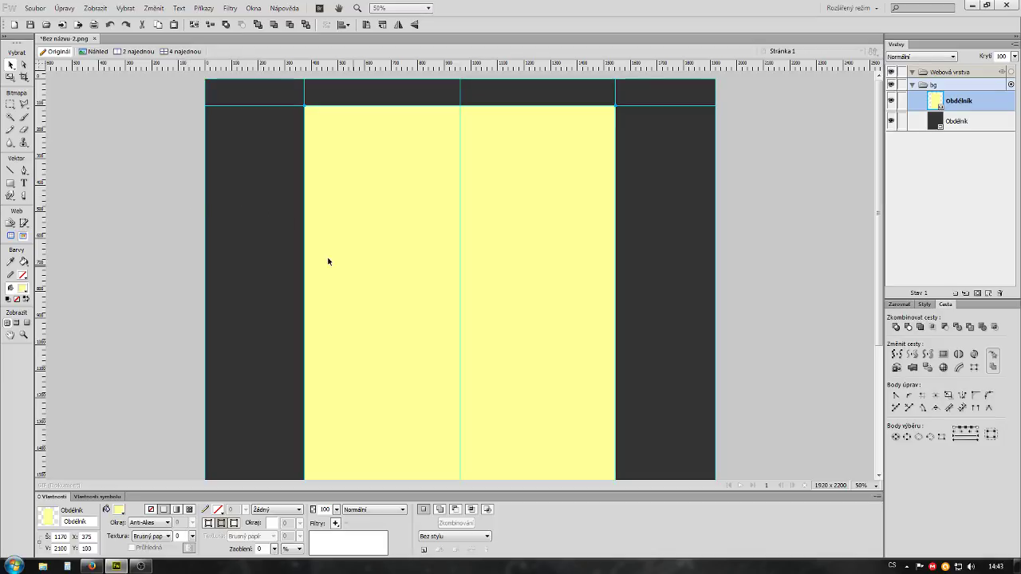
scroll(431, 288, "down", 2)
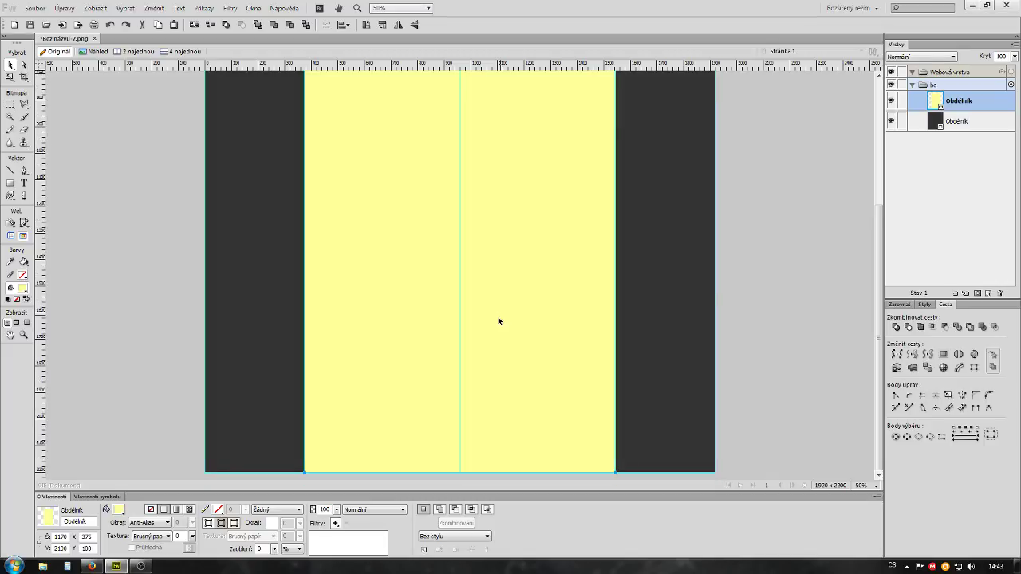
scroll(515, 331, "up", 2)
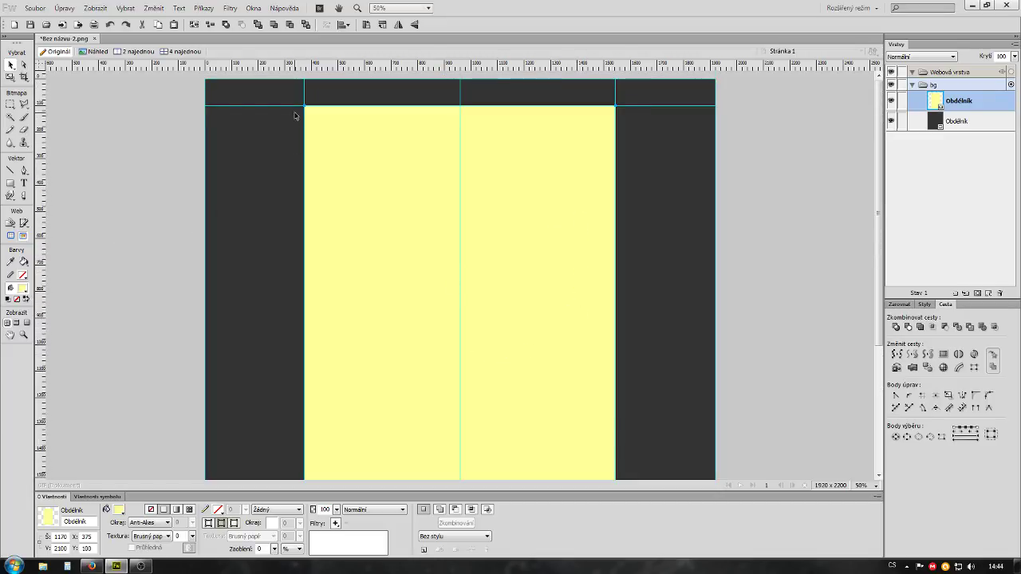
Make the background rectangle white and fill the yellow rectangle blue
left_click(232, 171)
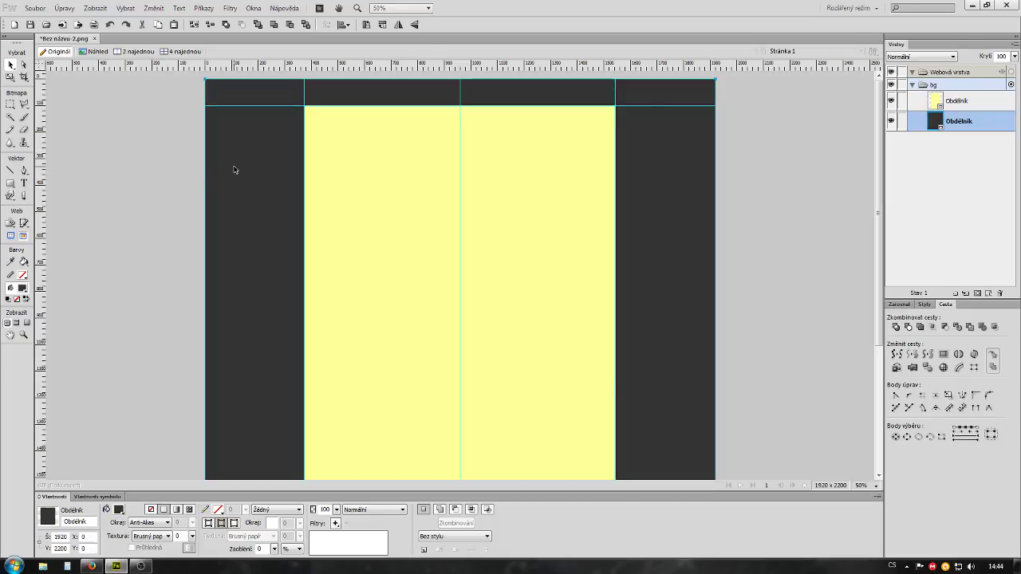
left_click(118, 509)
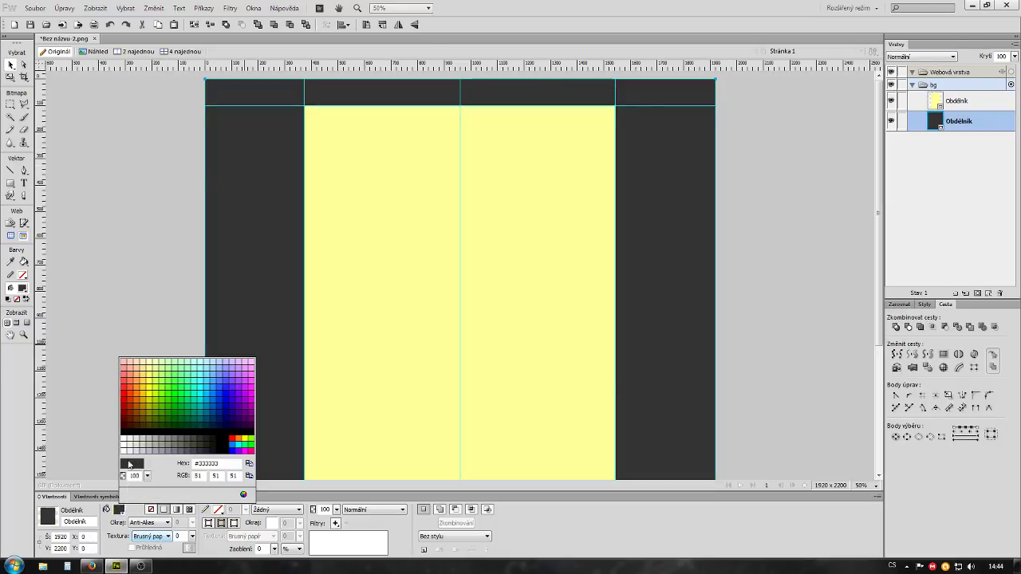
left_click(125, 437)
left_click(134, 287)
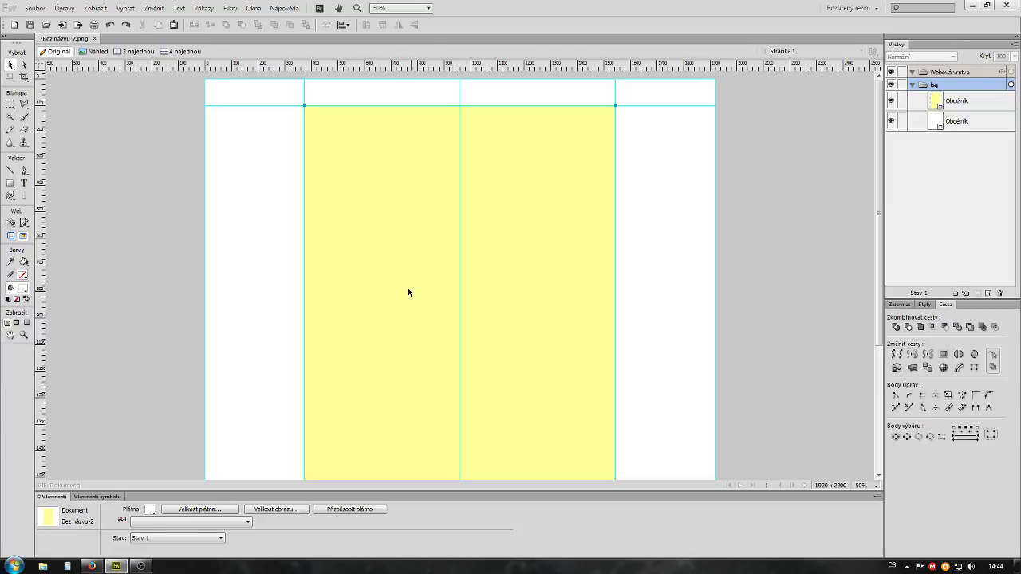
left_click(370, 253)
left_click(118, 510)
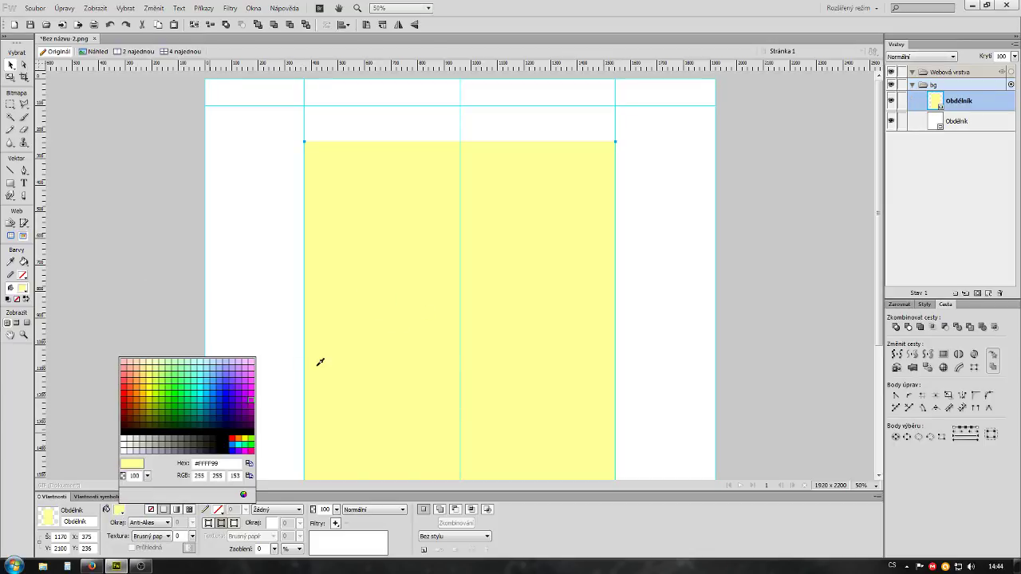
left_click(227, 381)
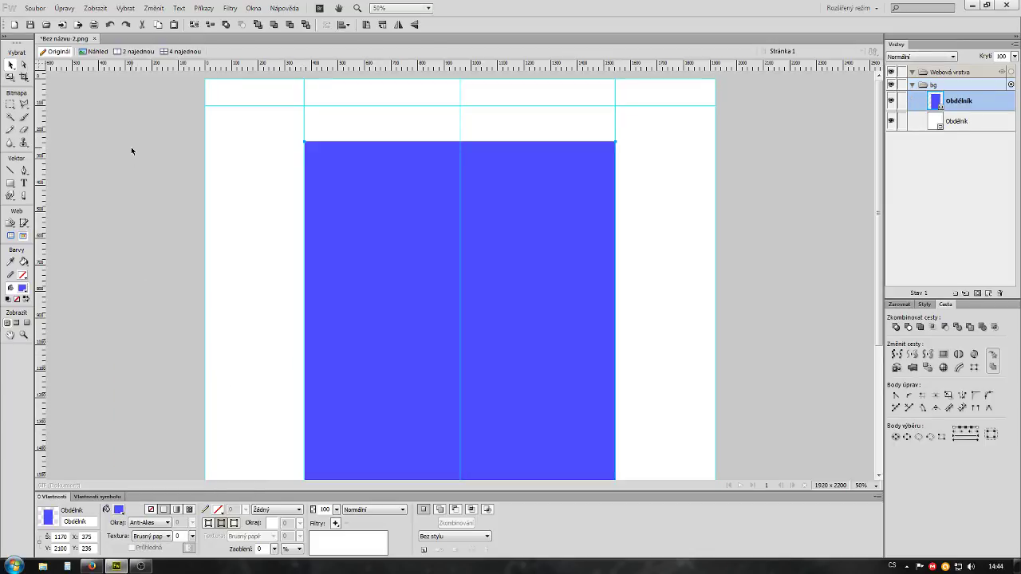
left_click(130, 146)
left_click(394, 253)
Resize the blue rectangle to width 1920 and height 600 px
double_click(69, 537)
type("1920")
double_click(61, 549)
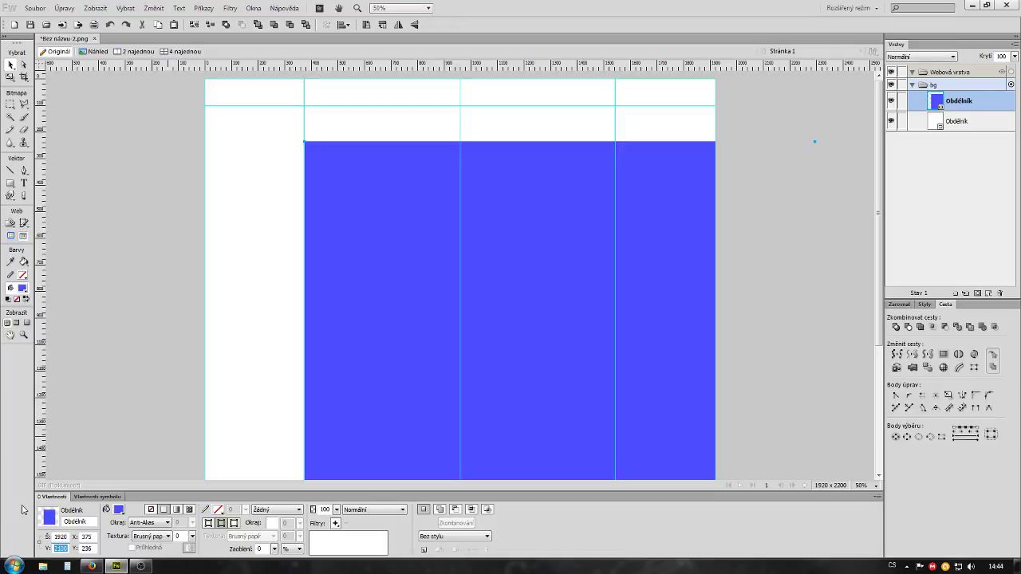
type("600")
key("Return")
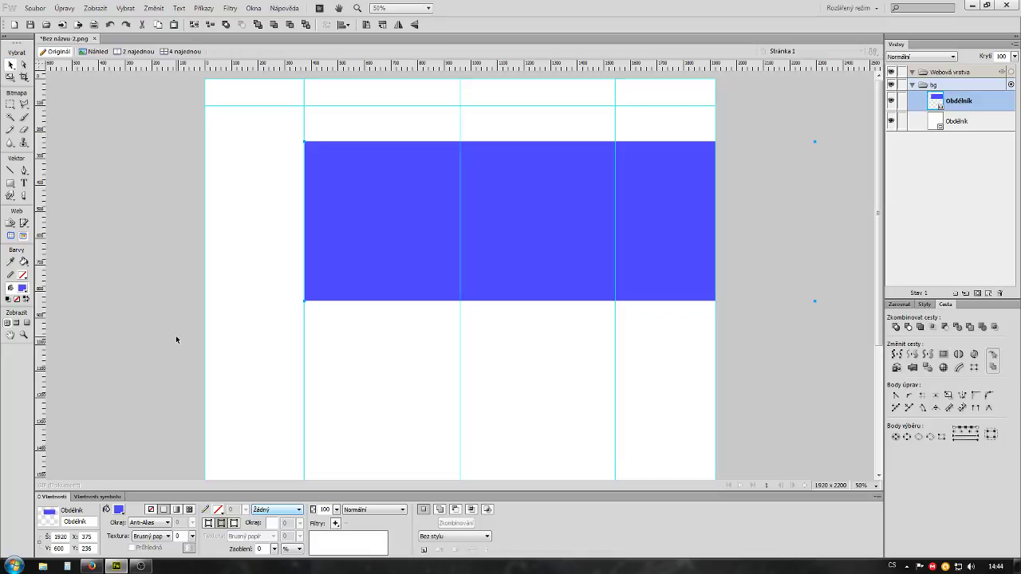
left_click(127, 197)
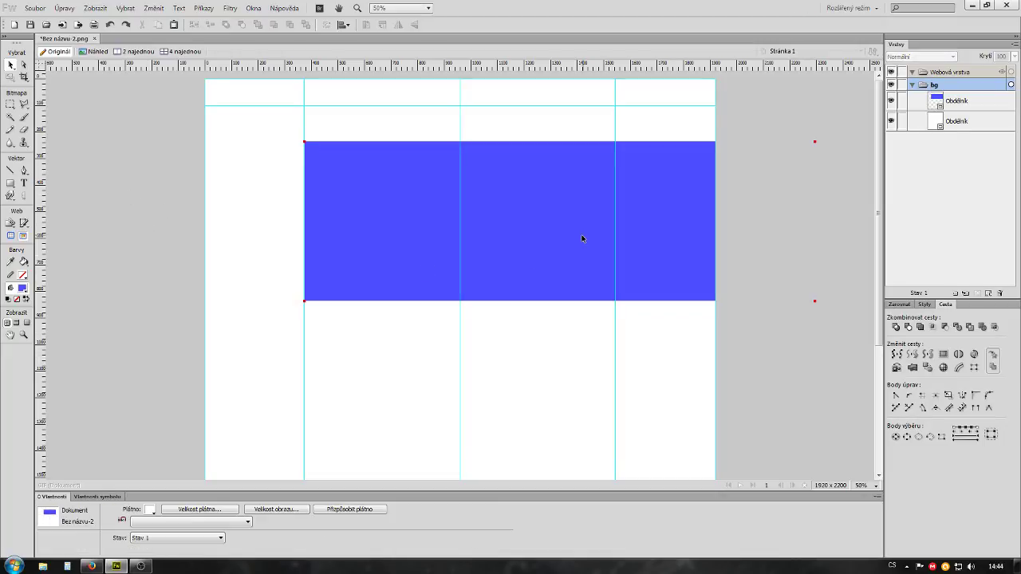
Move the blue 1920×600 banner to X 0, Y 100, flush left under the top strip
left_click_drag(582, 234, 499, 226)
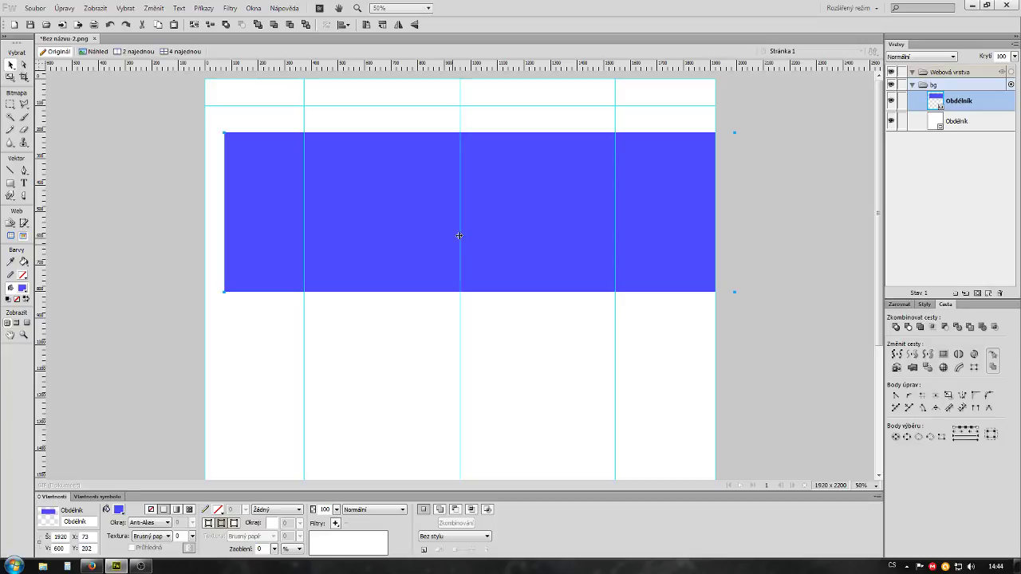
left_click(169, 189)
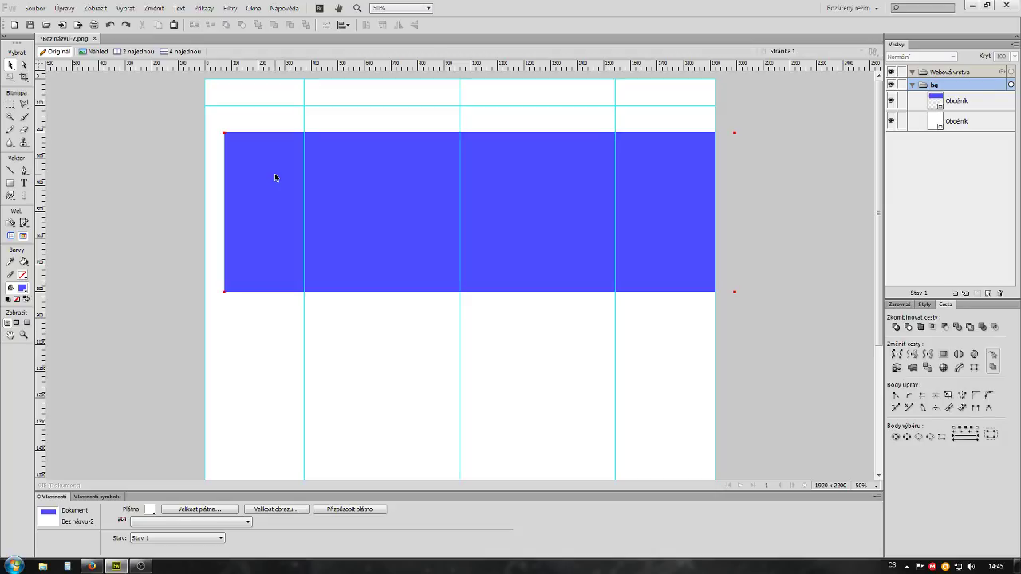
left_click(141, 201)
left_click(348, 254)
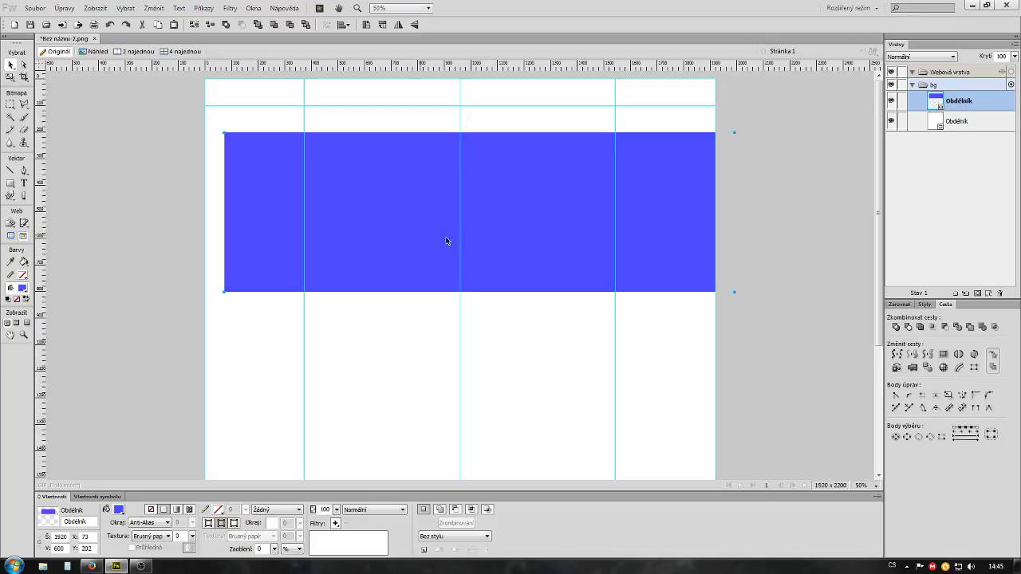
mouse_move(403, 229)
left_mouse_down()
mouse_move(387, 184)
mouse_move(396, 205)
left_mouse_up()
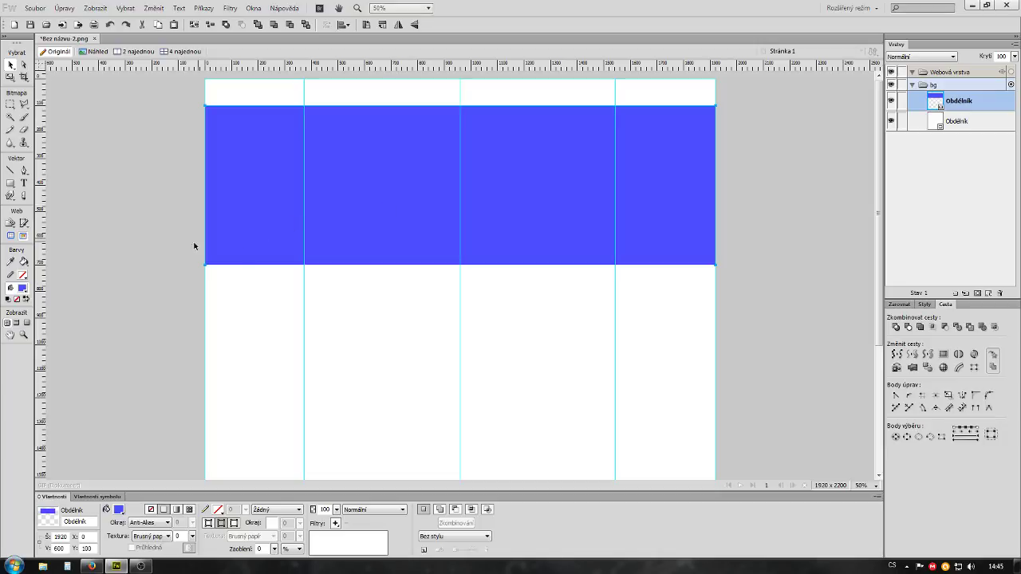
left_click(136, 226)
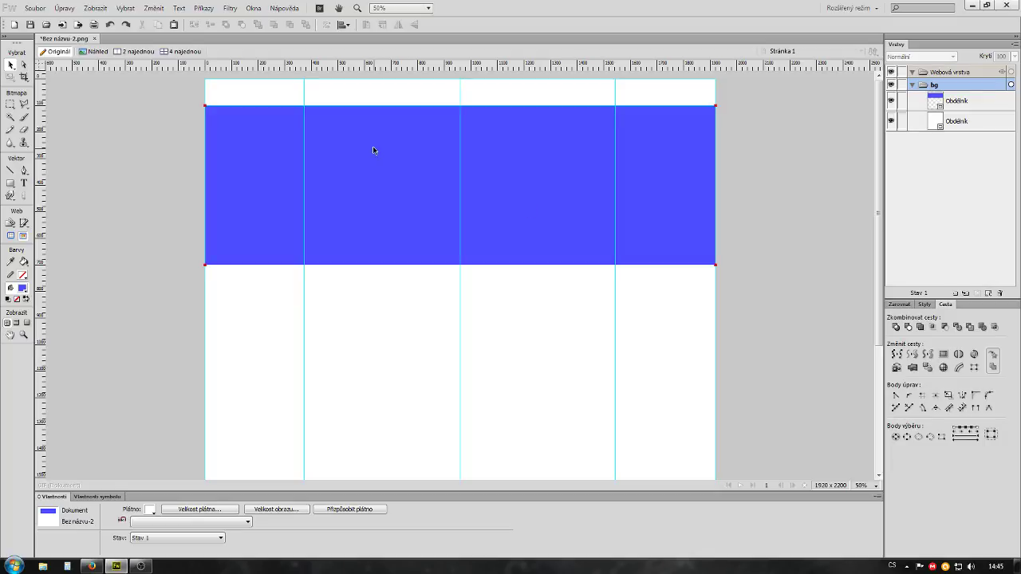
left_click(352, 89)
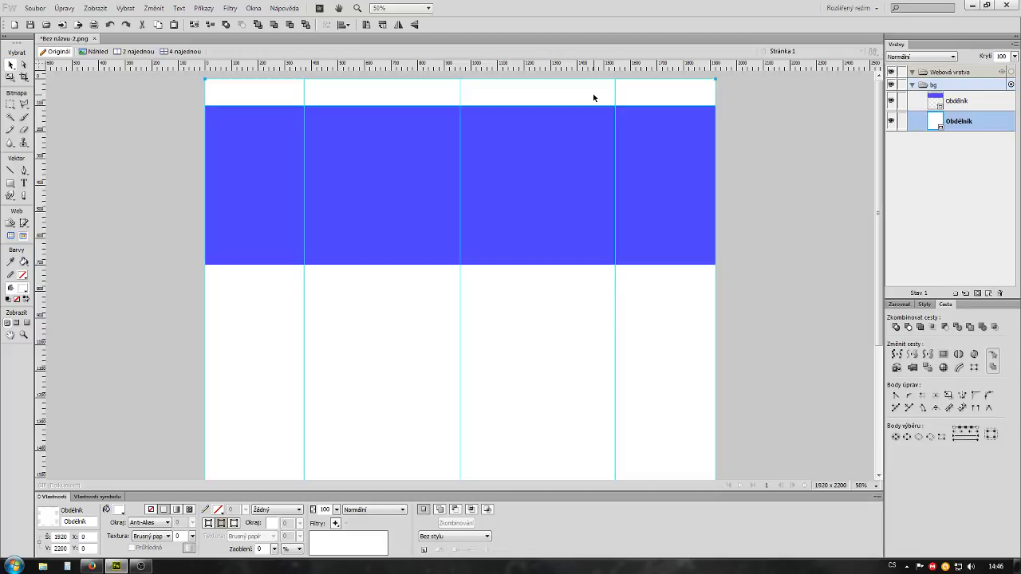
left_click(689, 236)
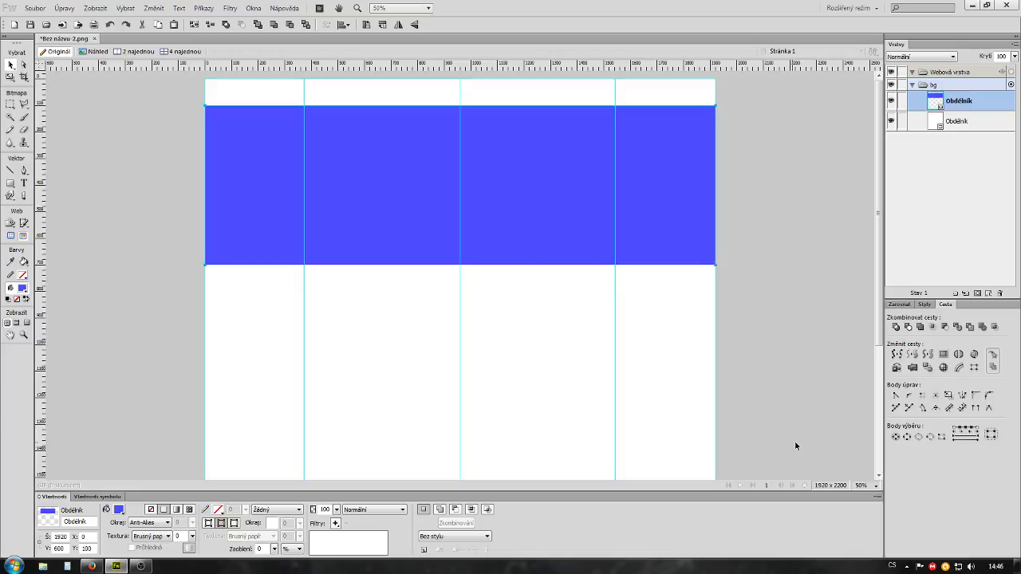
left_click(128, 239)
left_click(11, 183)
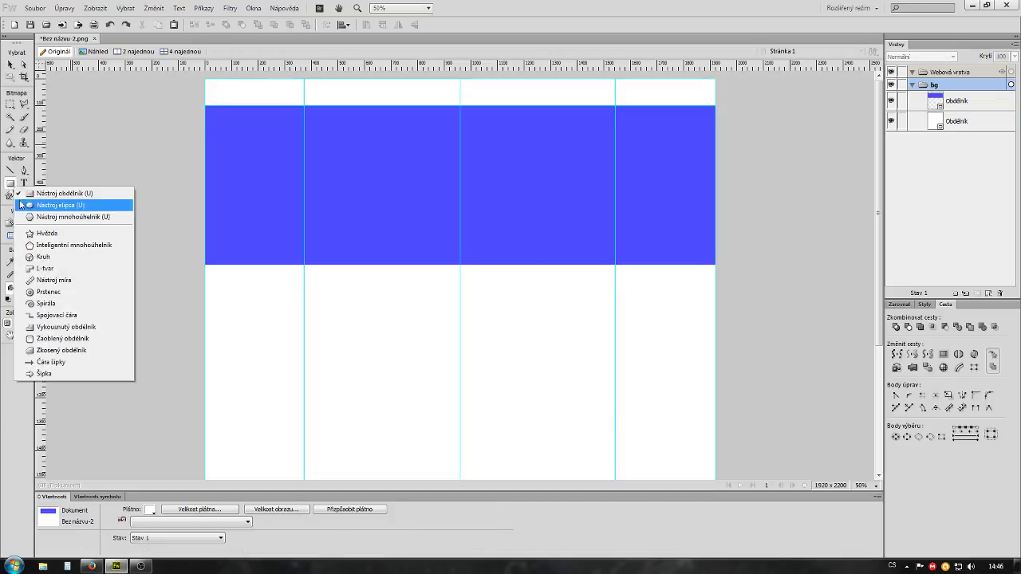
left_click(64, 193)
left_click_drag(255, 334, 480, 371)
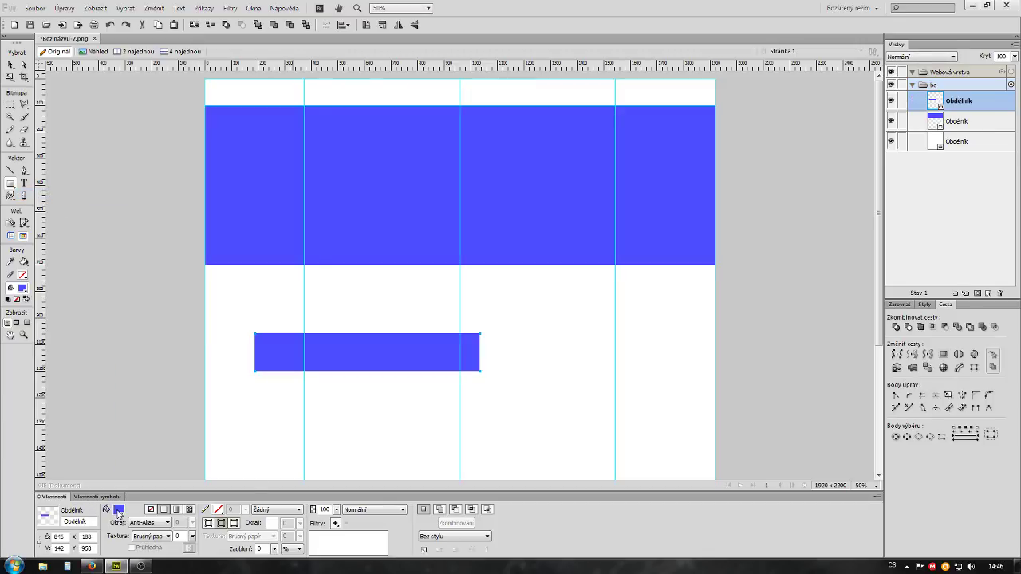
left_click(118, 510)
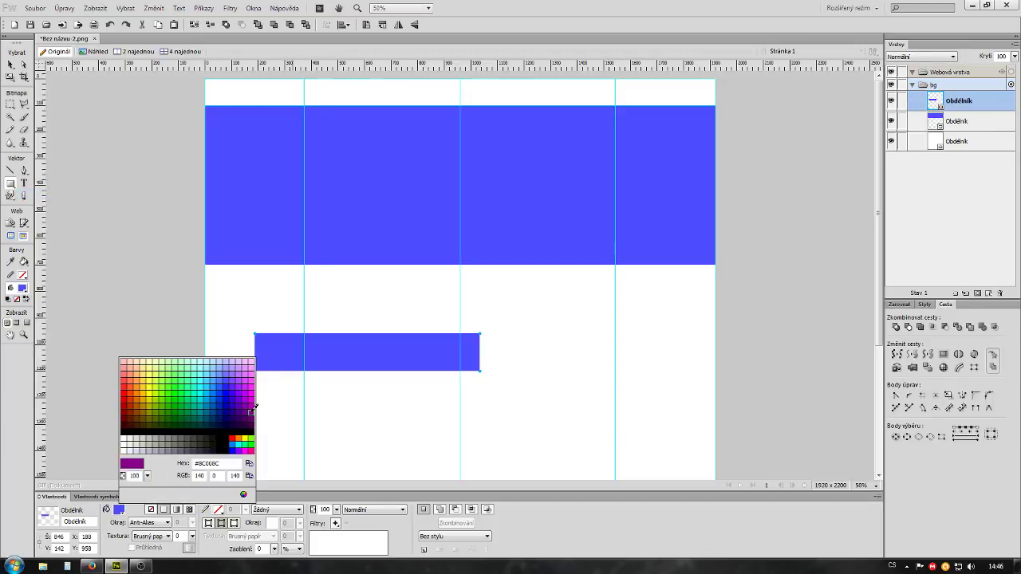
left_click(254, 406)
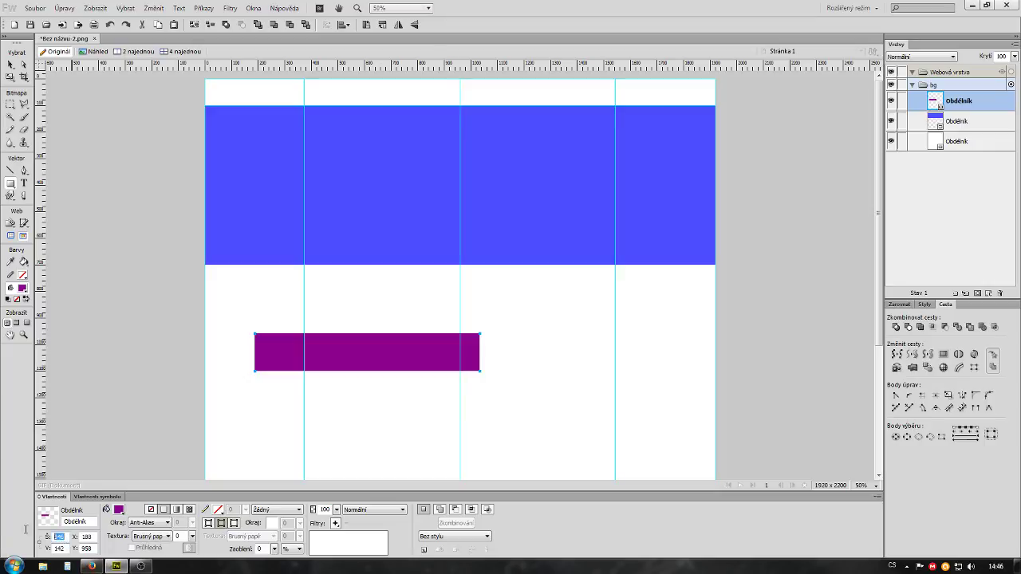
type("1920")
key("Tab")
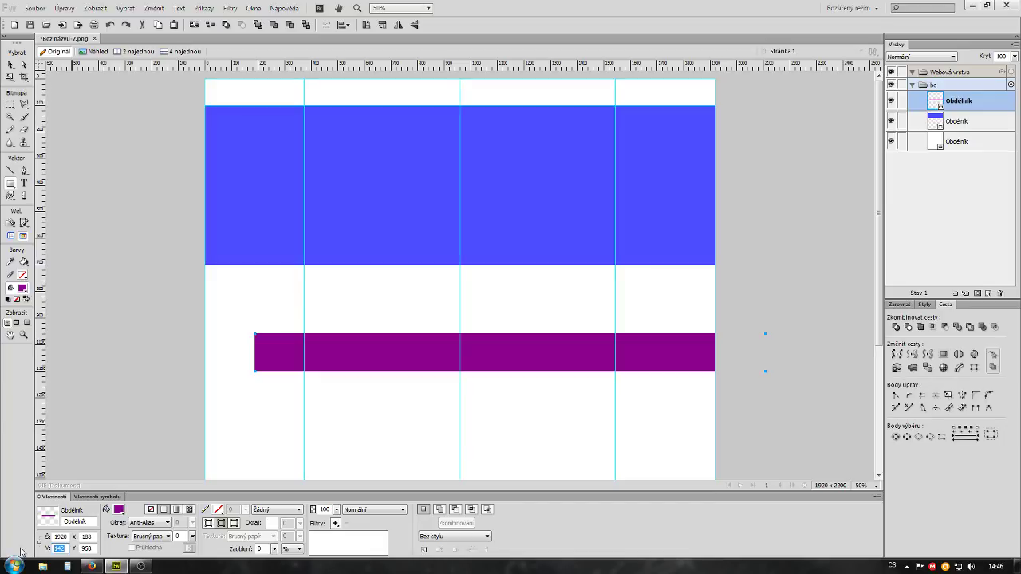
type("100")
key("Return")
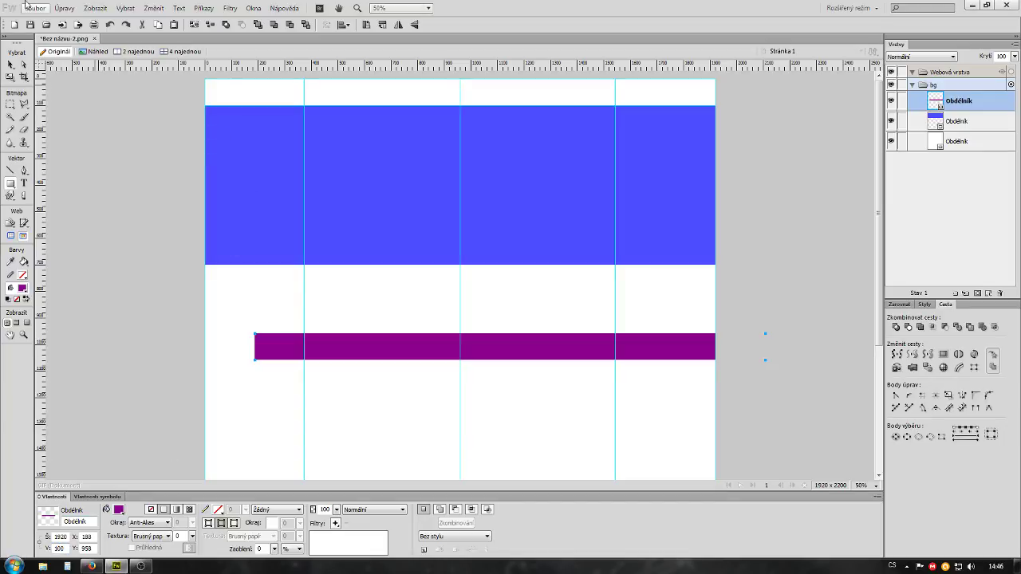
left_click(11, 65)
left_click(125, 232)
mouse_move(502, 353)
left_mouse_down()
mouse_move(461, 98)
mouse_move(452, 98)
left_mouse_up()
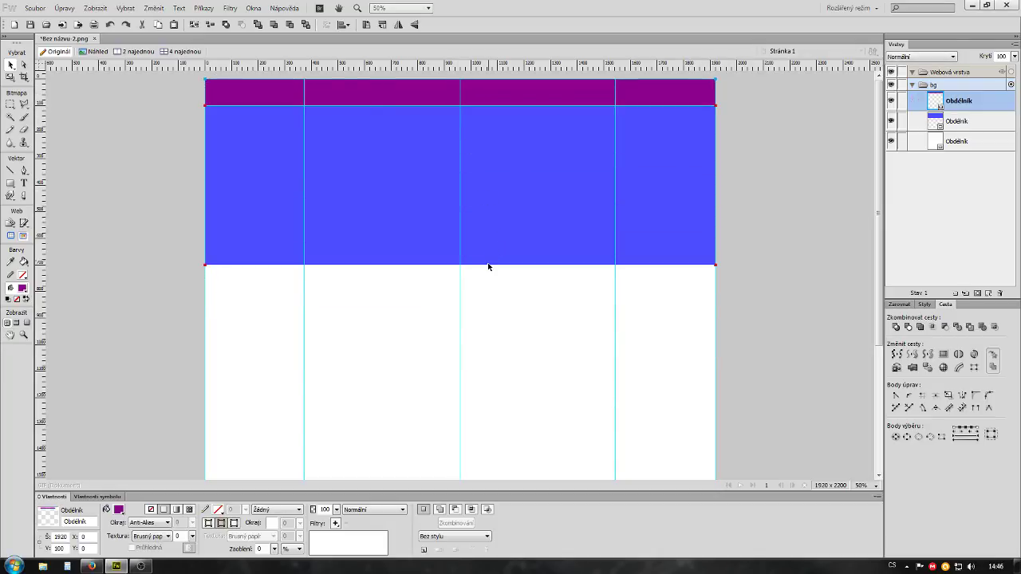
left_click(154, 154)
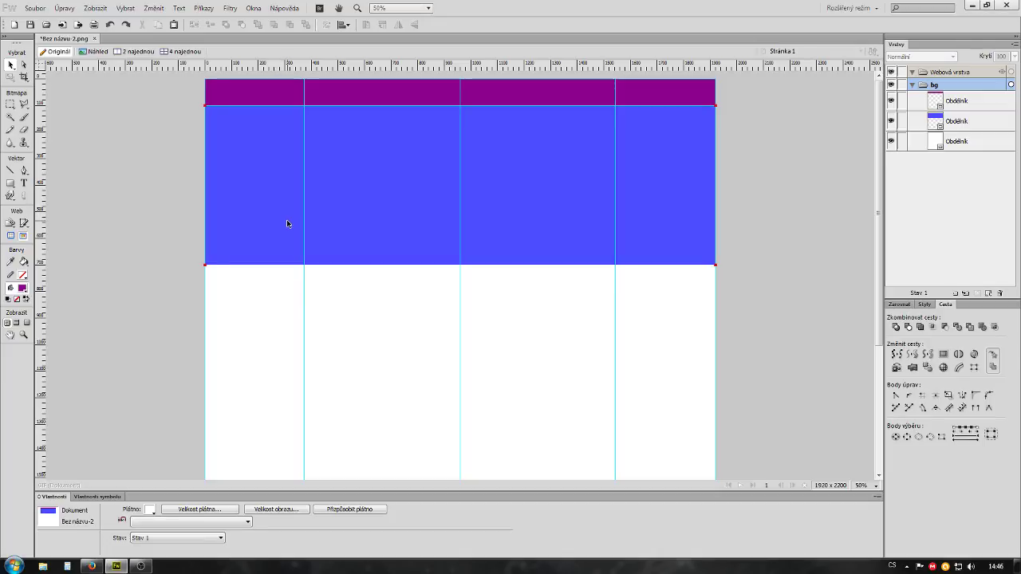
key("ctrl+semicolon")
Select the purple strip and blue banner, then clear the selection to view the guide-free page
left_click(650, 100)
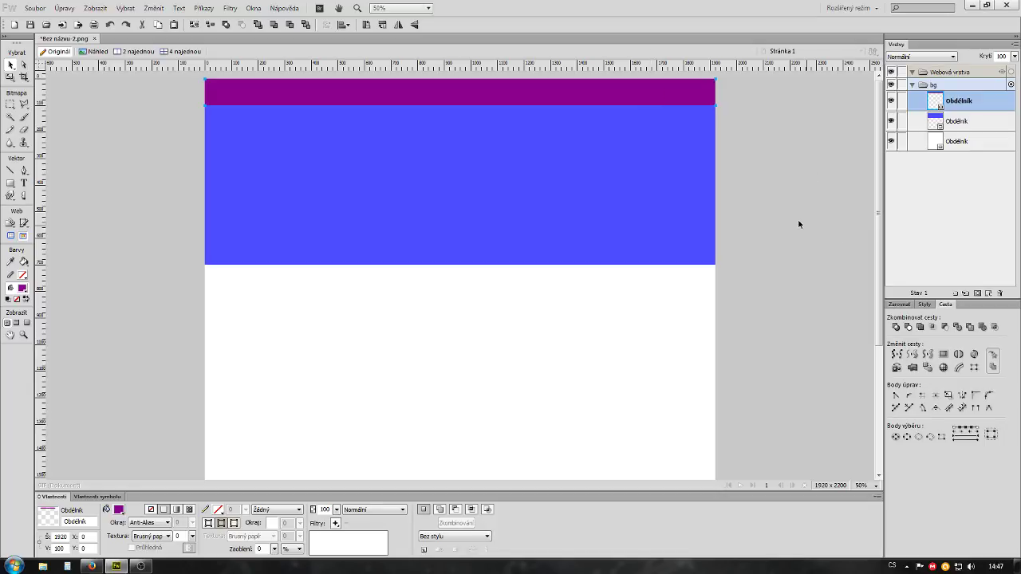
left_click(672, 190)
left_click(639, 86)
left_click(798, 195)
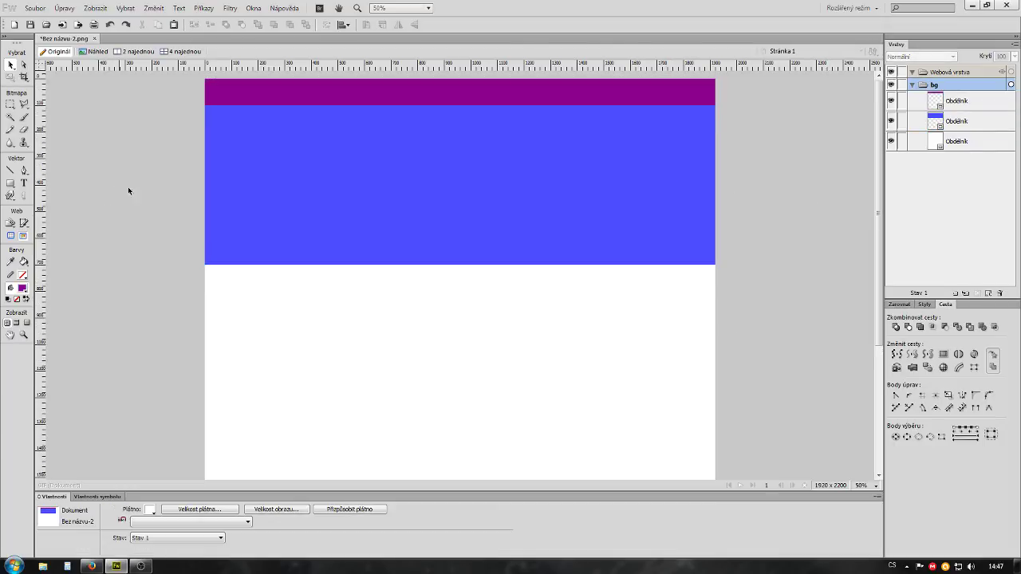
Draw a new rectangle on the white area below the blue header
left_click(426, 189)
scroll(479, 319, "down", 2)
scroll(319, 343, "down", 1)
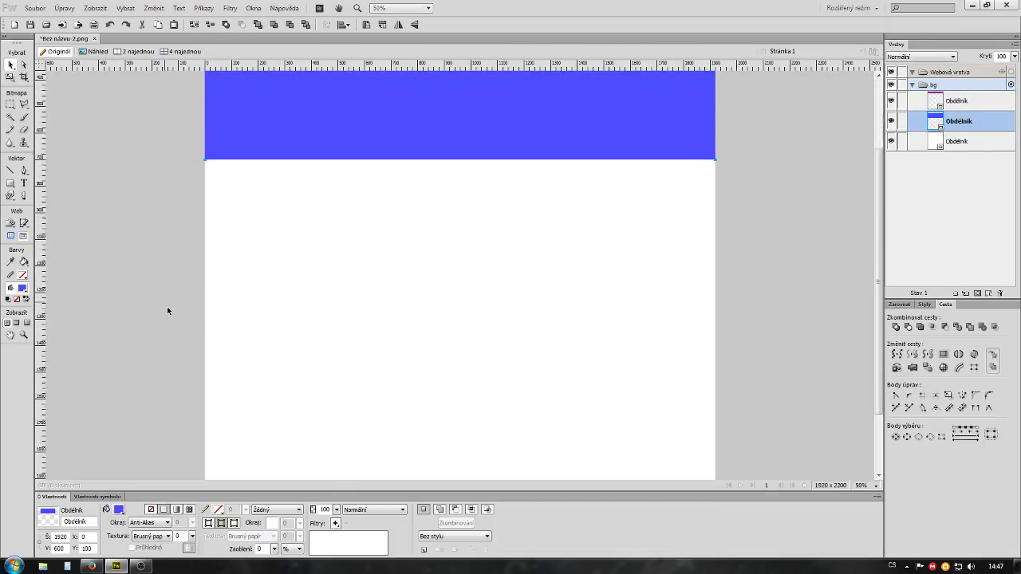
scroll(511, 295, "down", 1)
scroll(525, 295, "up", 1)
left_click(10, 183)
left_click_drag(305, 200, 479, 249)
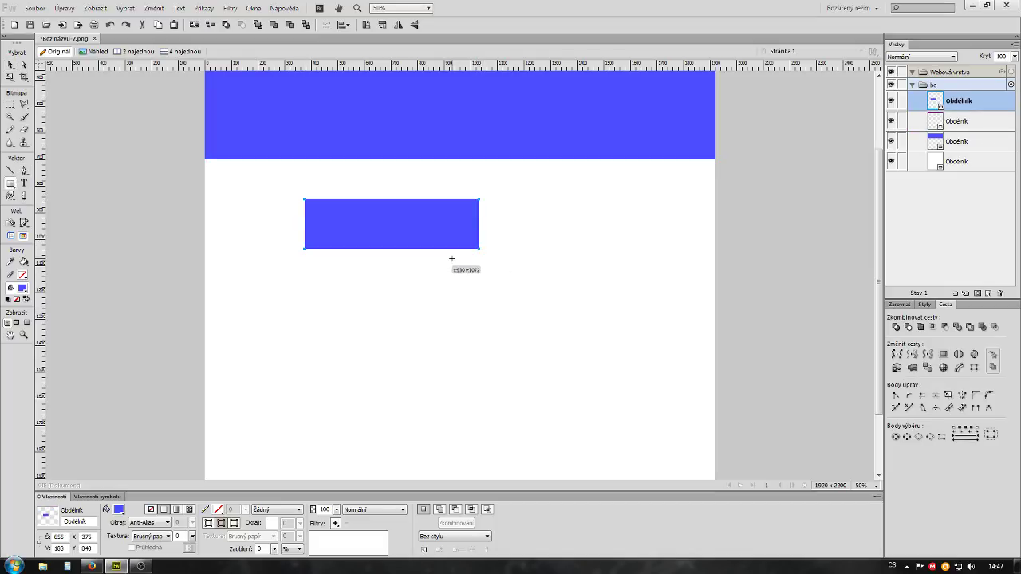
Set the new rectangle's size to 1170 wide by 700 high
scroll(452, 263, "up", 4)
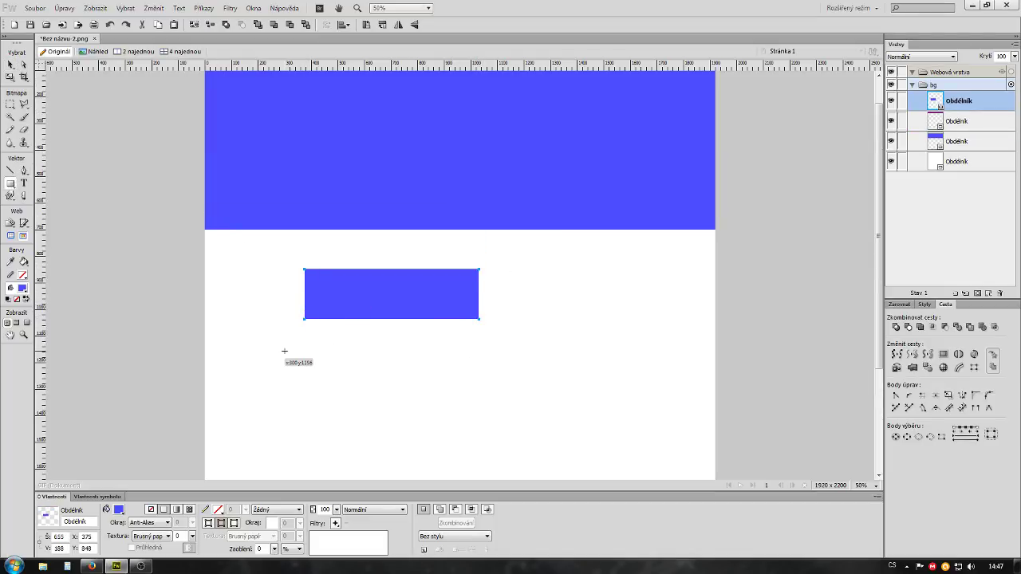
double_click(59, 537)
type("170")
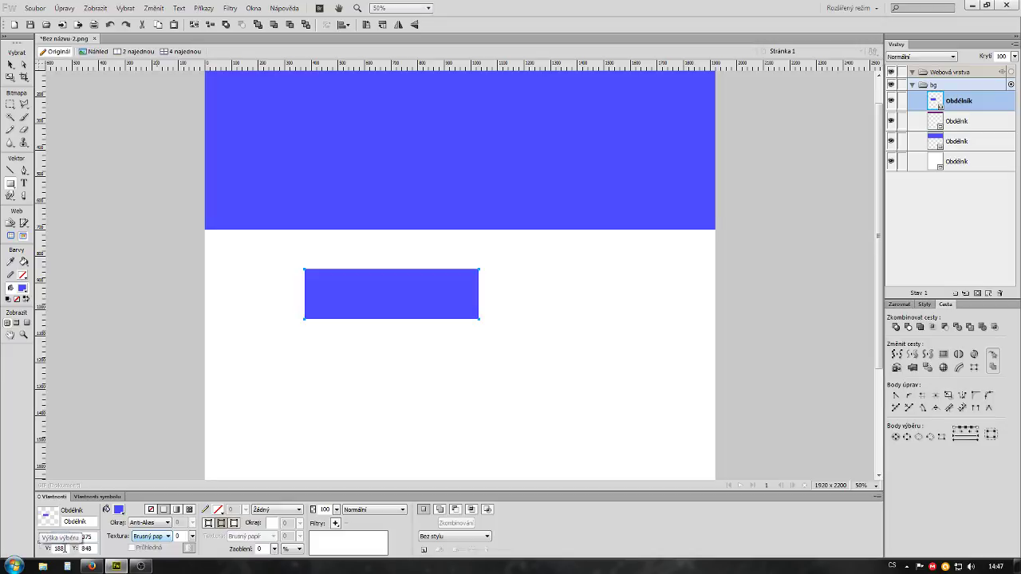
key("Return")
type("1")
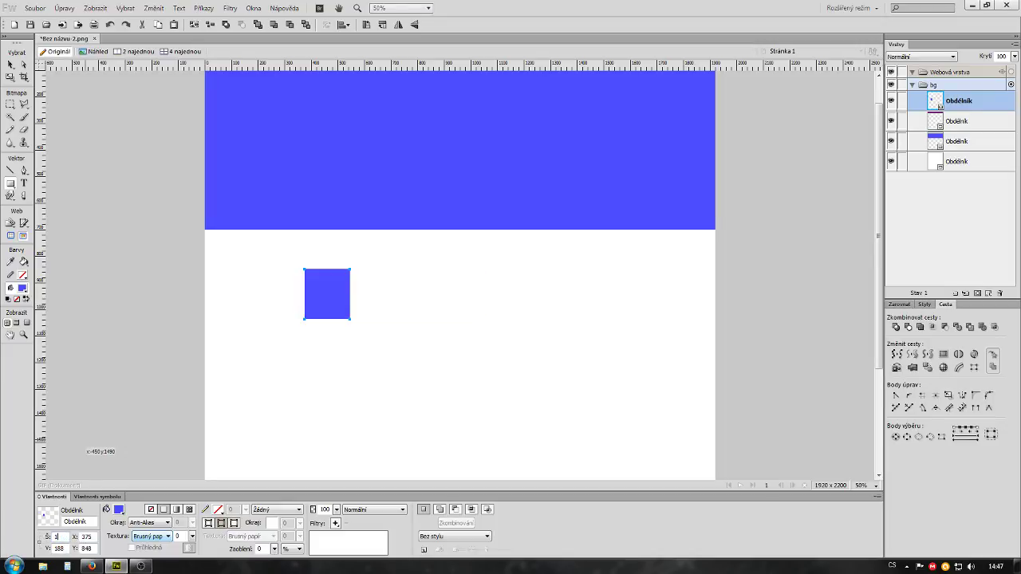
type("70")
key("Tab")
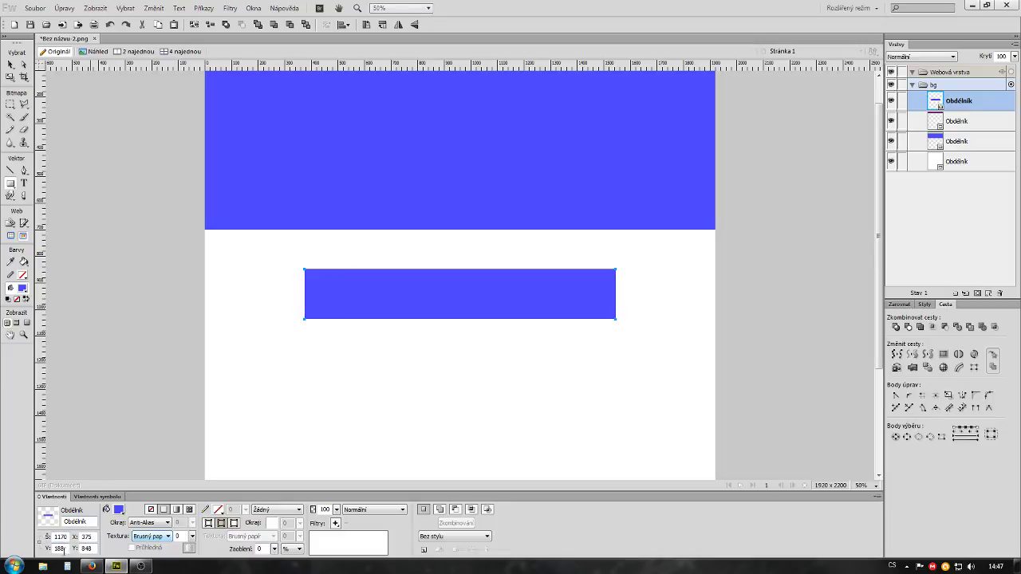
type("700")
key("Return")
Reposition the rectangle and scale it down to 410 × 245 px
left_click(8, 62)
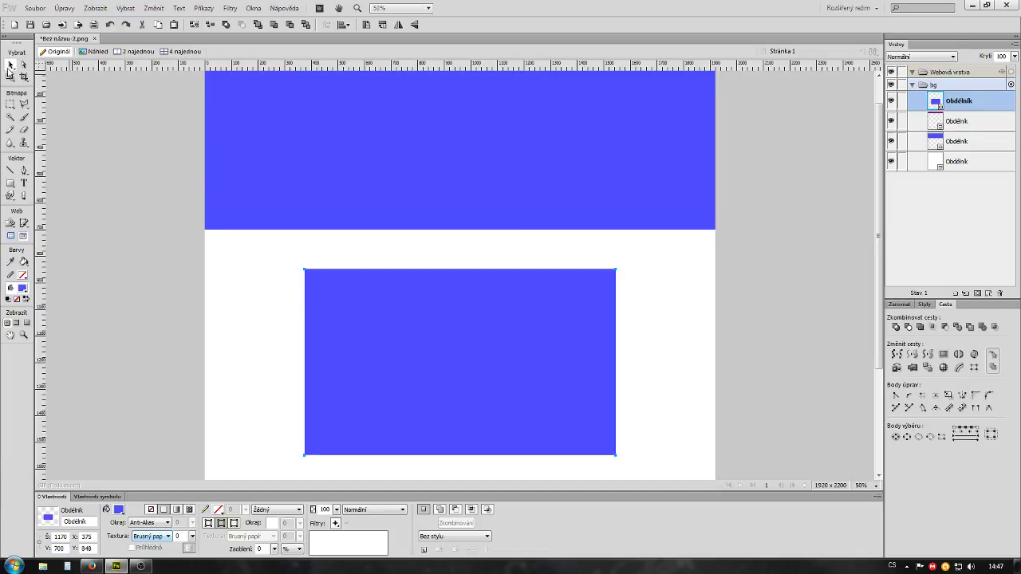
left_click(98, 205)
left_click_drag(504, 390, 452, 372)
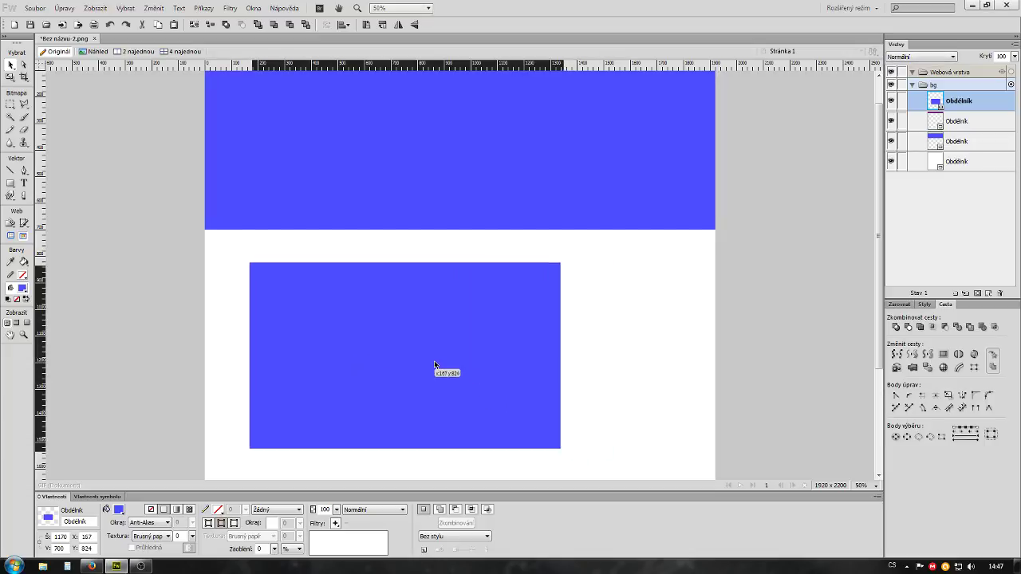
left_click(10, 77)
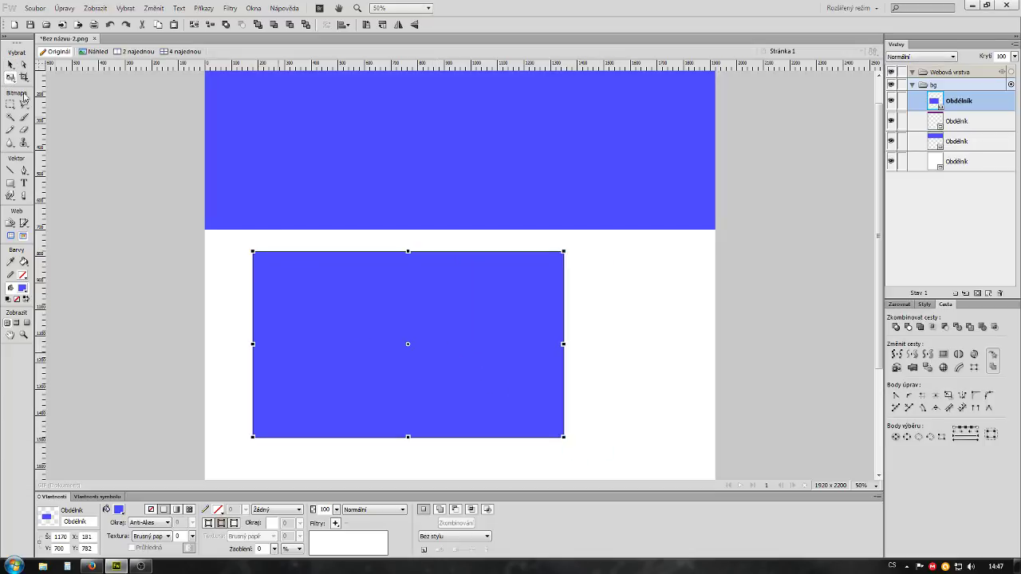
left_click_drag(564, 438, 331, 369)
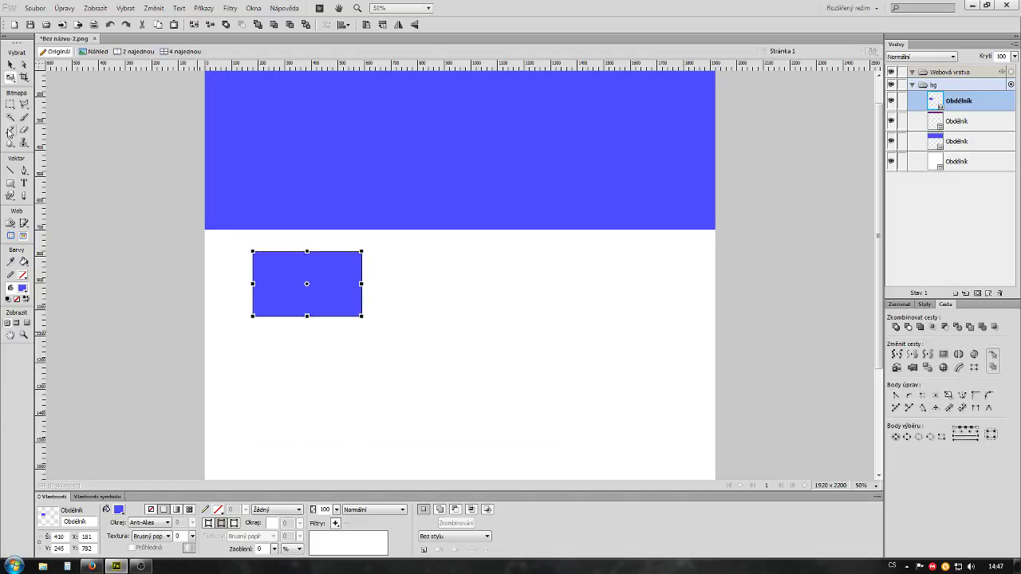
left_click(118, 509)
Fill the rectangle pink, show the guides, and align it to the column guide
left_click(244, 374)
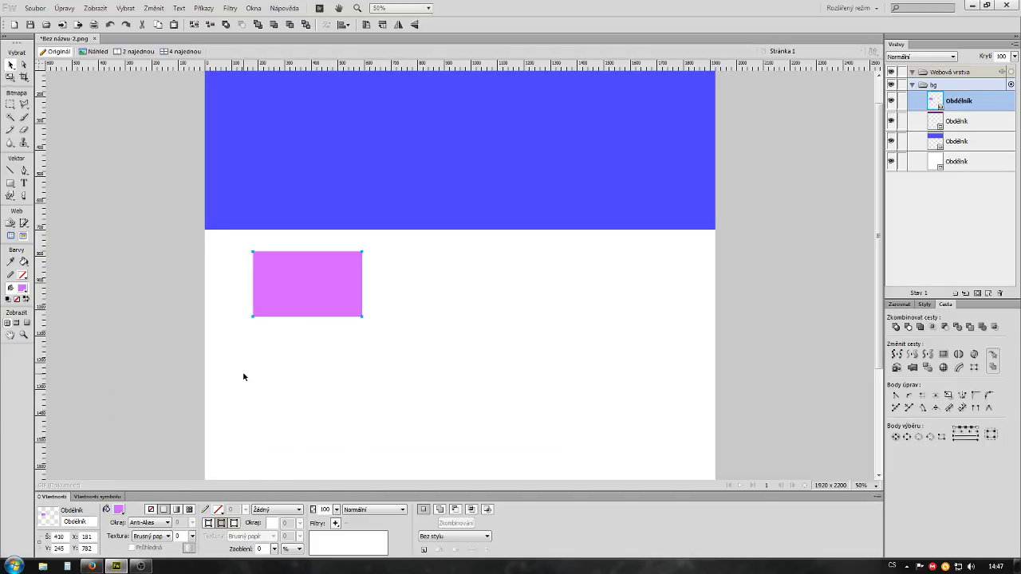
left_click(107, 281)
left_click_drag(311, 292, 356, 301)
key("ctrl+semicolon")
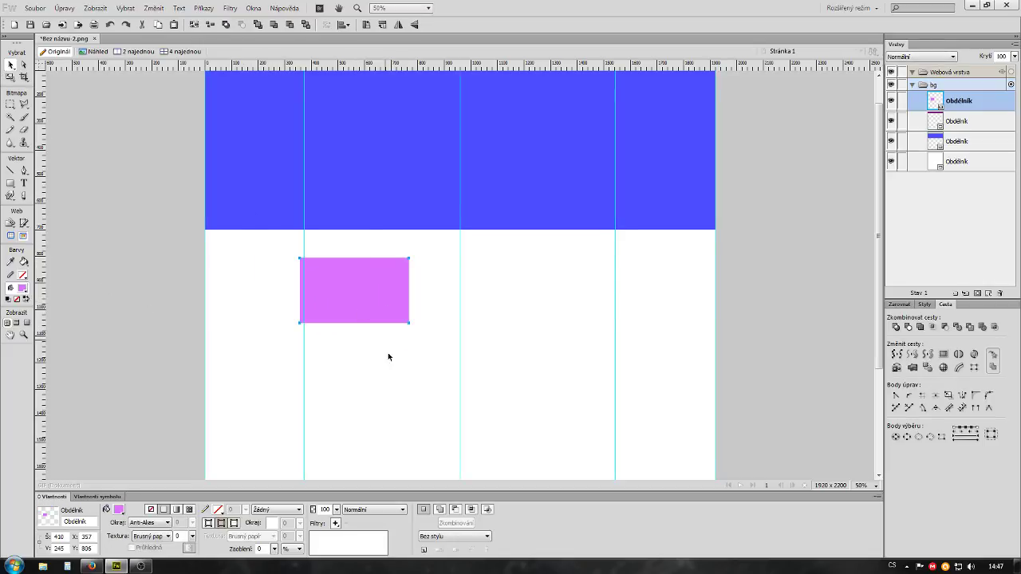
left_click(224, 358)
left_click(346, 295)
left_click_drag(345, 301, 348, 294)
Set the white background's X to 0 and lock the three lower layers
left_click(958, 161)
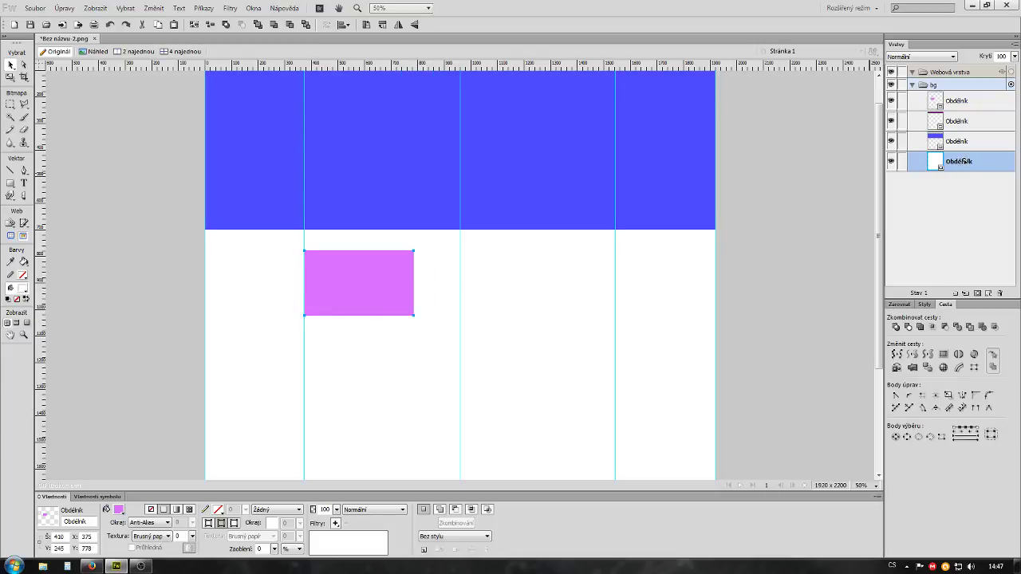
double_click(85, 536)
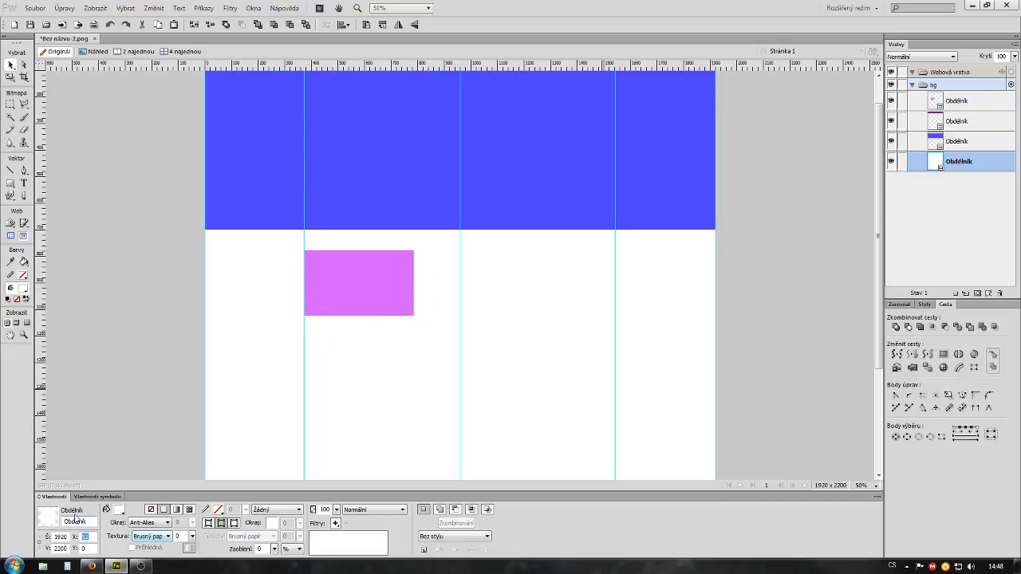
type("0")
key("Tab")
left_click(891, 161)
left_click(891, 162)
left_click_drag(902, 161, 902, 121)
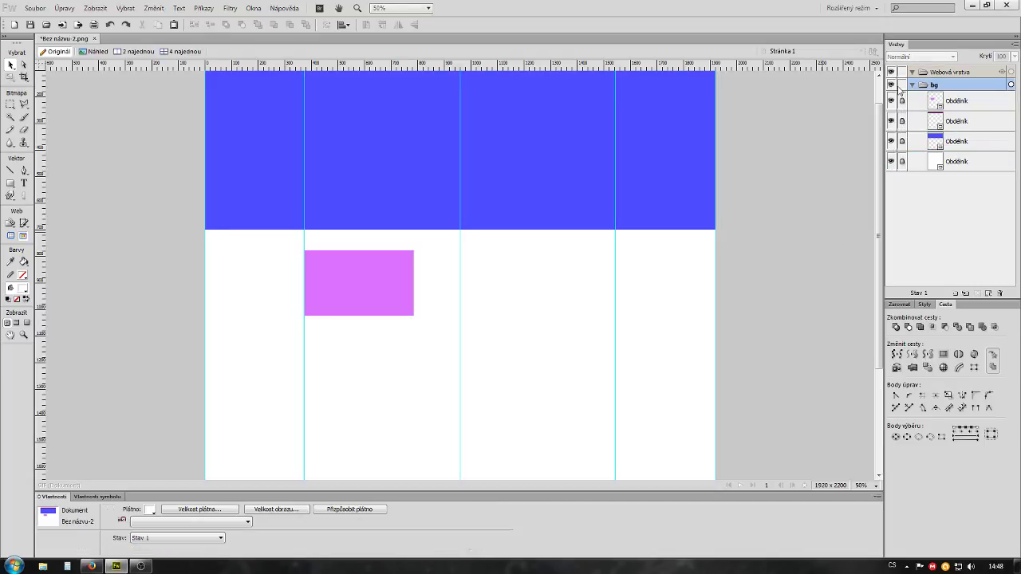
left_click(901, 106)
Copy the pink box into the third column and delete the extra copy
left_click(364, 286)
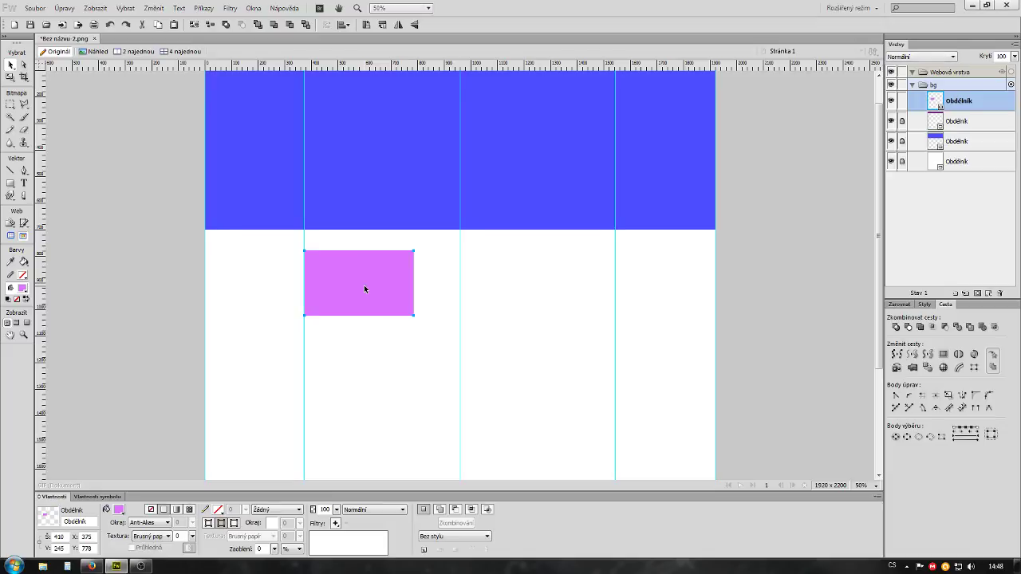
left_click_drag(382, 306, 497, 298)
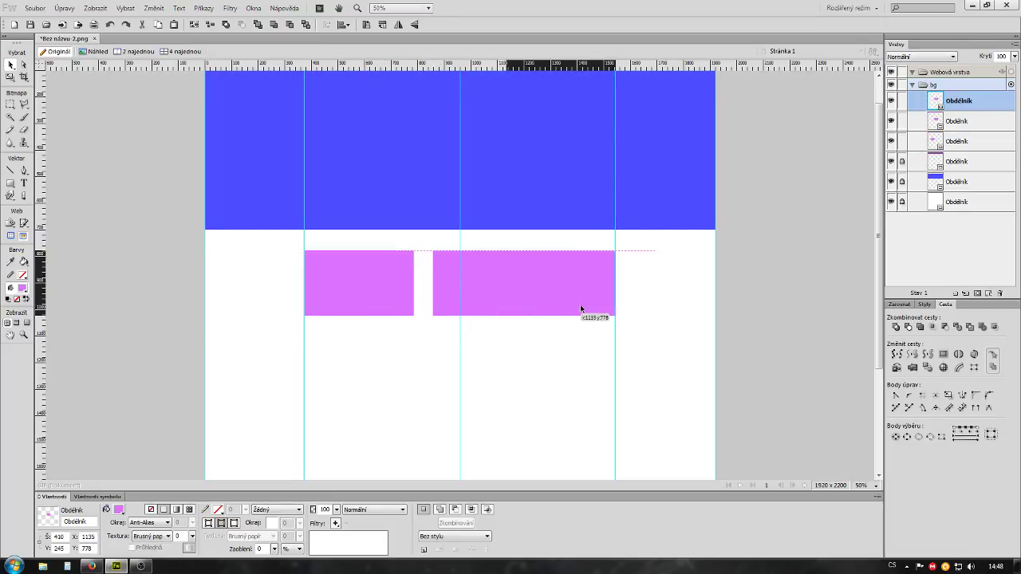
left_click_drag(497, 299, 575, 300)
left_click_drag(454, 288, 494, 359)
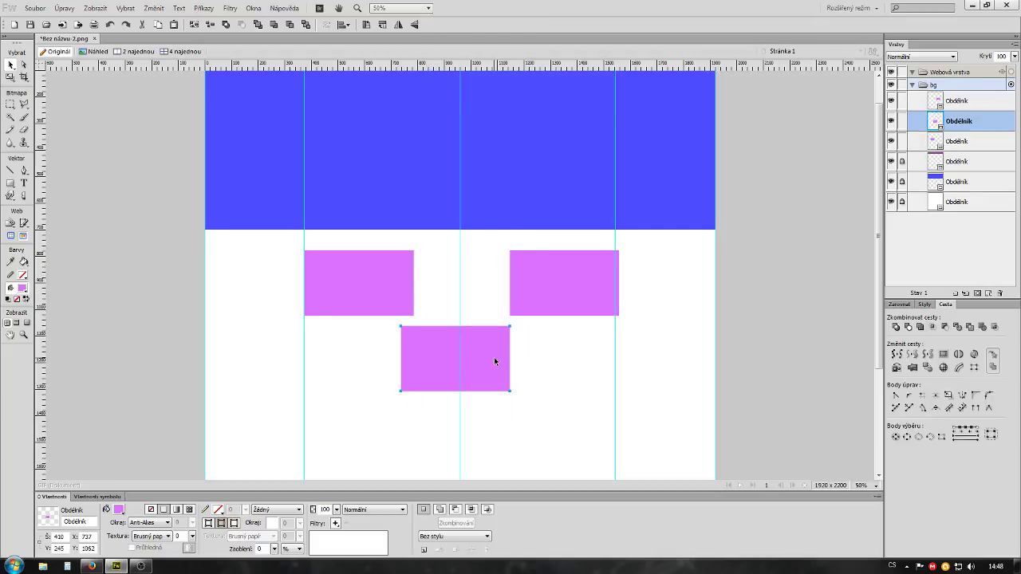
key("Delete")
left_click(550, 290)
mouse_move(564, 282)
left_mouse_down()
mouse_move(531, 290)
mouse_move(568, 261)
left_mouse_up()
Scroll over the page to check the two pink boxes, then deselect
scroll(543, 318, "down", 2)
scroll(543, 318, "up", 2)
scroll(335, 287, "down", 2)
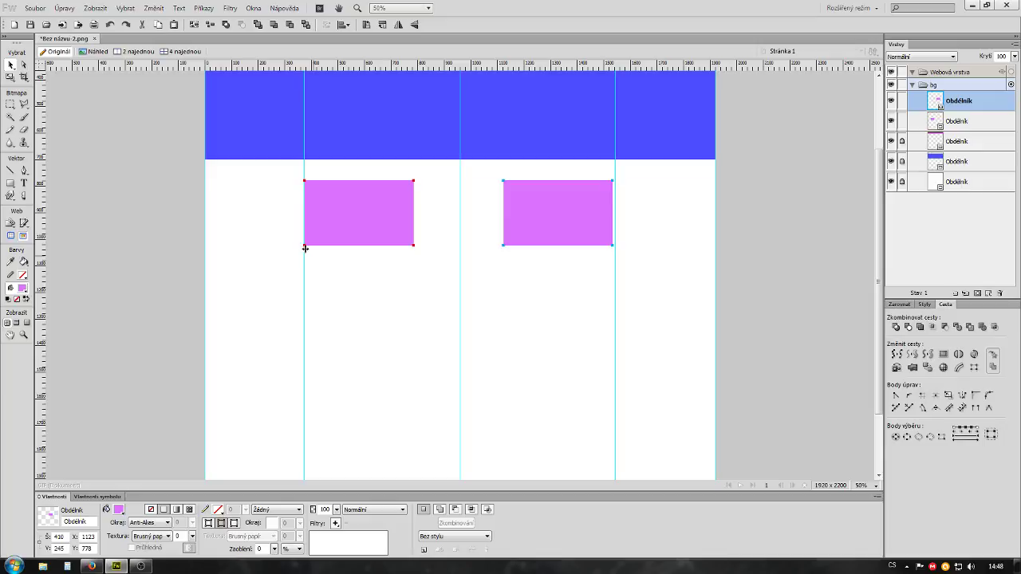
scroll(599, 270, "down", 3)
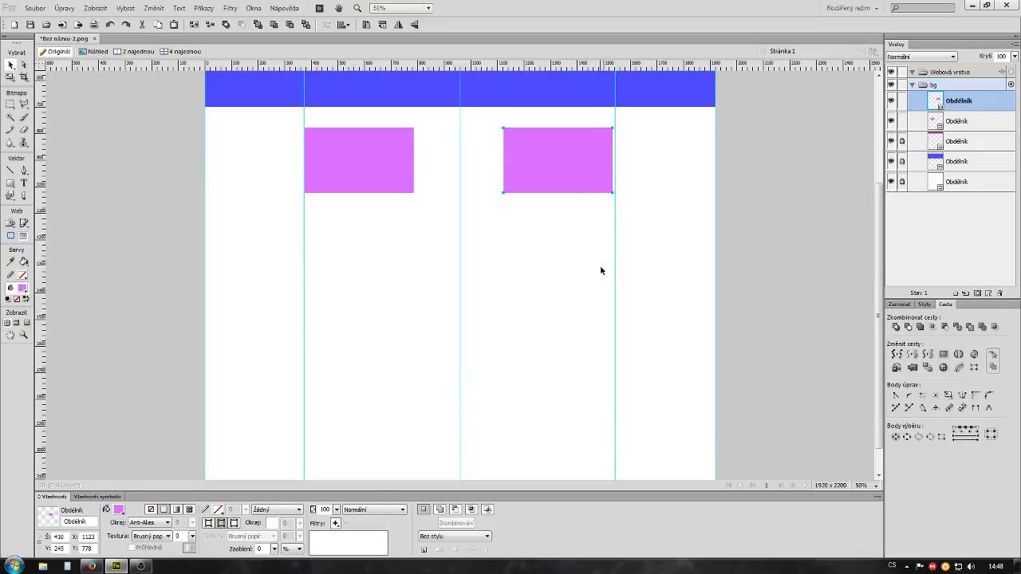
scroll(600, 265, "up", 1)
scroll(606, 299, "up", 3)
scroll(495, 272, "up", 3)
scroll(470, 143, "up", 2)
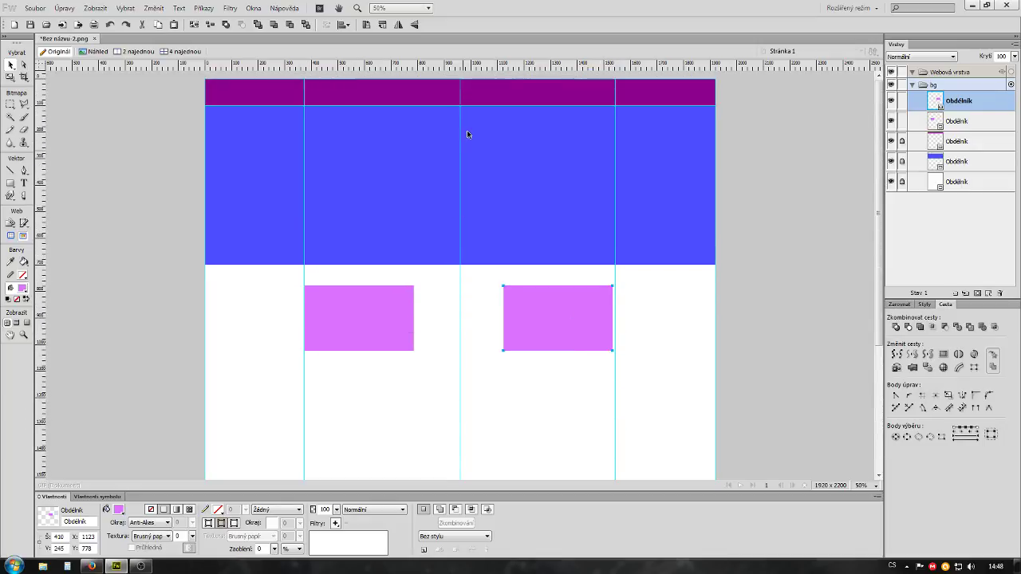
left_click(515, 98)
scroll(623, 335, "down", 2)
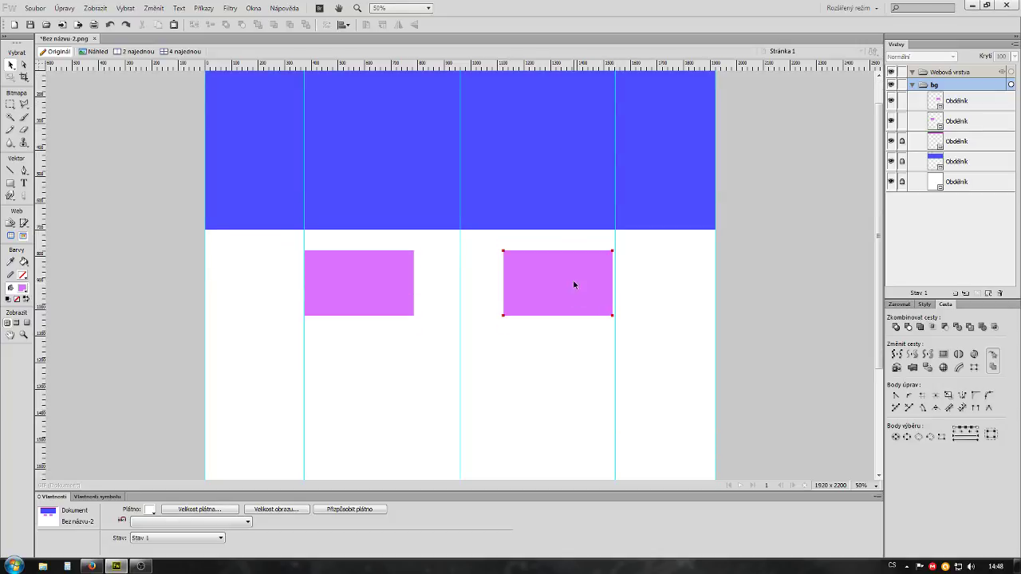
Add a horizontal guide near the layout bottom and move it up to mark the footer line
scroll(541, 284, "down", 4)
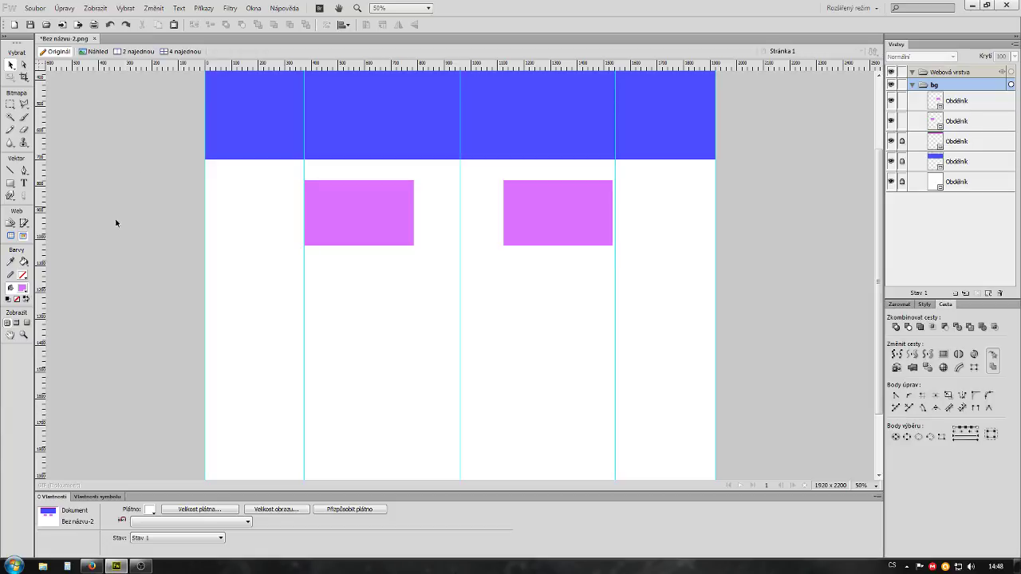
scroll(378, 361, "up", 3)
scroll(540, 356, "down", 2)
scroll(535, 347, "up", 2)
scroll(537, 351, "down", 3)
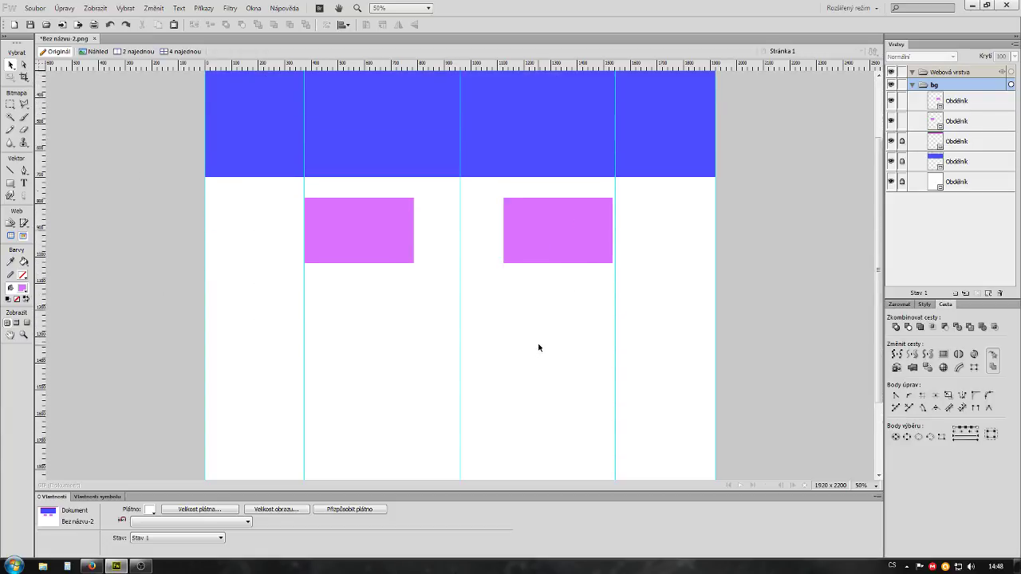
scroll(540, 363, "down", 4)
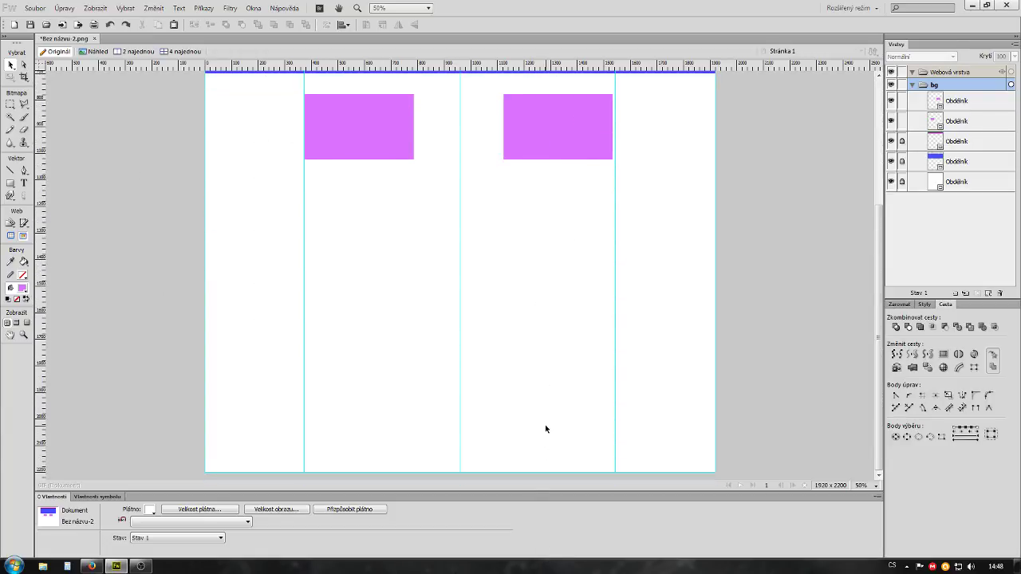
mouse_move(471, 67)
left_mouse_down()
mouse_move(501, 282)
mouse_move(497, 450)
left_mouse_up()
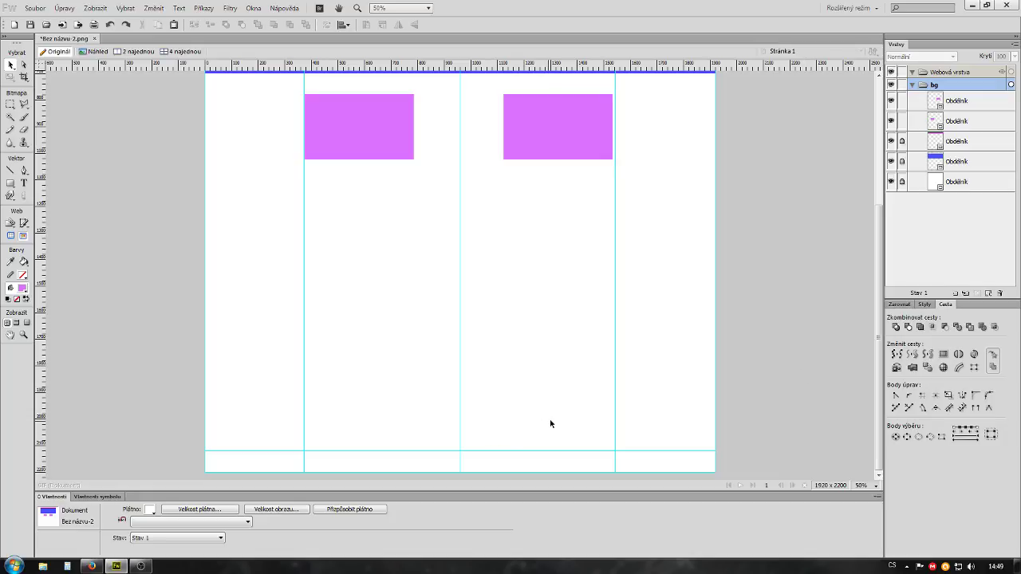
left_click_drag(506, 452, 513, 399)
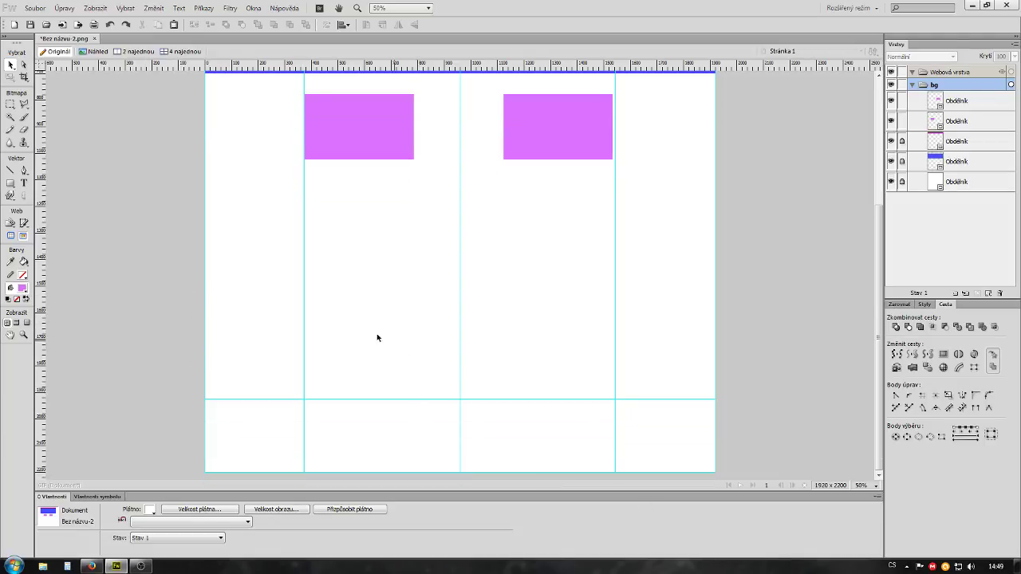
scroll(358, 331, "up", 3)
scroll(359, 331, "down", 3)
scroll(148, 185, "up", 3)
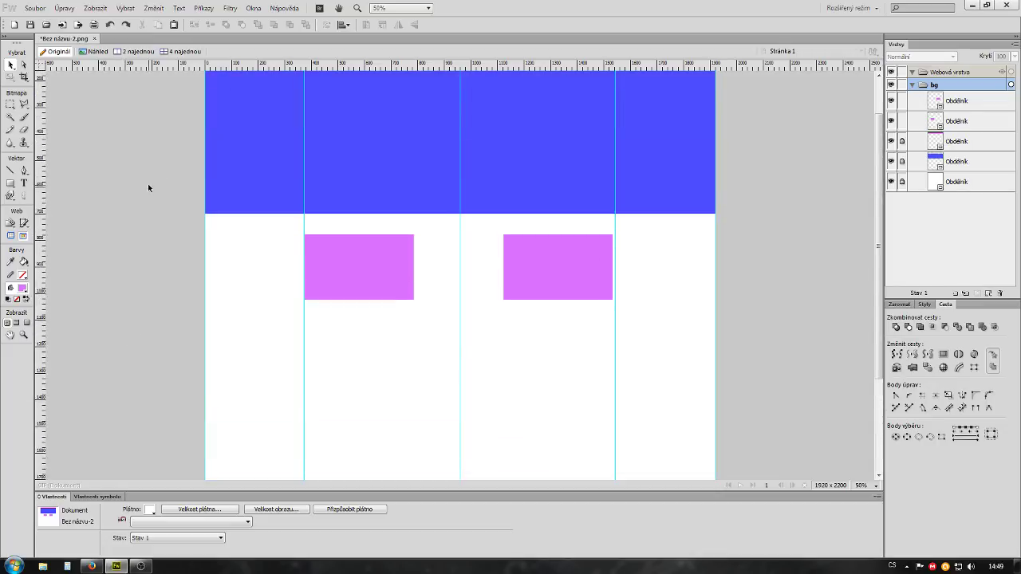
scroll(152, 208, "up", 2)
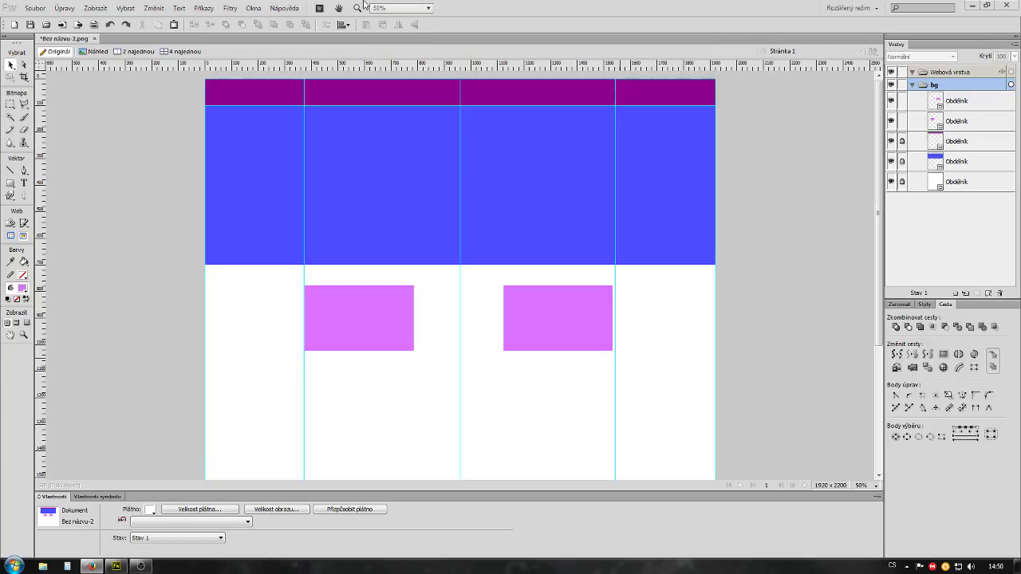
Back in Firefox, open the Gamenice hero design as a standalone image and fit it to the window
key("alt+Tab")
right_click(484, 150)
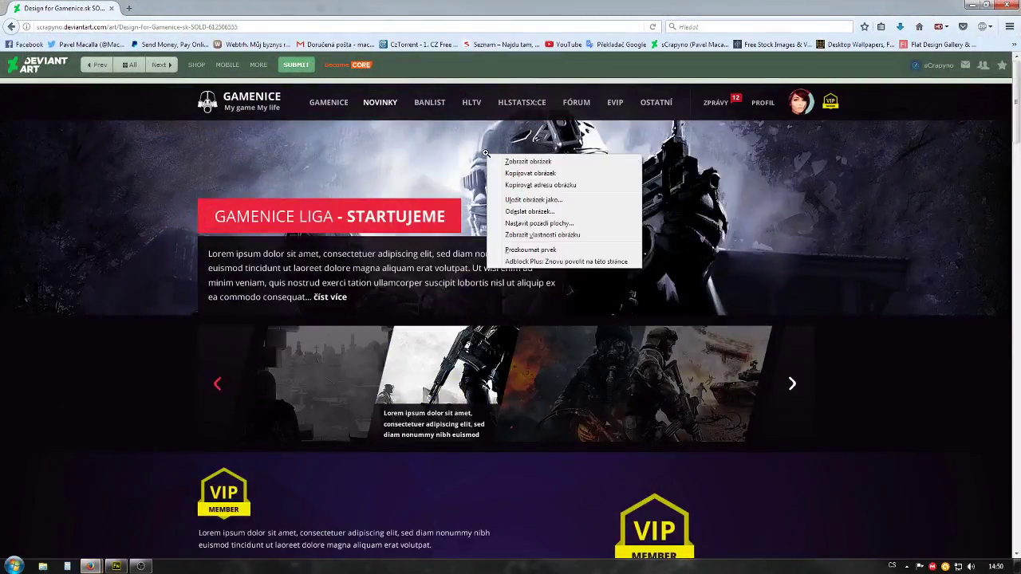
left_click(578, 217)
left_click(561, 189)
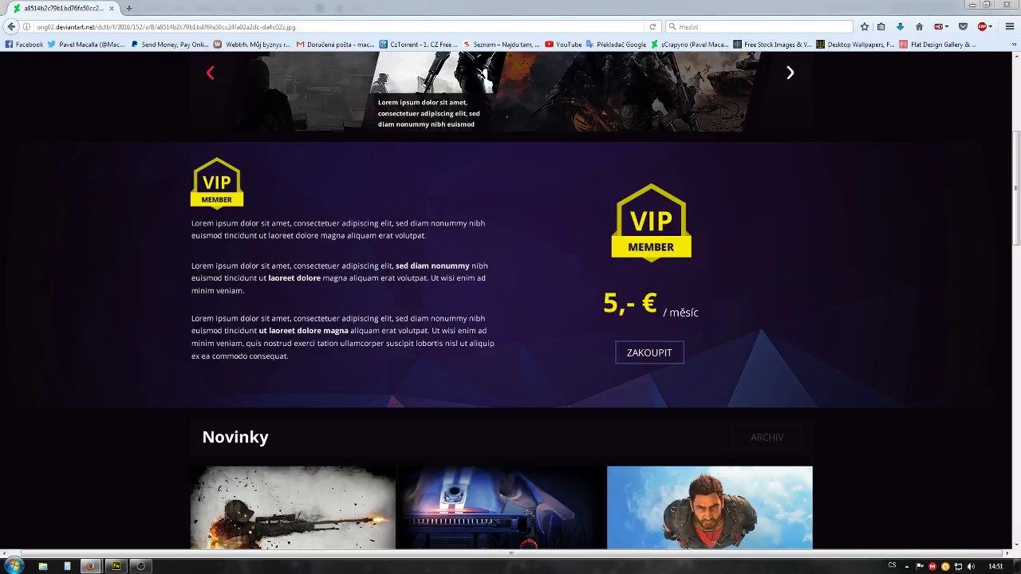
View the Gamenice mockup at 100%, scrolling between the navigation bar, hero banner, slider and VIP Member section
left_click(534, 202)
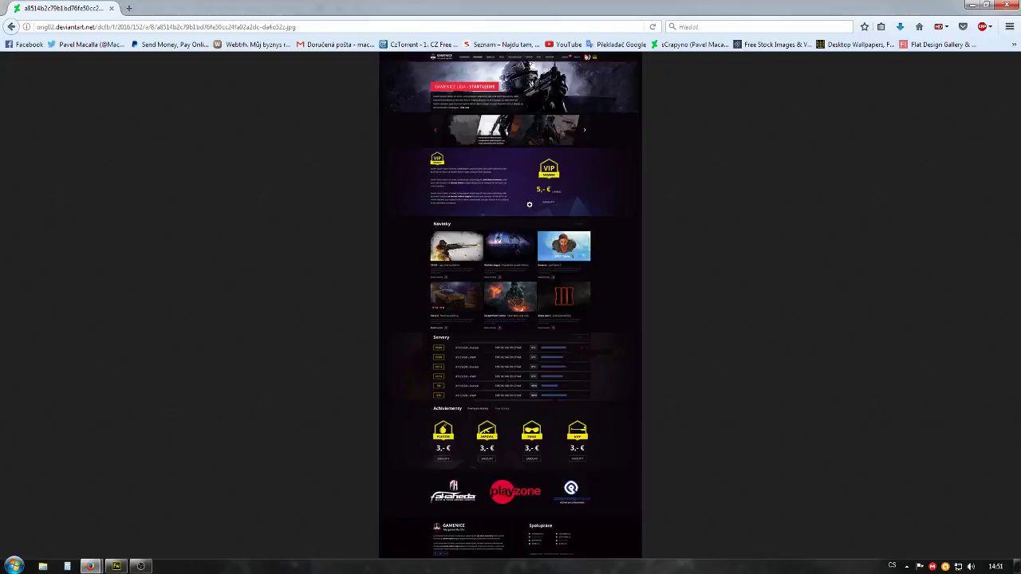
left_click(537, 202)
scroll(557, 206, "up", 3)
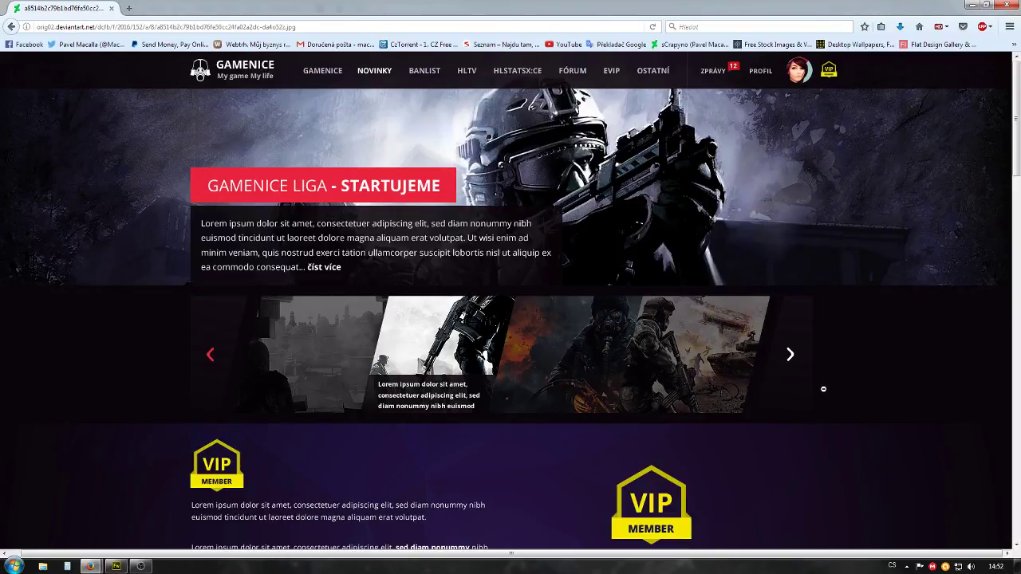
scroll(918, 333, "down", 1)
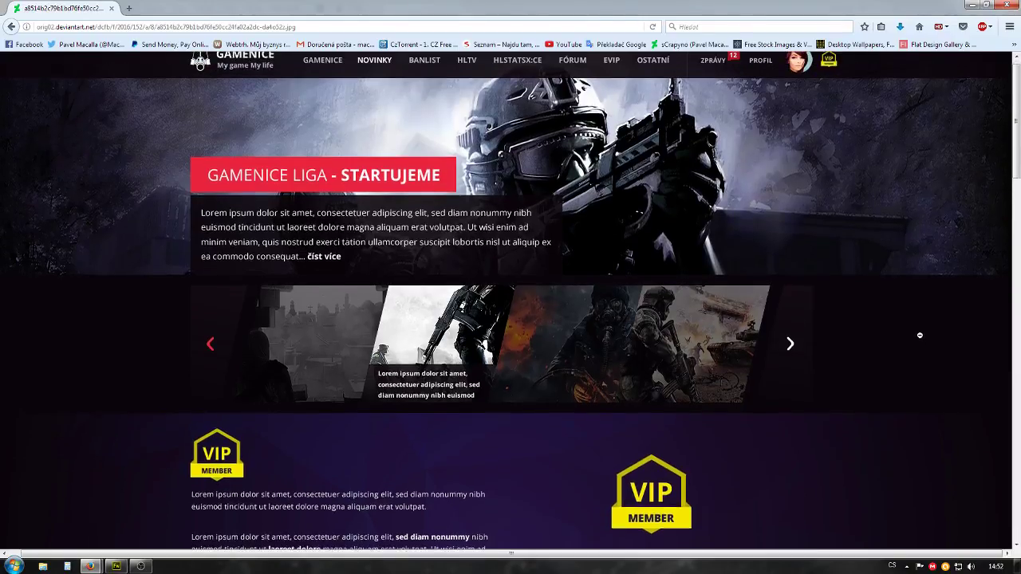
scroll(922, 334, "up", 1)
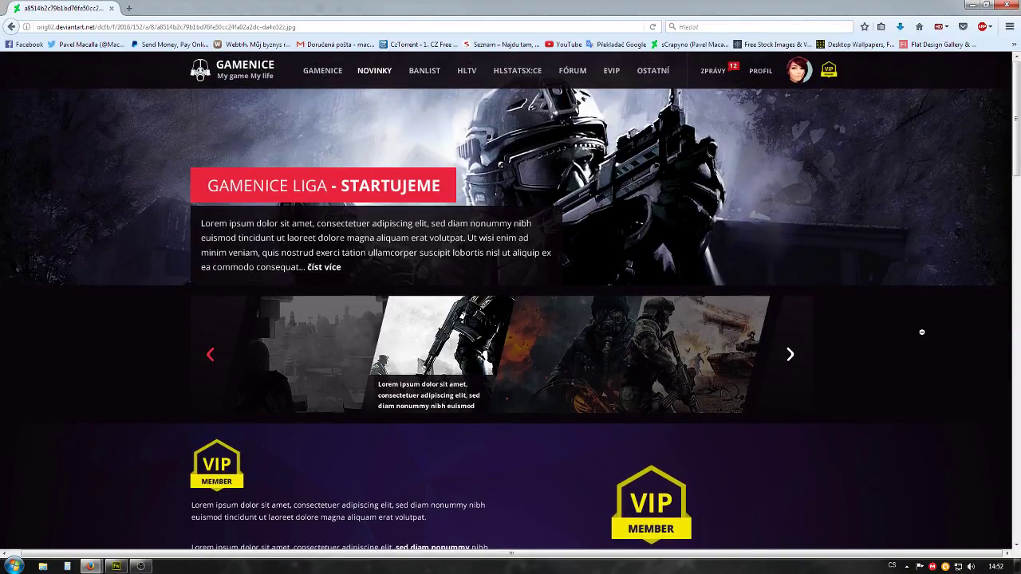
scroll(922, 332, "down", 1)
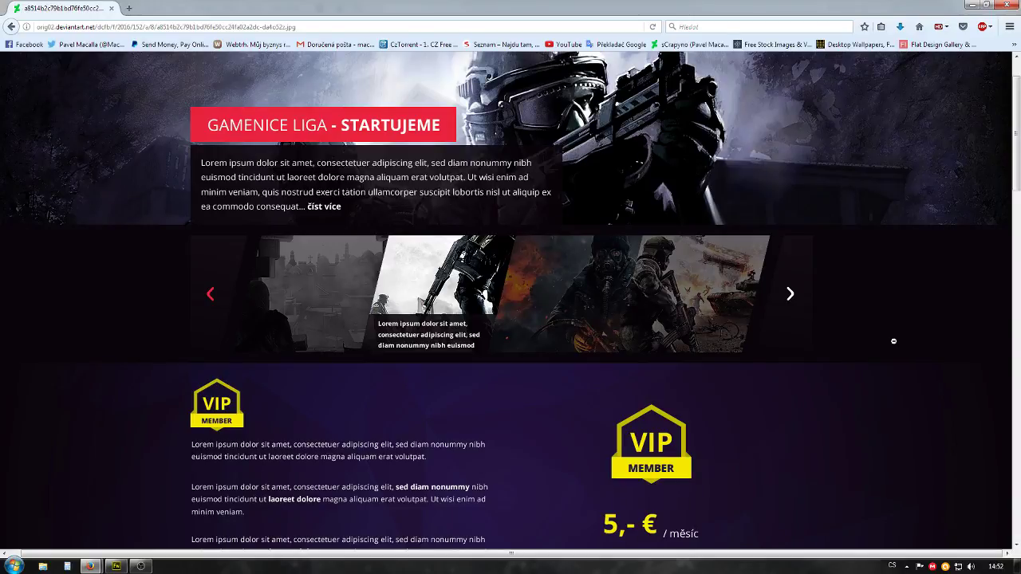
scroll(879, 384, "up", 1)
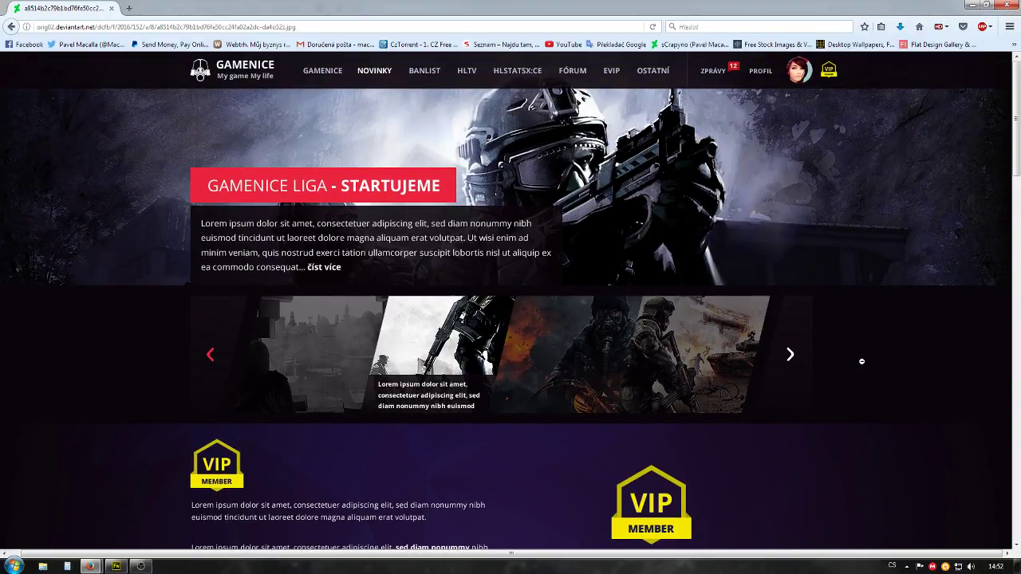
scroll(854, 377, "down", 1)
scroll(854, 377, "down", 3)
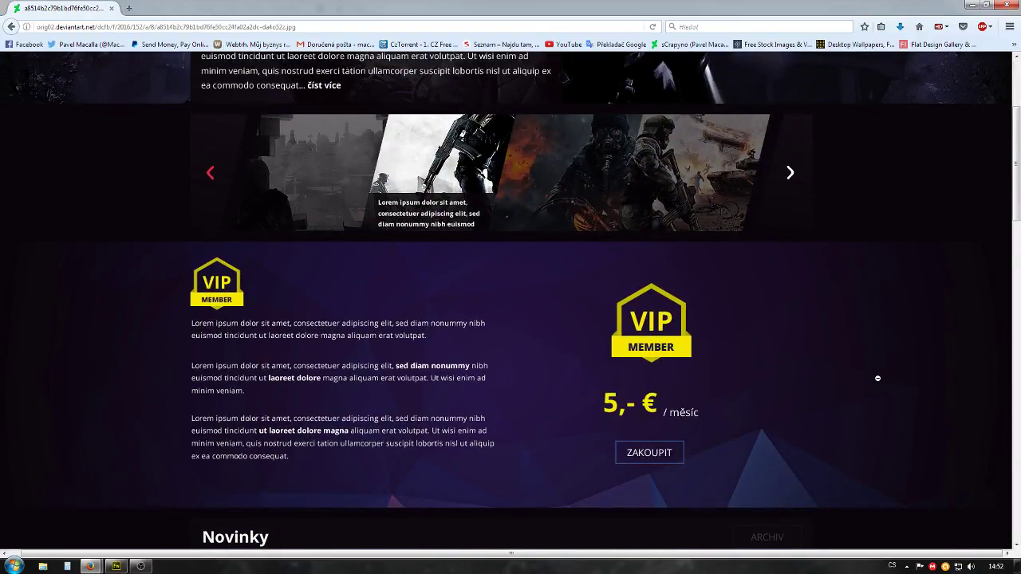
scroll(877, 381, "up", 3)
scroll(877, 382, "down", 2)
scroll(828, 393, "up", 4)
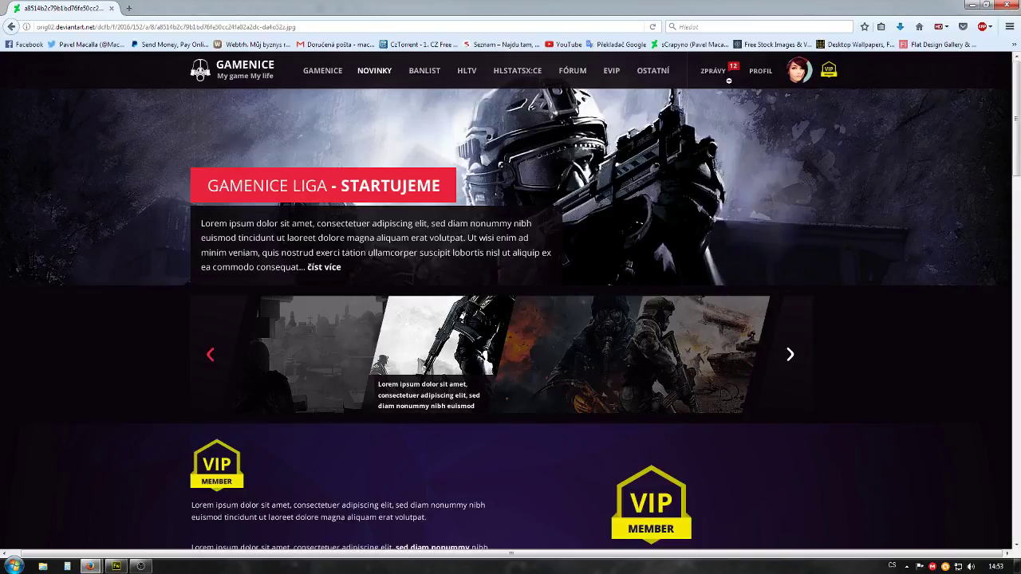
scroll(653, 230, "down", 3)
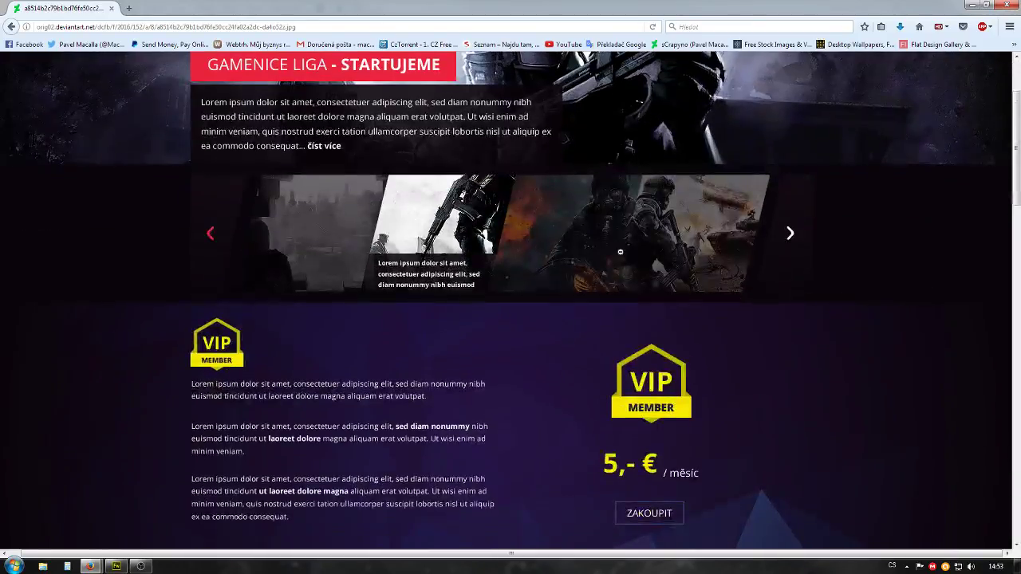
scroll(406, 382, "down", 2)
scroll(384, 376, "down", 3)
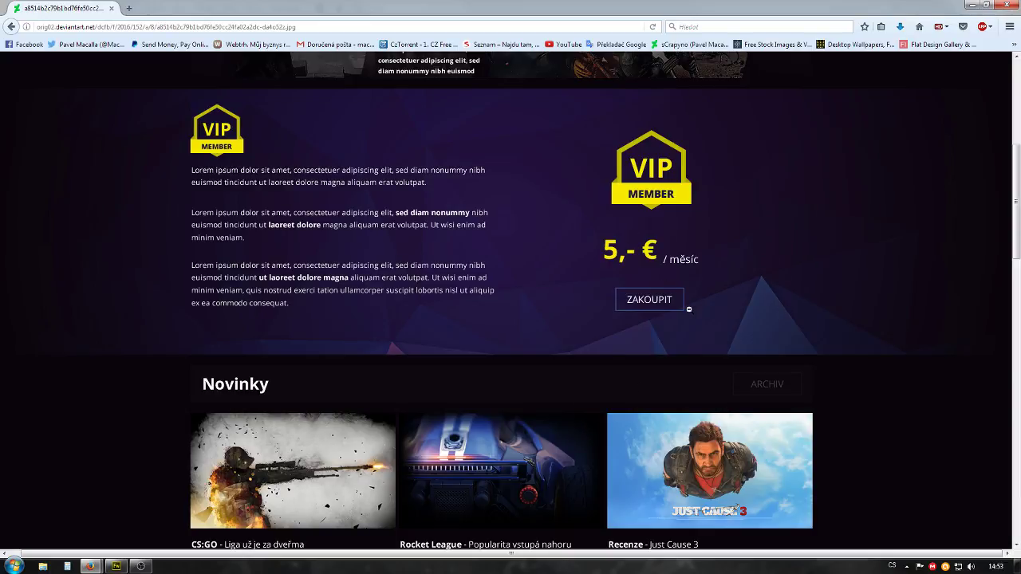
scroll(117, 355, "down", 4)
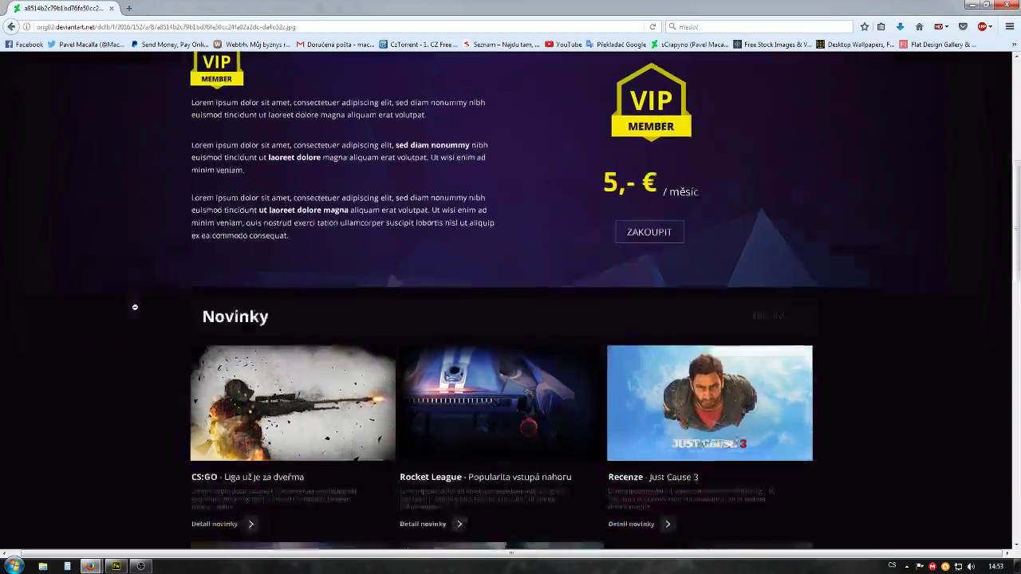
scroll(158, 301, "down", 1)
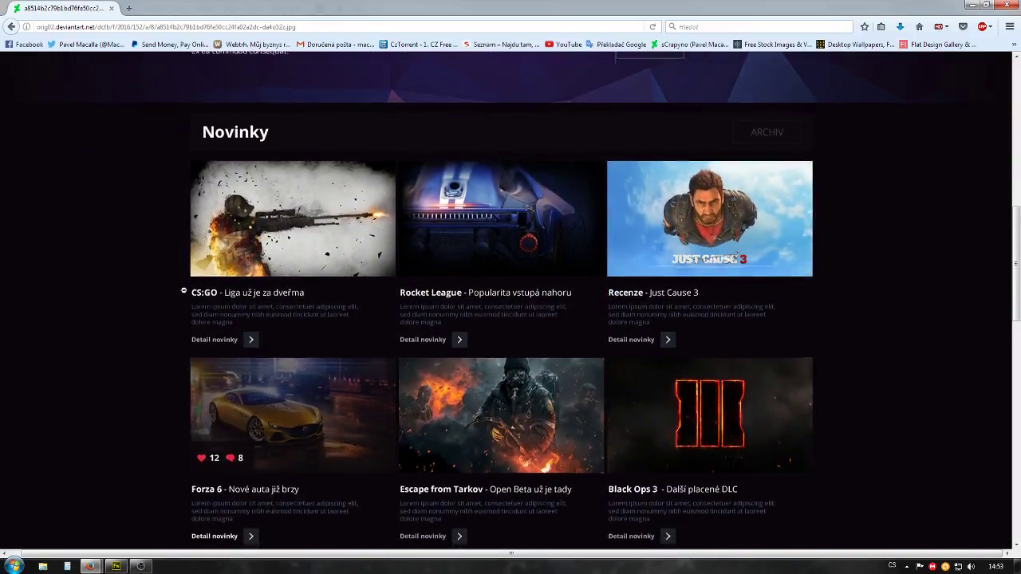
scroll(182, 303, "down", 2)
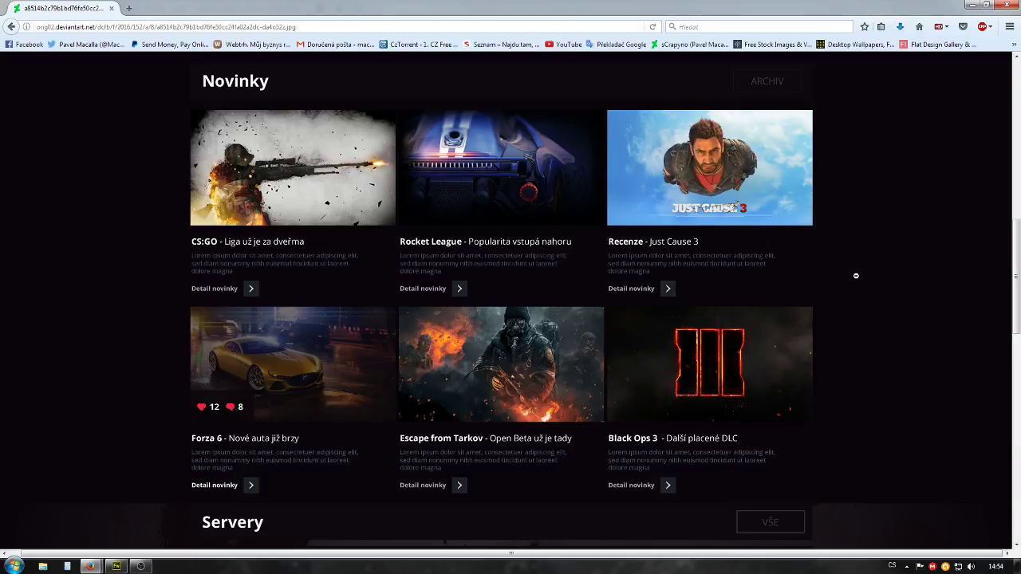
scroll(849, 285, "down", 1)
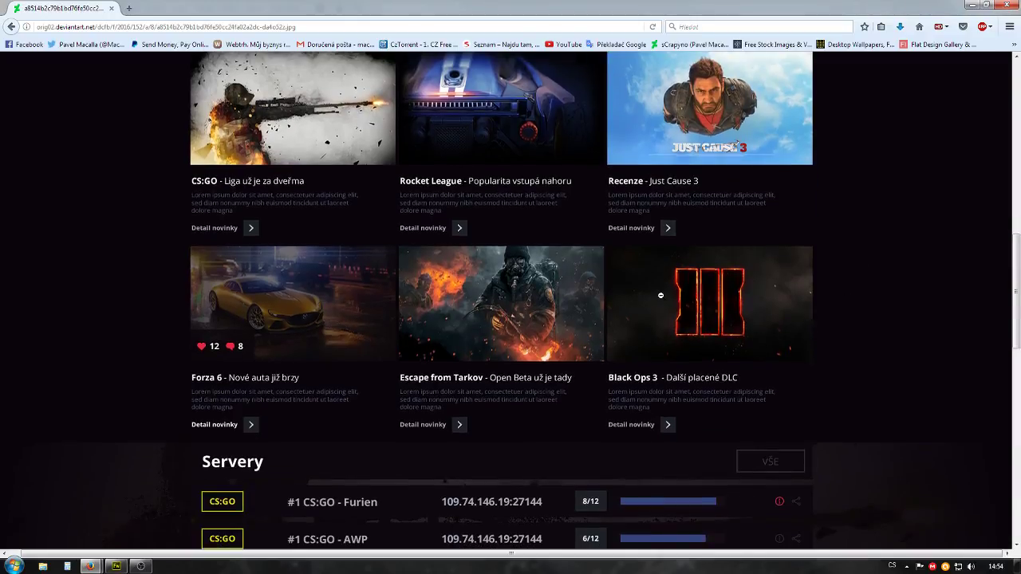
scroll(585, 317, "up", 2)
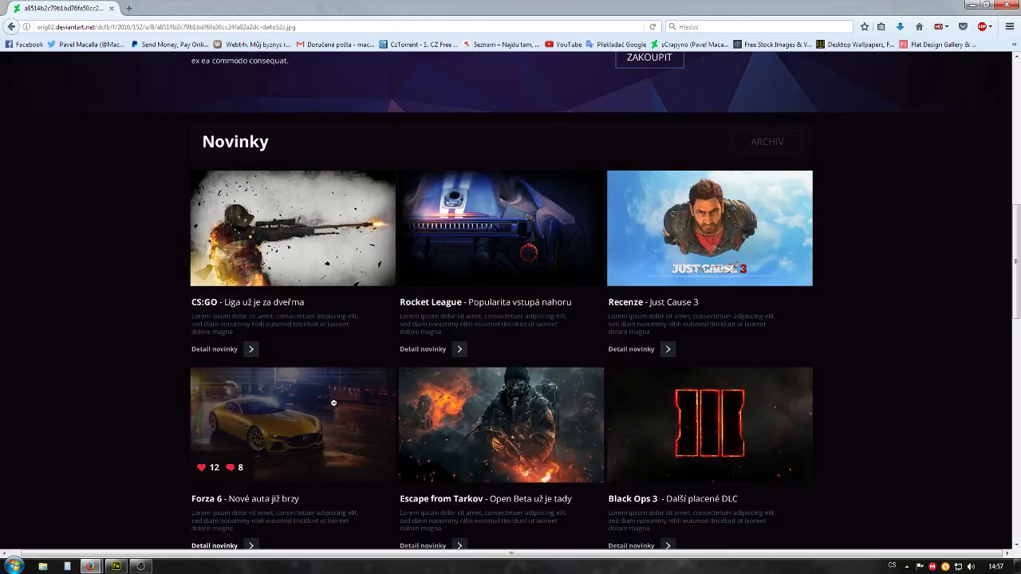
Fit the gaming-site design to the window, then view it full size around the Novinky news grid
scroll(133, 408, "down", 2)
left_click(133, 408)
left_click(463, 266)
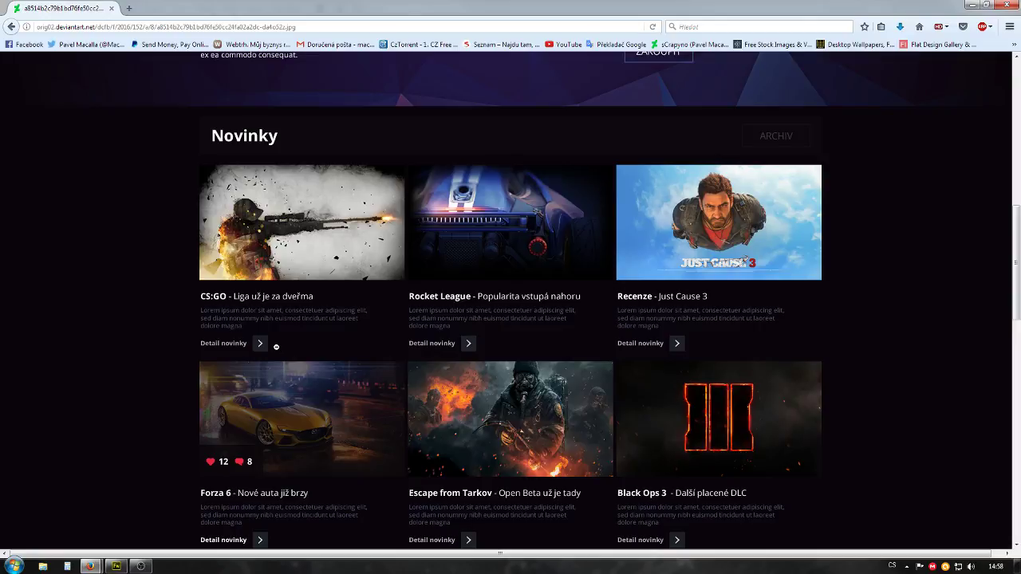
scroll(294, 319, "up", 3)
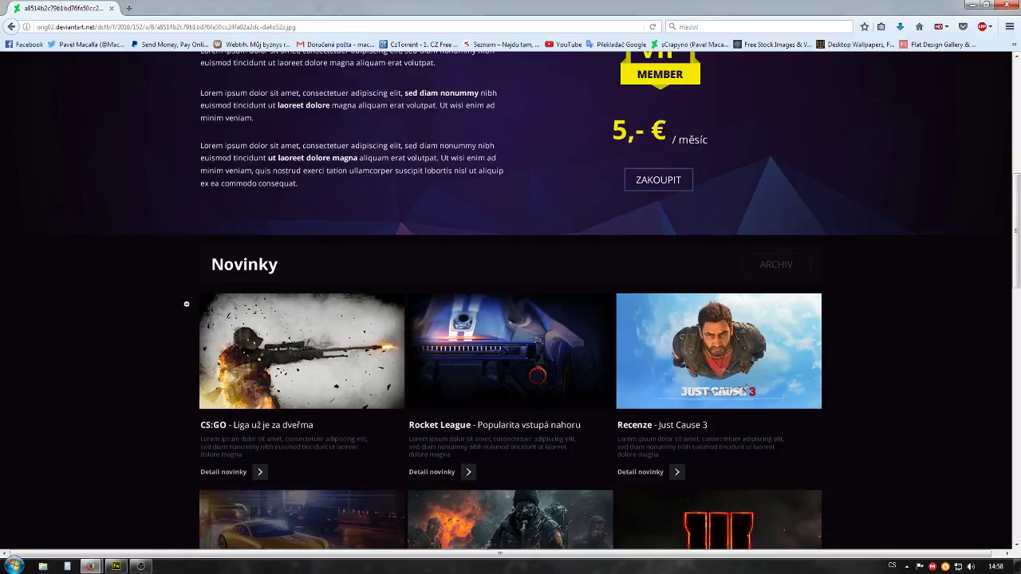
scroll(245, 317, "up", 2)
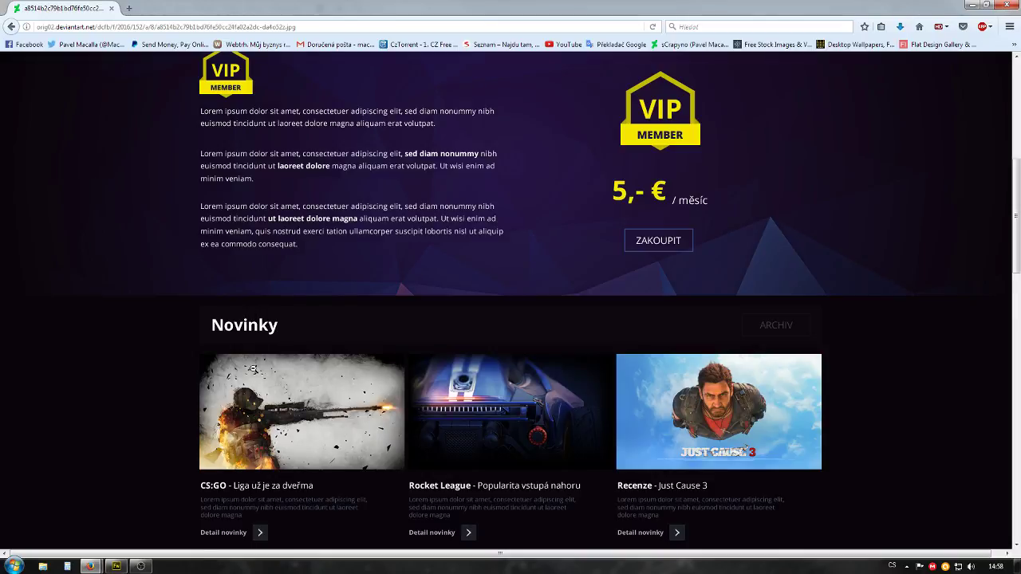
scroll(155, 390, "down", 2)
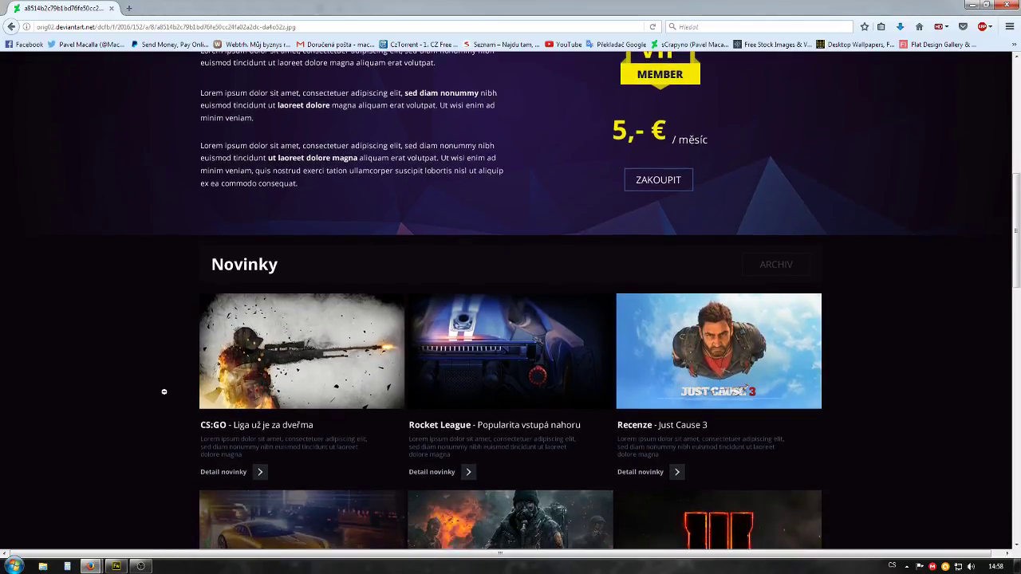
scroll(162, 390, "down", 4)
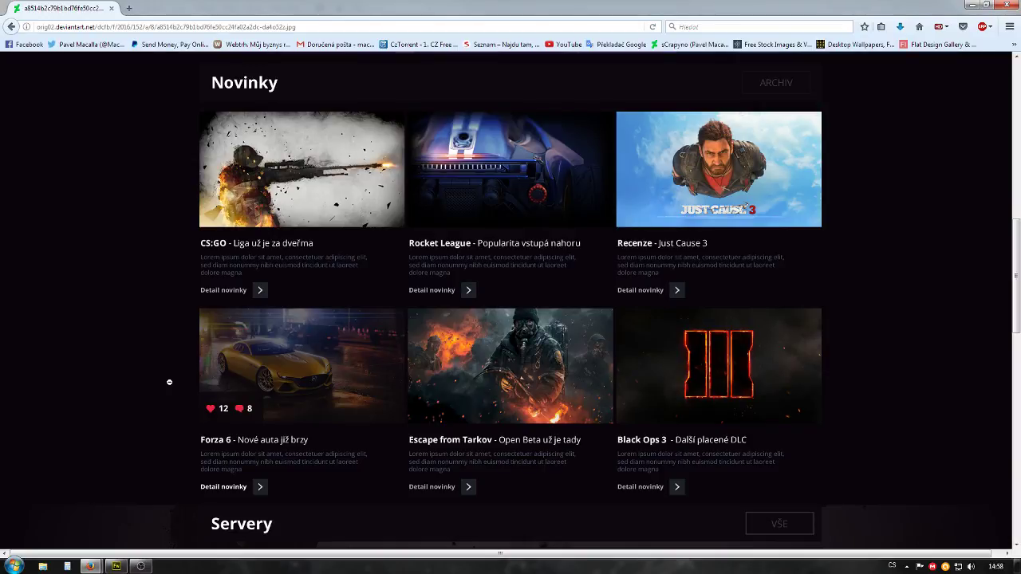
scroll(169, 382, "down", 3)
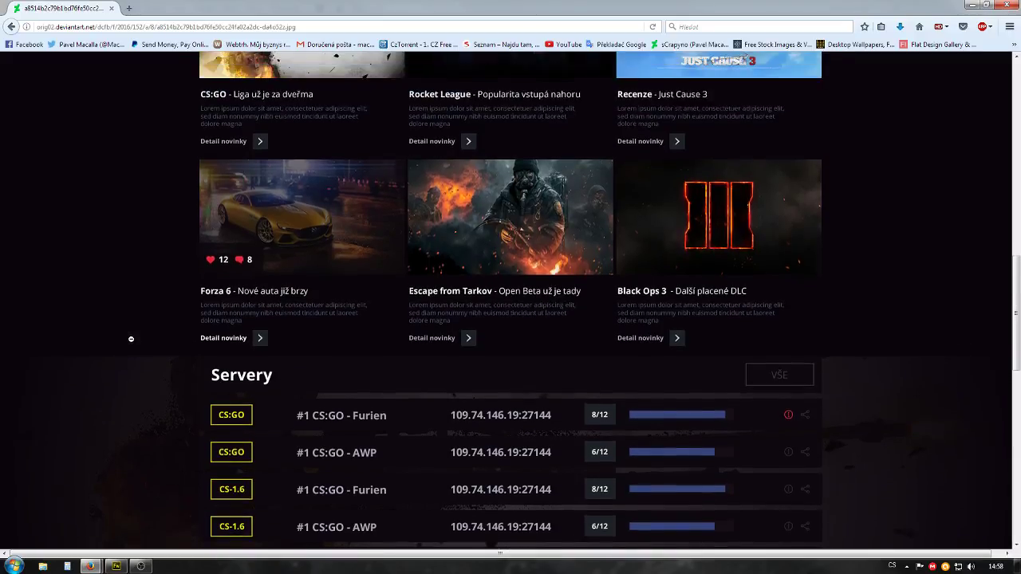
scroll(122, 363, "down", 5)
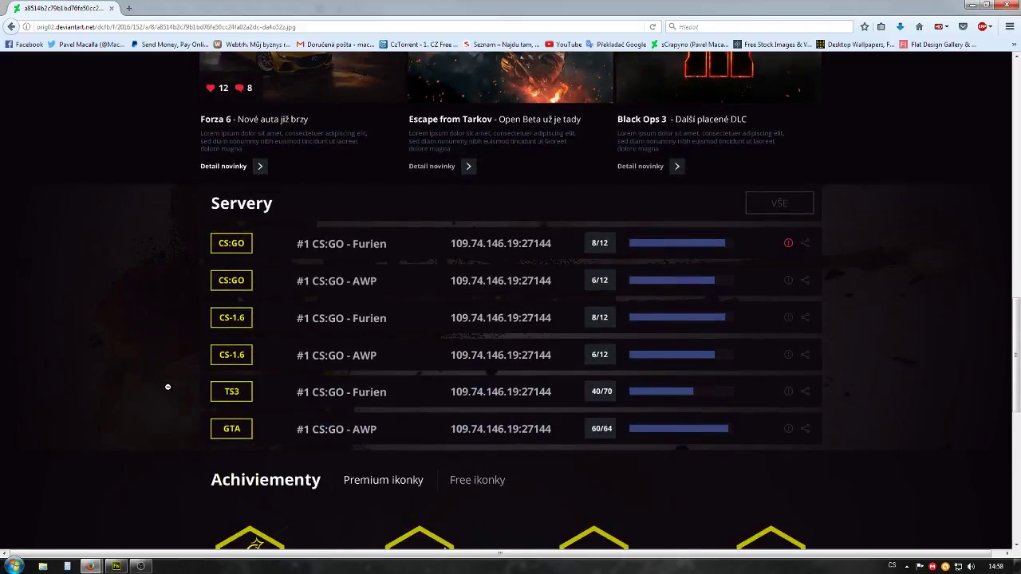
scroll(168, 387, "down", 2)
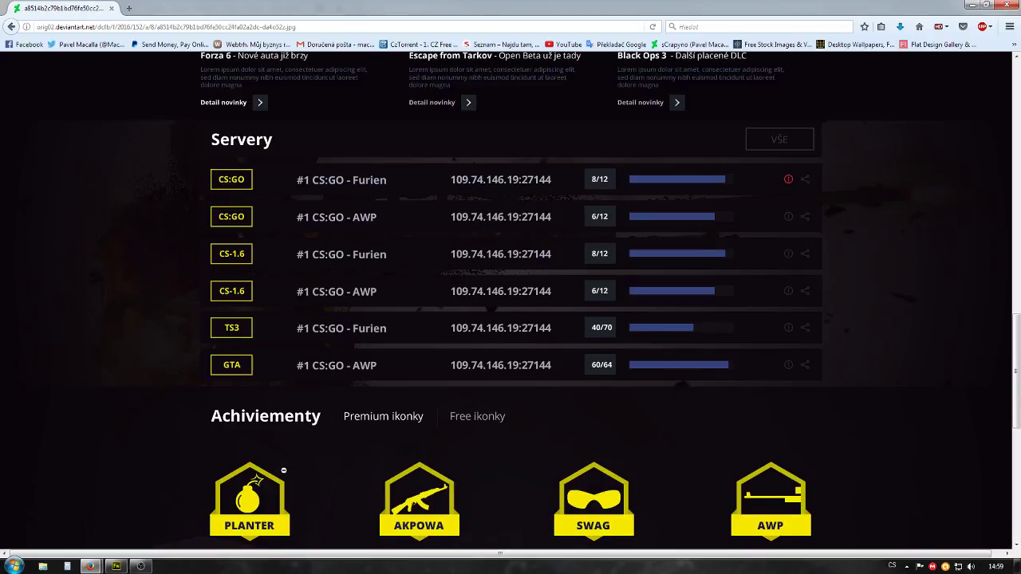
scroll(138, 479, "down", 4)
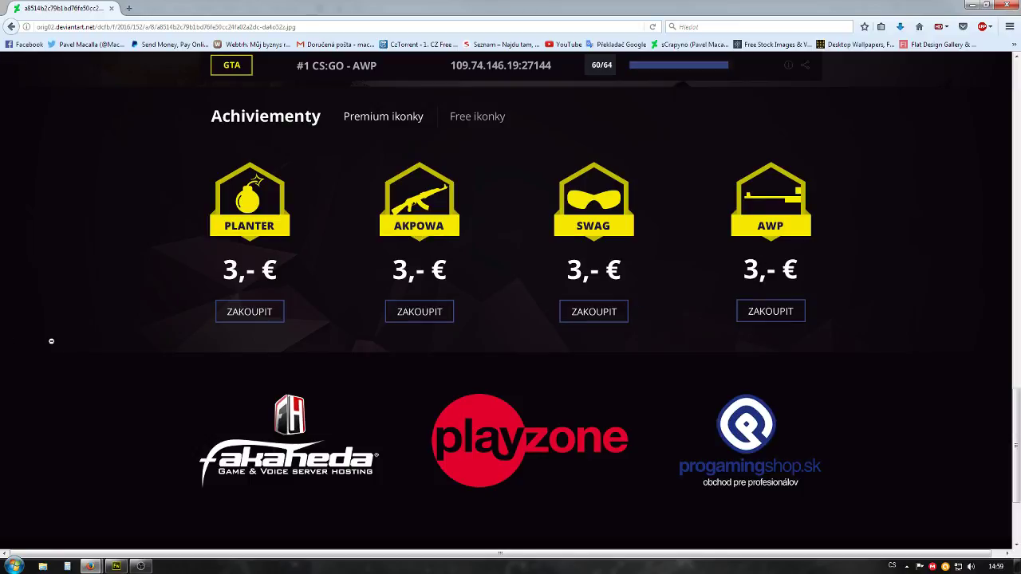
scroll(119, 455, "up", 2)
scroll(119, 455, "down", 3)
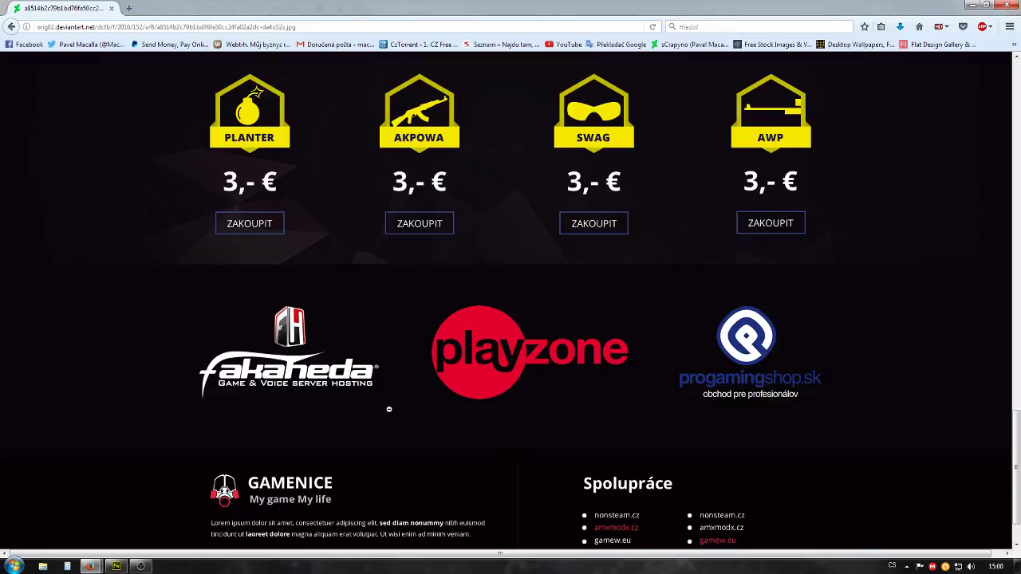
scroll(383, 409, "down", 2)
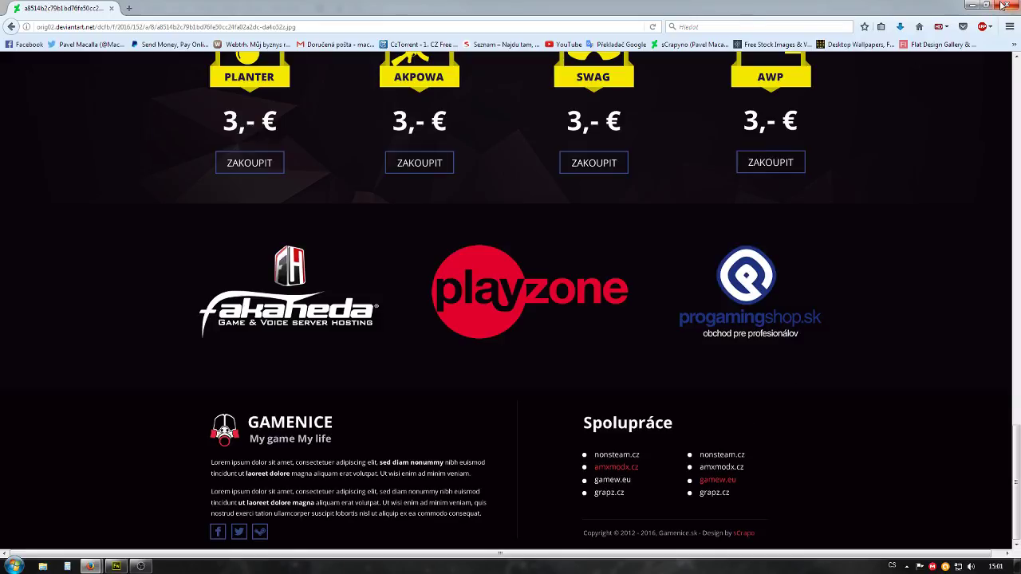
scroll(912, 153, "up", 5)
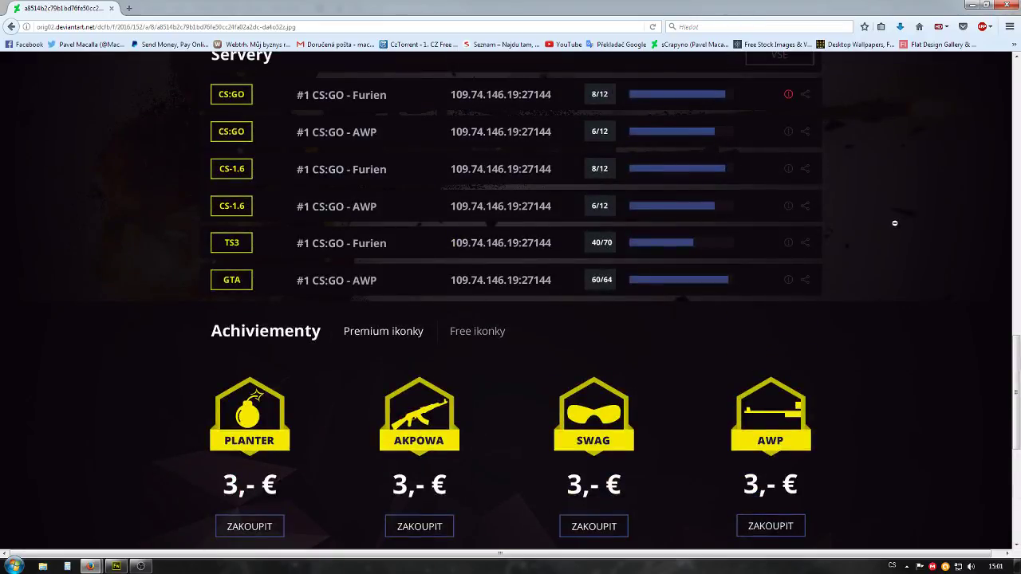
Scroll the DeviantArt design page up and down to finish browsing it
scroll(896, 223, "up", 4)
scroll(894, 236, "down", 1)
scroll(890, 250, "down", 1)
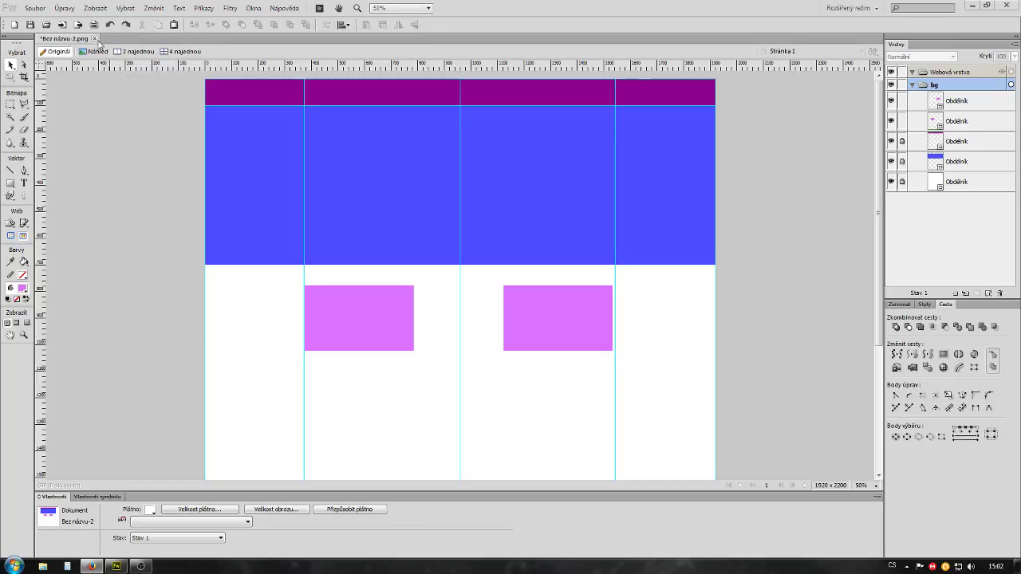
Close the old layout without saving and create a new 1200×500 Fireworks PNG document
left_click(95, 39)
left_click(529, 306)
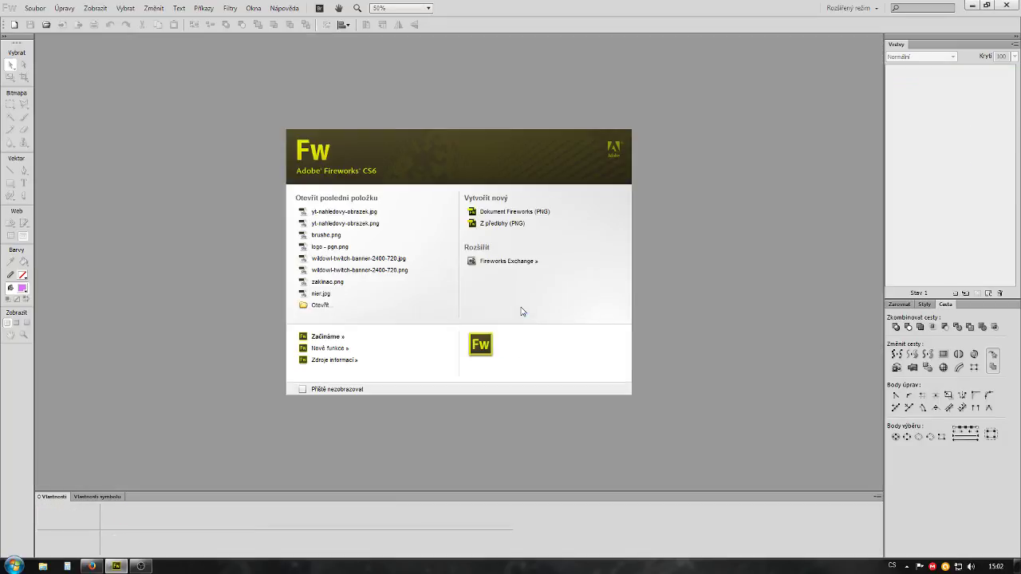
left_click(508, 212)
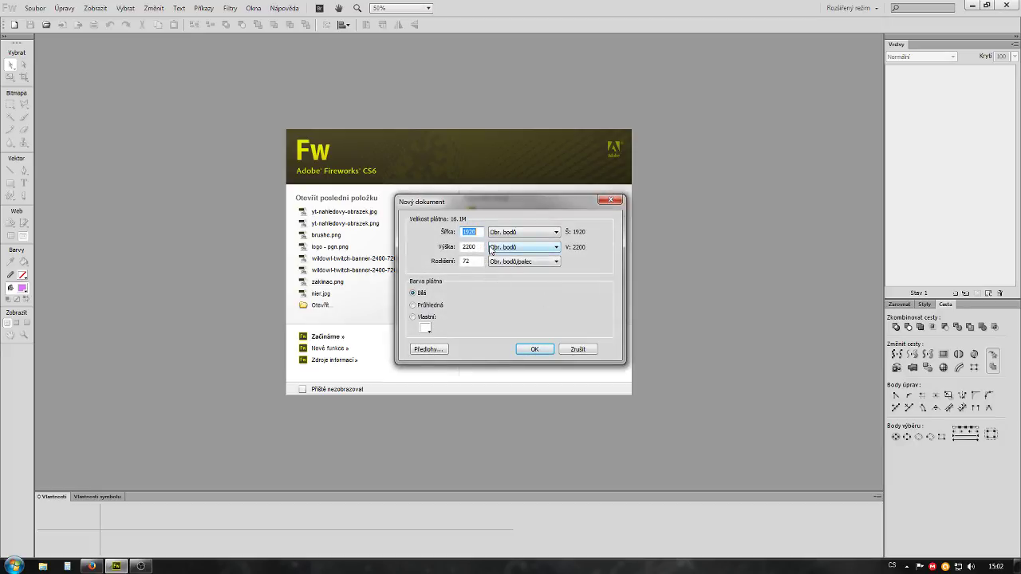
type("1200")
key("Tab")
type("500")
key("Return")
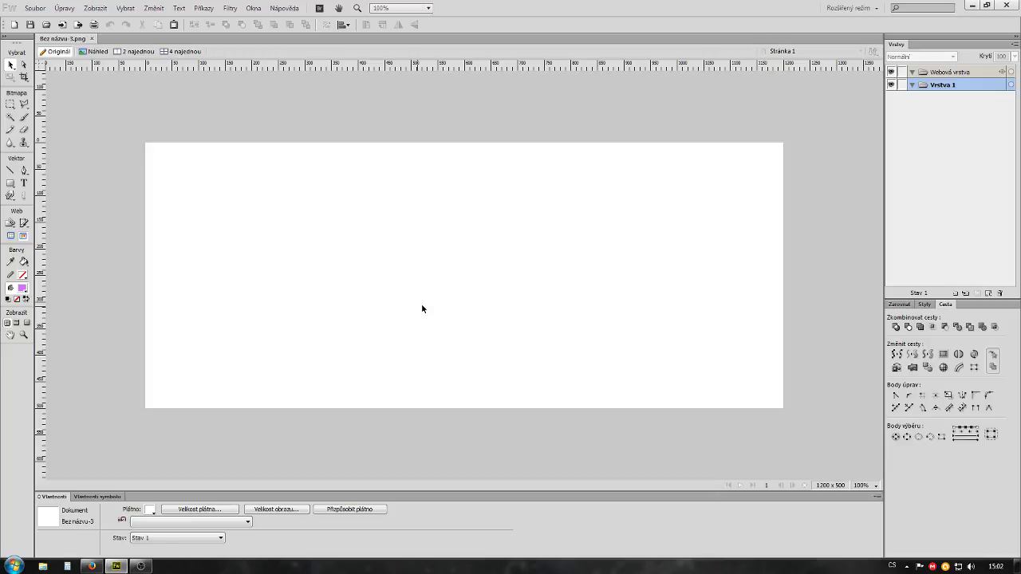
Draw a text box in the canvas upper left with black text and font settings
left_click(24, 183)
left_click_drag(256, 186, 524, 209)
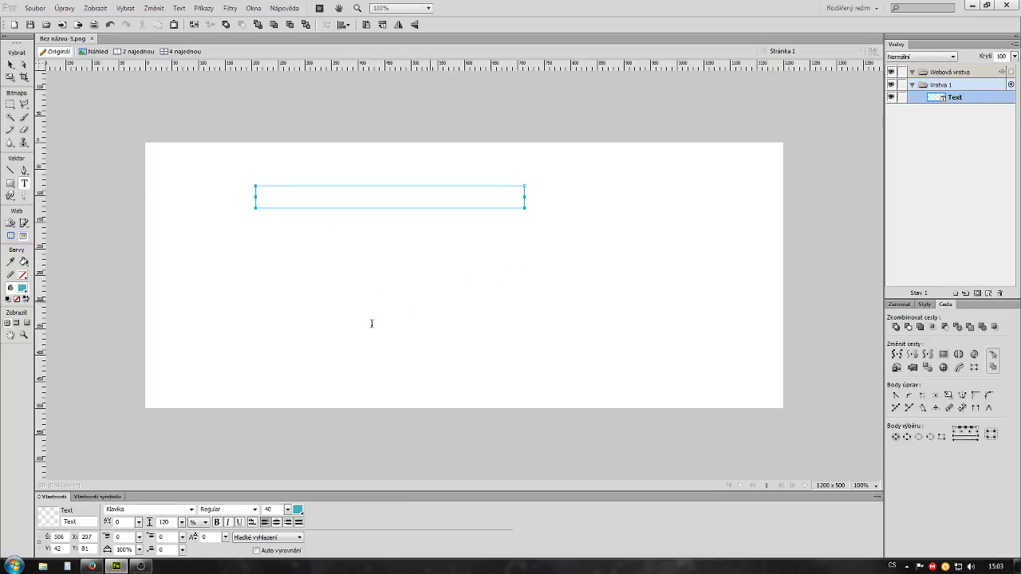
left_click(298, 509)
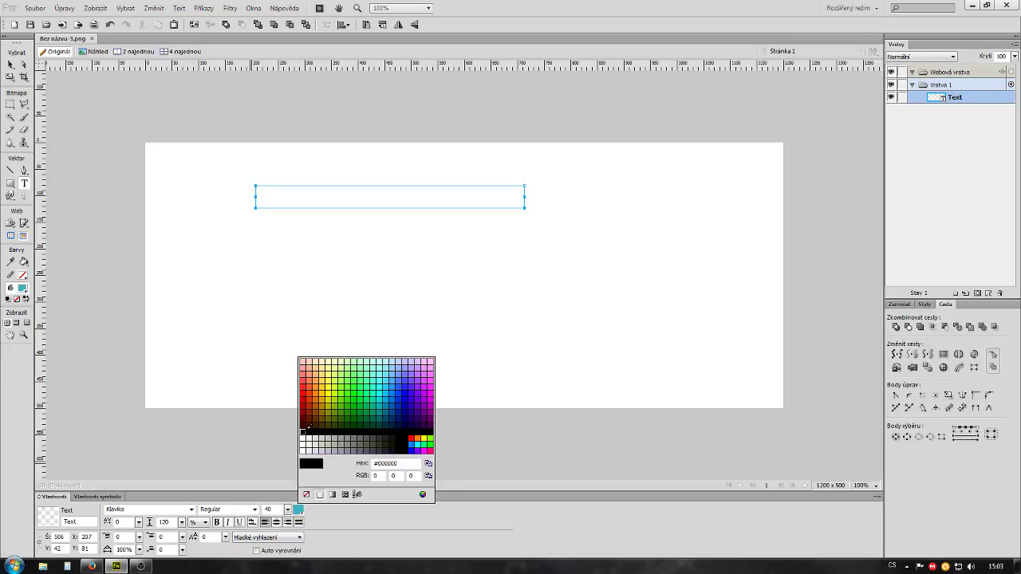
left_click(308, 433)
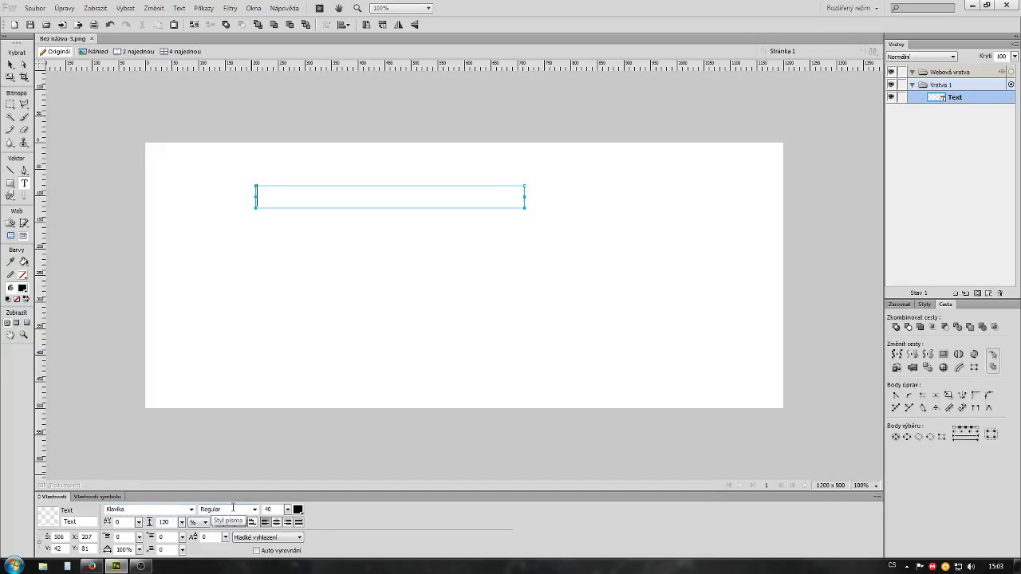
left_click(233, 509)
key("Tab")
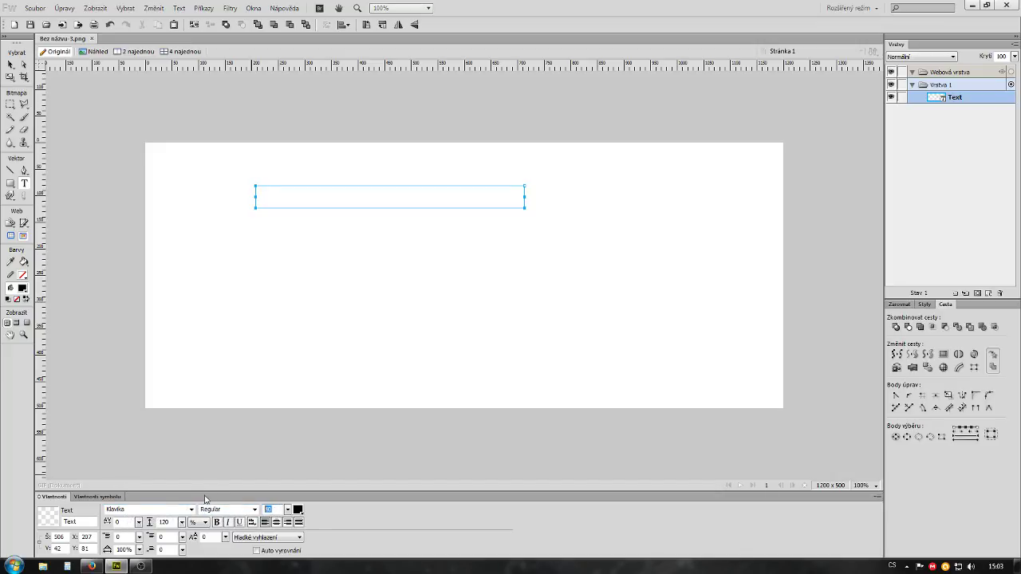
left_click(287, 509)
Type the headline 'sCrapo je nejlepší' and commit the text
type("S")
type("Crapo")
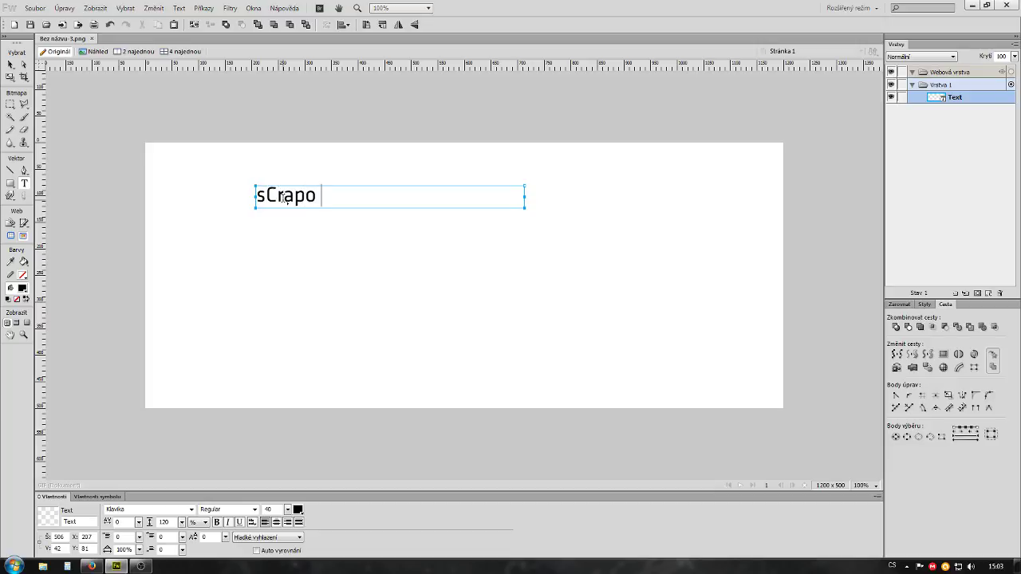
type(" je nej")
type("lepší")
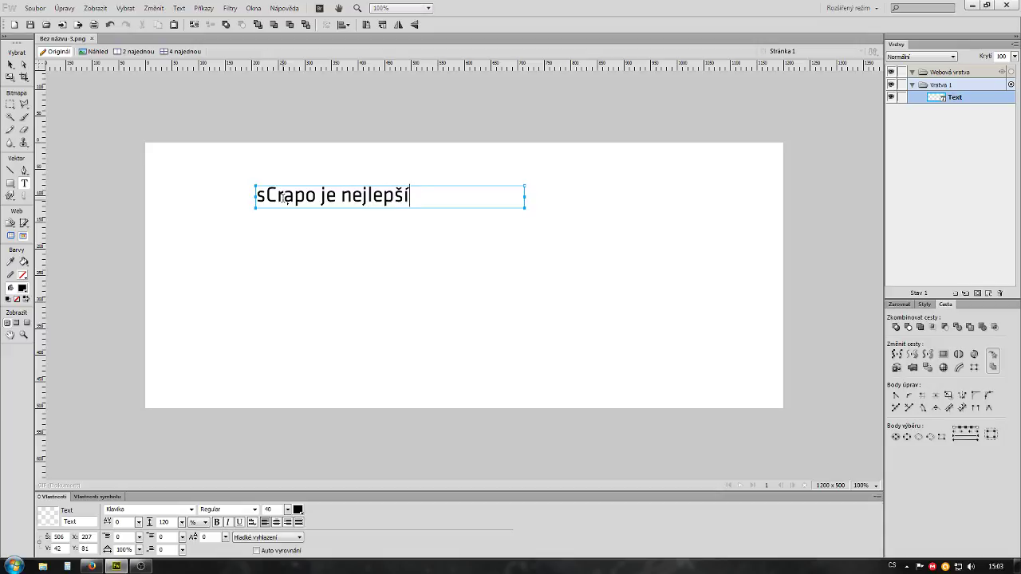
key("Escape")
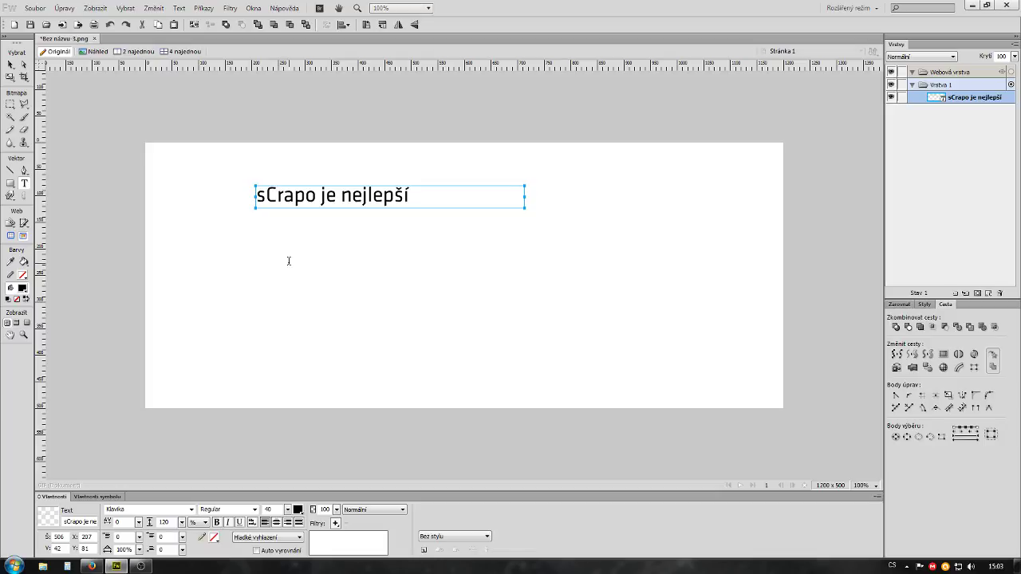
left_click(218, 199)
left_click(353, 195)
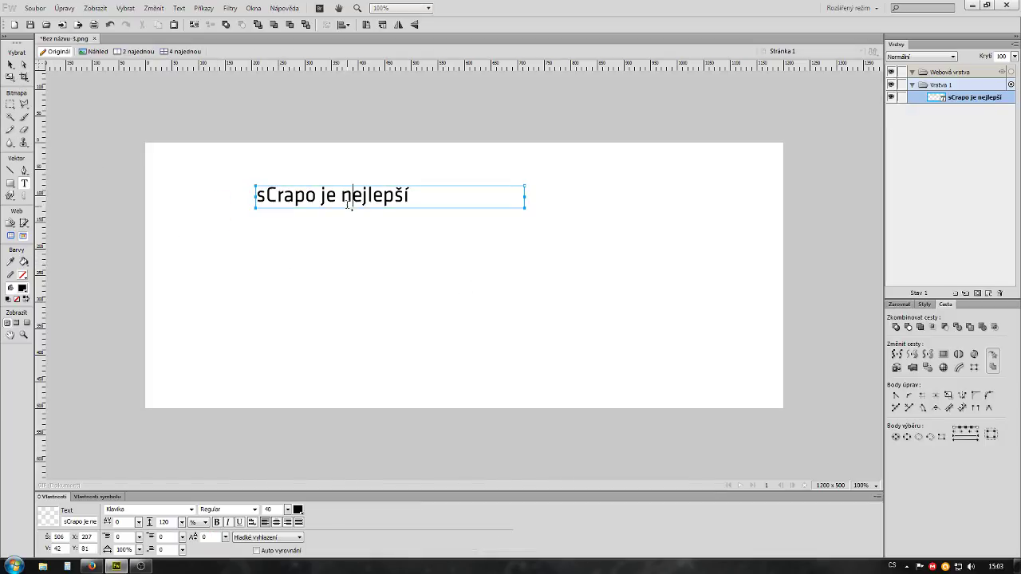
key("Escape")
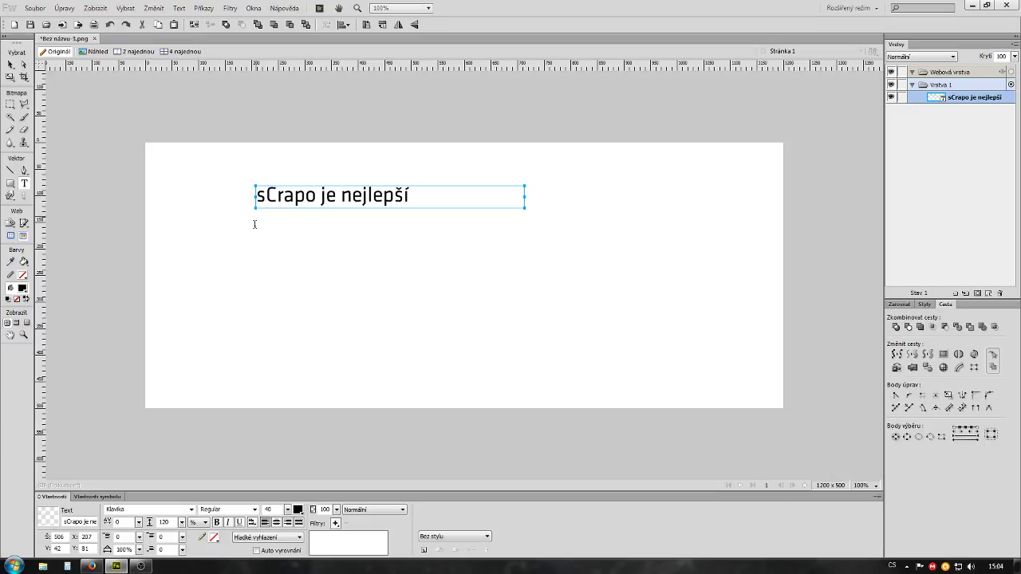
Insert placeholder Lorem ipsum text via Commands and move it below the headline
left_click(180, 8)
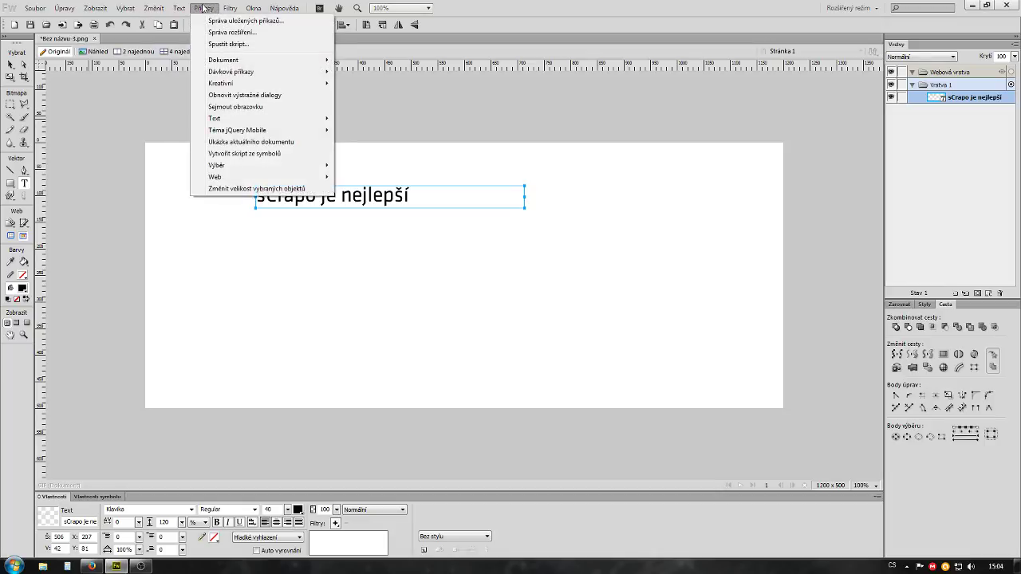
mouse_move(240, 118)
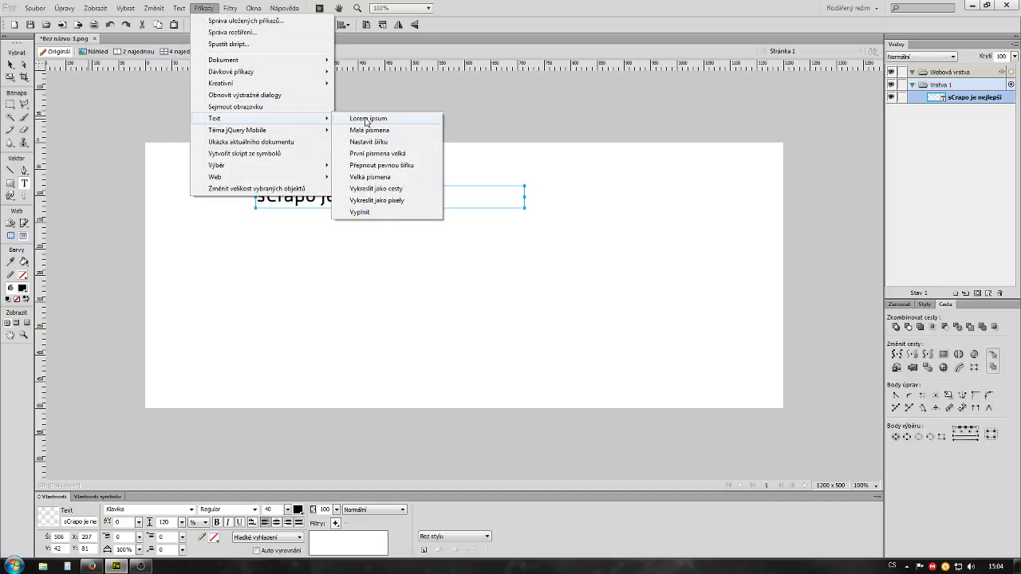
left_click(359, 119)
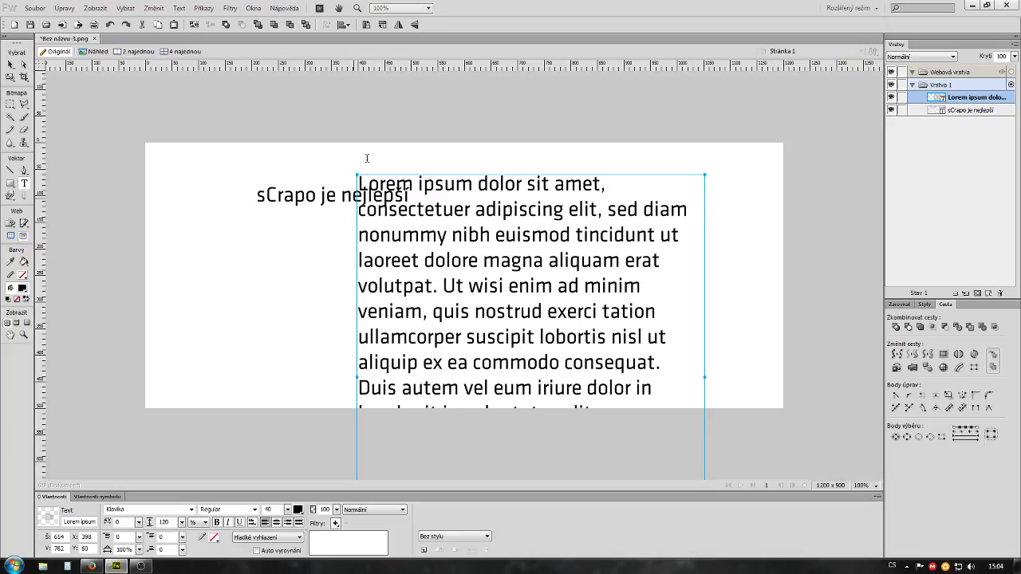
left_click(10, 65)
left_click_drag(429, 191, 336, 233)
Set the whole Lorem ipsum paragraph to font size 20
key("t")
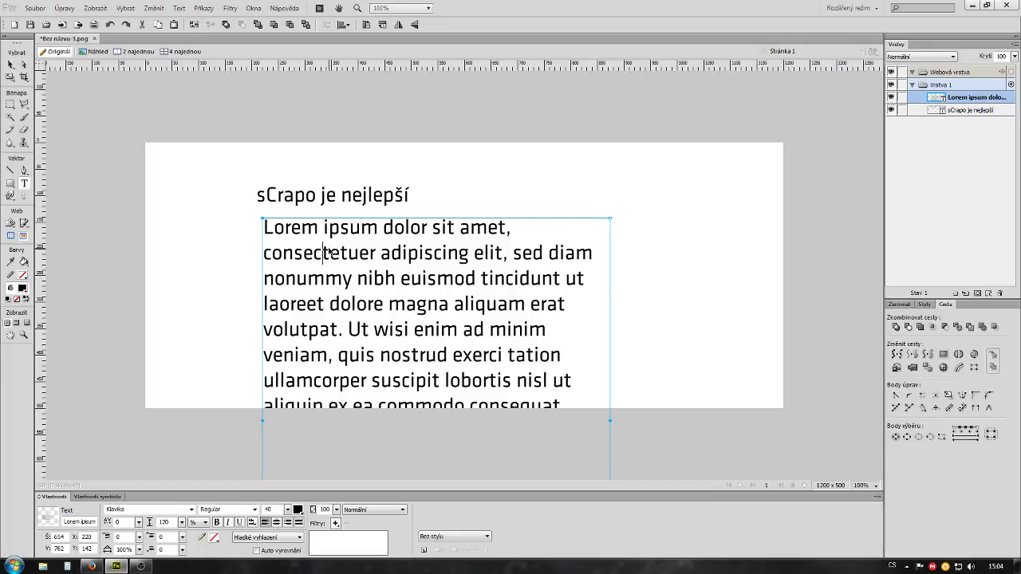
double_click(369, 382)
left_click(368, 381)
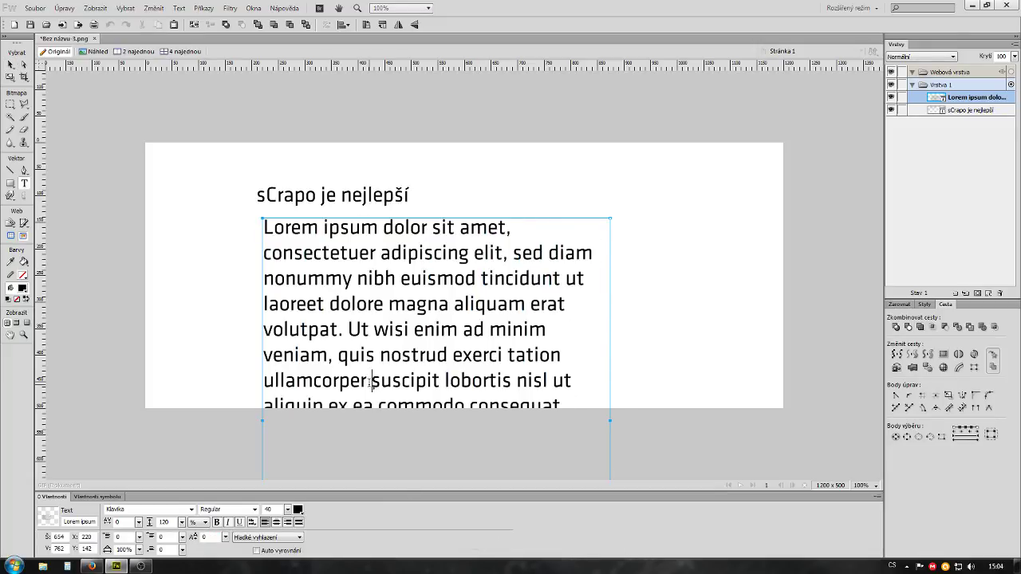
key("ctrl+a")
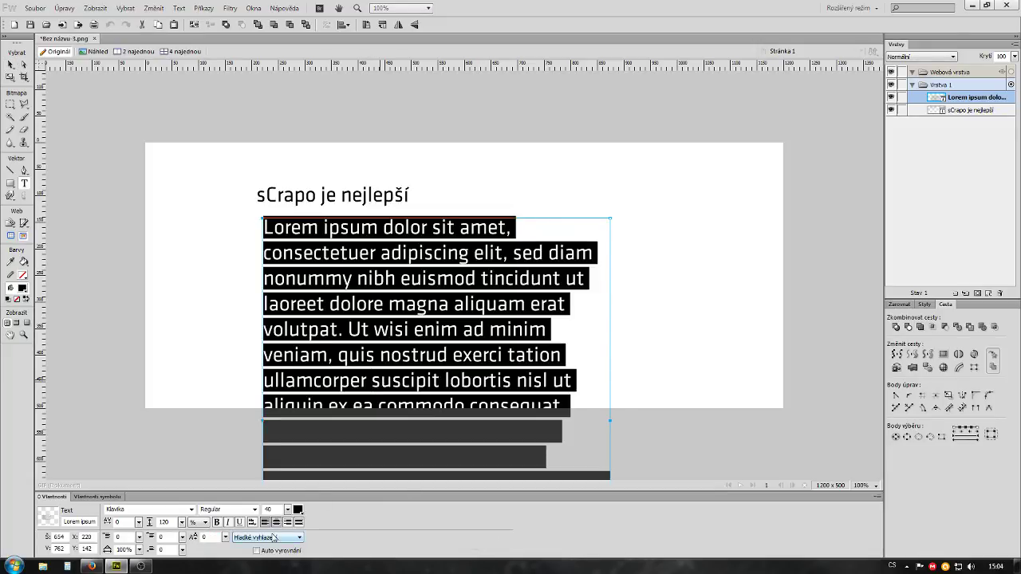
left_click(270, 509)
type("20")
key("Return")
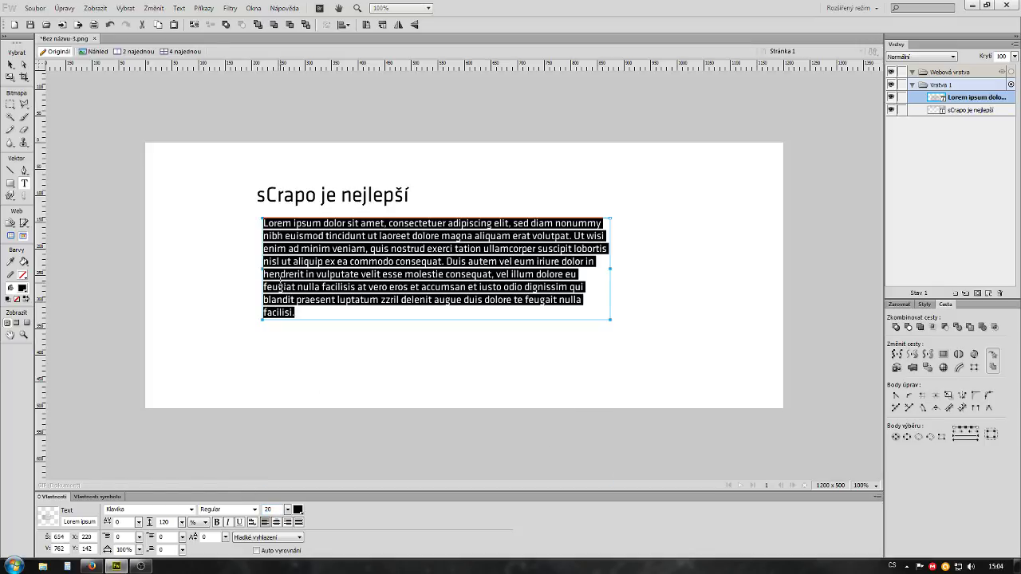
Shift the paragraph left to line up under the heading
left_click(10, 67)
left_click(294, 354)
mouse_move(335, 271)
left_mouse_down()
mouse_move(311, 269)
mouse_move(331, 272)
left_mouse_up()
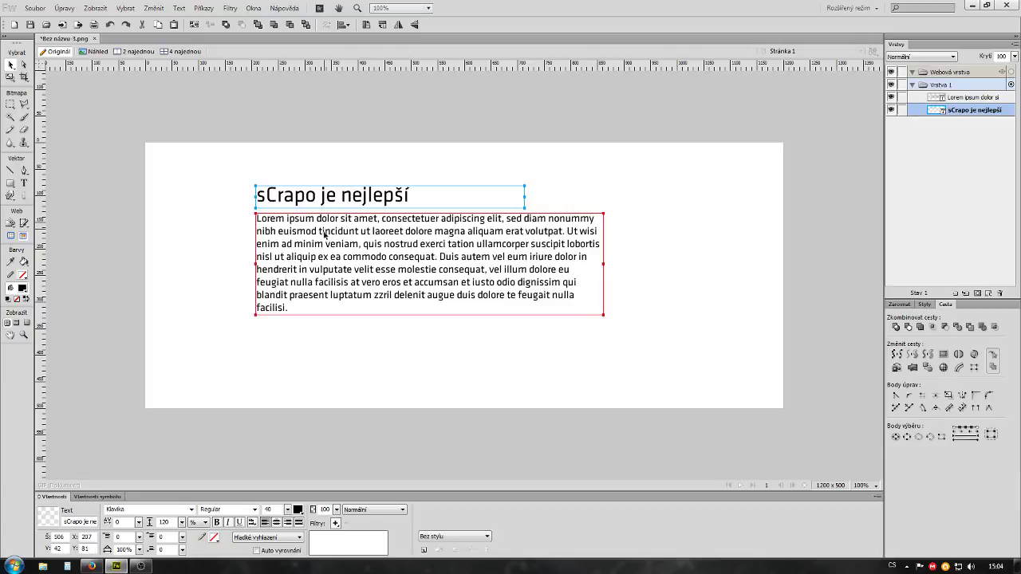
left_click(461, 384)
left_click_drag(432, 372, 253, 184)
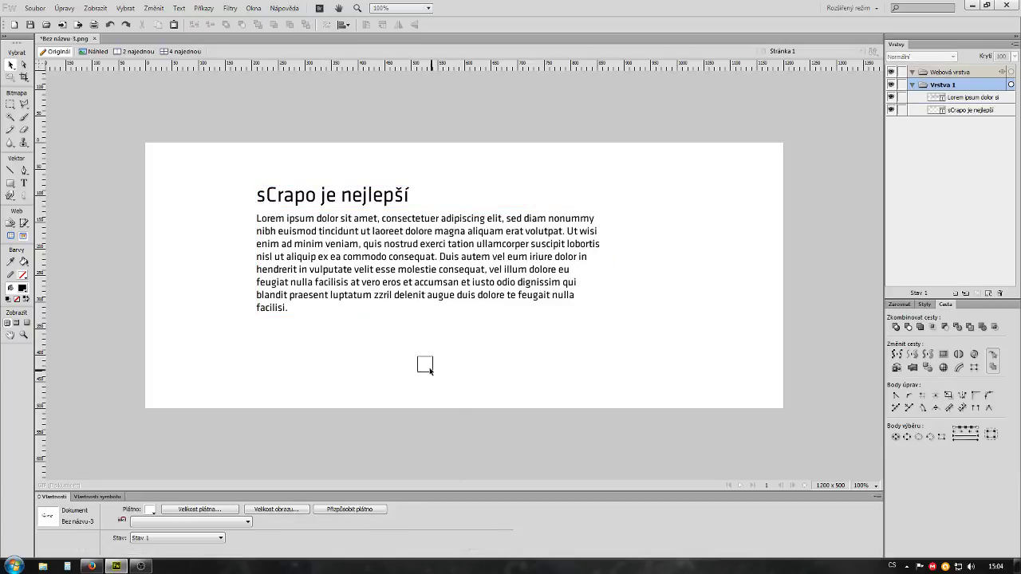
left_click(246, 221)
left_click(288, 201)
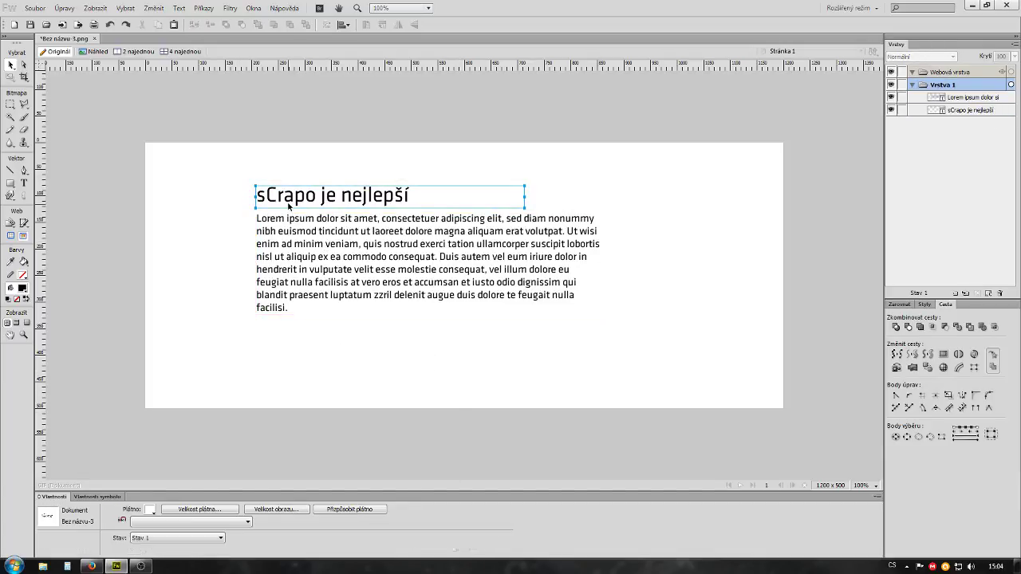
left_click(366, 347)
left_click(359, 304)
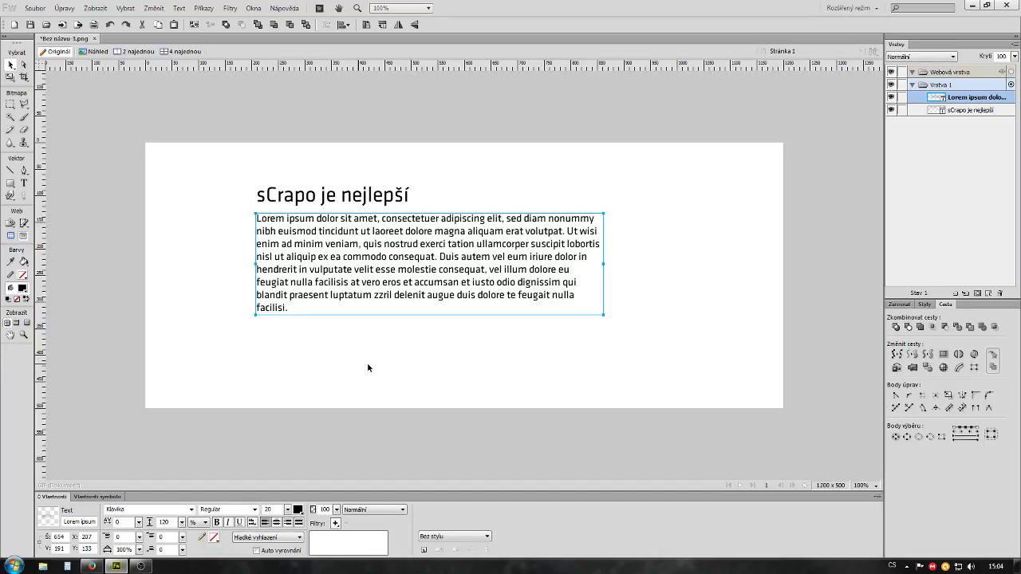
left_click(391, 386)
left_click(360, 271)
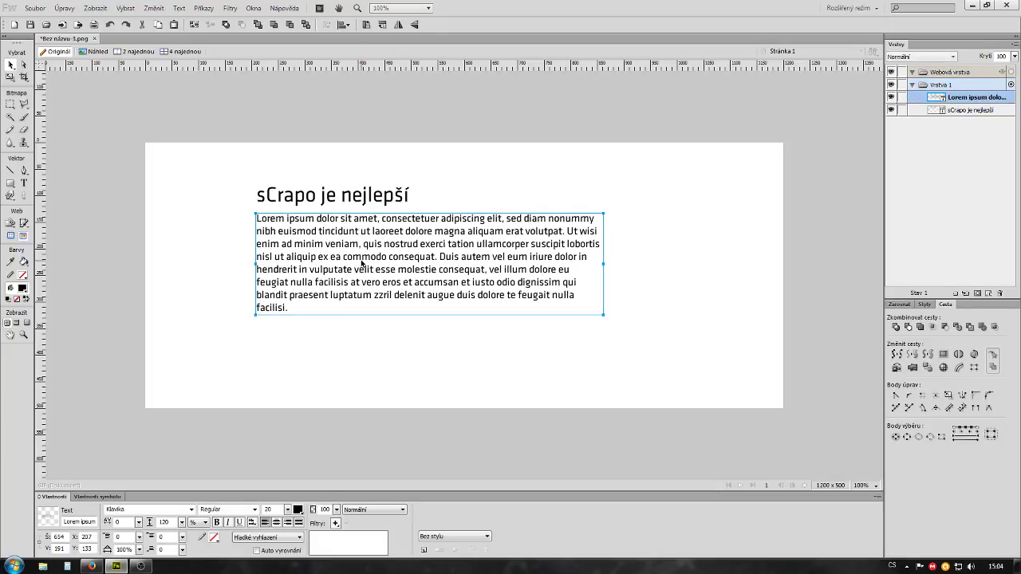
left_click(357, 378)
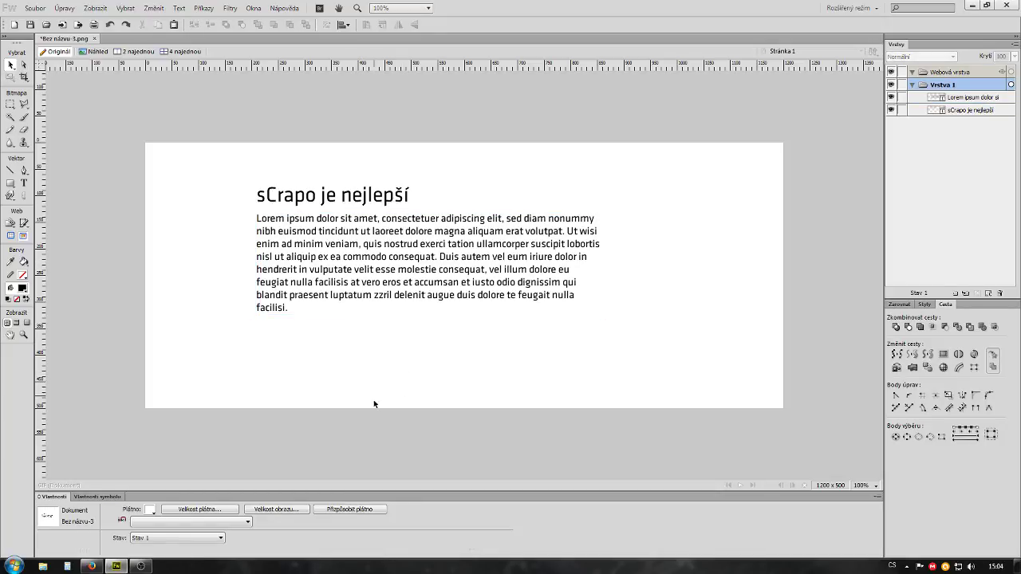
left_click(346, 282)
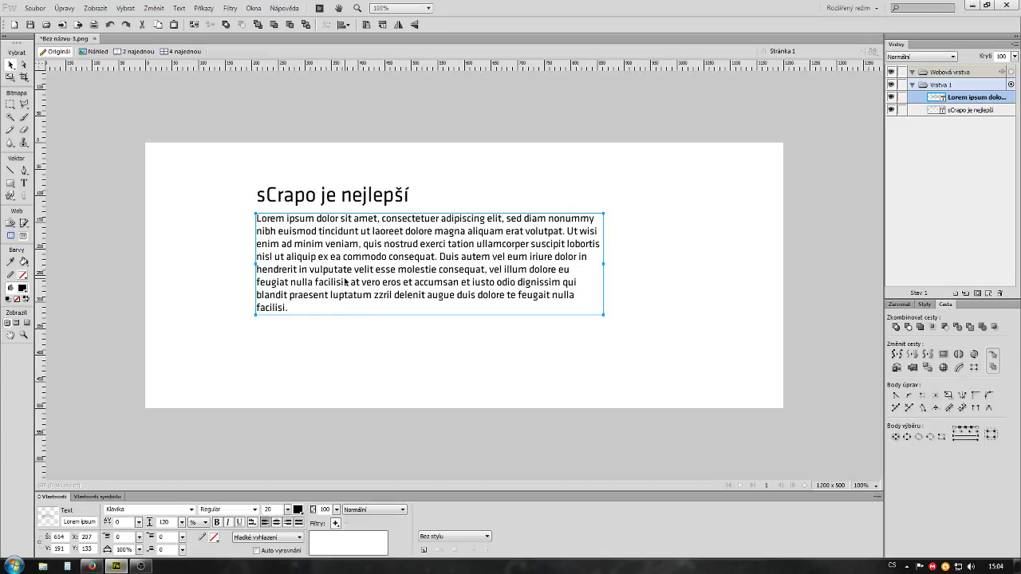
Colour the paragraph very light grey and the heading light grey #BBBBBB
left_click(298, 511)
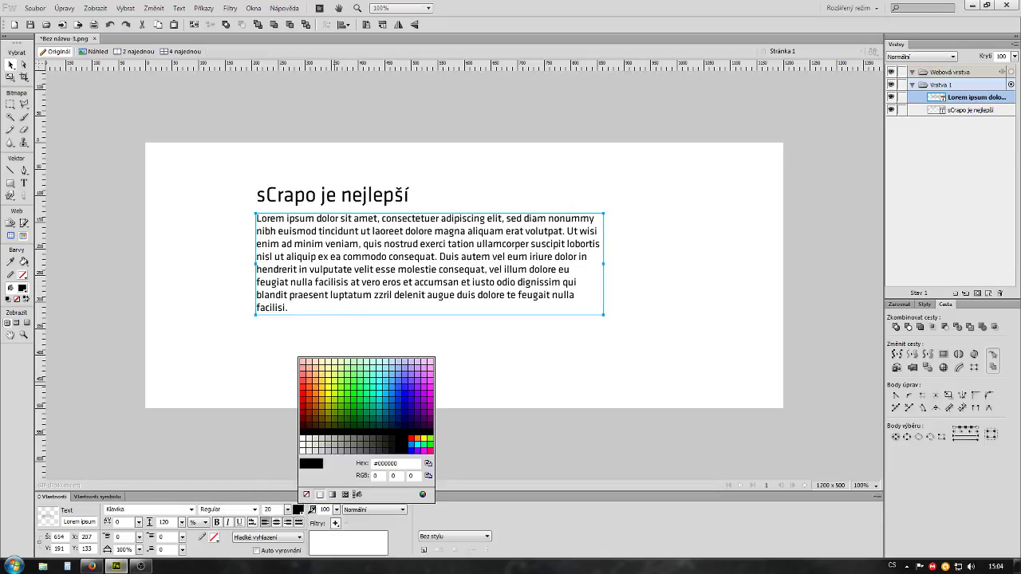
left_click(315, 440)
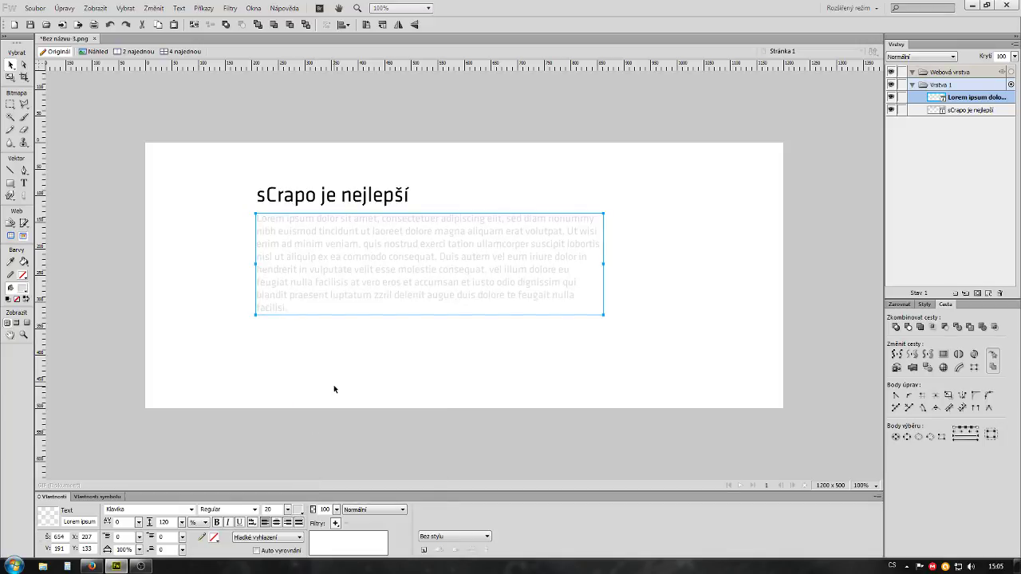
left_click(334, 389)
left_click(327, 195)
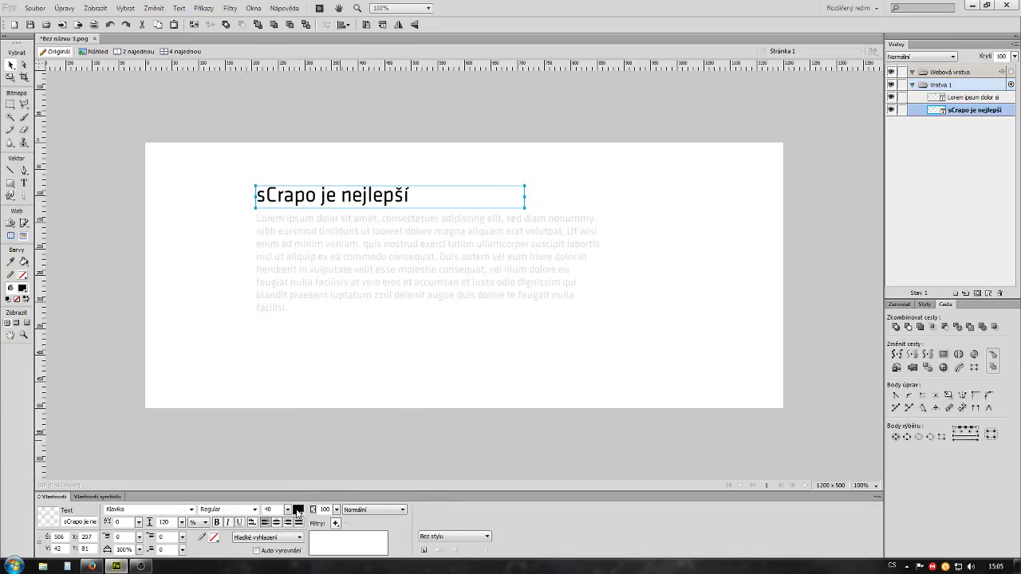
left_click(298, 511)
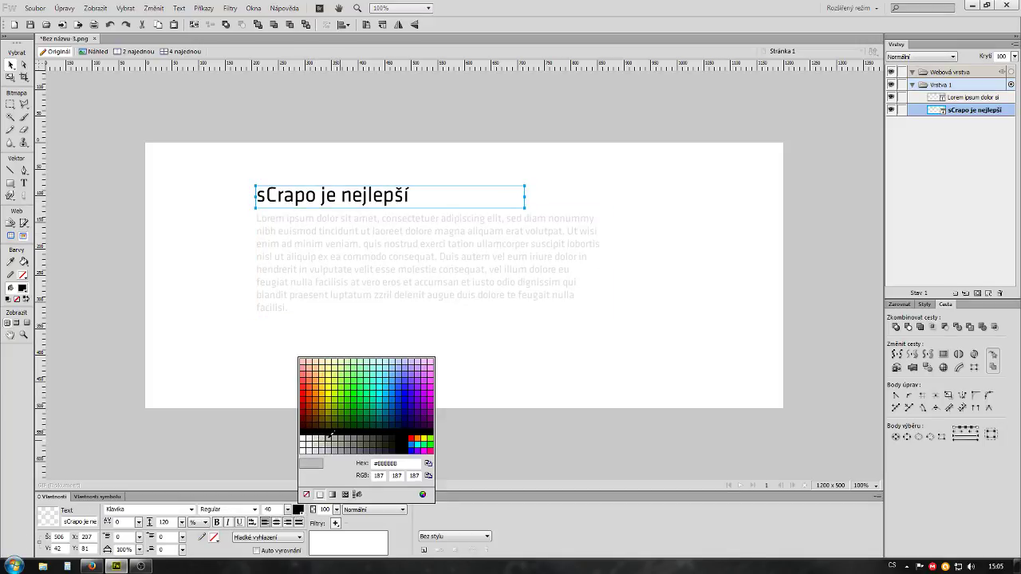
left_click(331, 436)
left_click(299, 359)
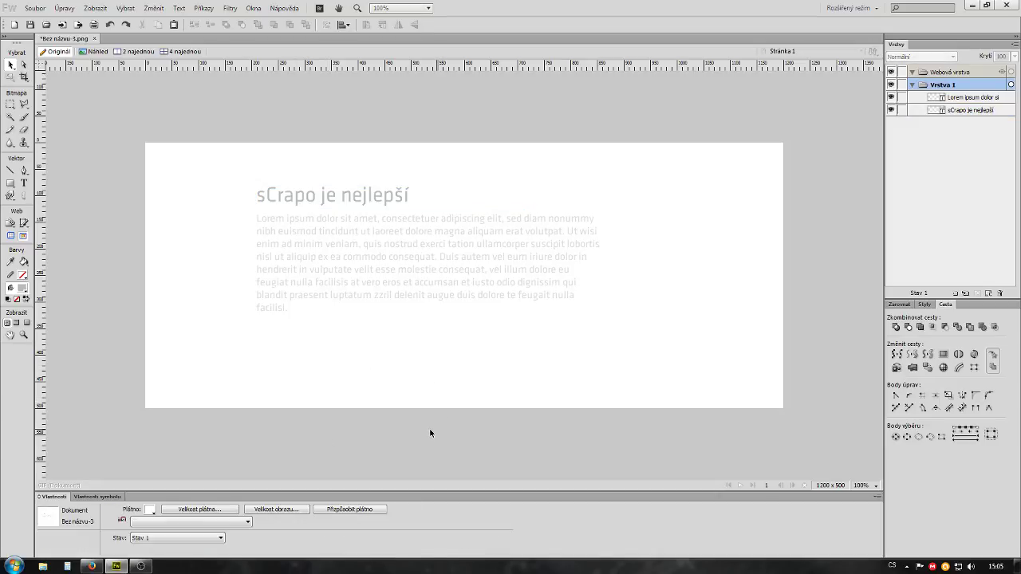
Move the heading and paragraph together down and to the right
left_click_drag(424, 353, 243, 194)
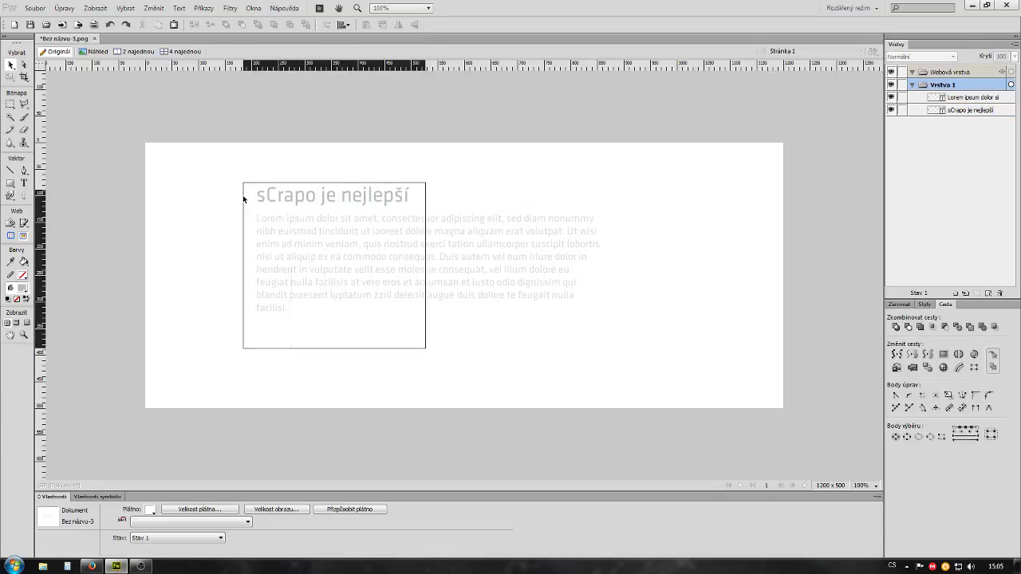
mouse_move(392, 292)
left_mouse_down()
mouse_move(468, 317)
mouse_move(437, 309)
left_mouse_up()
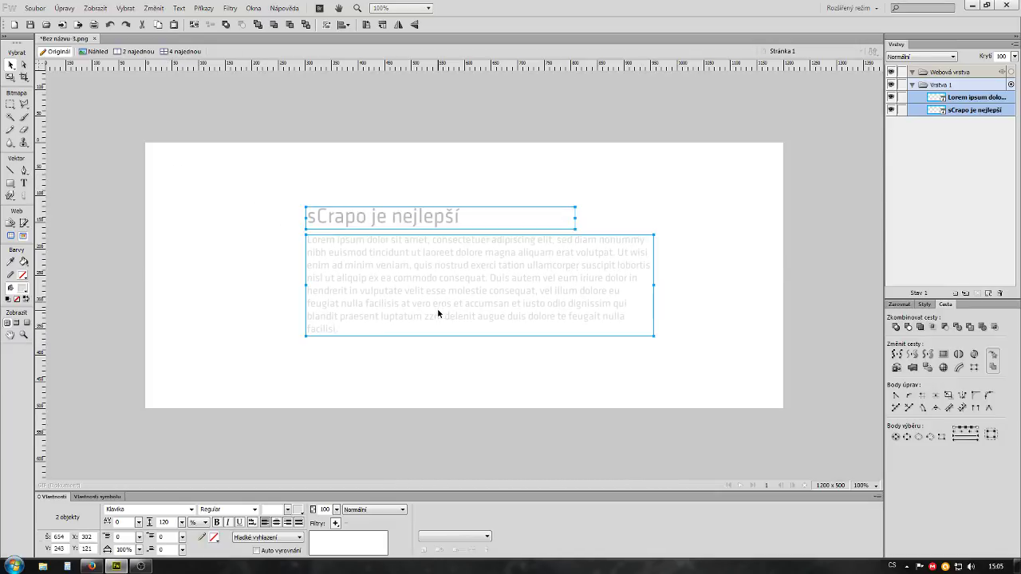
left_click(475, 369)
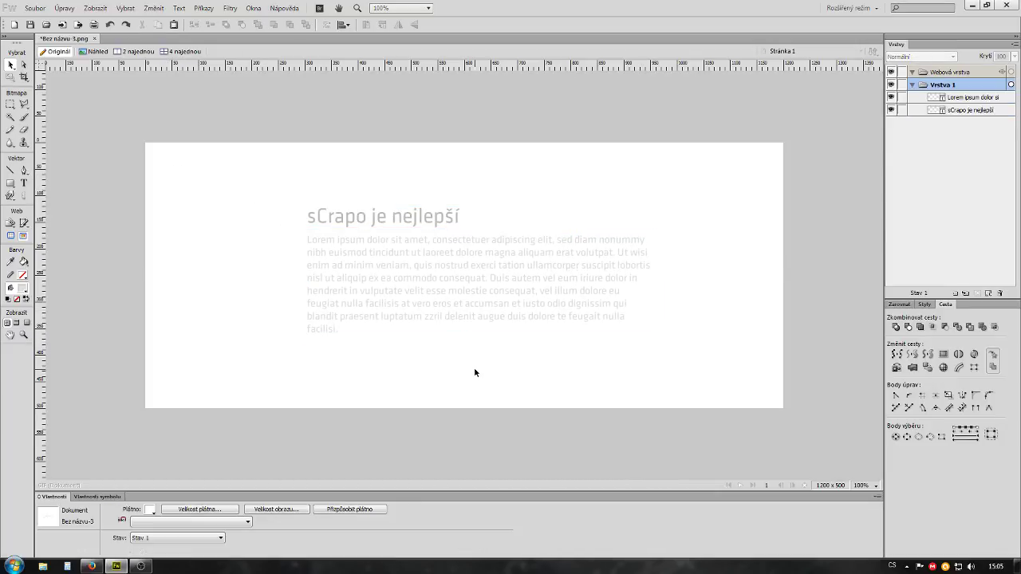
left_click(402, 264)
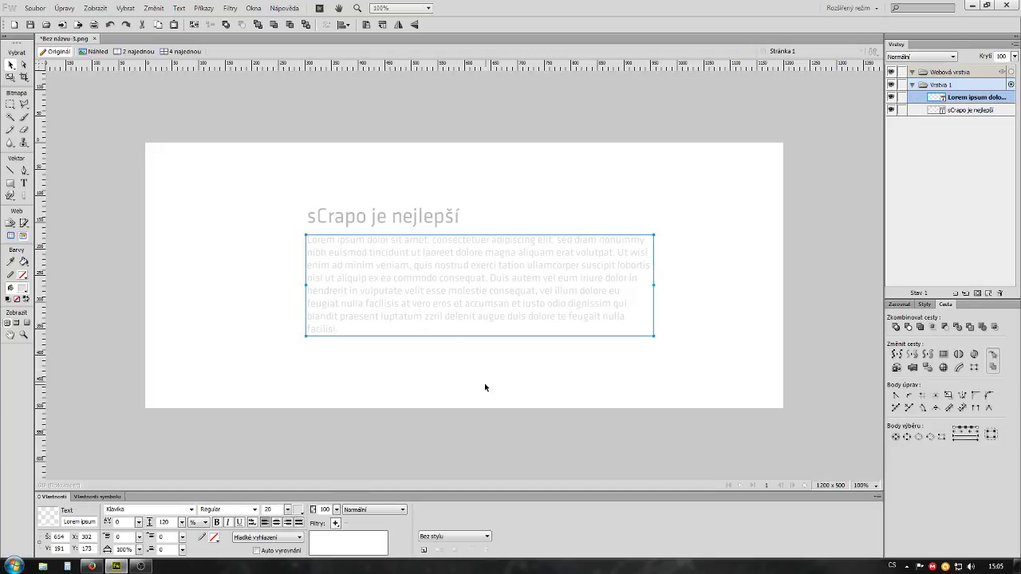
left_click(485, 388)
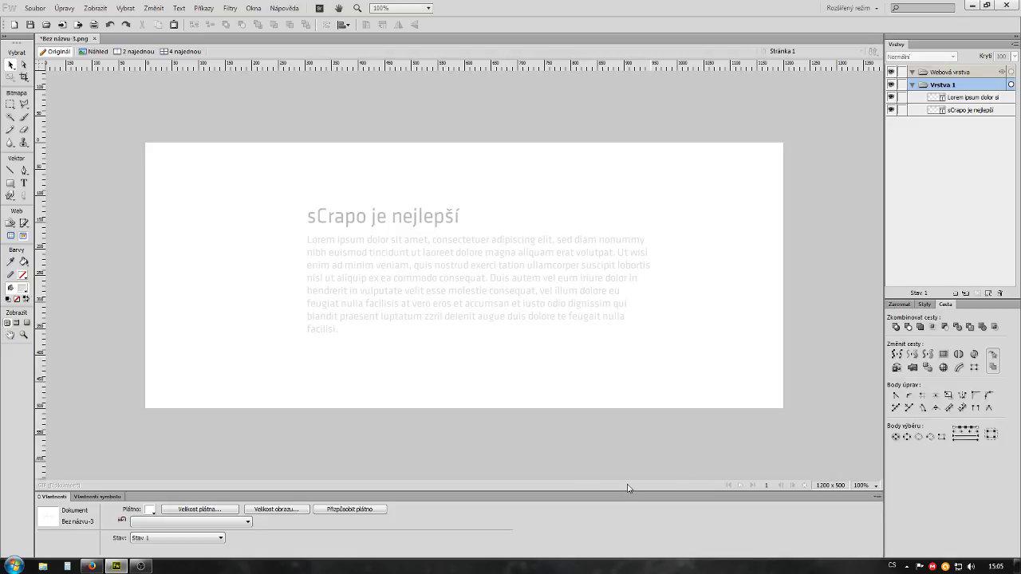
Inspect the Lorem ipsum paragraph at 400% zoom, then return to 100%
left_click(511, 322)
left_click(875, 487)
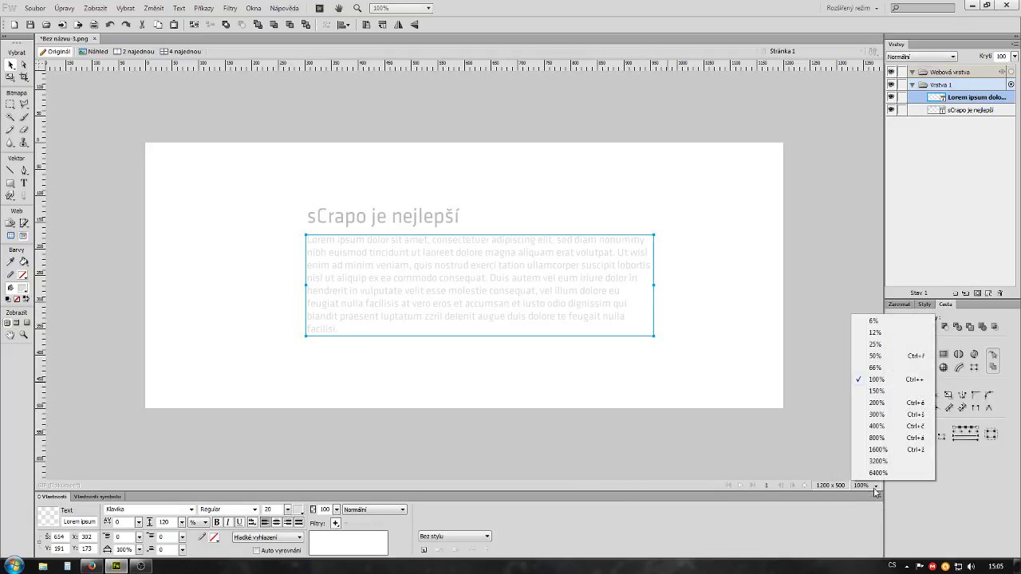
left_click(878, 426)
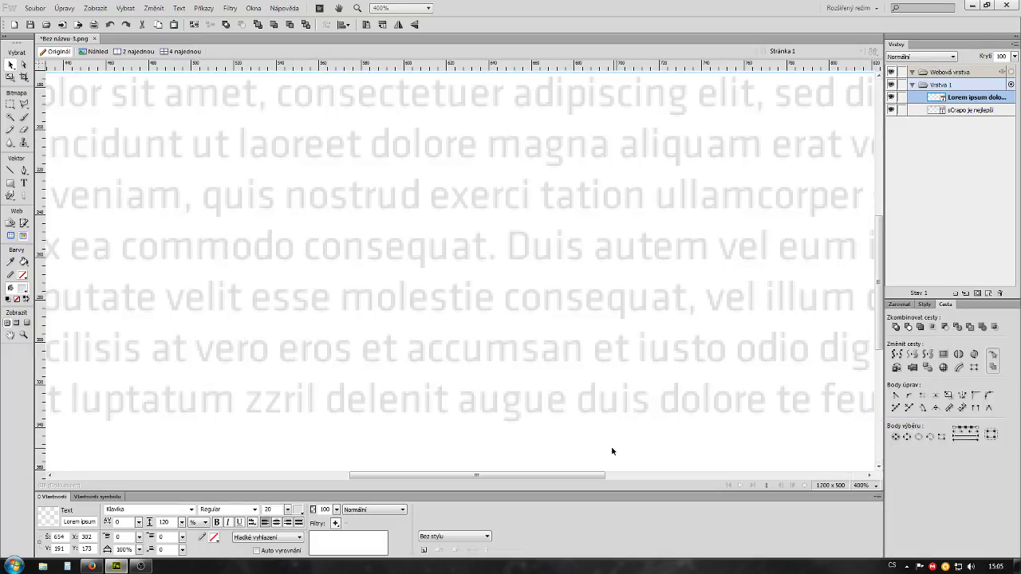
scroll(447, 359, "up", 2)
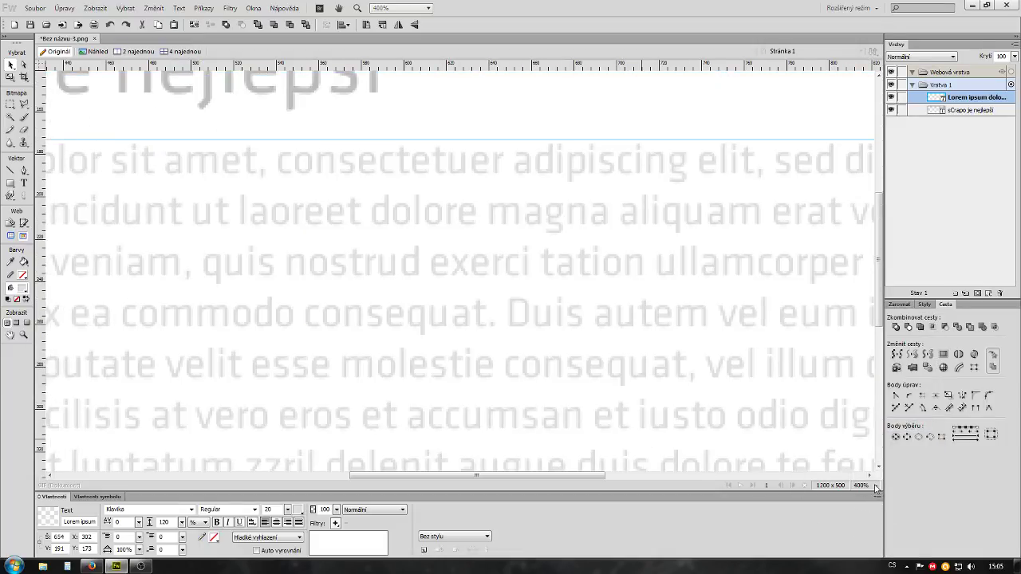
left_click(876, 487)
left_click(878, 382)
left_click(299, 348)
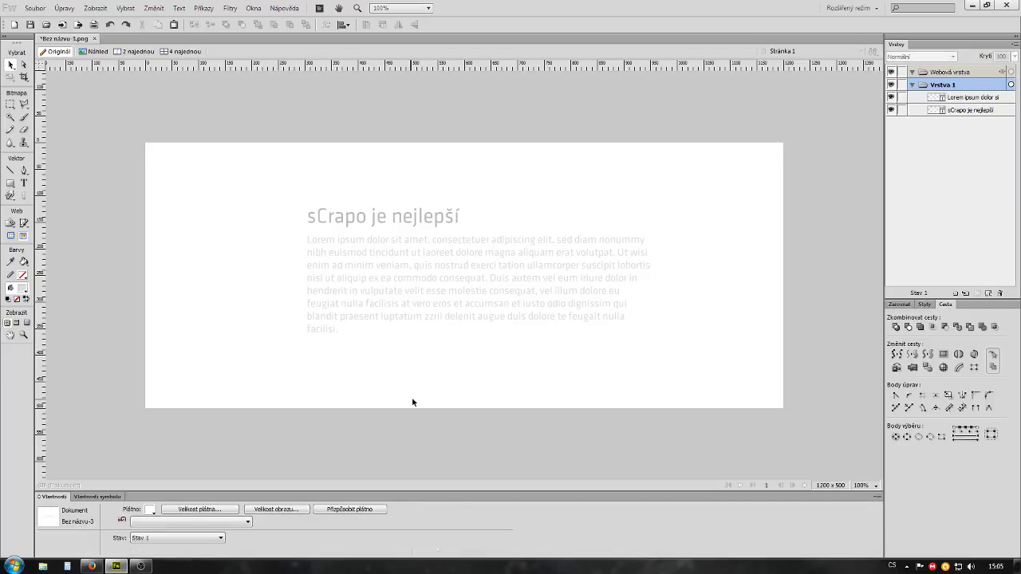
left_click(403, 301)
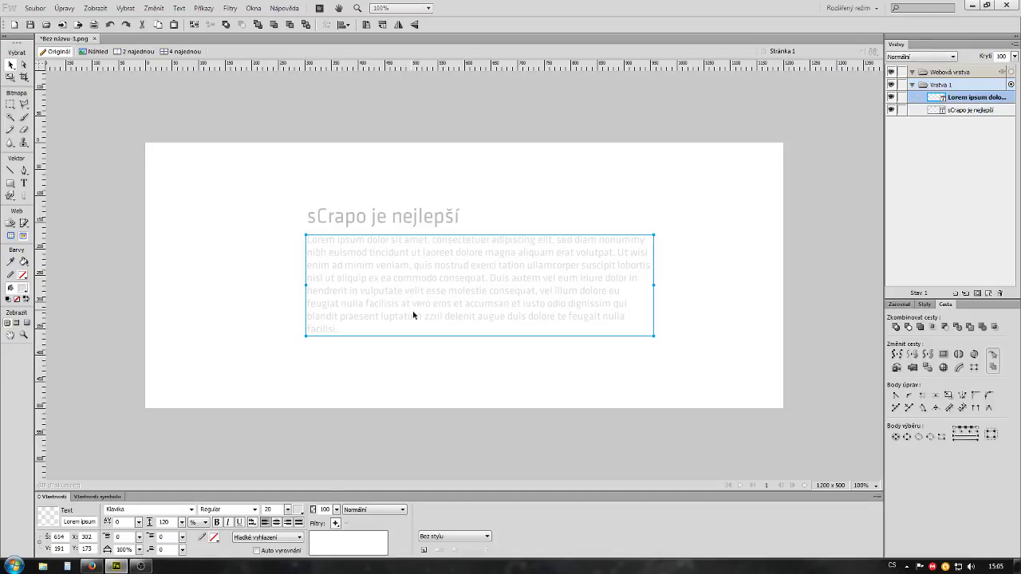
left_click(471, 394)
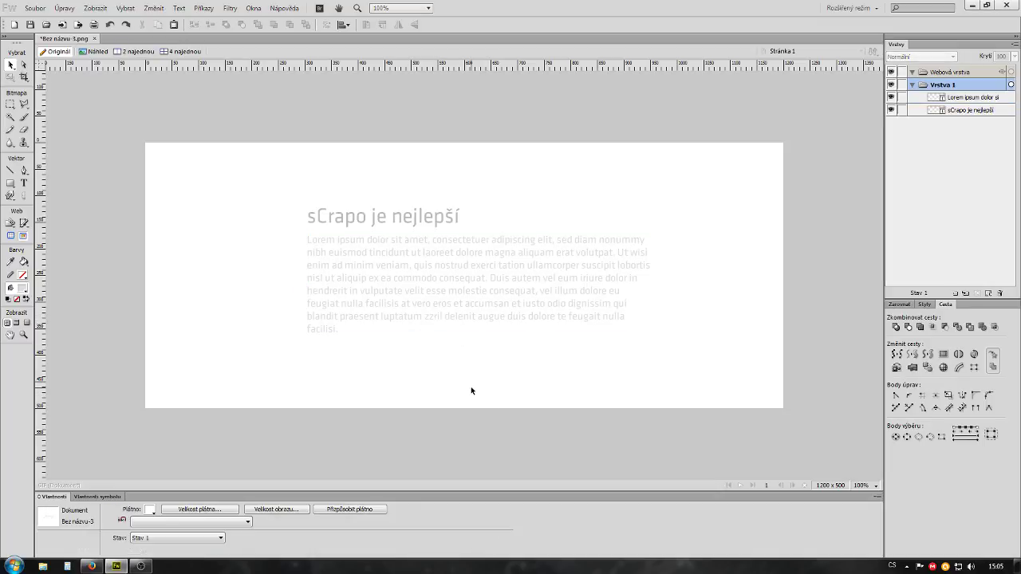
left_click(452, 317)
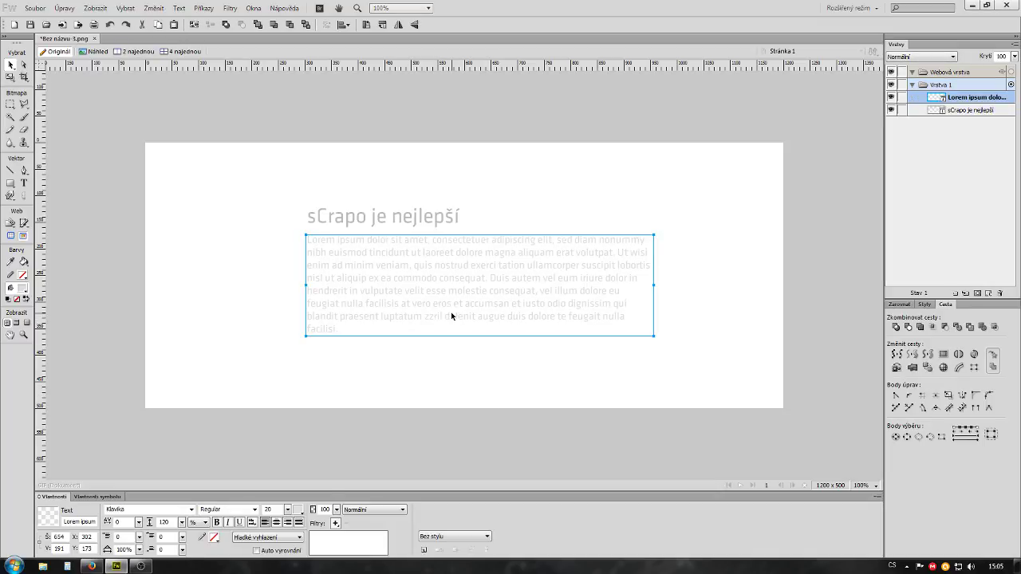
Give the paragraph a dark grey-blue colour and the heading a dark text colour
left_click(295, 513)
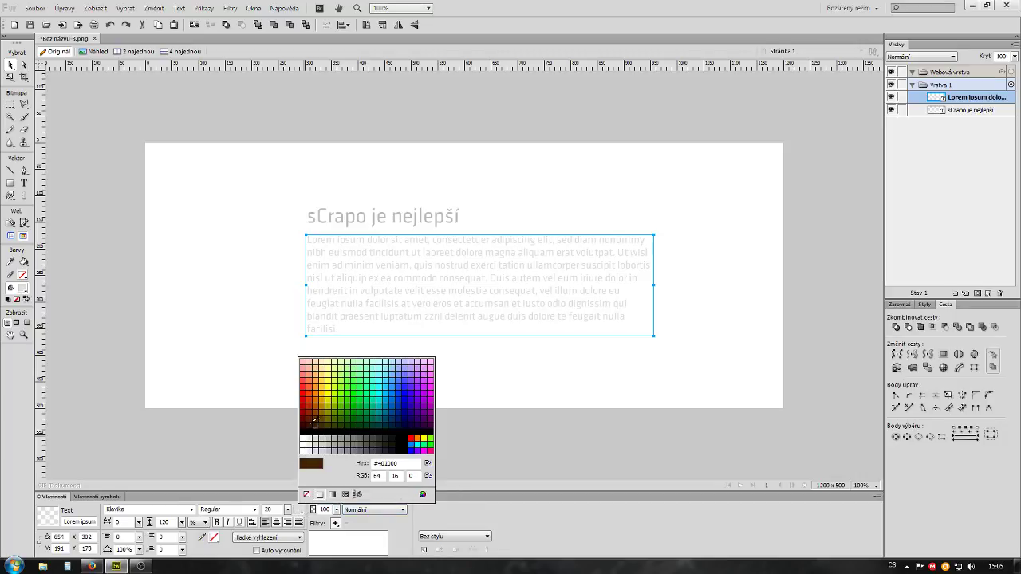
left_click(376, 447)
left_click(381, 364)
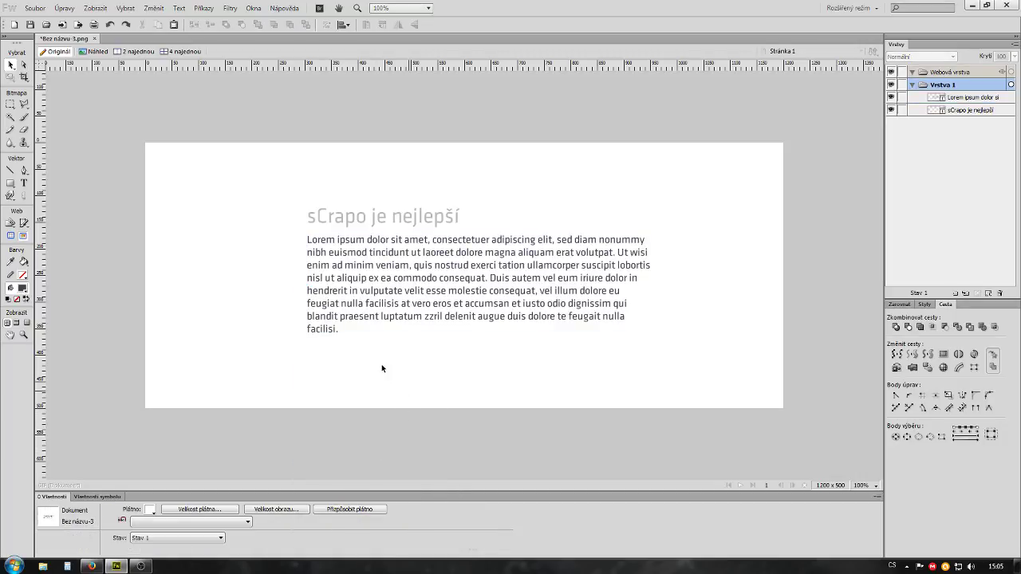
left_click(344, 218)
left_click(301, 513)
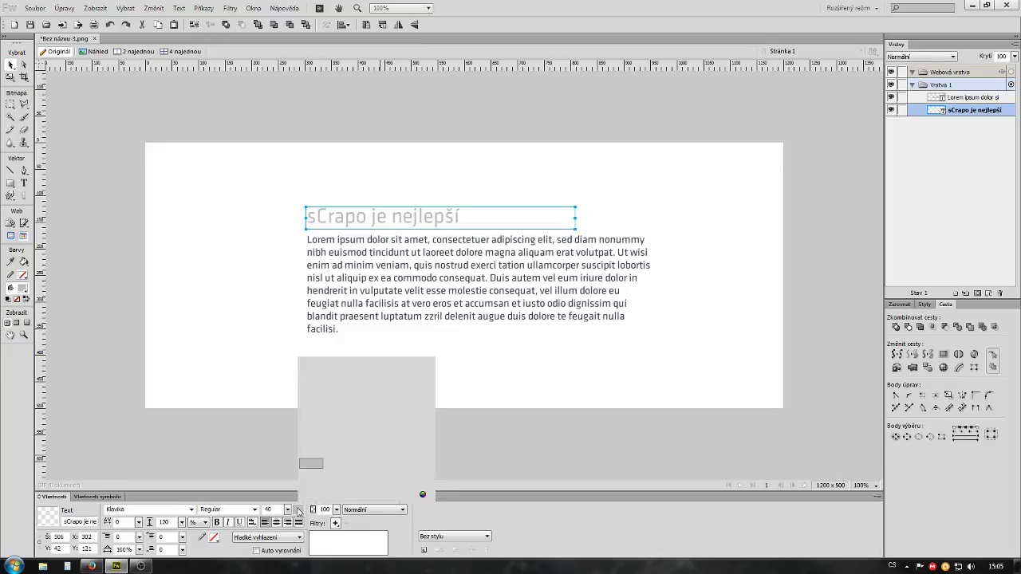
left_click(381, 448)
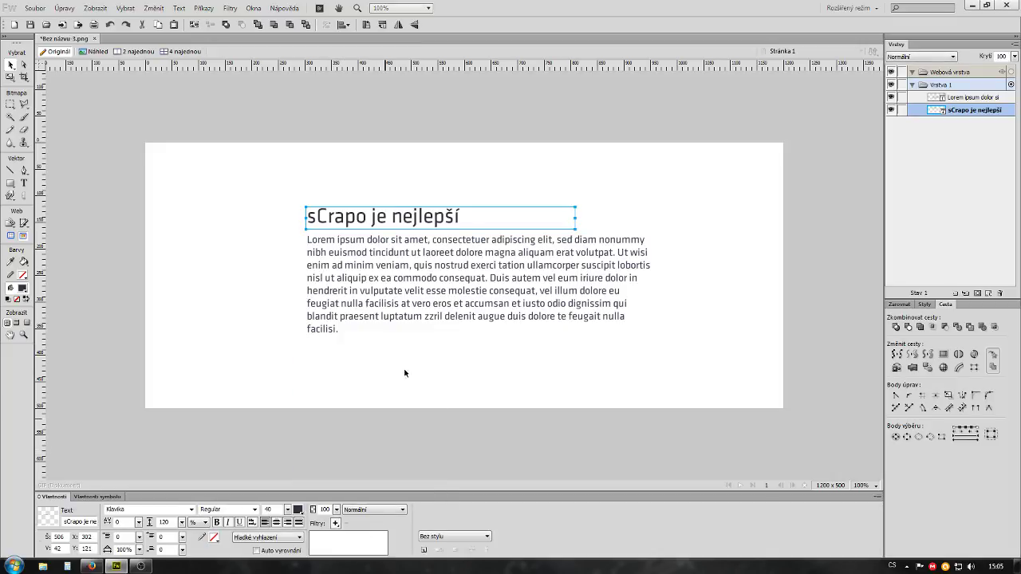
left_click(395, 395)
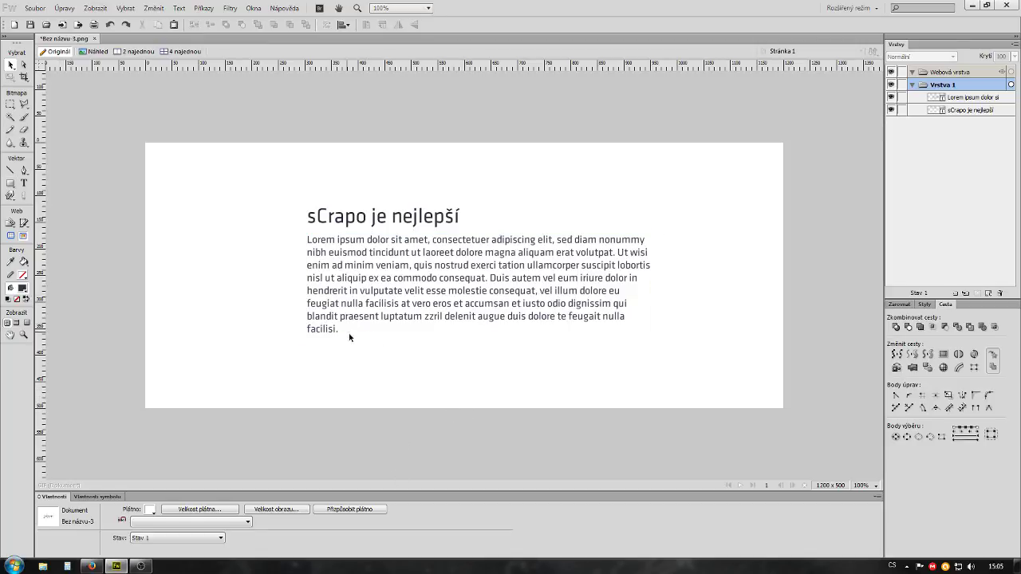
double_click(371, 217)
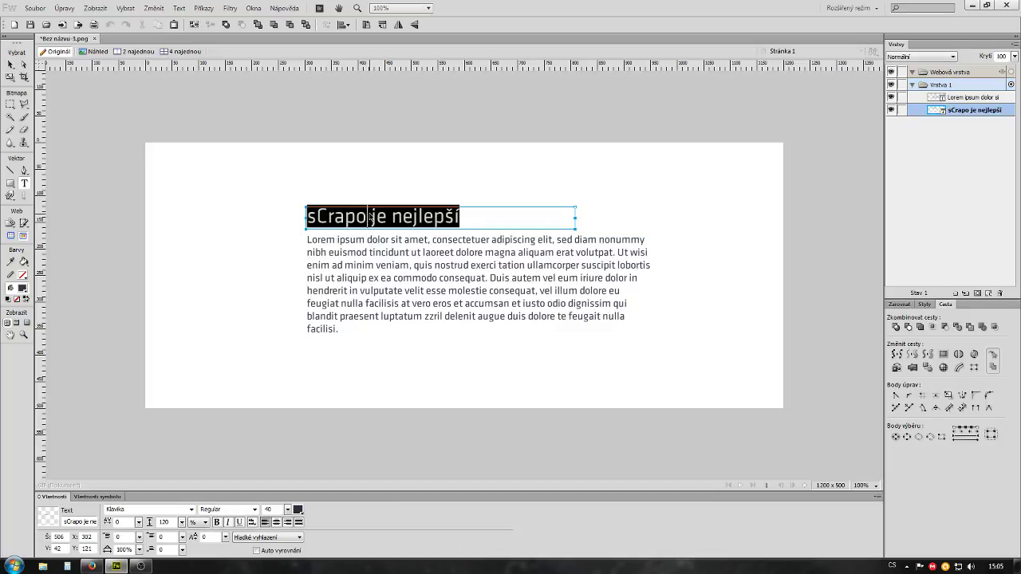
left_click(426, 354)
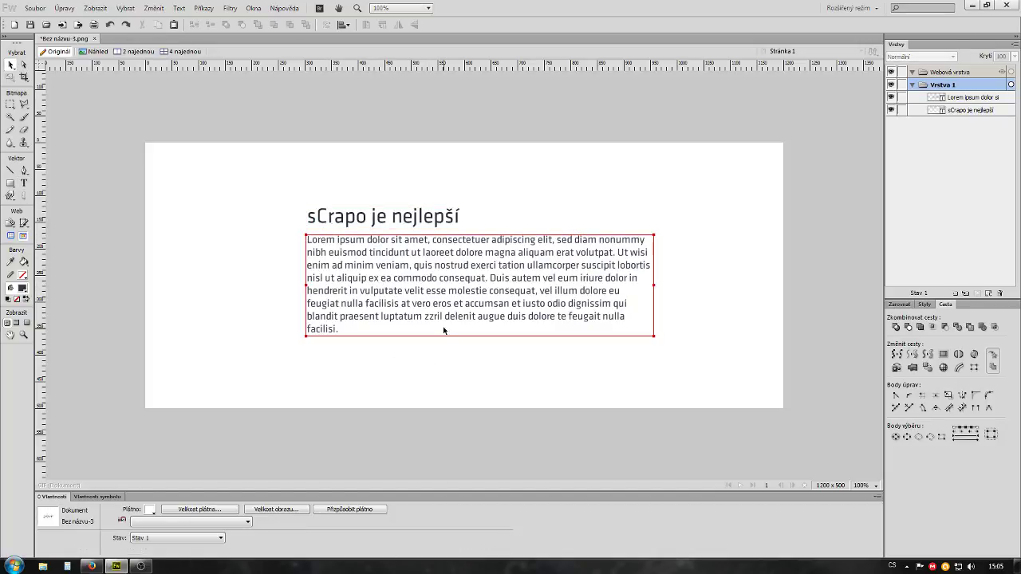
Reselect the Lorem ipsum paragraph and enter text editing in it
left_click(371, 284)
left_click(474, 354)
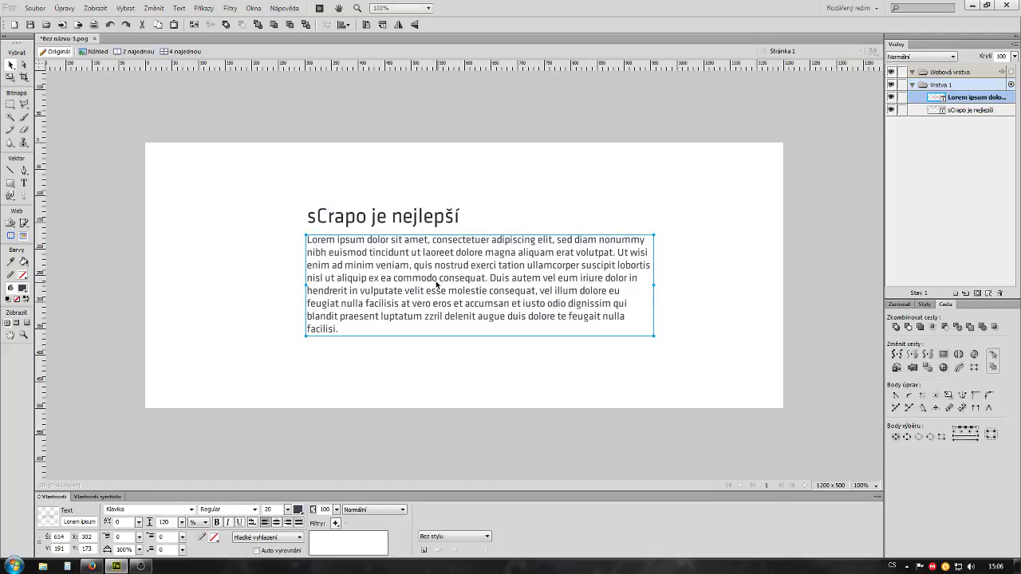
left_click(460, 393)
left_click(378, 263)
left_click(459, 373)
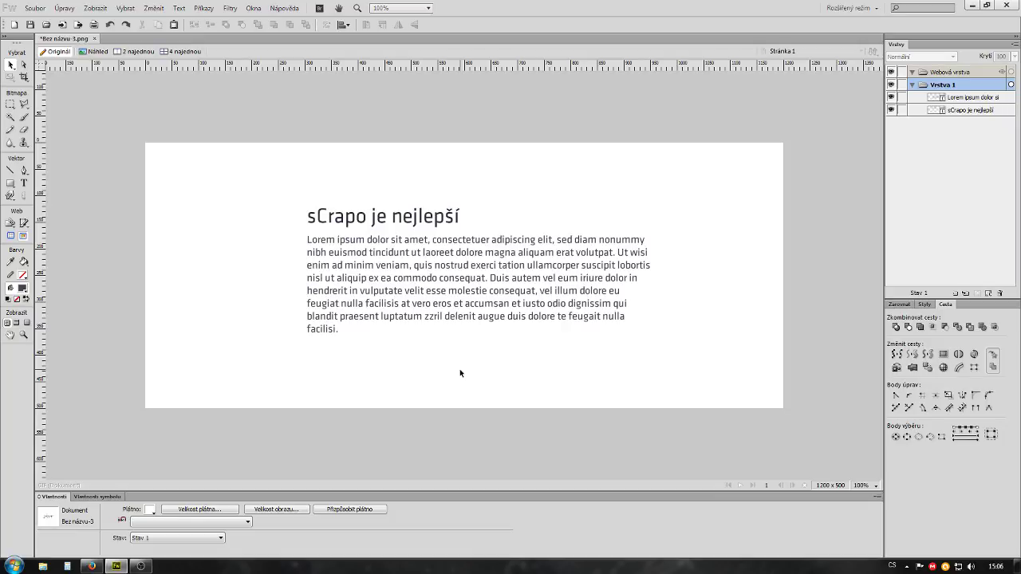
double_click(415, 281)
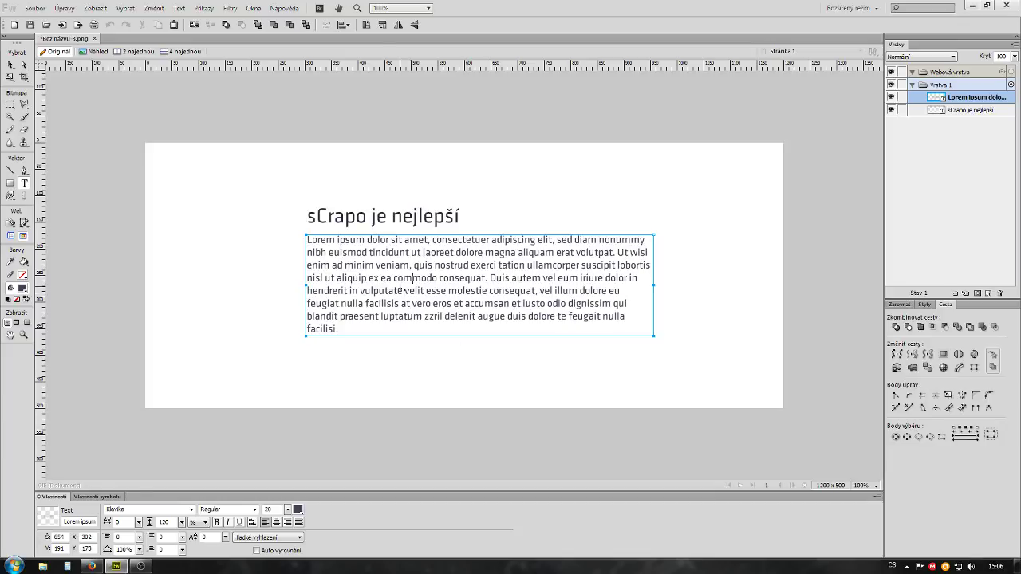
Make 'ut aliquip ex ea commodo consequat' Bold in the Lorem ipsum paragraph
left_click_drag(381, 279, 402, 283)
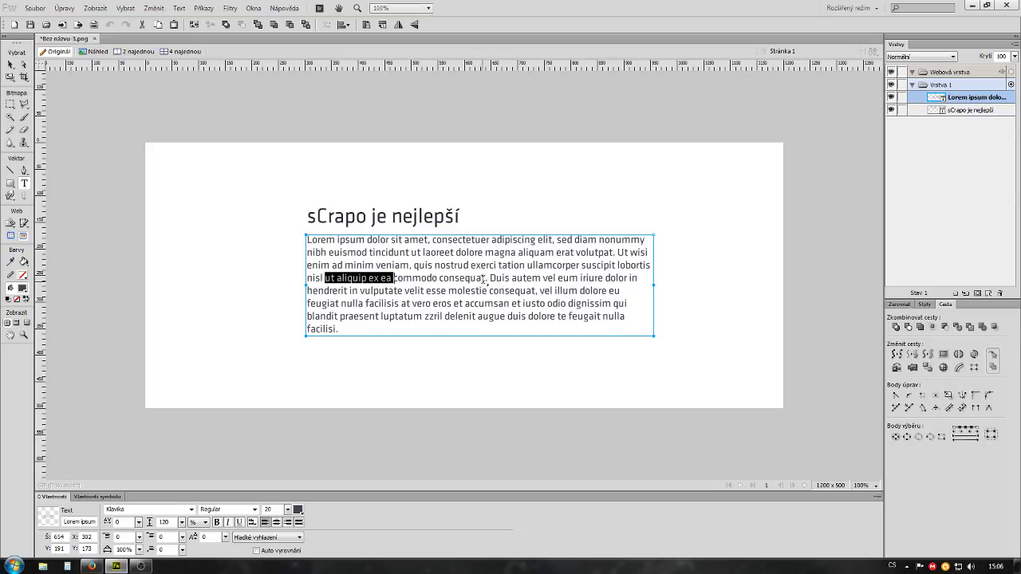
mouse_move(476, 279)
left_mouse_down()
mouse_move(486, 280)
mouse_move(327, 279)
left_mouse_up()
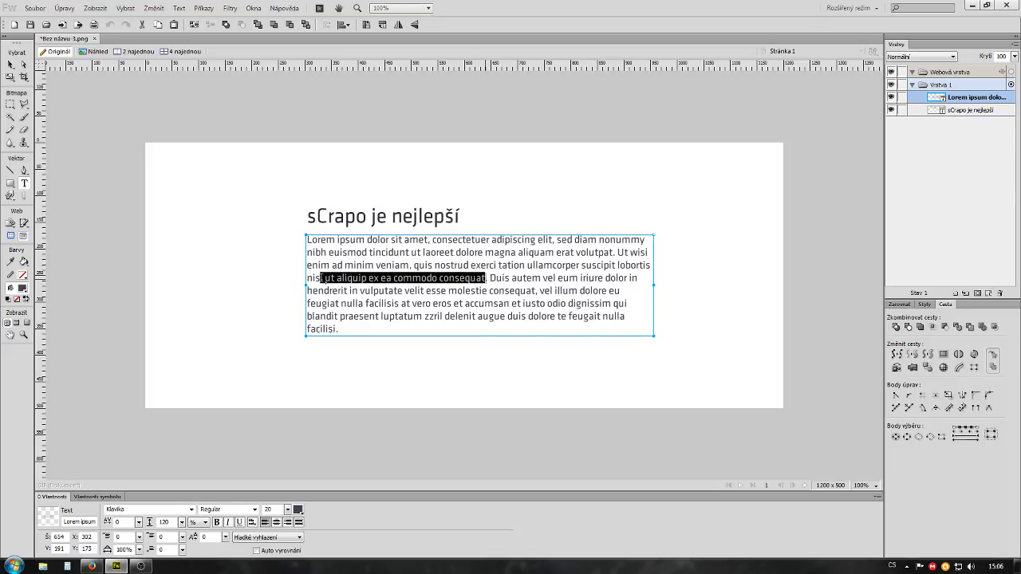
left_click(253, 509)
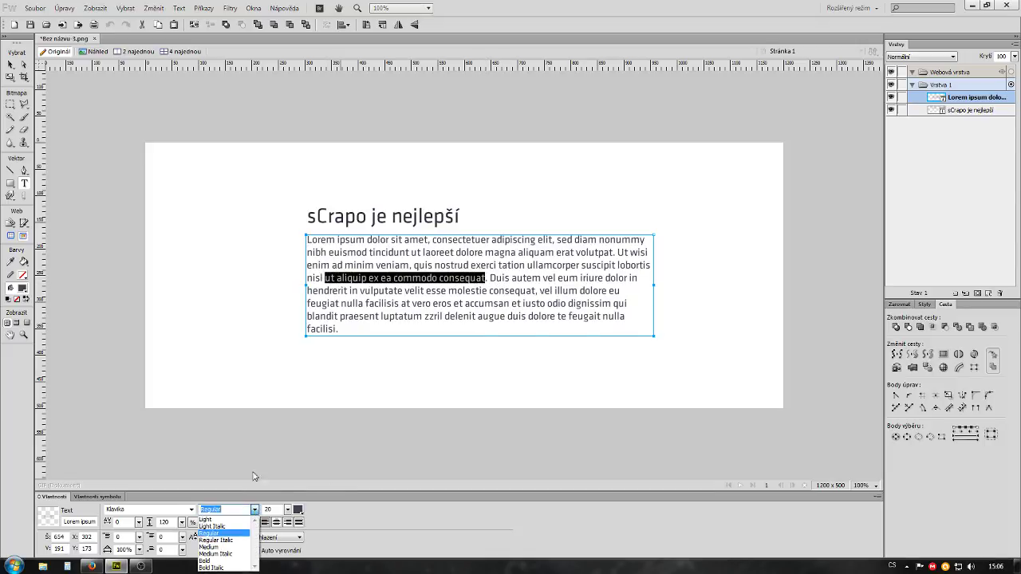
left_click(204, 561)
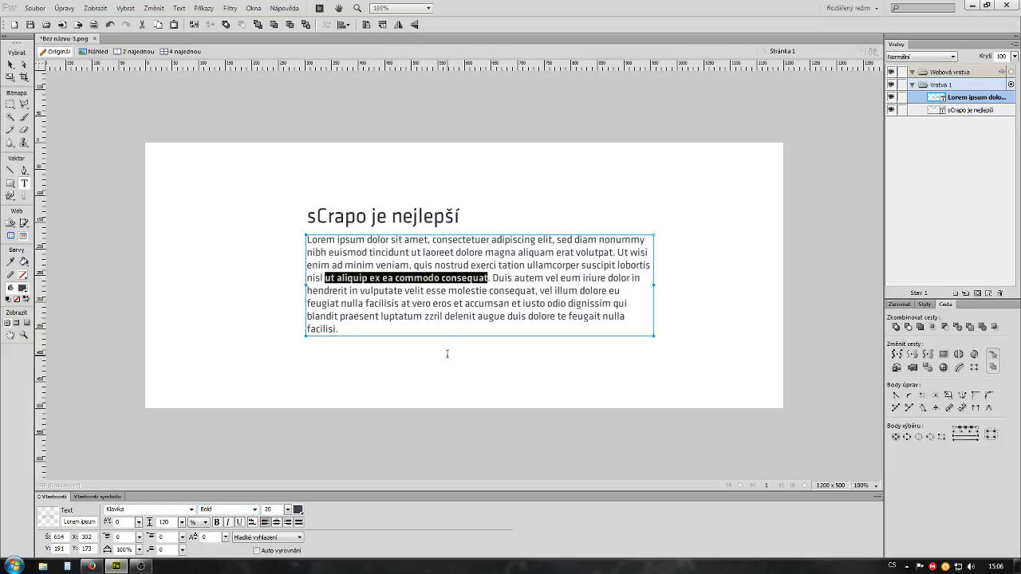
left_click(459, 359)
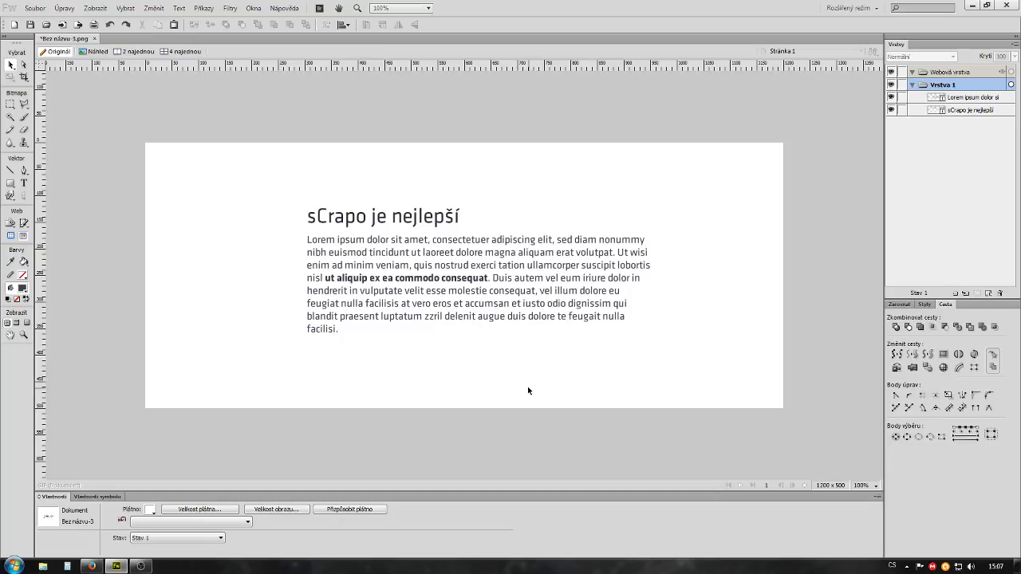
Duplicate the Lorem ipsum paragraph up-right, then delete the unwanted copy
left_click(522, 292)
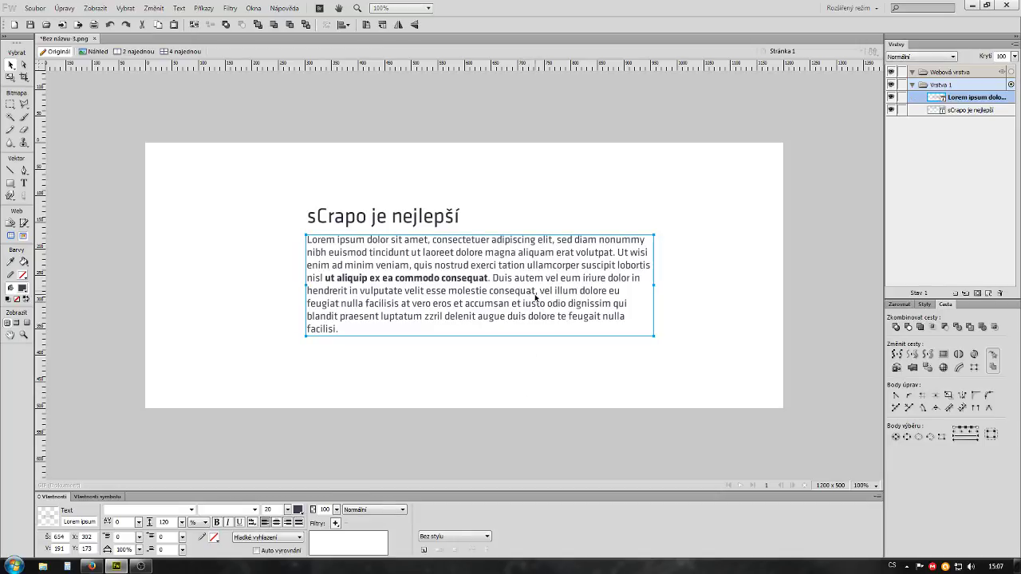
left_click_drag(532, 316, 625, 242)
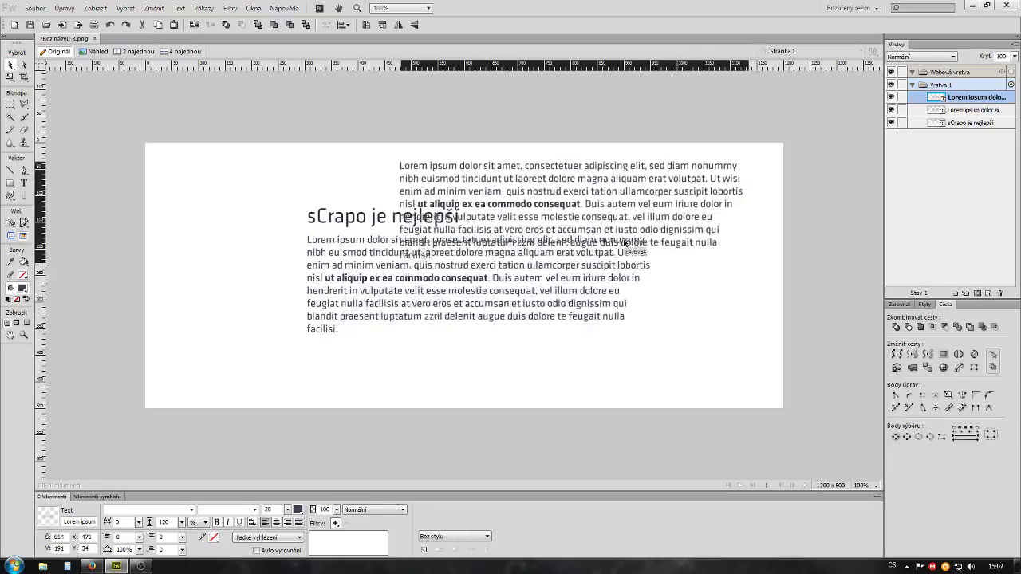
double_click(600, 230)
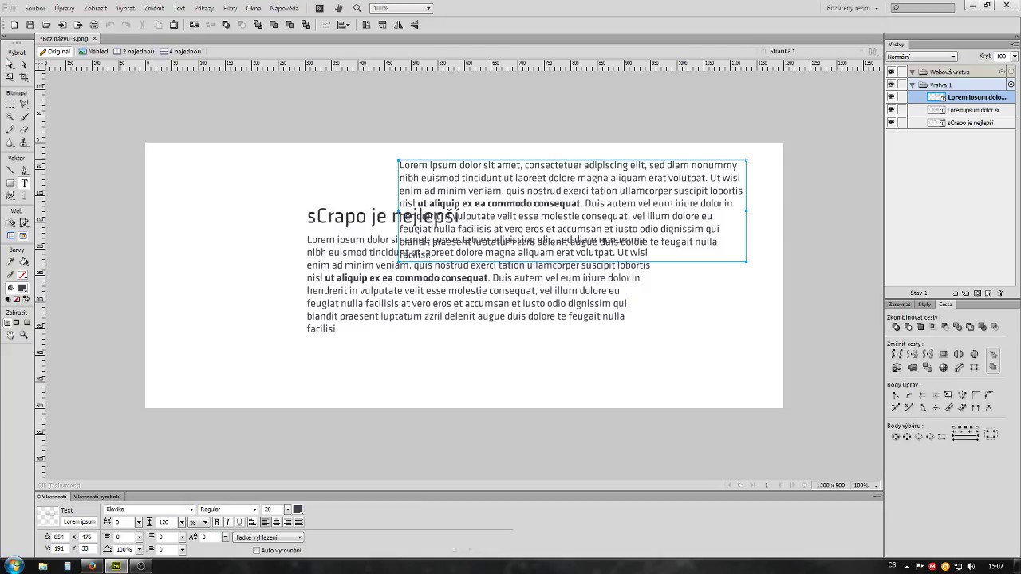
key("Escape")
key("Delete")
Place a copy of the 'sCrapo je nejlepší' heading at the canvas upper right
left_click(355, 210)
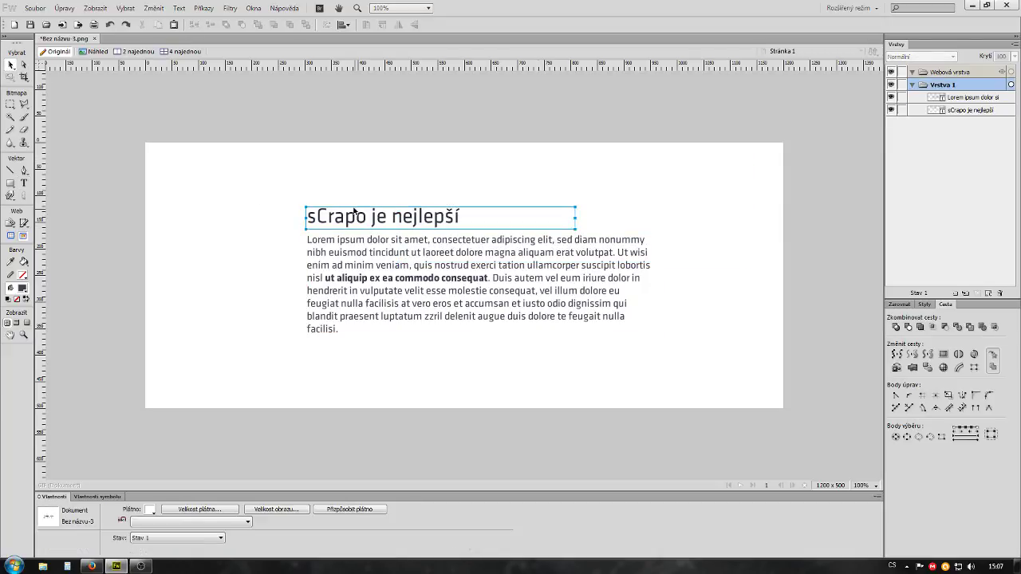
left_click(250, 186)
left_click(319, 219)
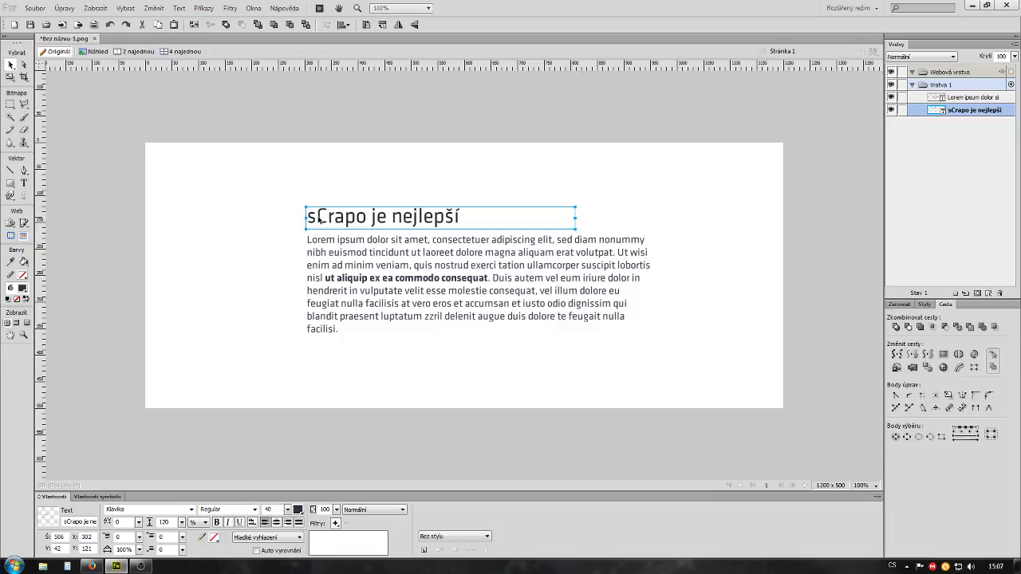
left_click_drag(319, 220, 526, 183)
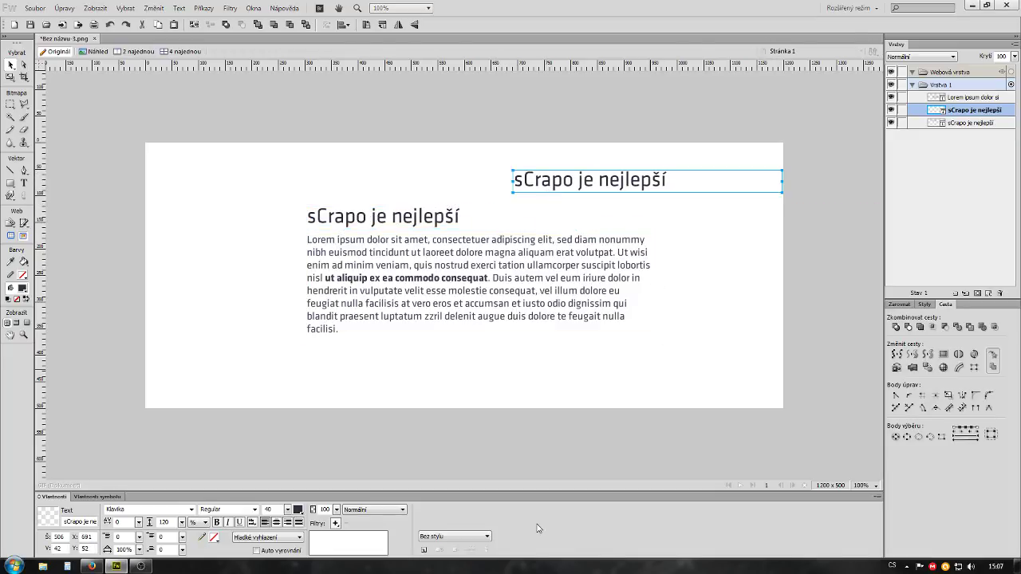
left_click(488, 160)
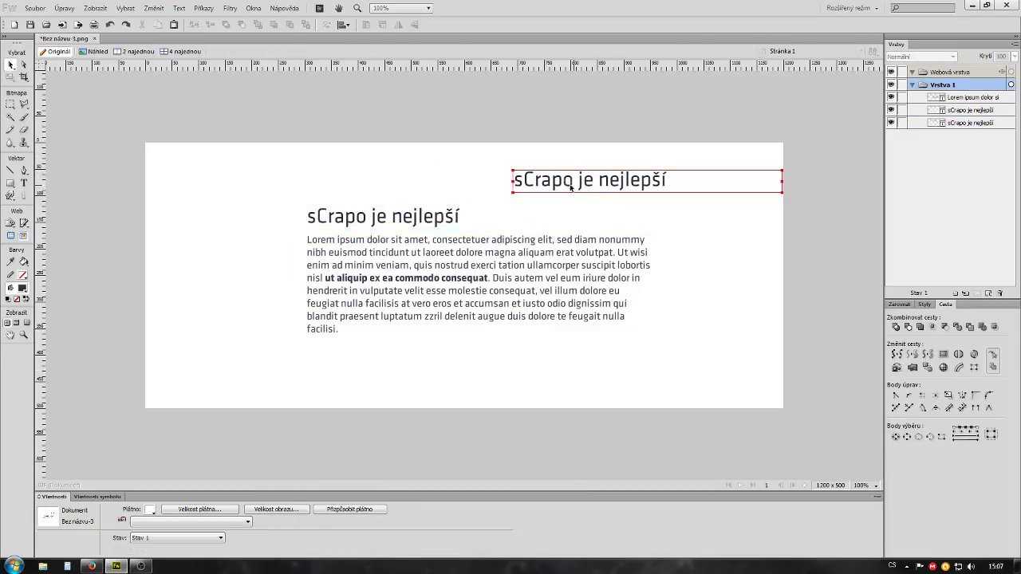
left_click_drag(571, 186, 527, 185)
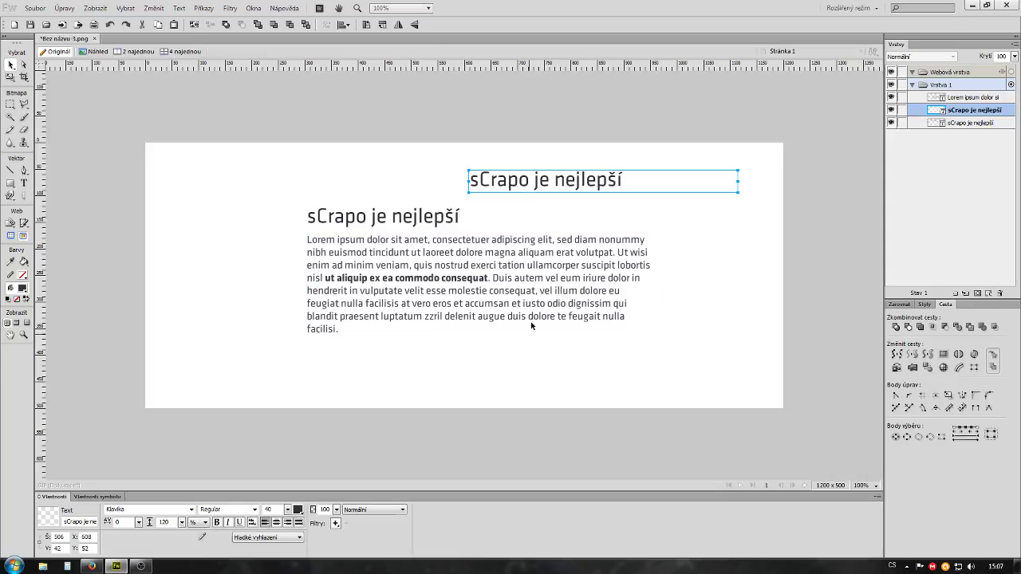
Make the heading copy's text light grey
left_click(335, 523)
left_click(387, 521)
left_click_drag(450, 177, 563, 296)
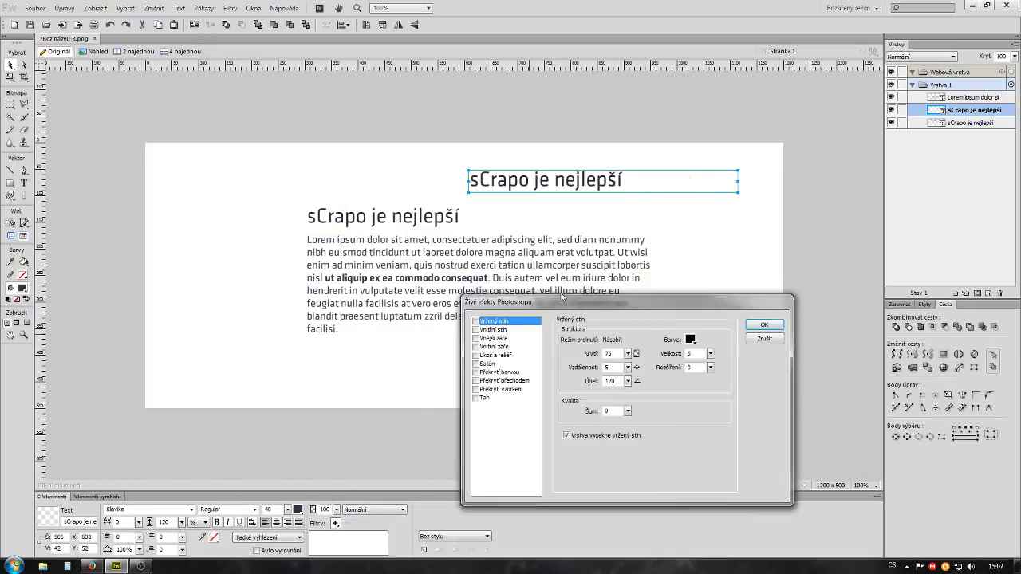
left_click(740, 336)
key("t")
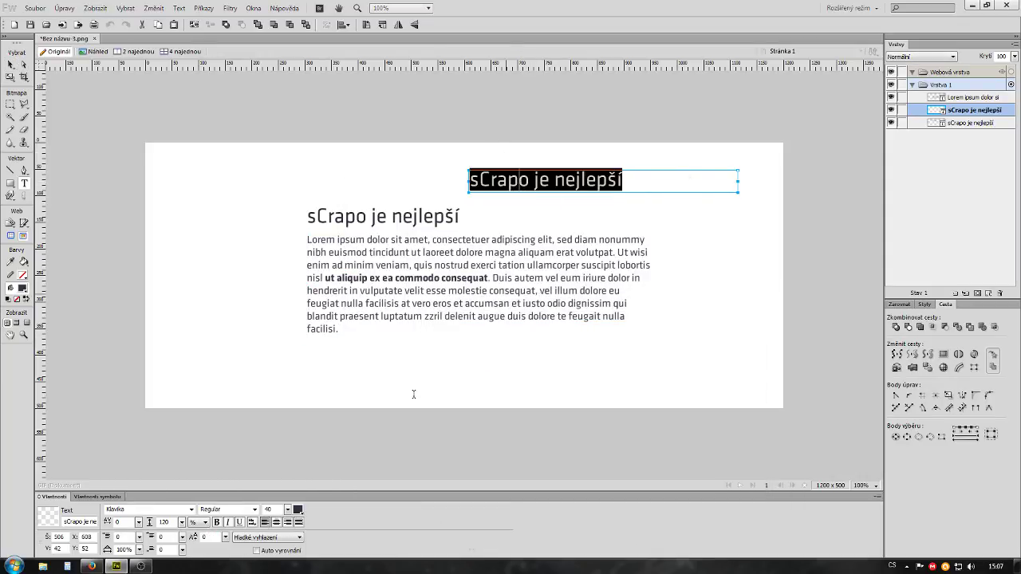
left_click(298, 510)
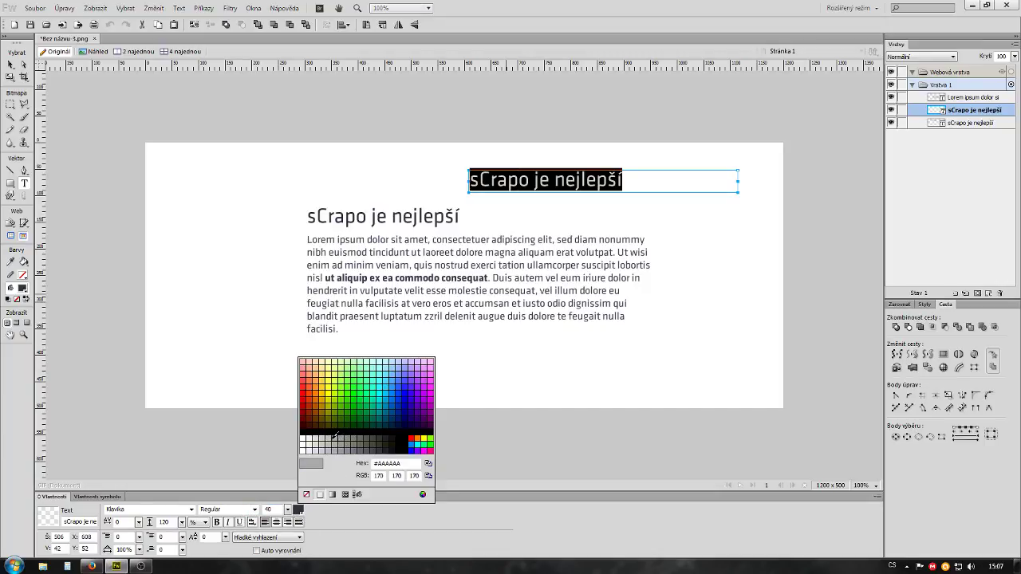
left_click(334, 436)
key("Escape")
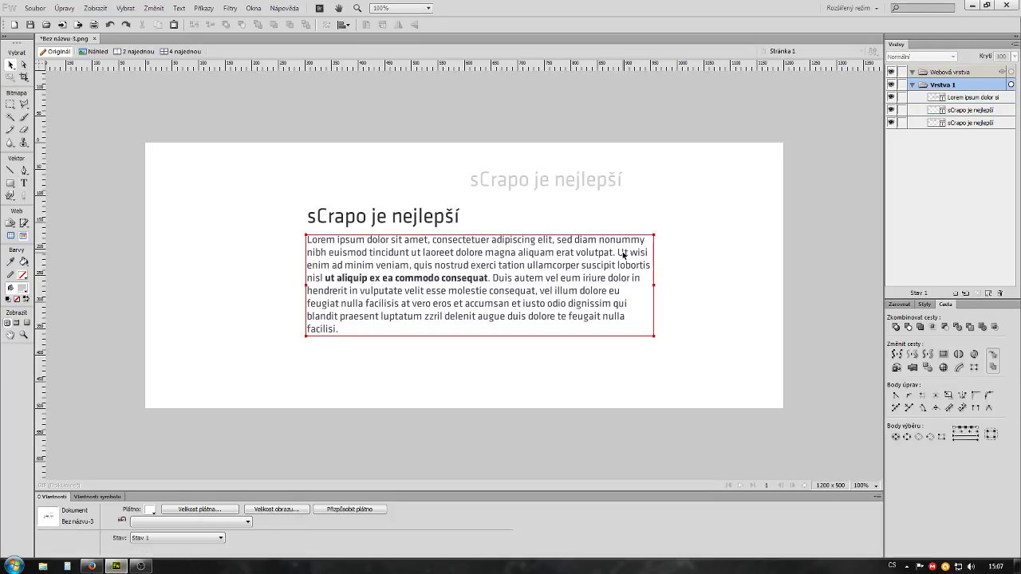
Add a Photoshop Live Effects drop shadow (75% opacity, distance 5) to the grey copy
left_click(506, 181)
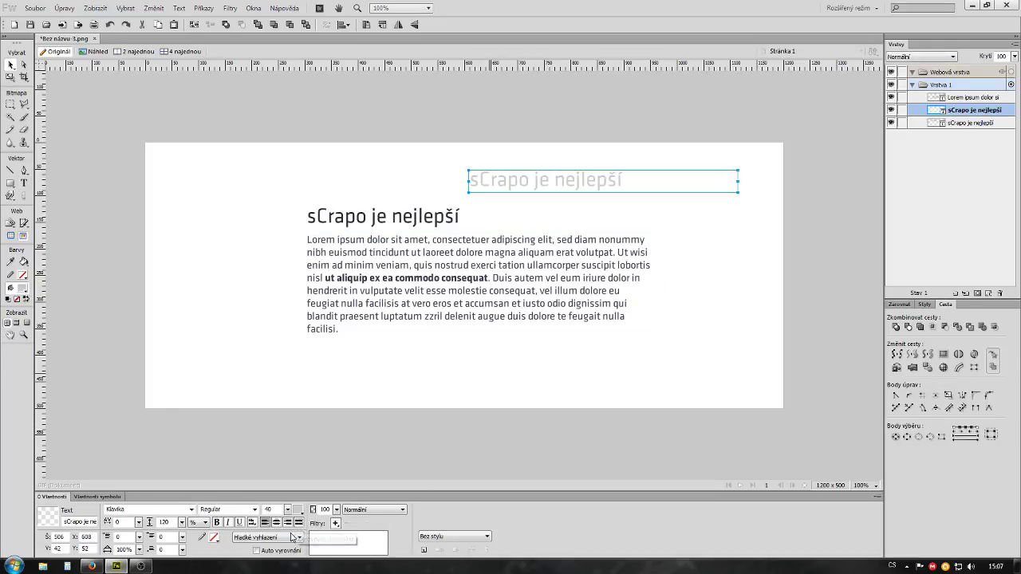
left_click(336, 525)
left_click(367, 520)
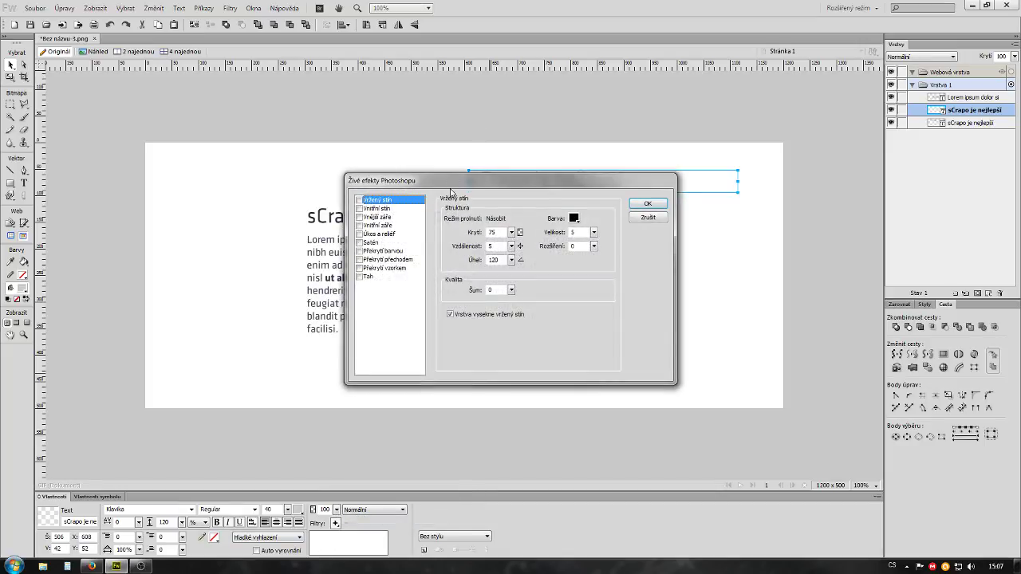
left_click_drag(446, 186, 548, 339)
left_click(457, 349)
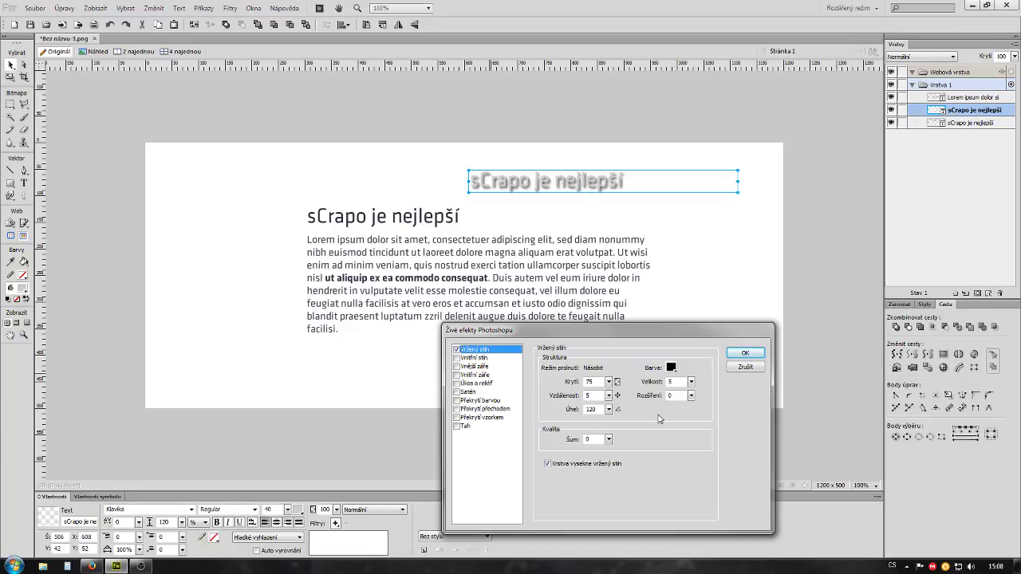
left_click(746, 352)
left_click(659, 394)
Reposition the heading and Lorem ipsum paragraph together
left_click_drag(299, 173, 405, 368)
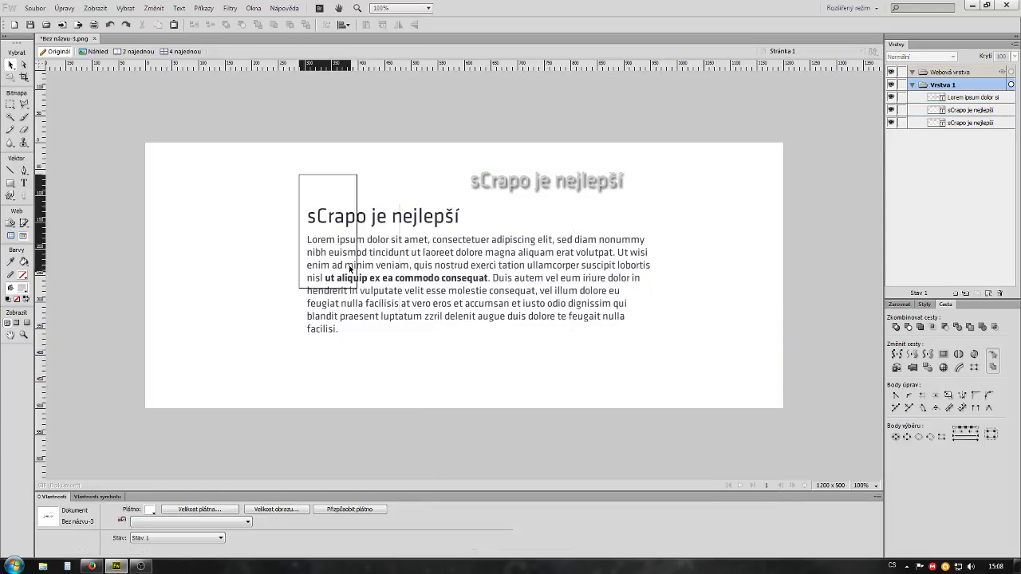
left_click(454, 389)
mouse_move(262, 181)
left_mouse_down()
mouse_move(455, 322)
mouse_move(309, 270)
left_mouse_up()
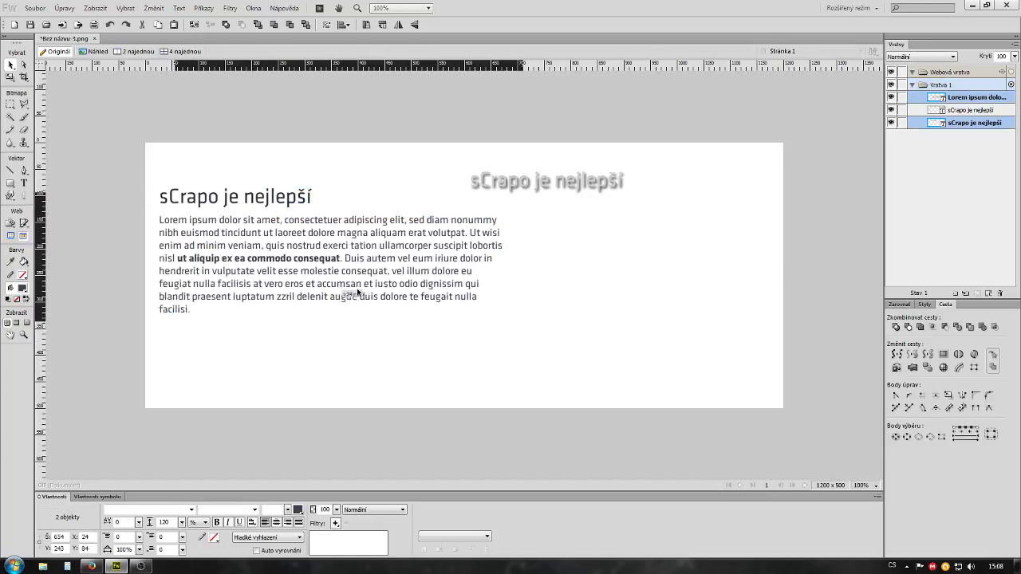
left_click(645, 165)
Move the faded duplicate heading aside, then delete it
left_click_drag(563, 190, 628, 305)
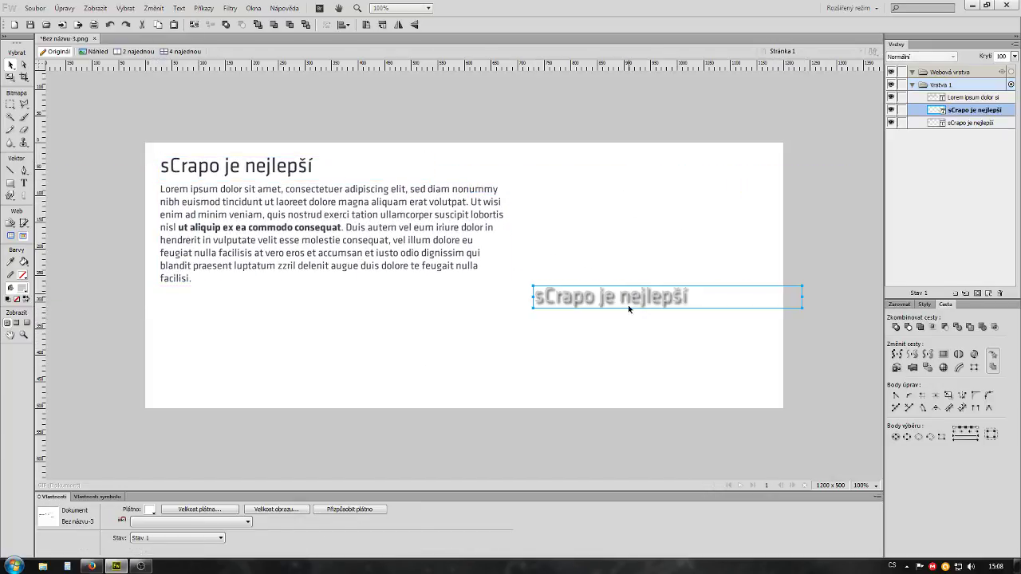
left_click(640, 352)
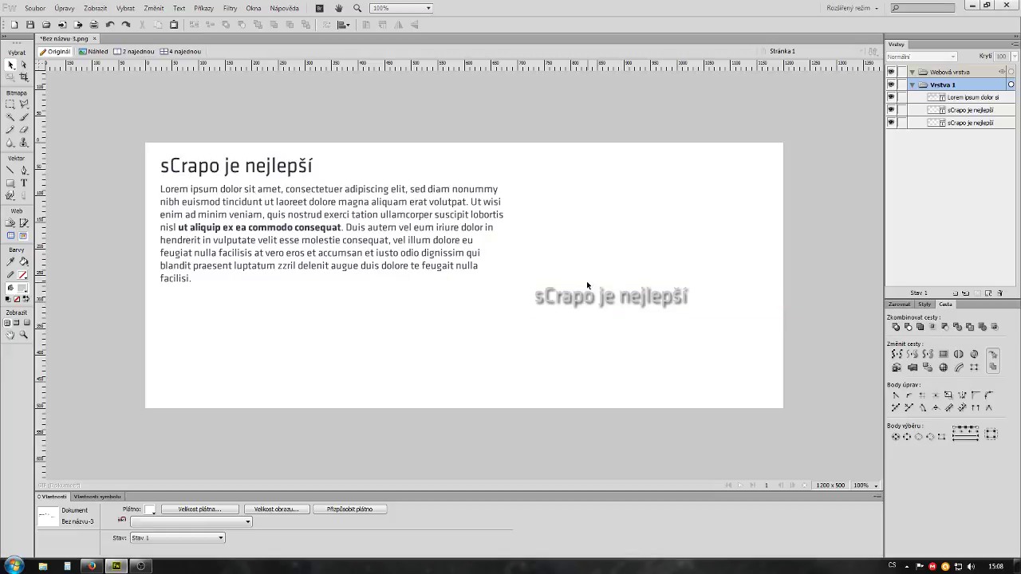
left_click(600, 304)
key("Delete")
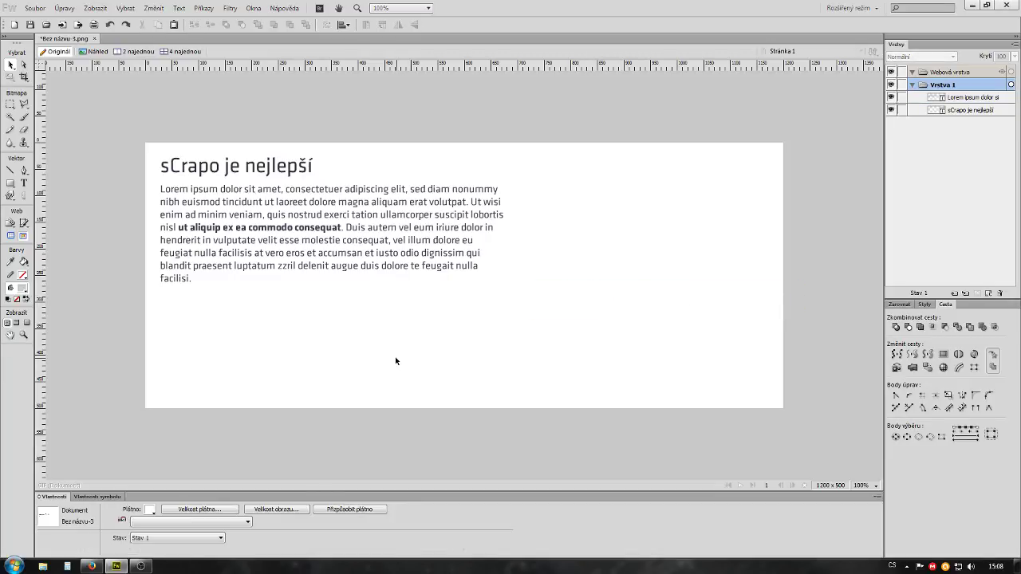
Move the heading and paragraph together right and down toward the canvas centre
left_click_drag(352, 335, 135, 182)
left_click_drag(280, 240, 451, 273)
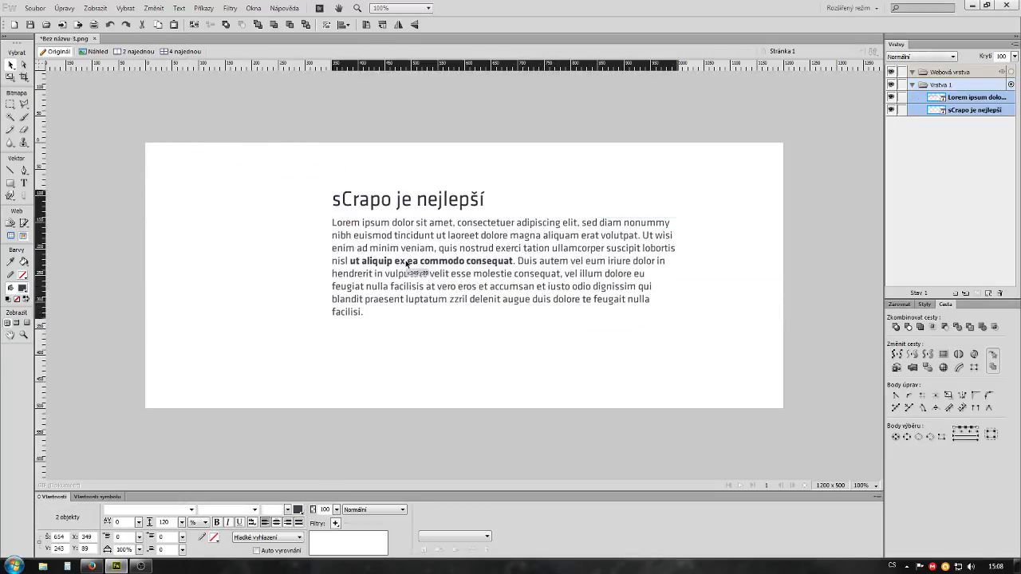
left_click(464, 356)
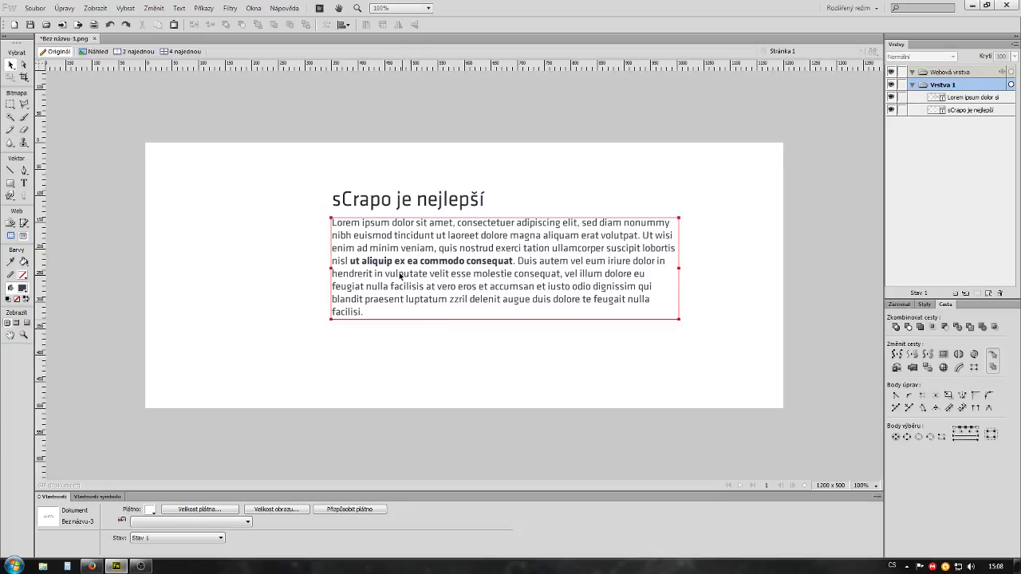
left_click(470, 311)
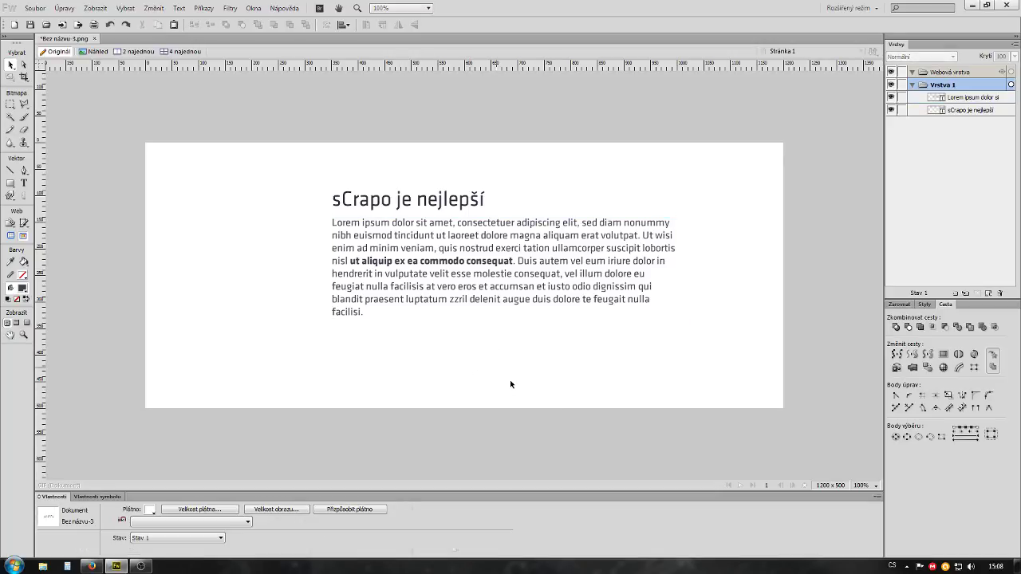
left_click(298, 522)
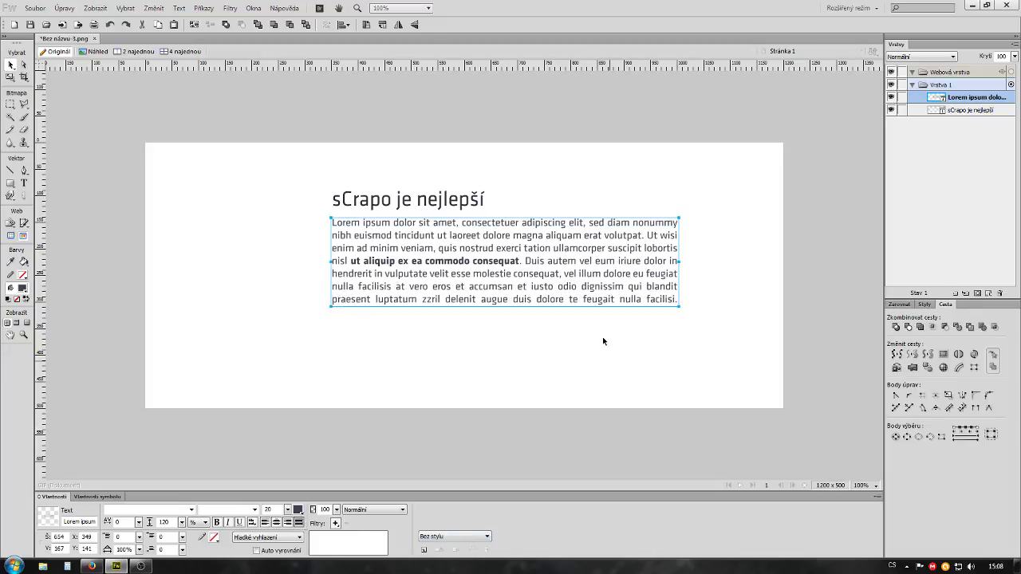
left_click(288, 522)
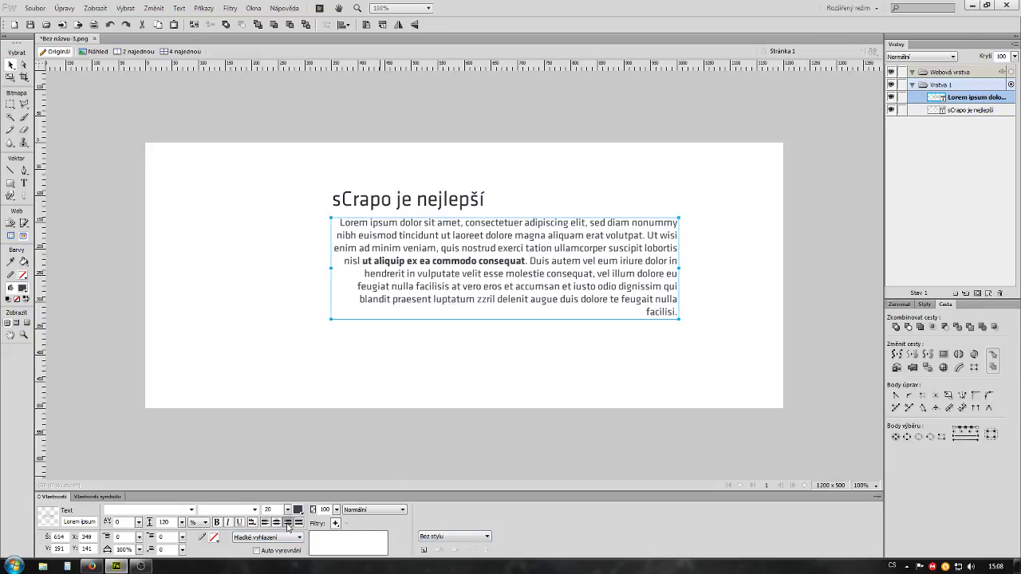
left_click(276, 522)
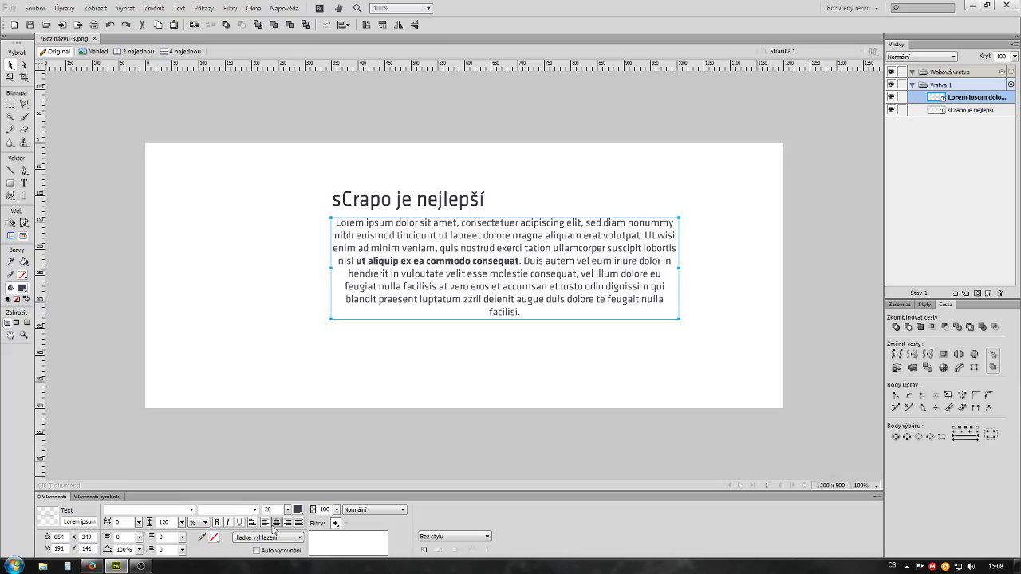
left_click(265, 523)
left_click(432, 376)
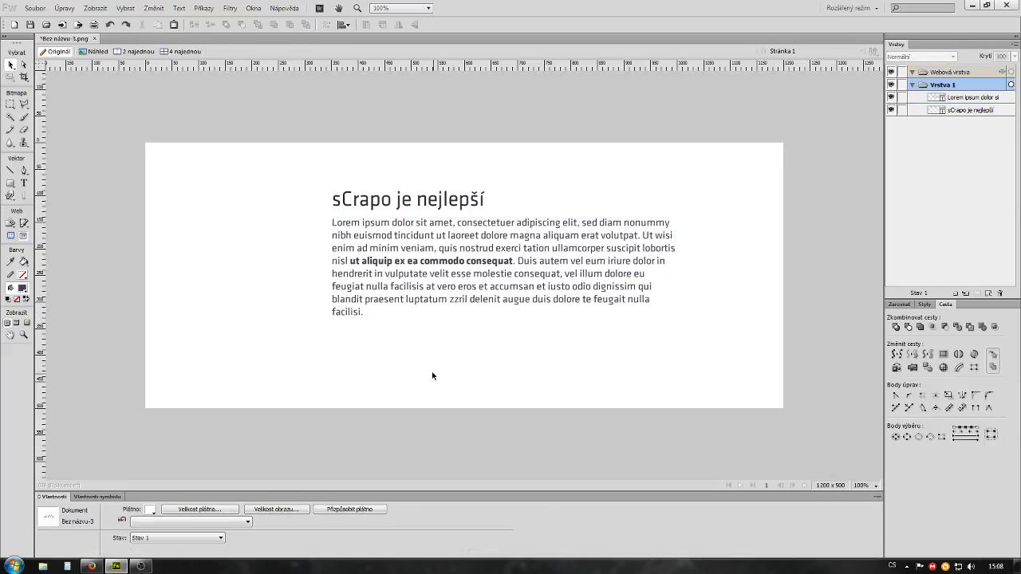
left_click(388, 278)
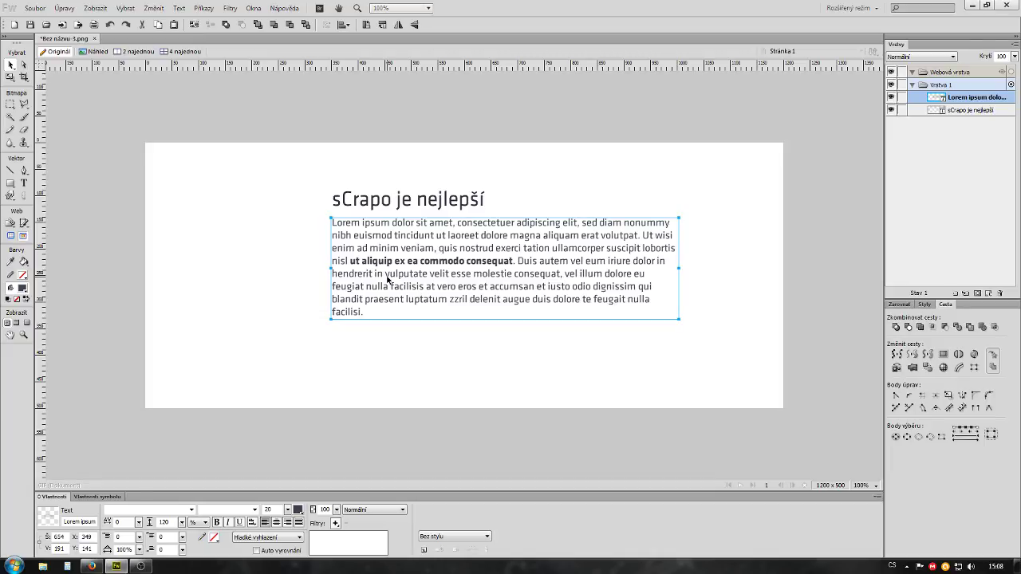
left_click(373, 369)
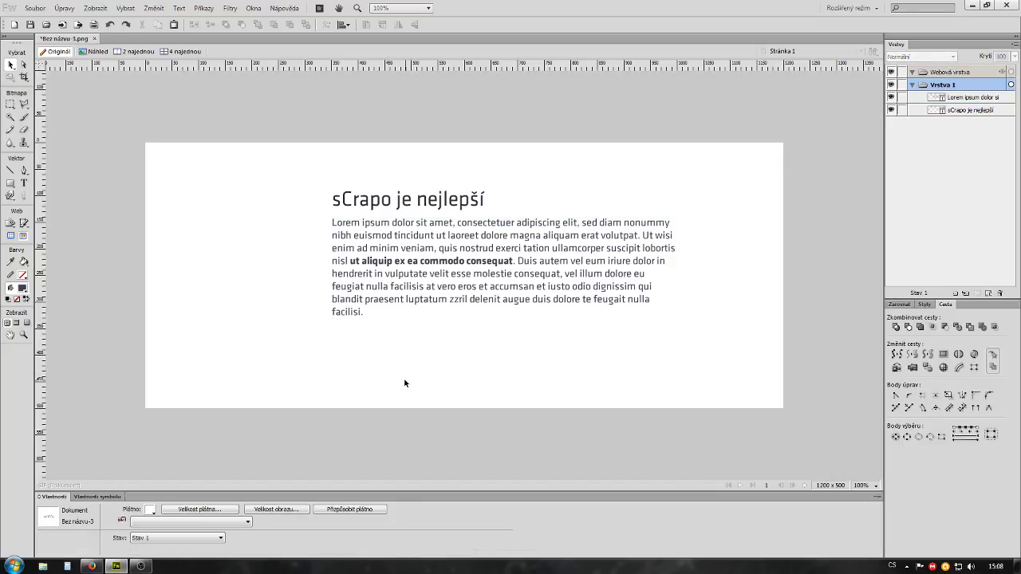
Enter the Lorem ipsum paragraph's text and select all of it
double_click(435, 269)
left_click_drag(372, 311, 301, 231)
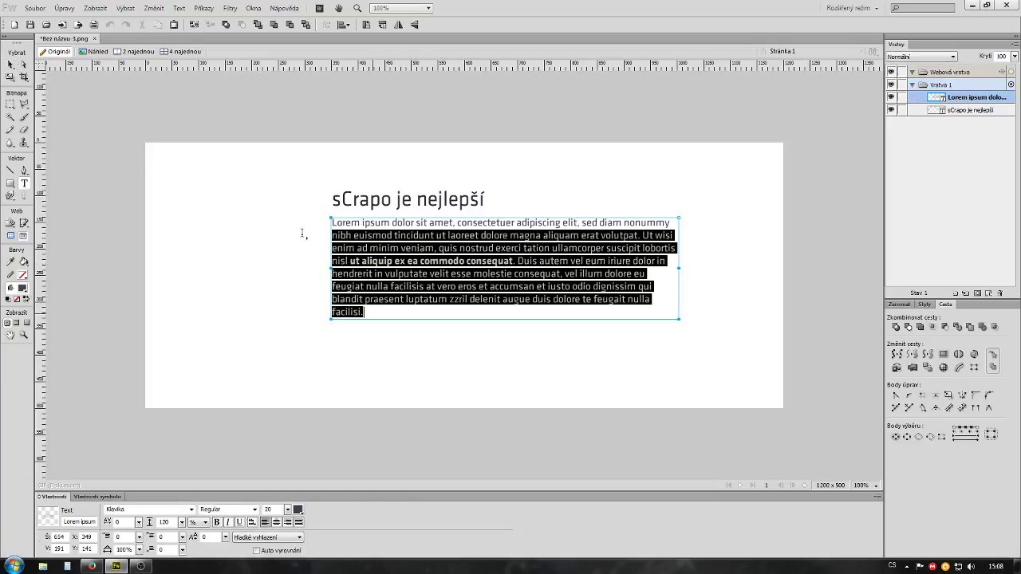
left_click(354, 375)
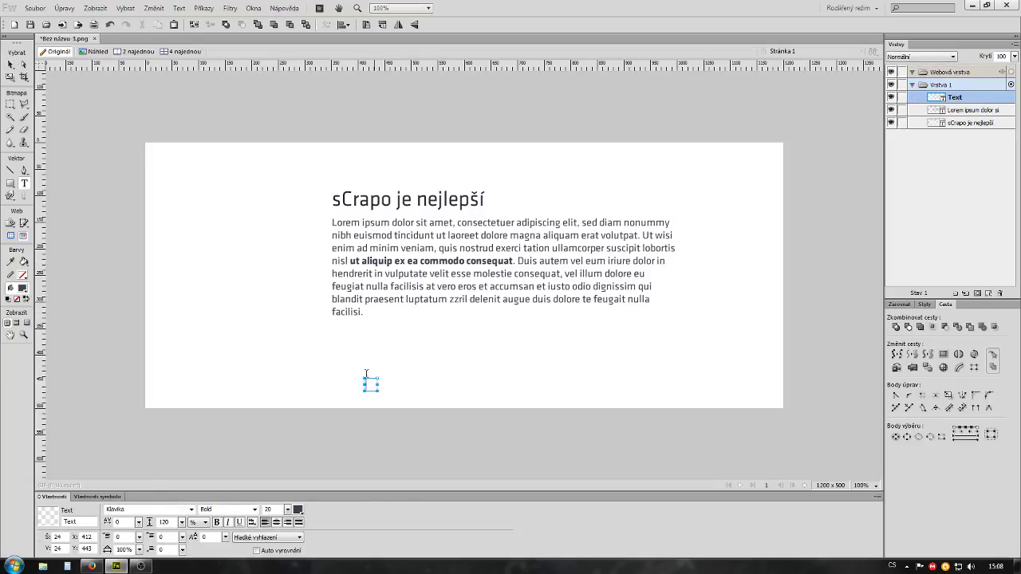
double_click(351, 286)
left_click_drag(375, 312, 285, 216)
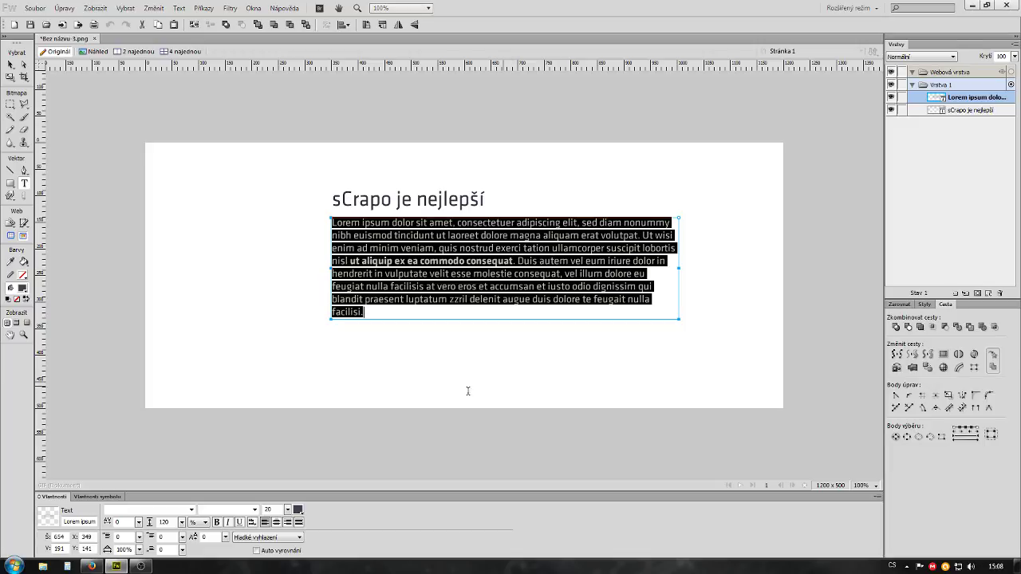
key("Escape")
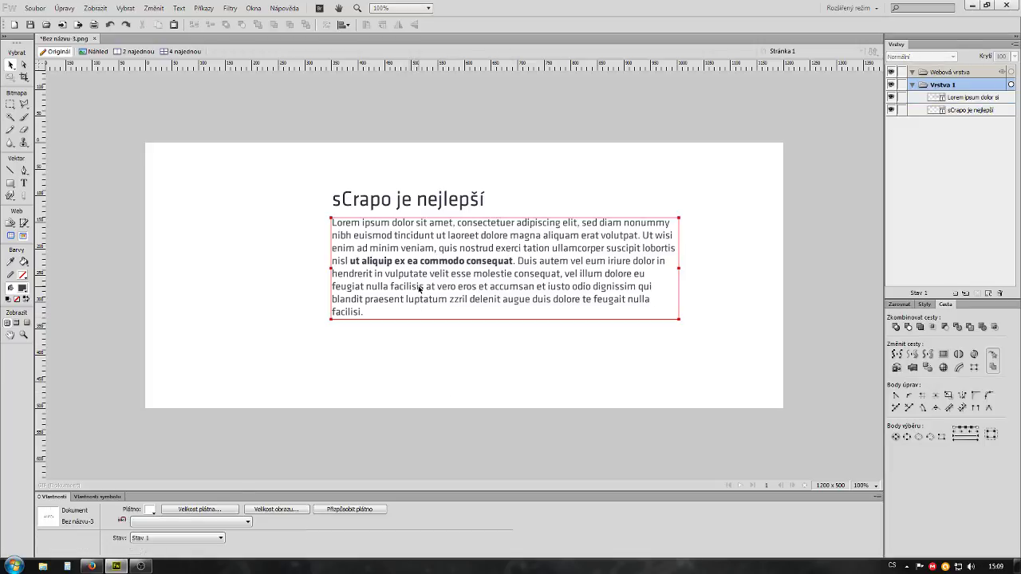
left_click(363, 246)
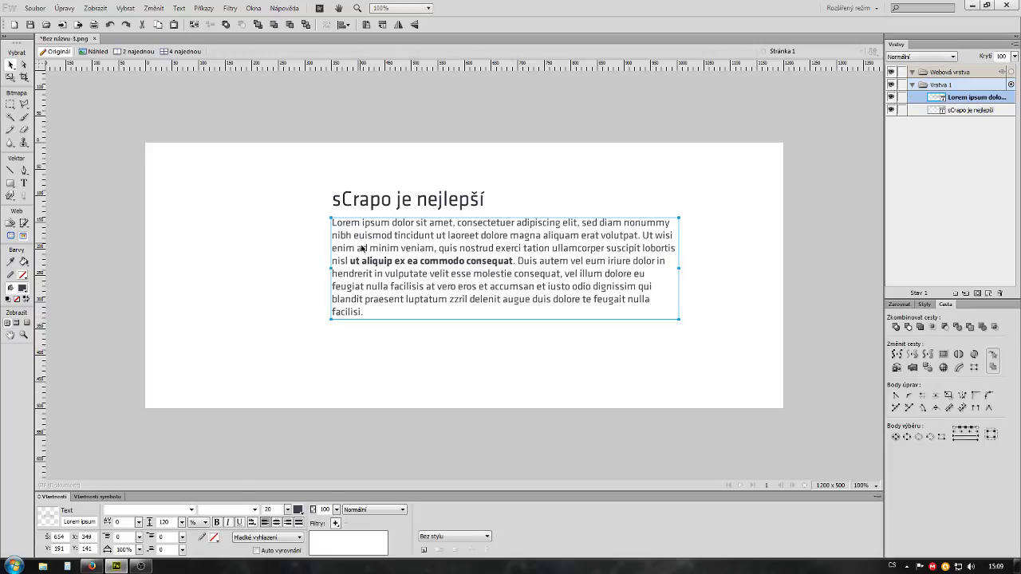
Select the paragraph text and raise its leading from 120 to 150
key("t")
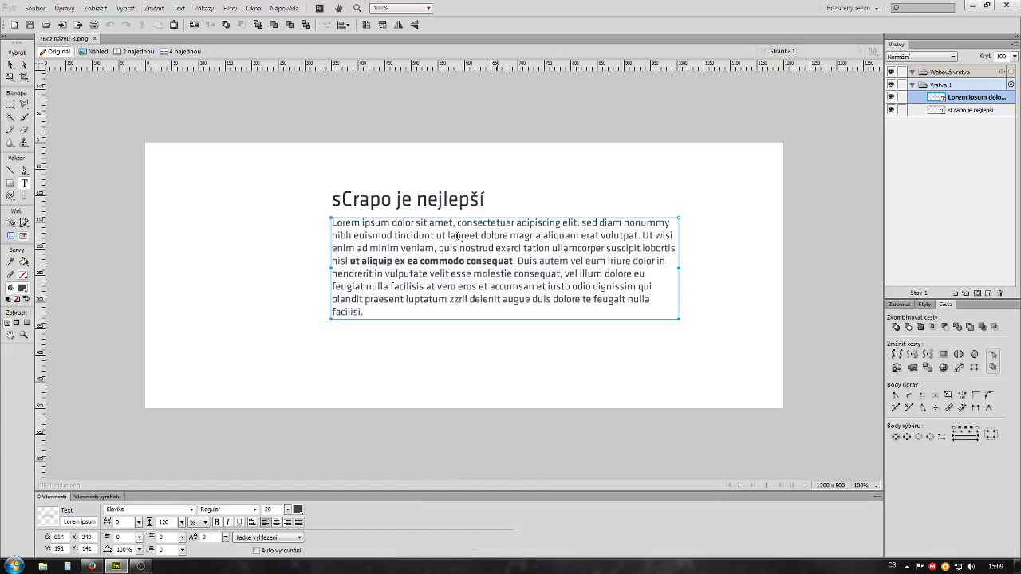
left_click(334, 224)
left_click(361, 312, "shift")
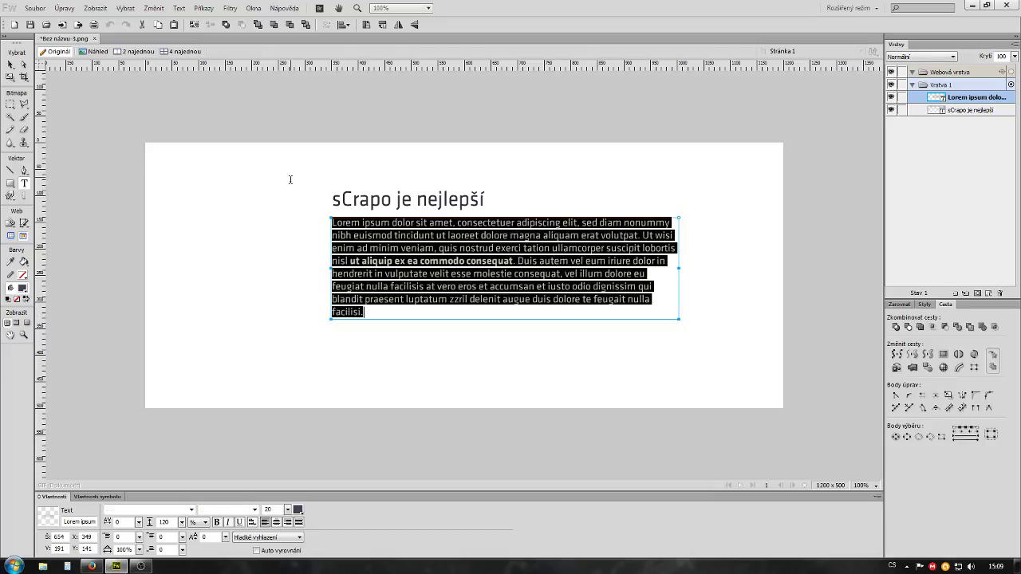
double_click(164, 522)
type("150")
key("Return")
left_click(440, 394)
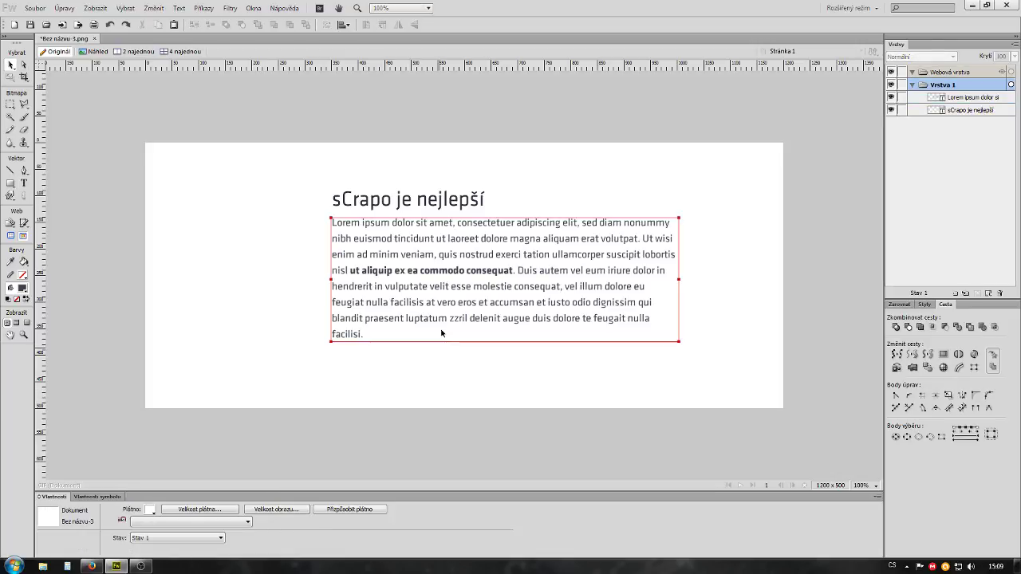
Undo the paragraph's recent move and spacing changes
left_click_drag(394, 301, 489, 301)
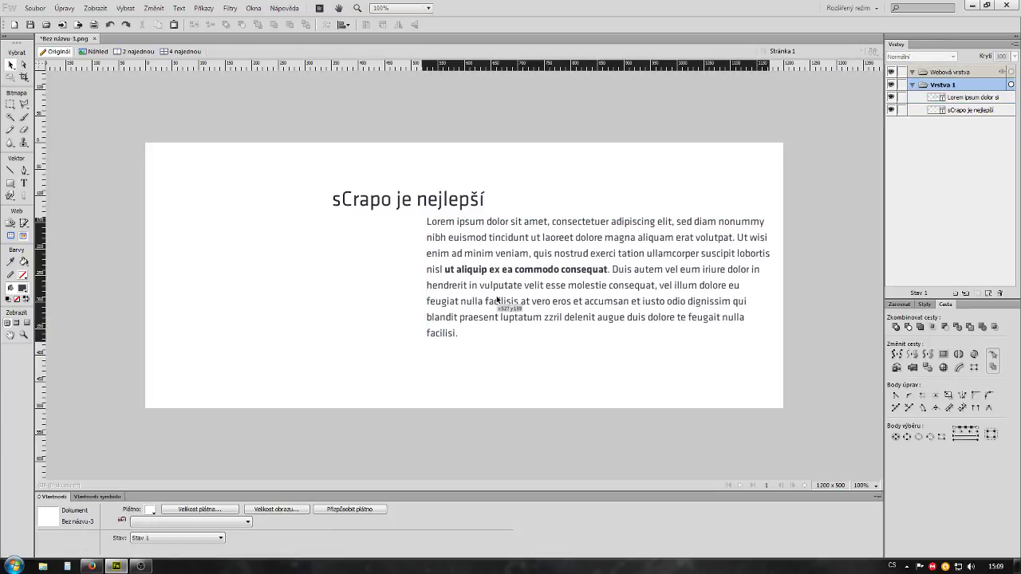
key("q")
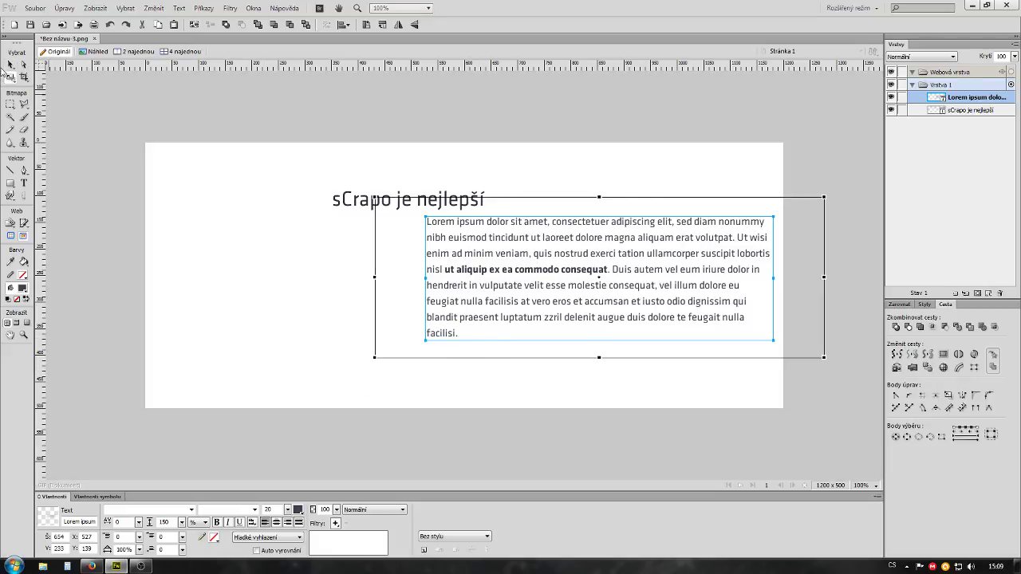
key("Escape")
left_click(456, 368)
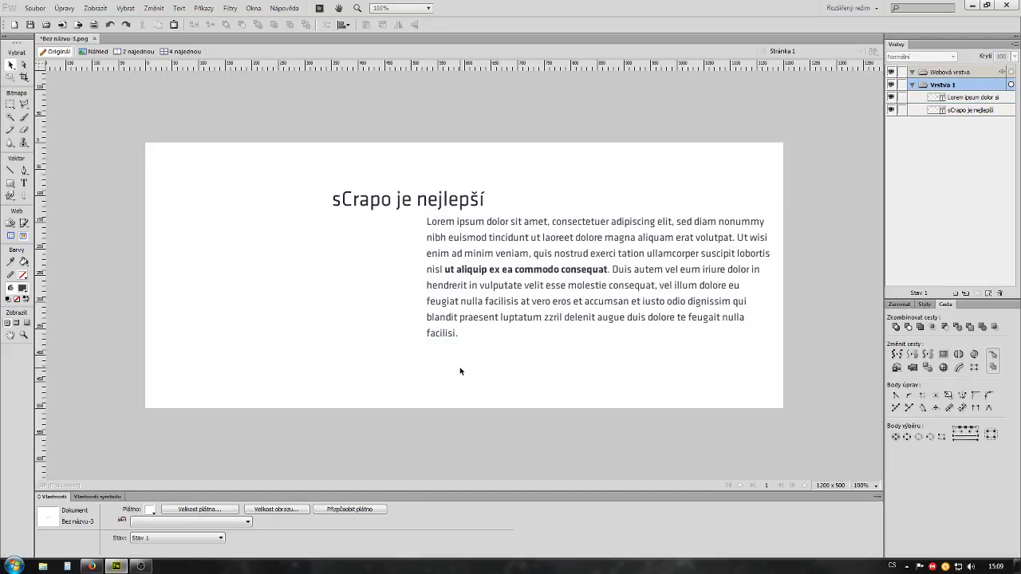
key("ctrl+z")
left_click(445, 399)
Move the heading and paragraph together up and to the right
left_click_drag(420, 366, 276, 181)
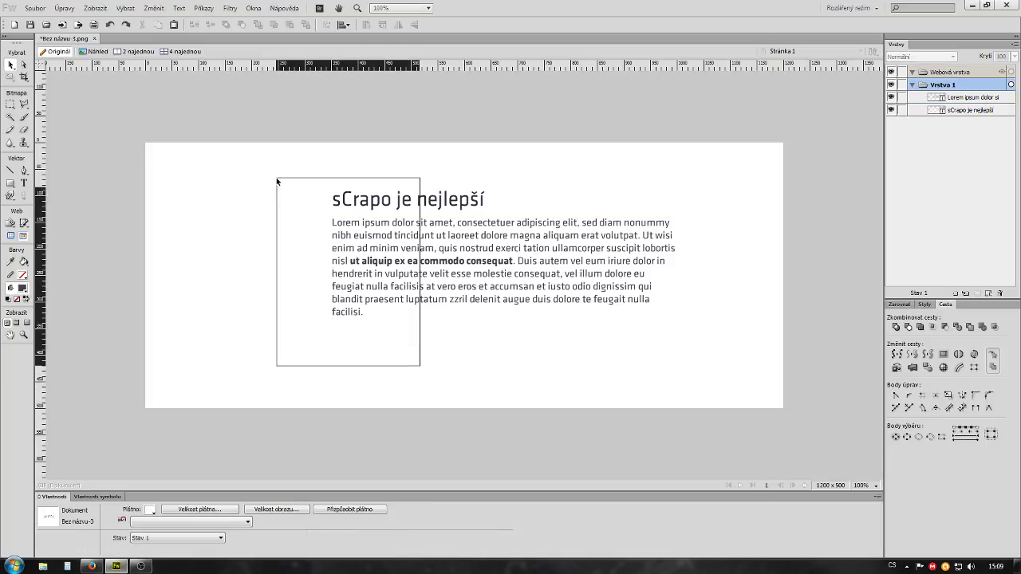
left_click_drag(429, 278, 526, 263)
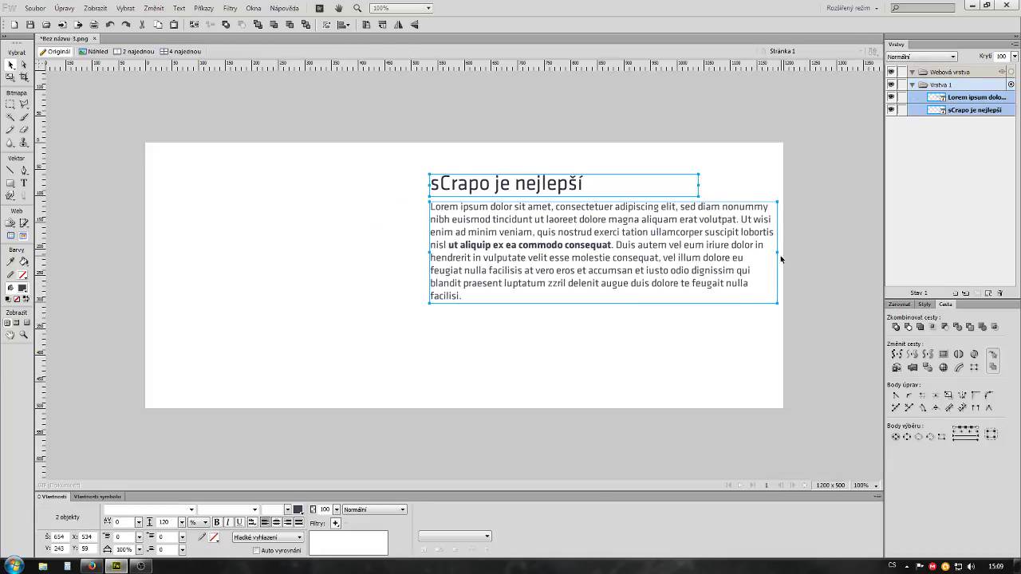
left_click(734, 335)
Narrow the Lorem ipsum paragraph so it rewraps, then reposition it with the heading
left_click(711, 221)
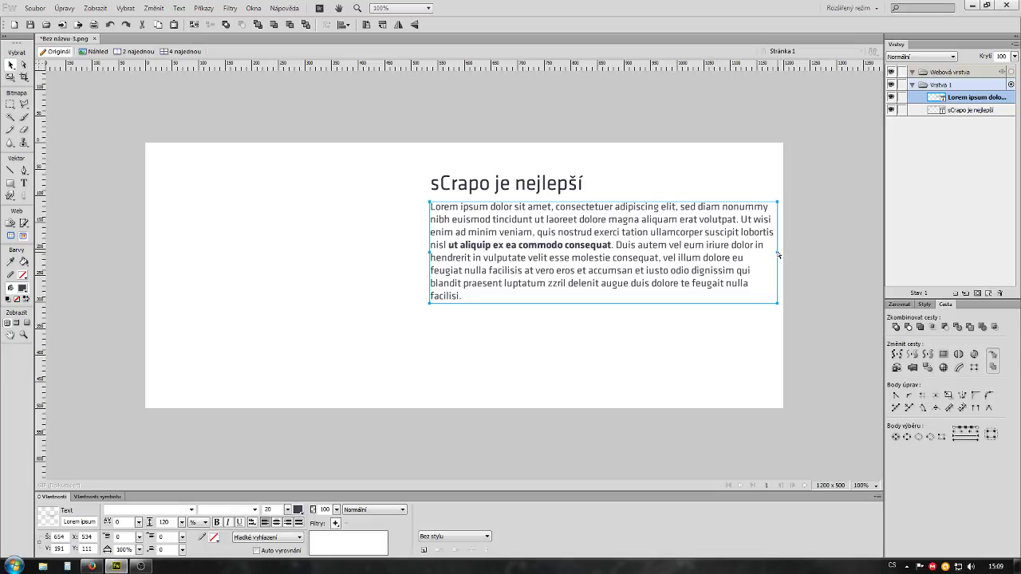
left_click_drag(779, 255, 706, 264)
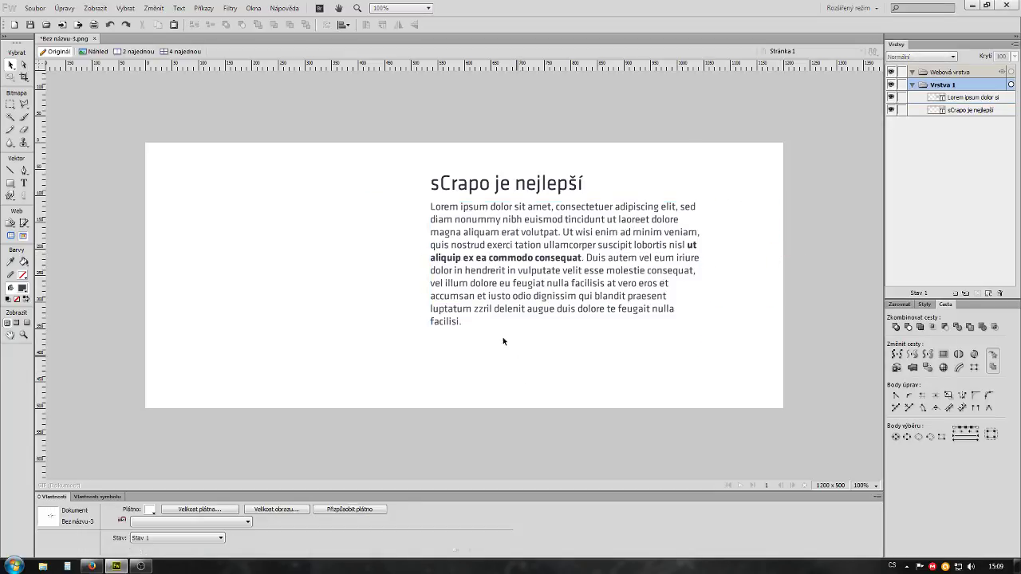
left_click_drag(478, 289, 485, 335)
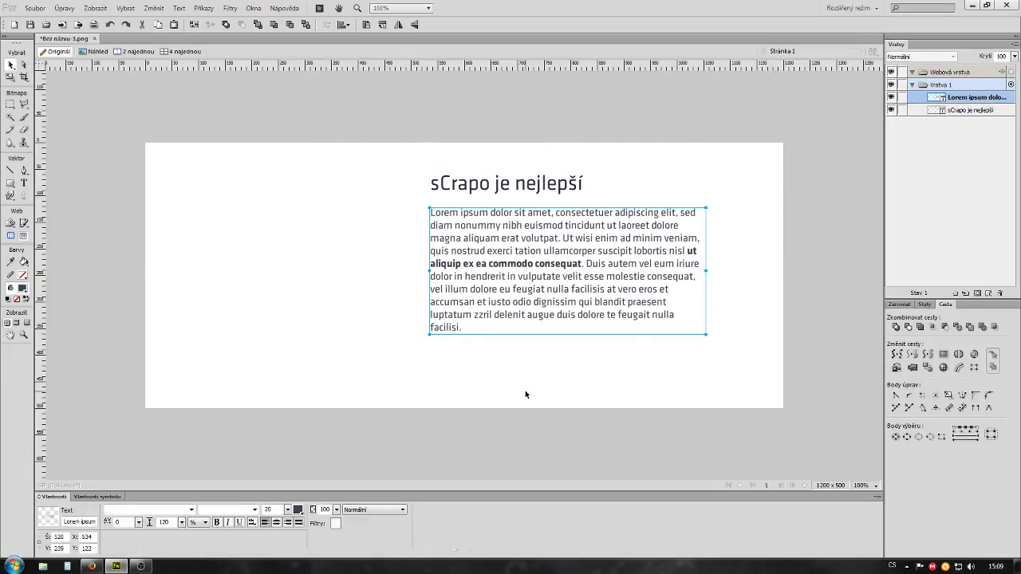
left_click_drag(525, 391, 365, 183)
mouse_move(501, 266)
left_mouse_down()
mouse_move(560, 287)
mouse_move(272, 309)
left_mouse_up()
Line the right heading and paragraph up with the left column
left_click(360, 382)
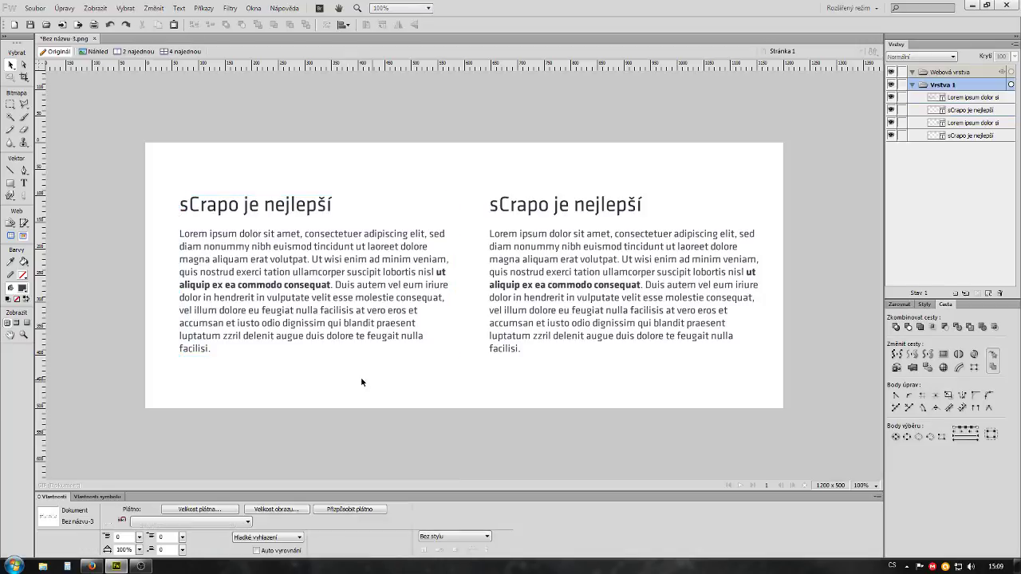
left_click_drag(630, 416, 487, 191)
mouse_move(568, 288)
left_mouse_down()
mouse_move(564, 281)
mouse_move(567, 289)
left_mouse_up()
left_click(544, 295)
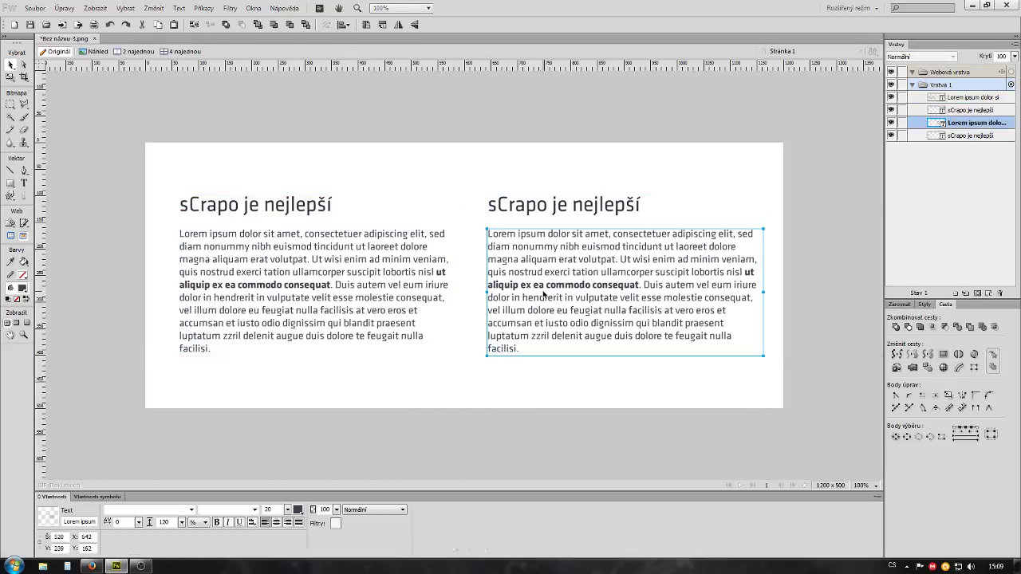
Set the right paragraph's leading to 150 and compare it with the left one
double_click(543, 294)
left_click(164, 522)
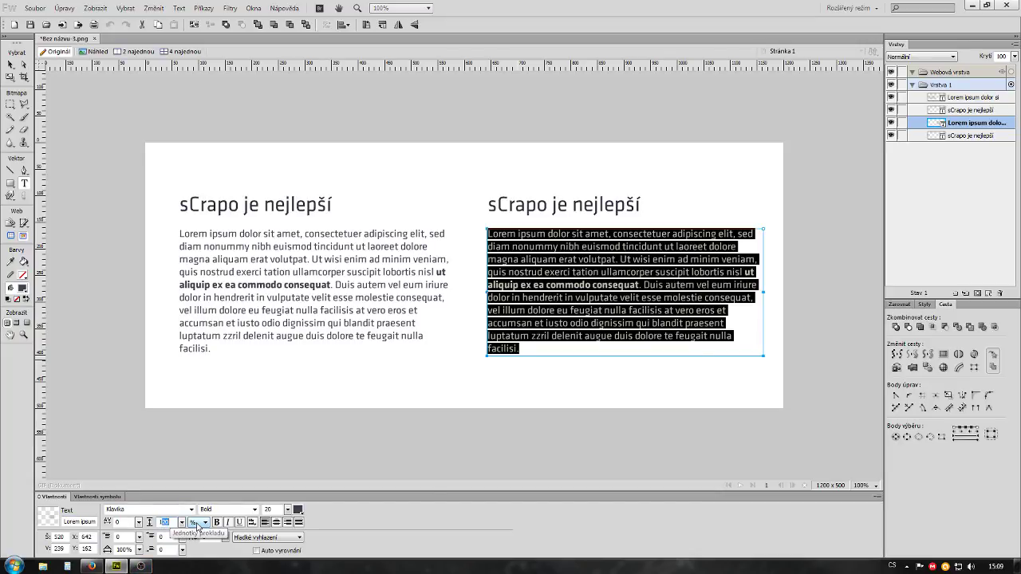
type("150")
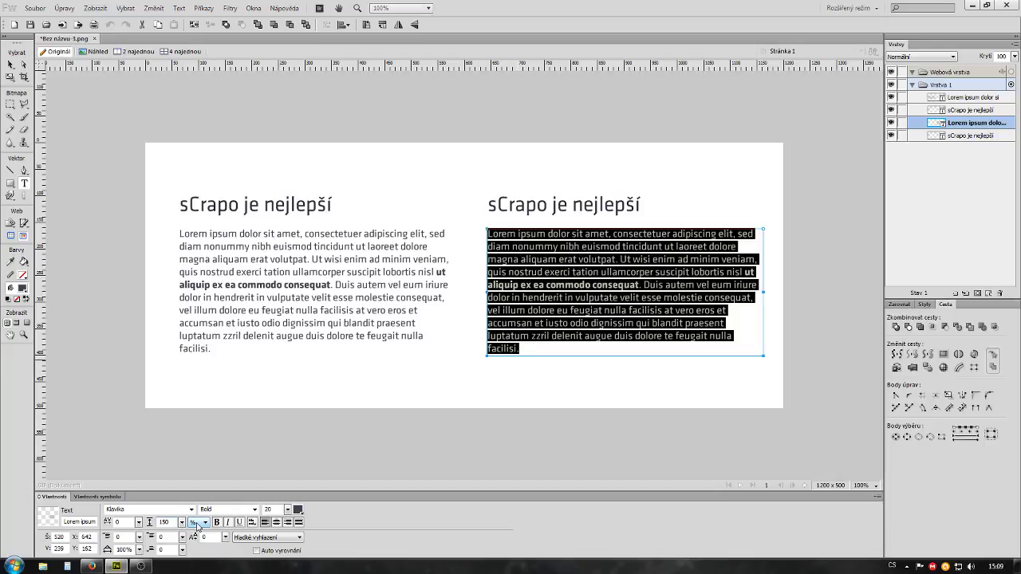
key("Return")
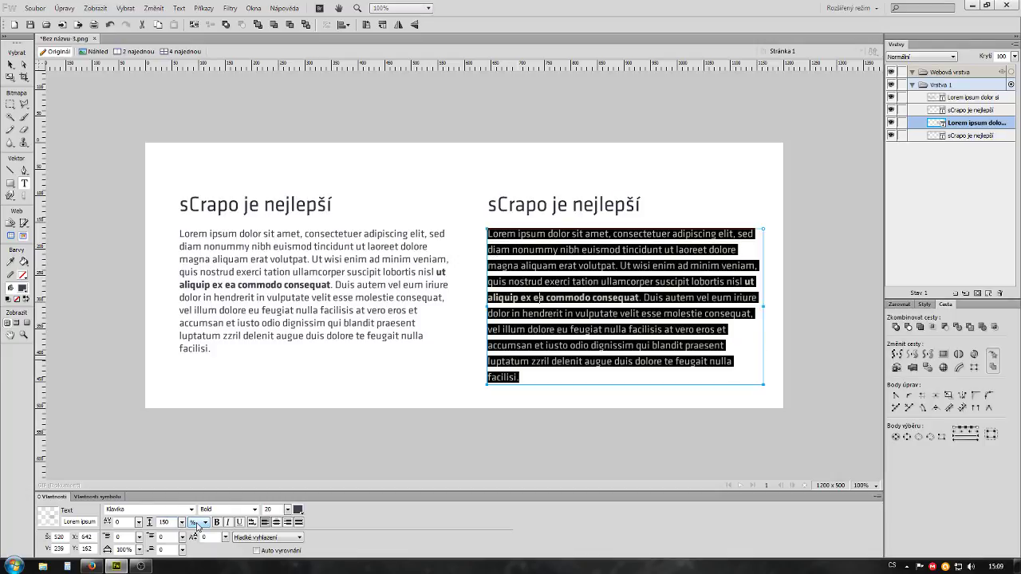
key("Escape")
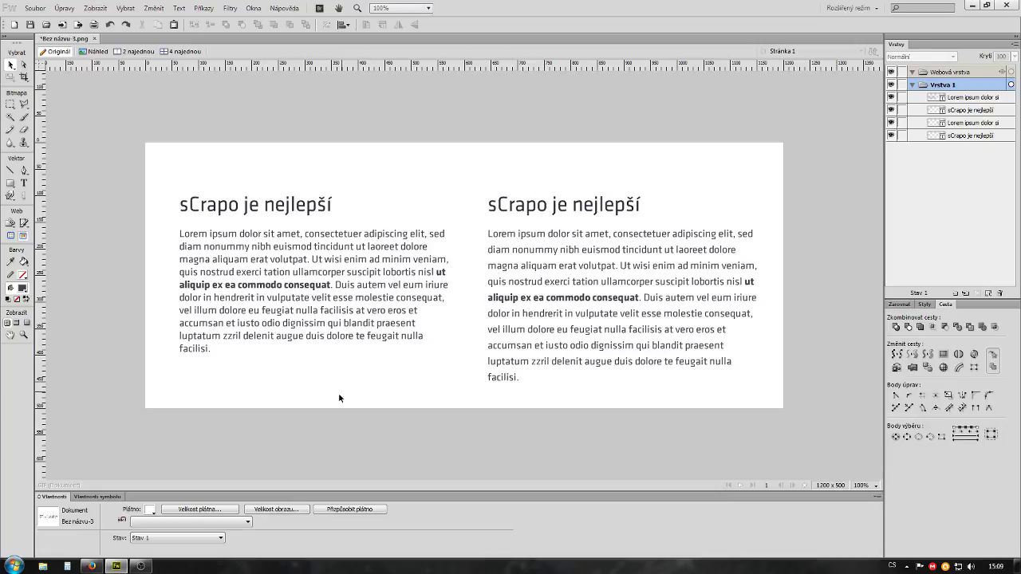
left_click(333, 337)
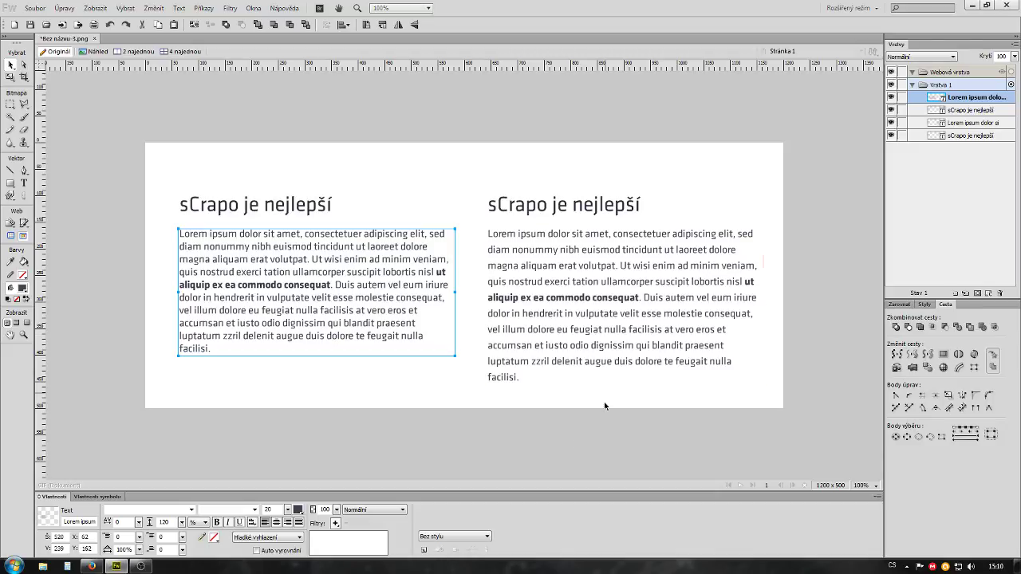
left_click(597, 359)
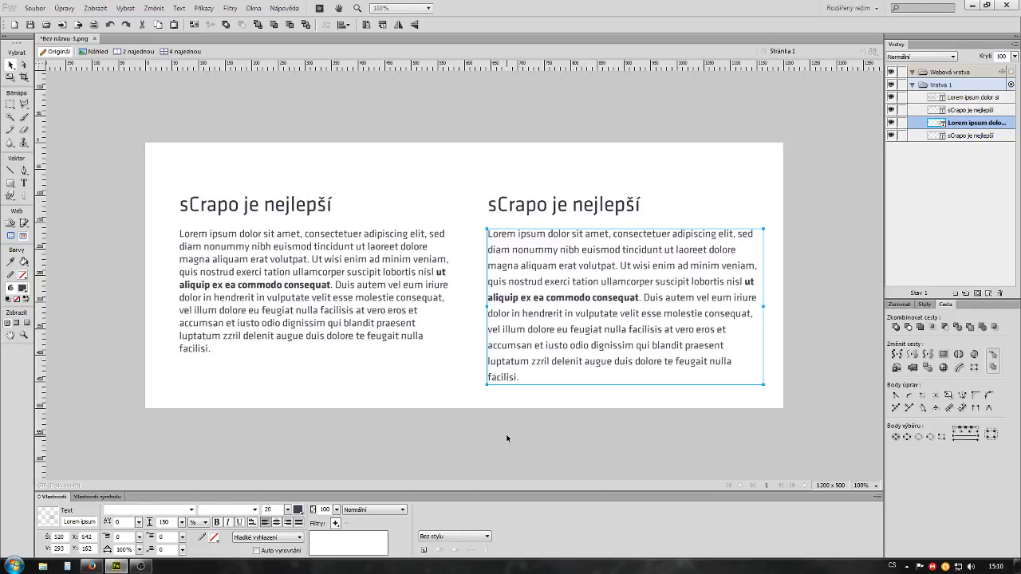
left_click(397, 365)
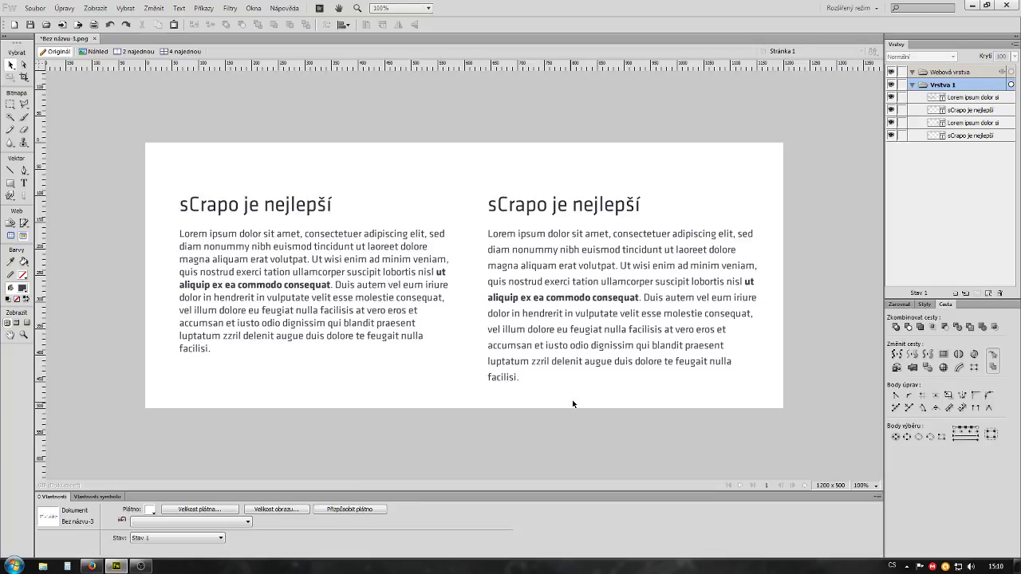
Shift the right heading and paragraph up about 15 px above the left column
left_click_drag(614, 403, 471, 183)
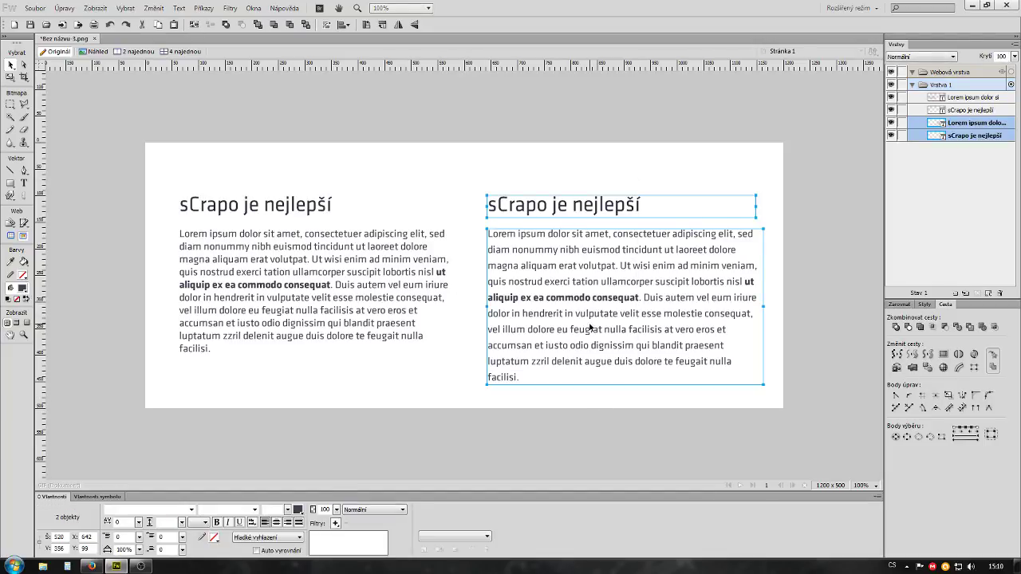
left_click_drag(589, 331, 592, 317)
left_click(596, 386)
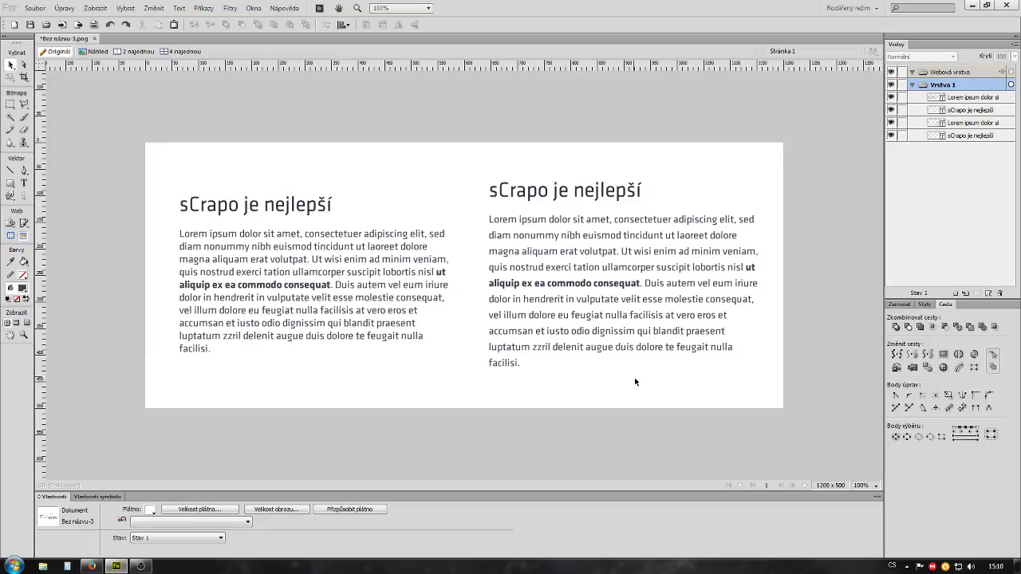
left_click_drag(606, 411, 471, 182)
left_click(406, 390)
left_click_drag(406, 390, 176, 197)
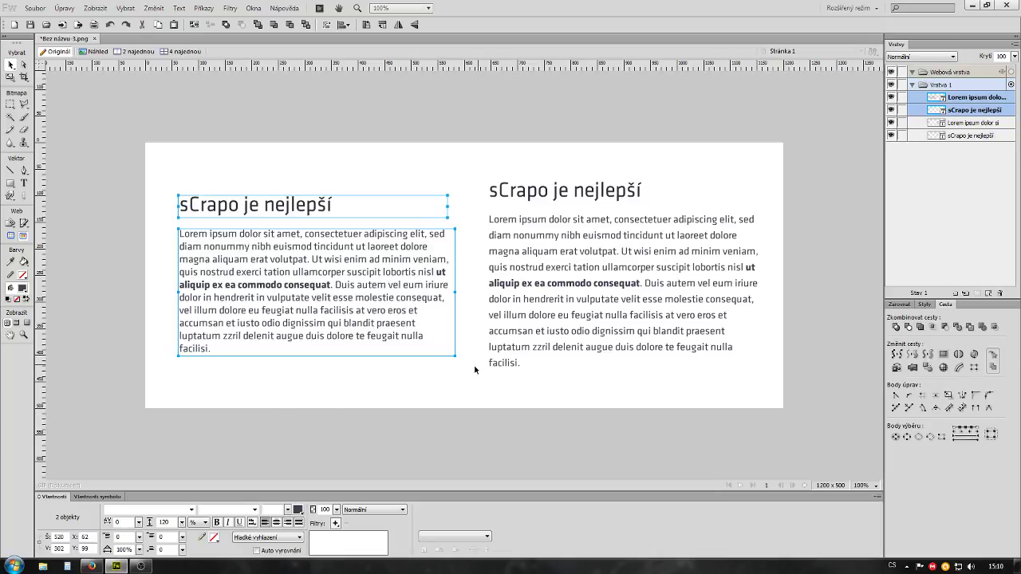
left_click(599, 391)
left_click_drag(599, 403, 483, 184)
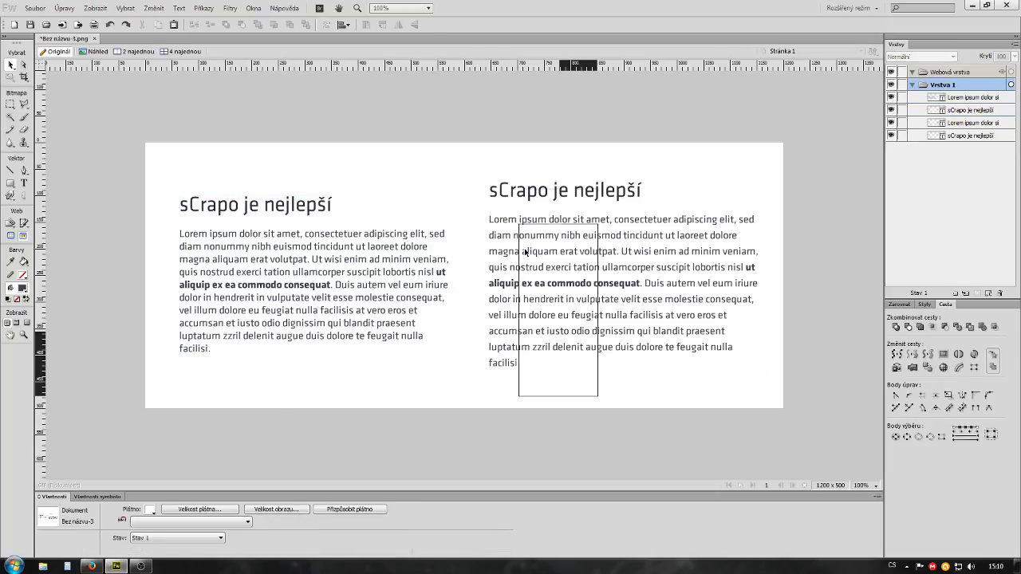
left_click(656, 404)
left_click_drag(656, 403, 485, 179)
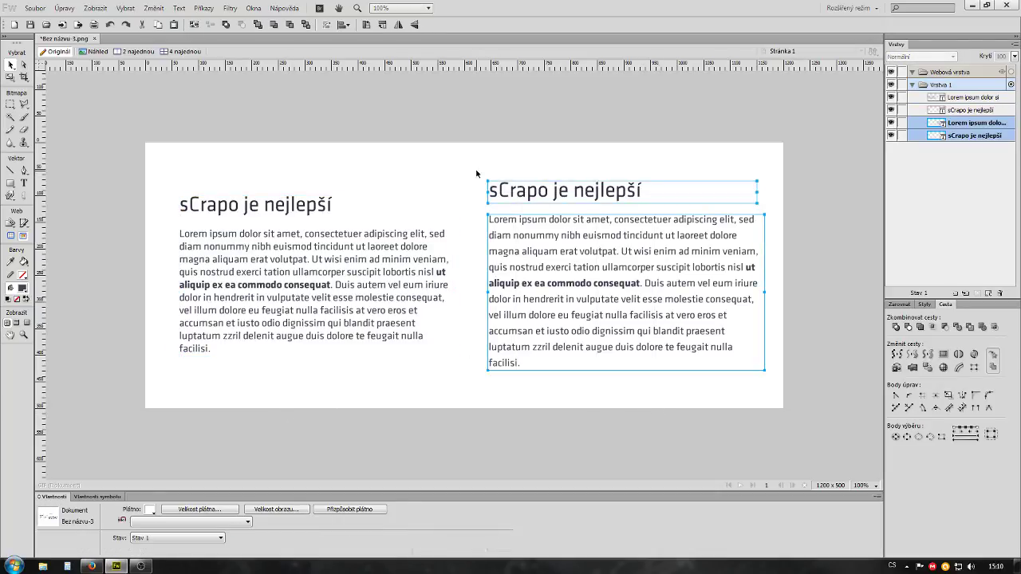
left_click(589, 405)
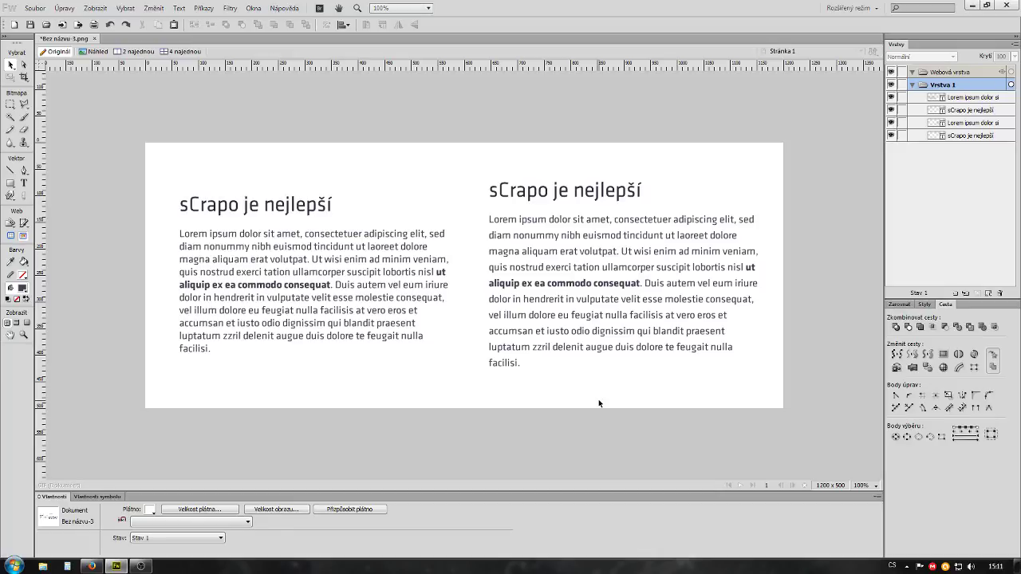
Make the phrase 'iusto odio dignissim' in the right paragraph Bold
double_click(612, 321)
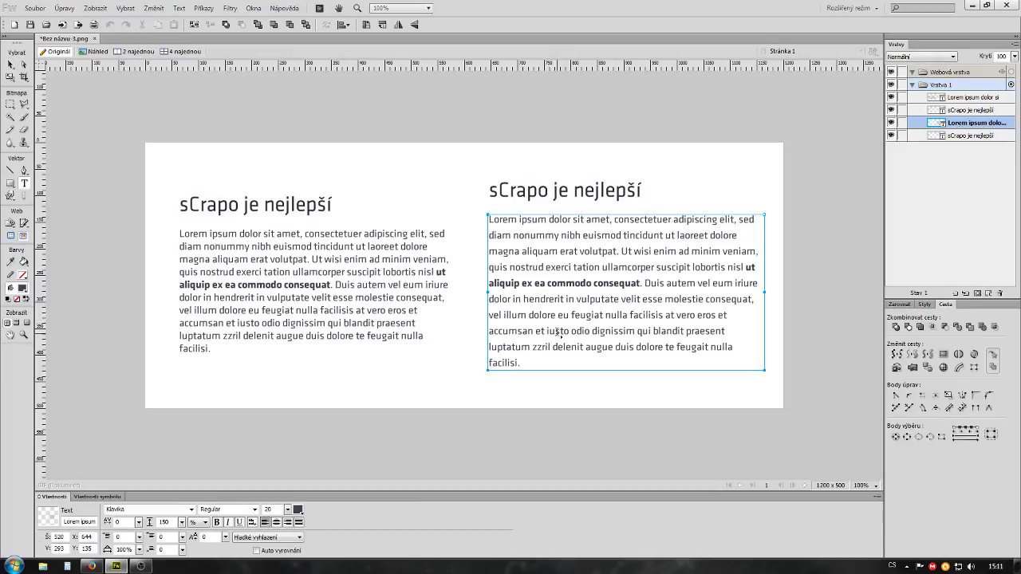
left_click_drag(546, 331, 636, 331)
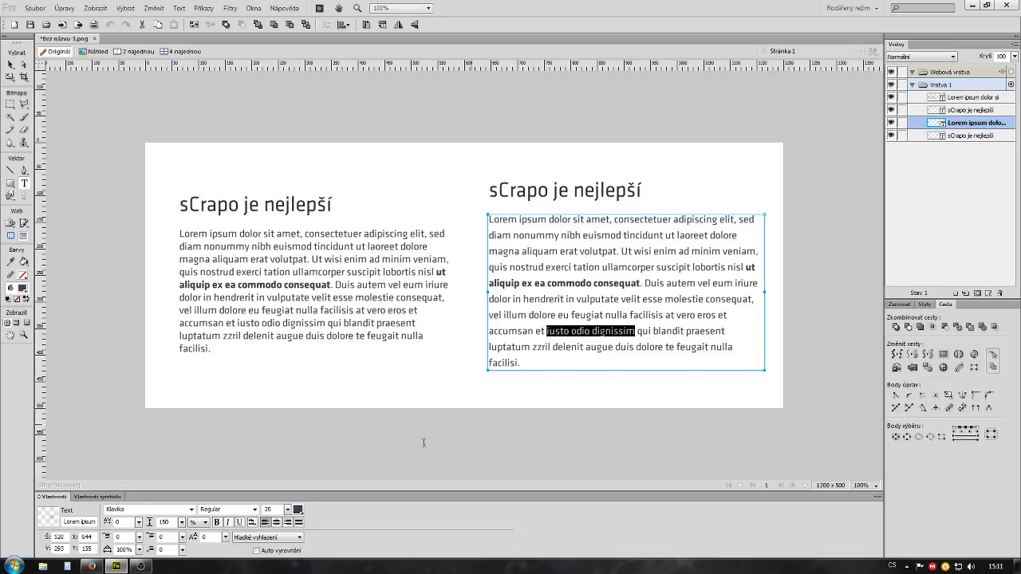
left_click(238, 522)
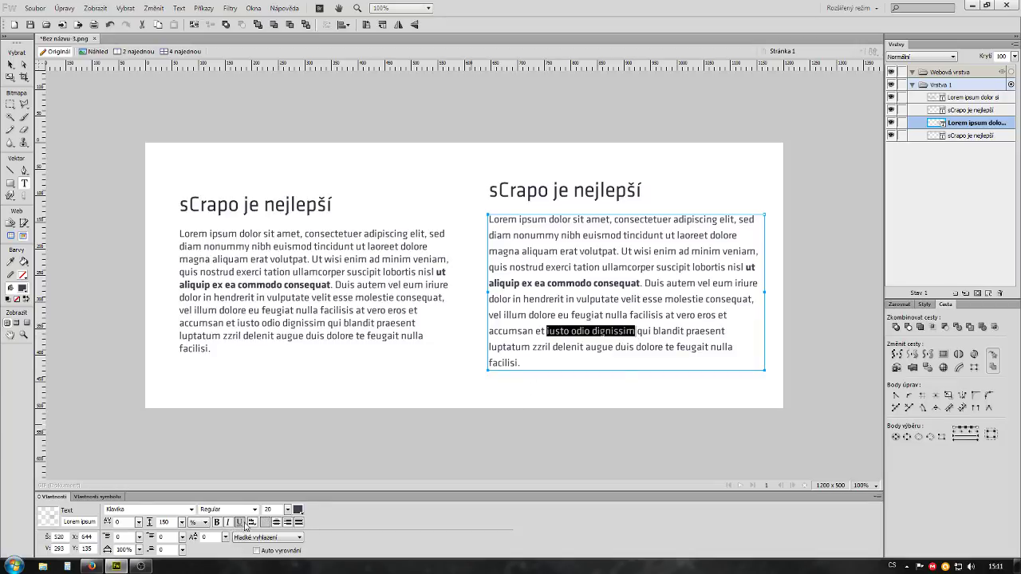
left_click(602, 396)
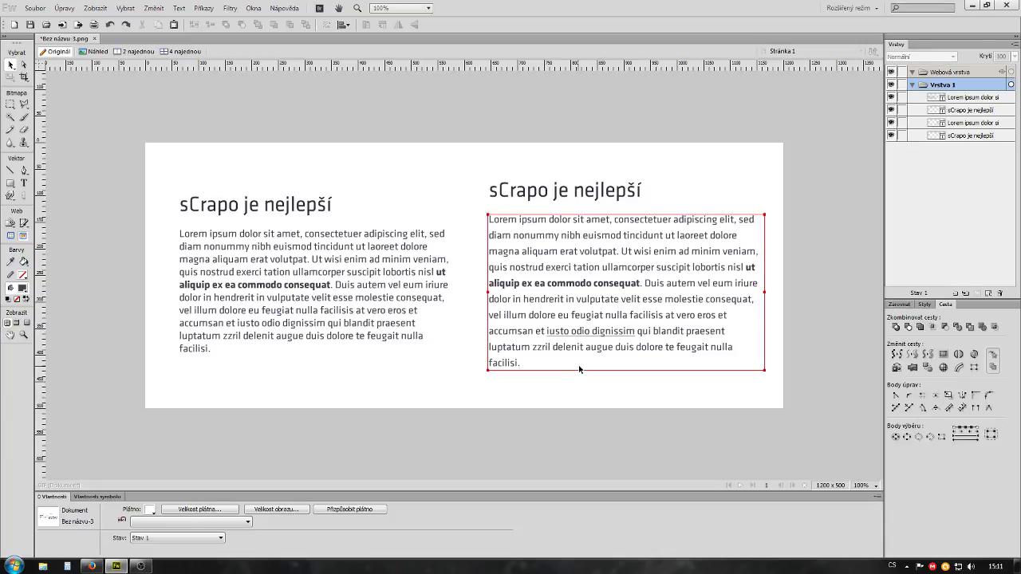
double_click(550, 330)
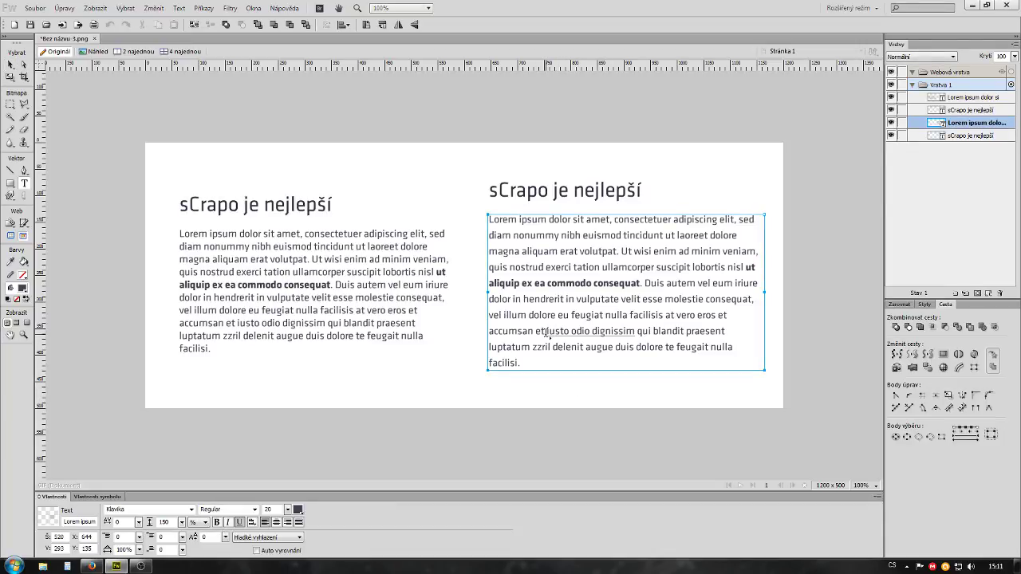
left_click_drag(547, 330, 635, 335)
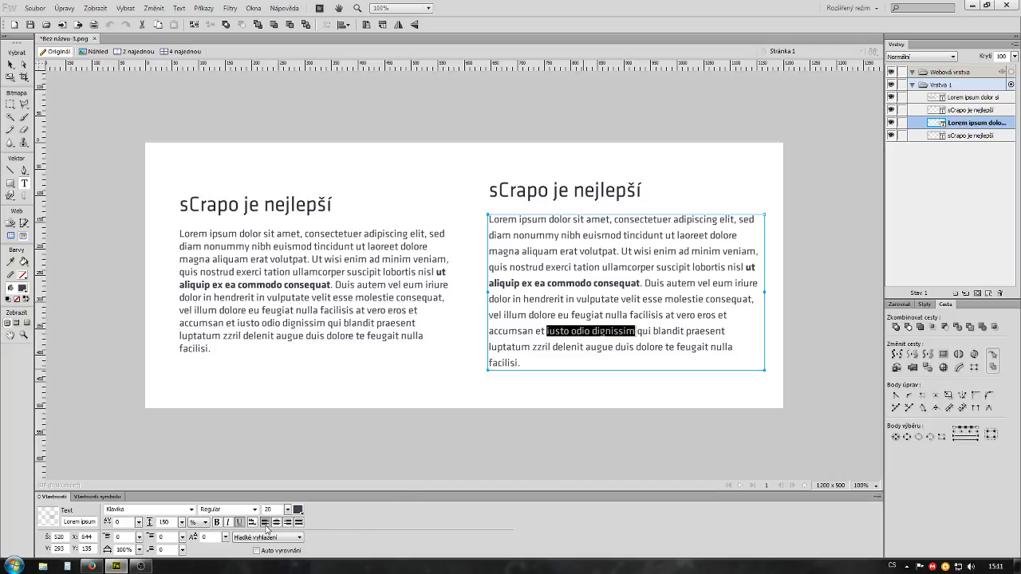
left_click(240, 523)
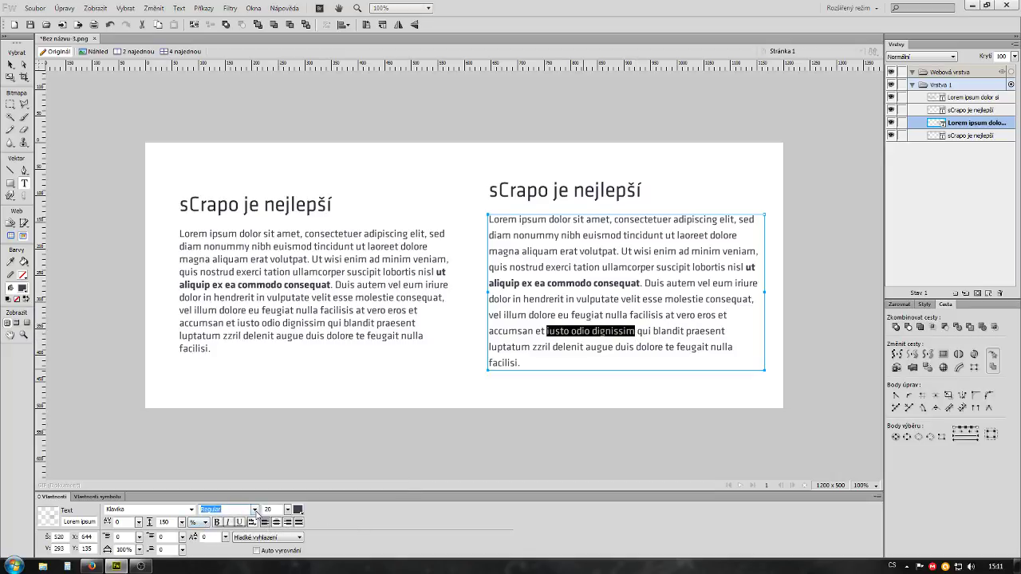
left_click(255, 510)
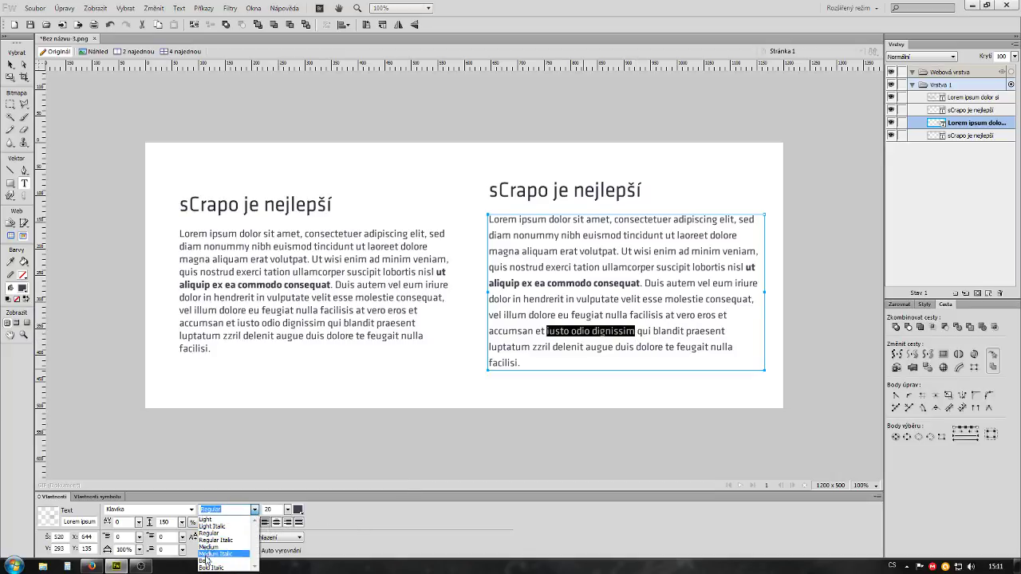
left_click(205, 561)
left_click(586, 401)
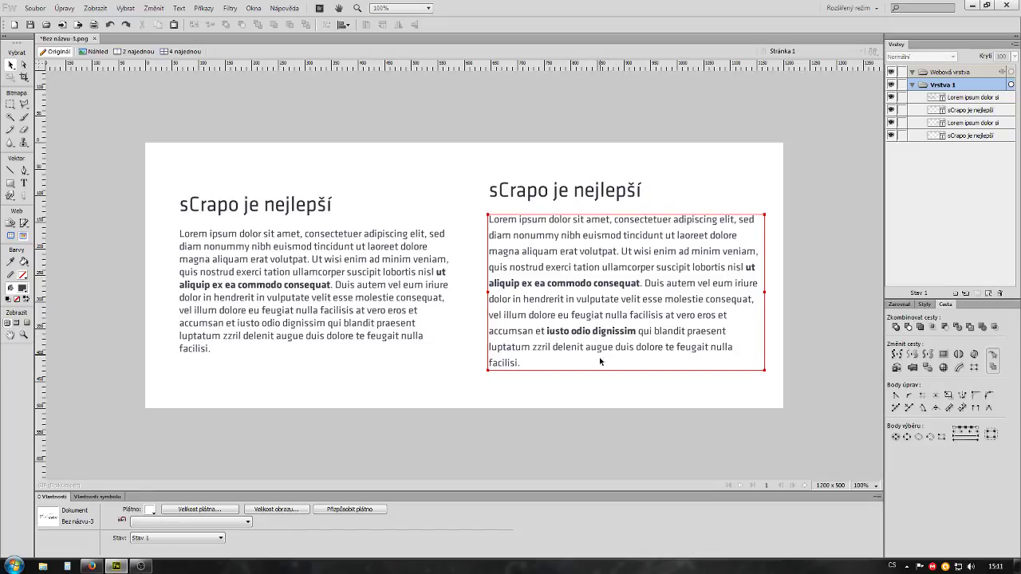
Colour the bold phrase 'iusto odio dignissim' orange-yellow
left_click(551, 337)
double_click(552, 336)
left_click_drag(548, 331, 635, 331)
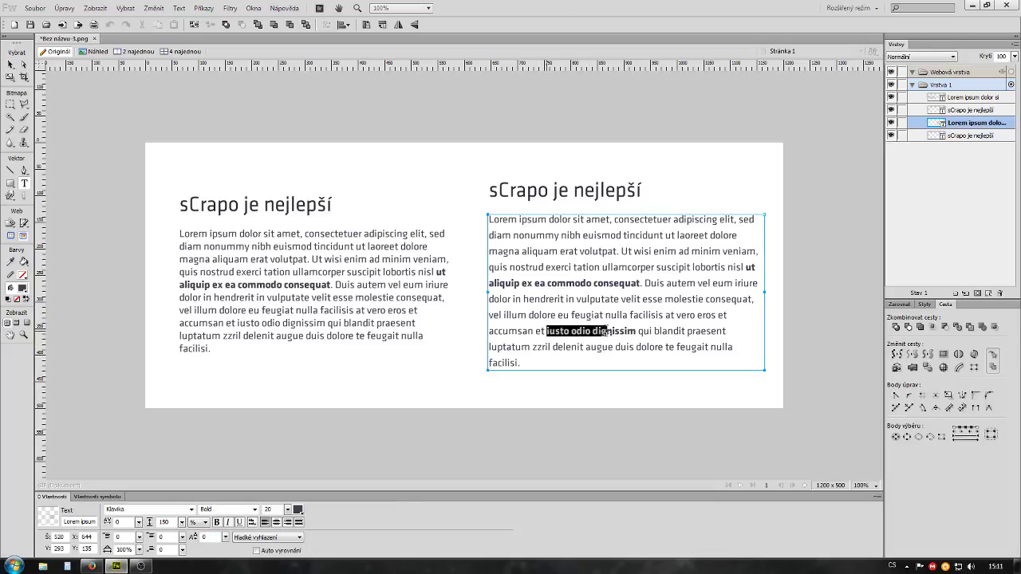
left_click(299, 510)
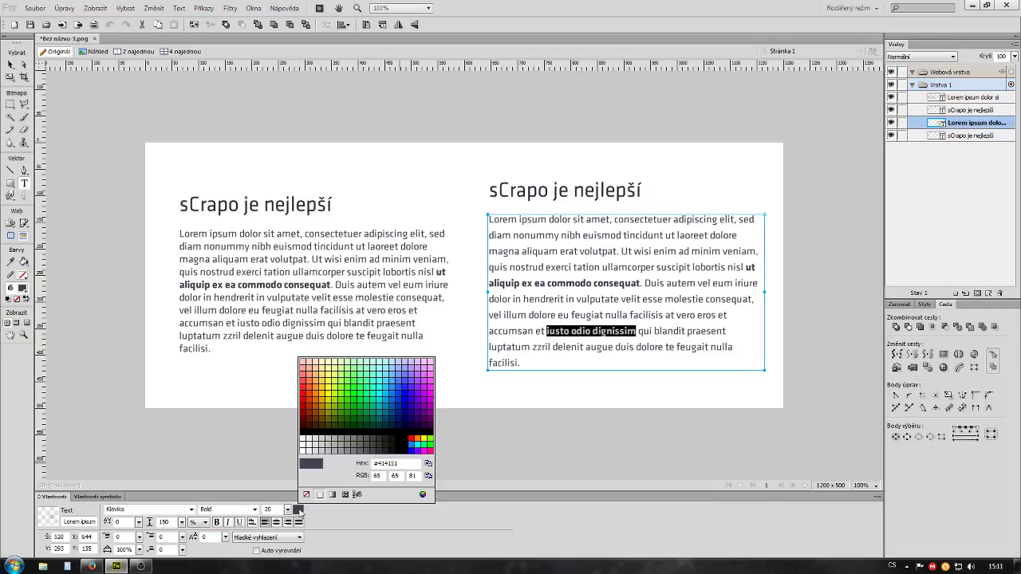
left_click(328, 390)
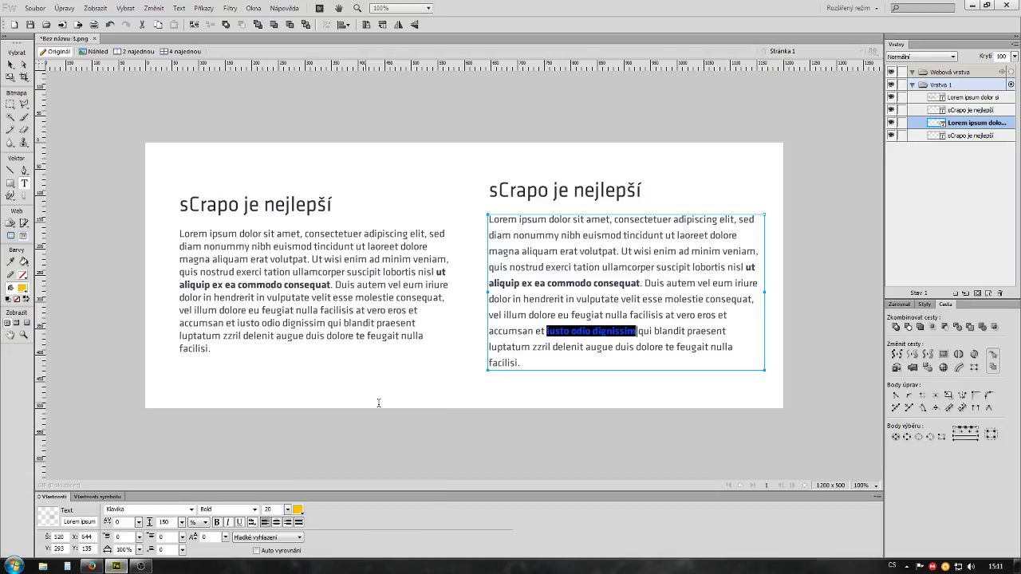
left_click(580, 388)
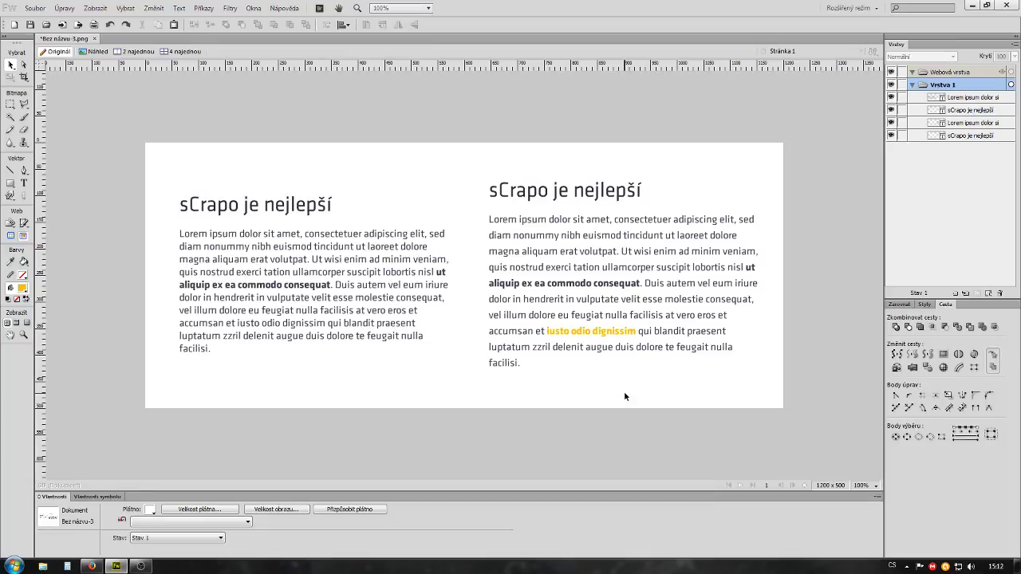
Marquee-select both headline-and-paragraph columns and delete them
left_click_drag(679, 399, 146, 173)
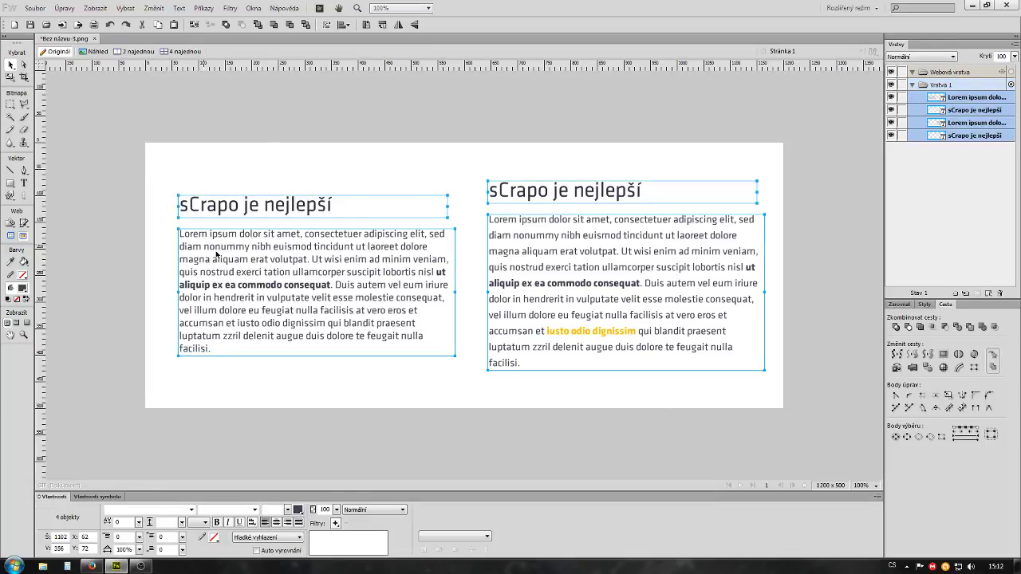
key("Delete")
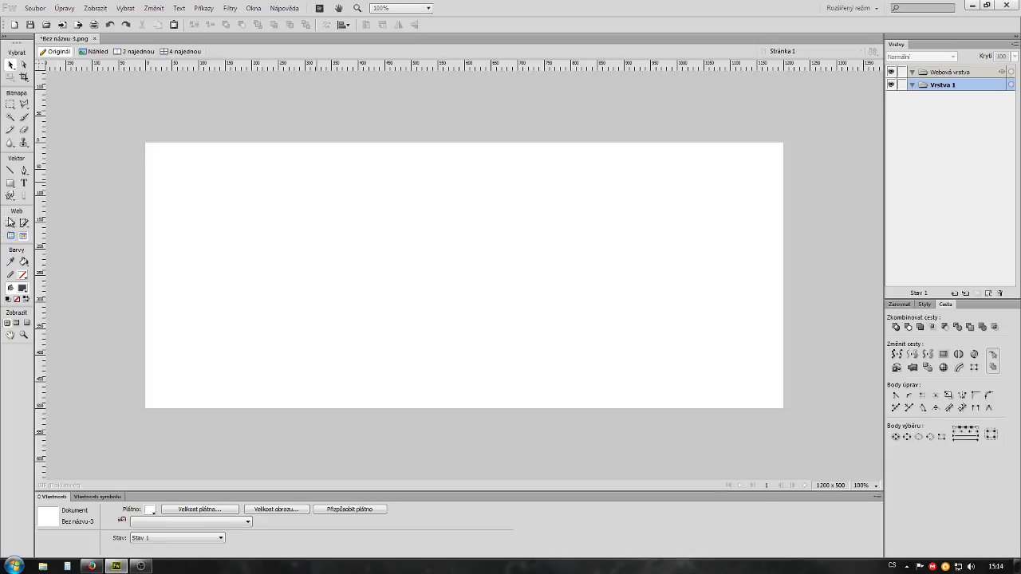
Draw a dark background rectangle sized 851 × 315 px
left_click(11, 182)
left_click_drag(327, 246, 650, 324)
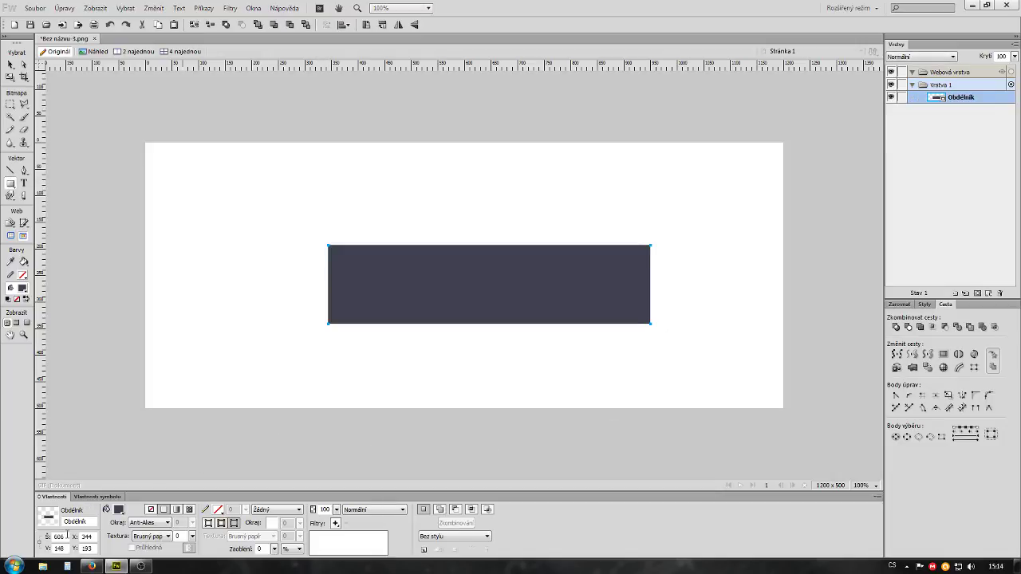
type("5")
type("51")
key("Tab")
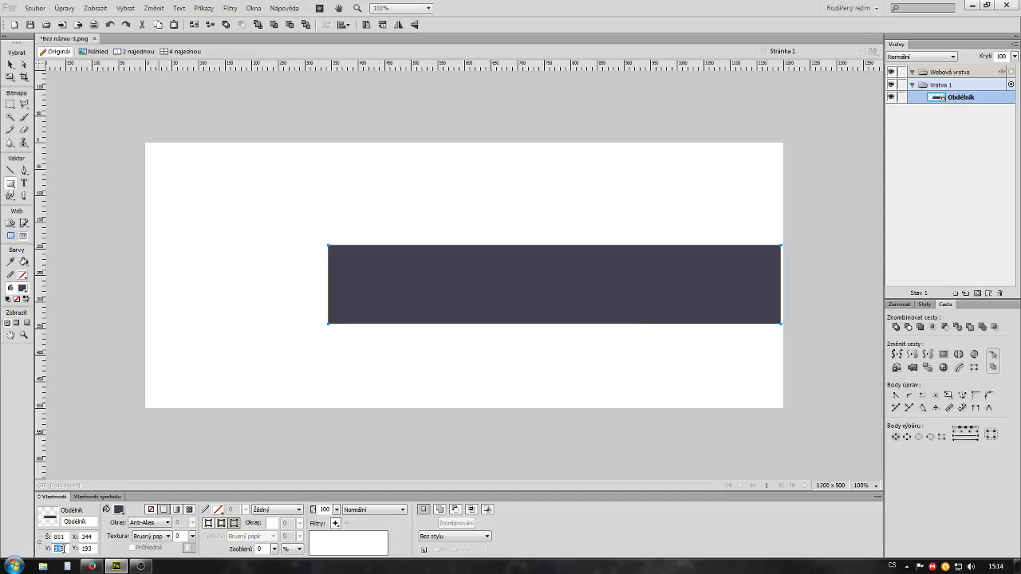
type("315")
key("Return")
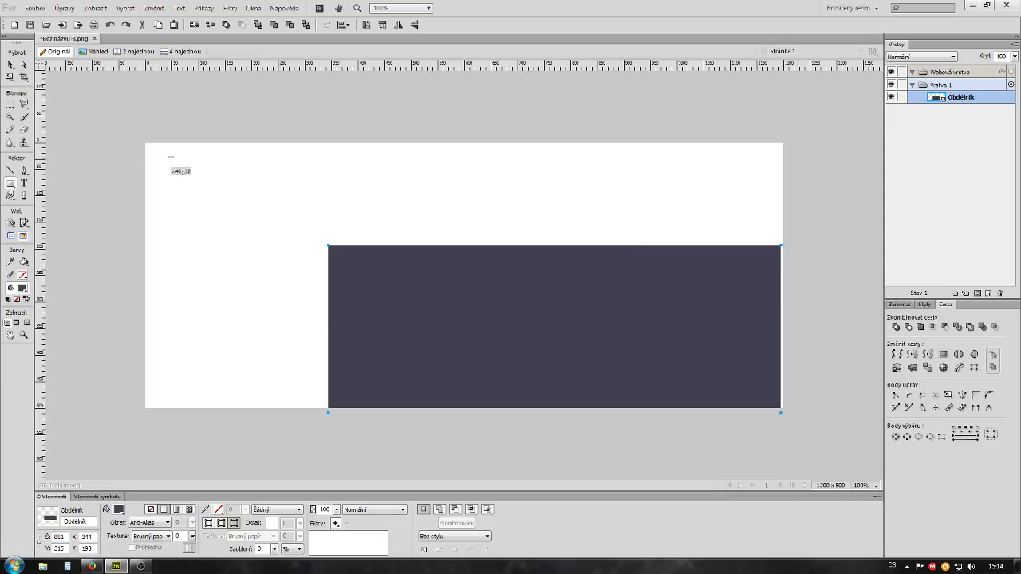
Position the rectangle and fit the canvas to it
left_click(10, 65)
mouse_move(616, 329)
left_mouse_down()
mouse_move(526, 283)
mouse_move(484, 289)
left_mouse_up()
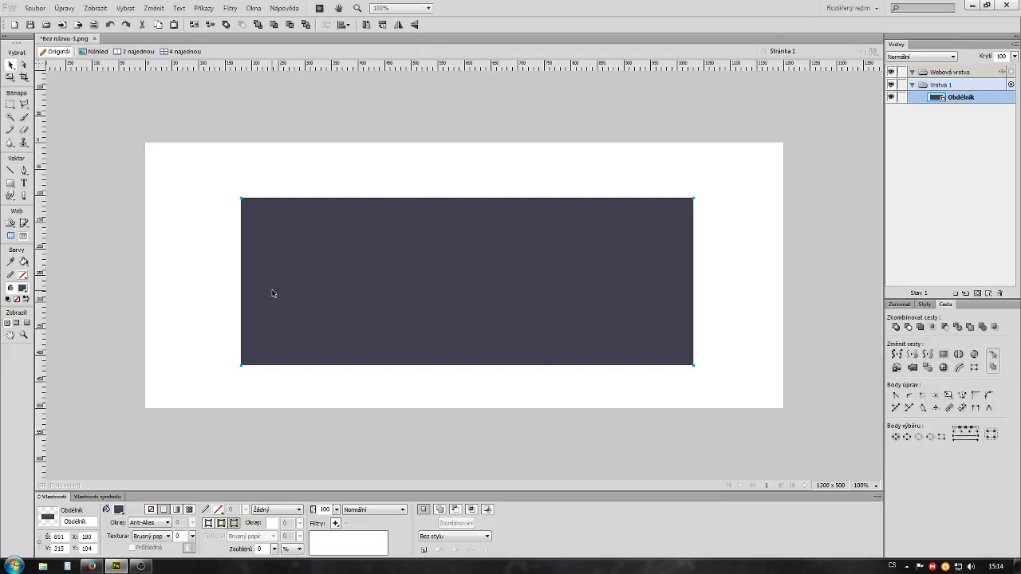
left_click(123, 330)
left_click(535, 289)
left_click(176, 260)
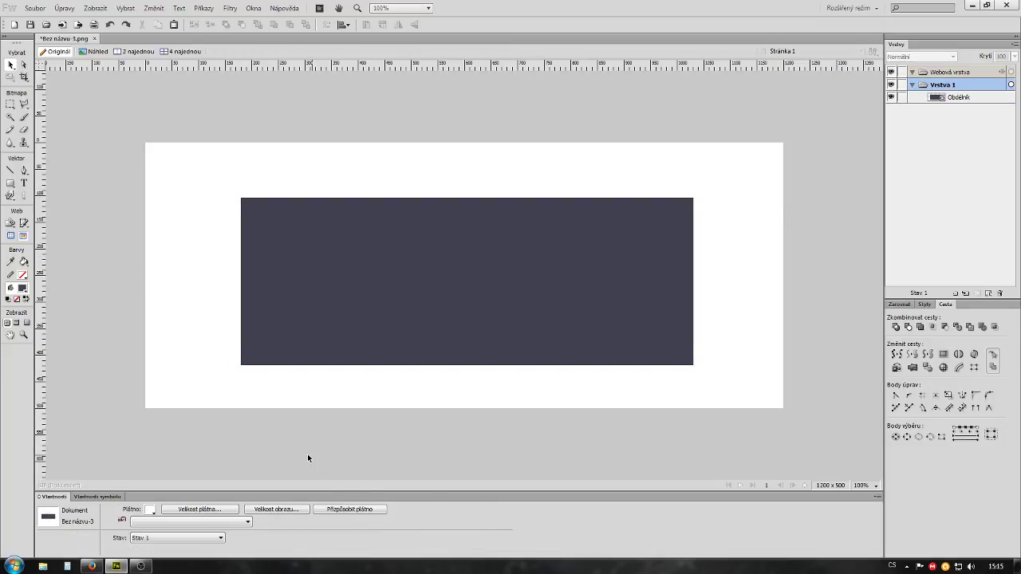
left_click(364, 511)
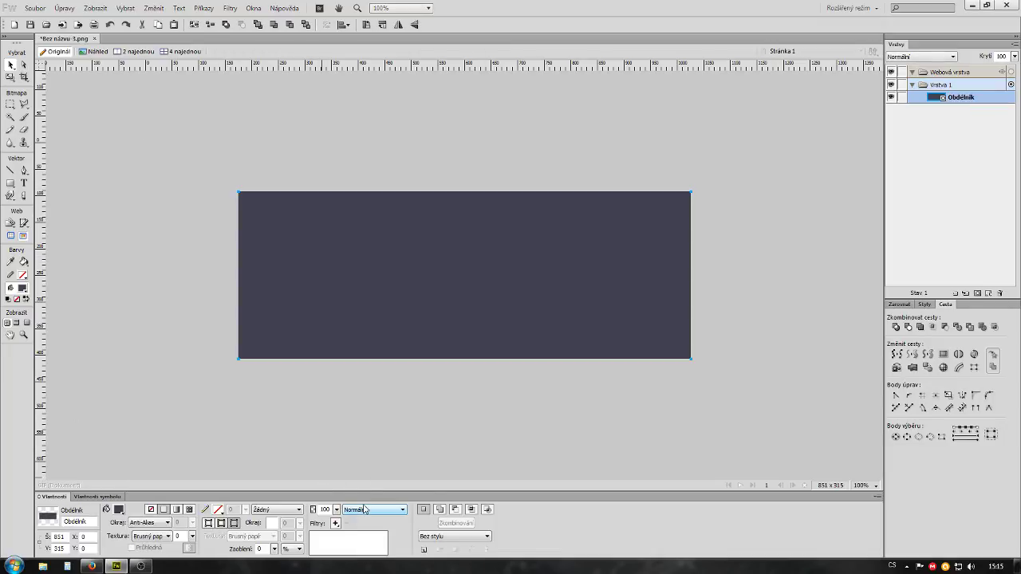
left_click(489, 433)
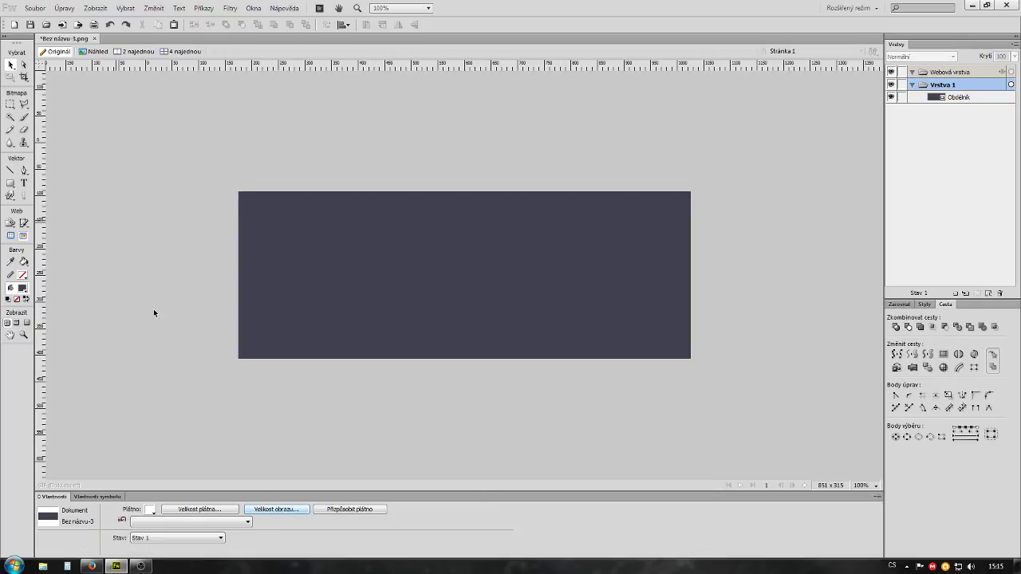
Close the document without saving and create a new 851 × 315 blank document
left_click(95, 39)
left_click(505, 310)
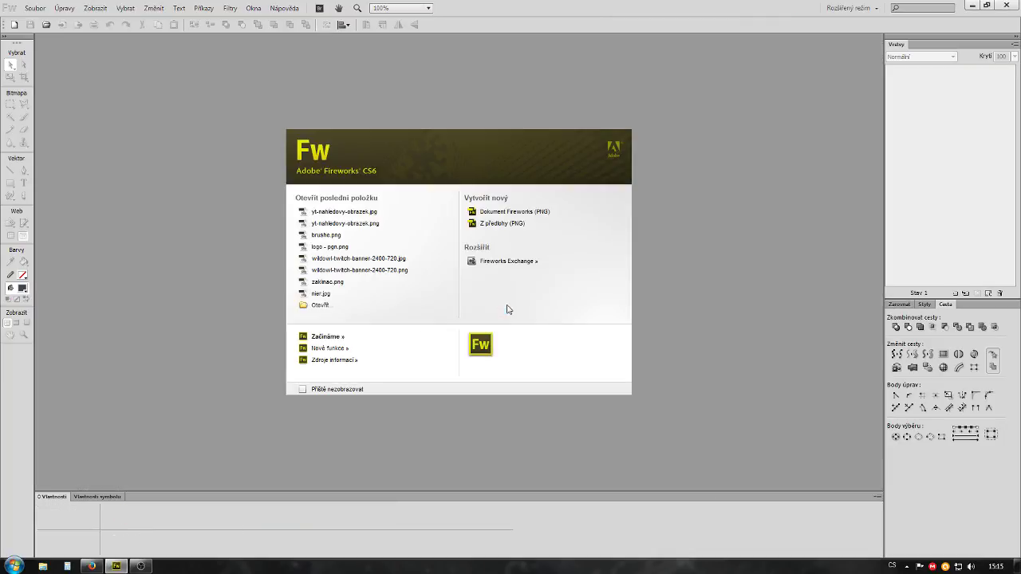
left_click(488, 210)
type("851")
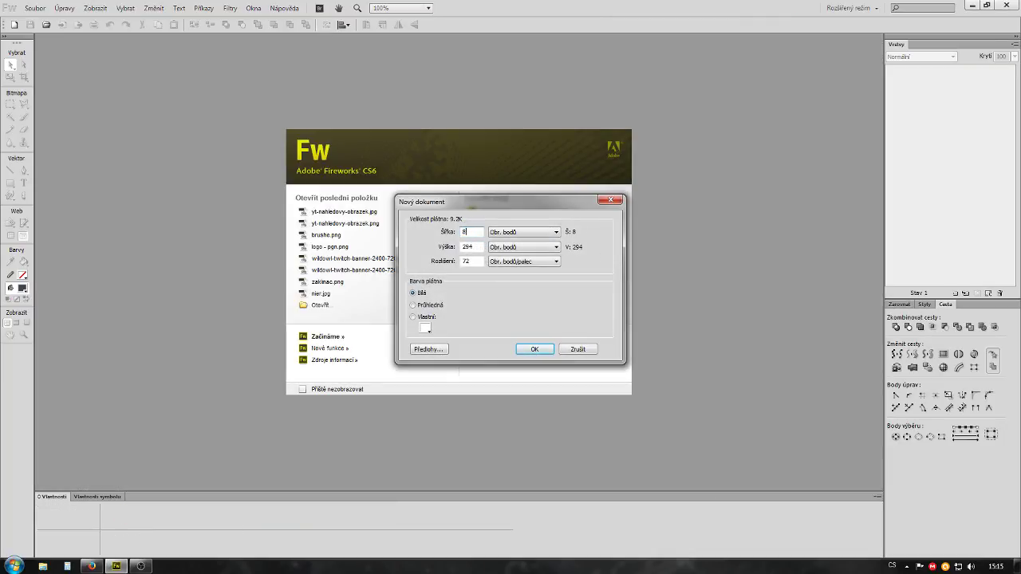
key("Tab")
type("315")
key("Return")
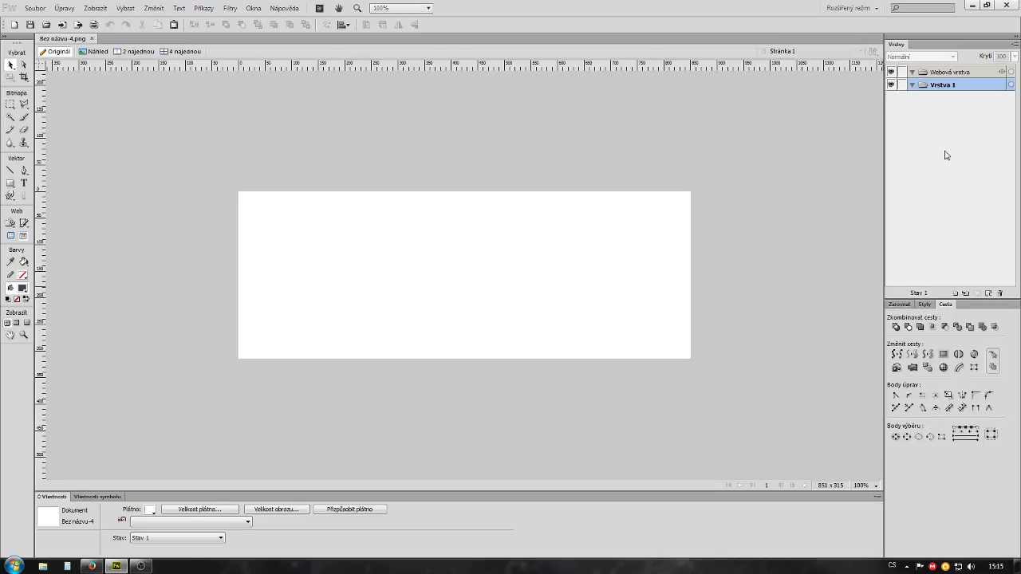
double_click(937, 85)
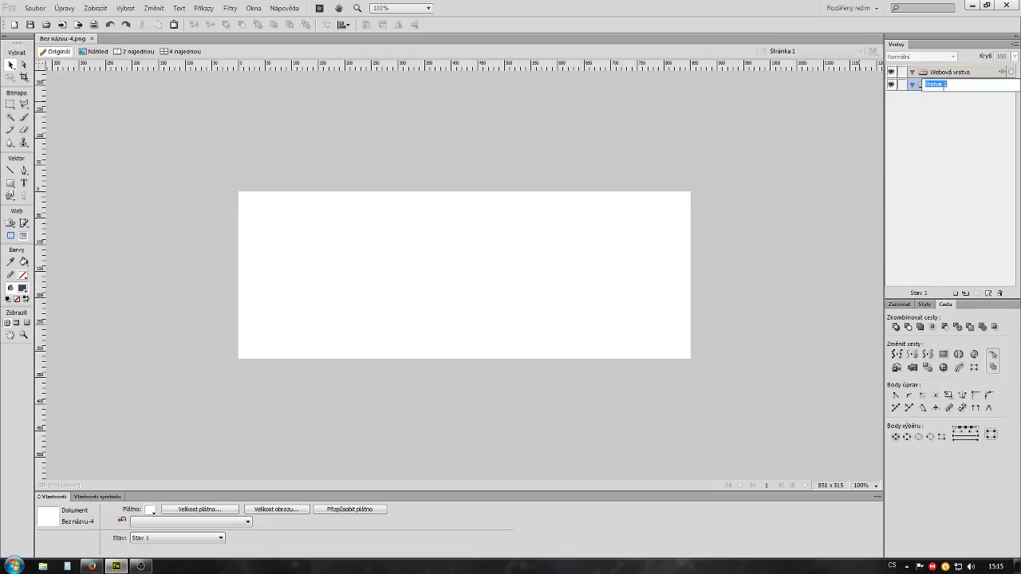
left_click(796, 171)
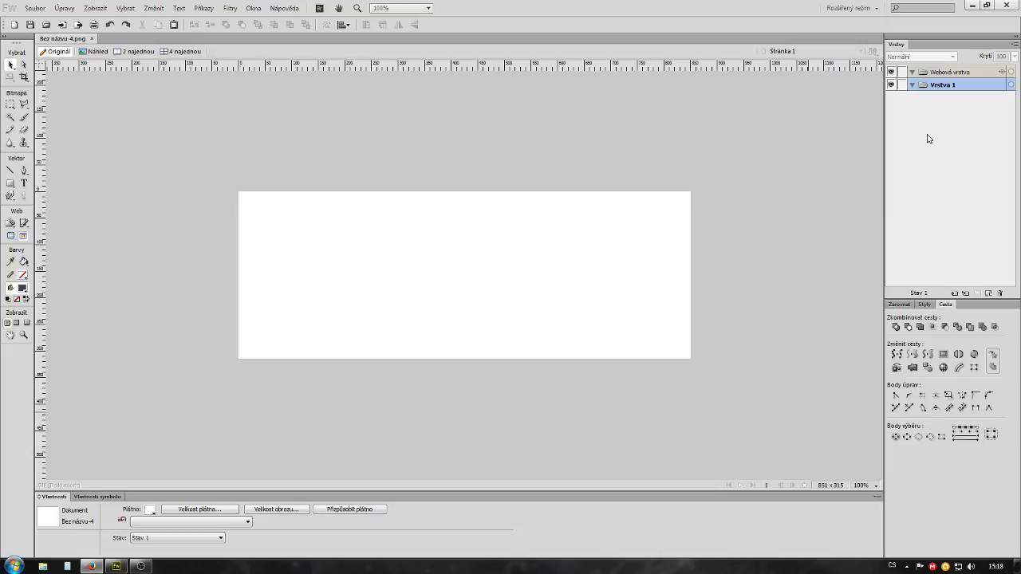
Rename the Vrstva 1 layer to 'bg' in the Layers panel
double_click(950, 84)
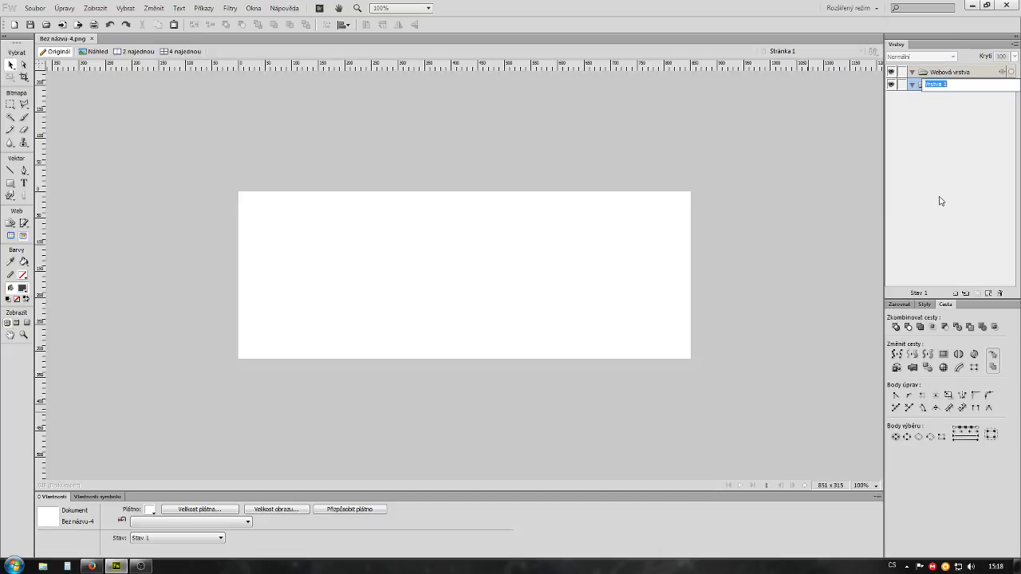
type("bg")
key("Return")
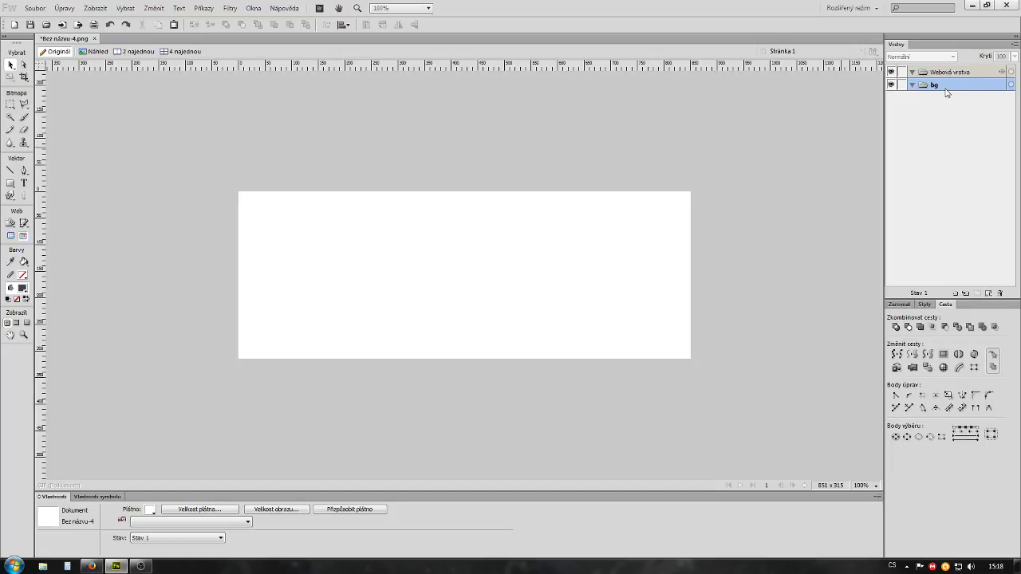
Draw a rectangle and set it to W 851, H 315 at X 0, Y 0
left_click(11, 185)
left_click_drag(239, 233, 357, 255)
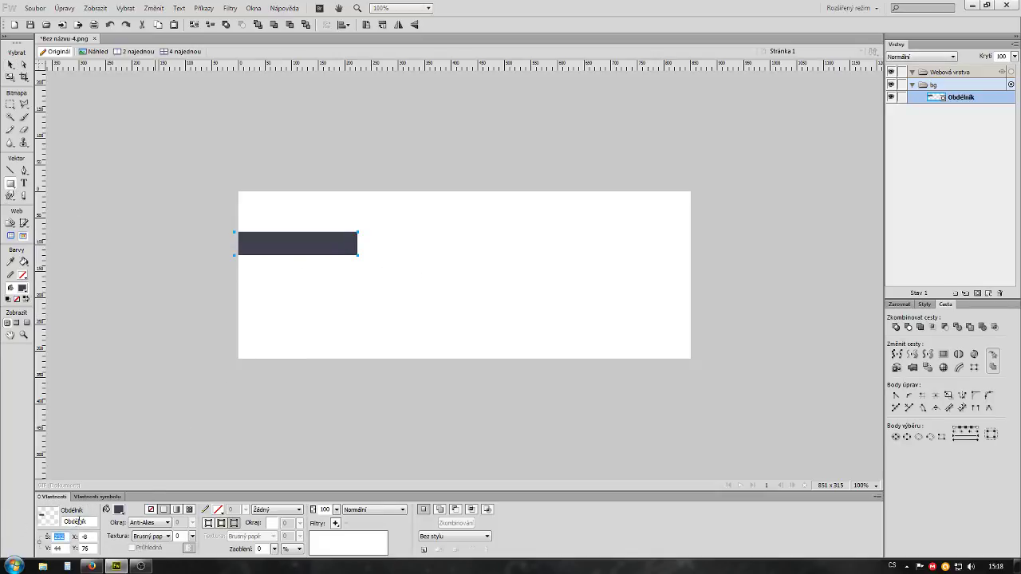
type("851")
double_click(58, 550)
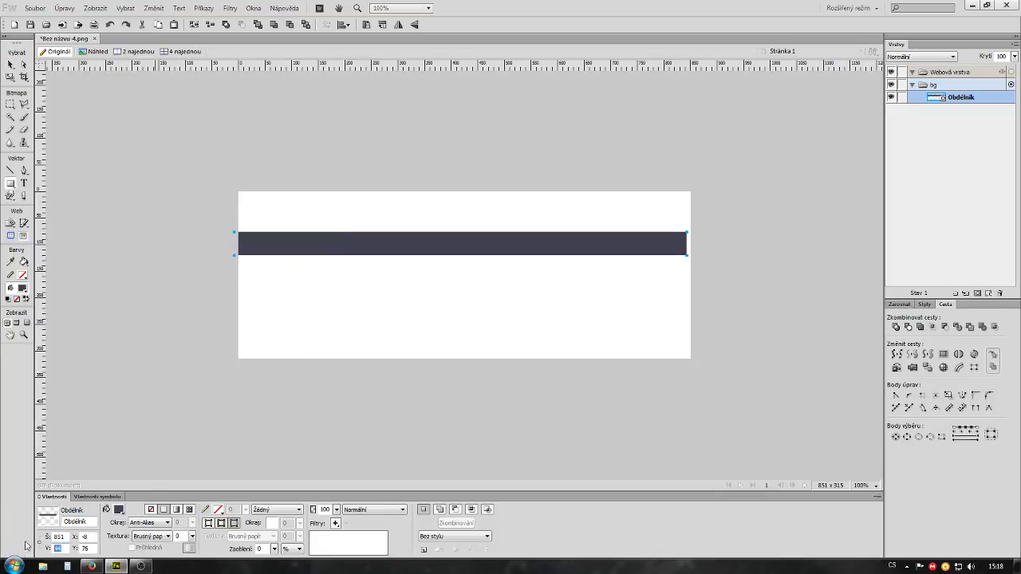
type("315")
left_click(92, 537)
type("0")
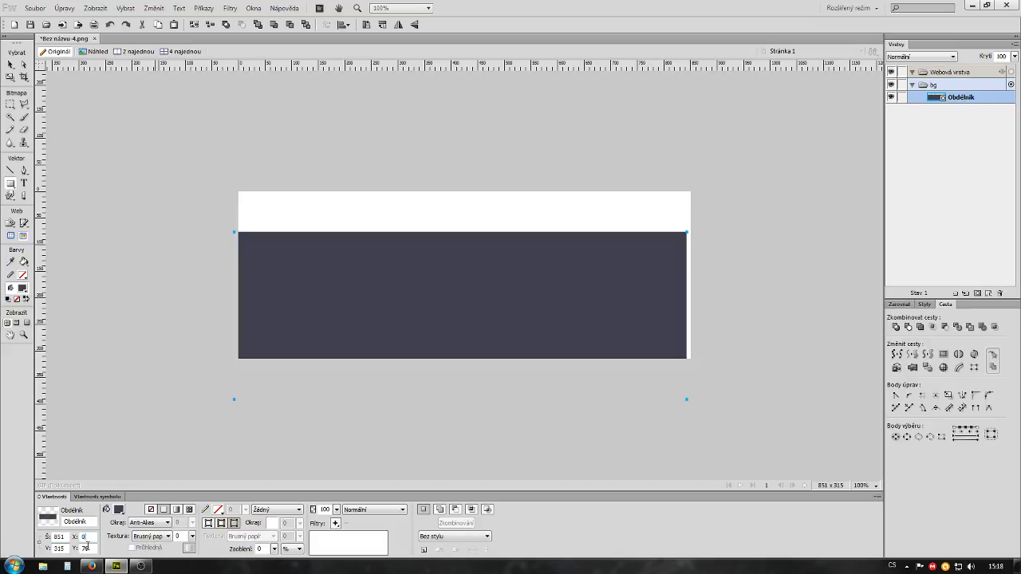
key("Tab")
type("0")
key("Return")
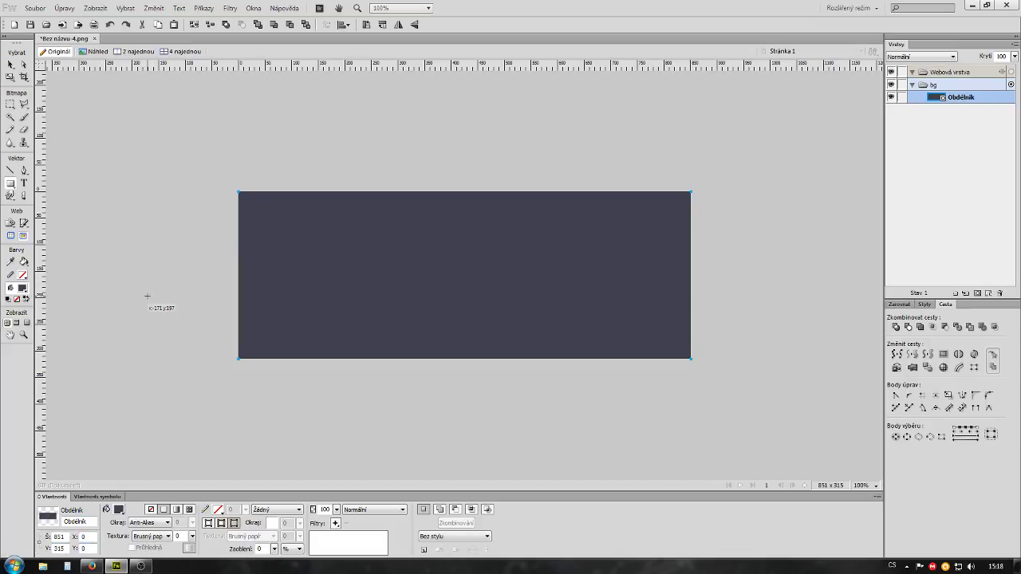
Select the background rectangle with the Pointer tool
left_click(11, 64)
left_click(144, 217)
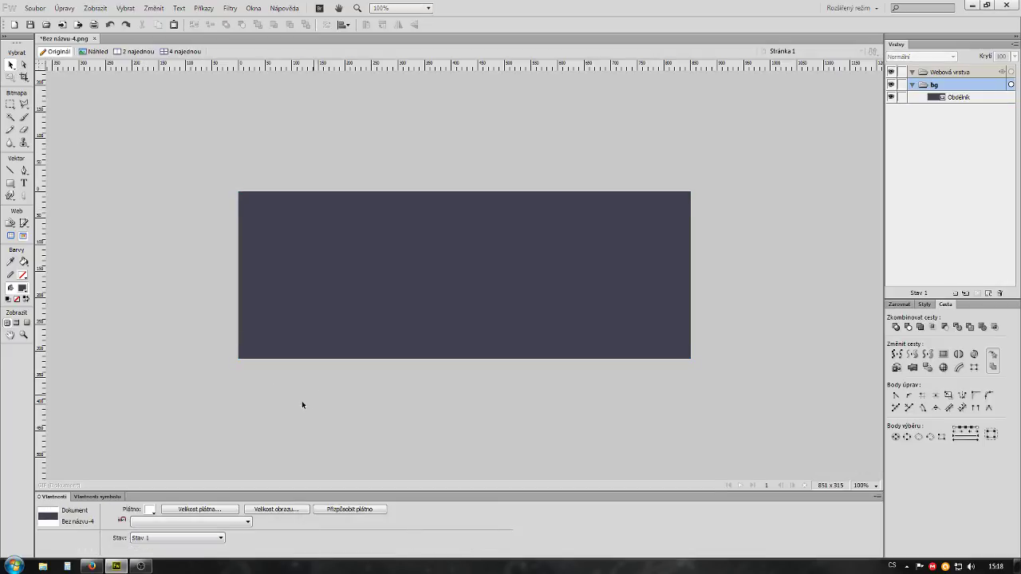
left_click(373, 275)
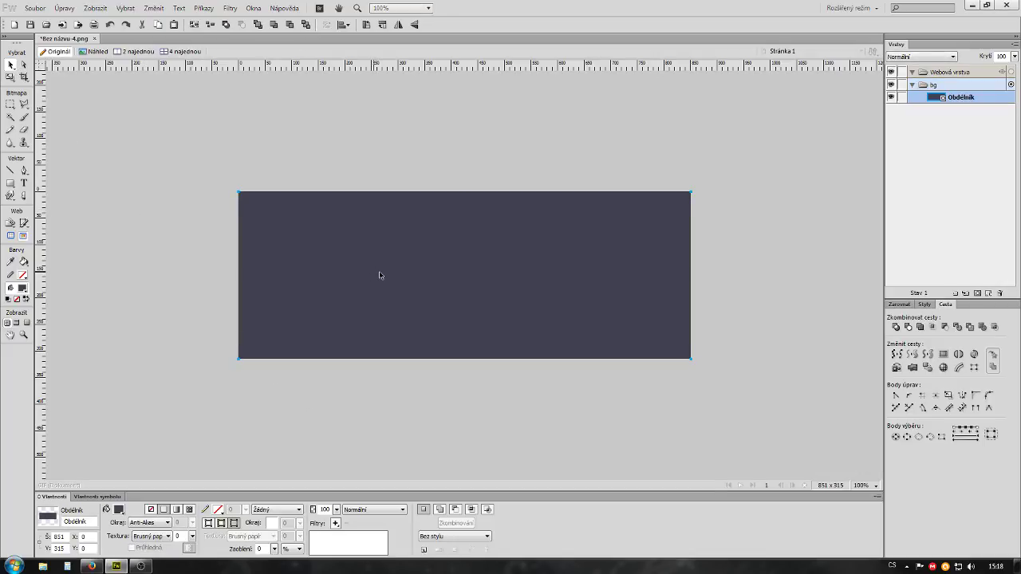
left_click(606, 422)
left_click(383, 351)
Fill the rectangle with a darker purple-gray (RGB 57, 51, 68) from the custom colour picker
left_click(119, 509)
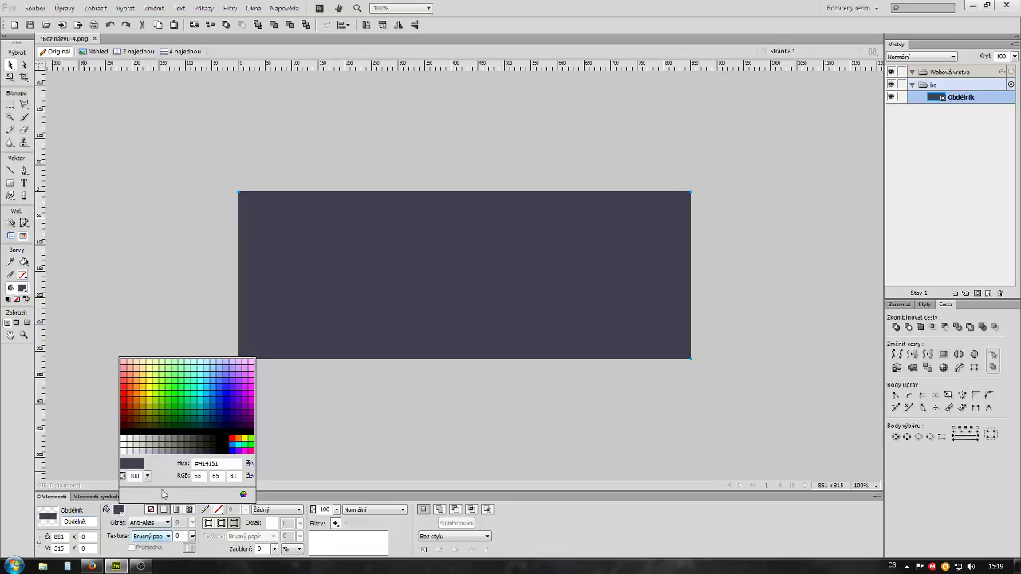
left_click(244, 496)
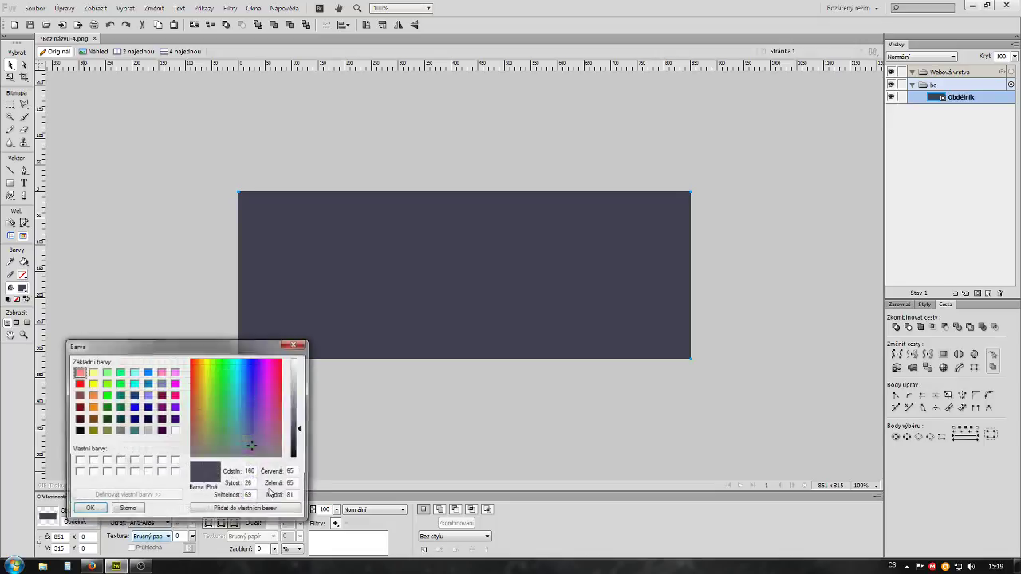
left_click(255, 444)
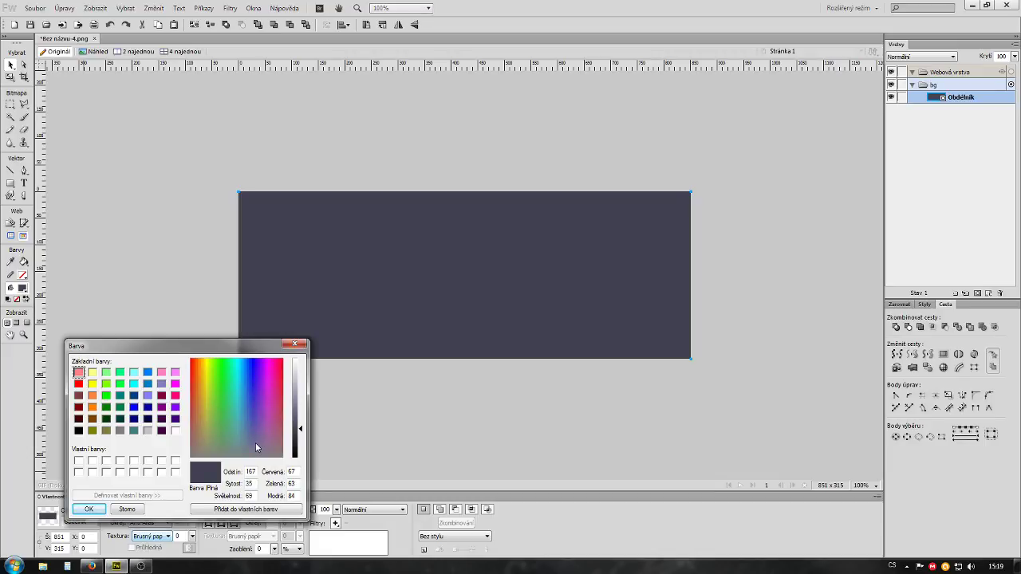
left_click_drag(301, 430, 302, 437)
left_click(88, 509)
Nudge the background rectangle back against the canvas top, then deselect it
left_click(351, 283)
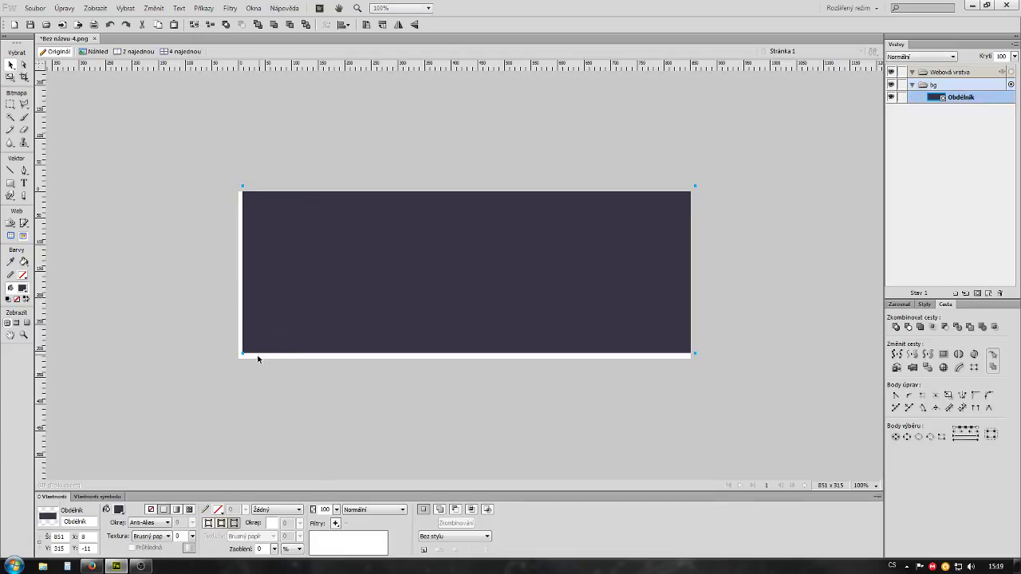
left_click_drag(321, 316, 325, 316)
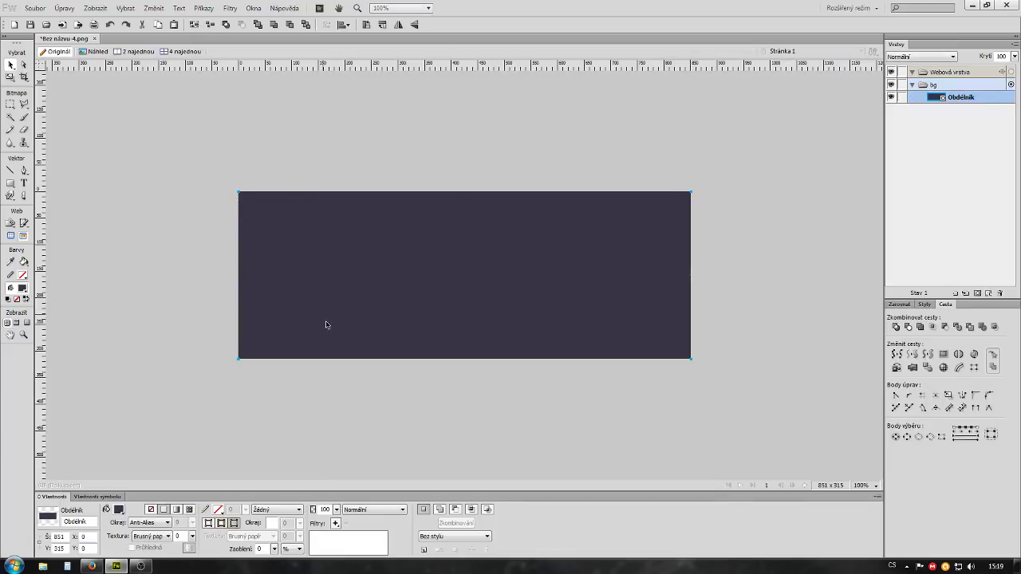
left_click(831, 351)
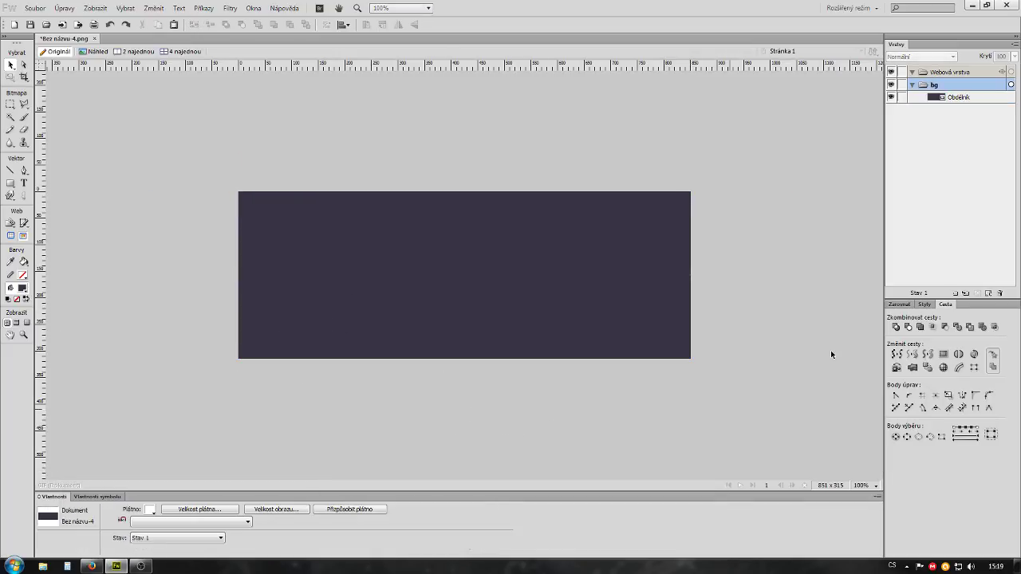
Collapse and lock the bg layer, then add a new layer above it named 'obrazek'
left_click(913, 85)
left_click(903, 85)
left_click(956, 293)
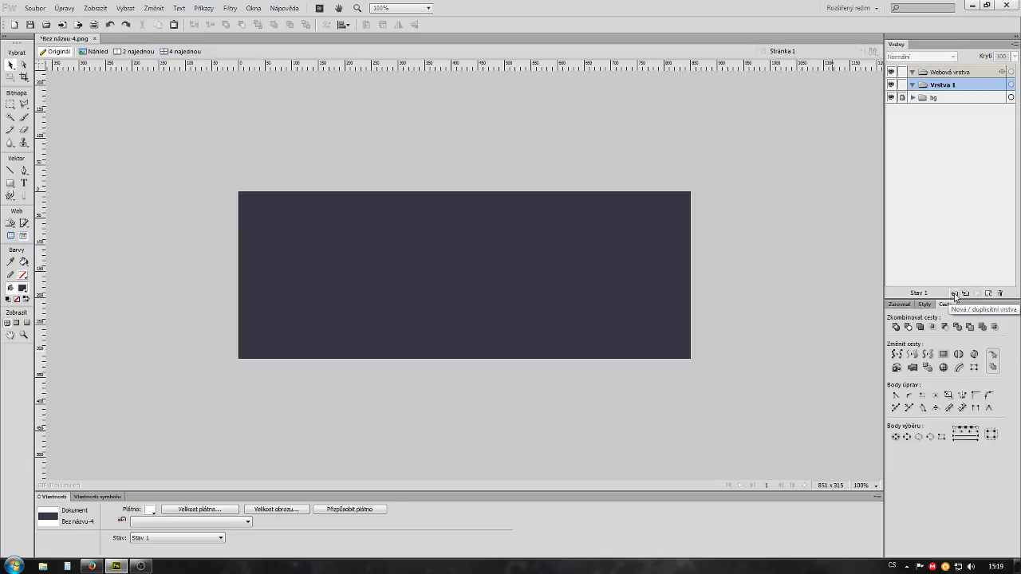
double_click(944, 85)
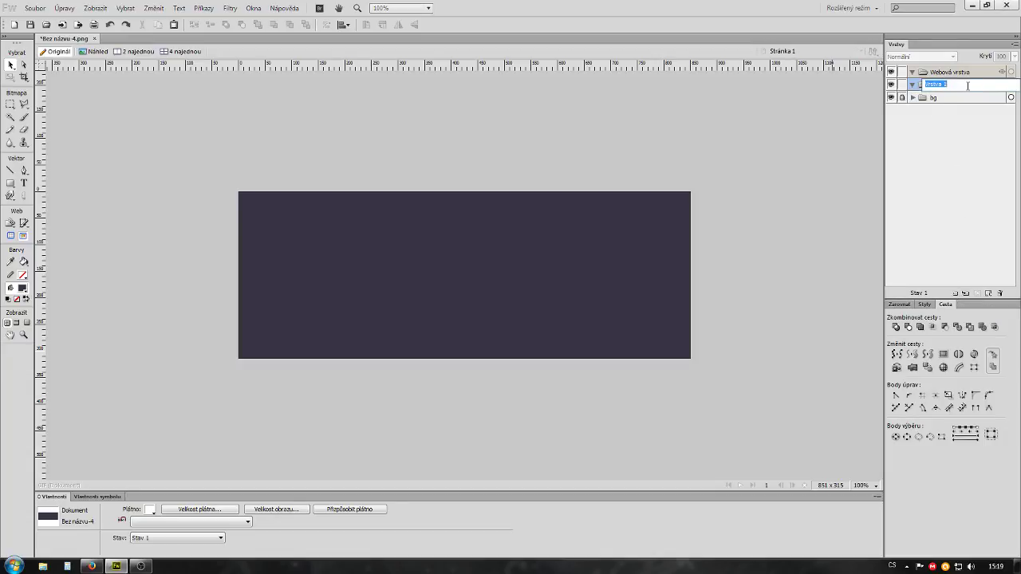
type("obraze")
type("k")
key("Return")
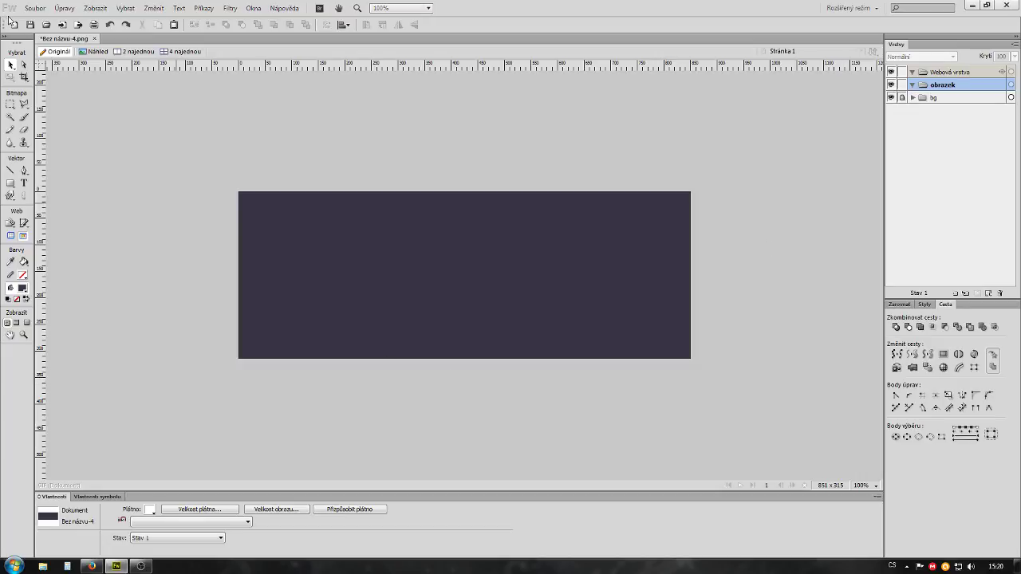
Import ww_firefang_logo.jpg from the Záloha (G:) > lol wallpapers folder
left_click(35, 8)
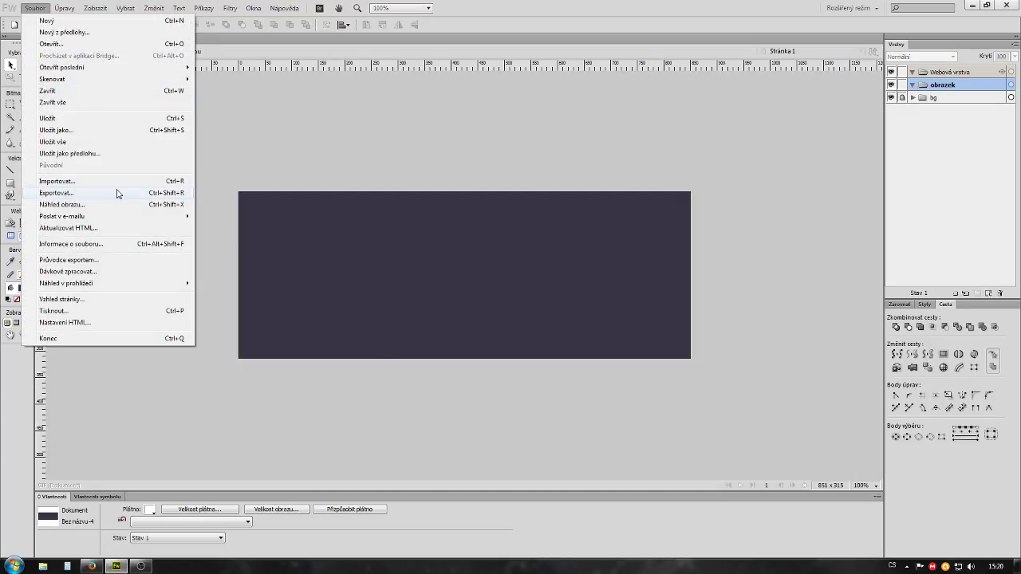
left_click(94, 182)
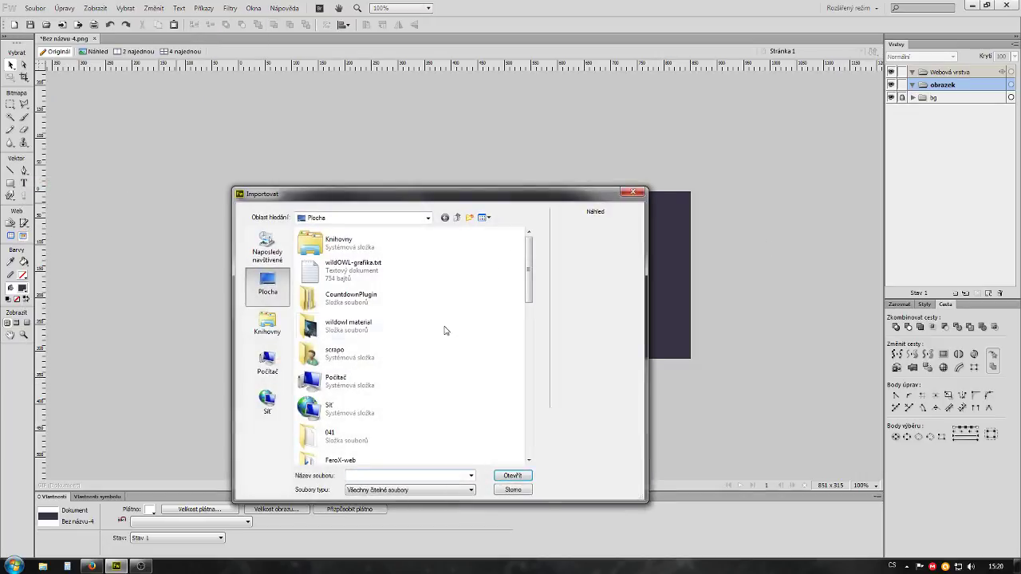
left_click(271, 369)
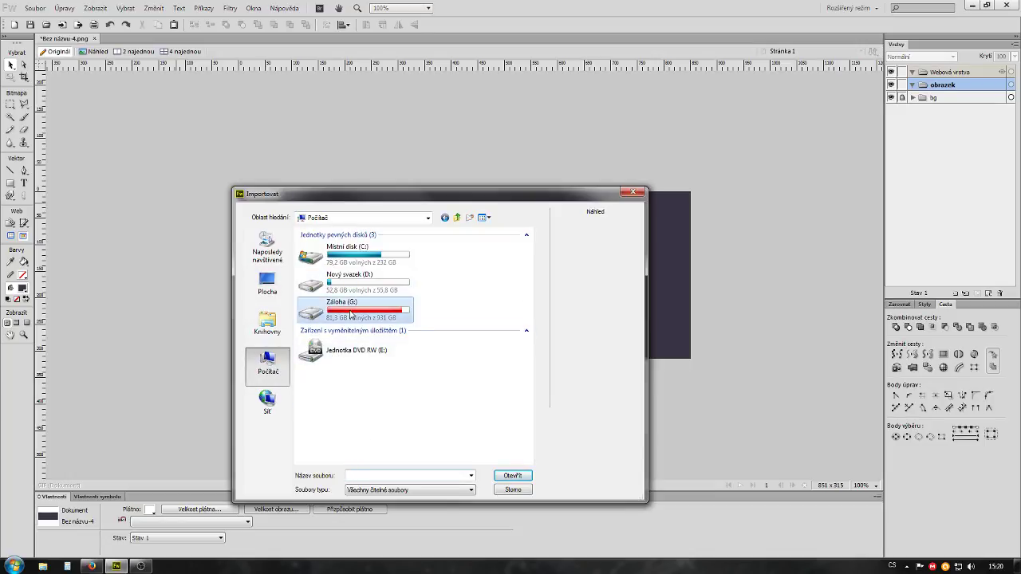
double_click(349, 316)
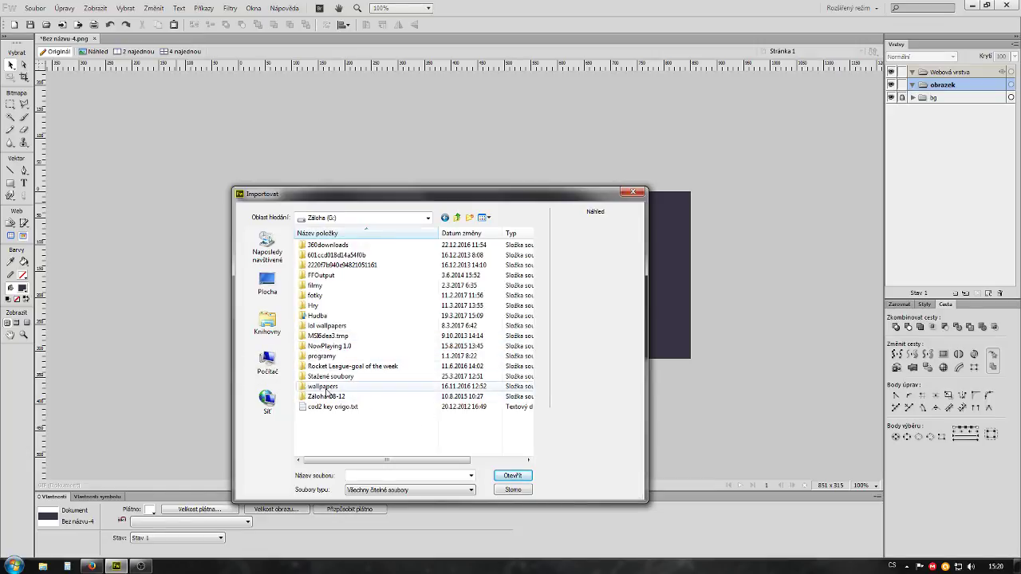
double_click(329, 334)
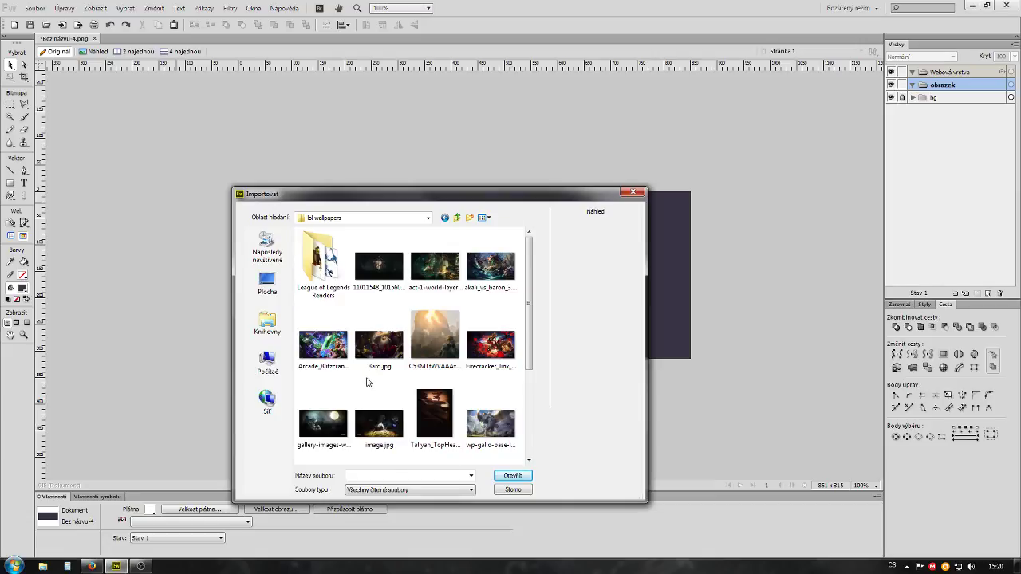
scroll(367, 381, "down", 3)
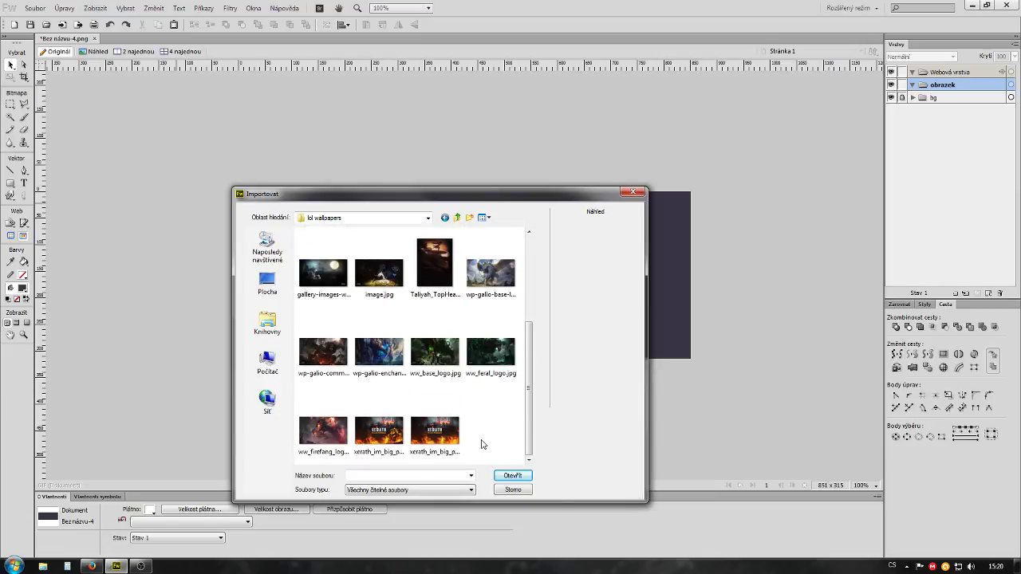
scroll(483, 441, "up", 3)
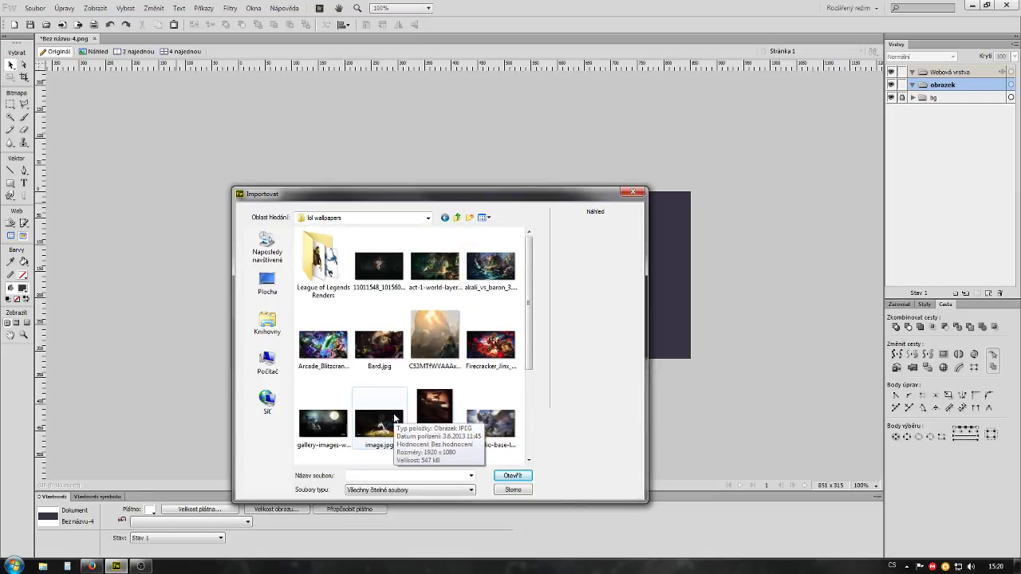
scroll(379, 414, "down", 3)
left_click(324, 434)
left_click(511, 477)
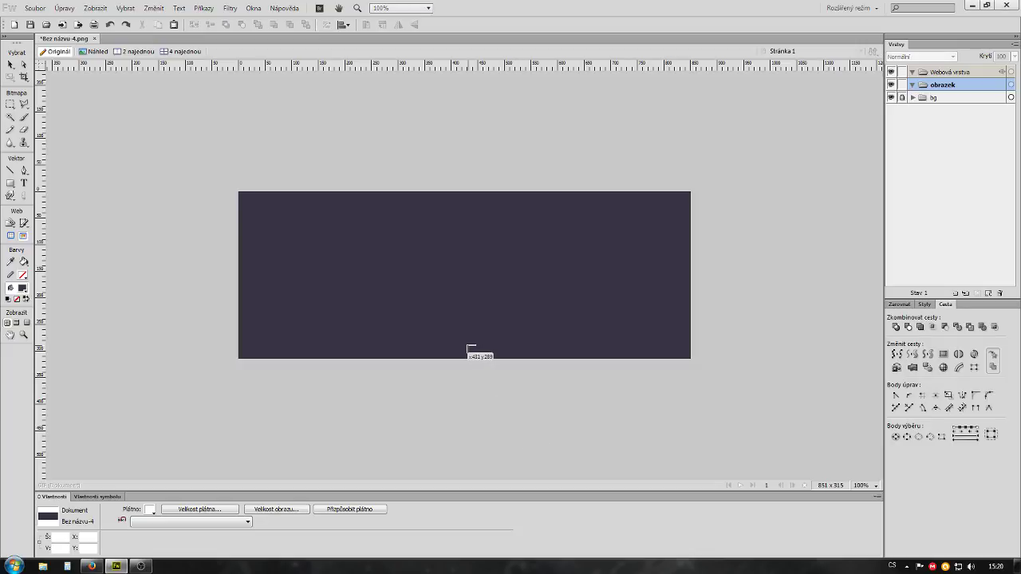
left_click(333, 239)
left_click_drag(615, 413, 462, 280)
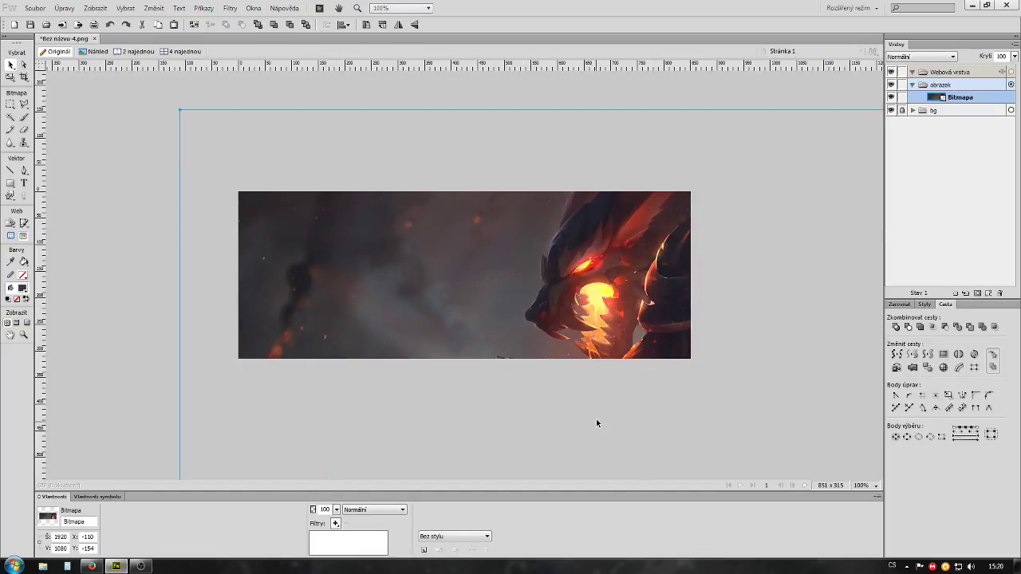
left_click_drag(599, 447, 628, 392)
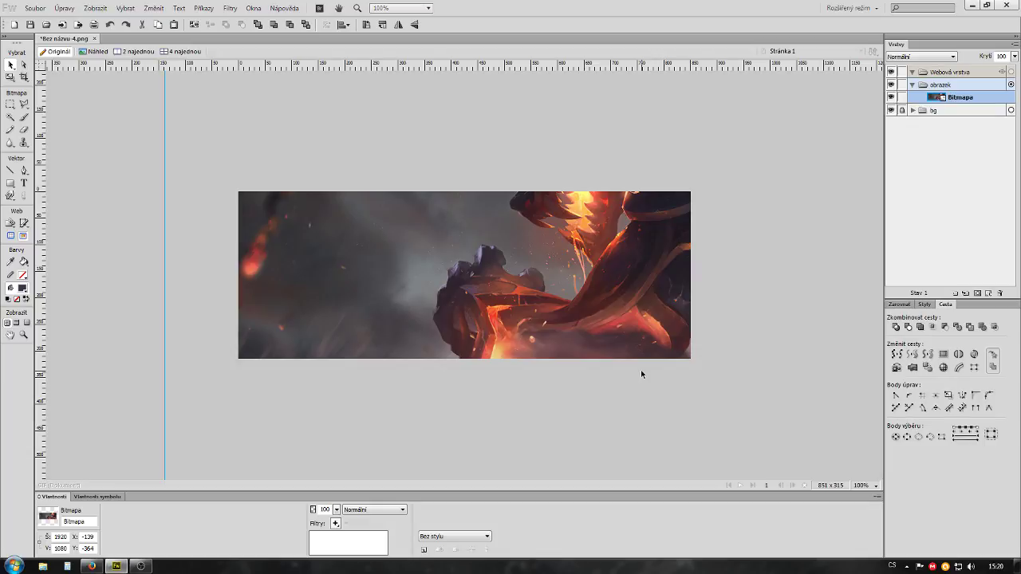
key("Delete")
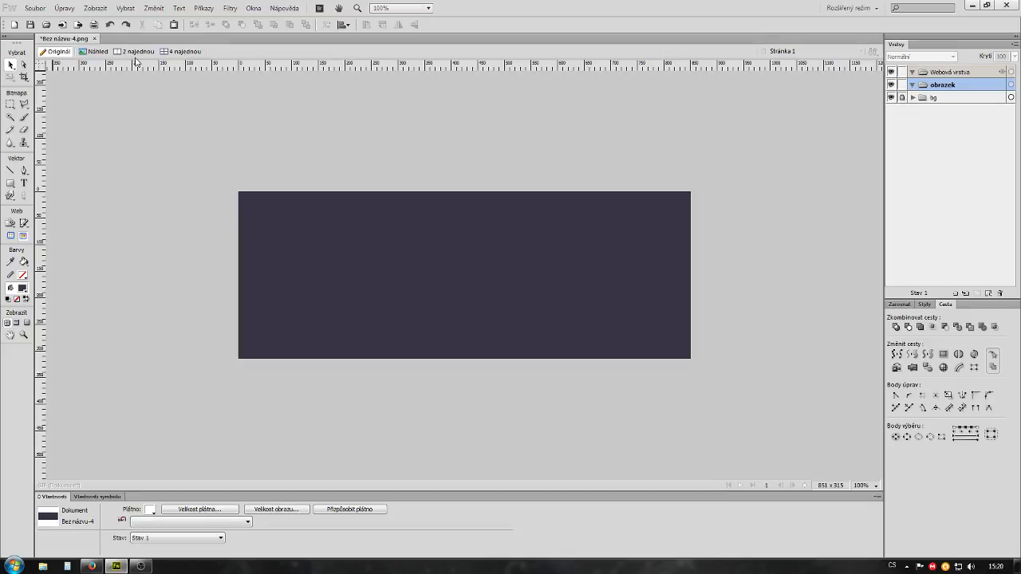
Paste the wallpaper into the banner, then delete it again
left_click(34, 10)
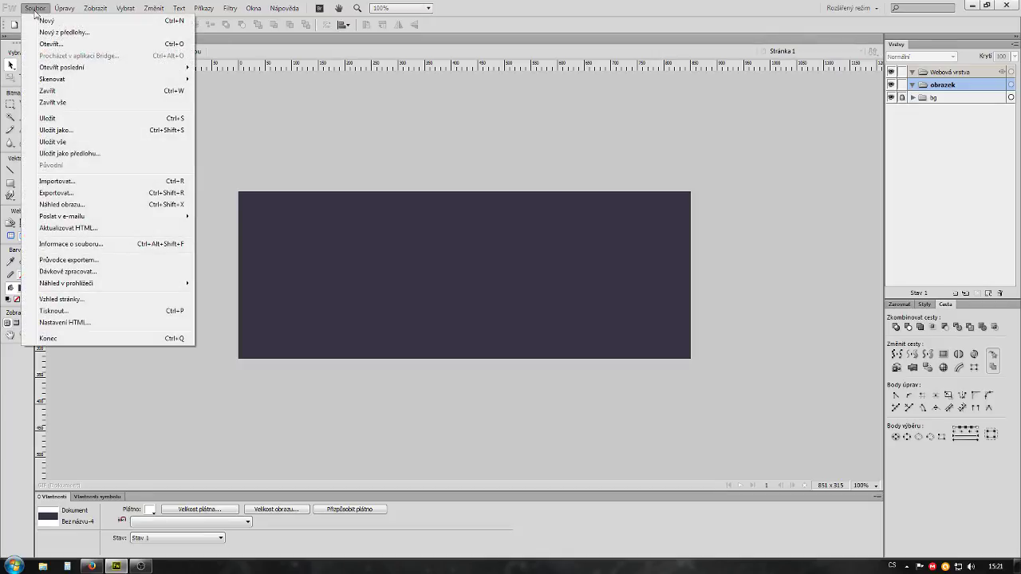
left_click(47, 21)
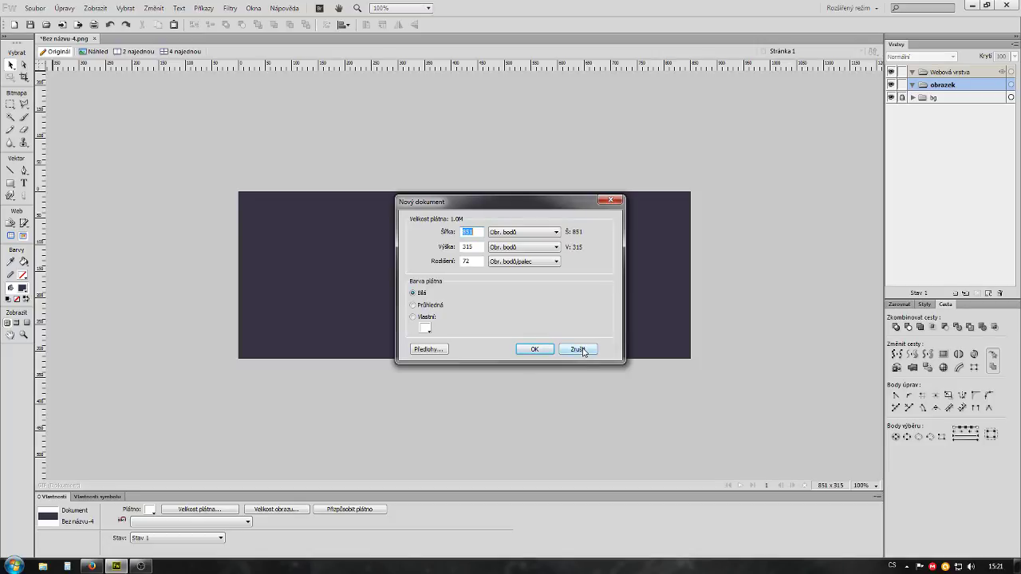
left_click(611, 200)
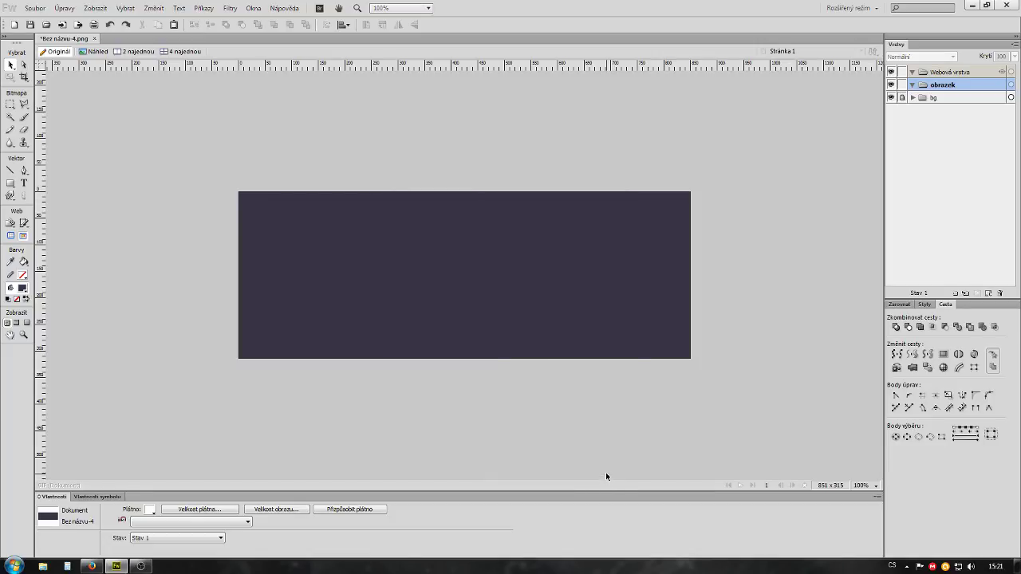
key("ctrl+v")
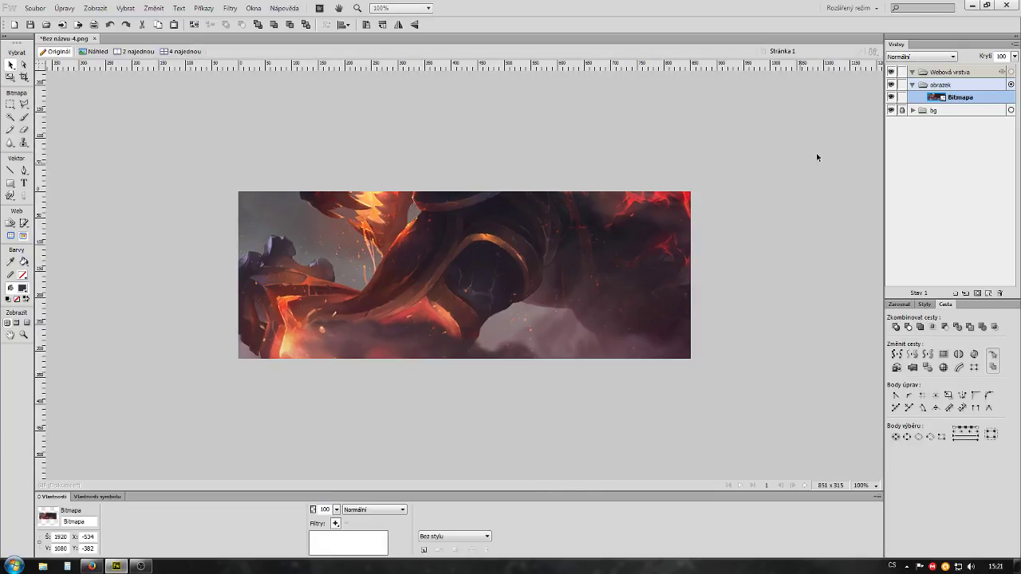
left_click(35, 8)
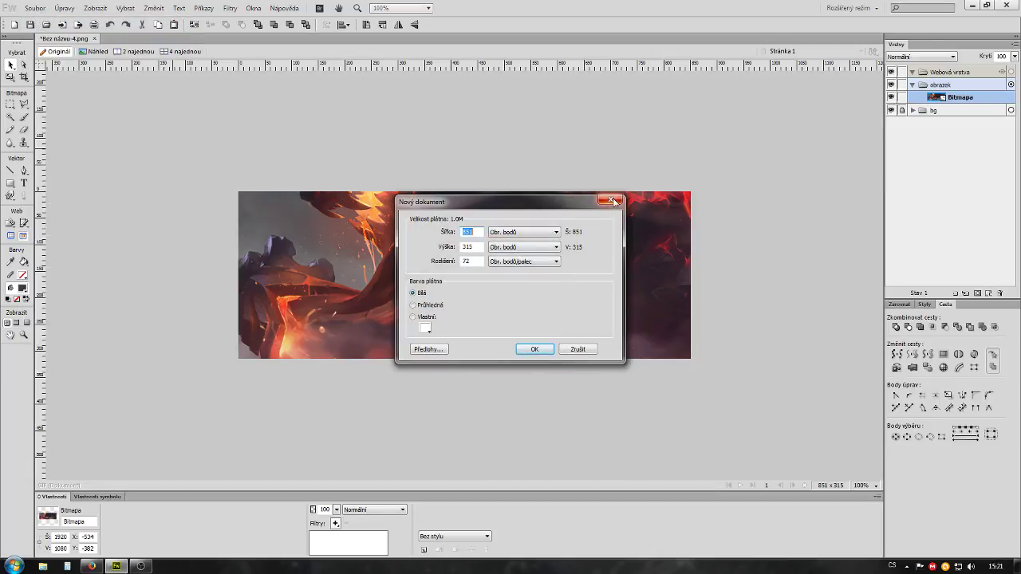
key("Escape")
left_click(35, 7)
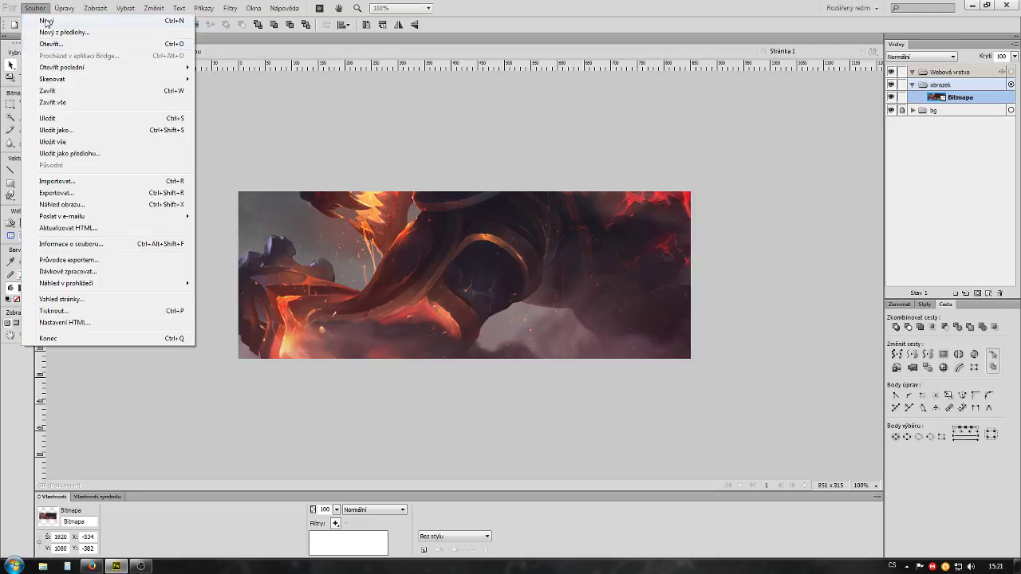
left_click(362, 162)
left_click_drag(354, 189, 454, 329)
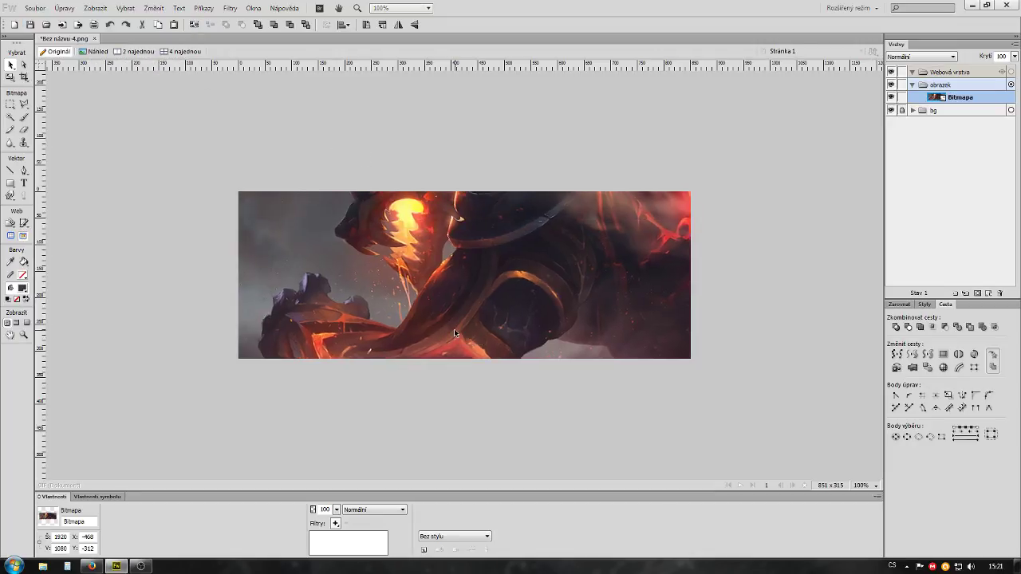
key("Delete")
Create a new 851×315 document and paste the wallpaper into it
left_click(35, 8)
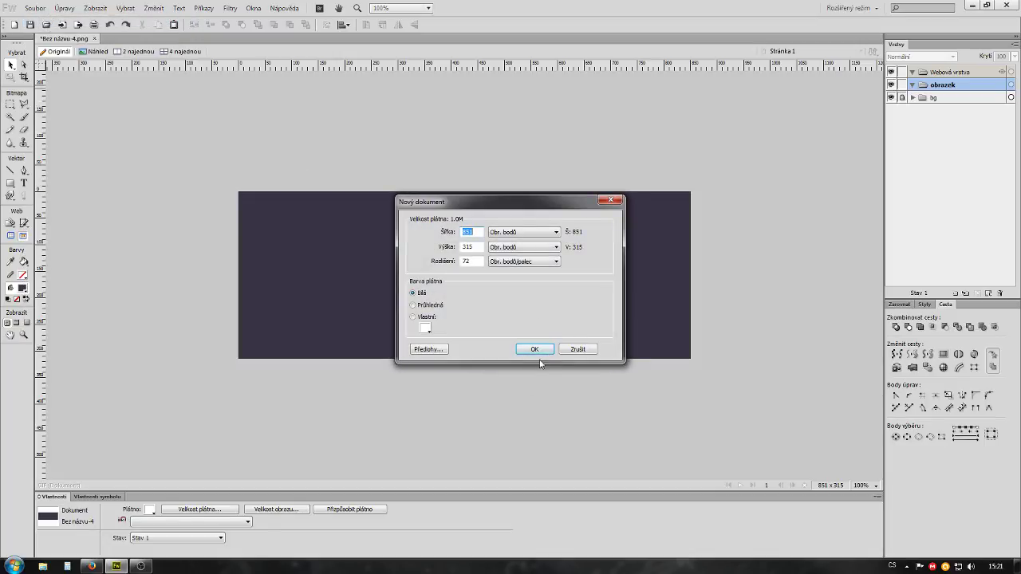
left_click(533, 352)
key("ctrl+v")
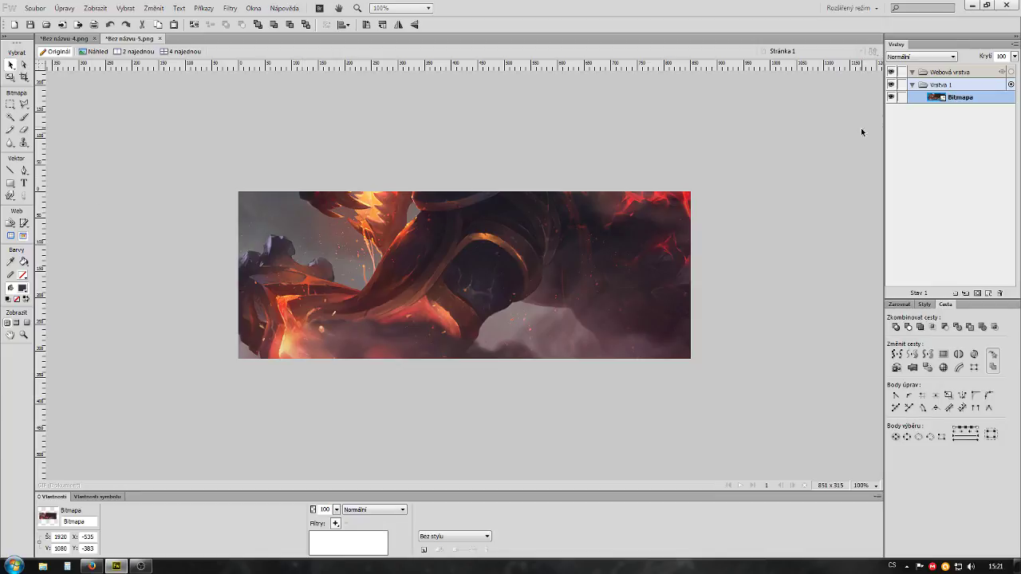
Fit the canvas to the wallpaper's full 1920×1080 size and zoom to 50%
left_click_drag(825, 243, 838, 244)
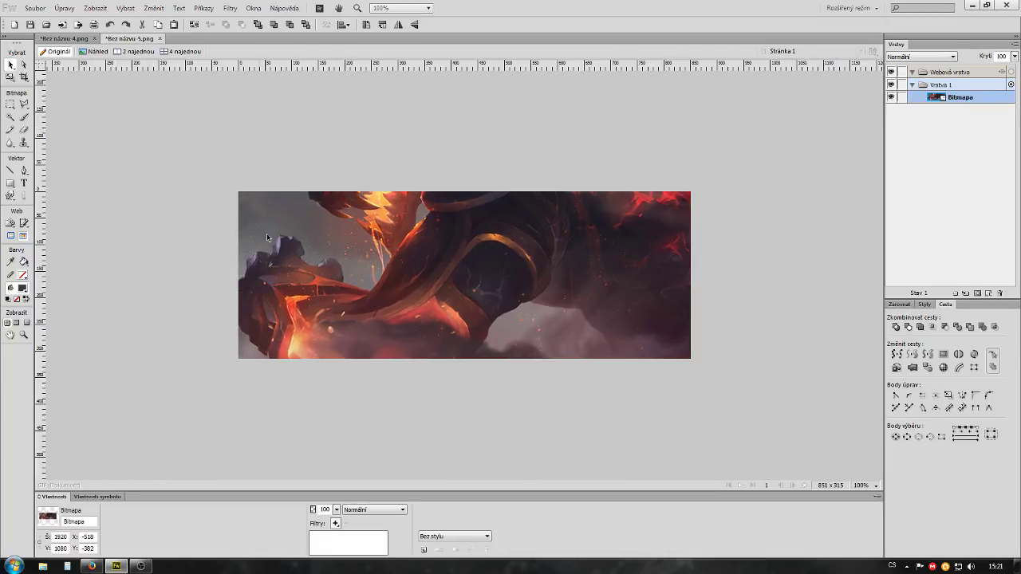
left_click_drag(267, 237, 442, 324)
left_click(191, 296)
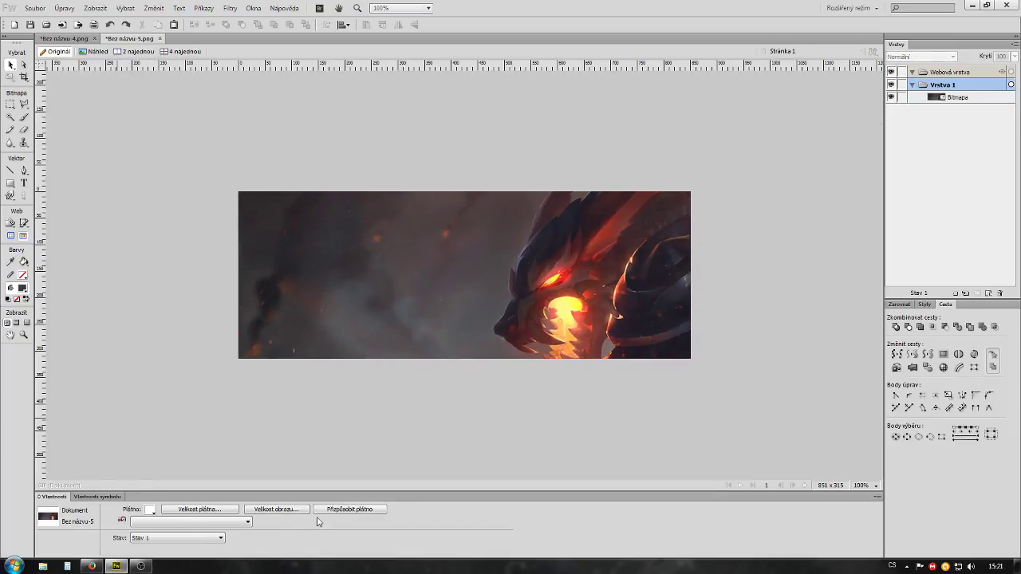
left_click(352, 511)
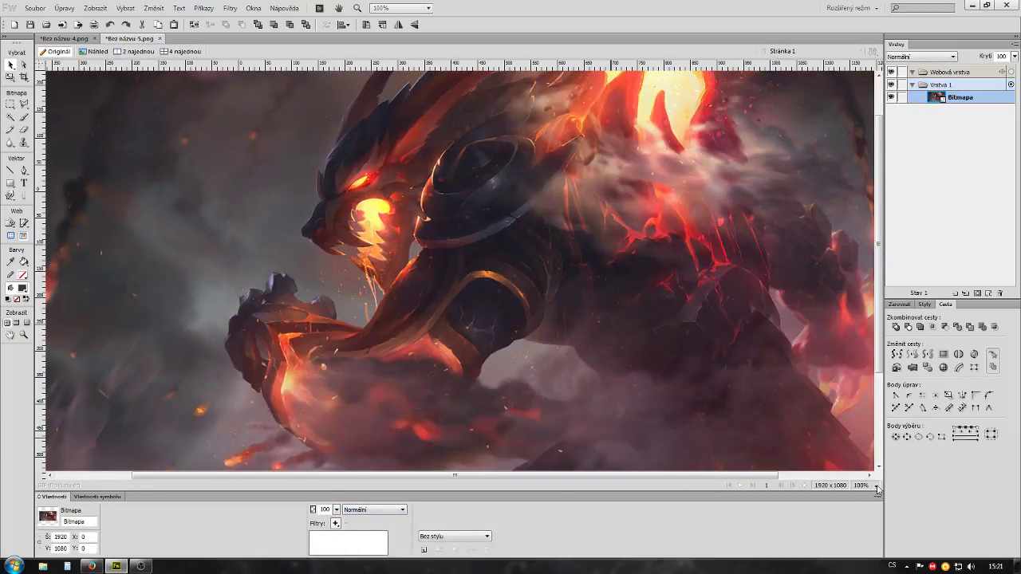
left_click(877, 487)
left_click(881, 360)
left_click(99, 328)
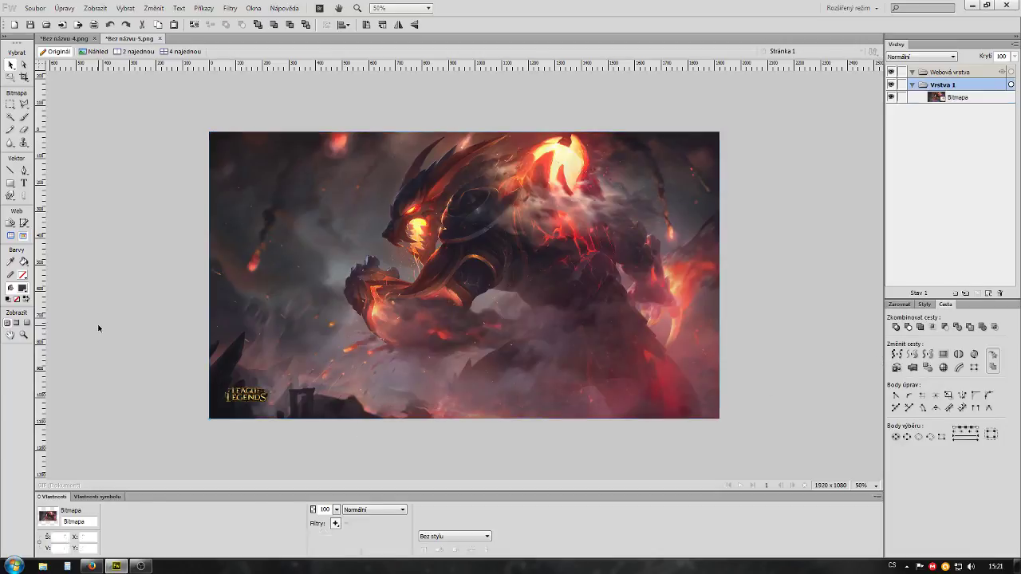
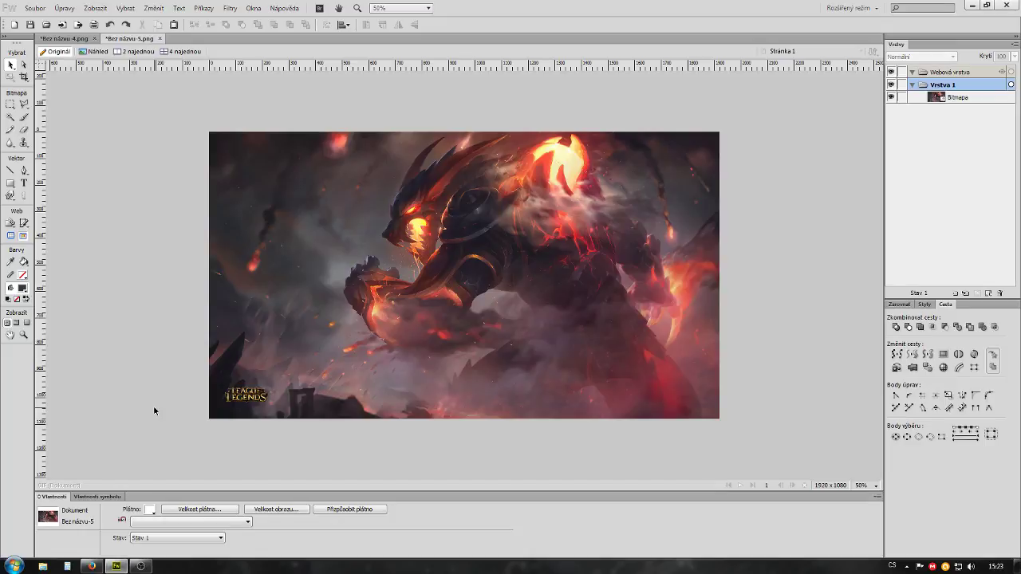
Select the fire-demon artwork bitmap and open its list of live filters
left_click(479, 352)
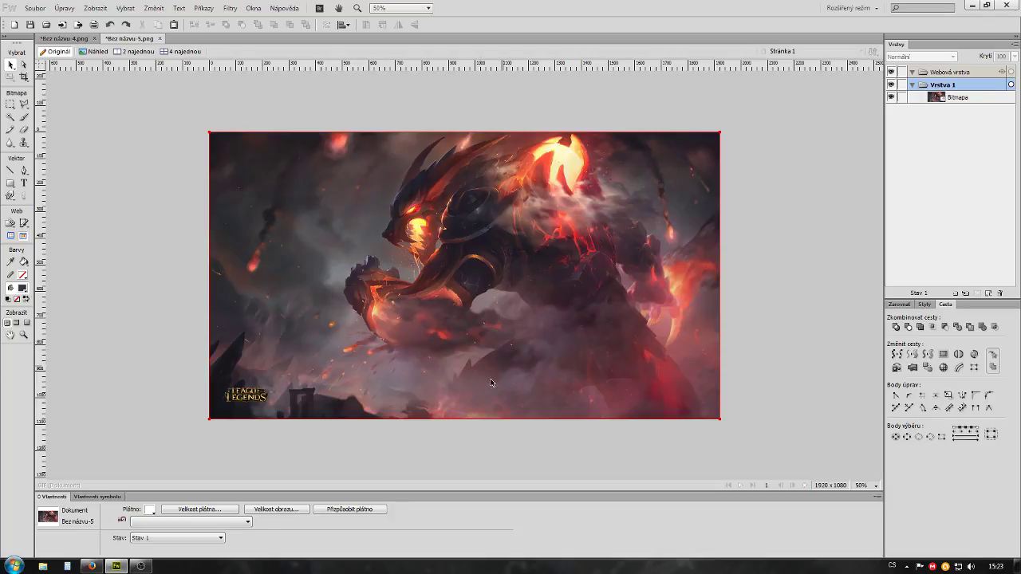
left_click(191, 295)
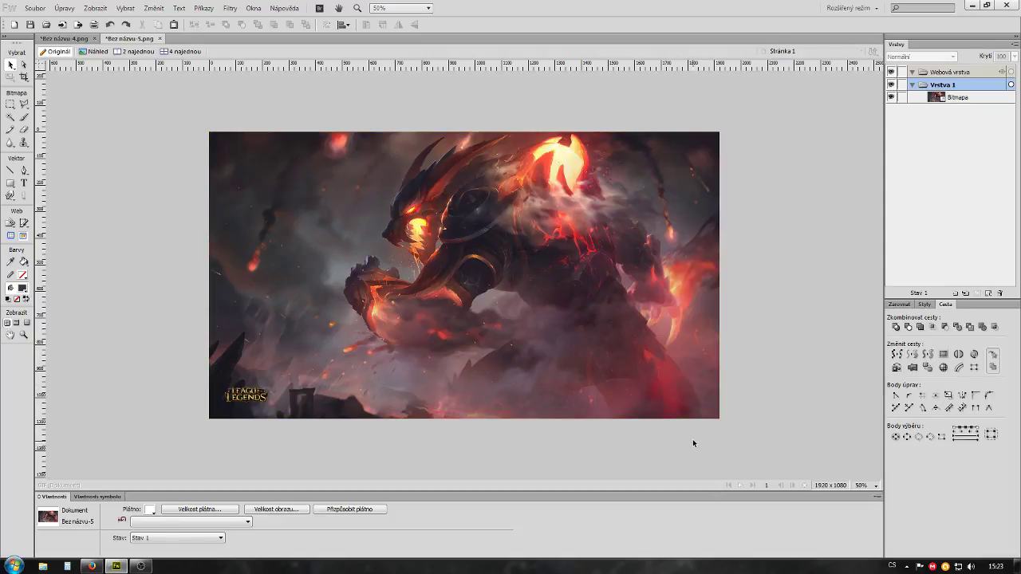
left_click(383, 286)
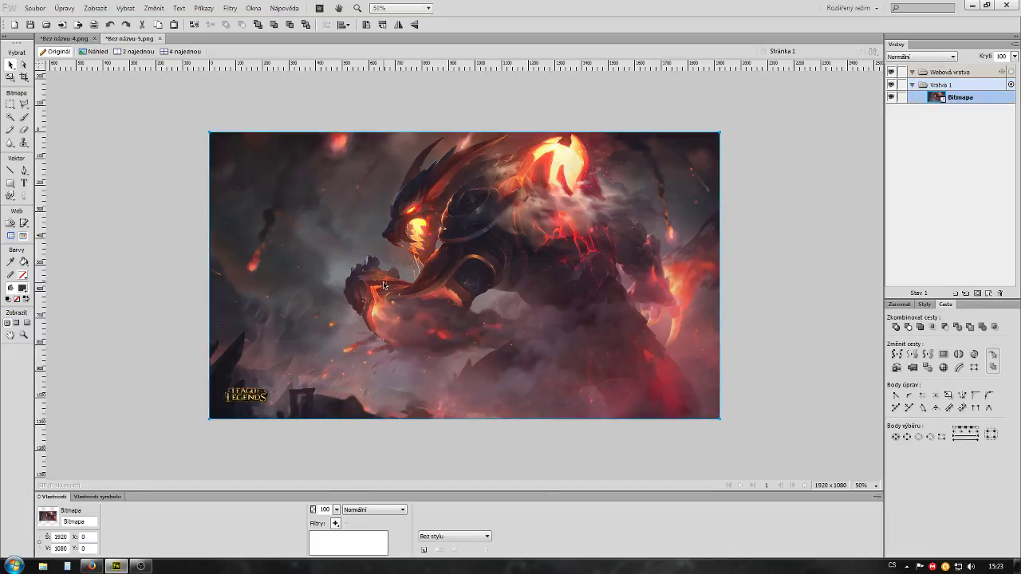
left_click(336, 523)
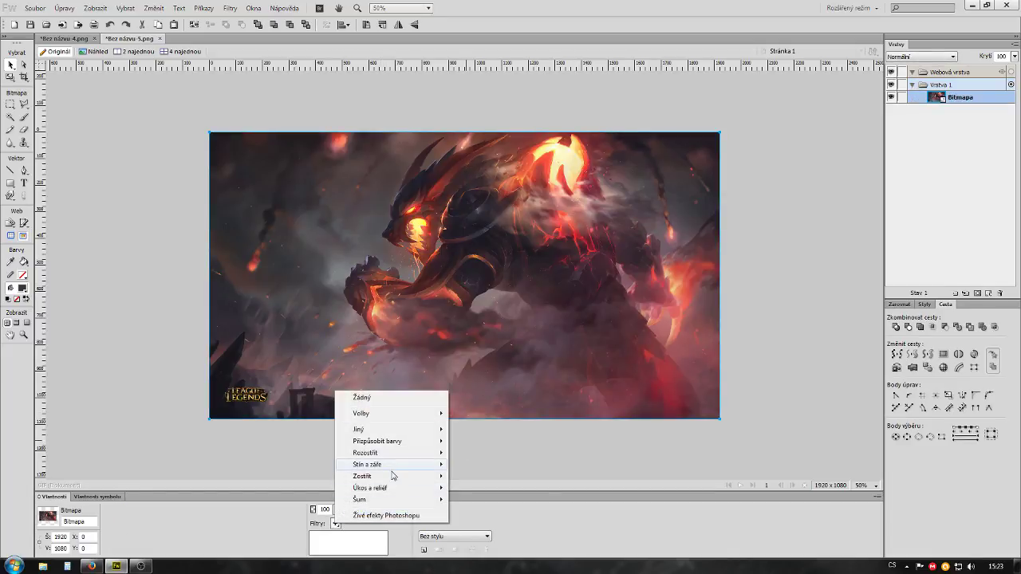
mouse_move(377, 442)
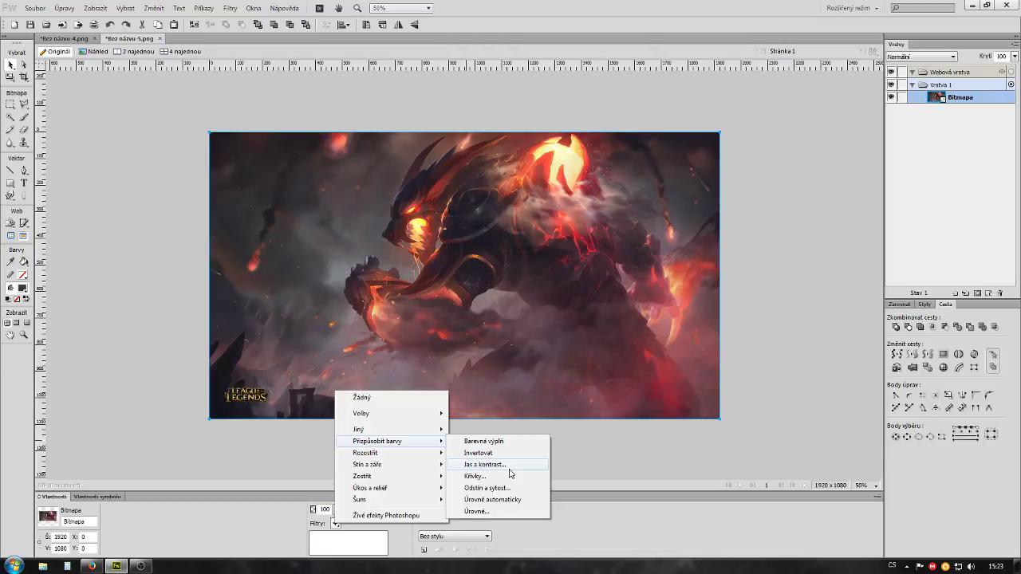
Apply a Jas a kontrast filter with brightness -5 and contrast 12 to the artwork
left_click(511, 465)
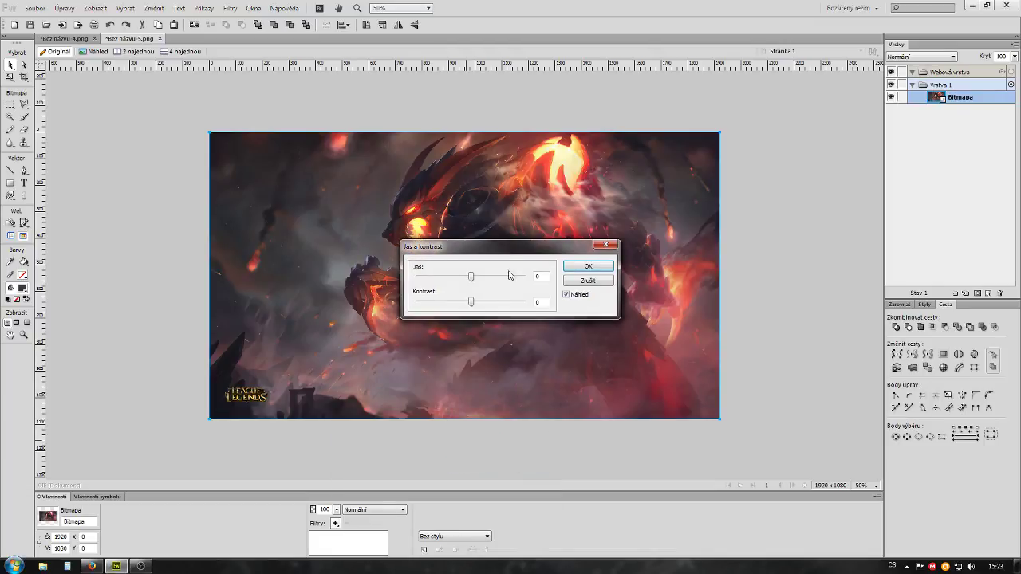
left_click_drag(513, 266, 741, 302)
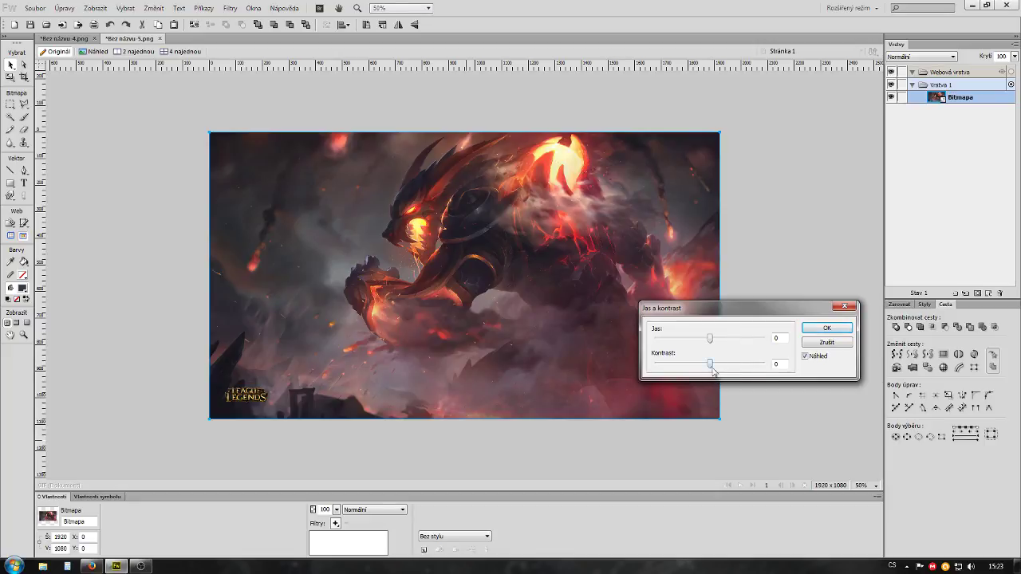
left_click_drag(712, 363, 718, 364)
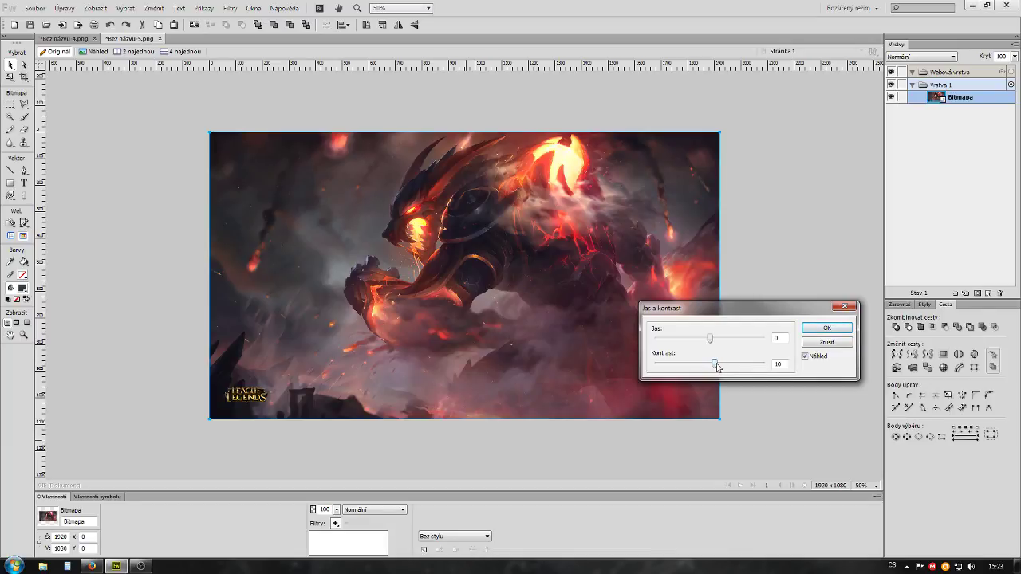
left_click_drag(716, 365, 706, 341)
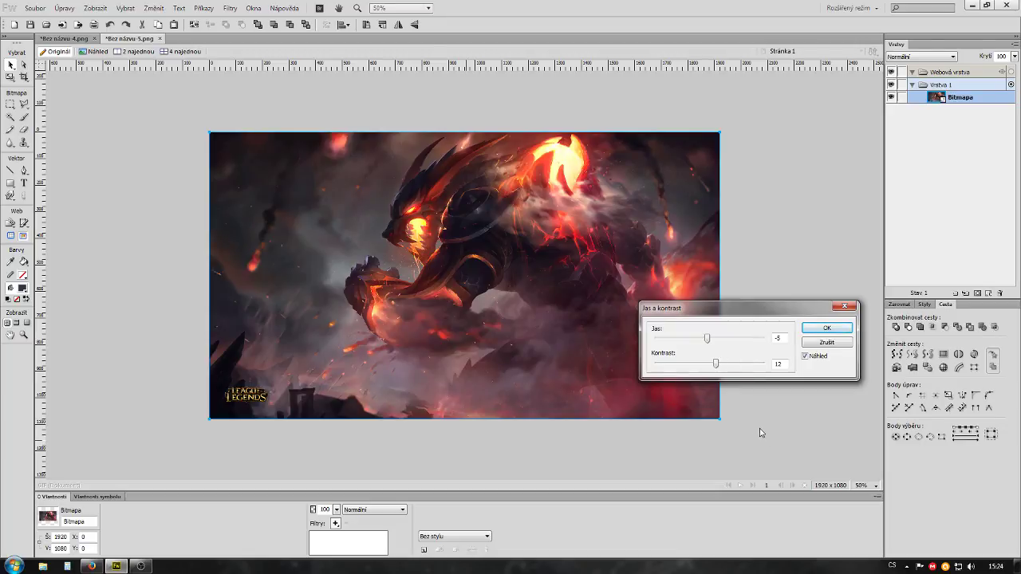
left_click(827, 329)
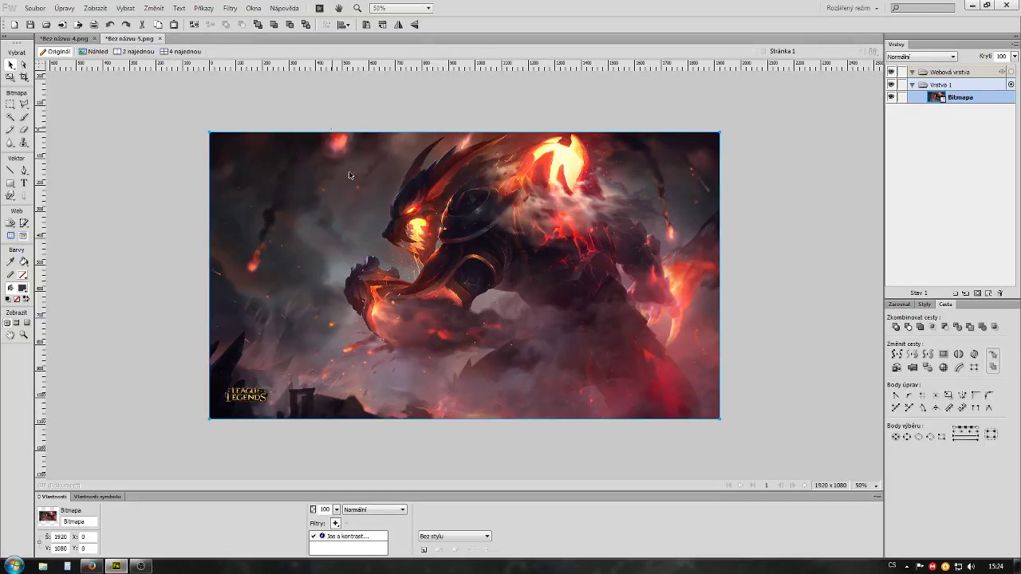
Reopen the Jas a kontrast settings to verify them, then reselect the artwork
double_click(348, 538)
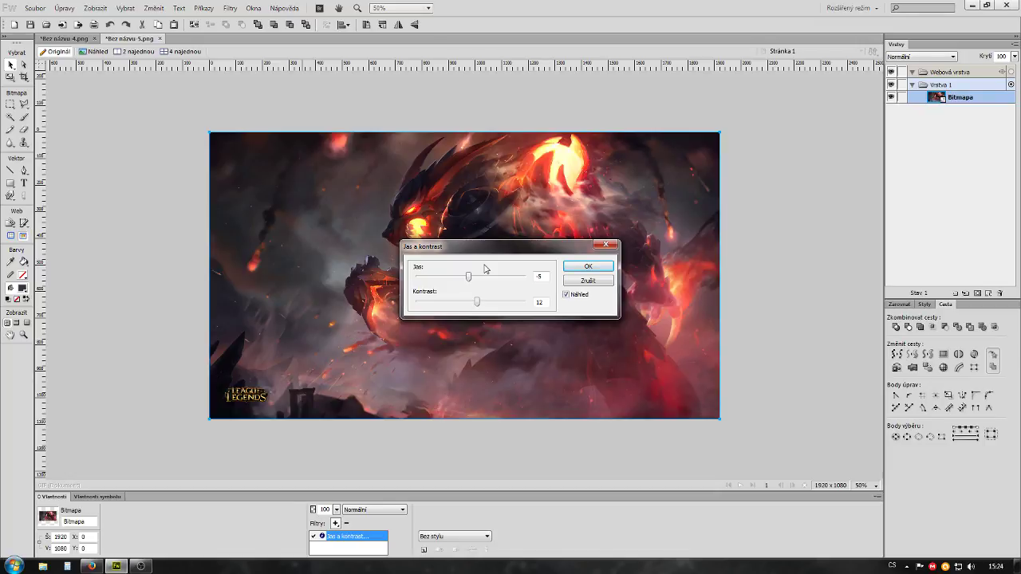
left_click(600, 281)
left_click(149, 218)
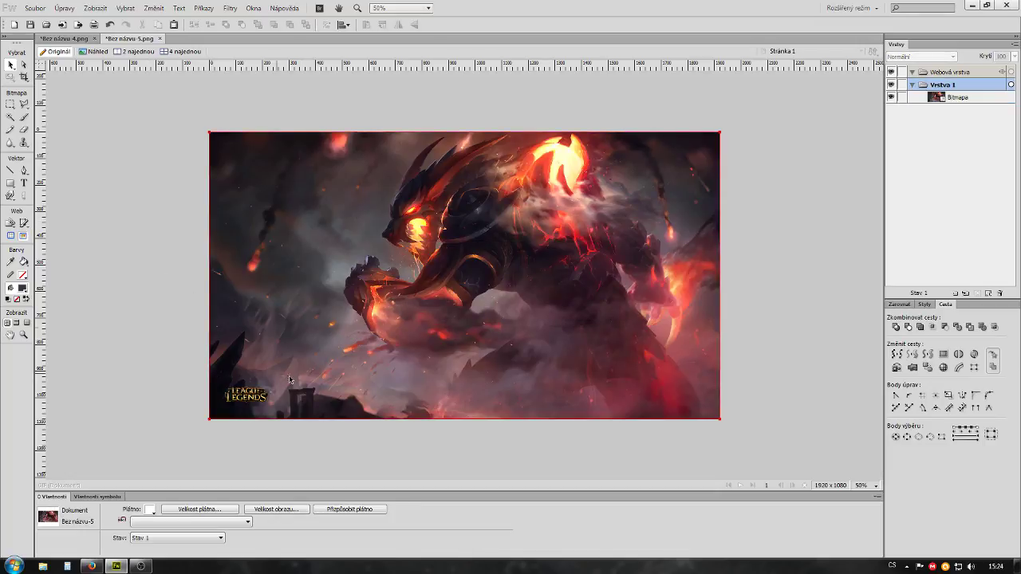
left_click(290, 380)
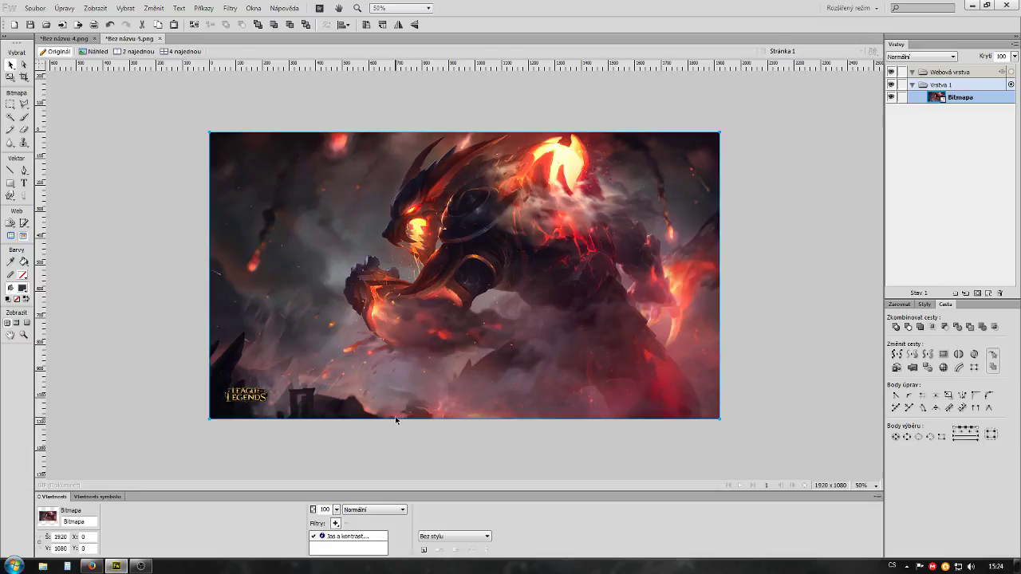
Add a Zostřit sharpening filter to the artwork and view it at 100% zoom
left_click(336, 524)
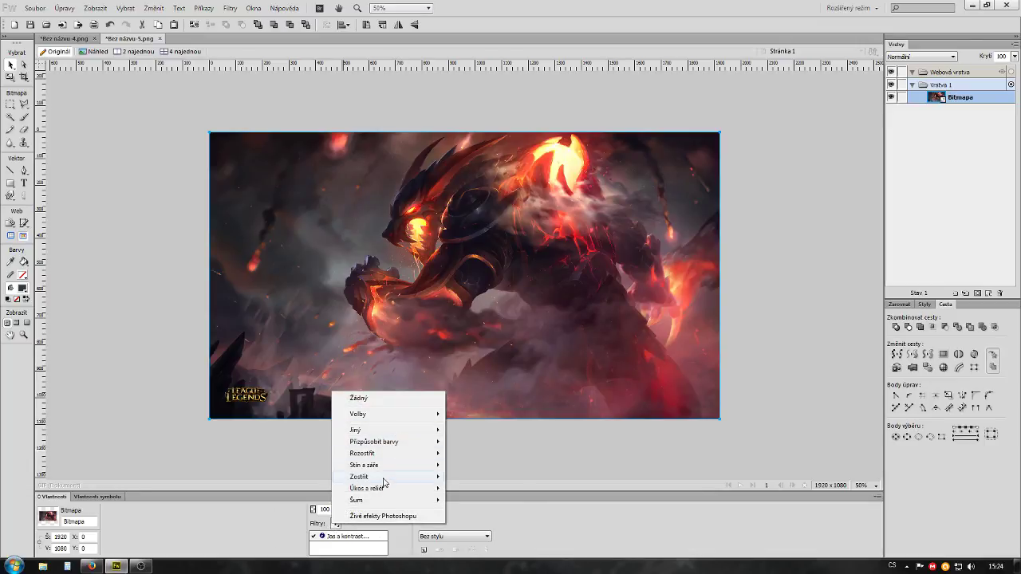
left_click(481, 490)
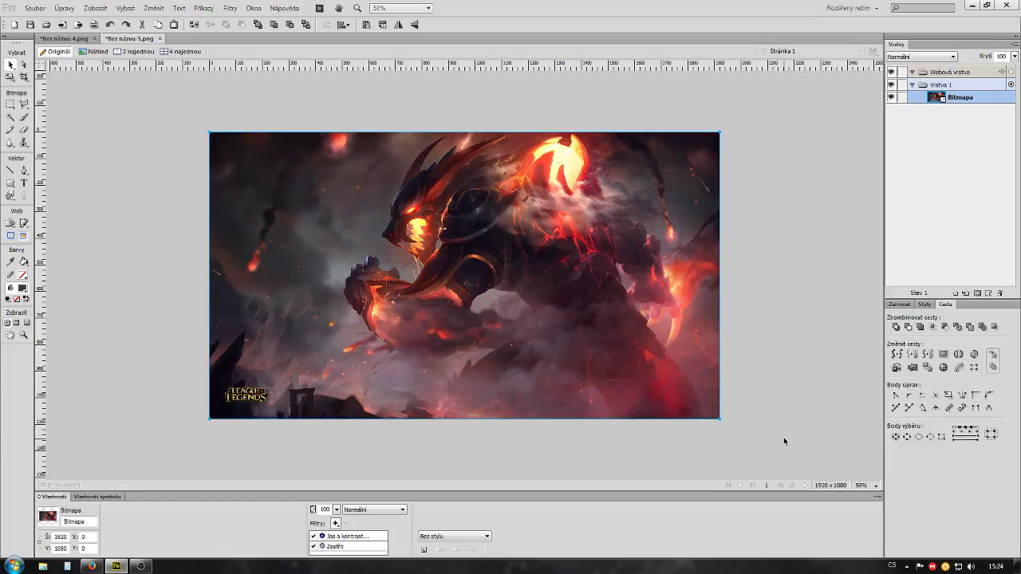
left_click(876, 485)
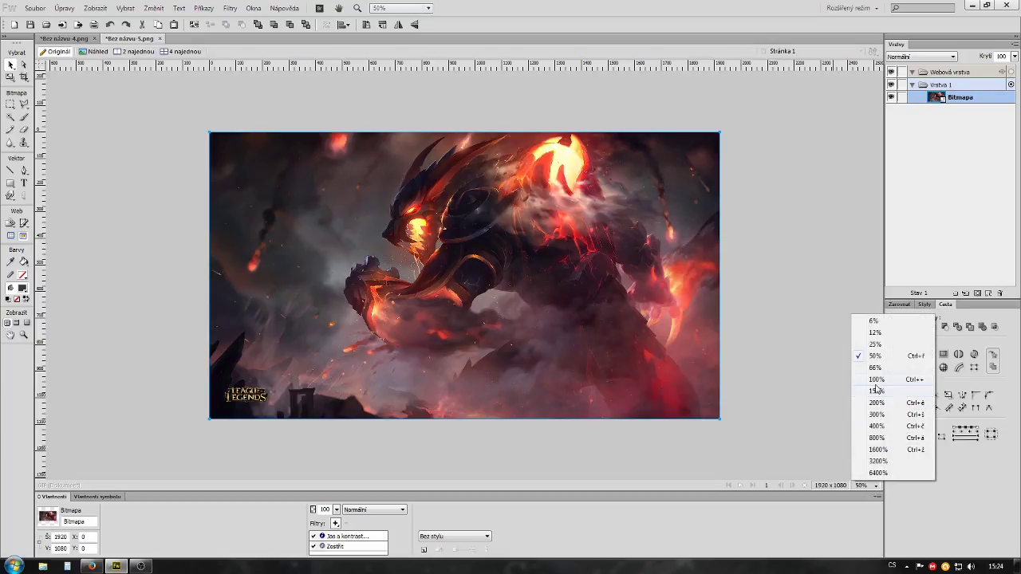
left_click(877, 381)
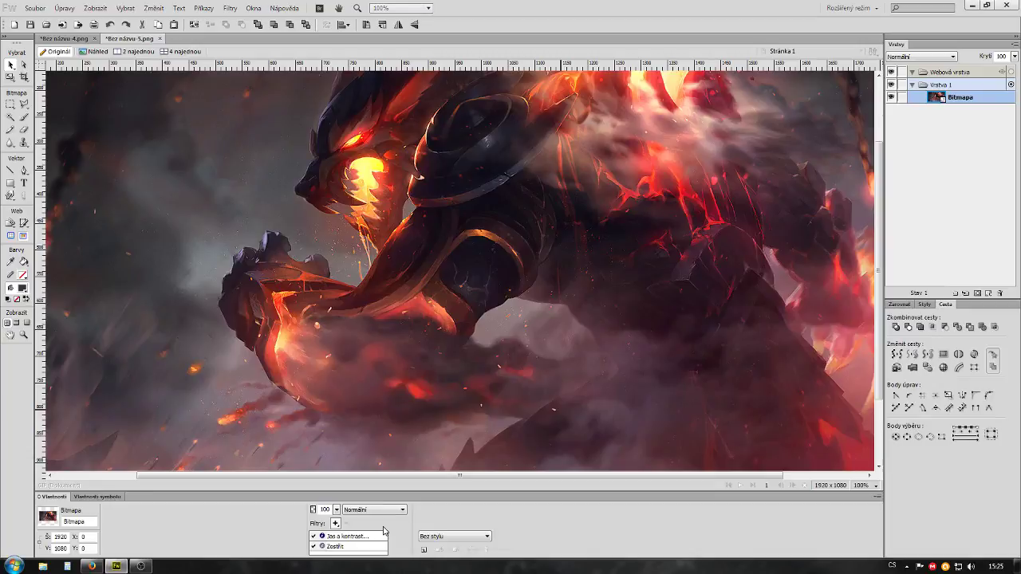
Compare the artwork with Zostřit off and on, then delete the filter
left_click(314, 547)
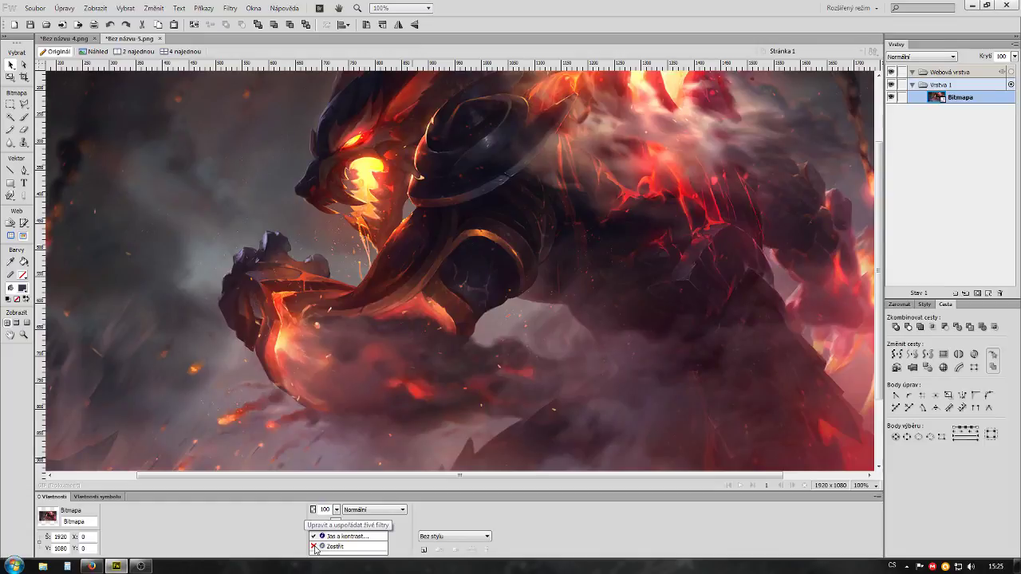
left_click(314, 547)
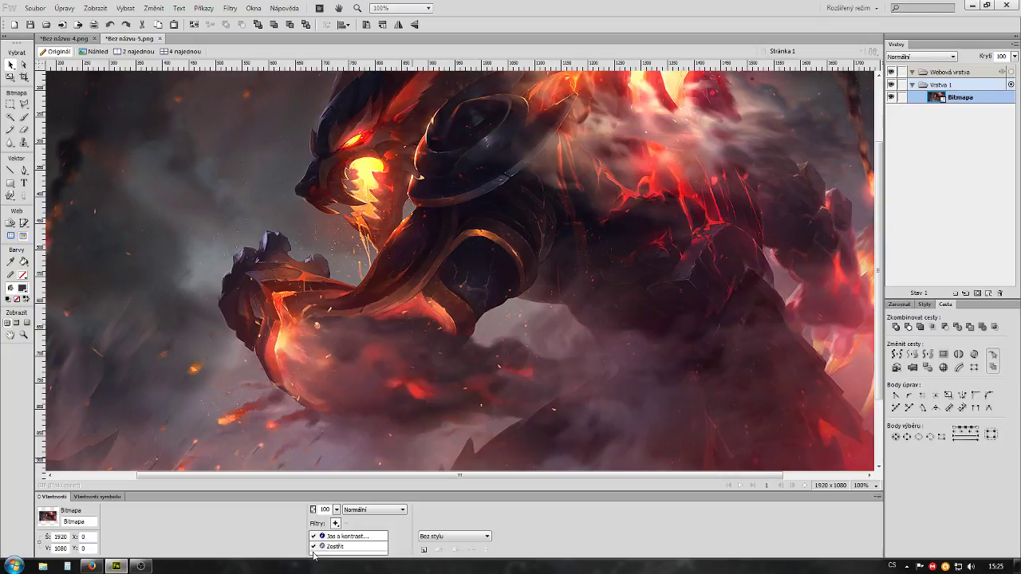
left_click(330, 549)
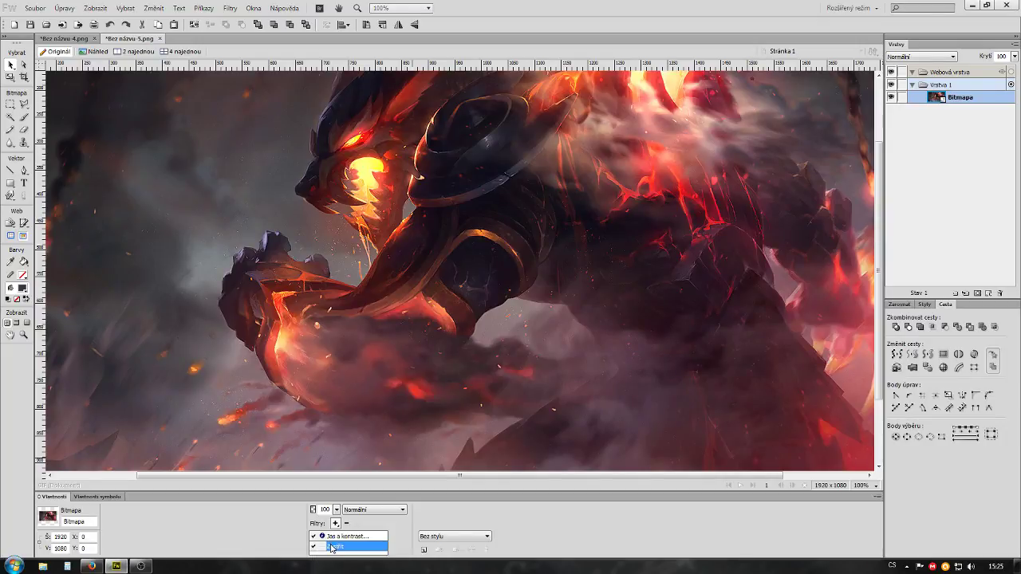
left_click(348, 526)
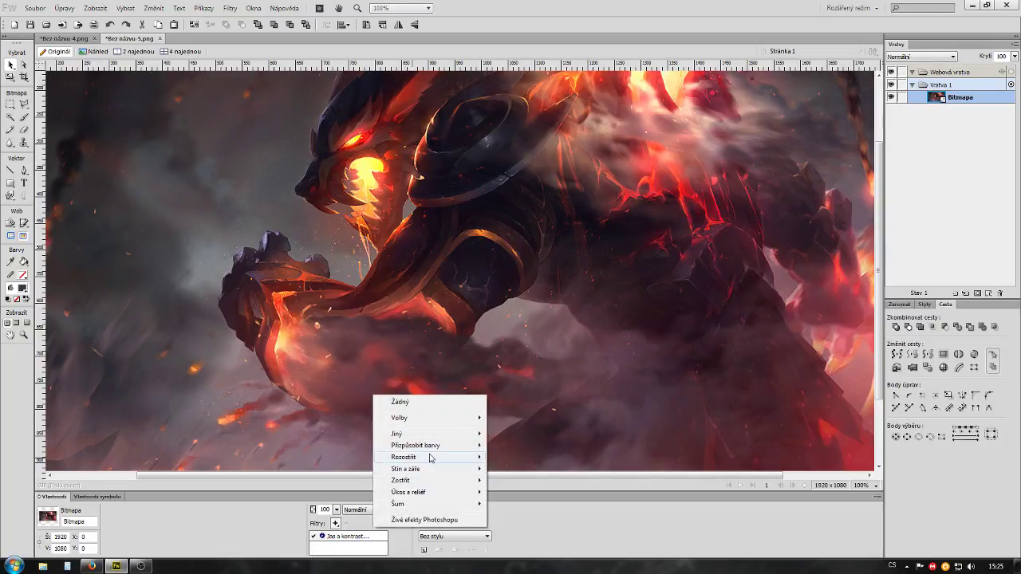
mouse_move(427, 480)
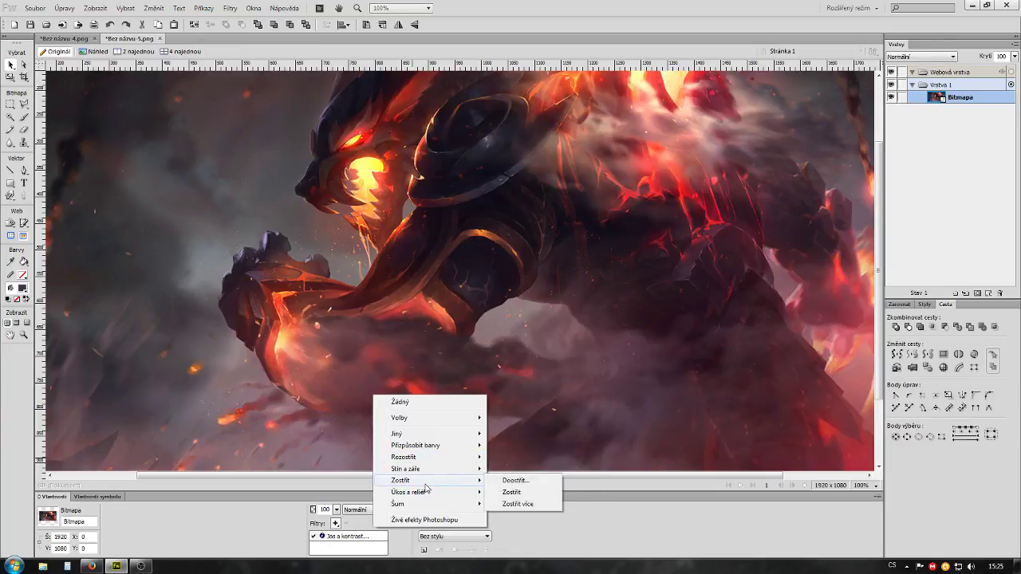
Try Doostřit with radius 6.2, comparing the preview on and off, then cancel it
left_click(514, 481)
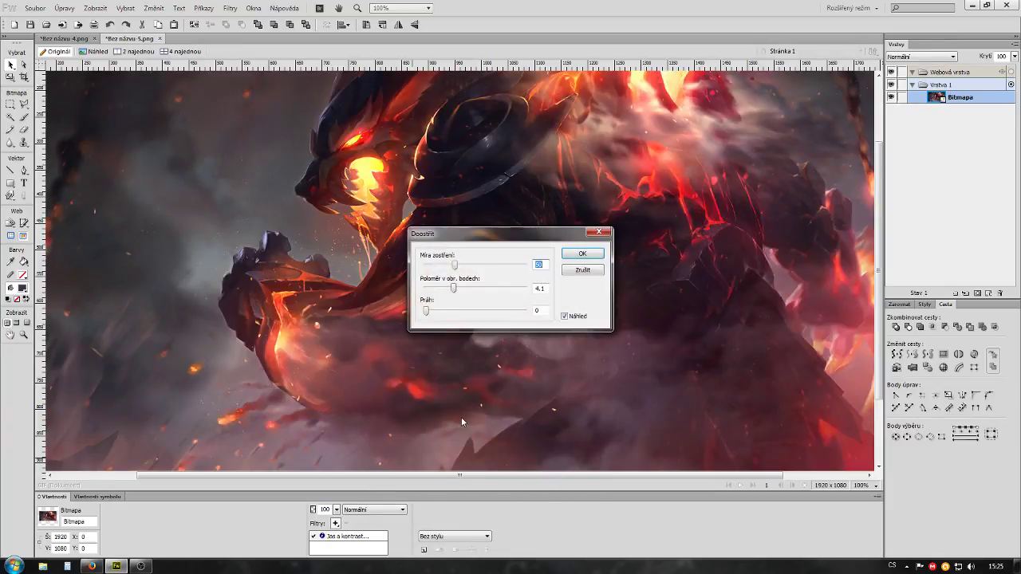
left_click_drag(475, 243, 613, 292)
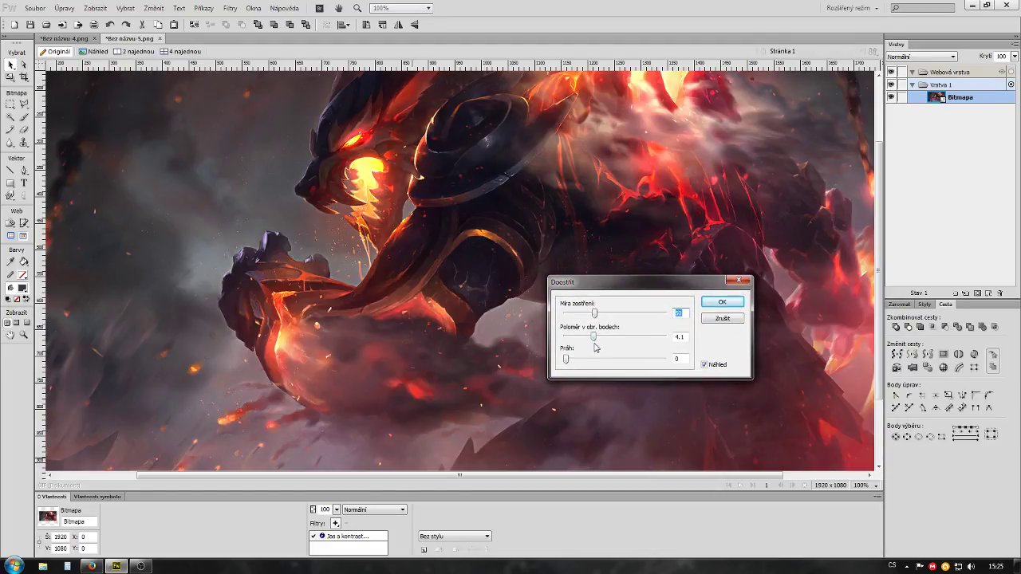
left_click_drag(594, 339, 585, 317)
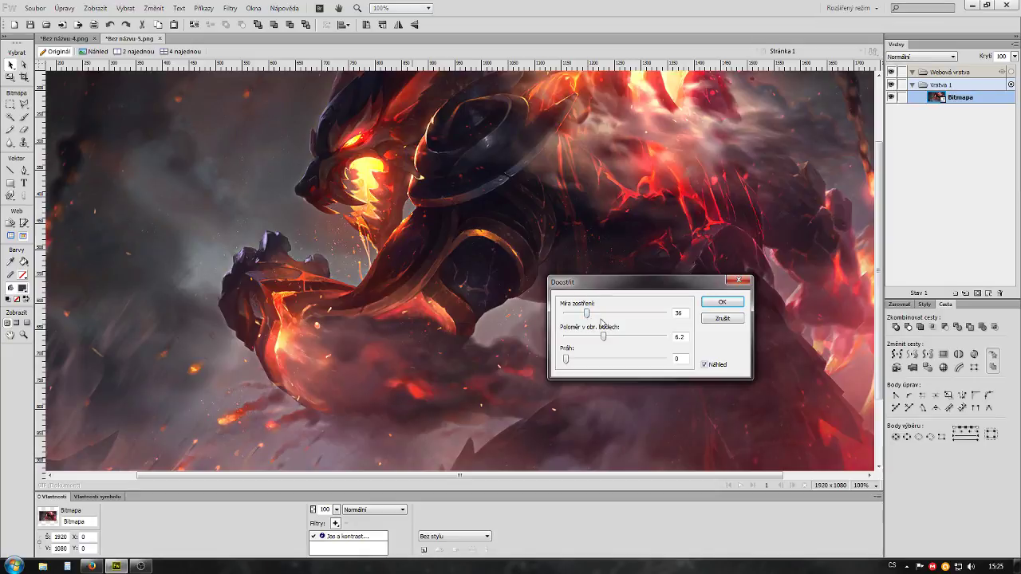
left_click(704, 365)
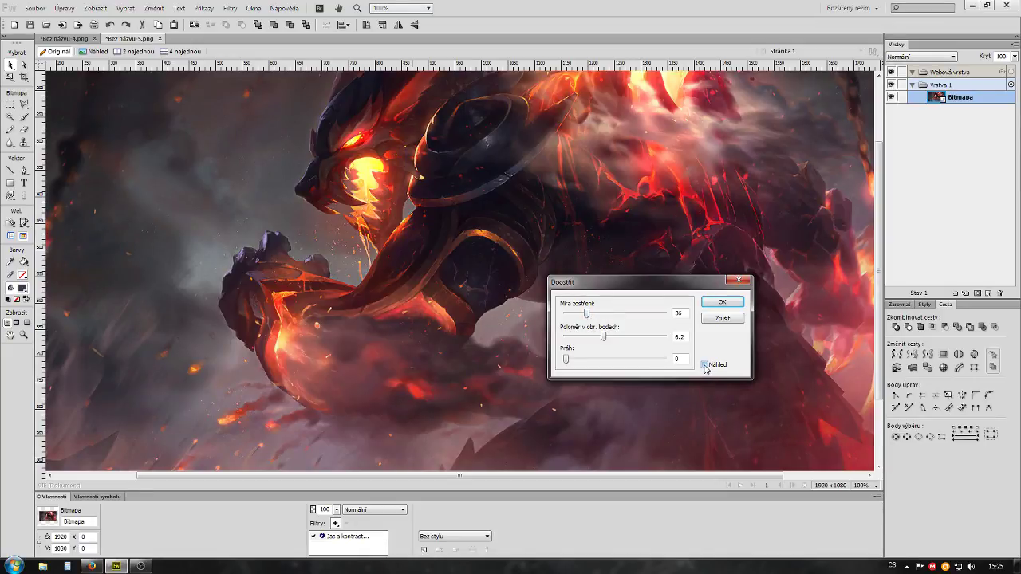
left_click(705, 366)
left_click(705, 365)
left_click(705, 366)
left_click(738, 319)
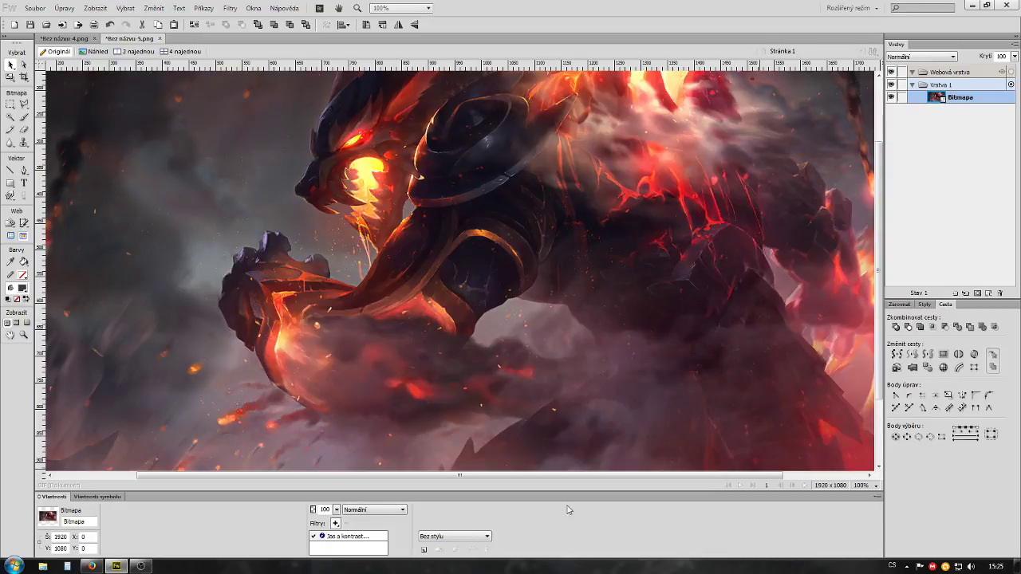
Keep 100% zoom and switch to the Bez názvu-4.png banner document
left_click(878, 486)
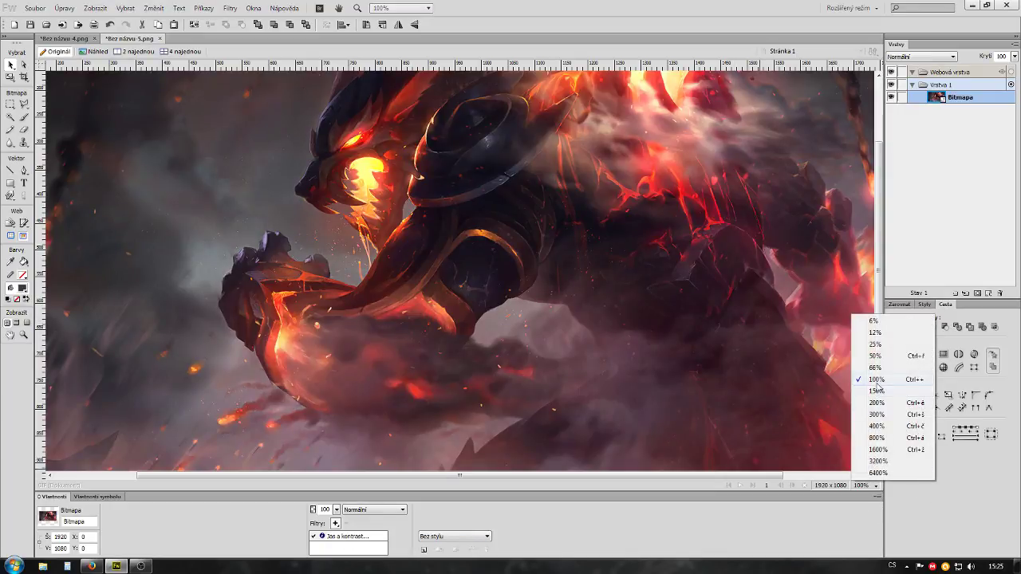
left_click(876, 381)
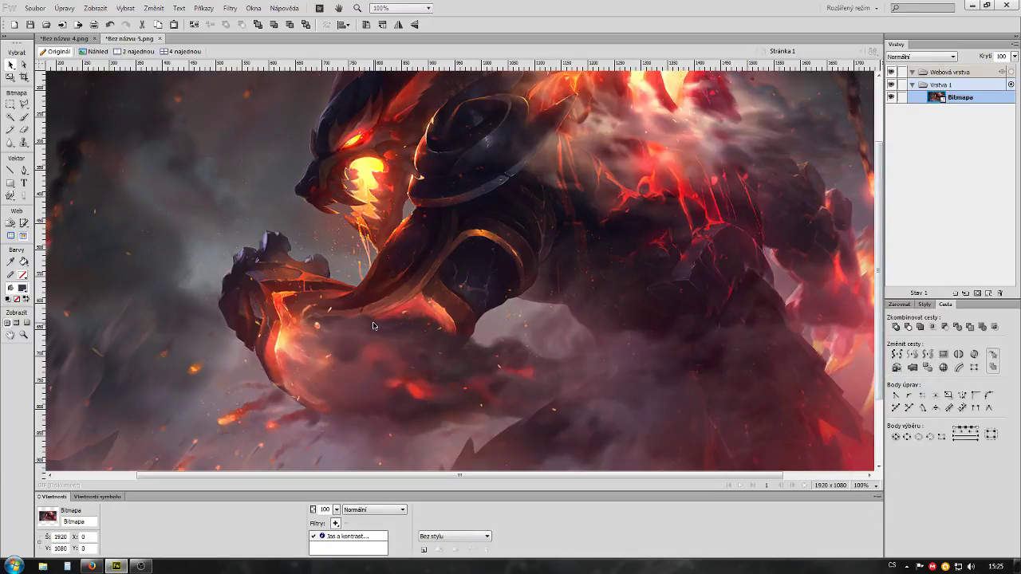
left_click(64, 39)
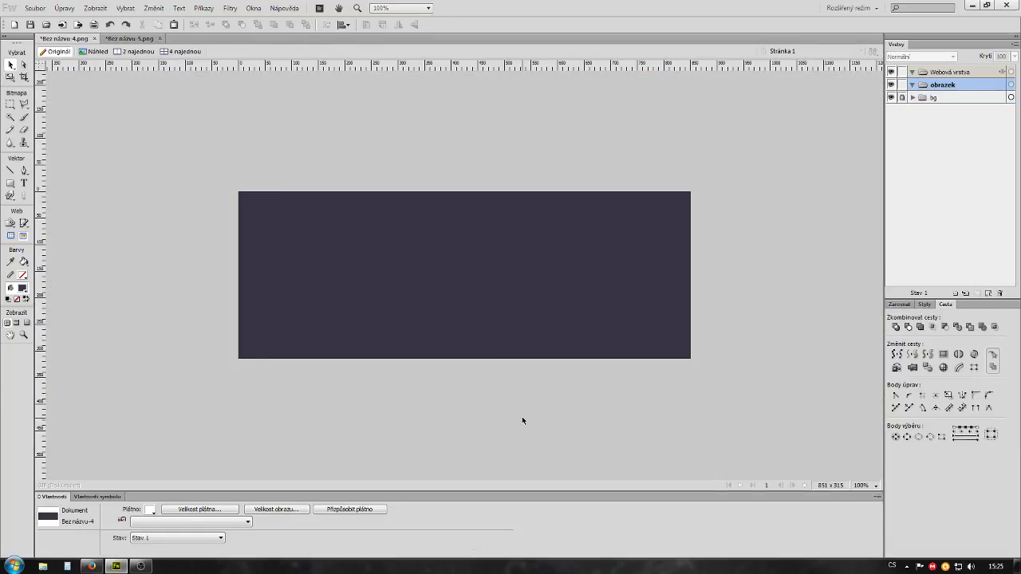
Paste the fire-demon artwork into the banner and roughly position it
key("ctrl+v")
left_click_drag(744, 444, 647, 381)
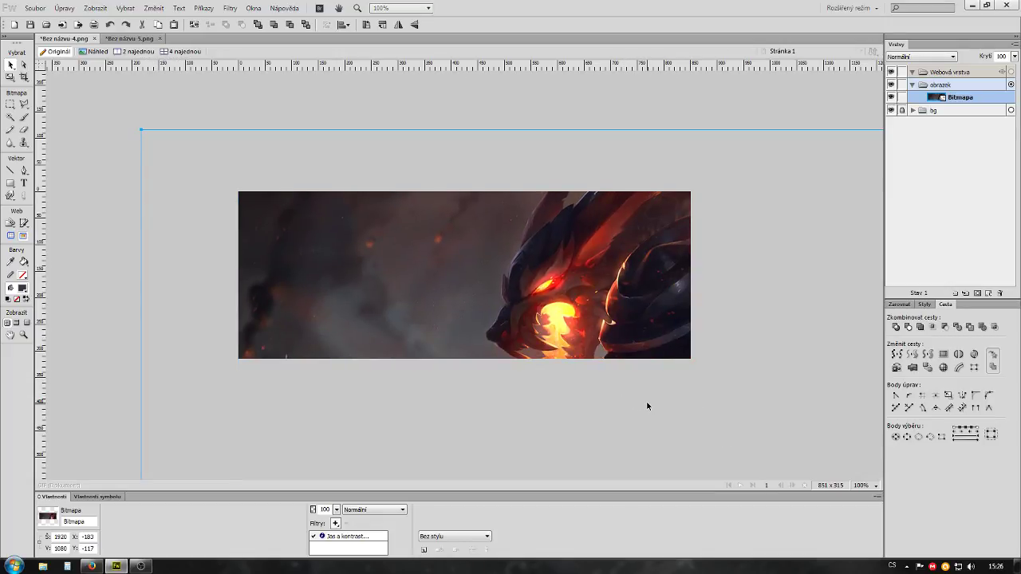
mouse_move(738, 412)
left_mouse_down()
mouse_move(657, 411)
mouse_move(739, 408)
mouse_move(729, 423)
left_mouse_up()
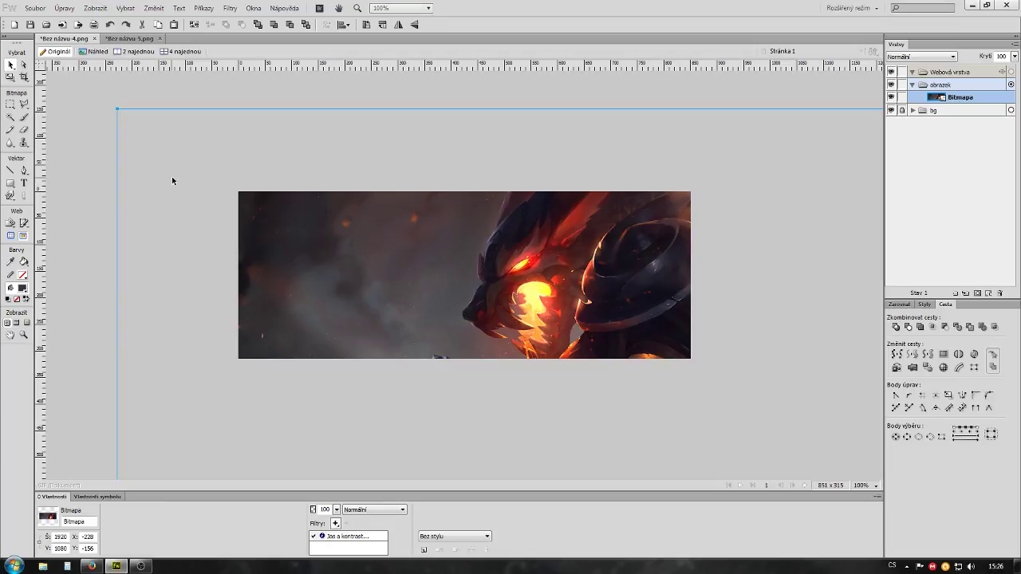
Scale the artwork down to about 1267×712 and move it to frame the character
left_click(11, 78)
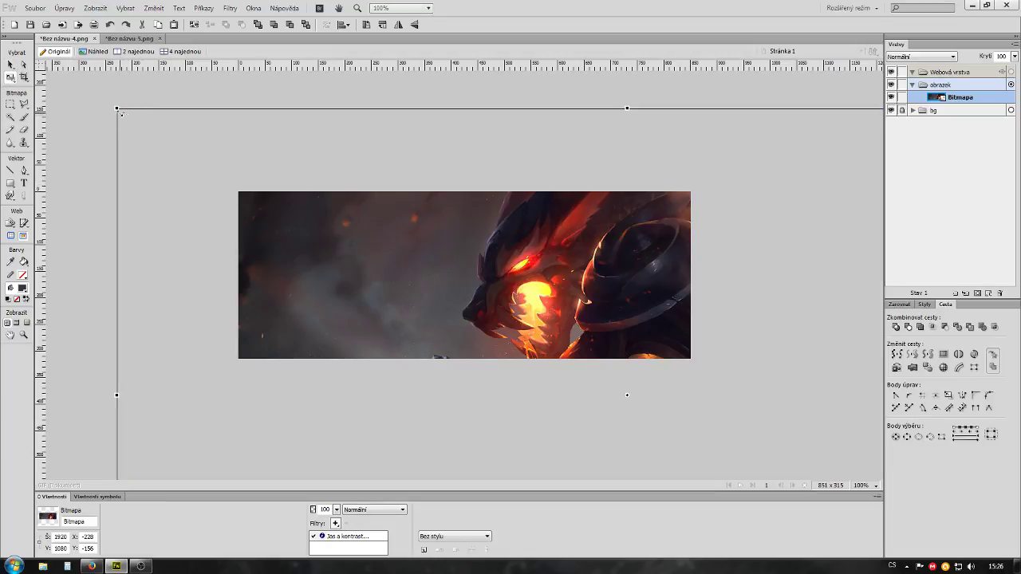
left_click_drag(117, 109, 433, 257)
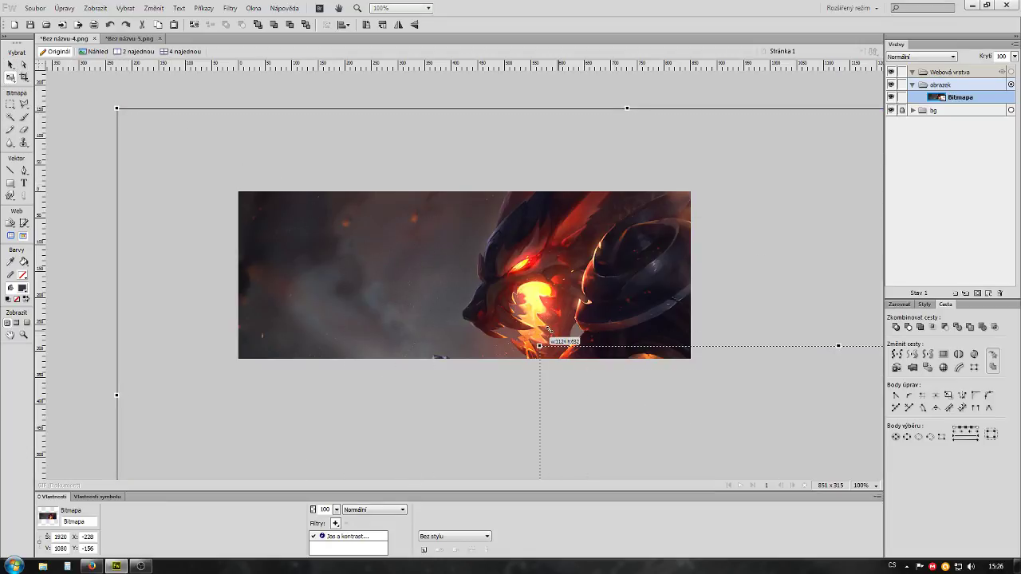
left_click_drag(615, 337, 464, 304)
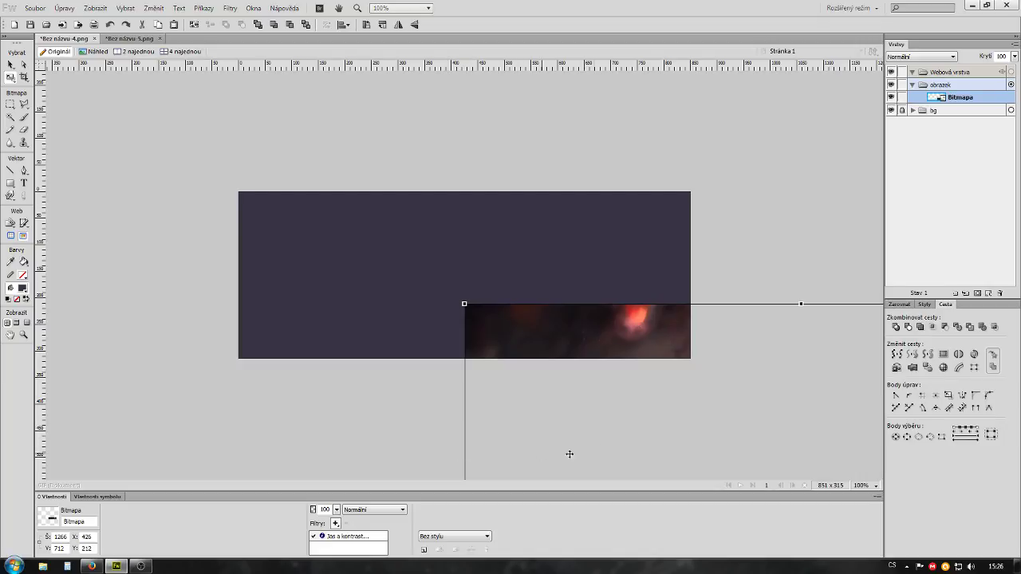
left_click_drag(616, 427, 380, 298)
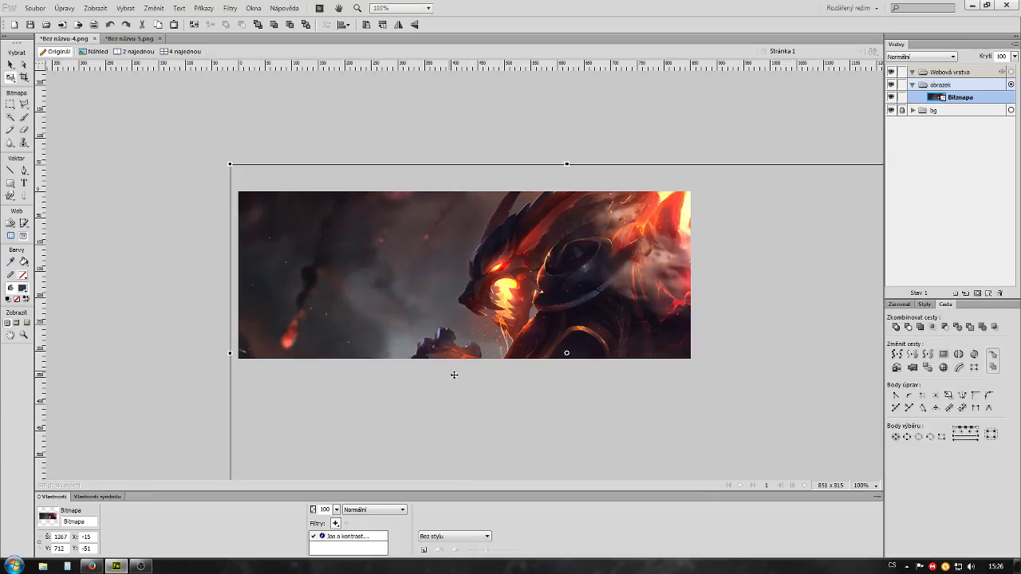
left_click_drag(509, 388, 460, 383)
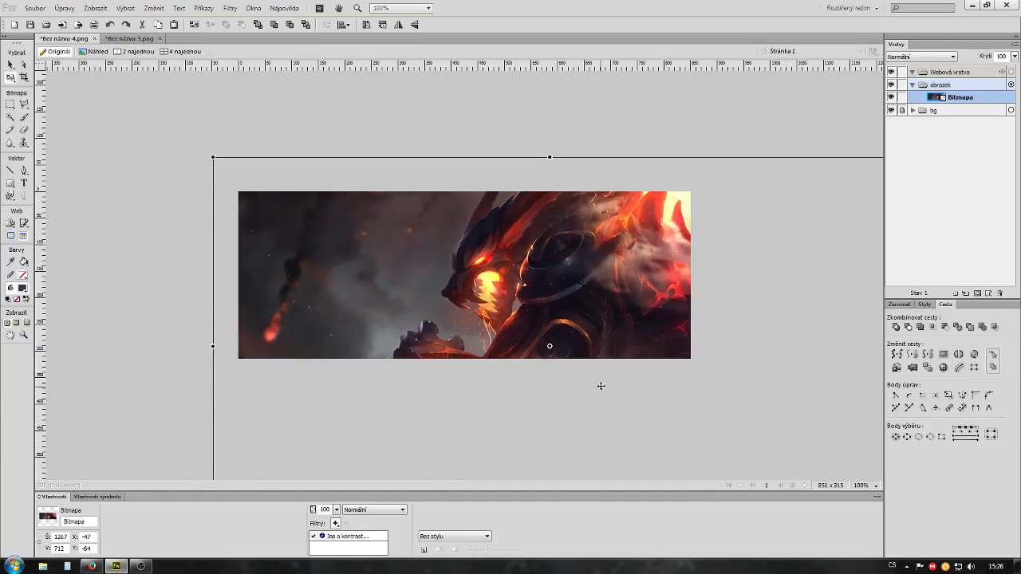
mouse_move(741, 353)
left_mouse_down()
mouse_move(753, 344)
mouse_move(729, 333)
left_mouse_up()
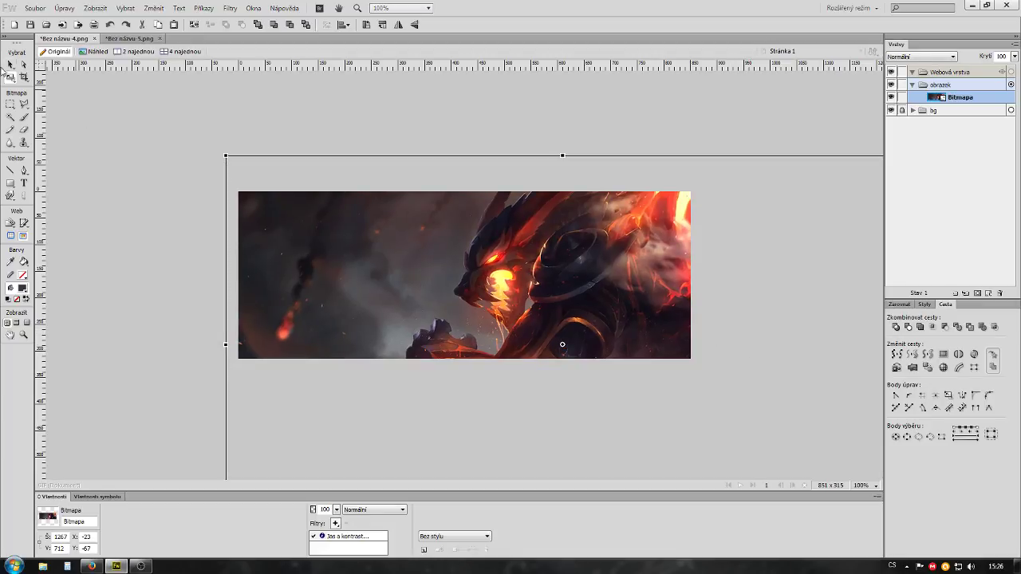
Crop the artwork bitmap to the full 851×315 canvas at position 0,0
left_click(24, 77)
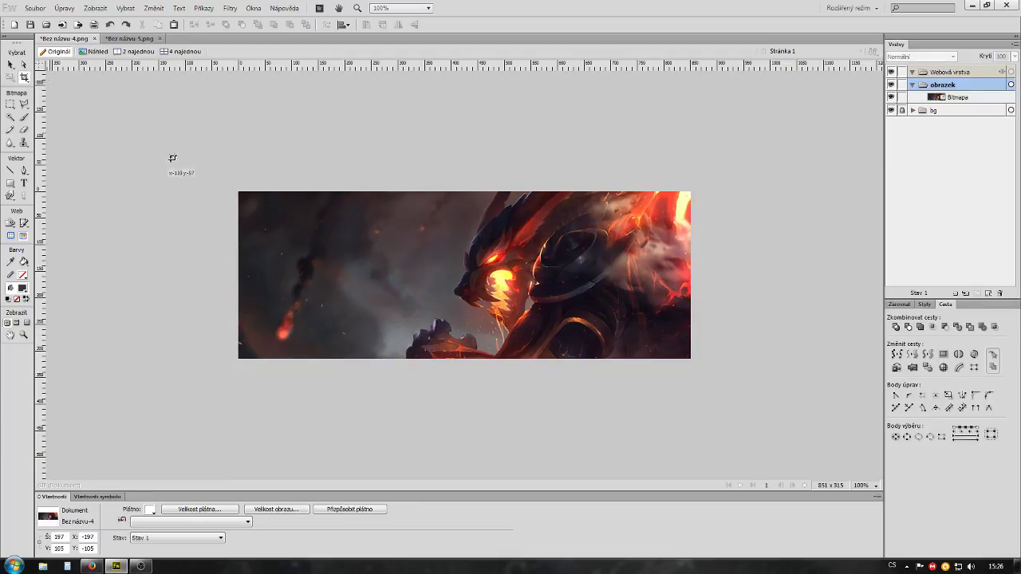
key("v")
left_click(410, 266)
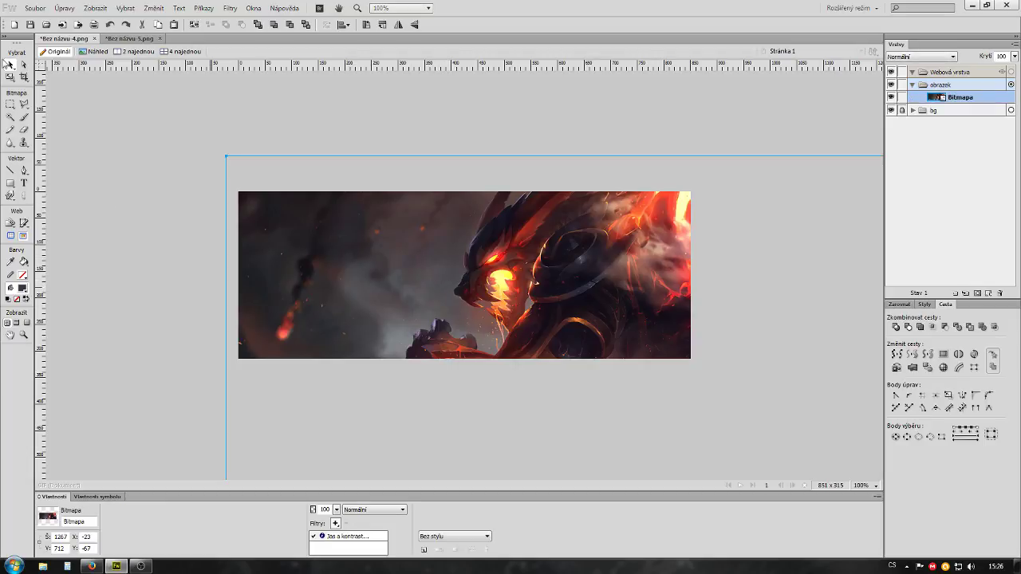
left_click(24, 77)
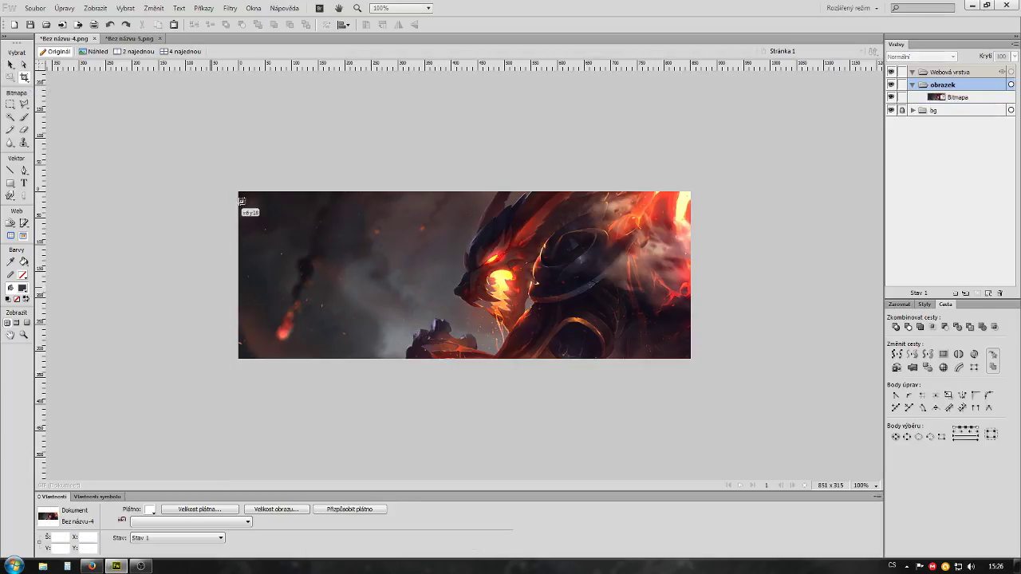
left_click(10, 65)
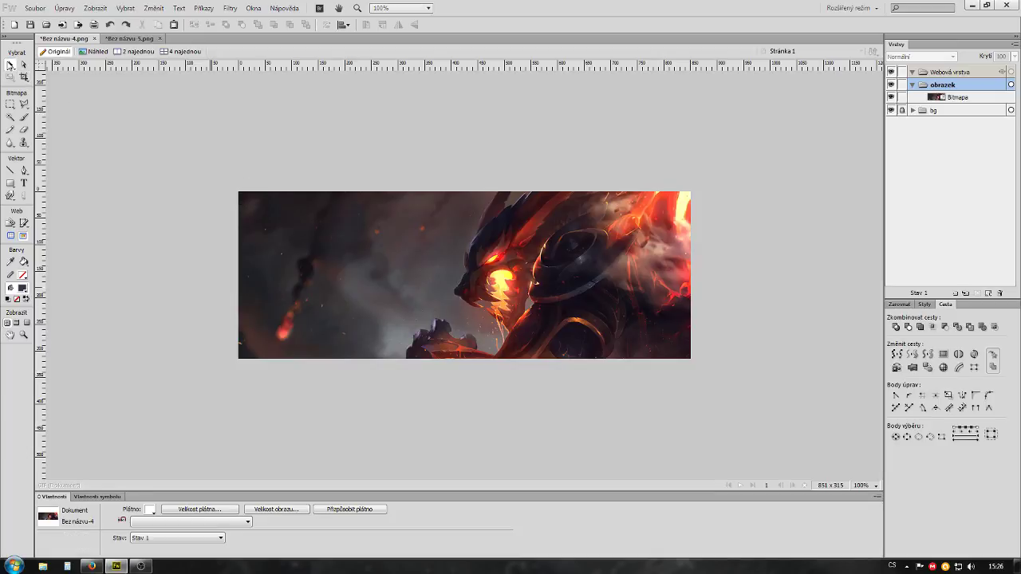
key("c")
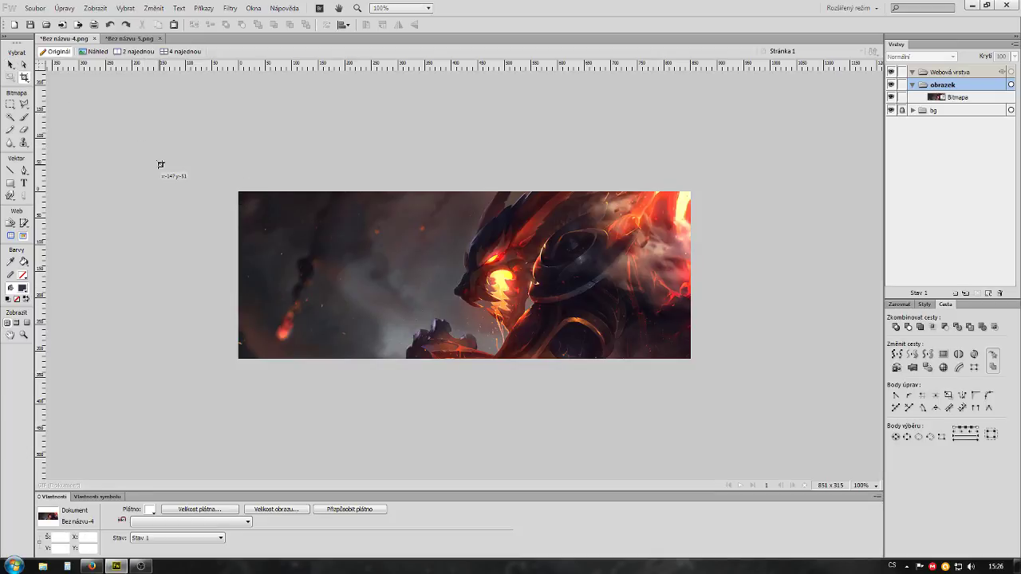
mouse_move(238, 190)
left_mouse_down()
mouse_move(260, 233)
mouse_move(706, 384)
left_mouse_up()
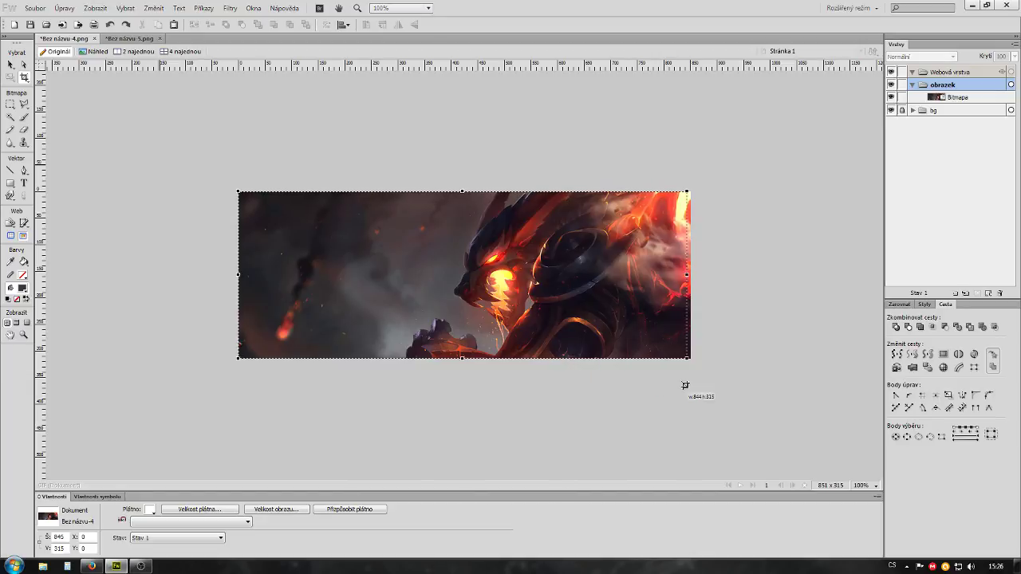
key("Return")
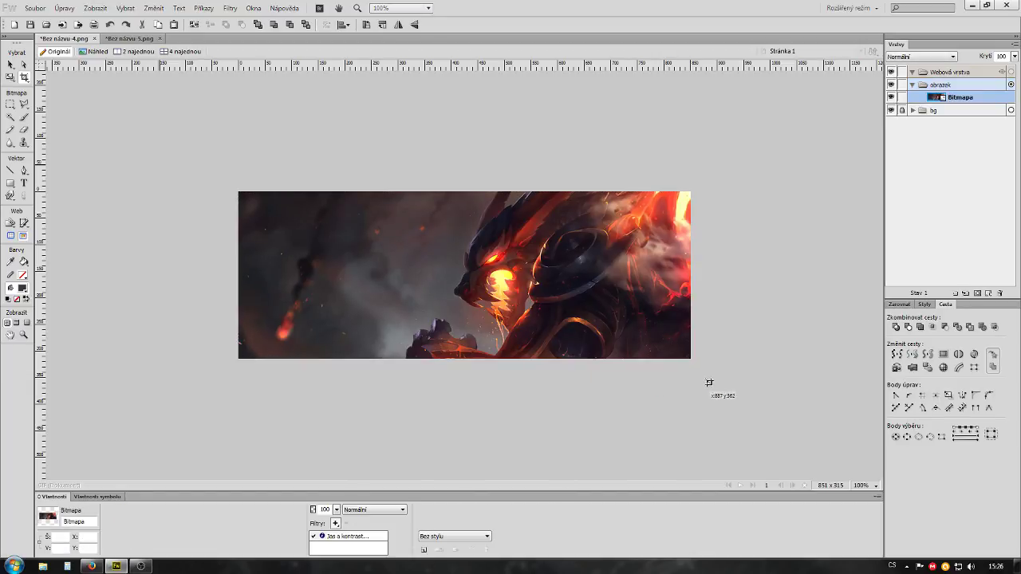
left_click(10, 66)
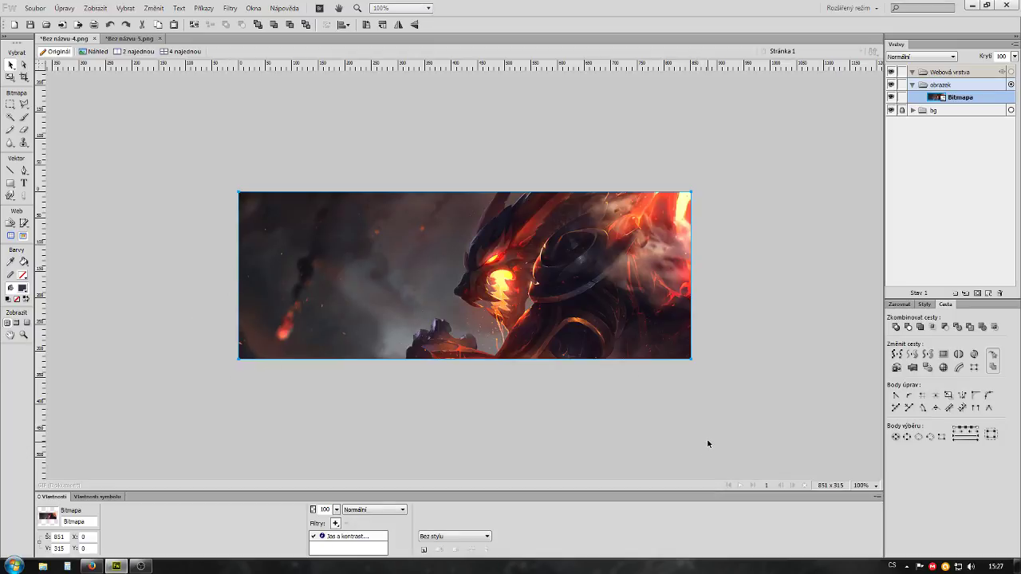
left_click(190, 262)
left_click_drag(312, 266, 449, 294)
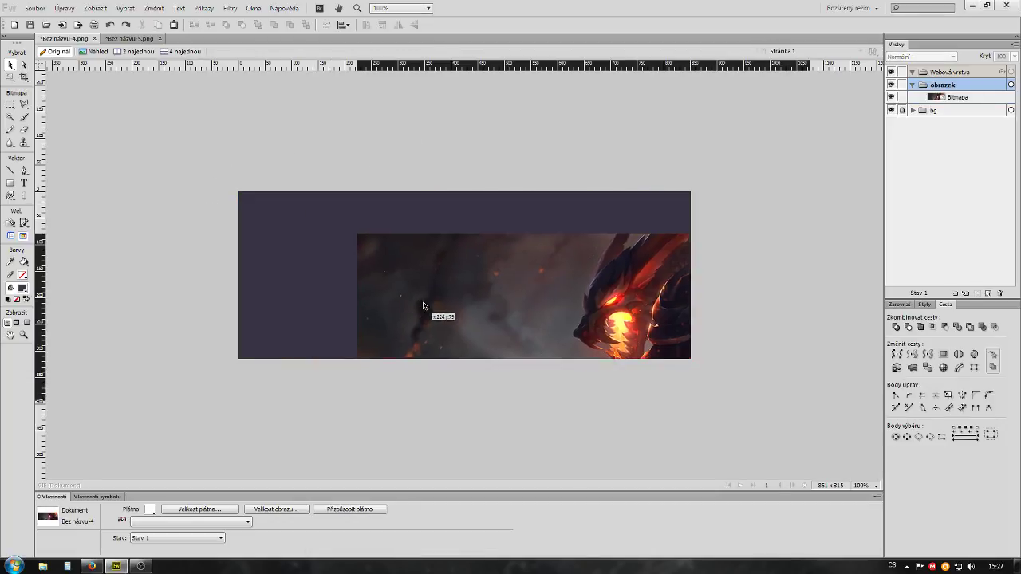
left_click(222, 256)
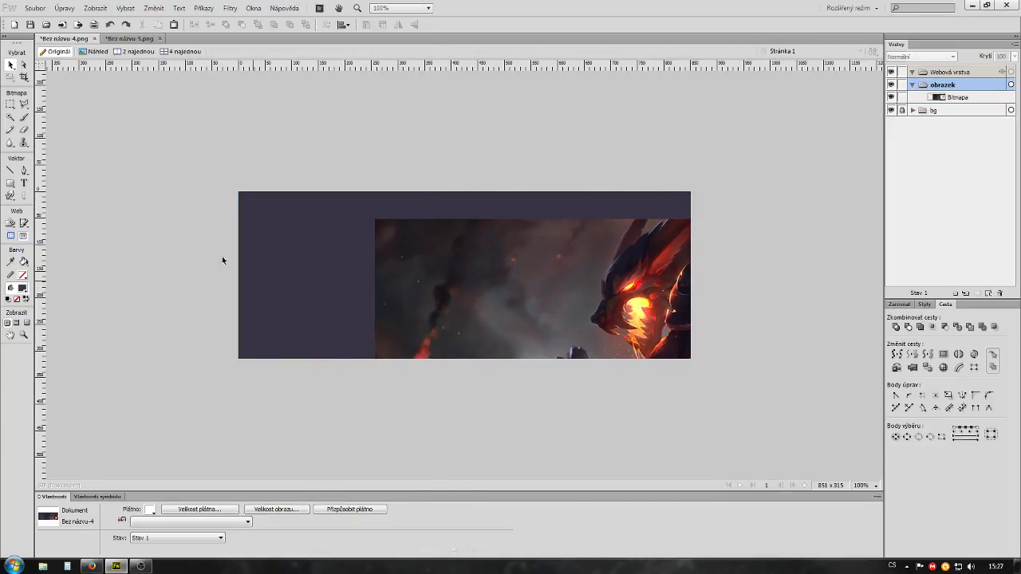
left_click_drag(360, 237, 292, 247)
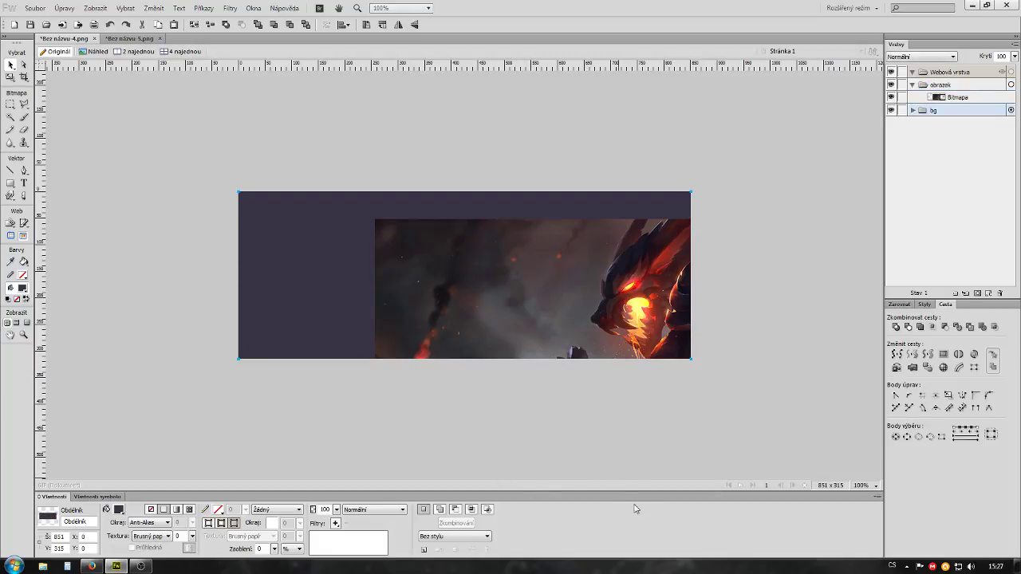
left_click_drag(569, 309, 569, 315)
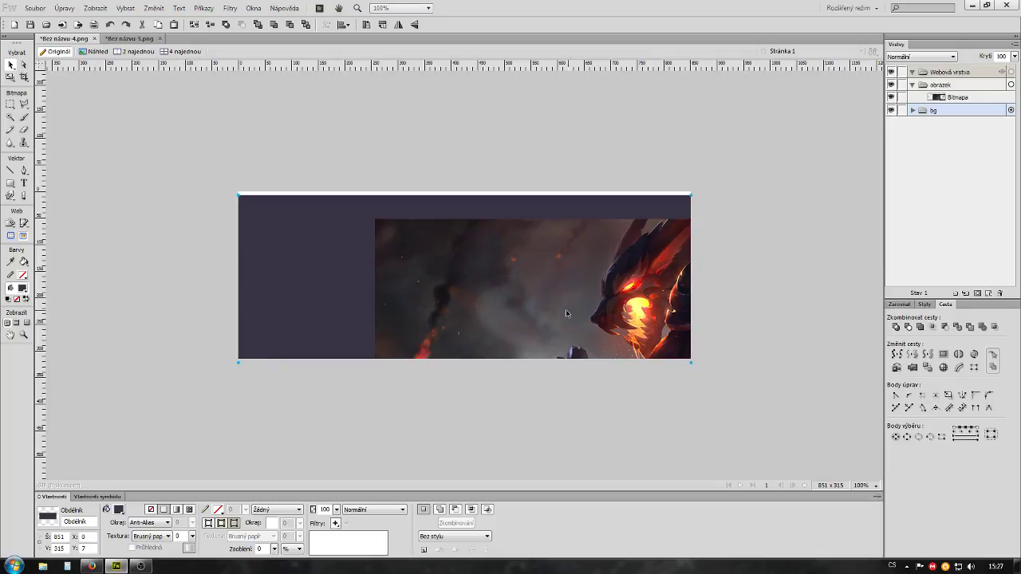
key("ctrl+z")
key("ctrl+z")
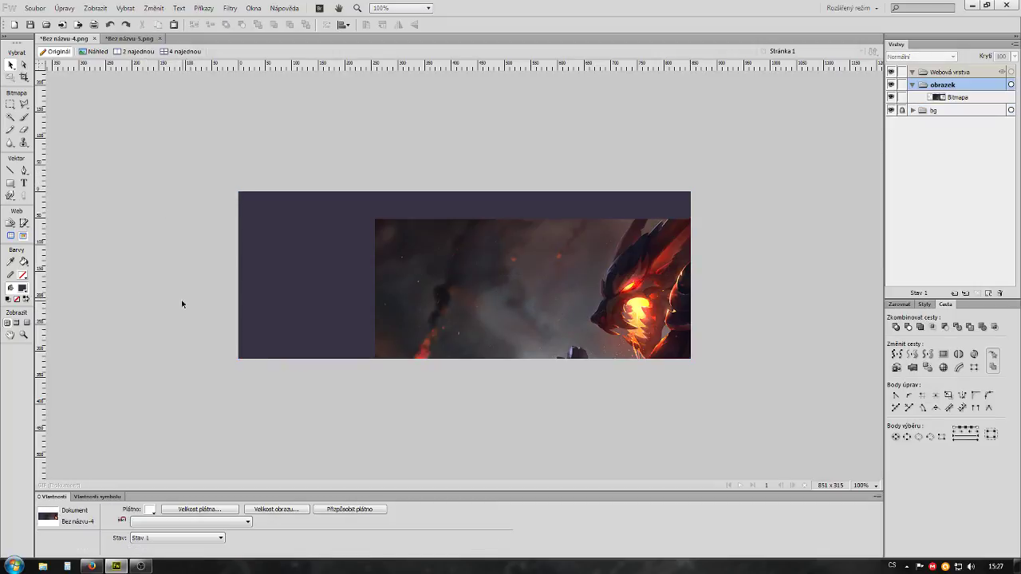
key("ctrl+z")
key("ctrl+z")
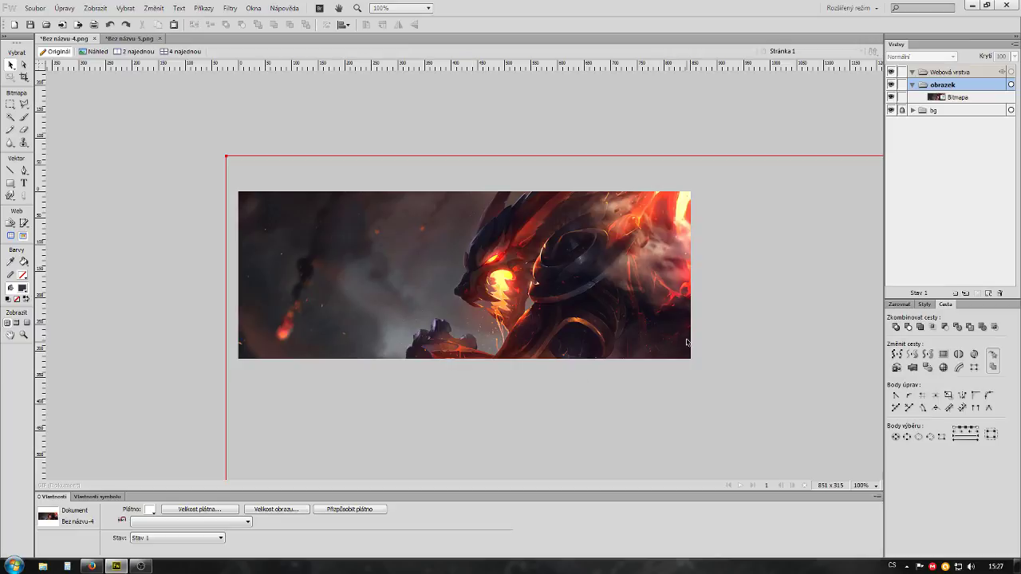
left_click(24, 77)
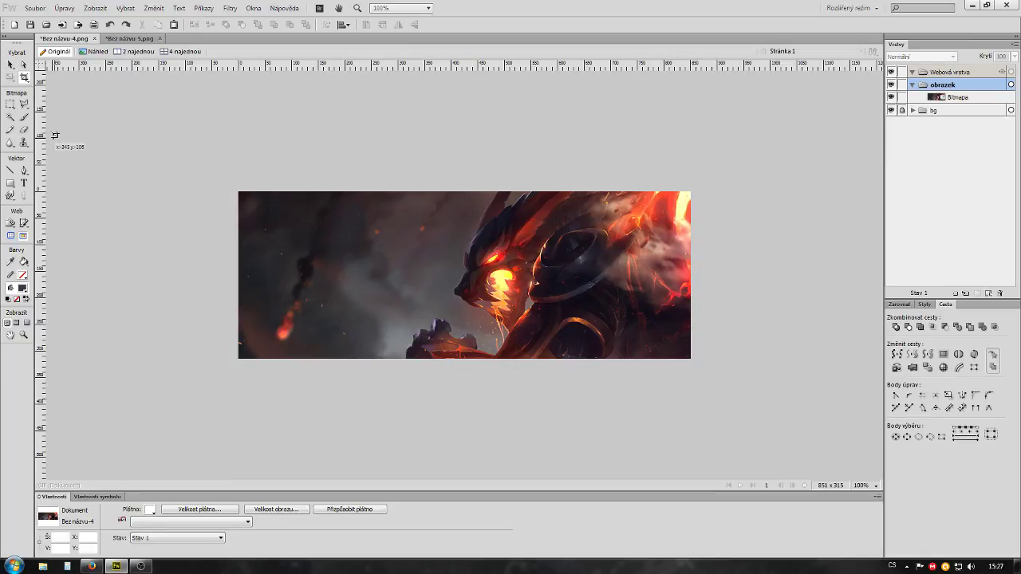
left_click_drag(11, 64, 31, 81)
left_click(26, 79)
left_click_drag(182, 193, 615, 423)
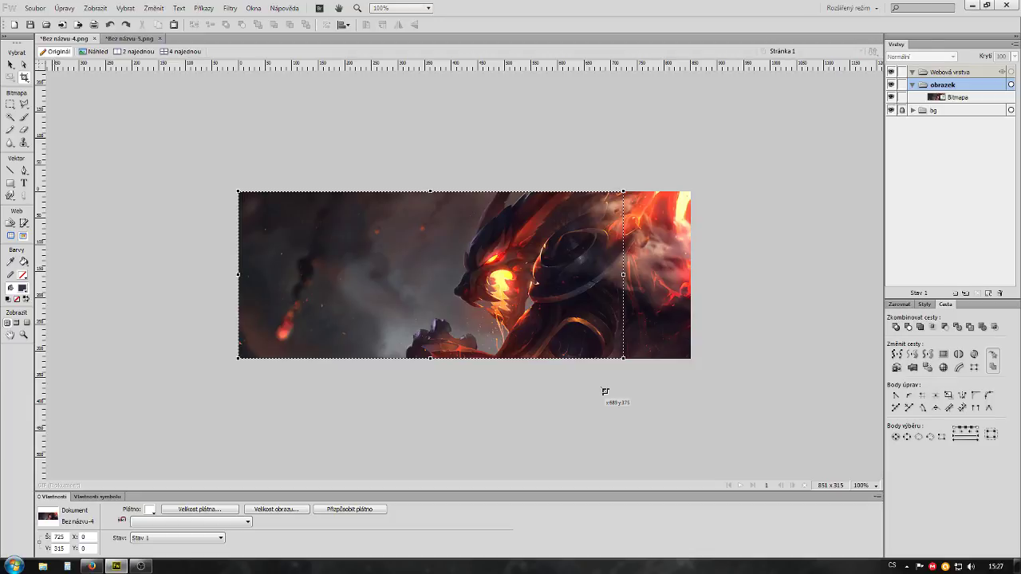
key("Return")
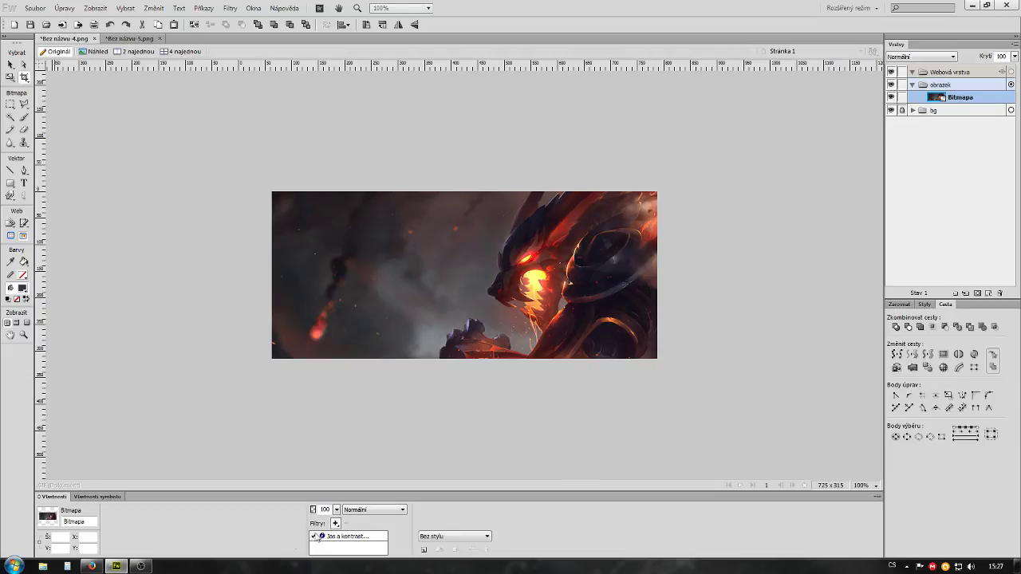
left_click(10, 65)
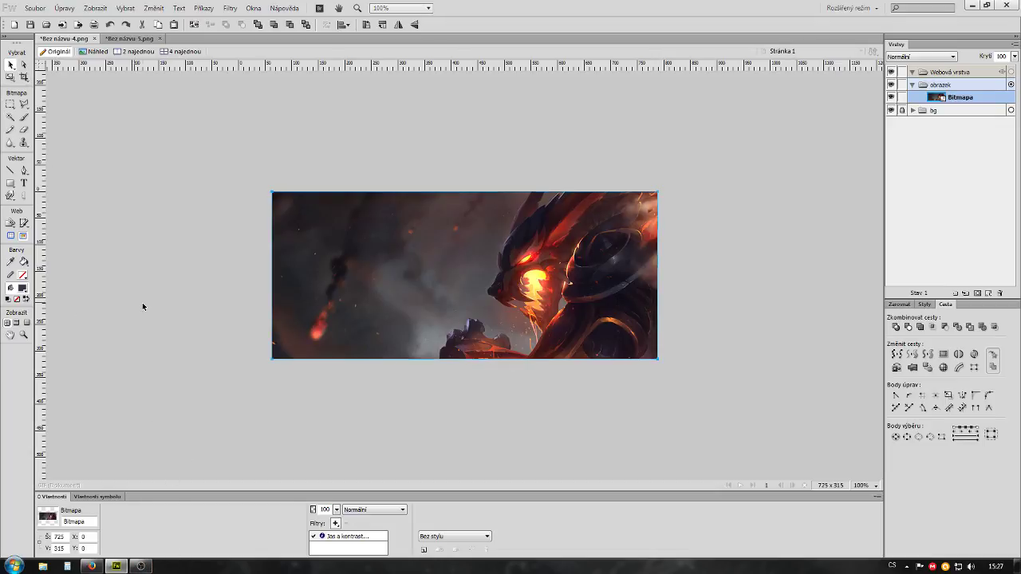
left_click(142, 302)
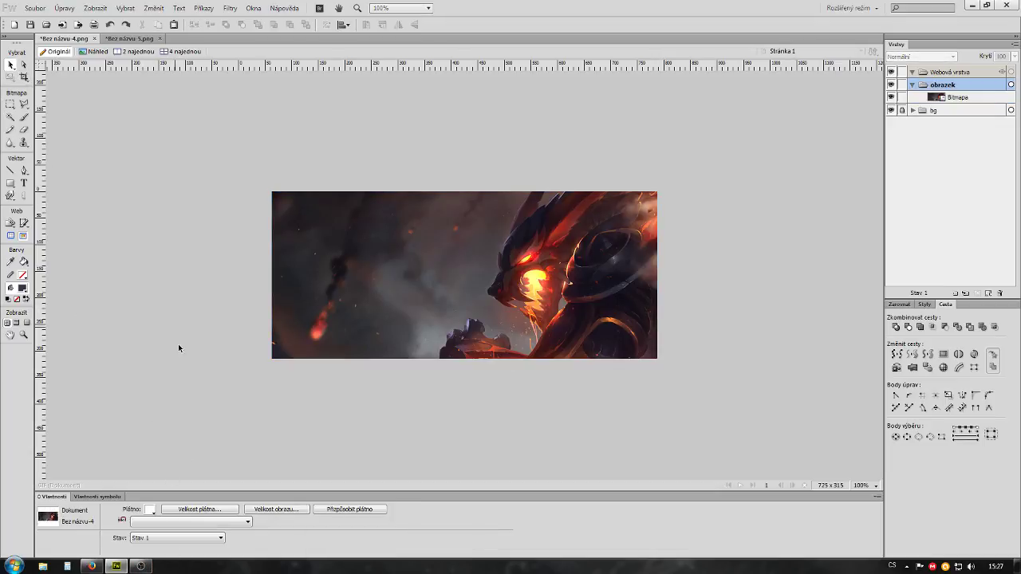
left_click(201, 511)
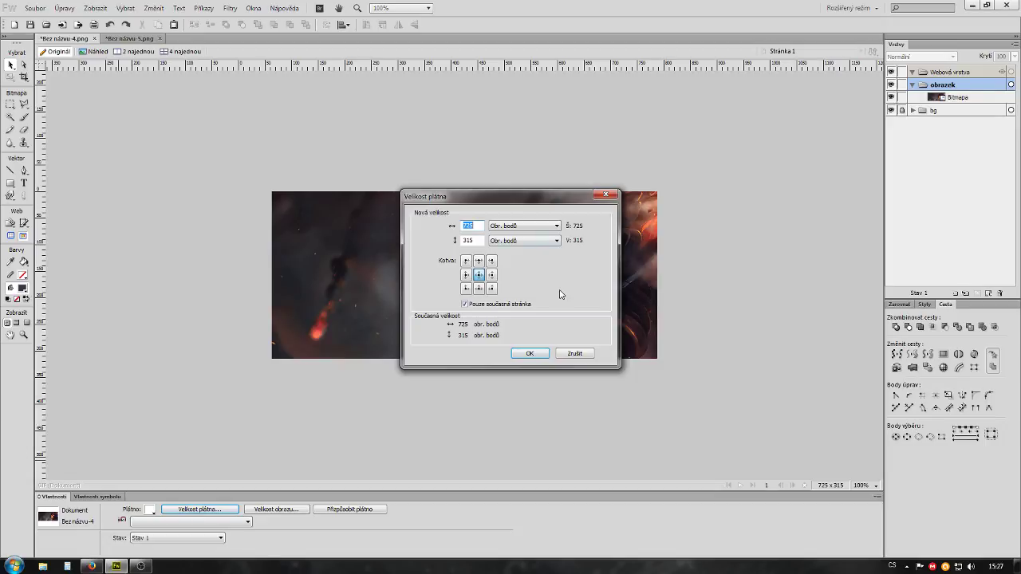
left_click(606, 195)
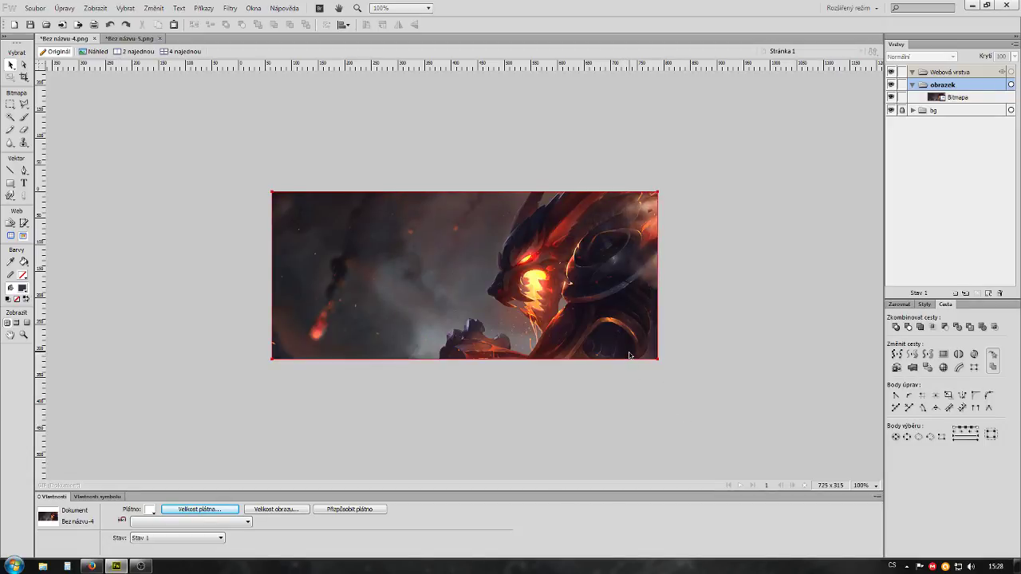
key("ctrl+z")
Set the dragon bitmap's blend mode to Zesvětlit
left_click(24, 77)
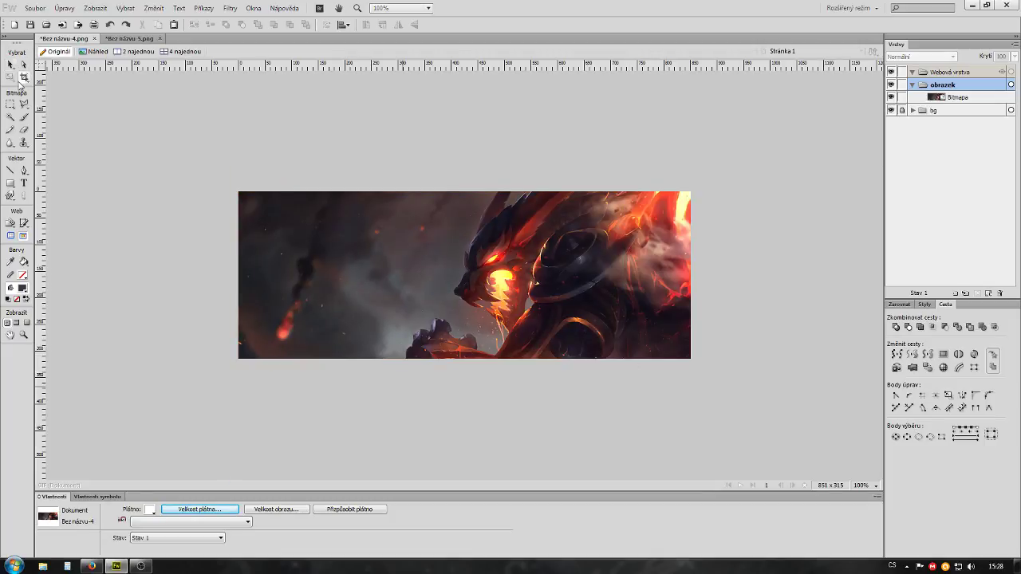
left_click_drag(209, 140, 685, 389)
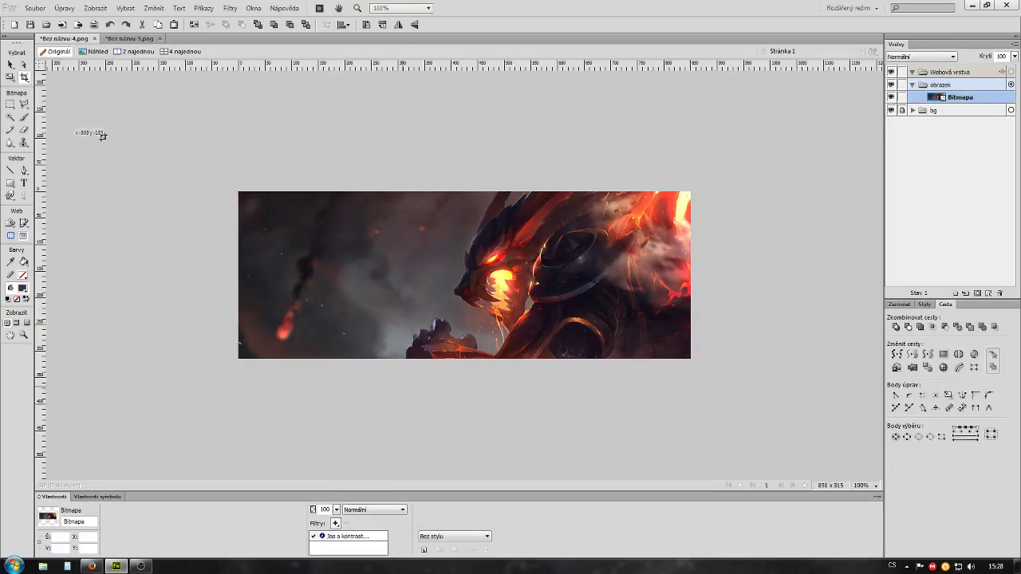
key("v")
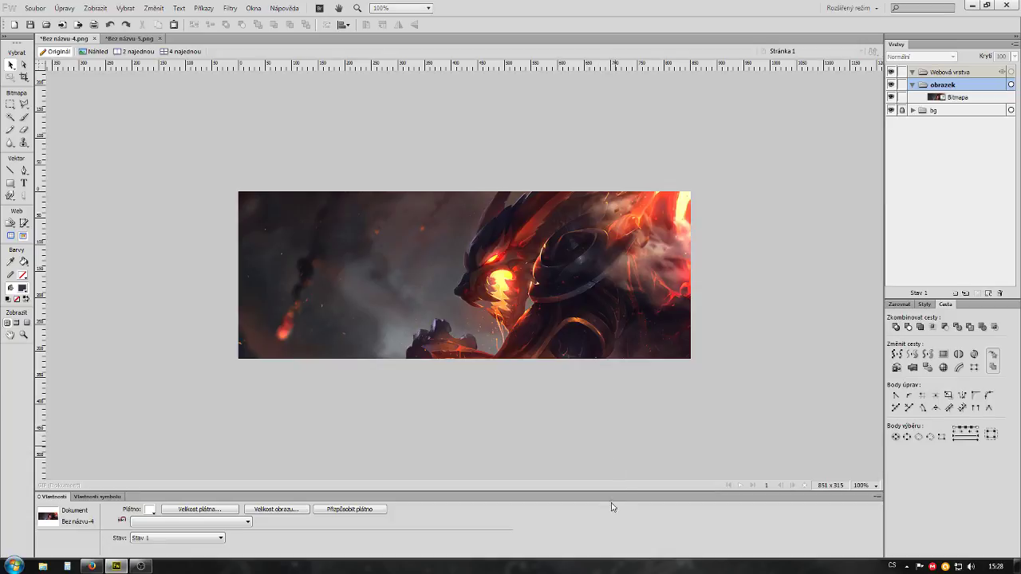
left_click(559, 351)
left_click(375, 509)
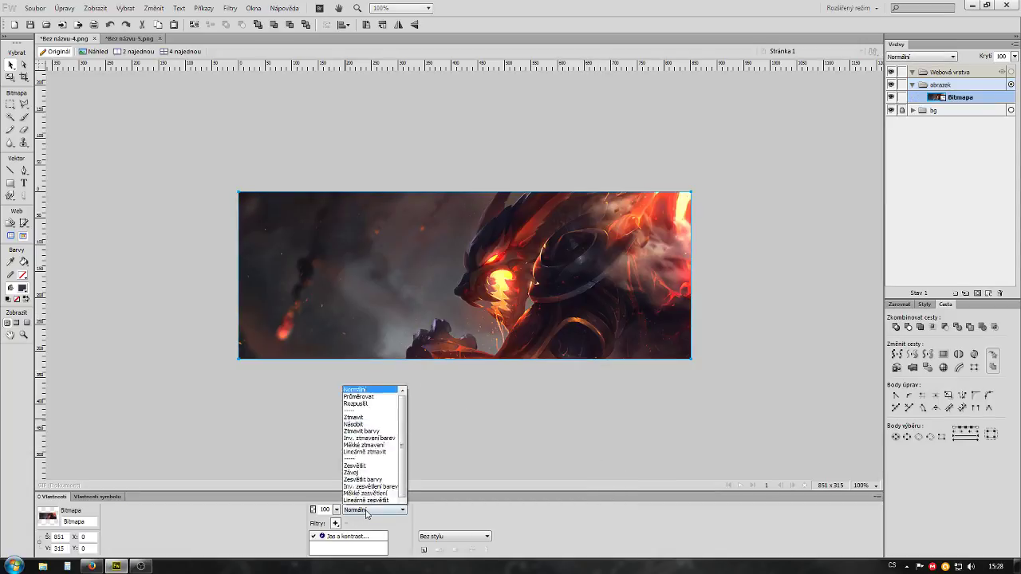
left_click(391, 375)
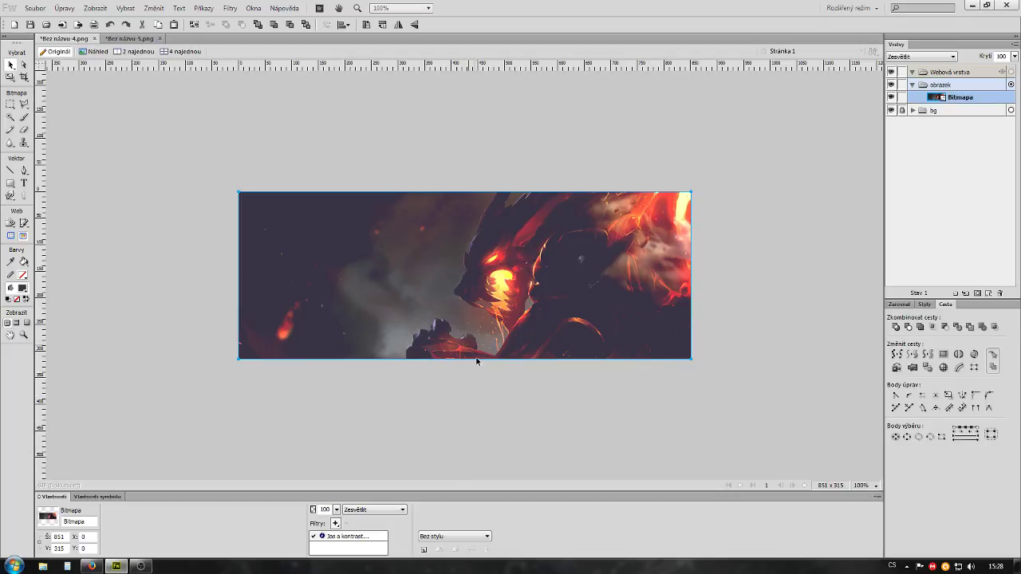
Shift the bitmap slightly down and right, exposing a dark strip along the top
key("c")
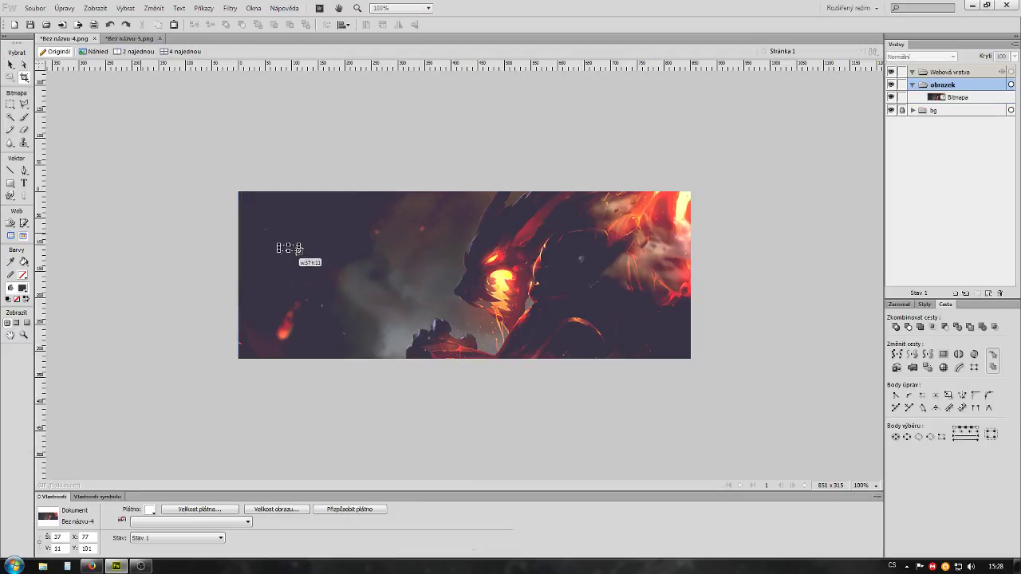
left_click(11, 66)
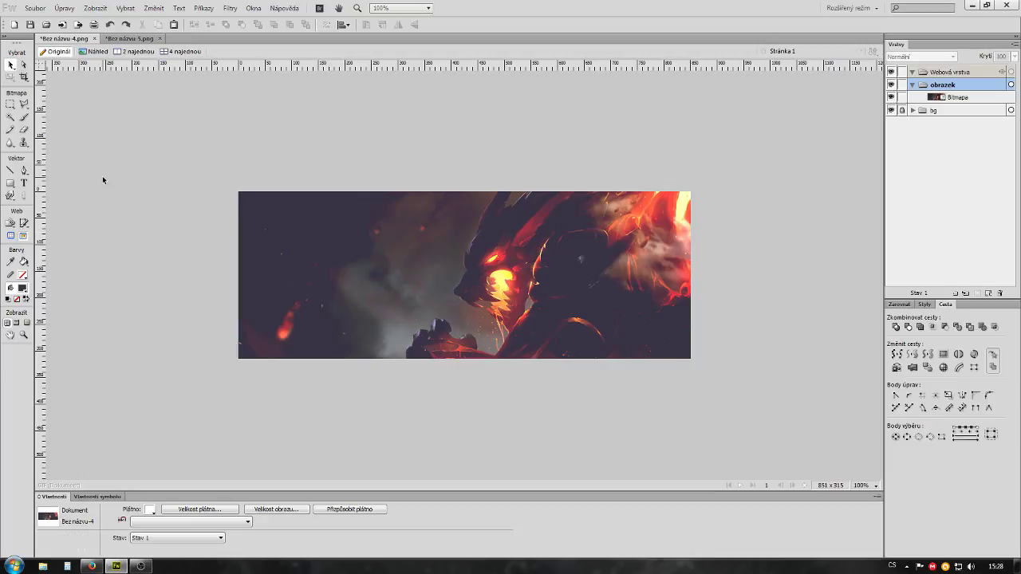
left_click_drag(299, 250, 314, 263)
left_click(146, 246)
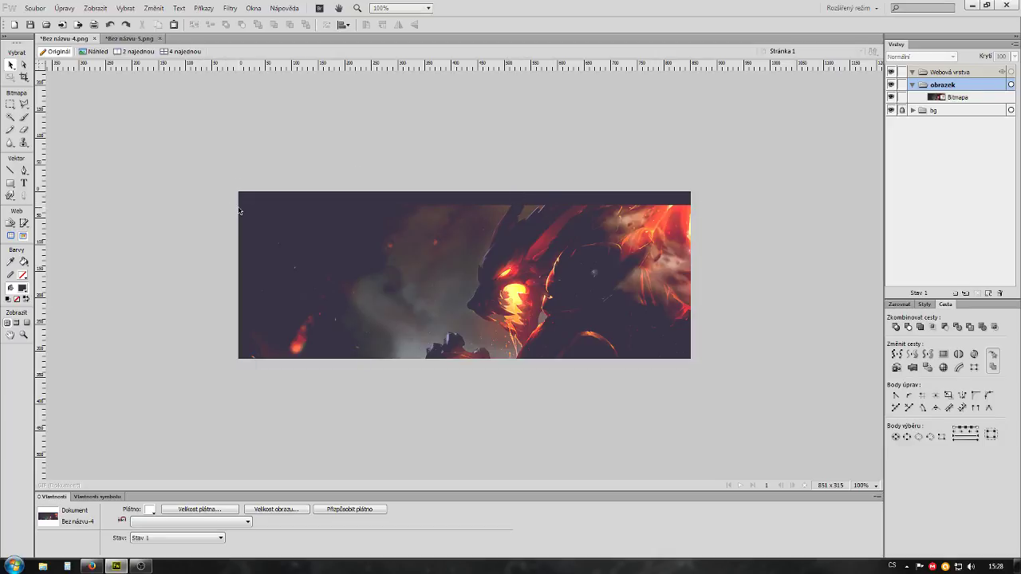
Change the bg layer's Obdélník rectangle fill from purple-blue to dark grey
left_click(903, 96)
left_click(914, 110)
left_click(938, 125)
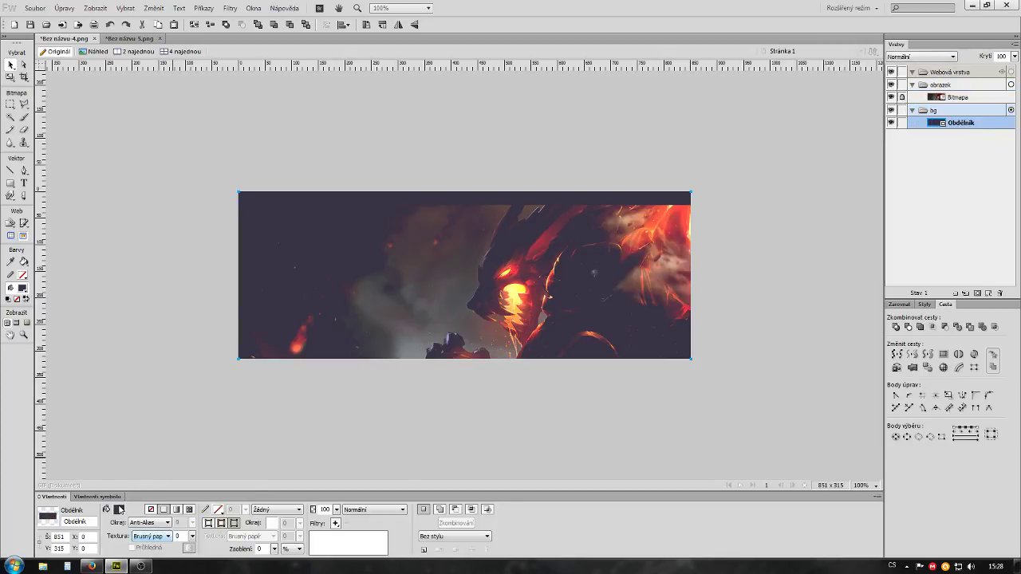
left_click(119, 509)
left_click(193, 437)
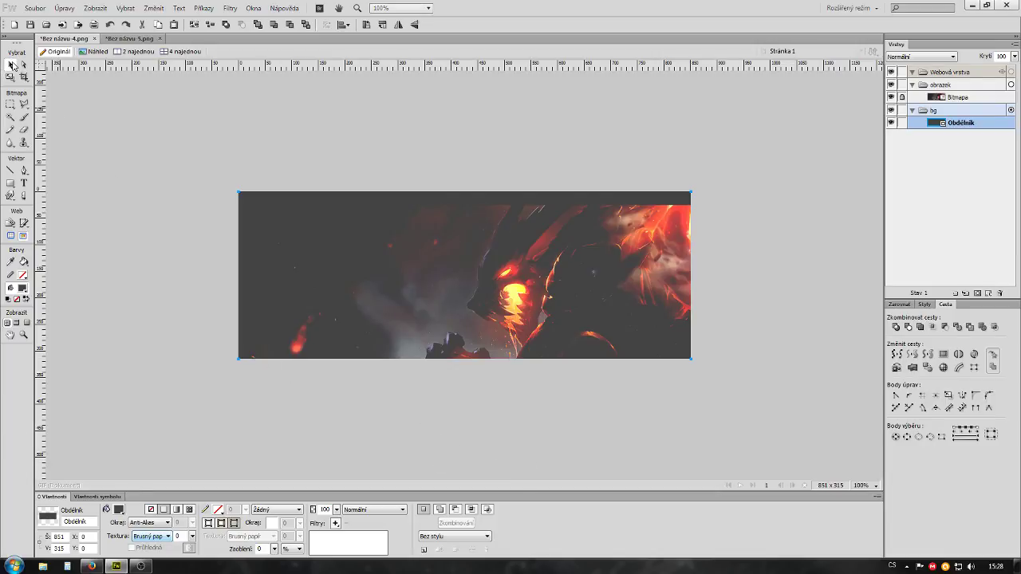
left_click(160, 223)
left_click_drag(657, 287, 658, 276)
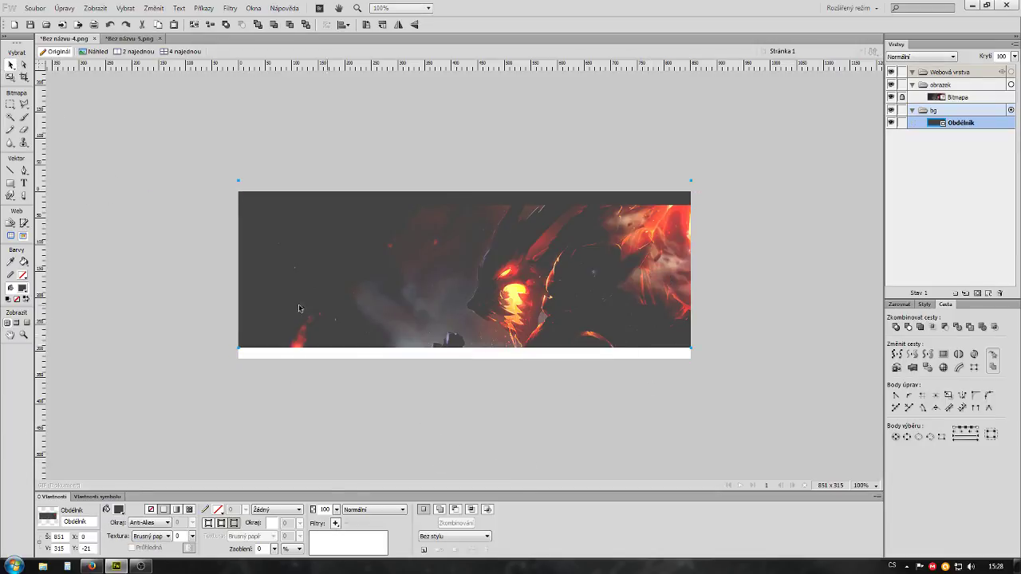
left_click(64, 8)
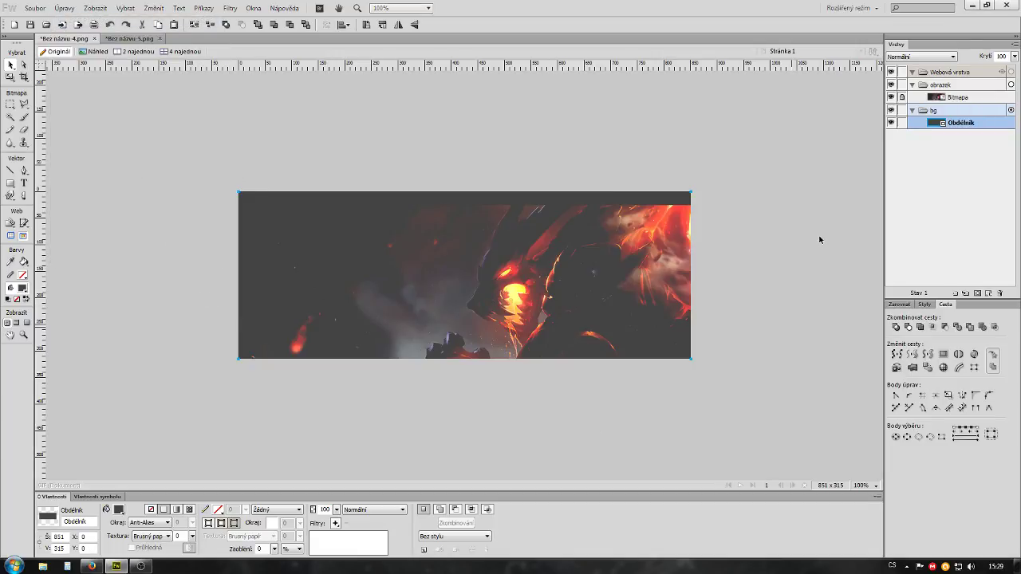
Lock bg and move the dragon bitmap back to 0,0 to fill the banner
left_click(901, 110)
left_click(912, 110)
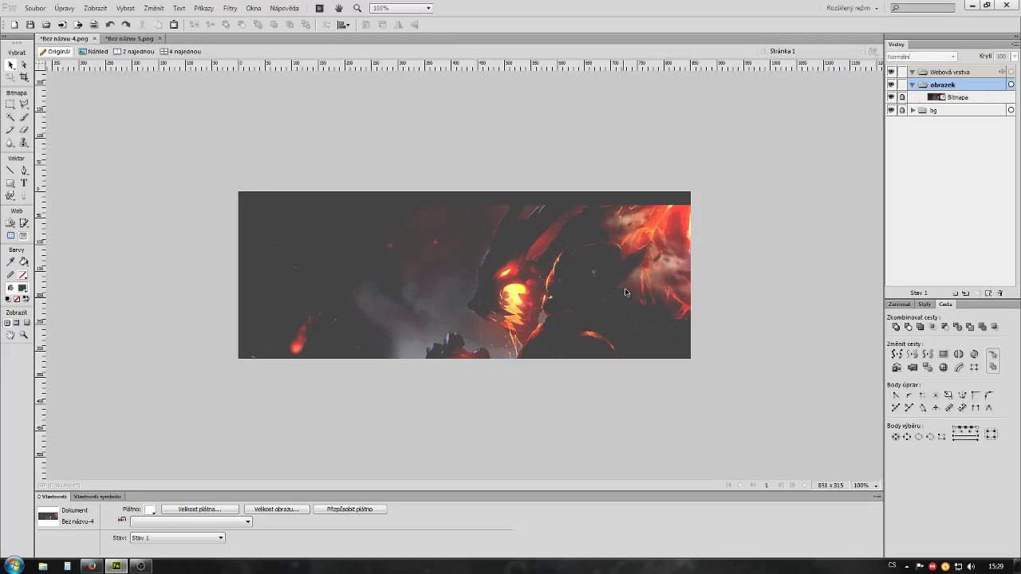
left_click(906, 99)
left_click_drag(596, 276, 582, 256)
left_click(641, 395)
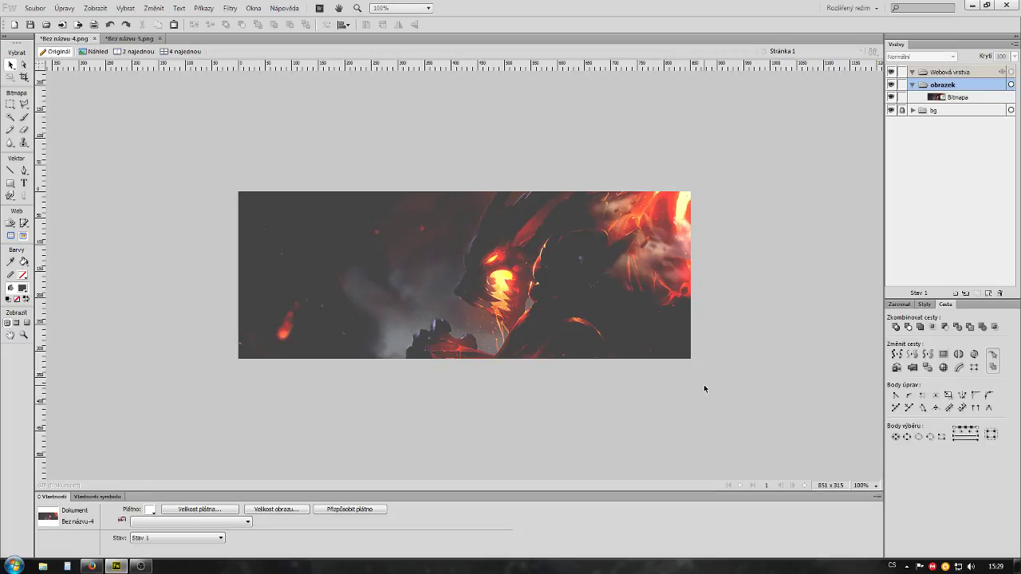
left_click(562, 356)
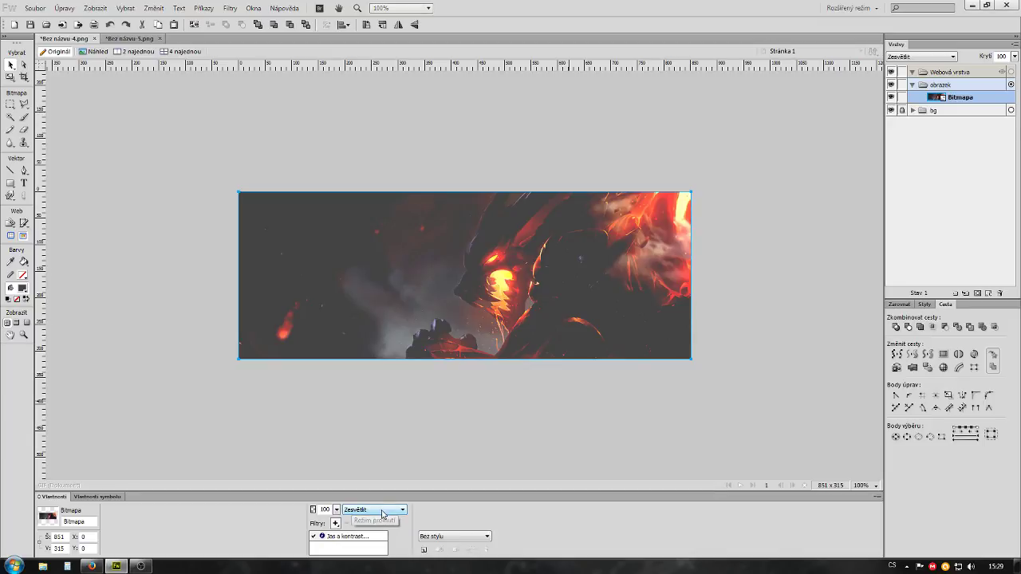
left_click(336, 524)
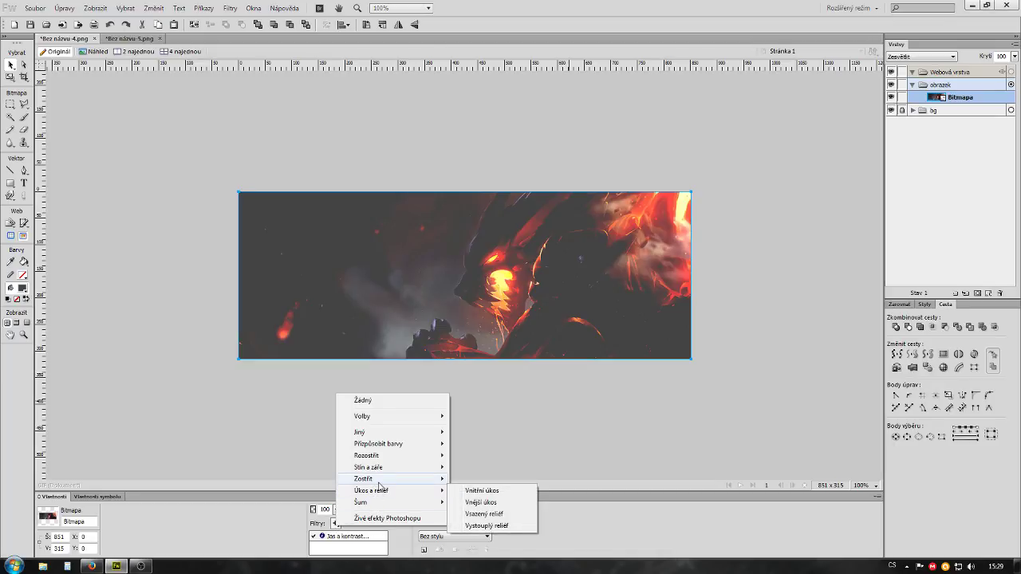
mouse_move(379, 444)
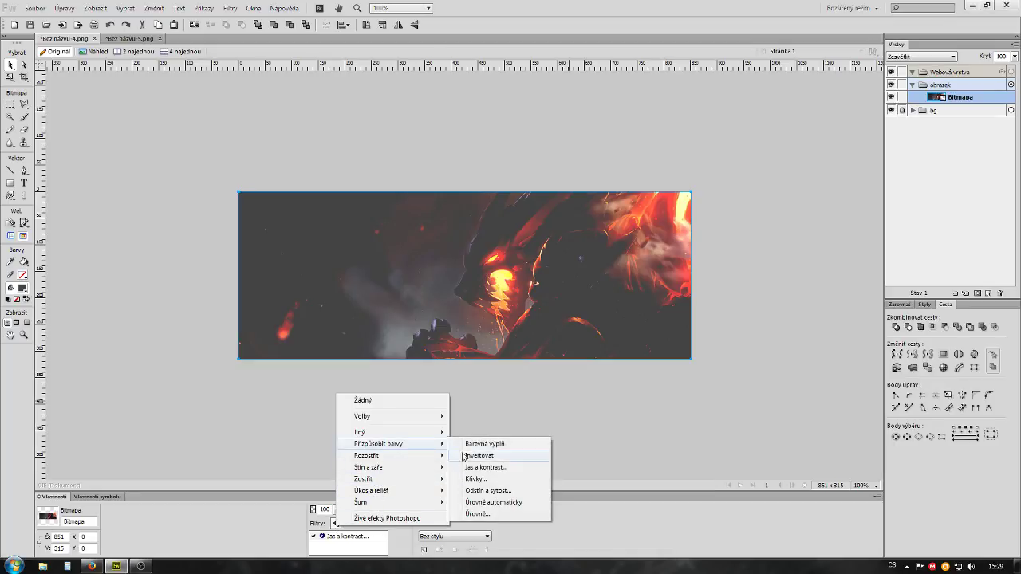
left_click(478, 479)
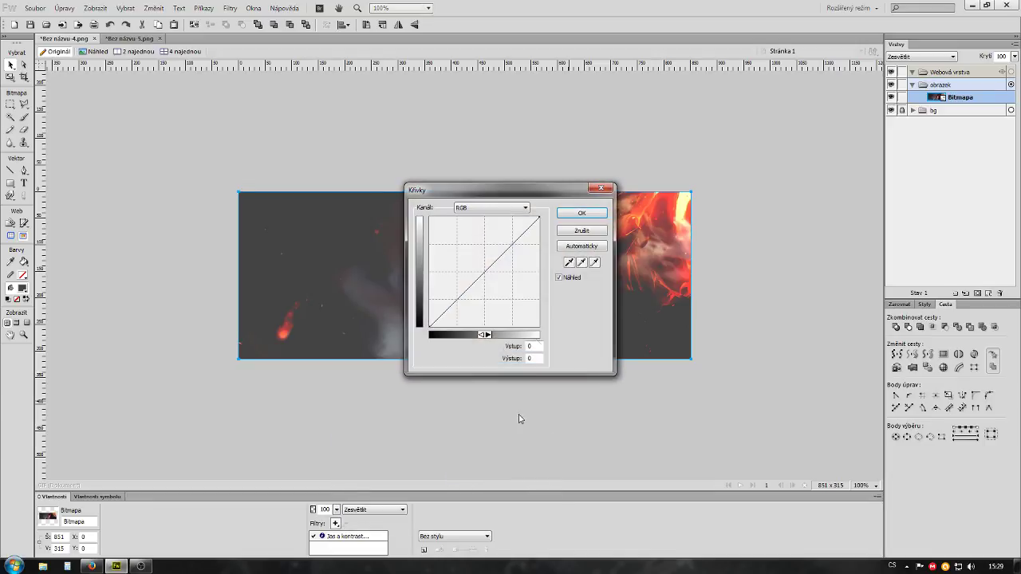
mouse_move(546, 184)
left_mouse_down()
mouse_move(623, 277)
mouse_move(802, 202)
left_mouse_up()
mouse_move(802, 260)
left_mouse_down()
mouse_move(801, 281)
mouse_move(781, 235)
left_mouse_up()
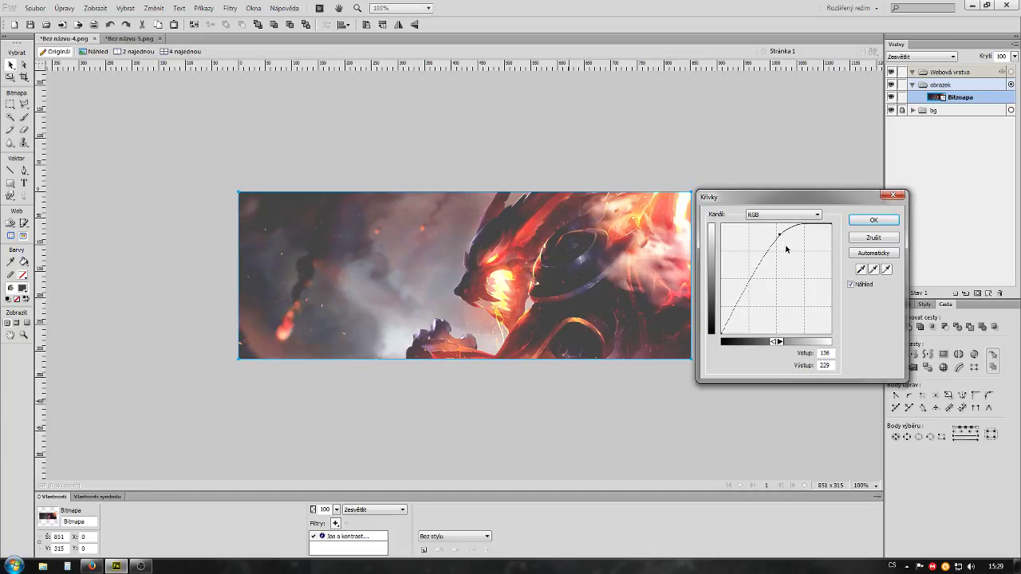
left_click_drag(779, 235, 784, 249)
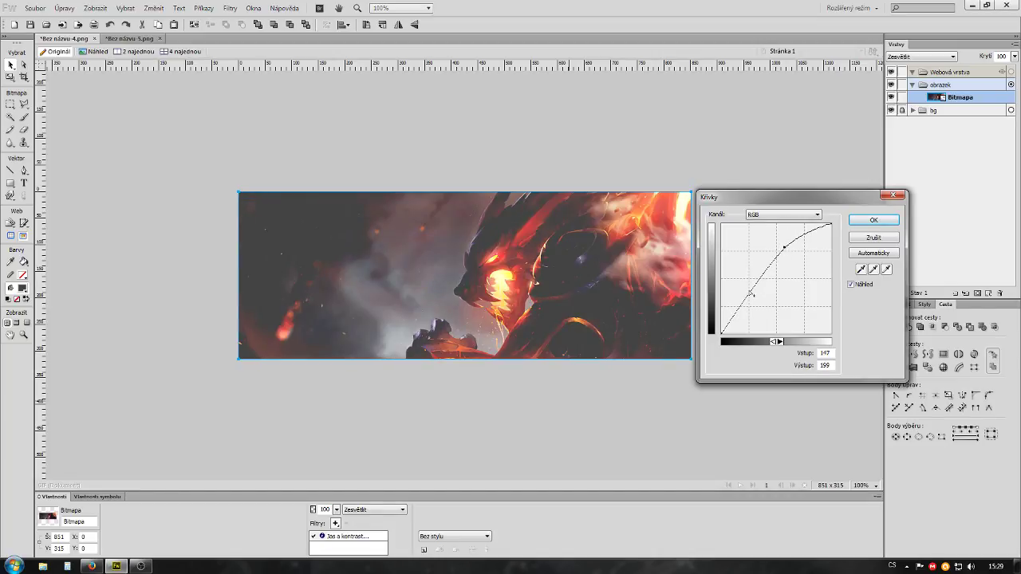
mouse_move(752, 296)
left_mouse_down()
mouse_move(770, 300)
mouse_move(730, 291)
left_mouse_up()
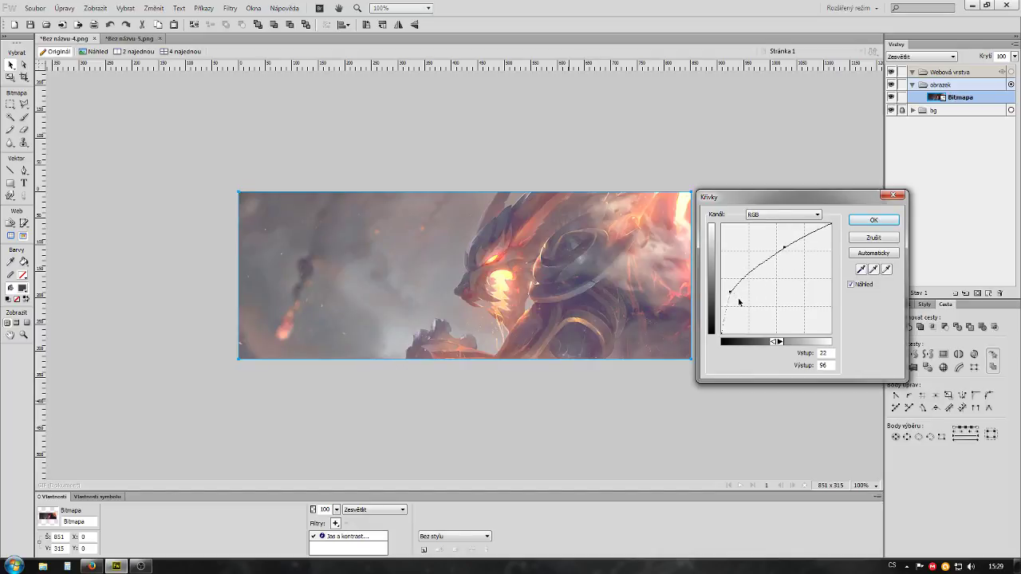
left_click(874, 238)
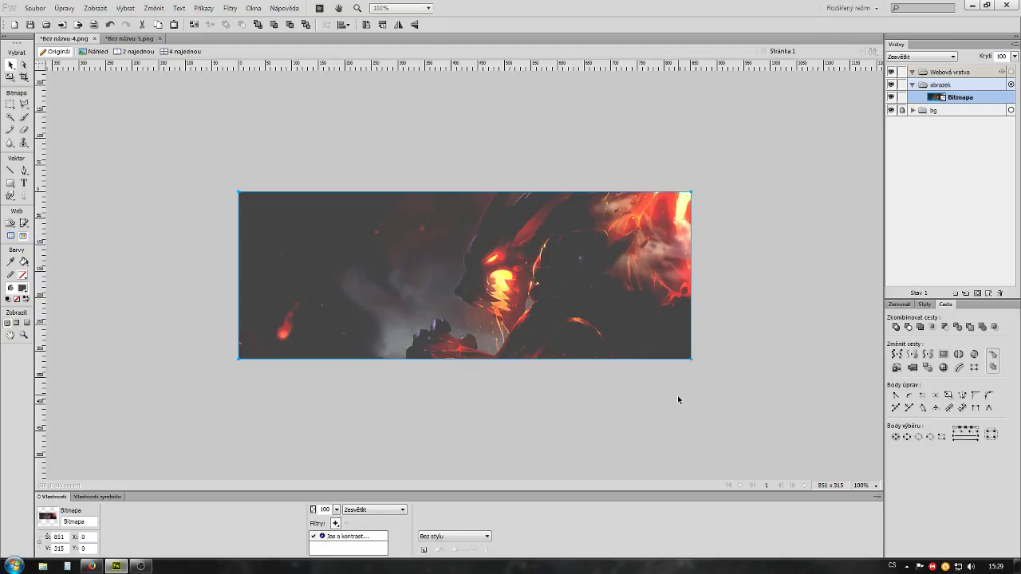
Add a new top layer above obrazek and bg, renaming Vrstva 1 to 'text'
left_click(531, 391)
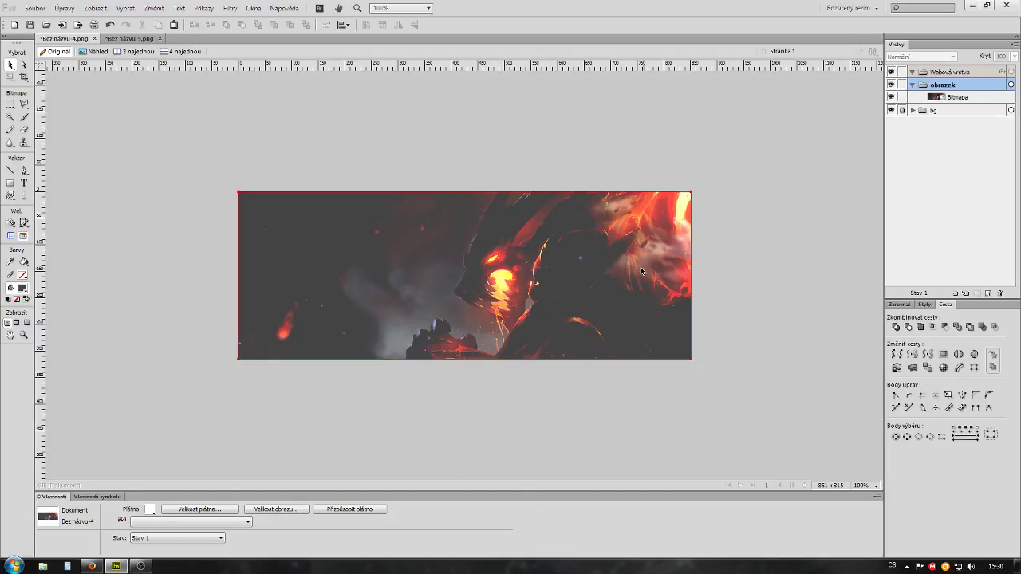
left_click(913, 84)
left_click(950, 71)
left_click(955, 293)
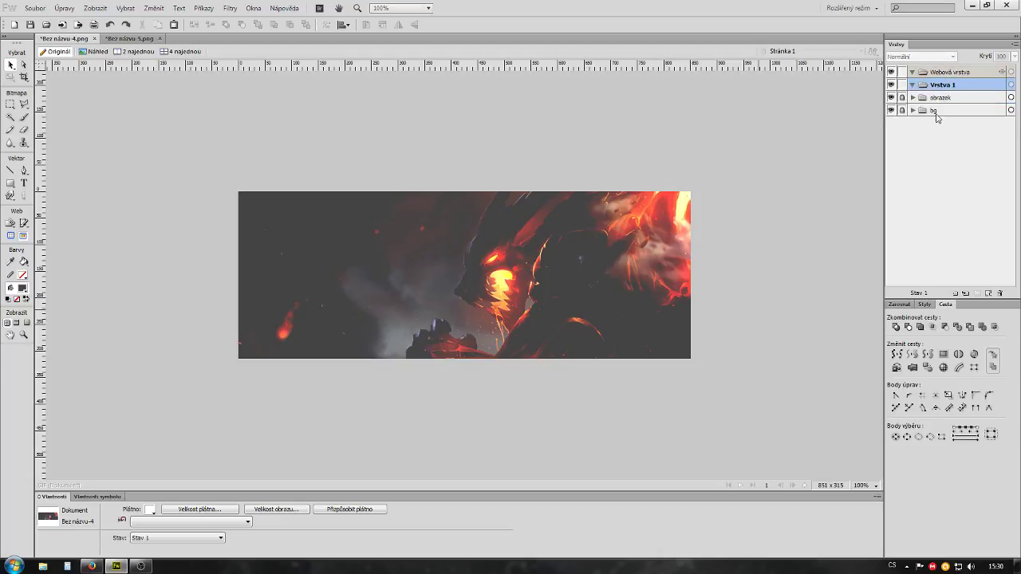
double_click(945, 72)
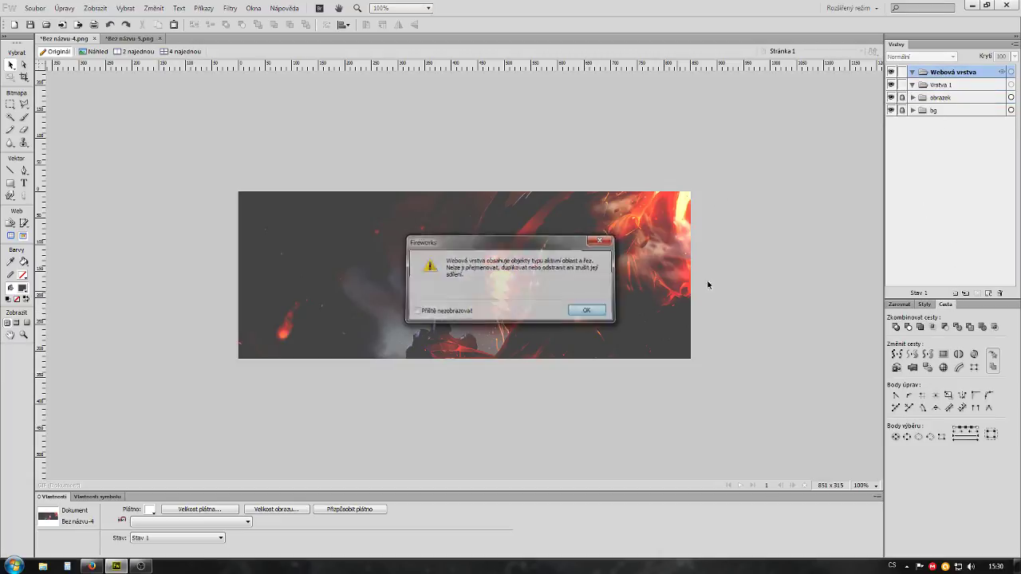
key("Return")
double_click(938, 84)
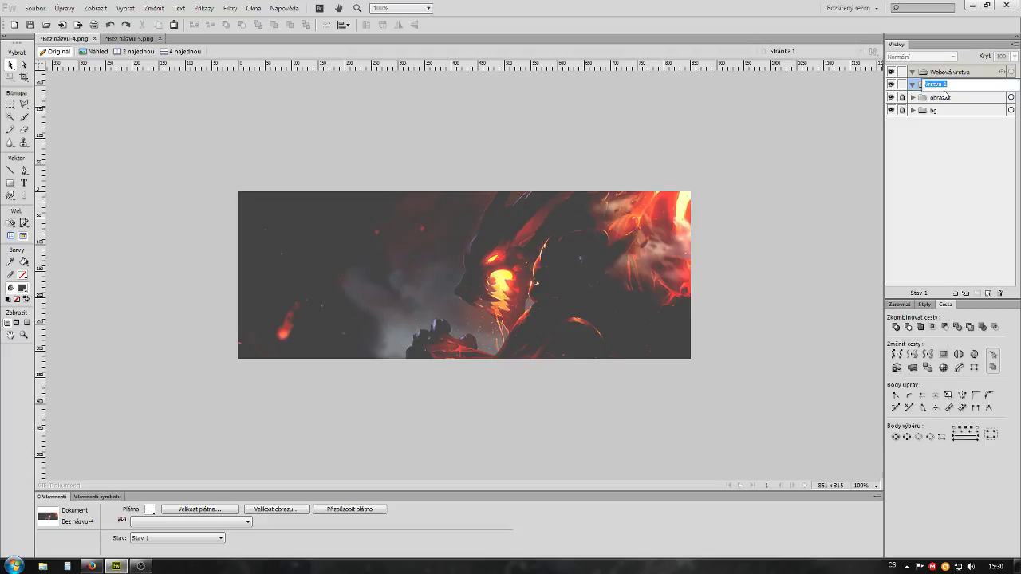
type("B")
key("Return")
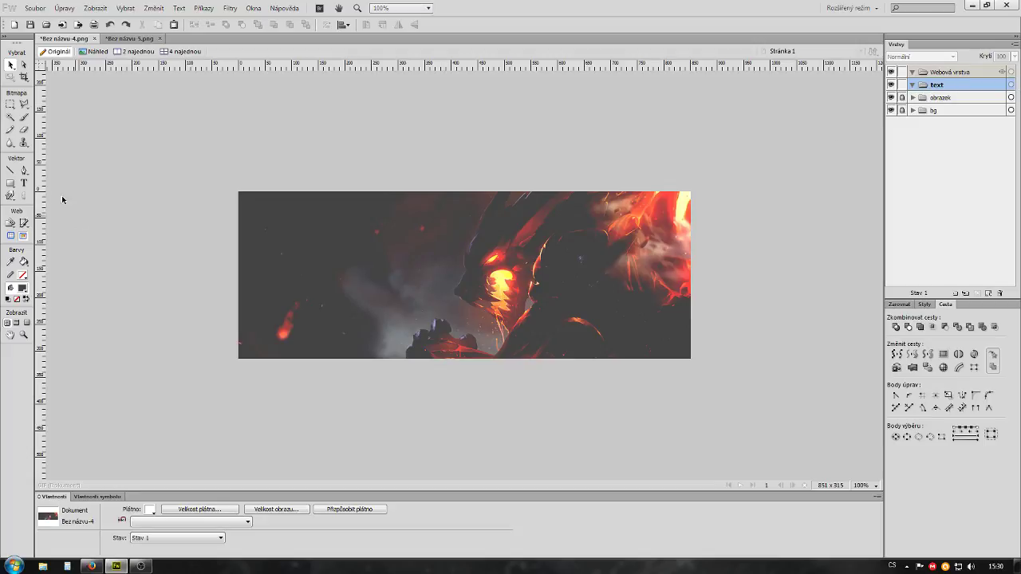
Draw a text box across the banner's middle with size 50 white text
key("t")
left_click_drag(358, 269, 595, 280)
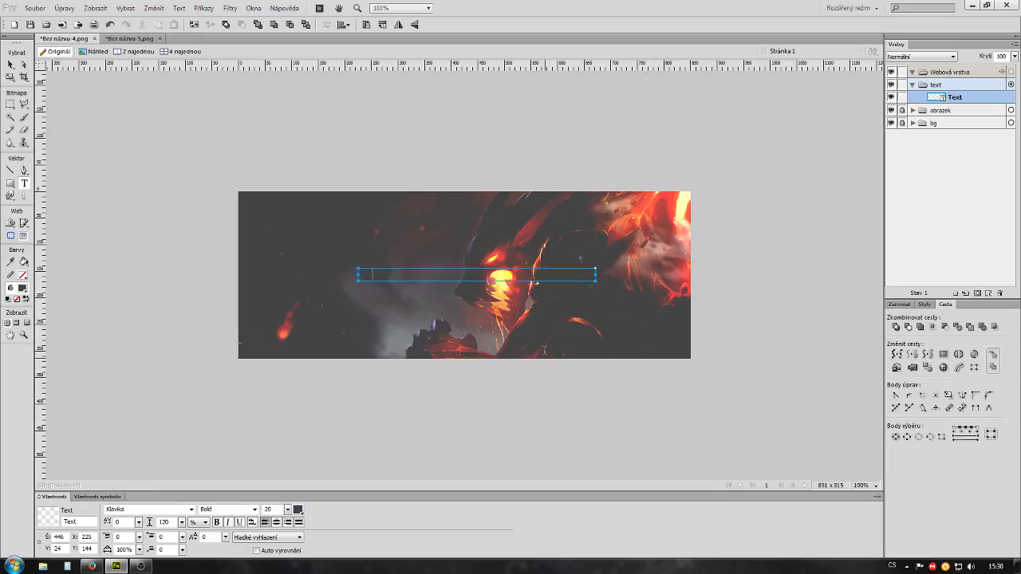
double_click(269, 509)
type("5")
key("Return")
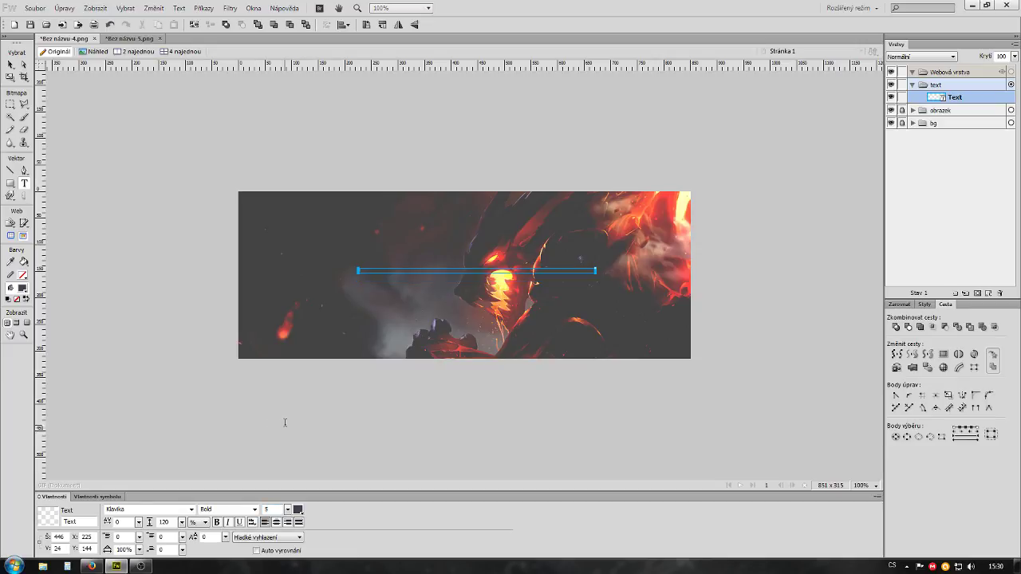
type("0")
key("Return")
left_click(298, 510)
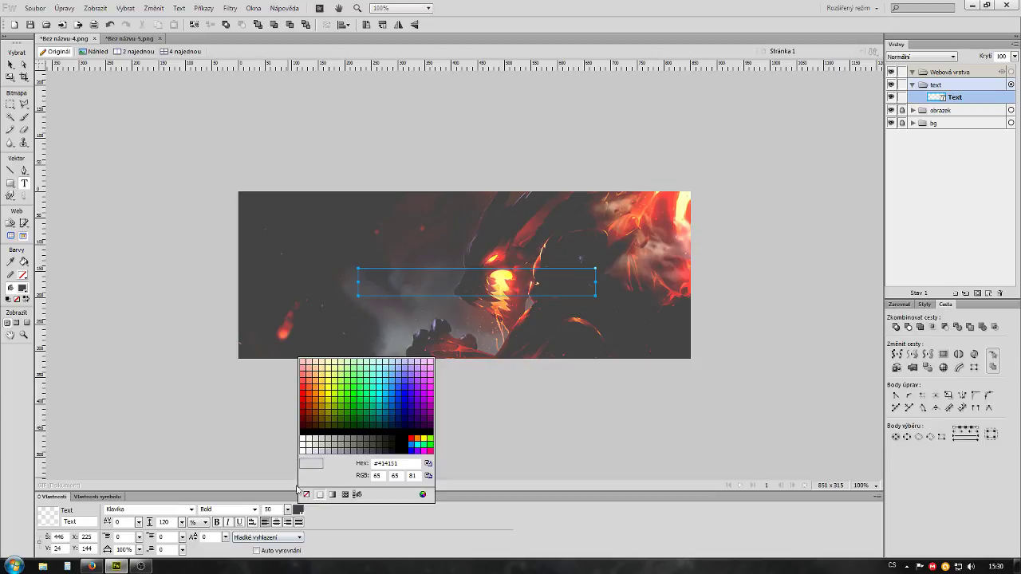
left_click(303, 438)
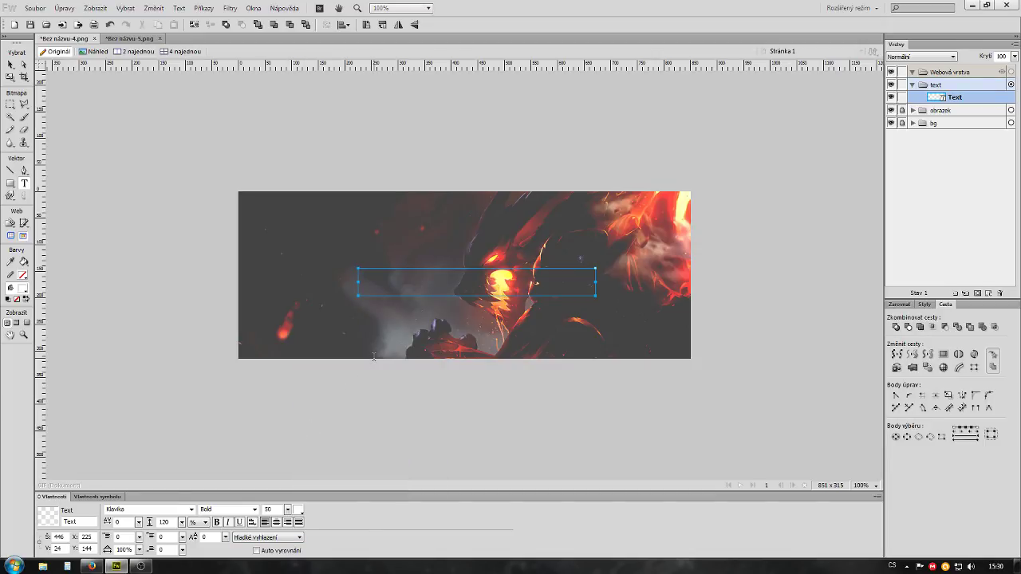
Type the banner text and correct the typos so it reads 'BRONZ IS OP'
type("BRZ")
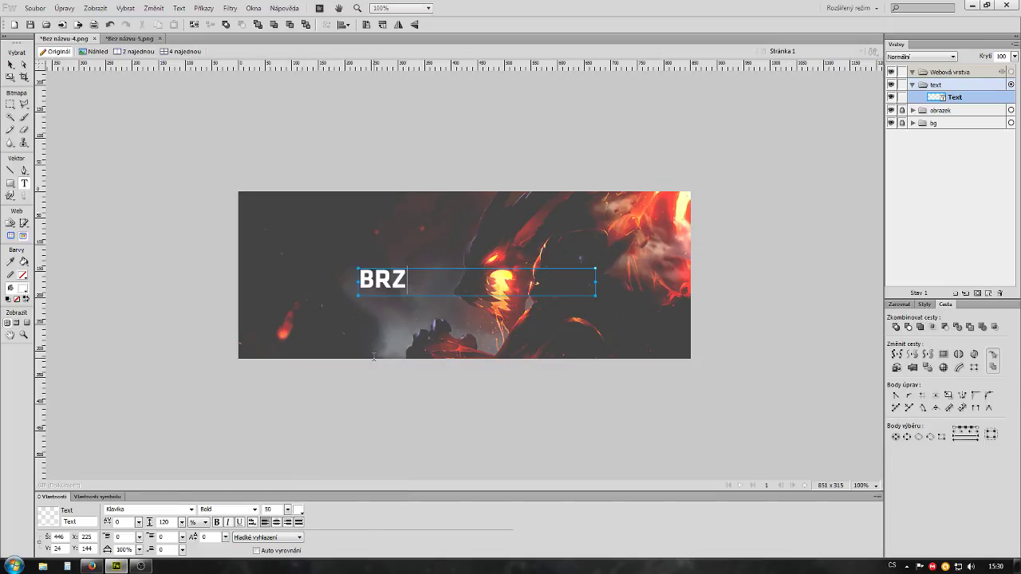
type("N is")
key("BackSpace")
key("BackSpace")
type("IS OP")
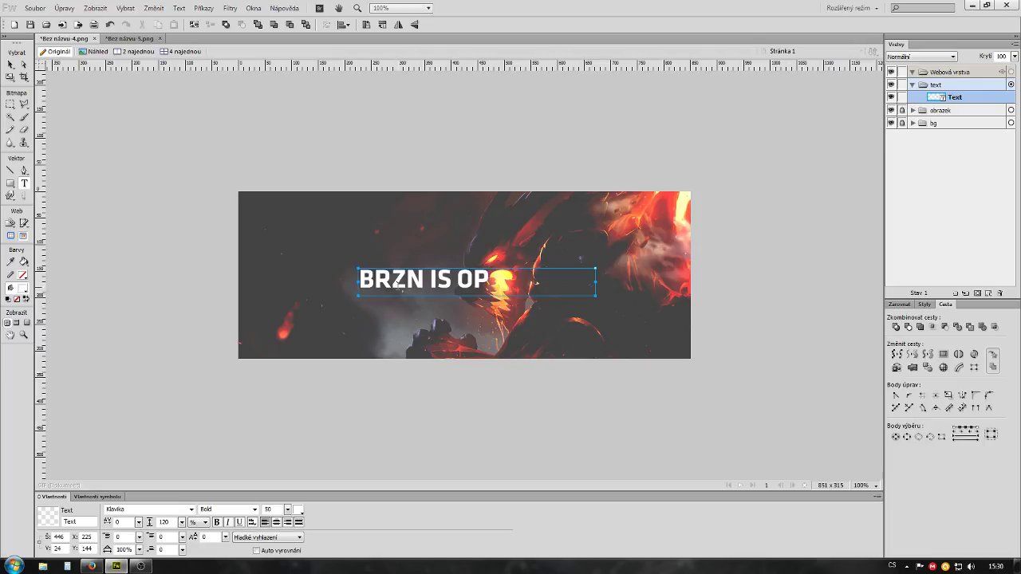
key("Left")
type("oo")
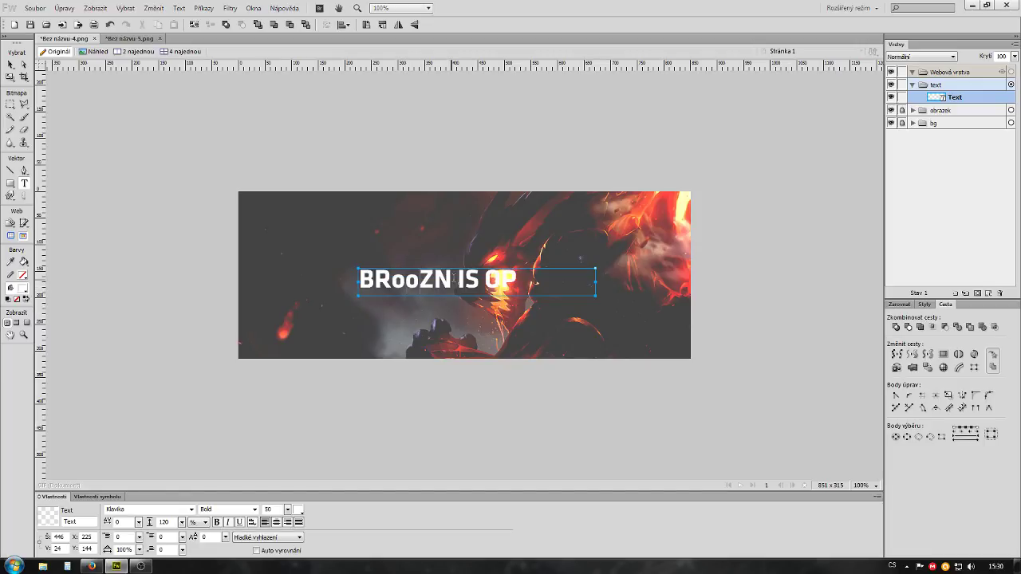
key("BackSpace")
key("BackSpace")
key("Right")
key("Right")
key("BackSpace")
key("BackSpace")
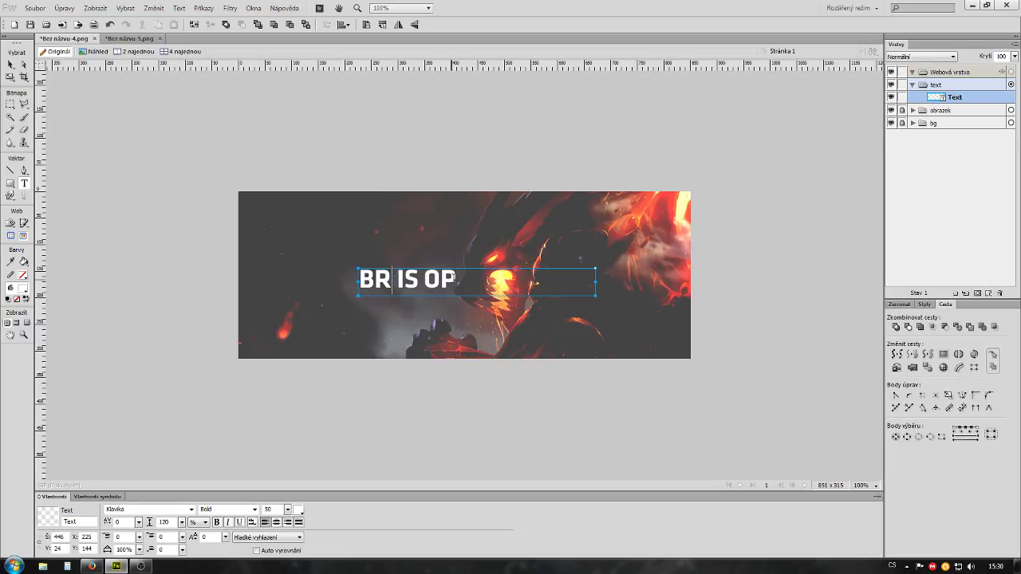
type("ONt")
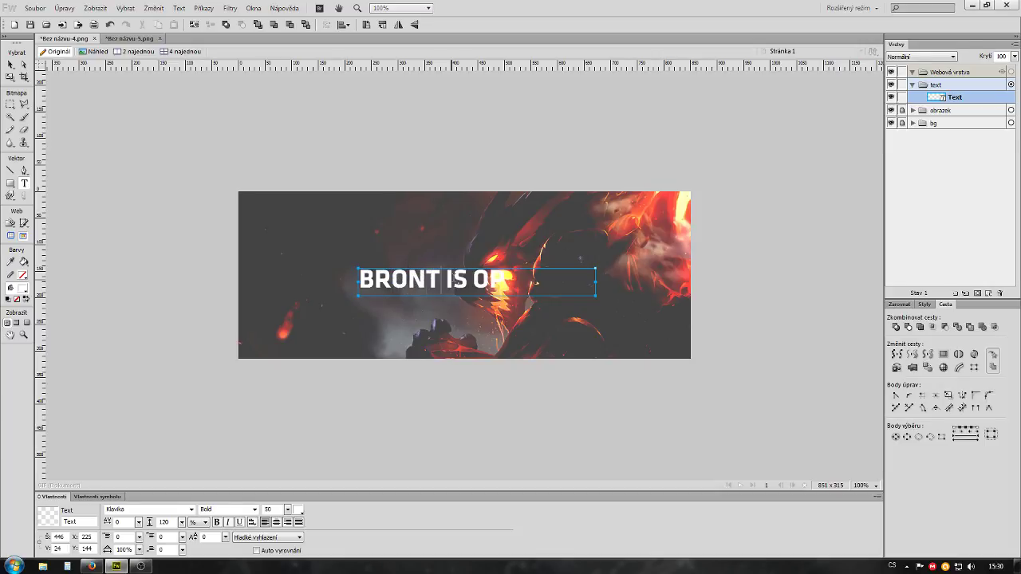
key("BackSpace")
type("z")
left_click(11, 64)
left_click(449, 302)
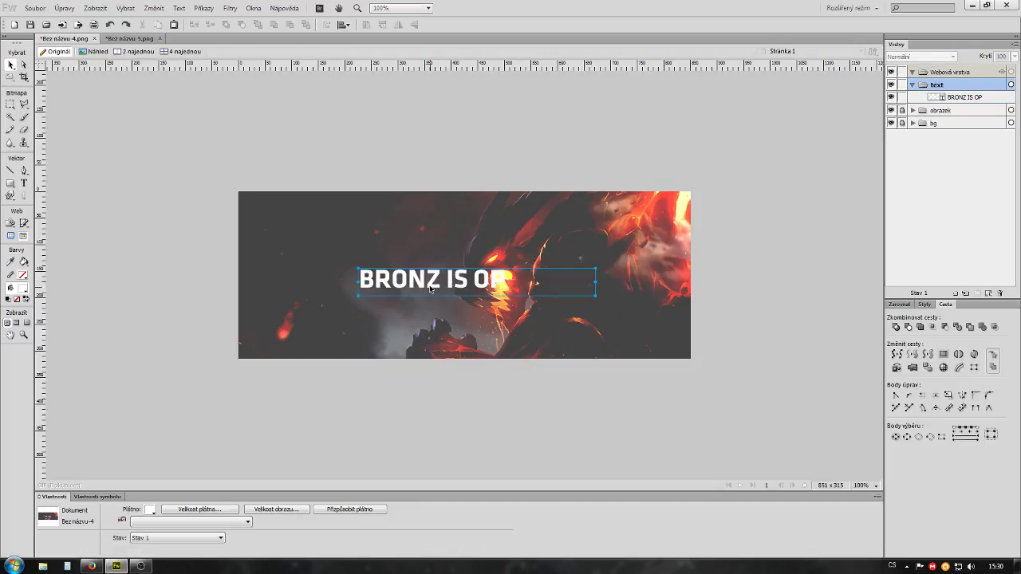
Move the BRONZ IS OP text into the left half of the banner
left_click_drag(415, 291, 325, 287)
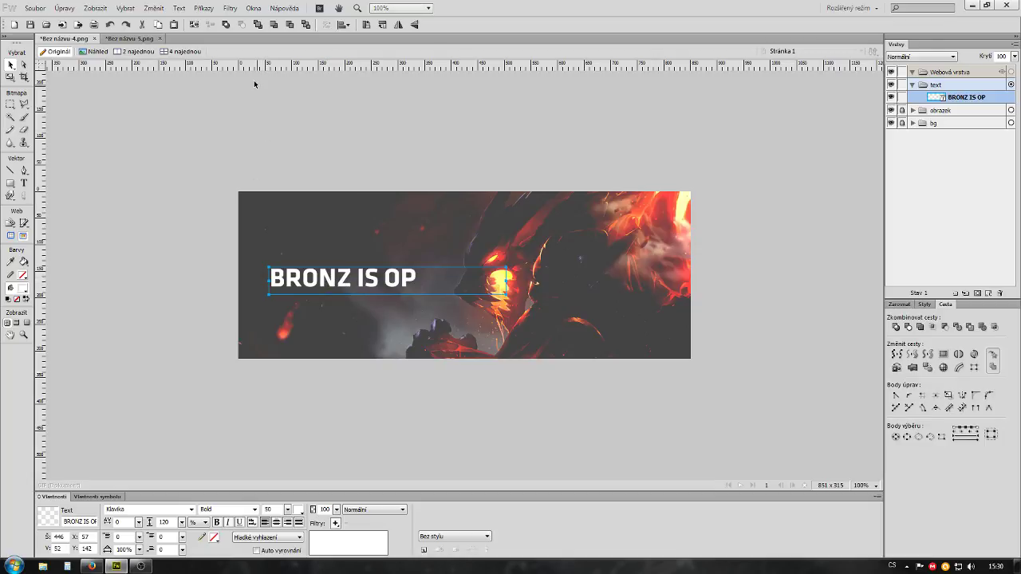
left_click(204, 8)
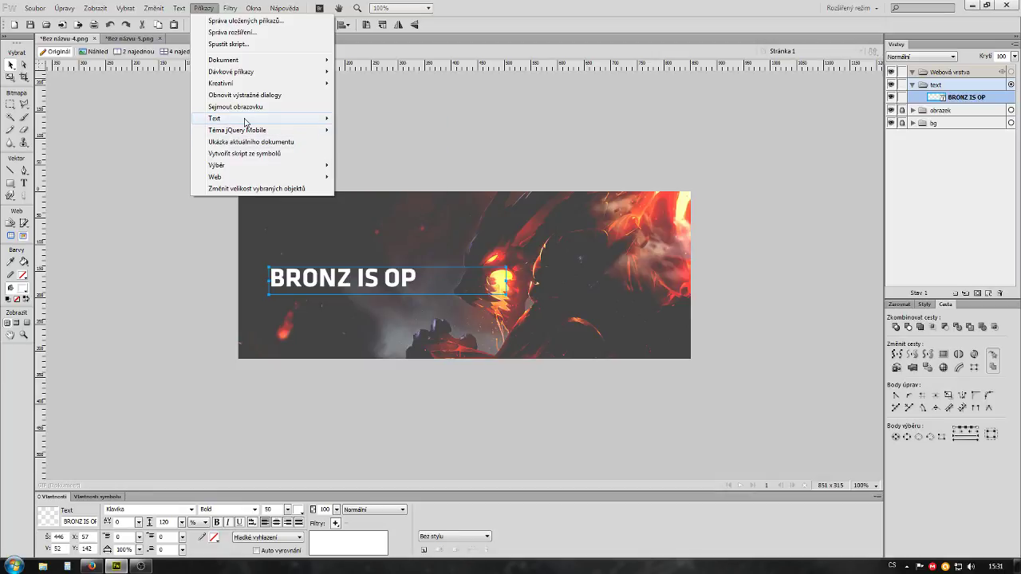
left_click(170, 347)
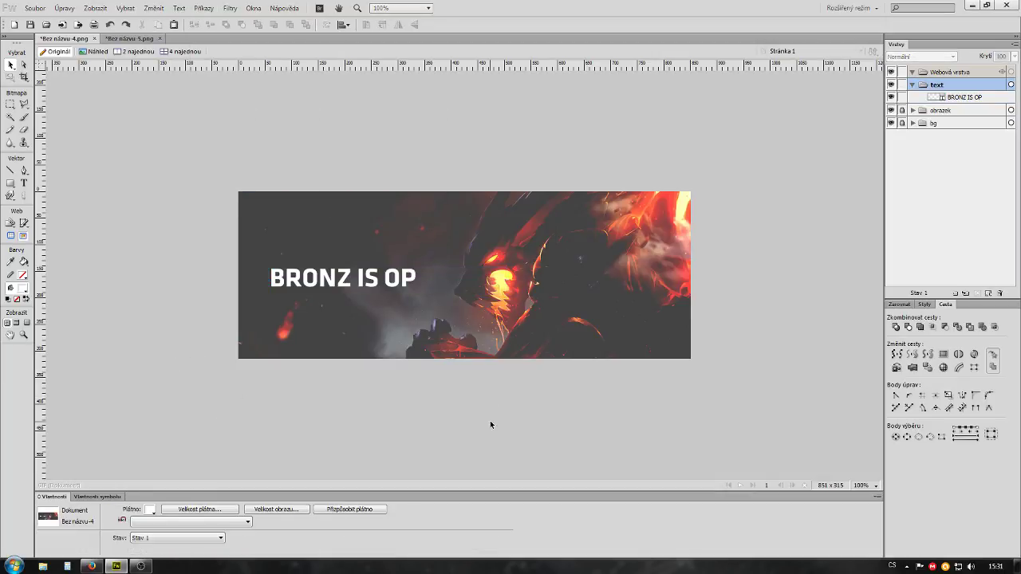
left_click(355, 285)
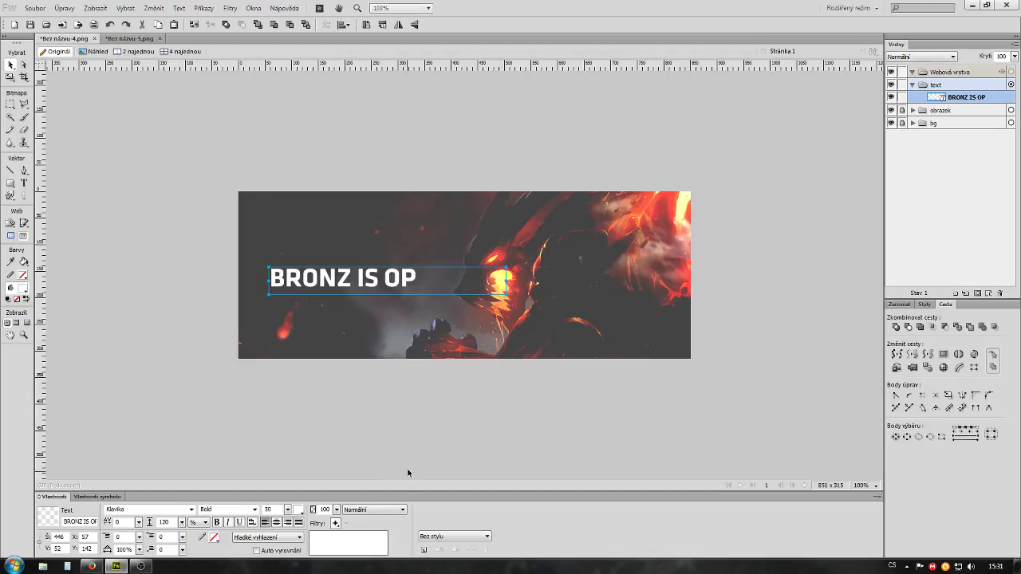
left_click(292, 381)
left_click(332, 289)
Turn off fixed width so the box fits the words, then nudge the text to X 74, Y 140
left_click(204, 9)
mouse_move(258, 118)
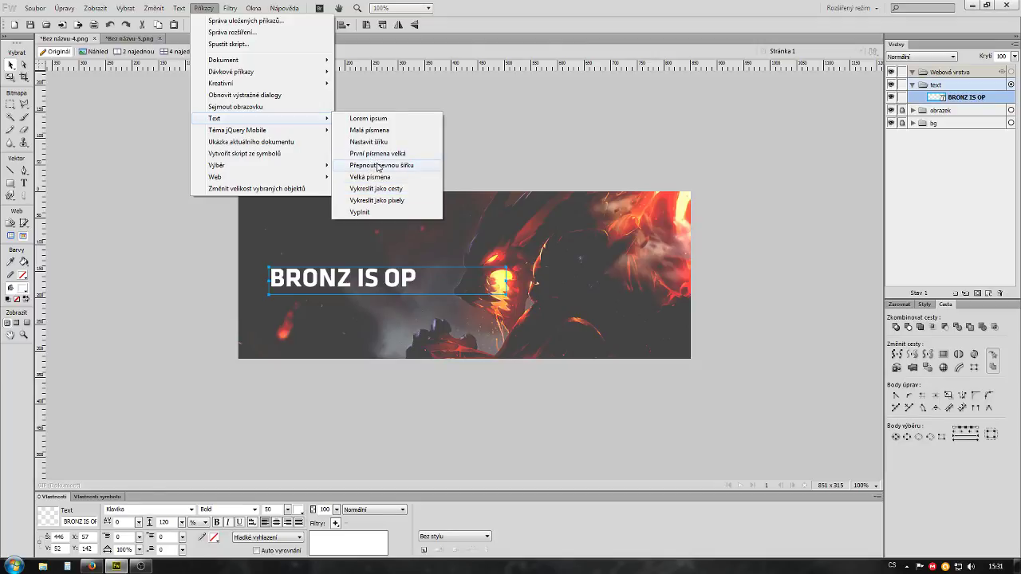
left_click(375, 165)
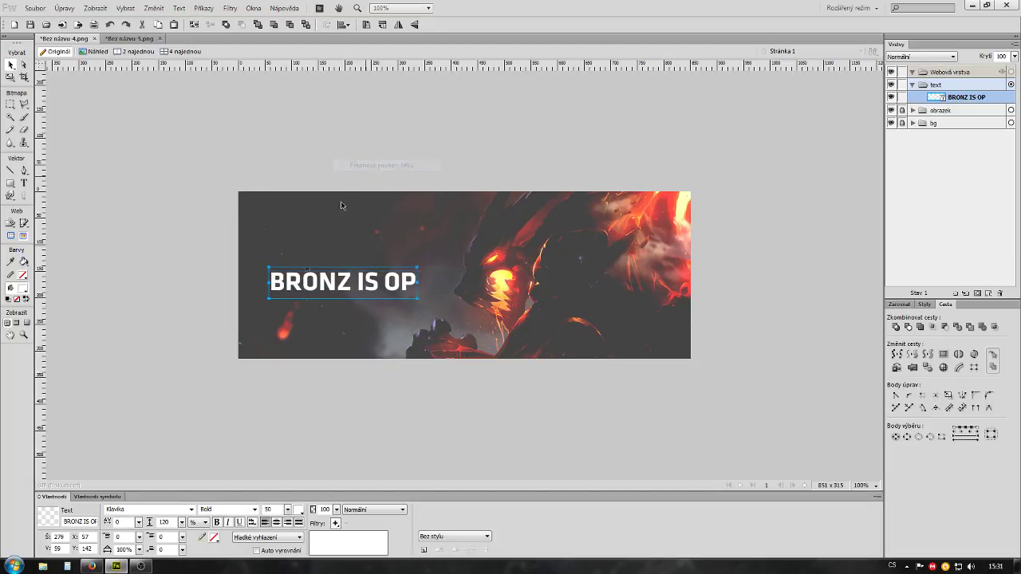
left_click(399, 428)
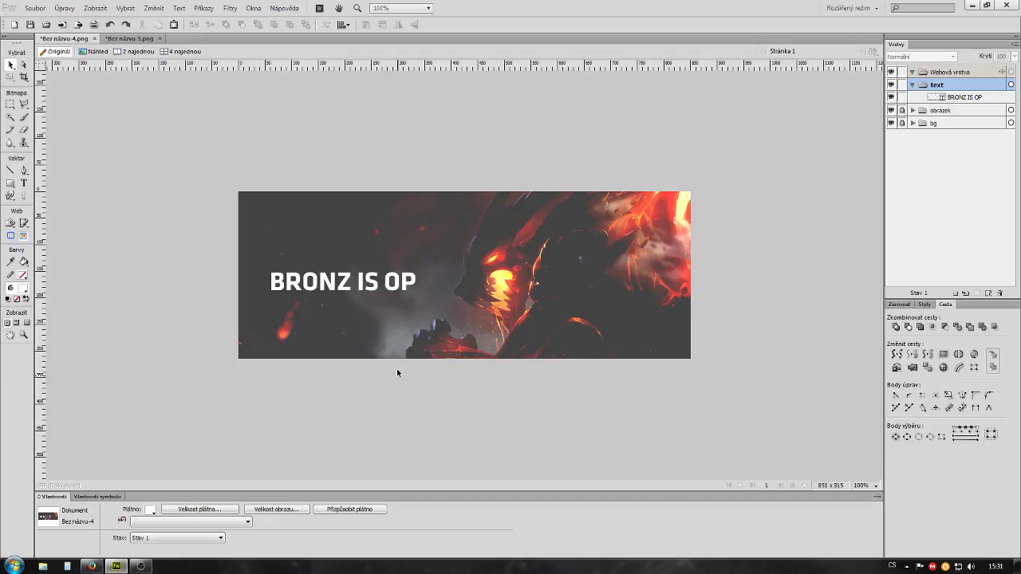
left_click(346, 284)
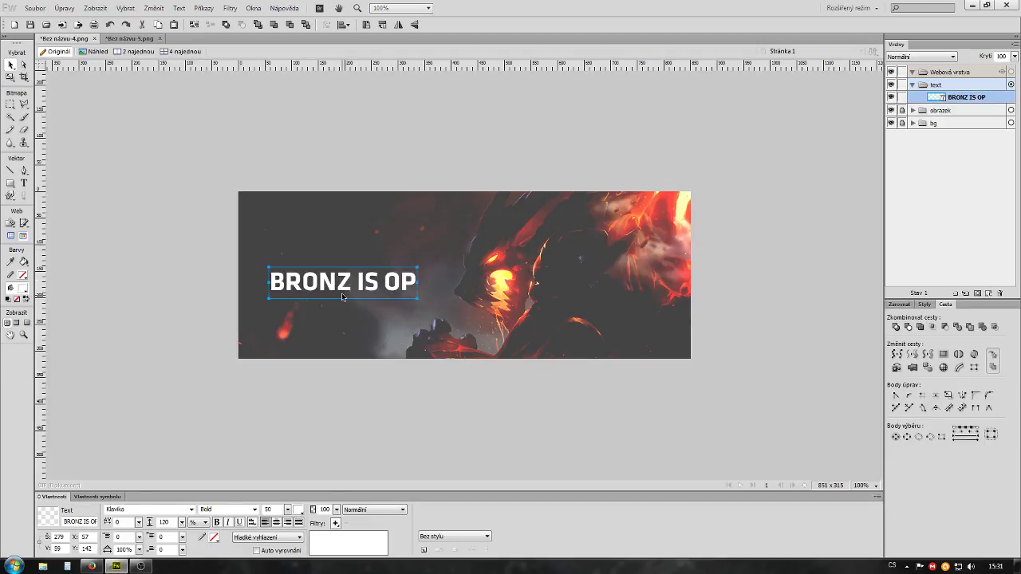
mouse_move(343, 292)
left_mouse_down()
mouse_move(364, 289)
mouse_move(347, 289)
left_mouse_up()
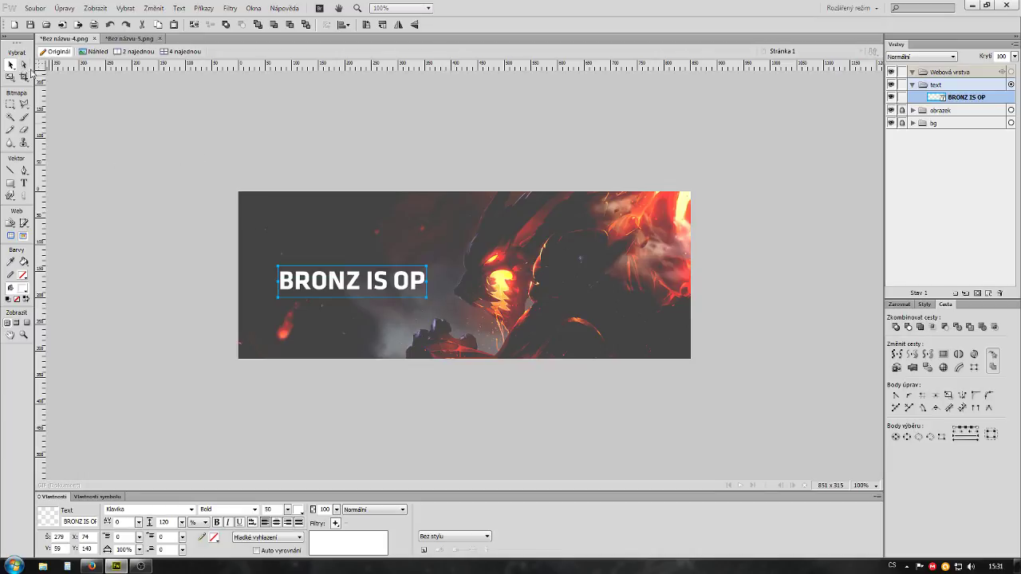
left_click(10, 77)
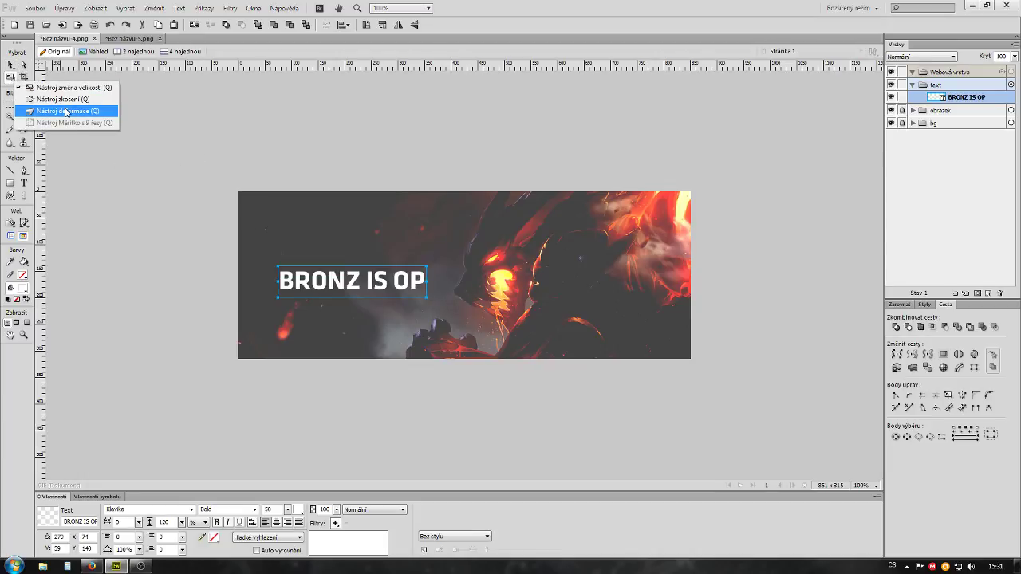
Scale the BRONZ IS OP text down slightly from its corner to 45.48 pt
left_click(188, 356)
key("v")
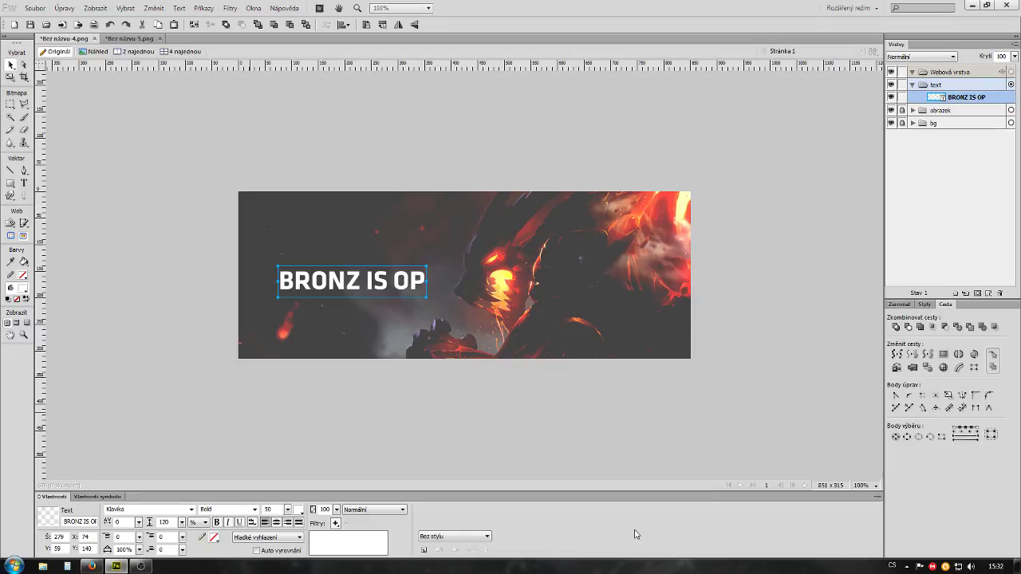
left_click(387, 460)
left_click(353, 288)
left_click(10, 76)
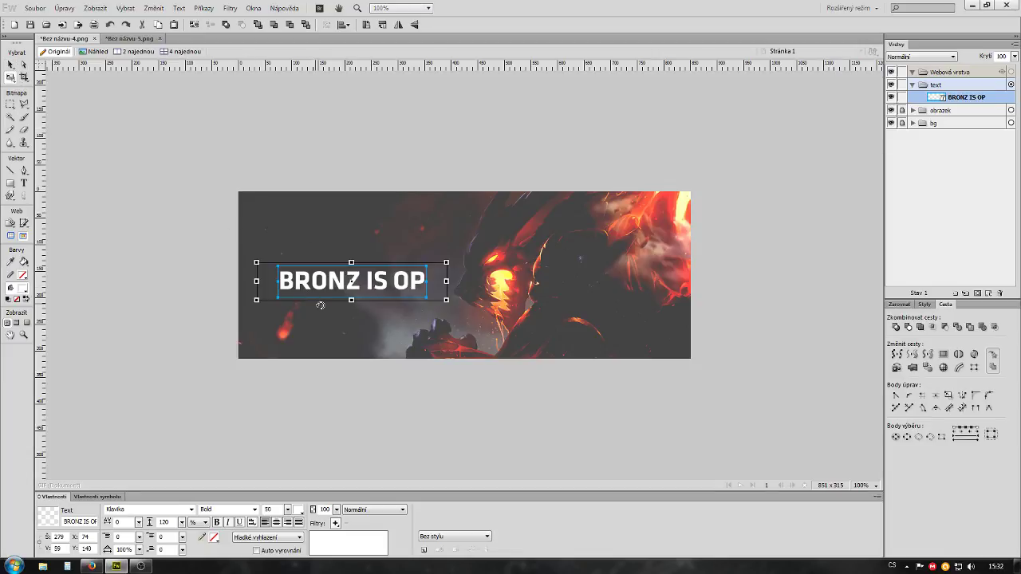
left_click_drag(256, 262, 265, 269)
Try skewing the text into a trapezoid, then undo and cancel the skew
left_click(11, 77)
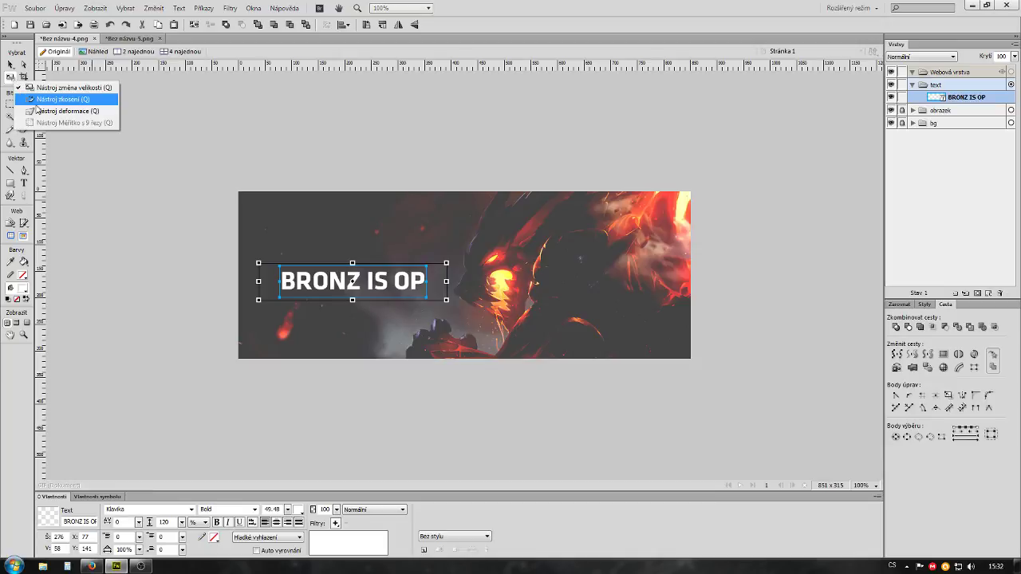
left_click(63, 99)
left_click_drag(259, 264, 301, 273)
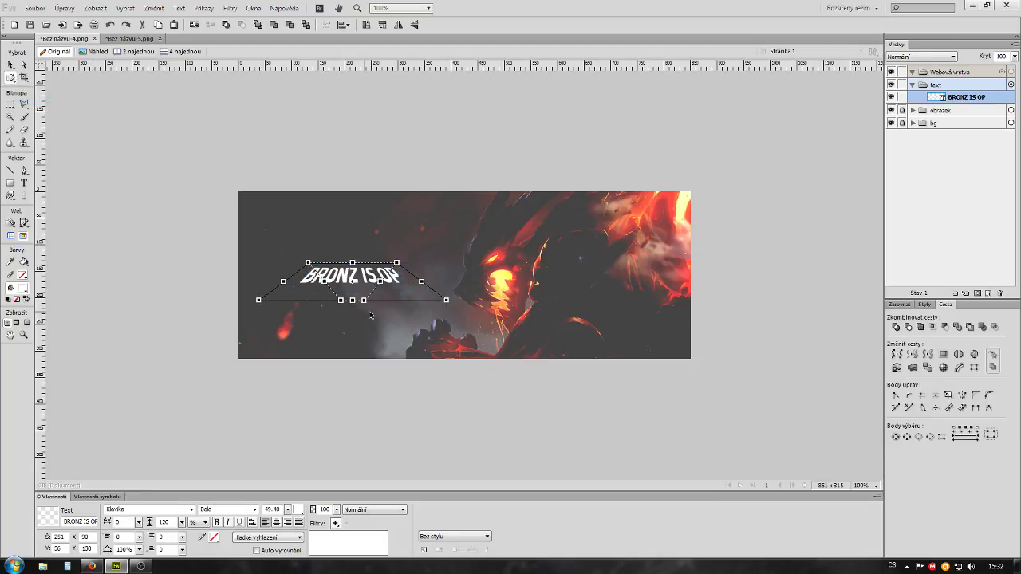
key("ctrl+z")
left_click_drag(402, 263, 448, 264)
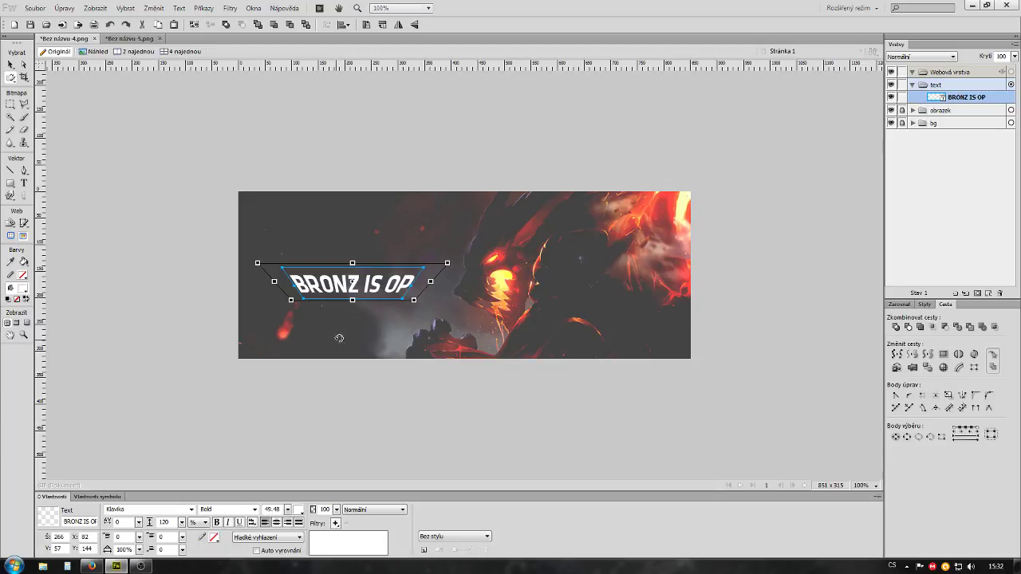
left_click(11, 64)
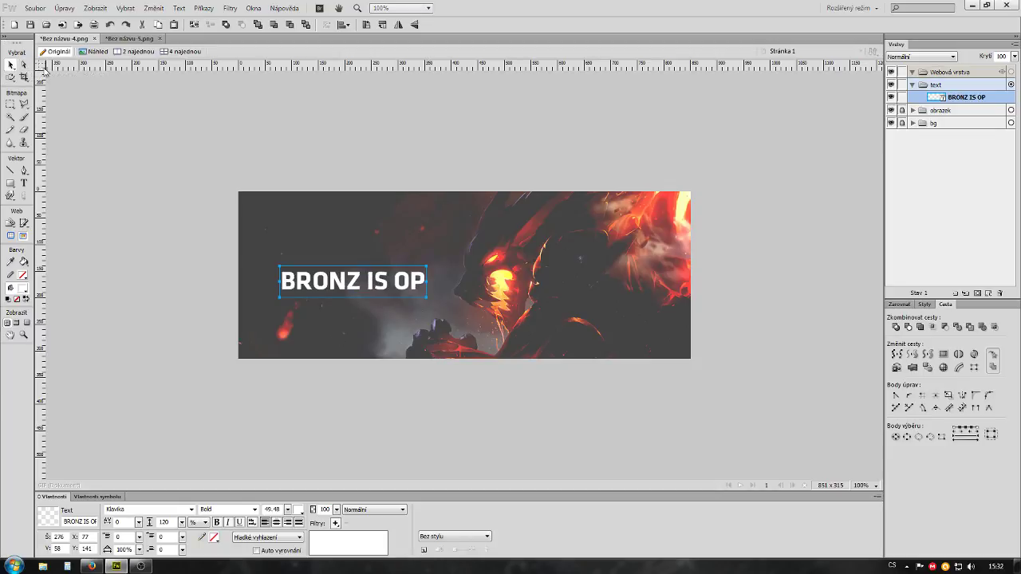
Leave the unskewed text selected with the Pointer tool
left_click(146, 233)
left_click(370, 285)
left_click(183, 305)
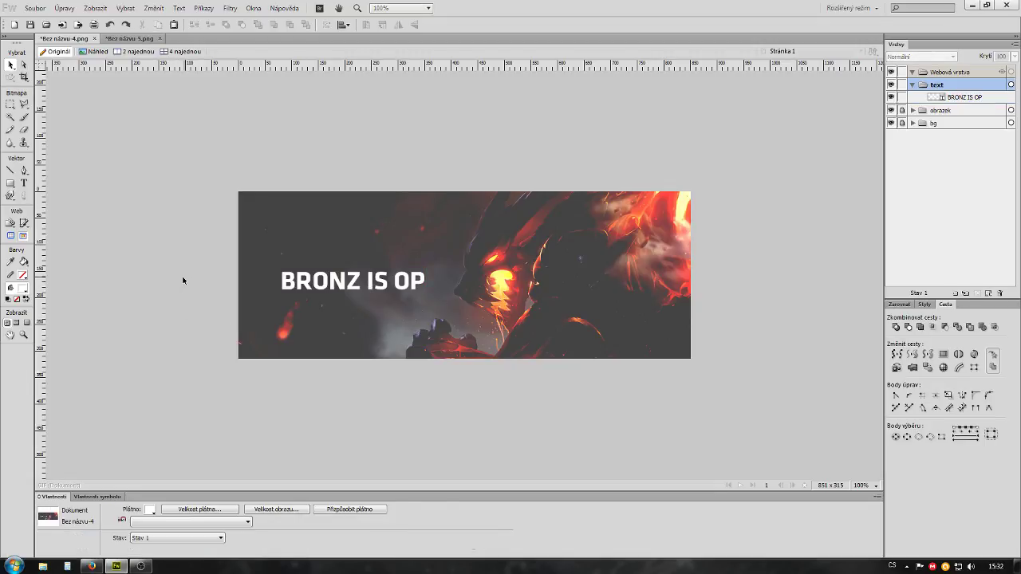
left_click(380, 294)
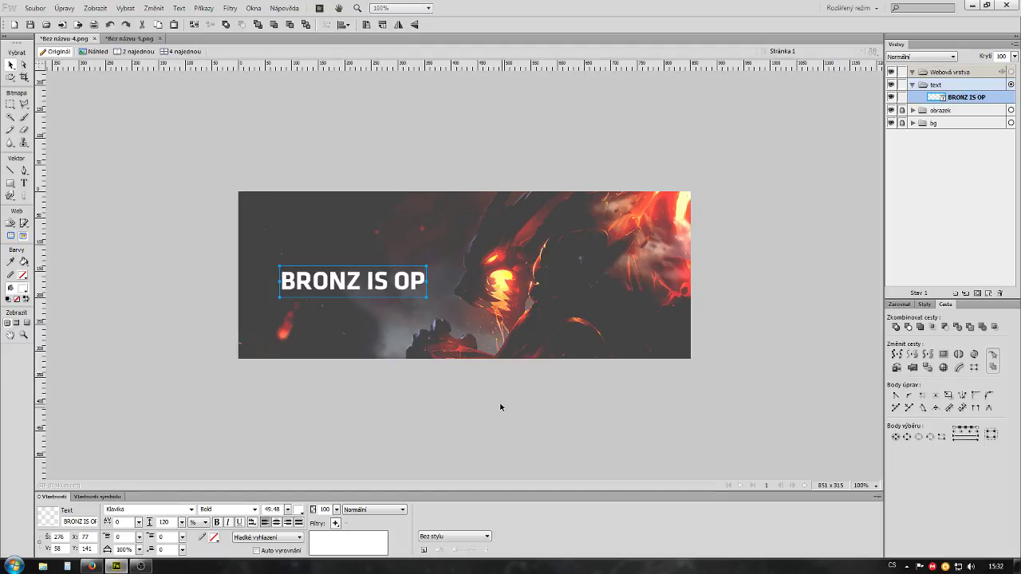
left_click(424, 370)
left_click(404, 286)
left_click(24, 116)
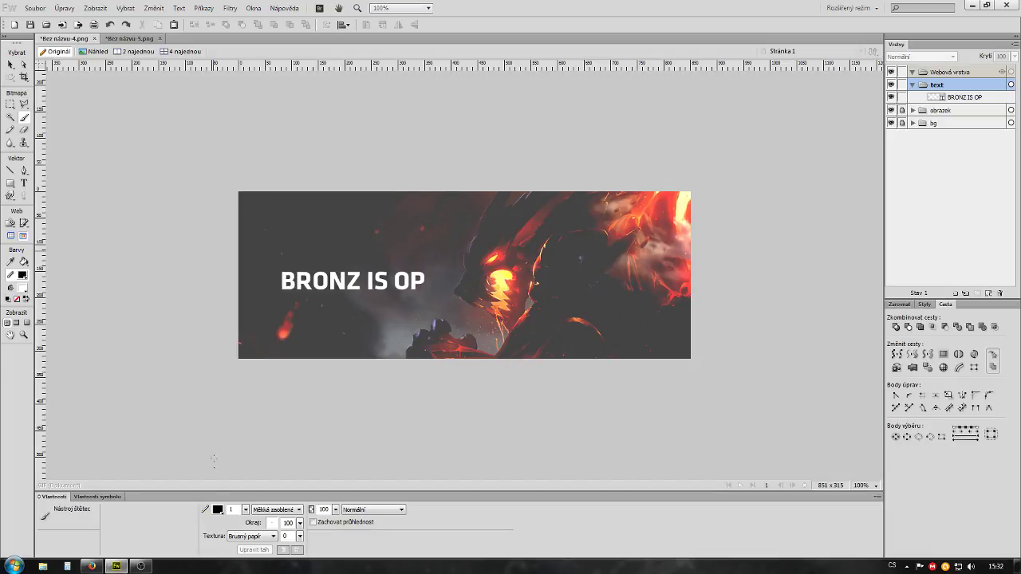
left_click(252, 537)
left_click(254, 542)
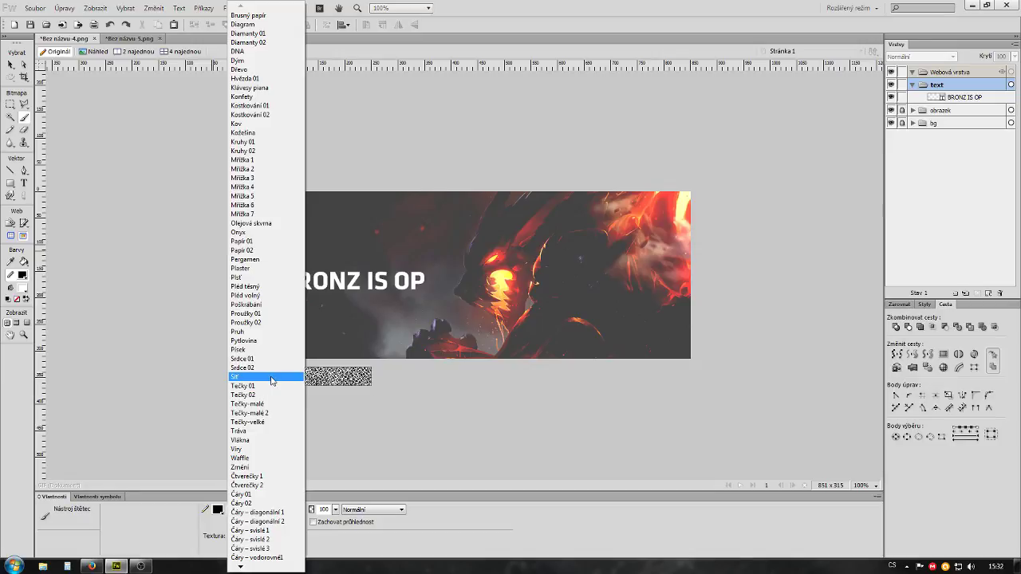
left_click(270, 377)
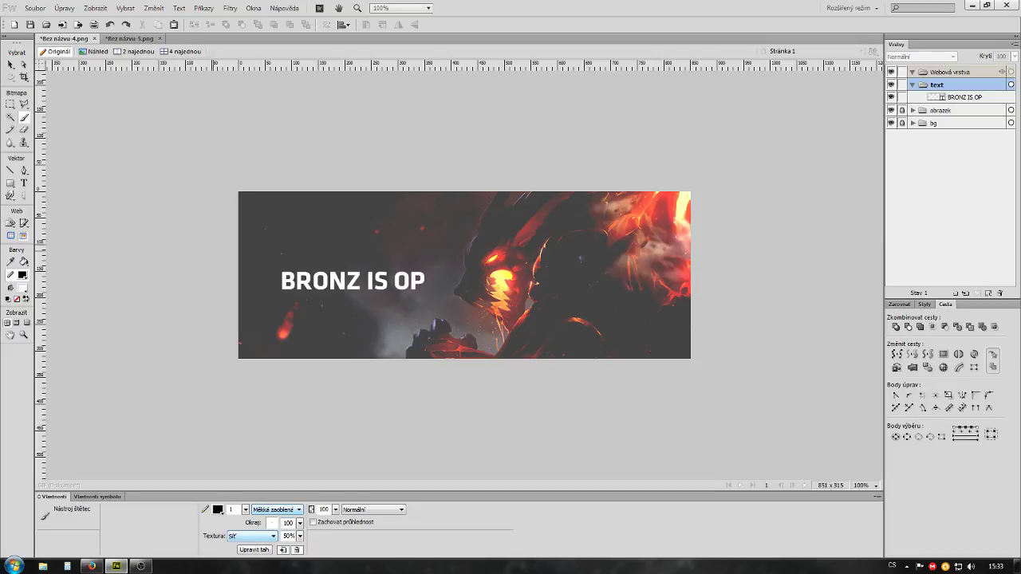
left_click_drag(471, 316, 460, 277)
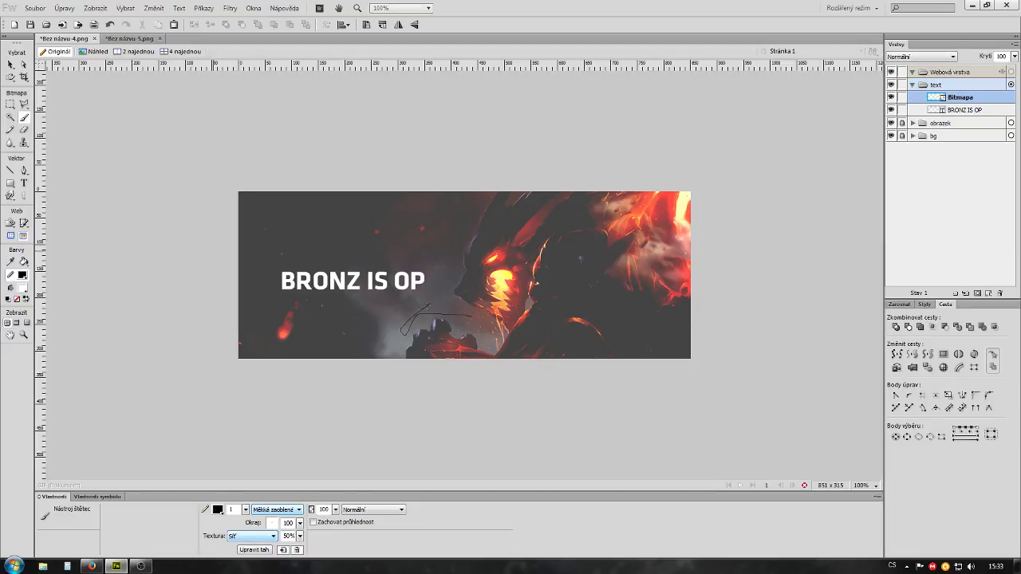
left_click_drag(474, 239, 399, 294)
key("ctrl+z")
key("ctrl+z")
left_click(24, 143)
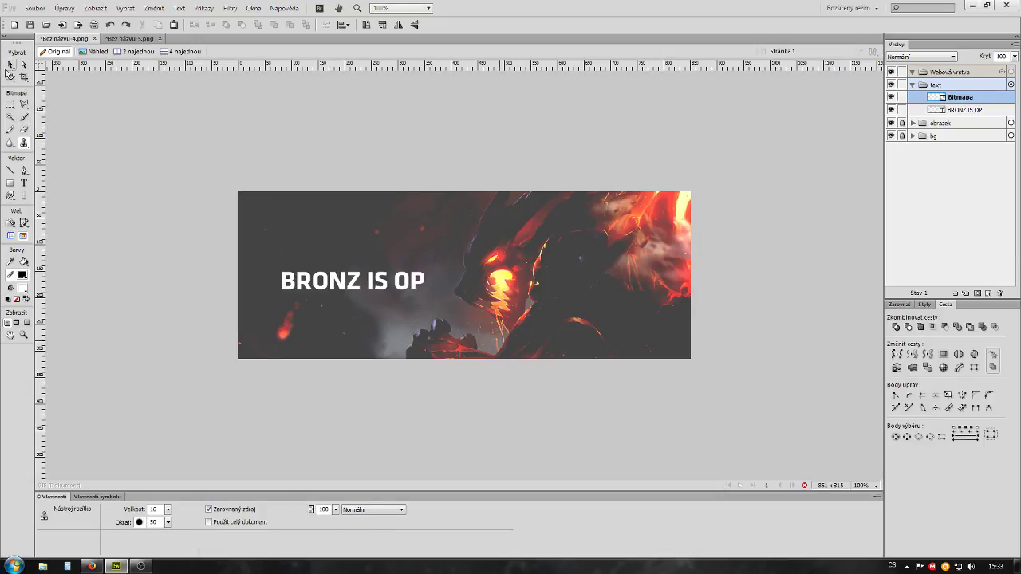
left_click(10, 65)
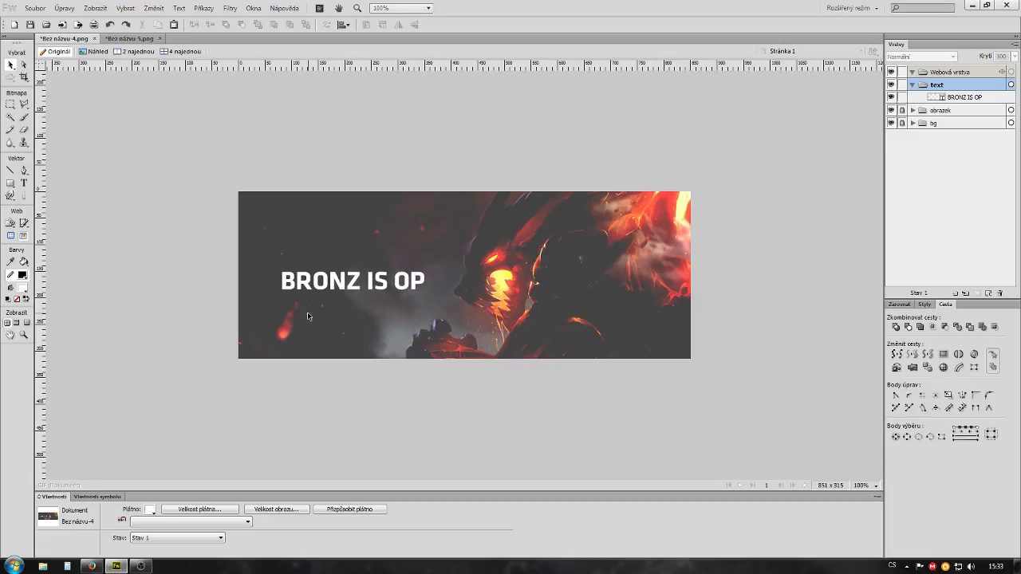
Nudge the BRONZ IS OP text slightly left and duplicate it in place
mouse_move(345, 284)
left_mouse_down()
mouse_move(329, 280)
mouse_move(339, 285)
left_mouse_up()
left_click(381, 392)
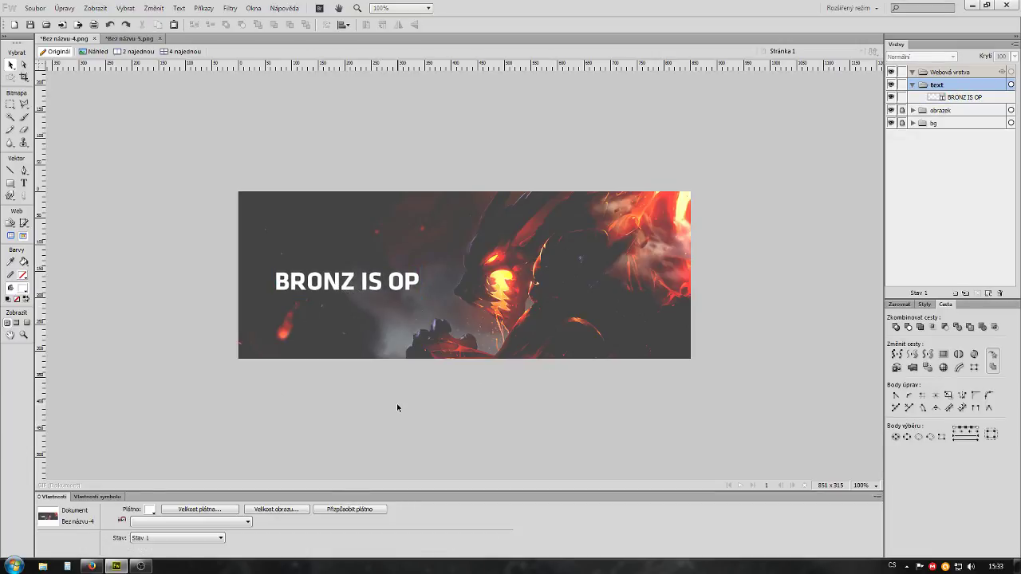
left_click(336, 275)
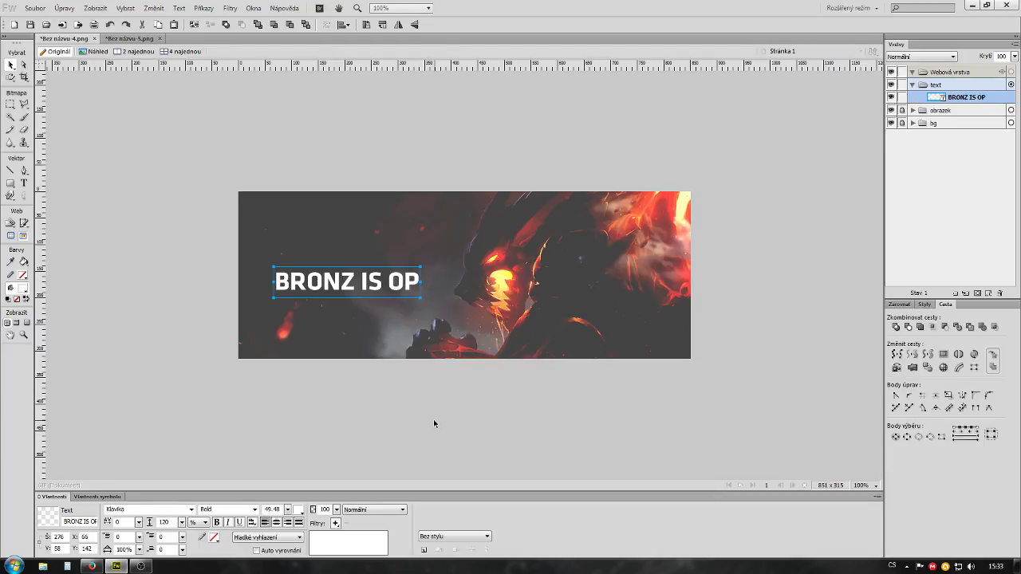
key("ctrl+c")
key("ctrl+v")
Spread the two copies apart vertically and convert the upper one into a 9-path group
left_click_drag(359, 283, 352, 232)
left_click_drag(325, 287, 323, 327)
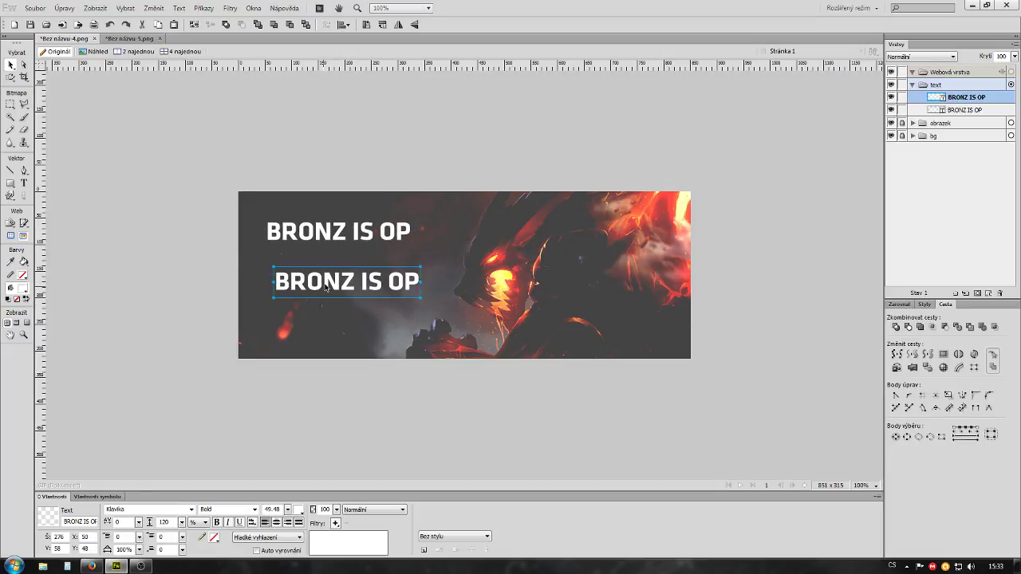
left_click_drag(340, 238, 340, 262)
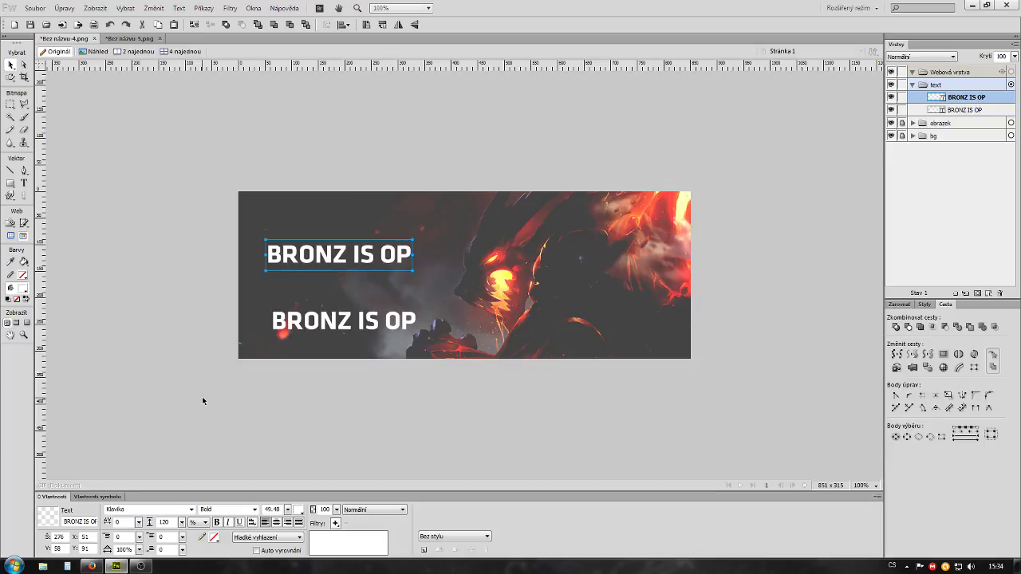
key("ctrl+shift+p")
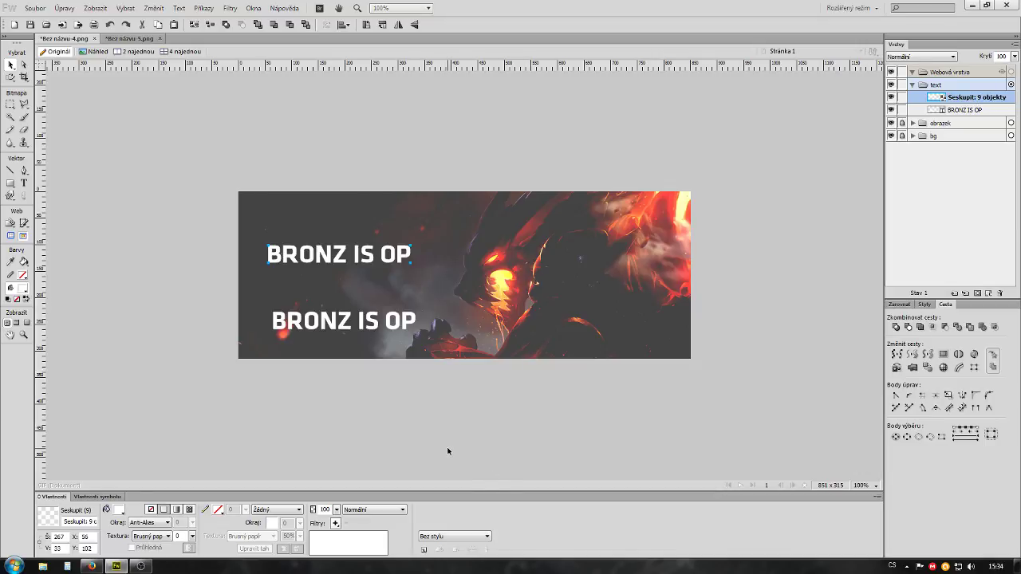
Join the upper letter paths into one compound path and move it right and slightly down
key("ctrl+j")
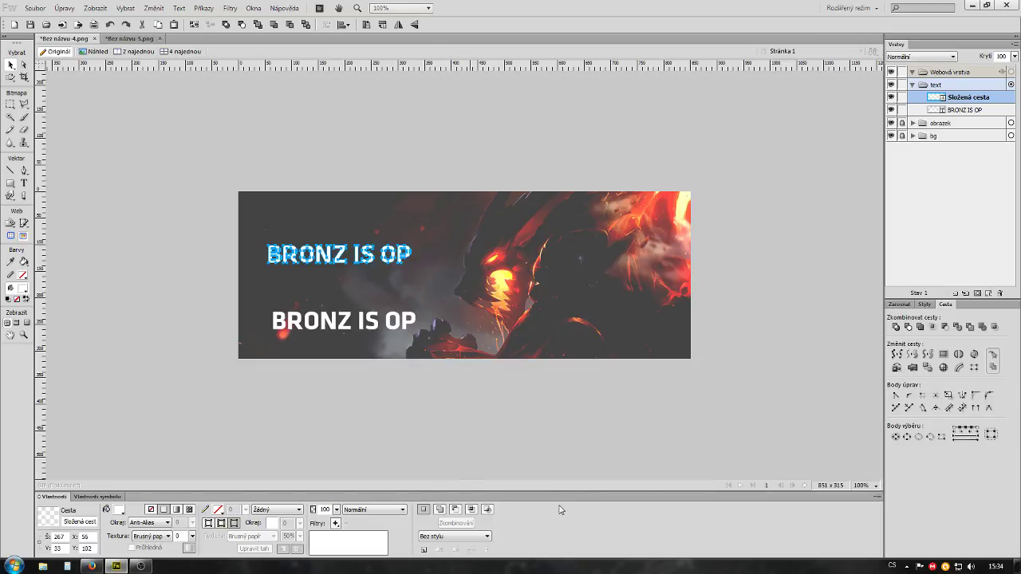
left_click(539, 435)
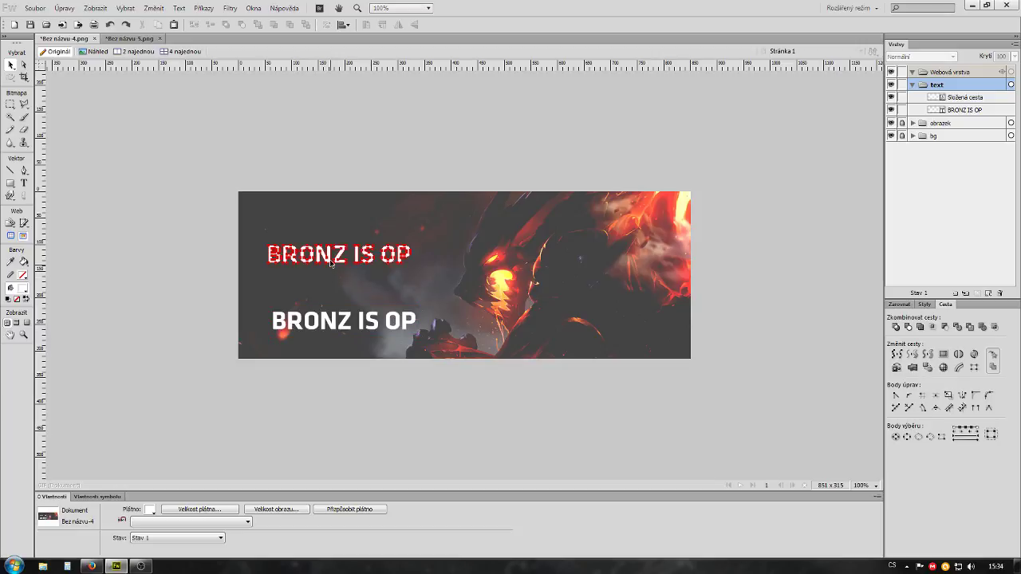
left_click_drag(331, 263, 377, 273)
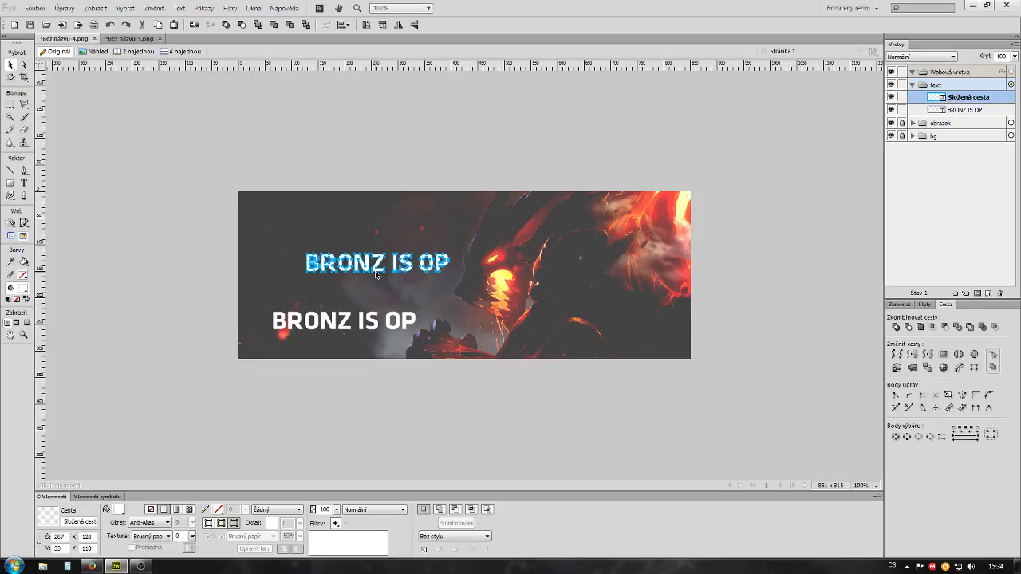
left_click(432, 414)
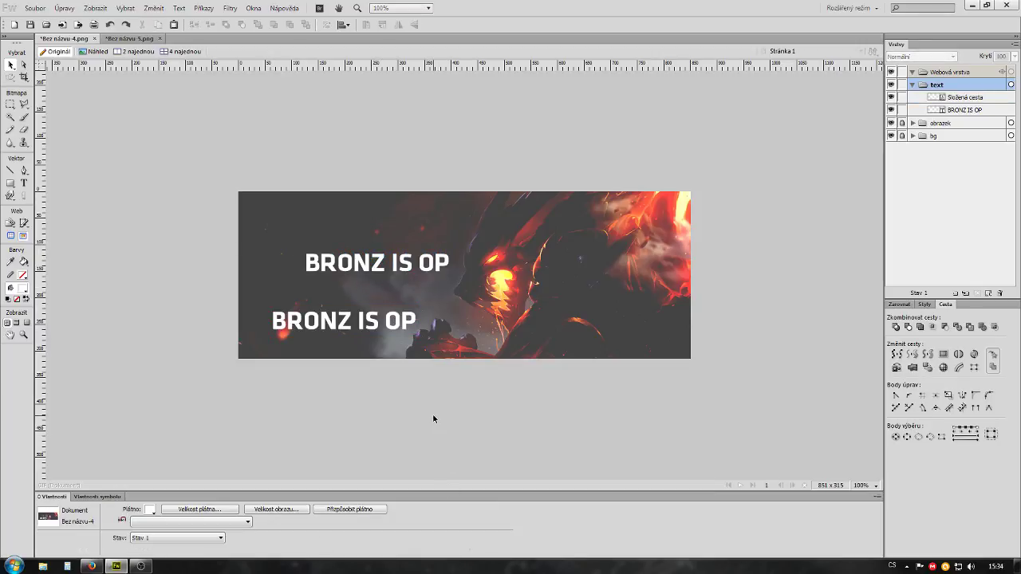
left_click(351, 263)
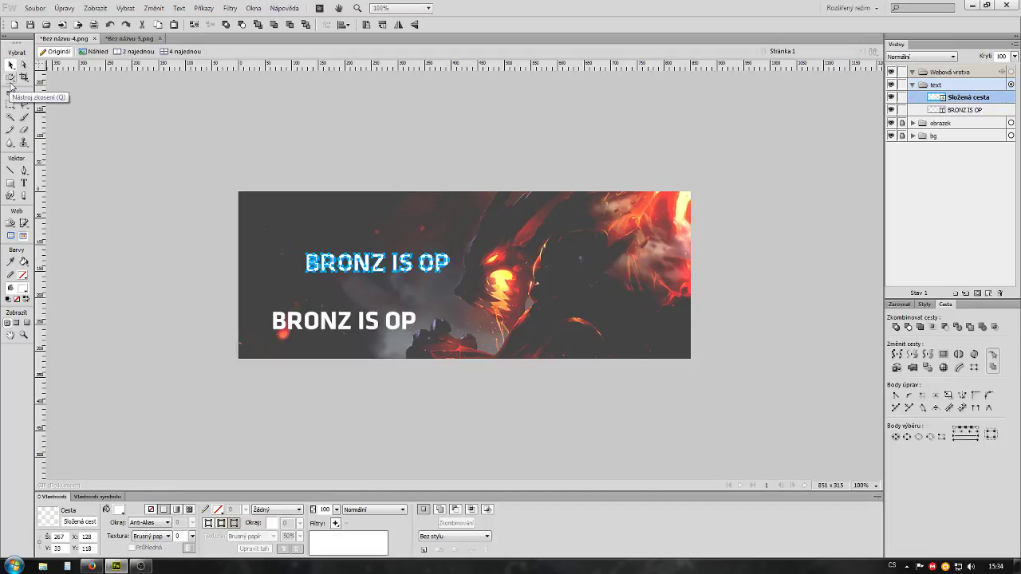
left_click(461, 433)
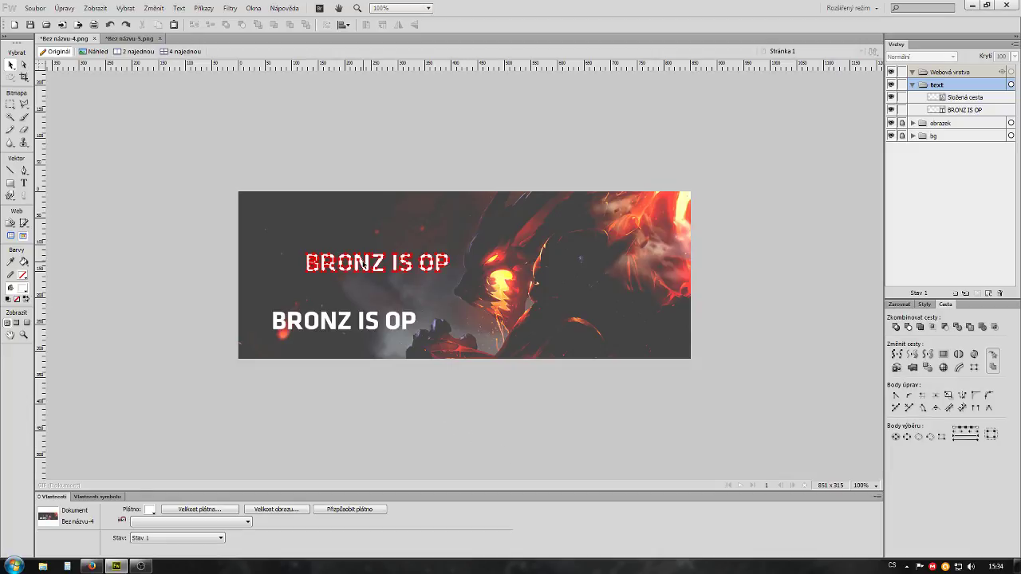
left_click(364, 265)
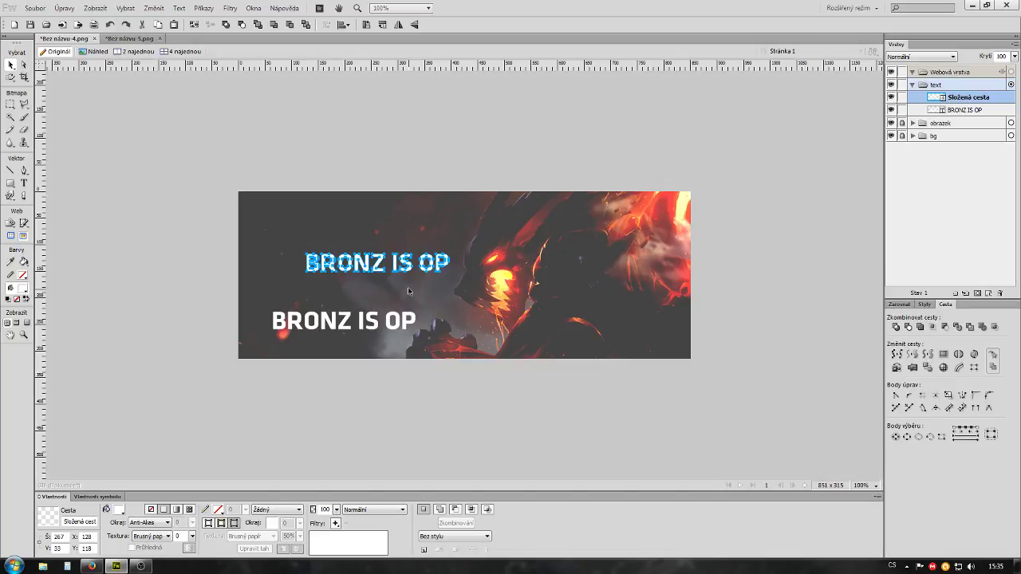
Enlarge the upper lettering from its top-left corner to span most of the banner, undoing a distorted stretch
left_click(143, 248)
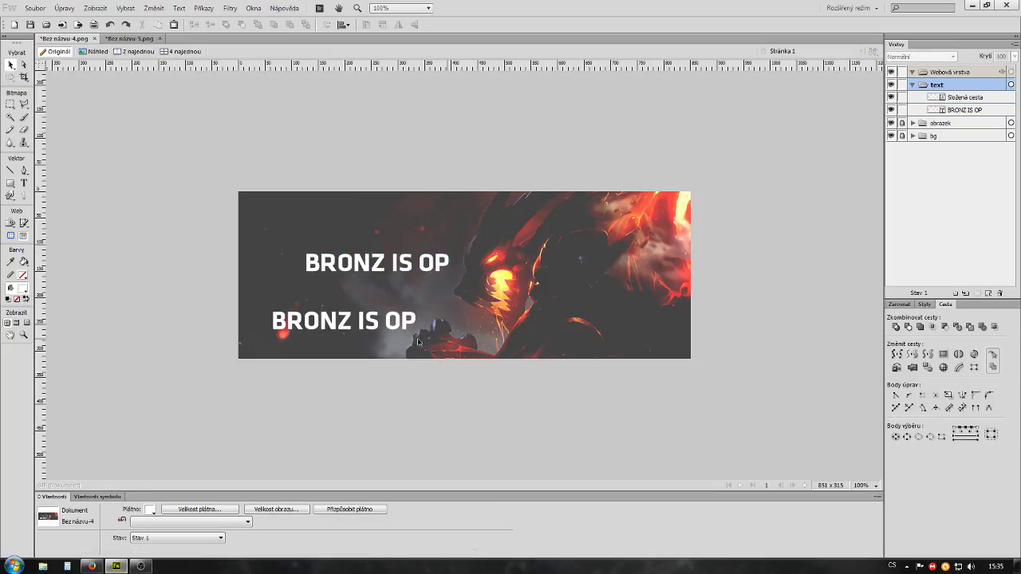
left_click(339, 272)
key("q")
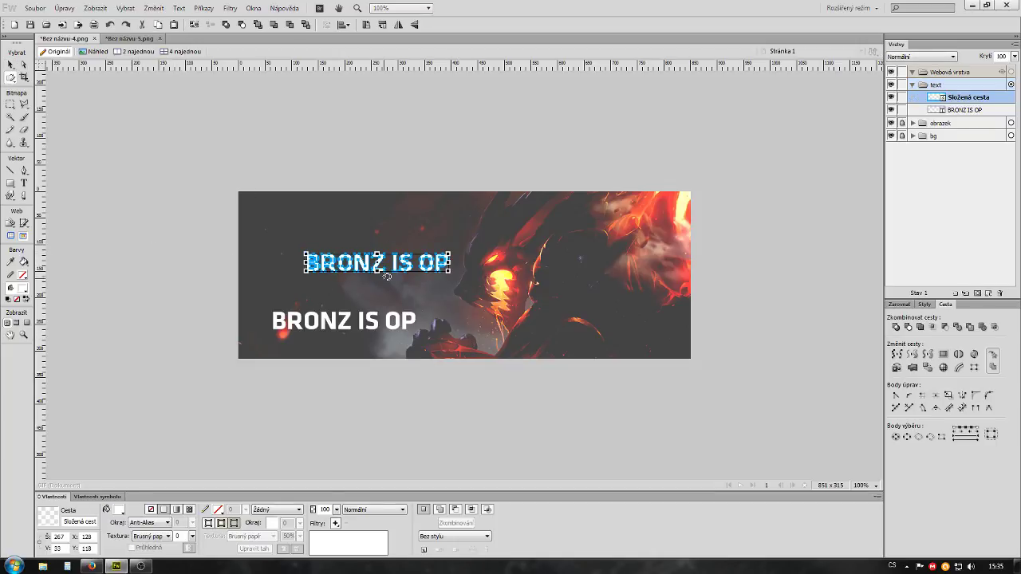
left_click_drag(365, 283, 261, 209)
left_click(64, 8)
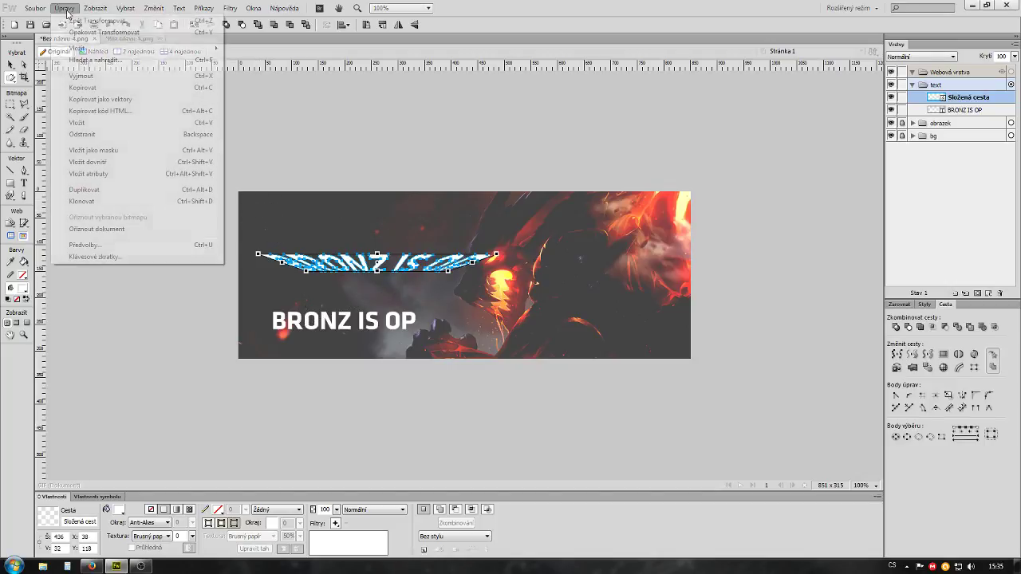
left_click(11, 77)
left_click(40, 83)
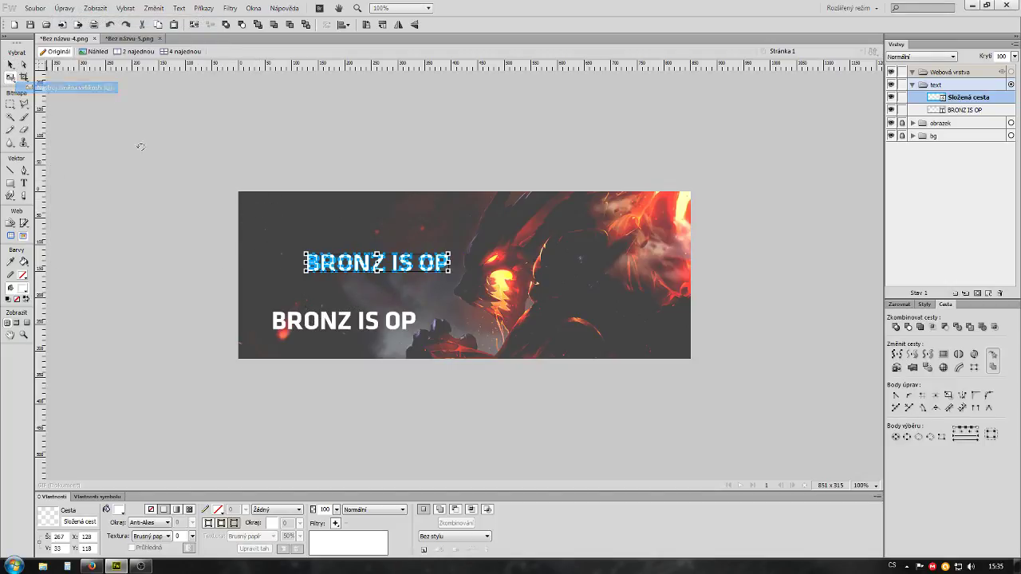
left_click_drag(304, 254, 243, 248)
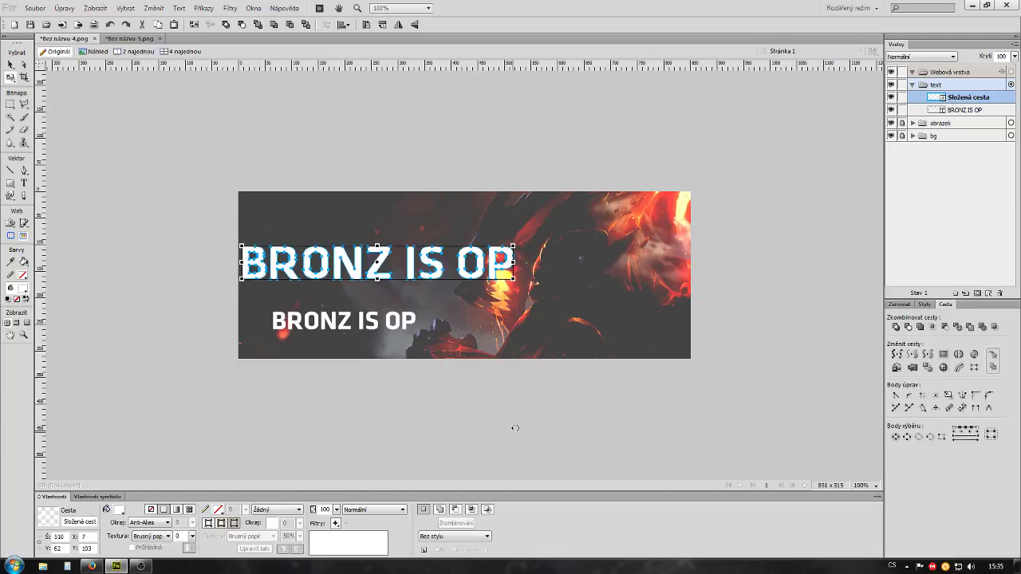
Move the lower BRONZ IS OP text right to X 257, Y 224
left_click(10, 65)
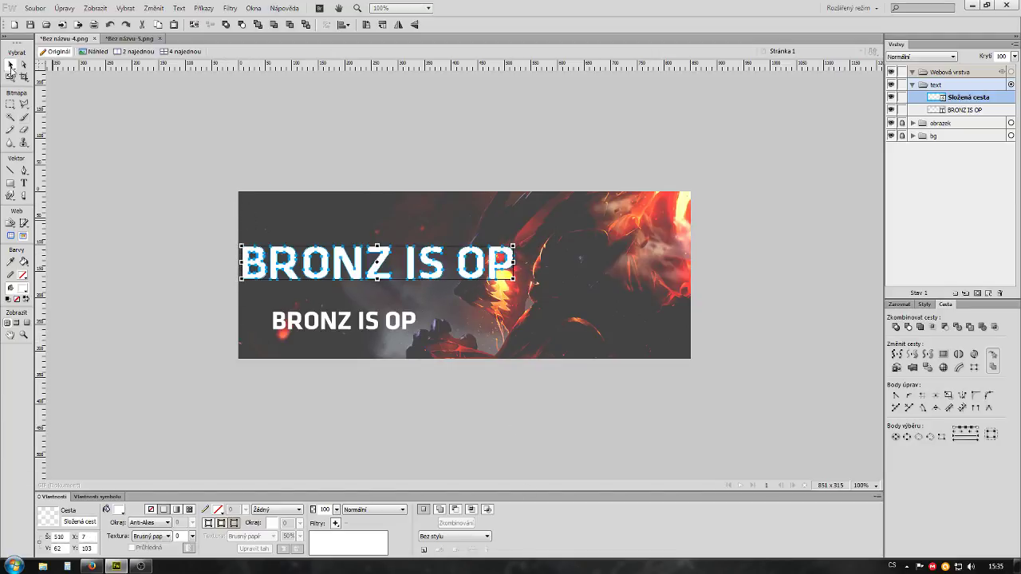
left_click(326, 370)
left_click_drag(323, 330, 428, 334)
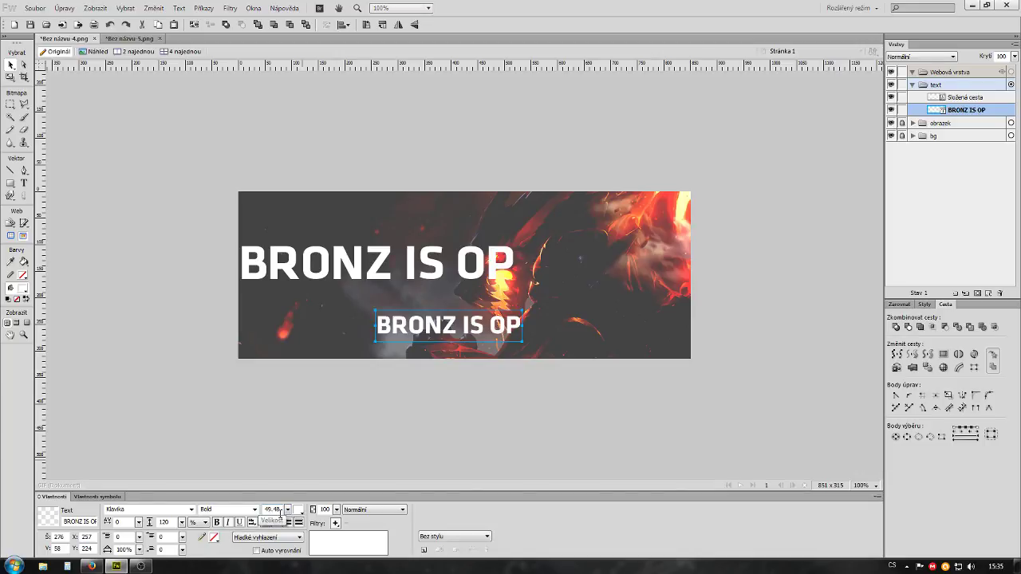
Delete the lower BRONZ IS OP text and the enlarged upper lettering, leaving only the fire-demon artwork
left_click(392, 421)
left_click(427, 329)
double_click(428, 329)
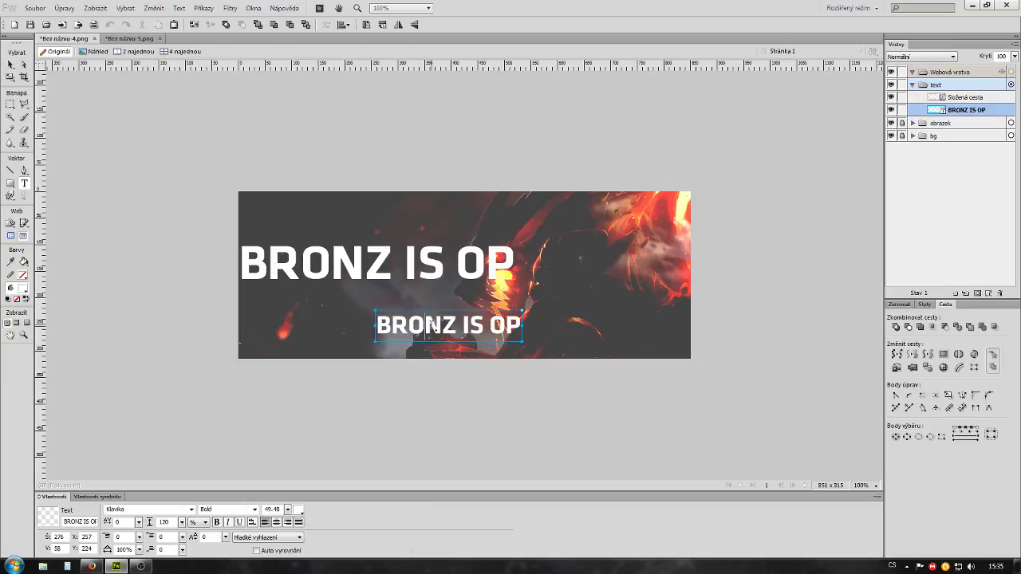
key("ctrl+a")
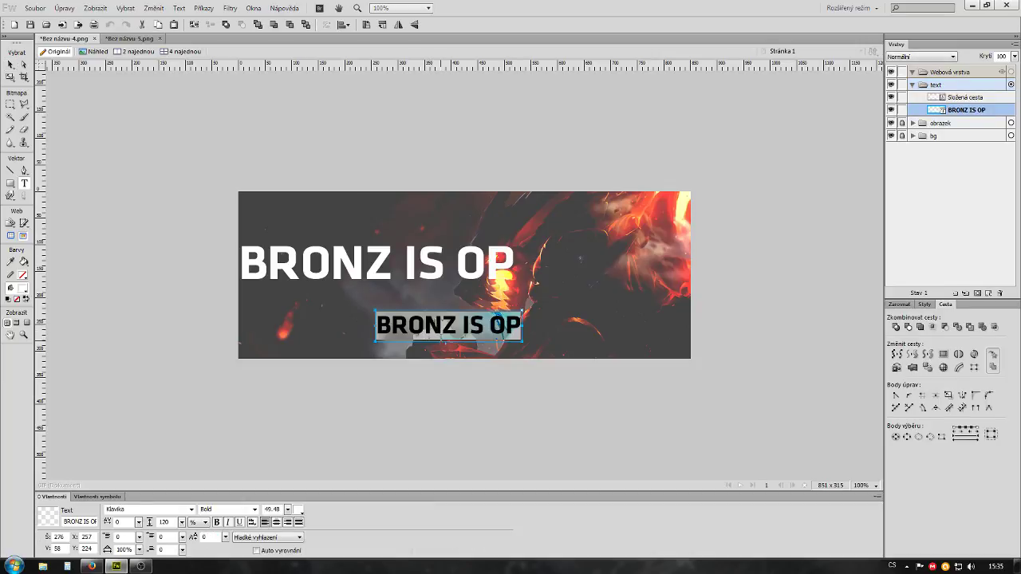
key("Delete")
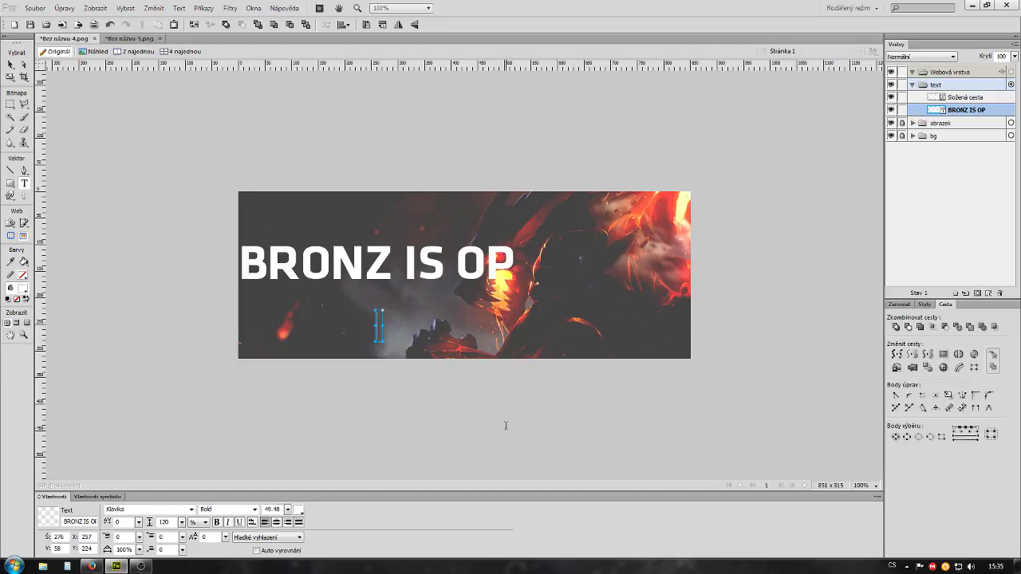
key("Escape")
left_click(324, 285)
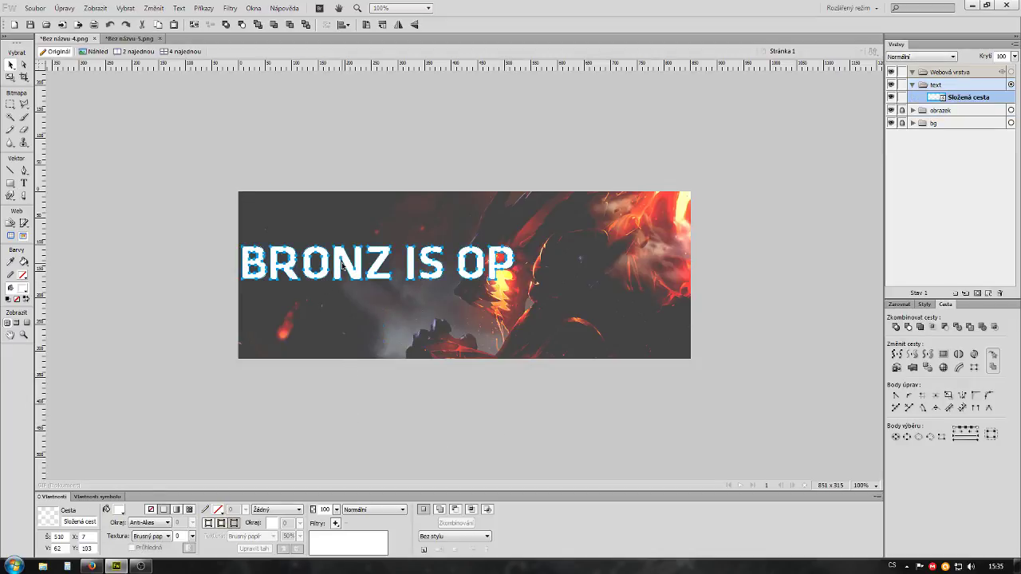
key("Delete")
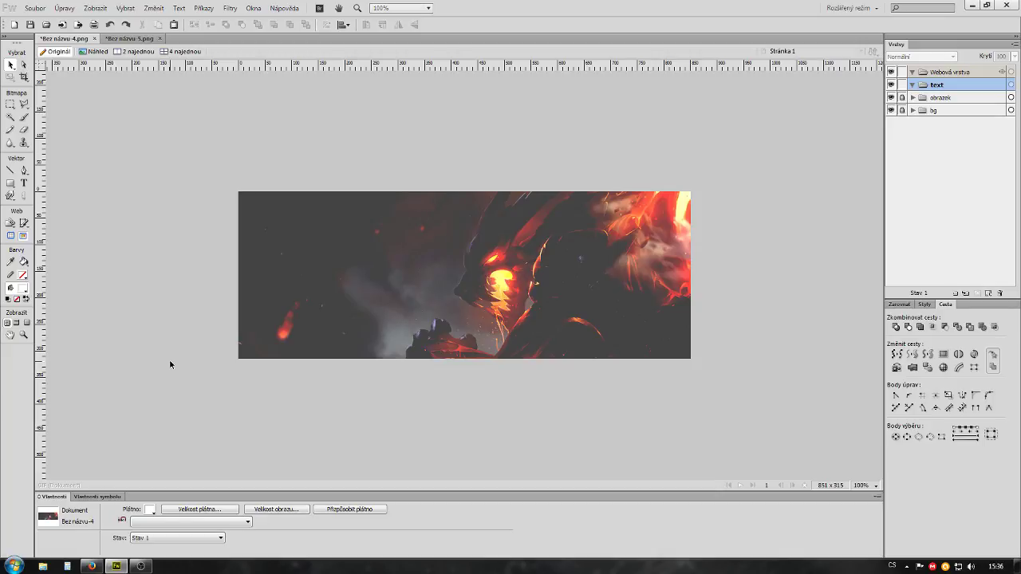
Close Bez názvu-5.png and Bez názvu-4.png, answering Ne to saving changes in both
left_click(140, 566)
left_click(158, 39)
left_click(519, 304)
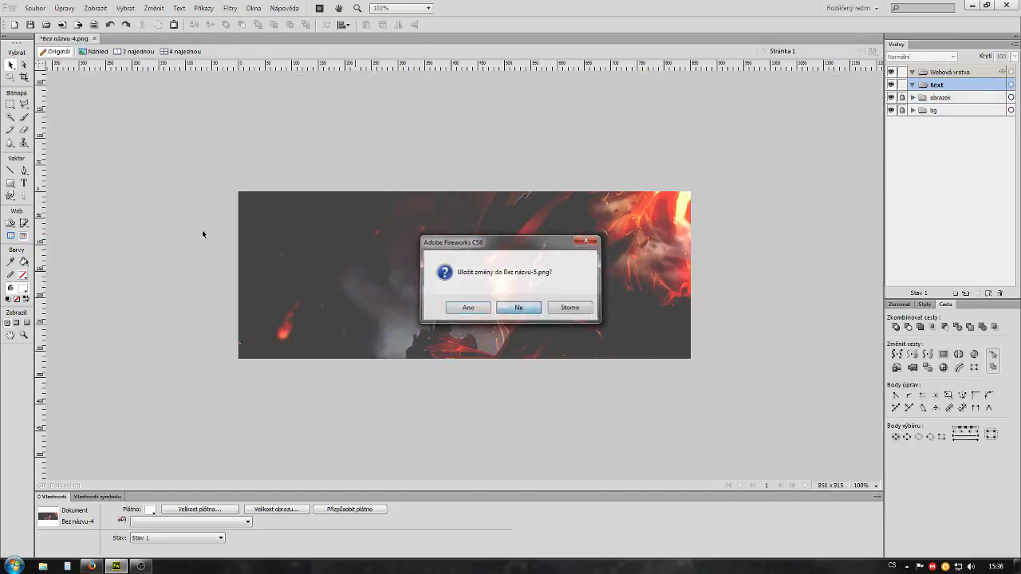
left_click(94, 38)
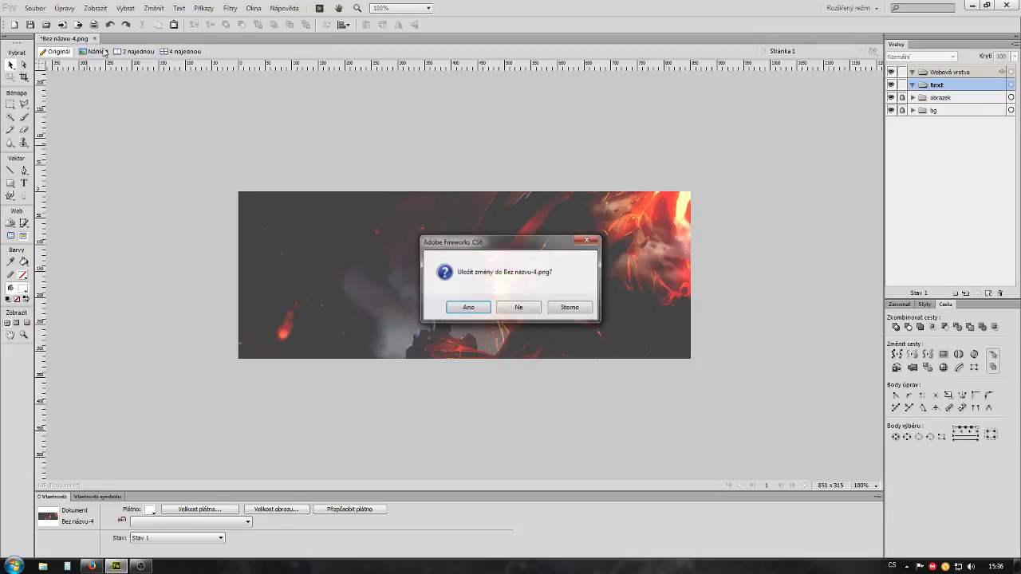
left_click(532, 307)
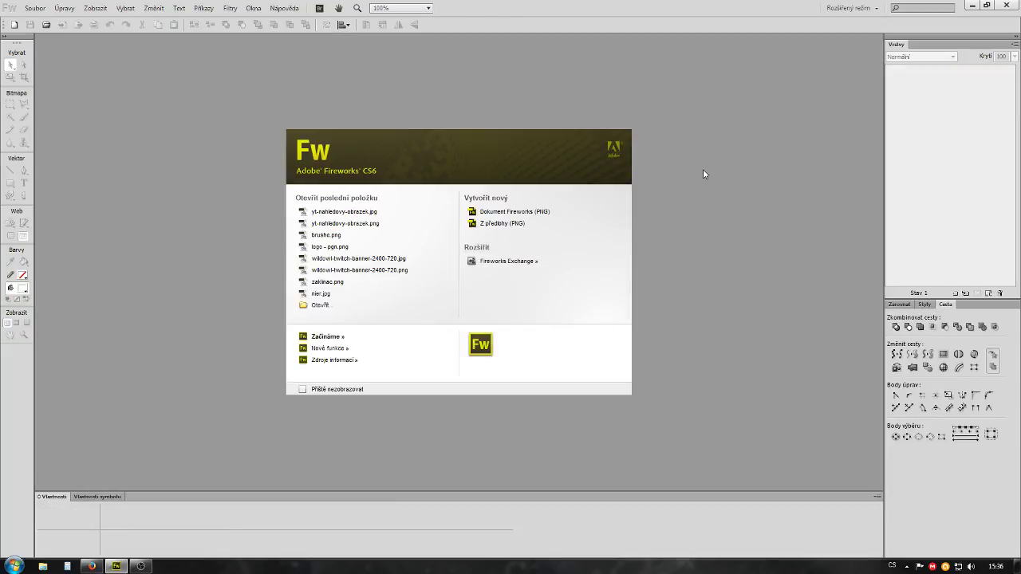